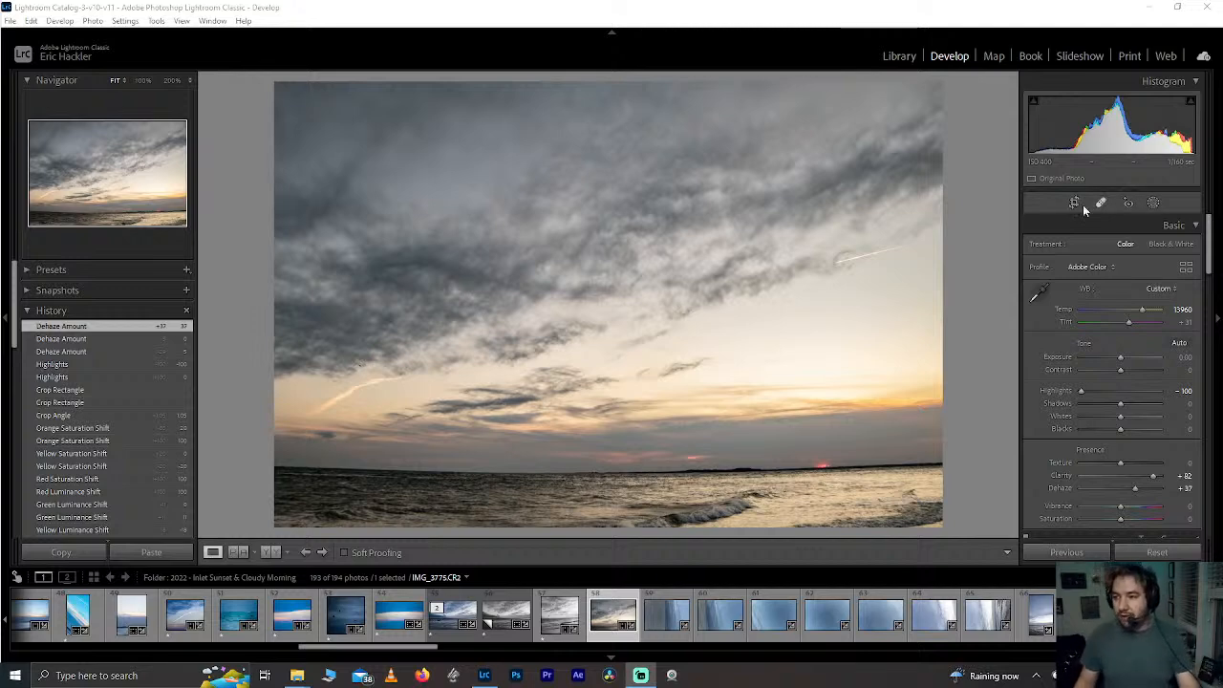
click(1082, 204)
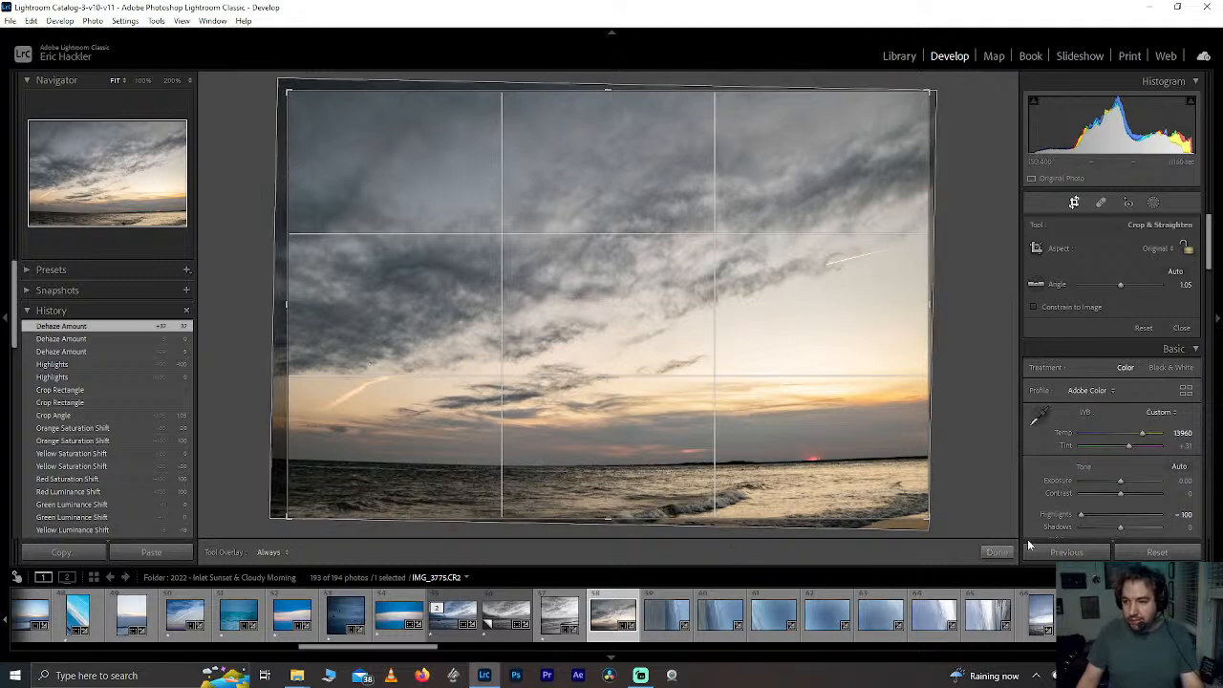
click(996, 553)
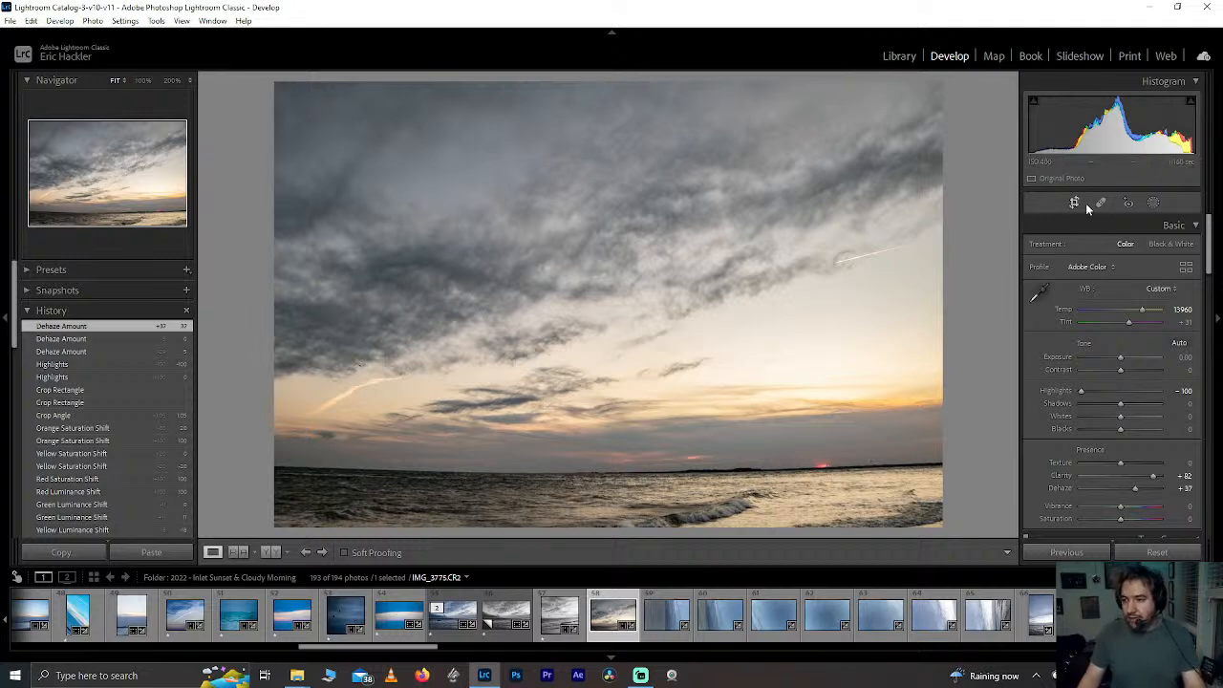
Step: Add a linear gradient mask covering the water from the horizon down to the lower edge of the photo
click(1153, 202)
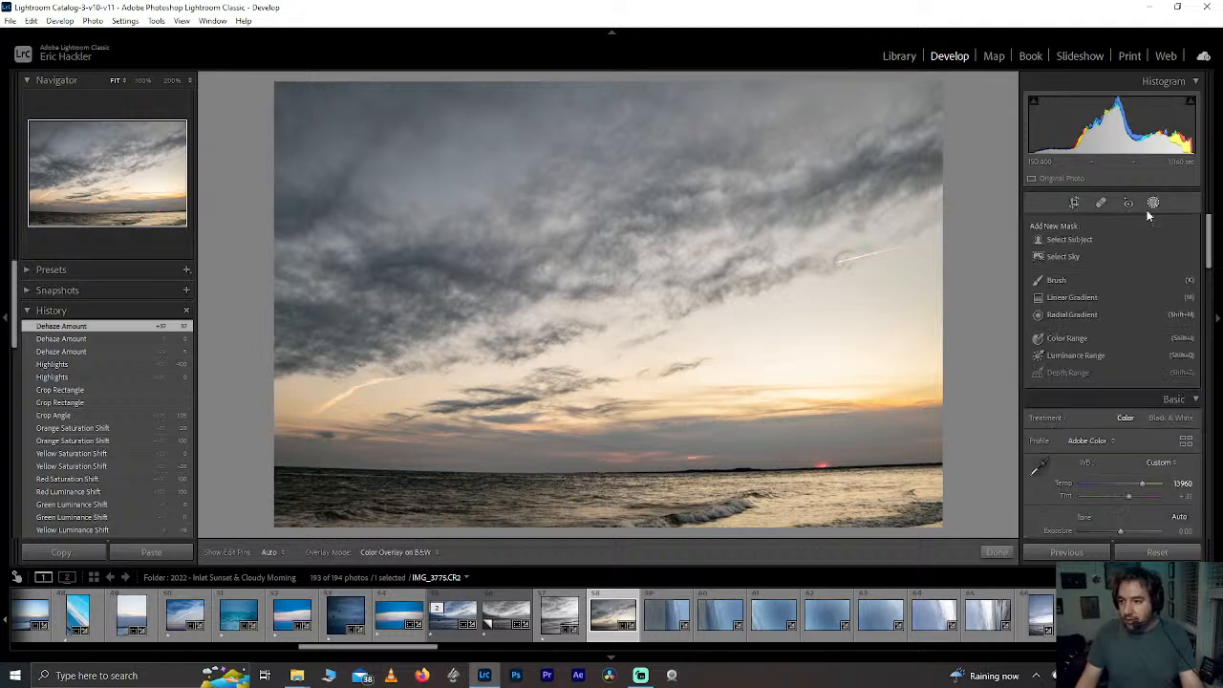
click(1070, 297)
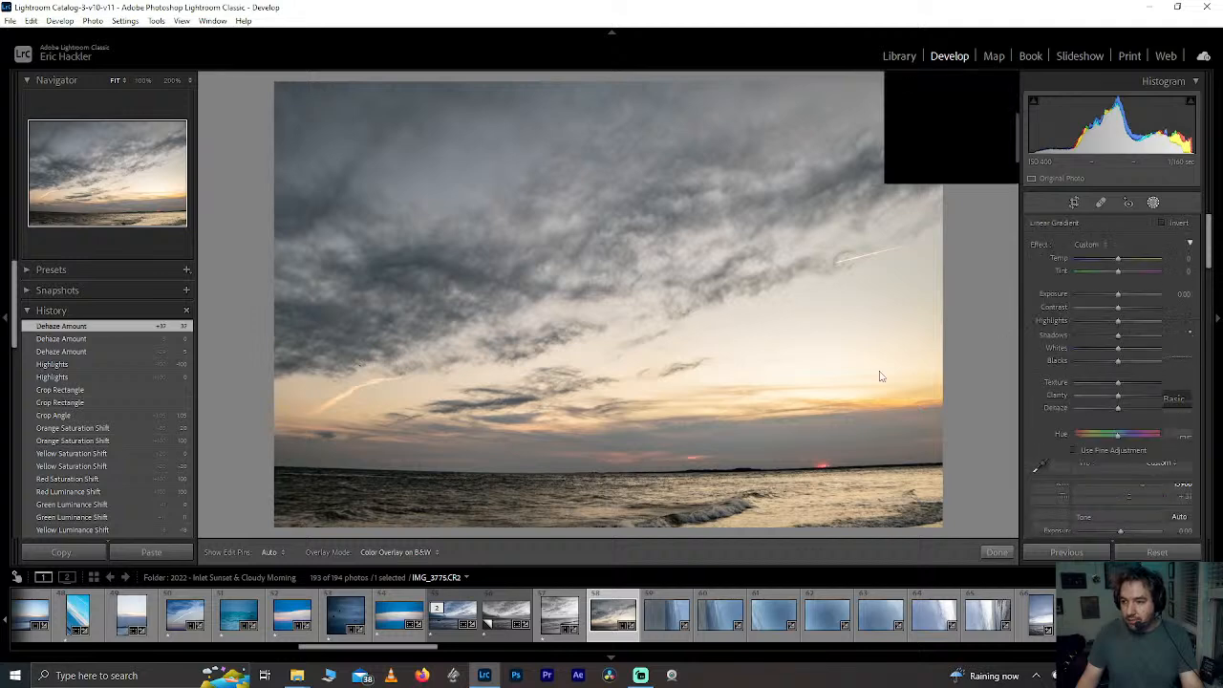
mouse_move(614, 460)
mouse_down()
mouse_move(636, 445)
mouse_move(608, 431)
mouse_move(617, 442)
mouse_move(620, 415)
mouse_move(606, 431)
mouse_move(613, 485)
mouse_move(622, 442)
mouse_move(617, 483)
mouse_move(608, 472)
mouse_up()
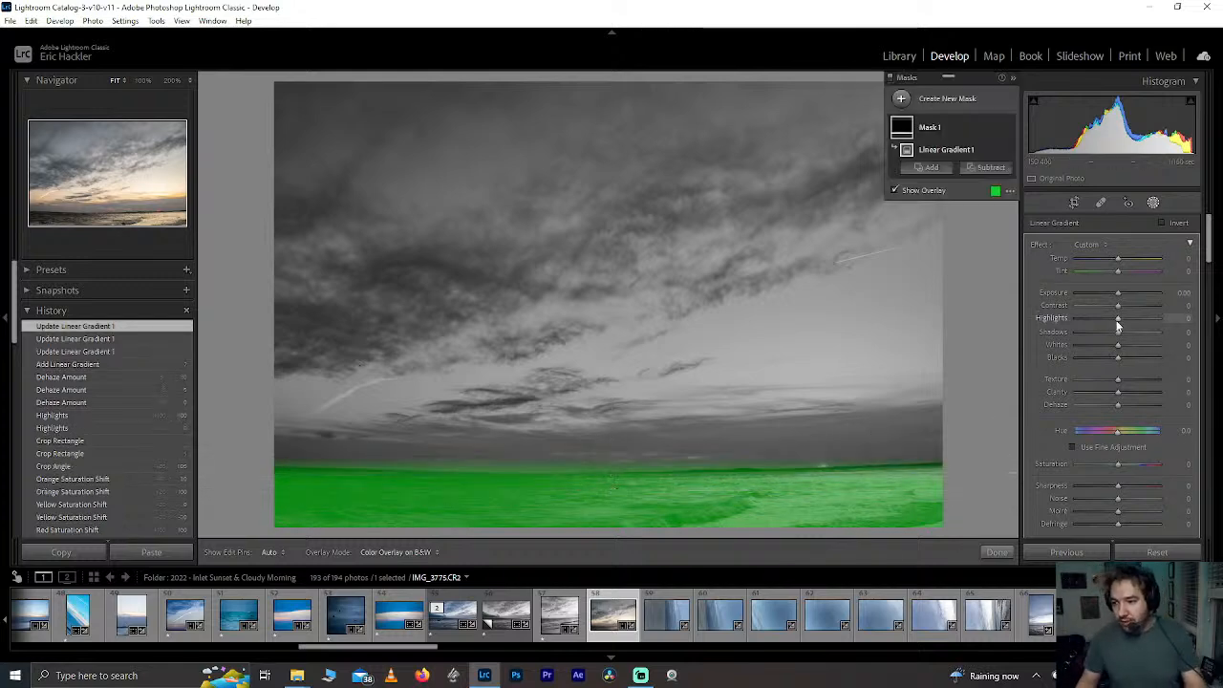
Step: Set the water mask's Highlights to 61, Whites to 43 and Texture to 100, and finish masking
drag(1118, 318, 1192, 322)
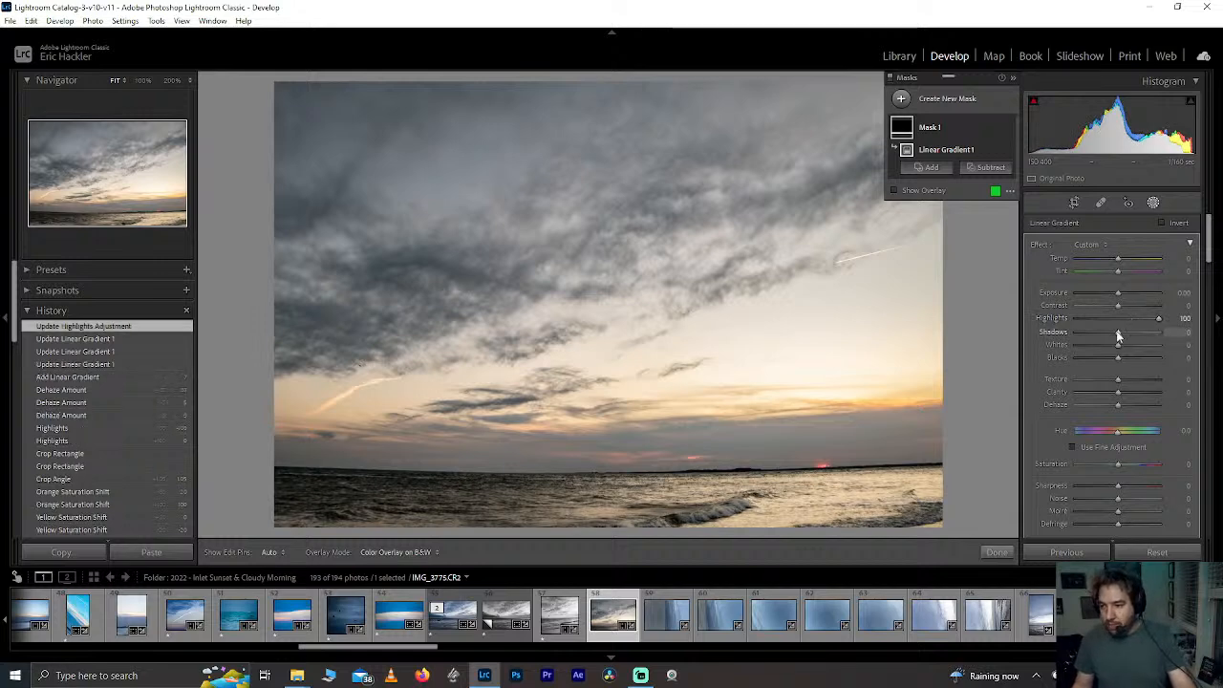
mouse_move(1117, 344)
mouse_down()
mouse_move(1165, 347)
mouse_move(1103, 355)
mouse_up()
double_click(1111, 354)
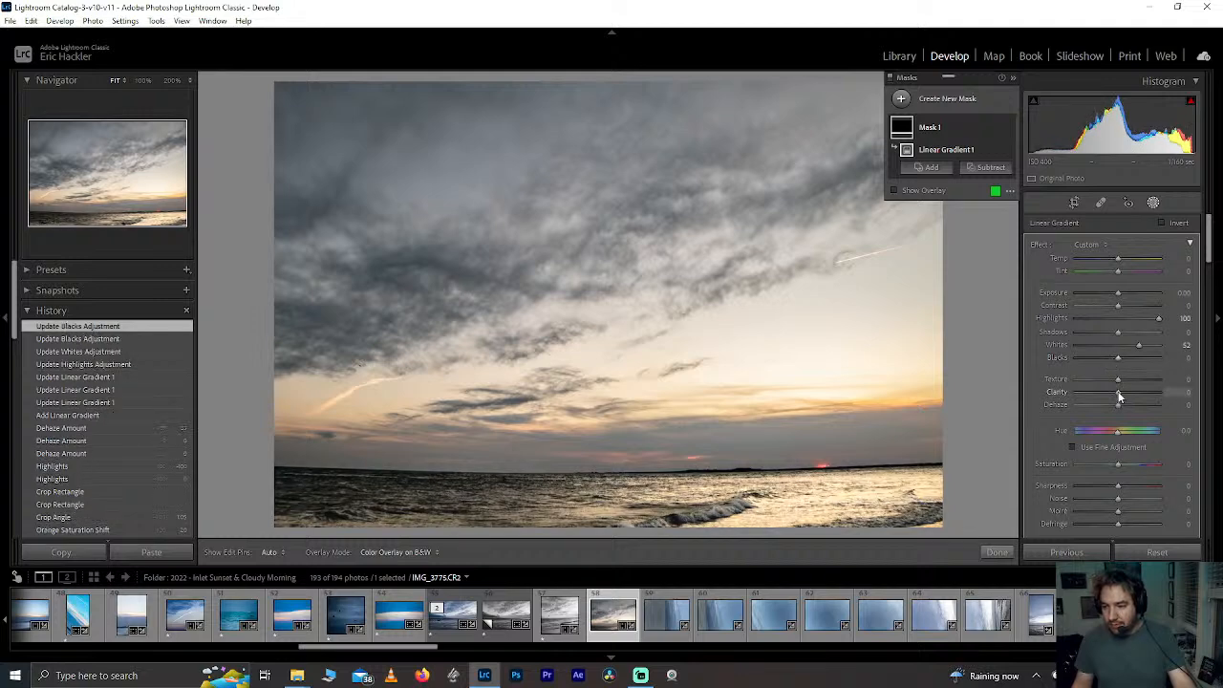
drag(1120, 394, 1189, 379)
double_click(1127, 394)
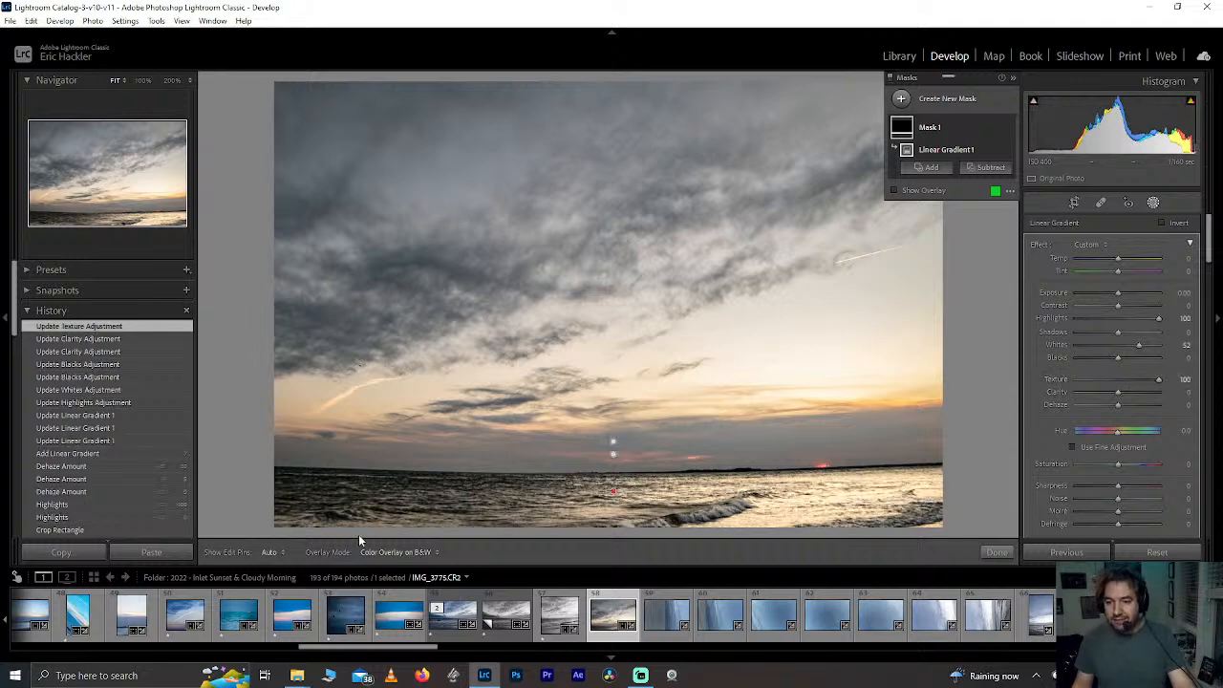
double_click(1138, 346)
drag(1141, 319, 1138, 351)
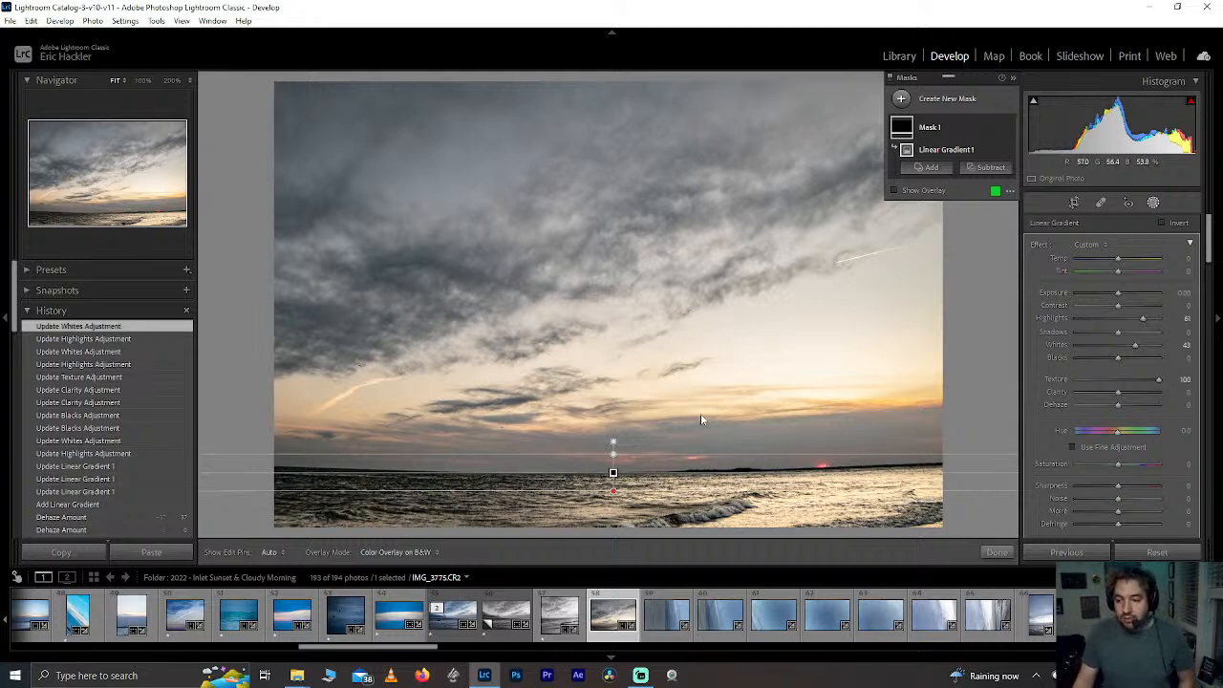
click(997, 552)
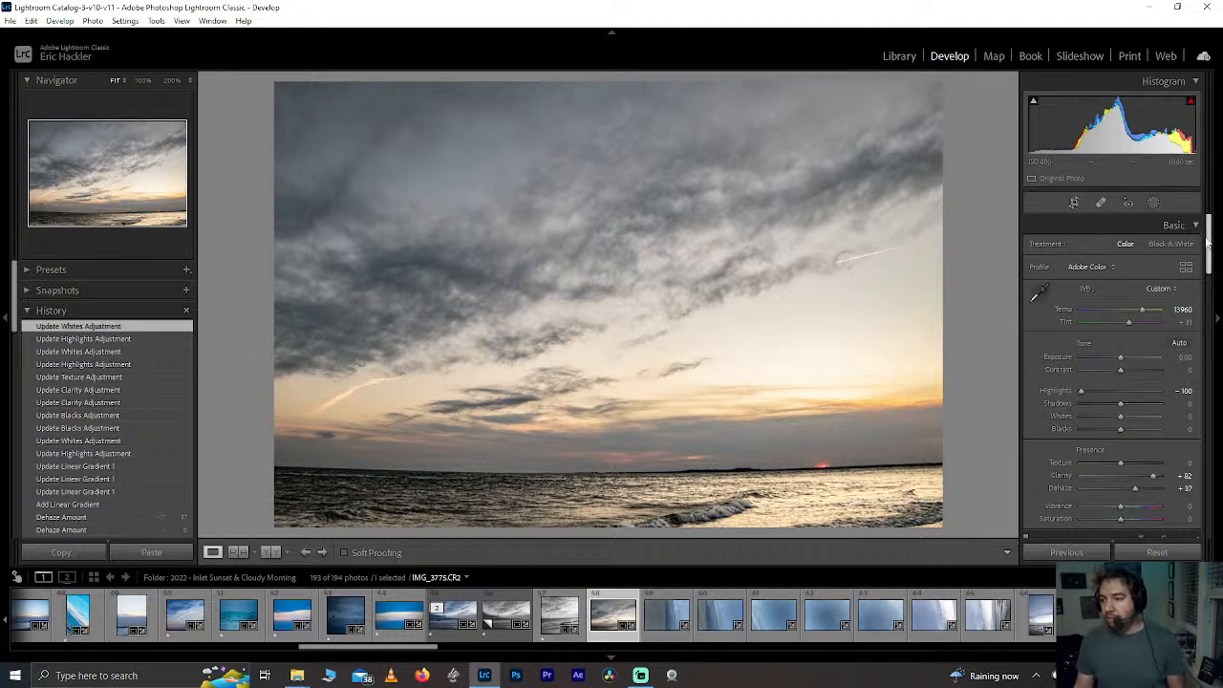
Step: Set the Blue saturation to +97 and the Blue luminance to -28 in the HSL adjustments
scroll(1190, 277, down, 10)
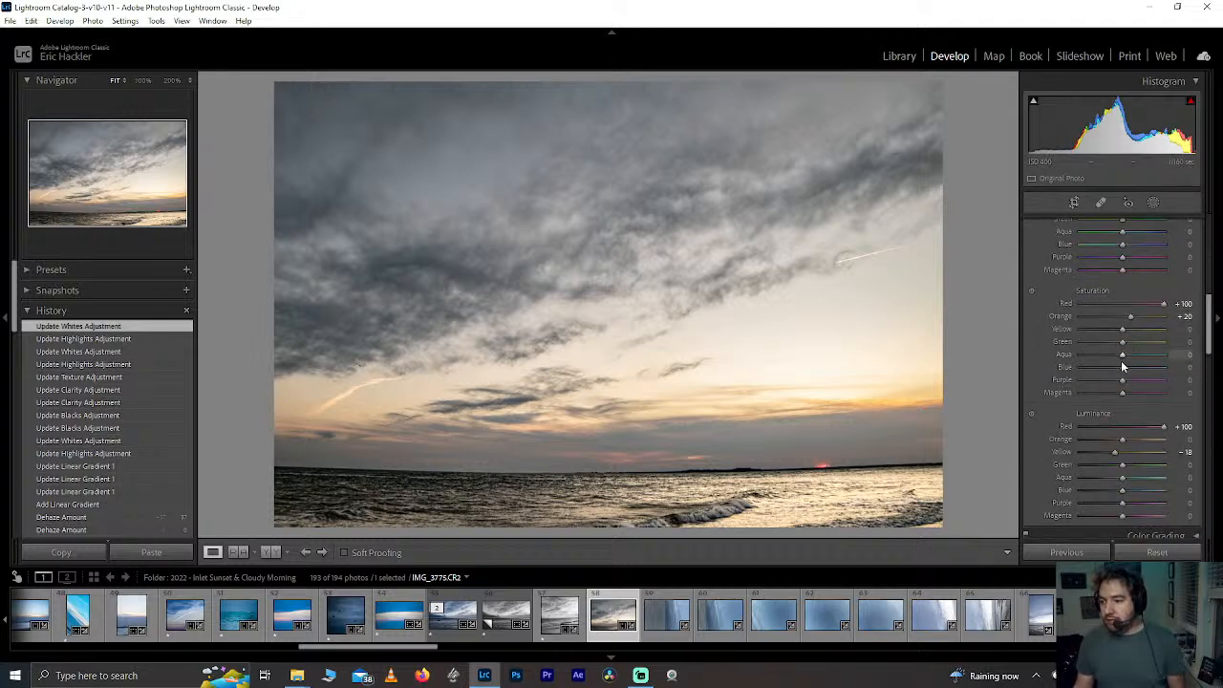
drag(1140, 368, 1165, 368)
mouse_move(1122, 491)
mouse_down()
mouse_move(1188, 490)
mouse_move(1030, 489)
mouse_move(1103, 489)
mouse_up()
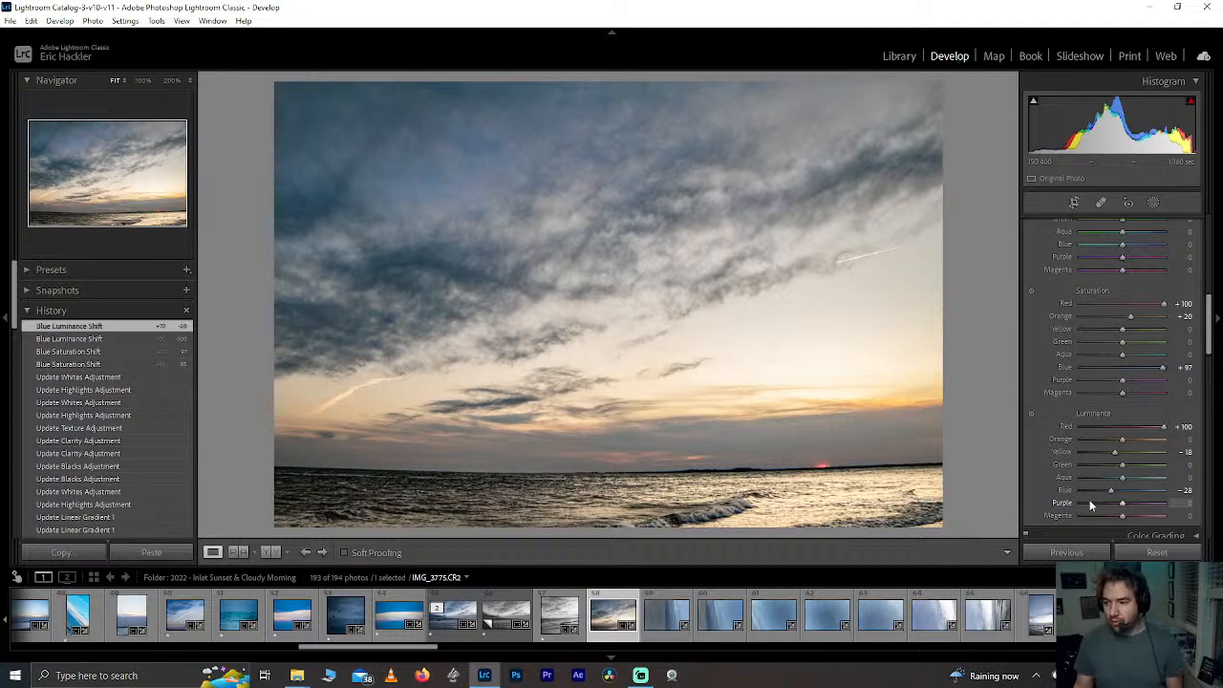
drag(1210, 349, 1209, 241)
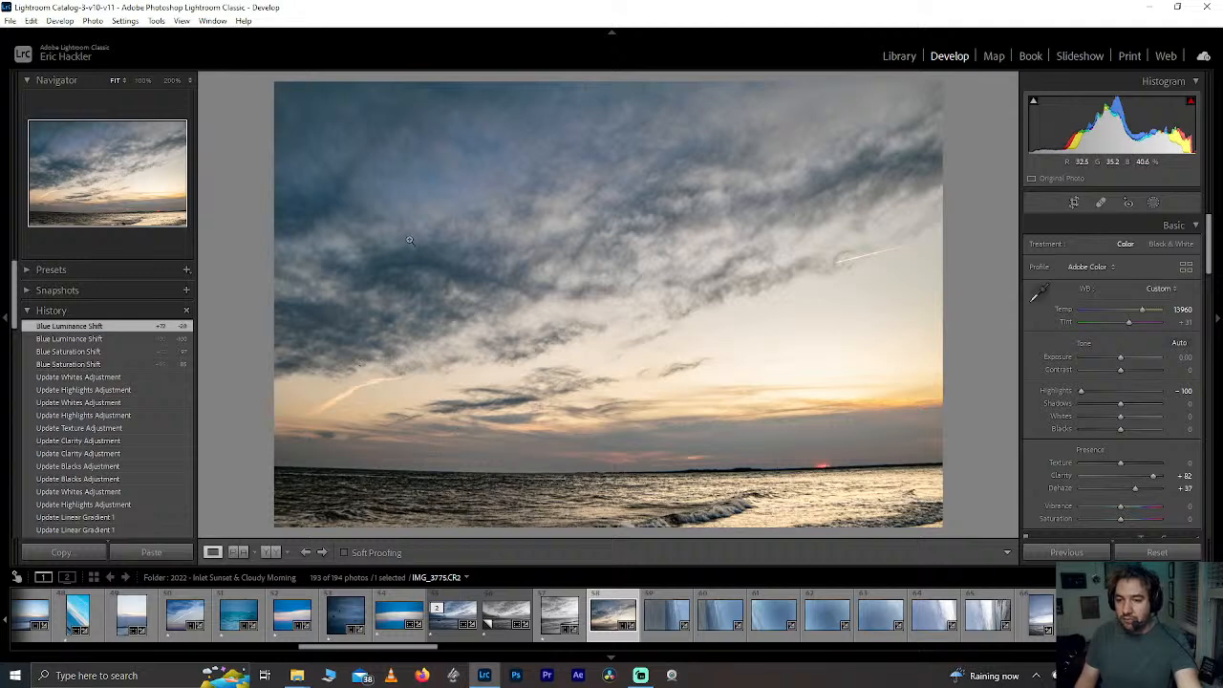
Step: Set both the Aqua saturation and the Aqua luminance to +100 in the HSL adjustments
drag(1207, 242, 1206, 332)
scroll(1175, 315, up, 1)
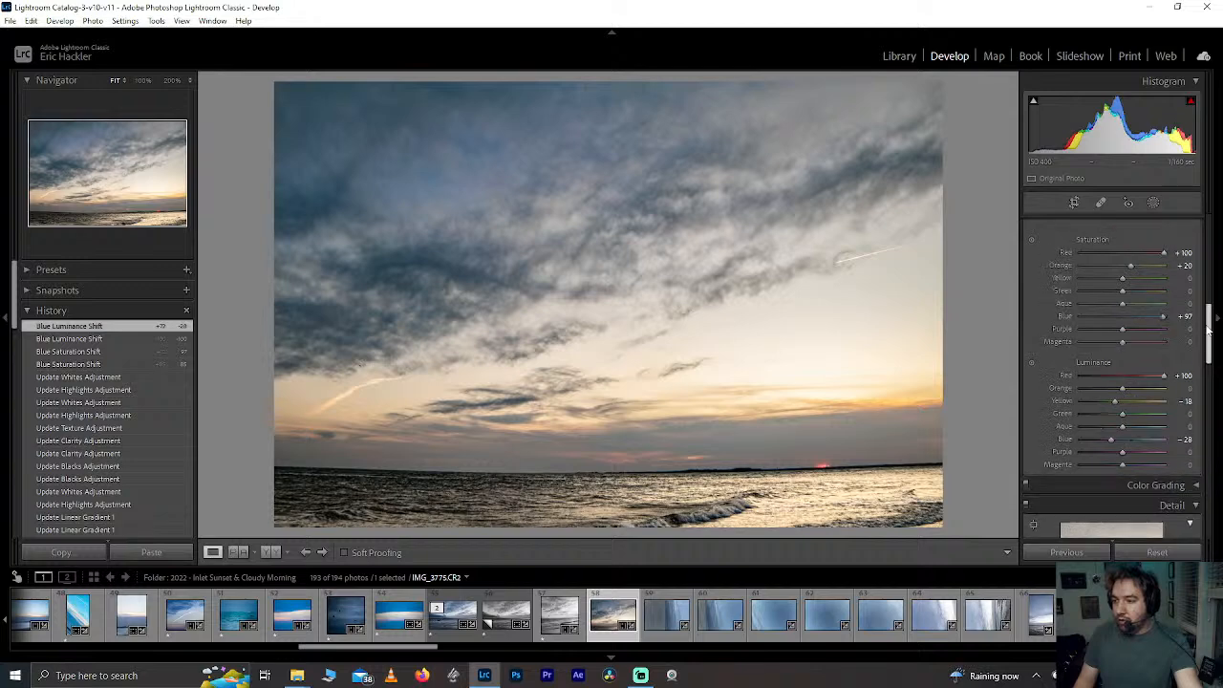
drag(1123, 311, 1174, 314)
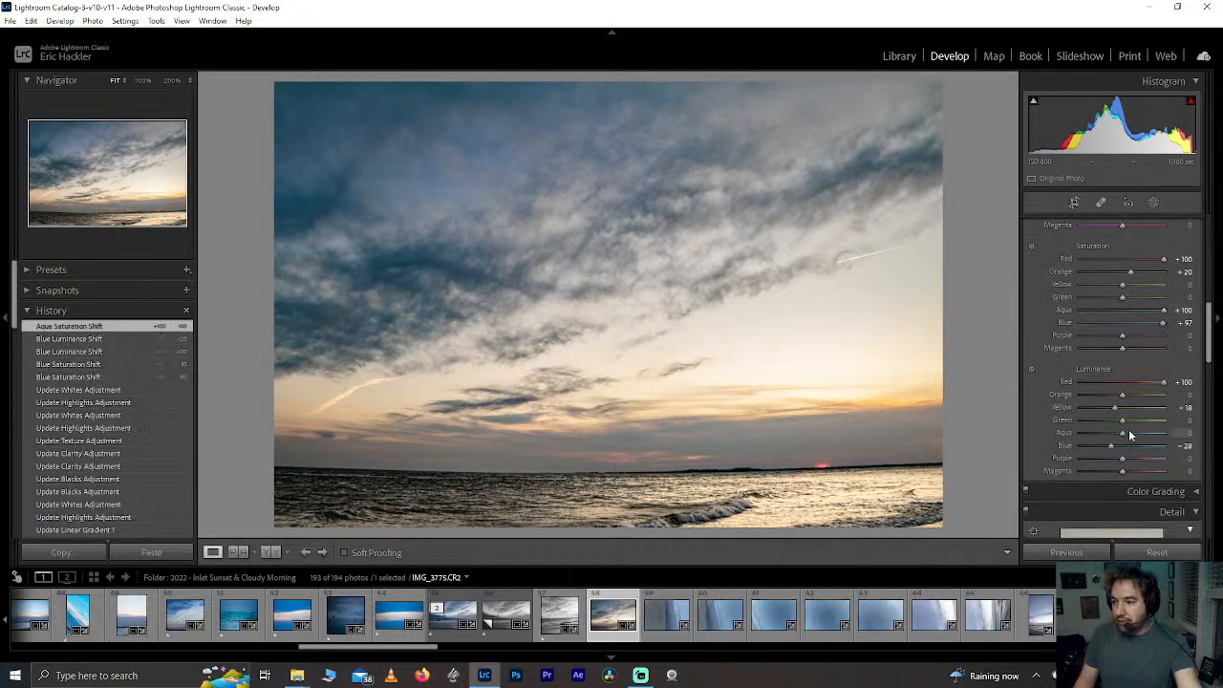
drag(1123, 433, 1191, 437)
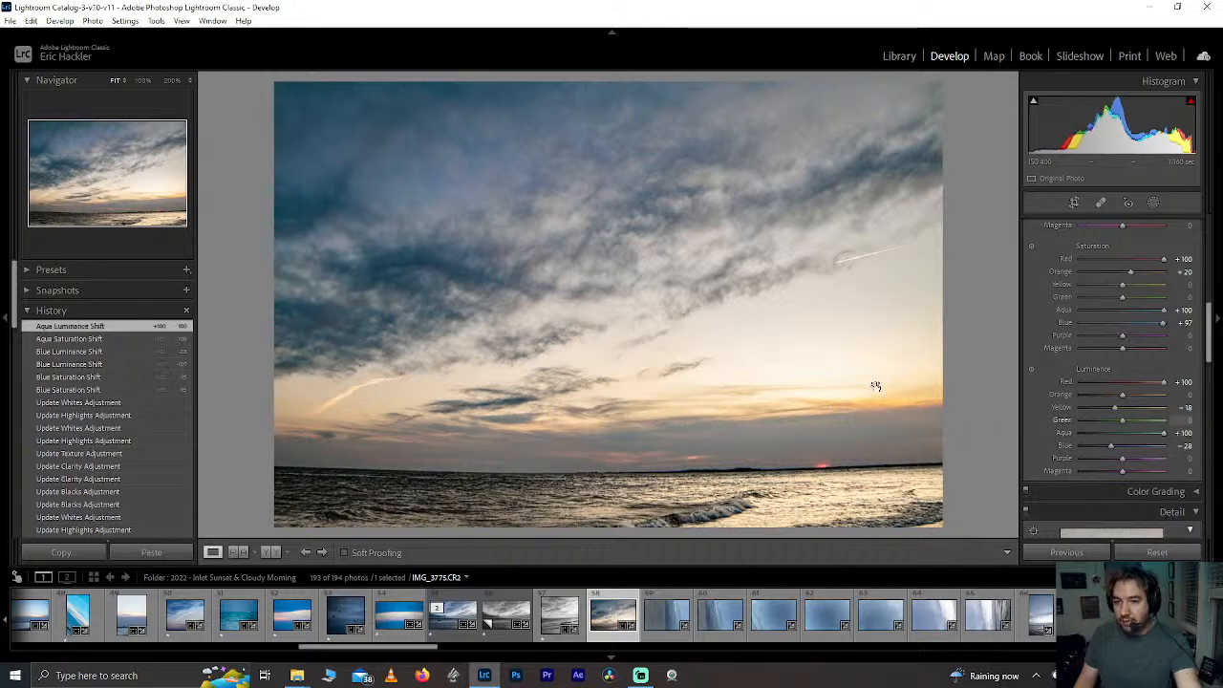
Step: Create a new brush mask and paint it over the dark blue clouds in the upper sky with brush size 14
click(410, 196)
drag(410, 197, 568, 363)
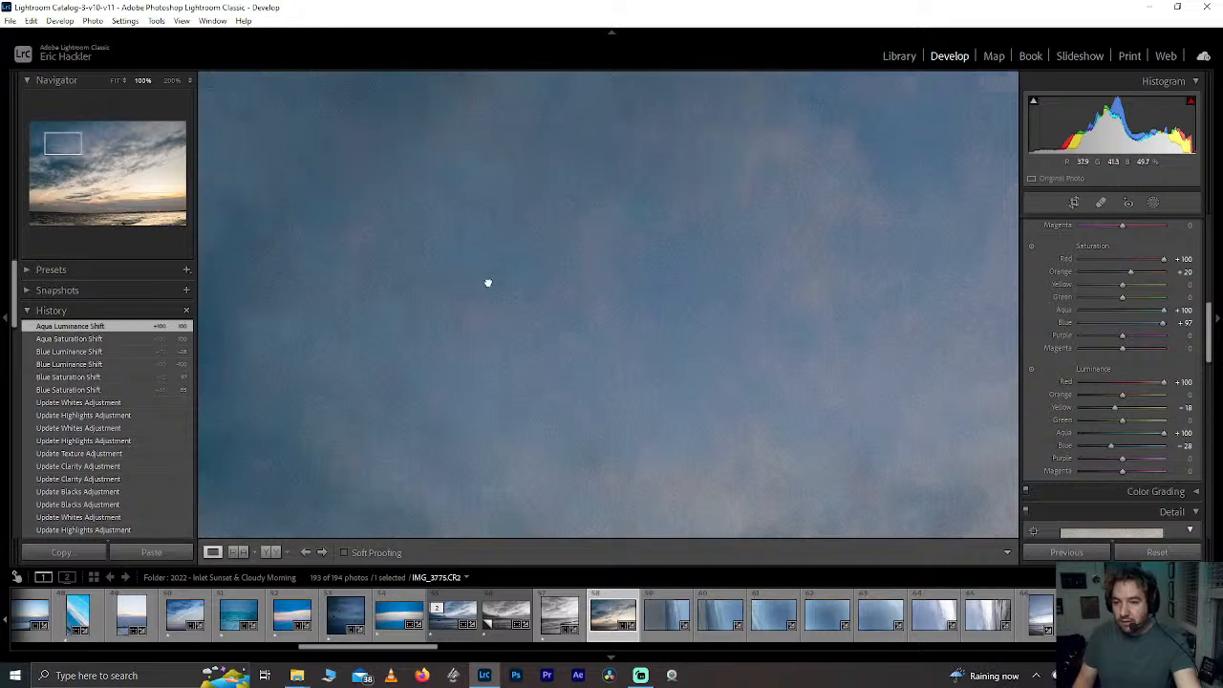
drag(488, 284, 682, 411)
click(584, 275)
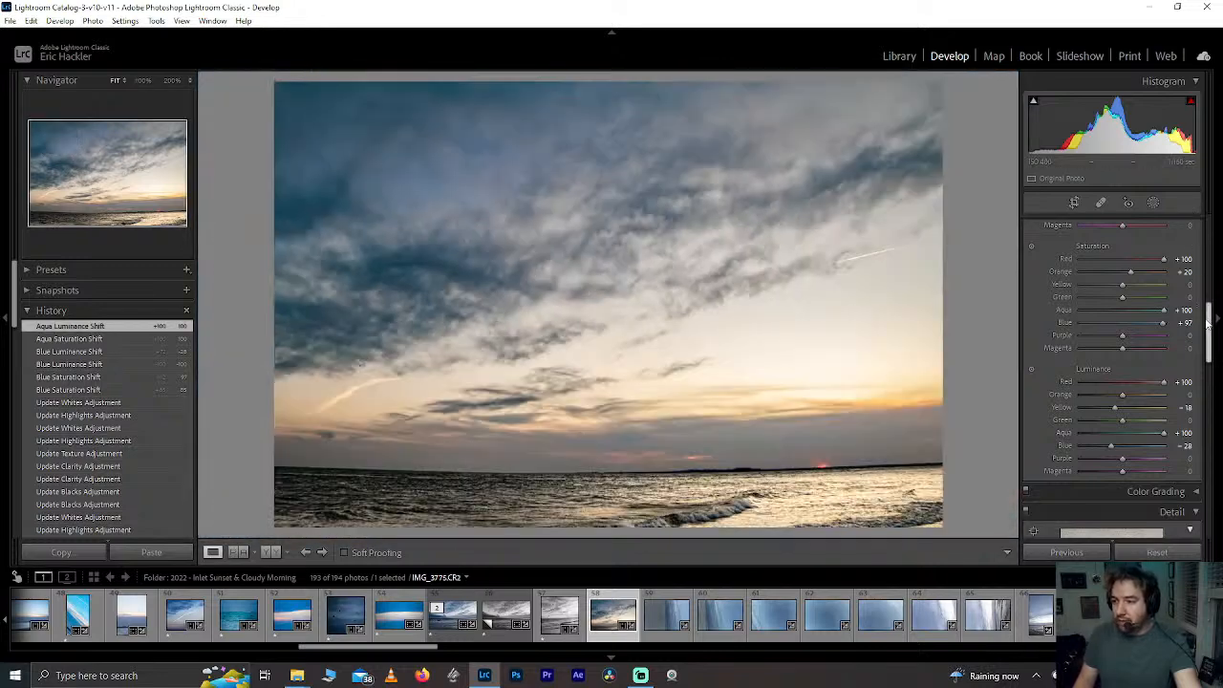
drag(1197, 308, 1200, 227)
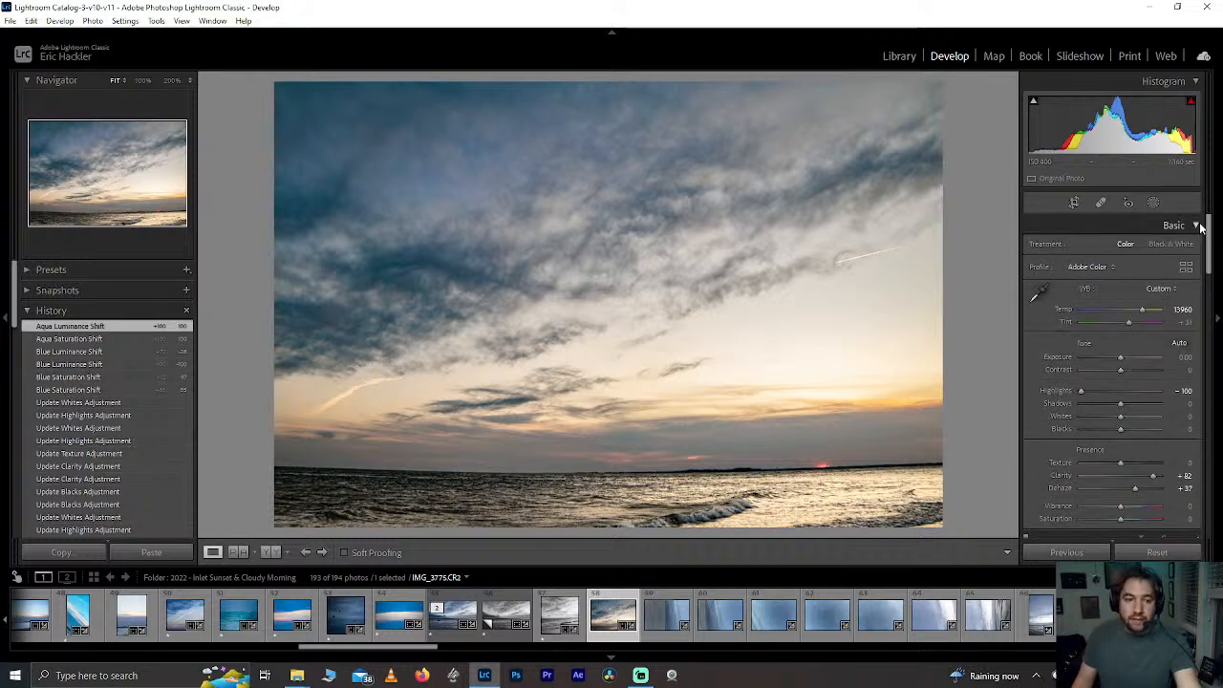
click(1153, 204)
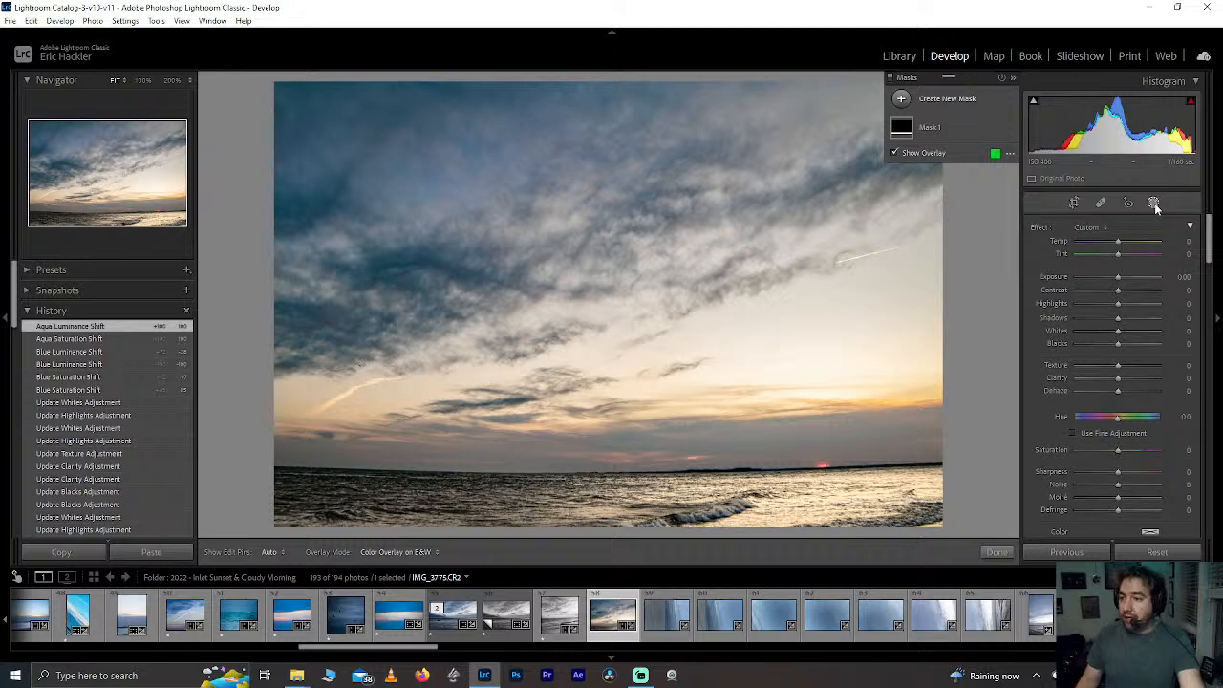
click(949, 100)
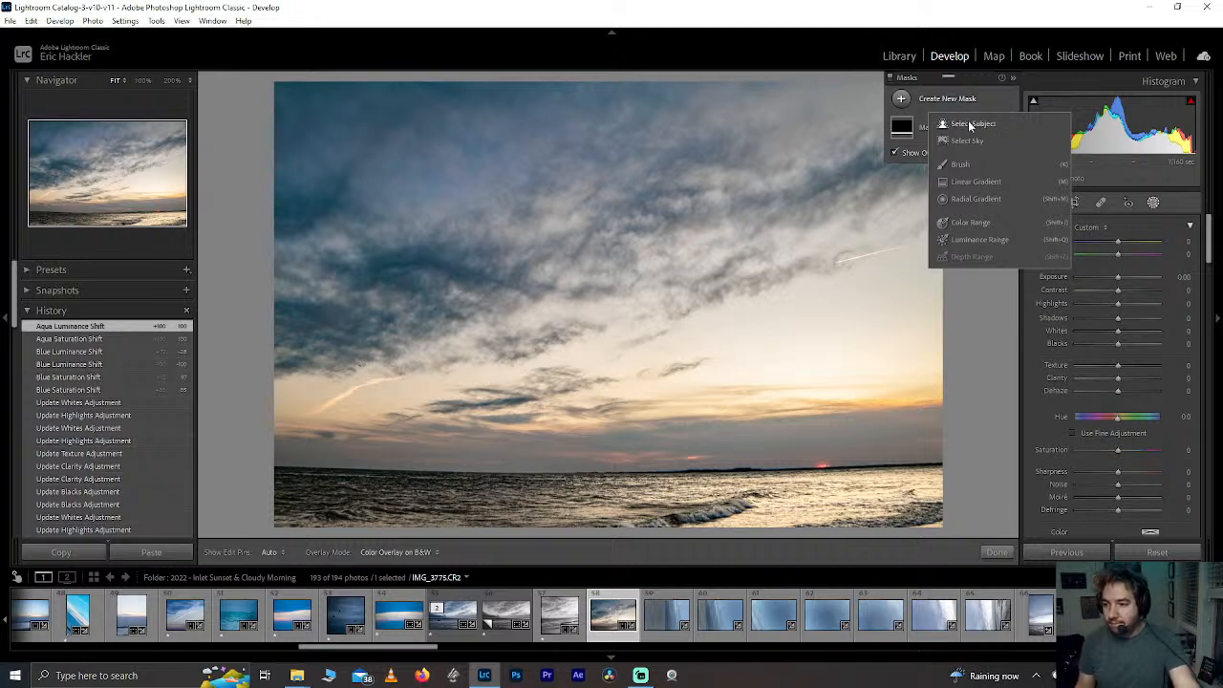
click(992, 165)
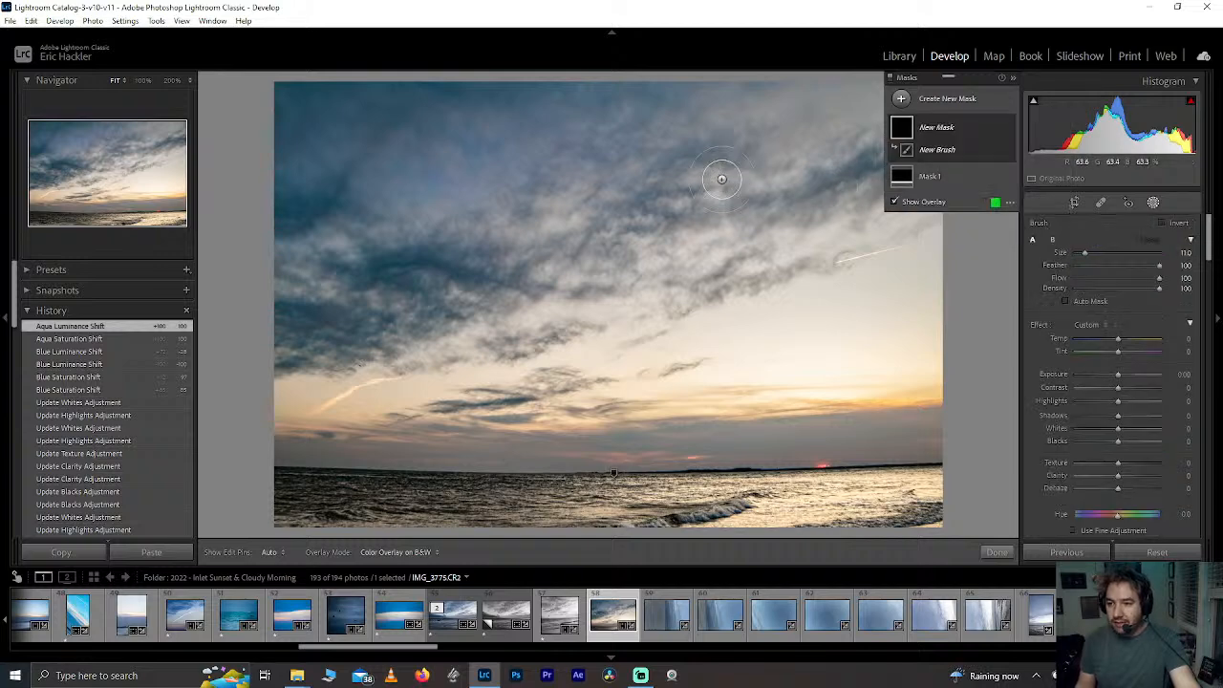
scroll(722, 180, up, 3)
mouse_move(307, 115)
mouse_down()
mouse_move(552, 118)
mouse_move(297, 94)
mouse_move(304, 85)
mouse_move(845, 96)
mouse_move(910, 112)
mouse_move(730, 133)
mouse_move(286, 120)
mouse_move(765, 153)
mouse_move(872, 134)
mouse_move(929, 155)
mouse_move(716, 216)
mouse_move(360, 196)
mouse_up()
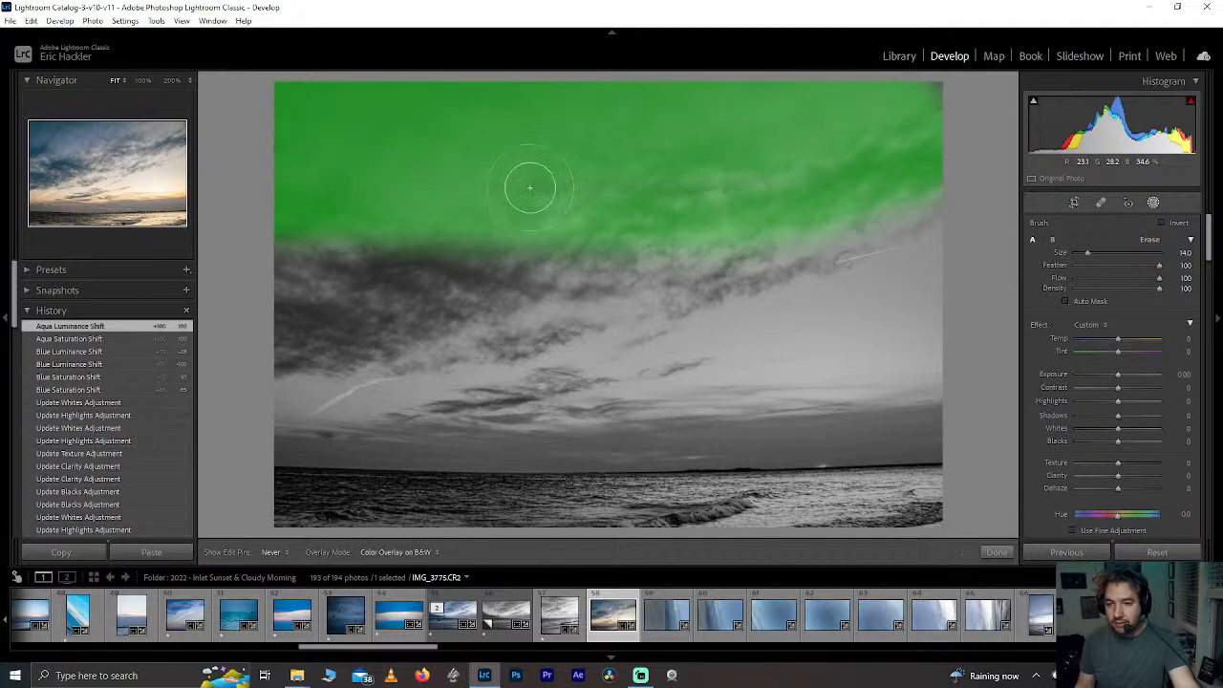
mouse_move(530, 187)
mouse_down()
mouse_move(567, 235)
mouse_move(446, 283)
mouse_move(264, 320)
mouse_move(347, 242)
mouse_move(463, 245)
mouse_move(290, 243)
mouse_move(262, 270)
mouse_move(410, 313)
mouse_move(279, 332)
mouse_move(350, 336)
mouse_move(463, 293)
mouse_move(449, 330)
mouse_move(452, 298)
mouse_move(562, 256)
mouse_move(698, 252)
mouse_up()
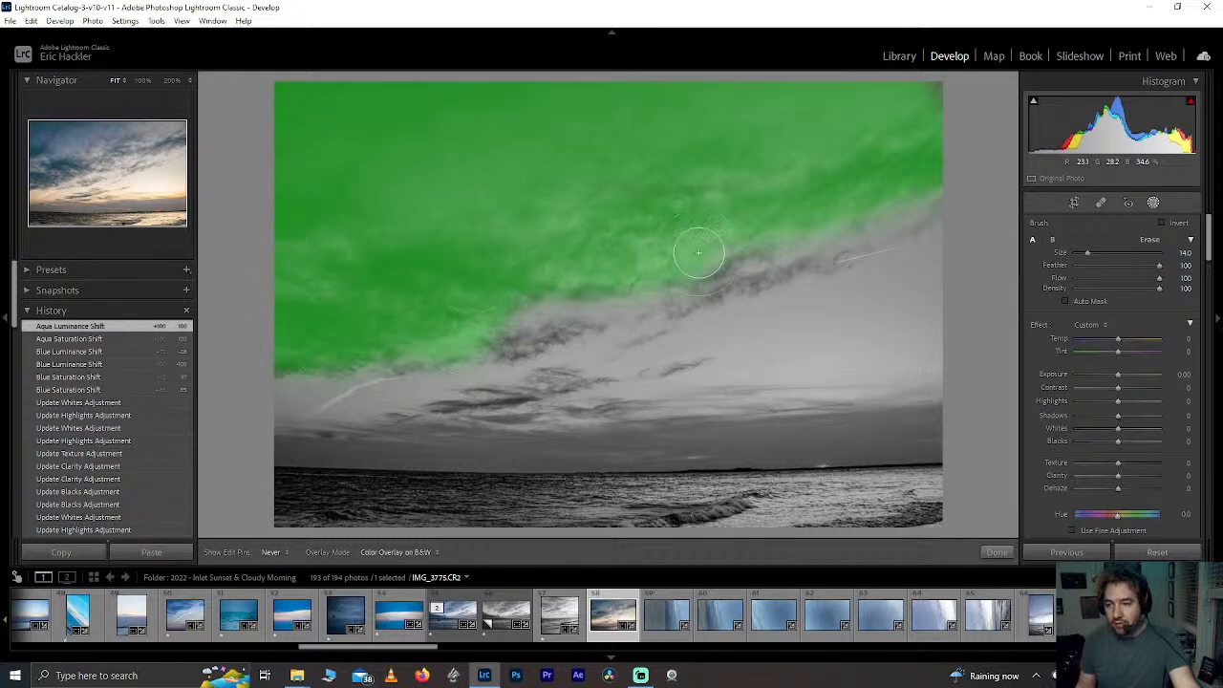
drag(800, 76, 802, 78)
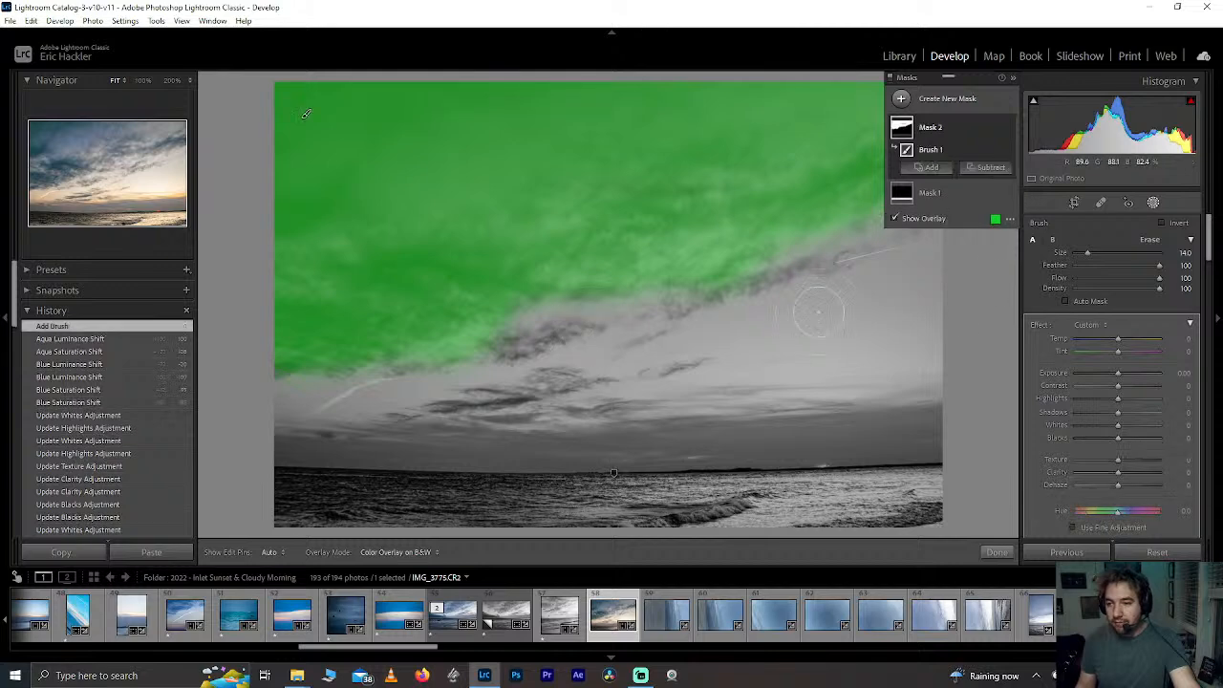
Step: Set the sky brush mask's Noise and Texture to 100, check the clouds up close, and finish masking
scroll(1048, 397, down, 3)
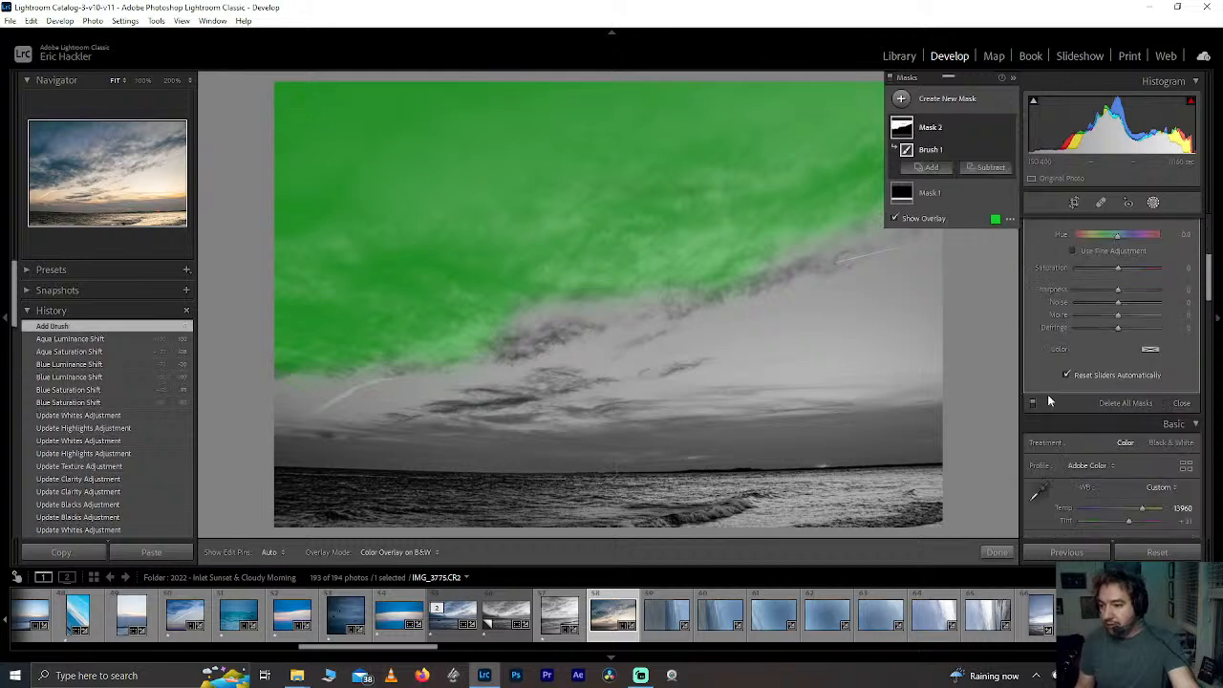
scroll(1048, 396, up, 1)
drag(1118, 395, 1186, 400)
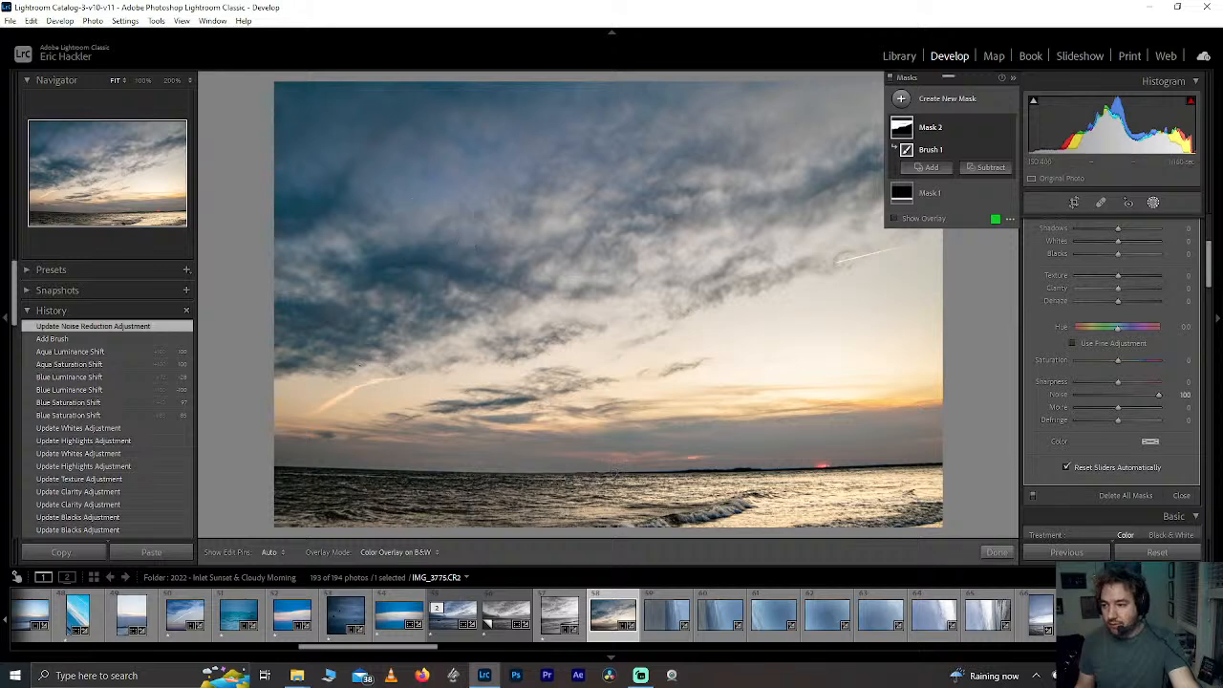
drag(1120, 275, 1186, 277)
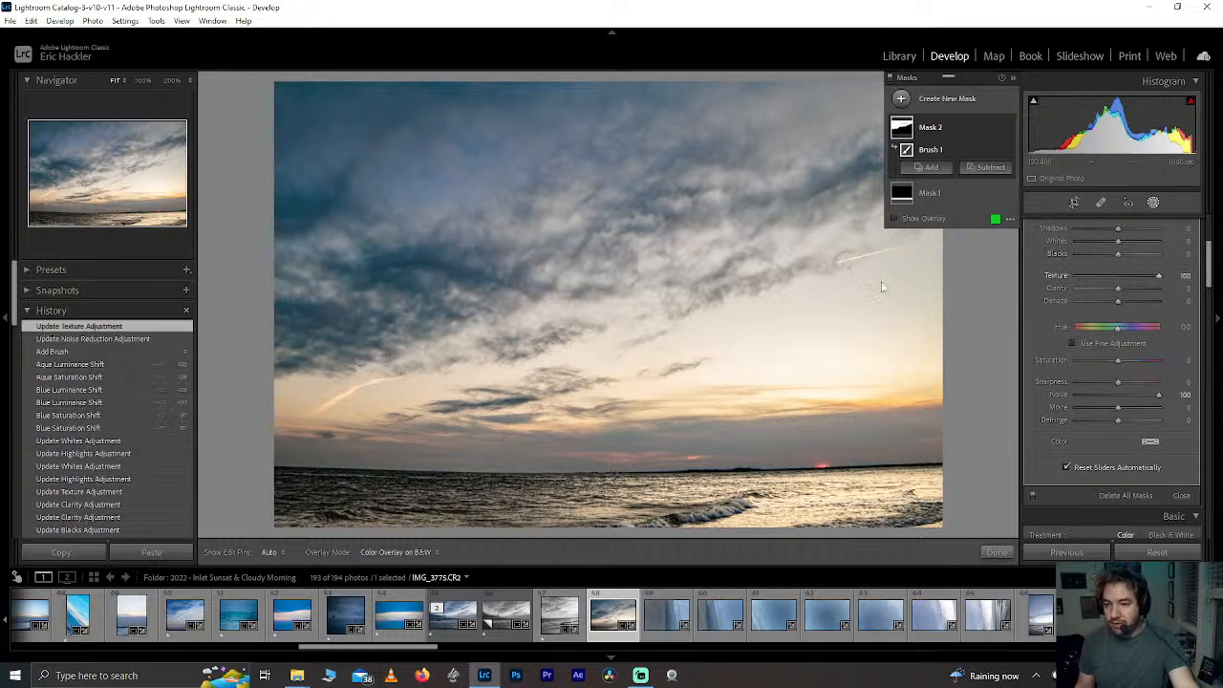
click(62, 170)
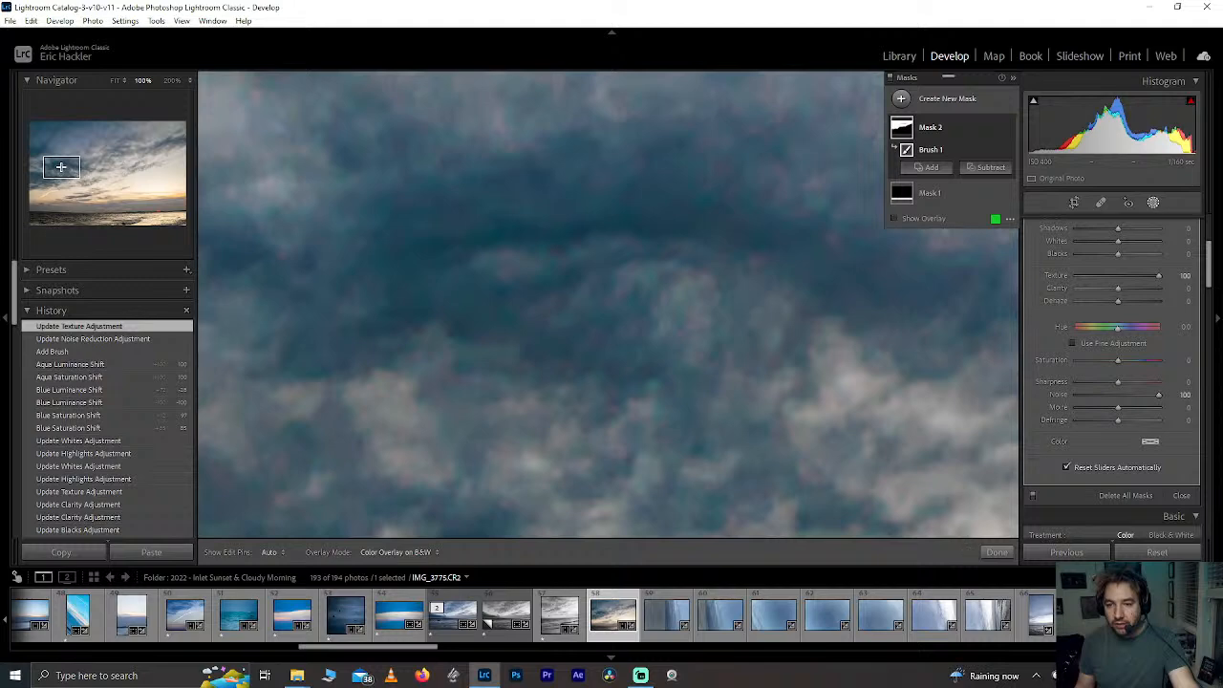
click(68, 163)
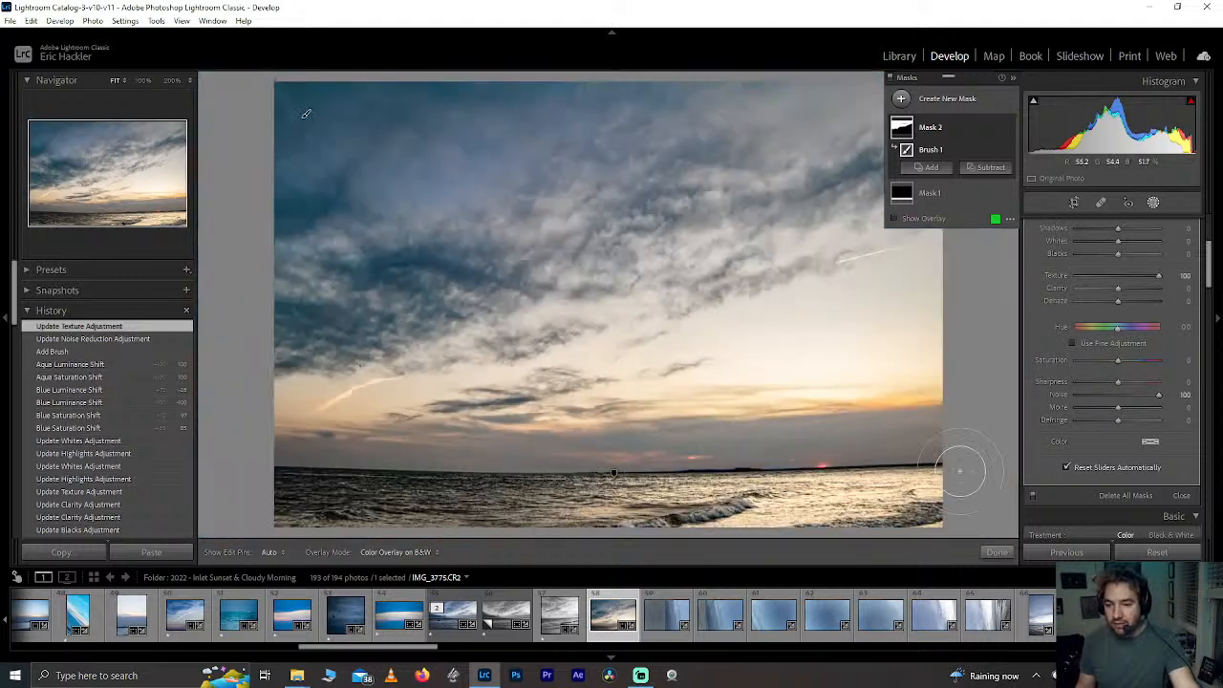
click(996, 552)
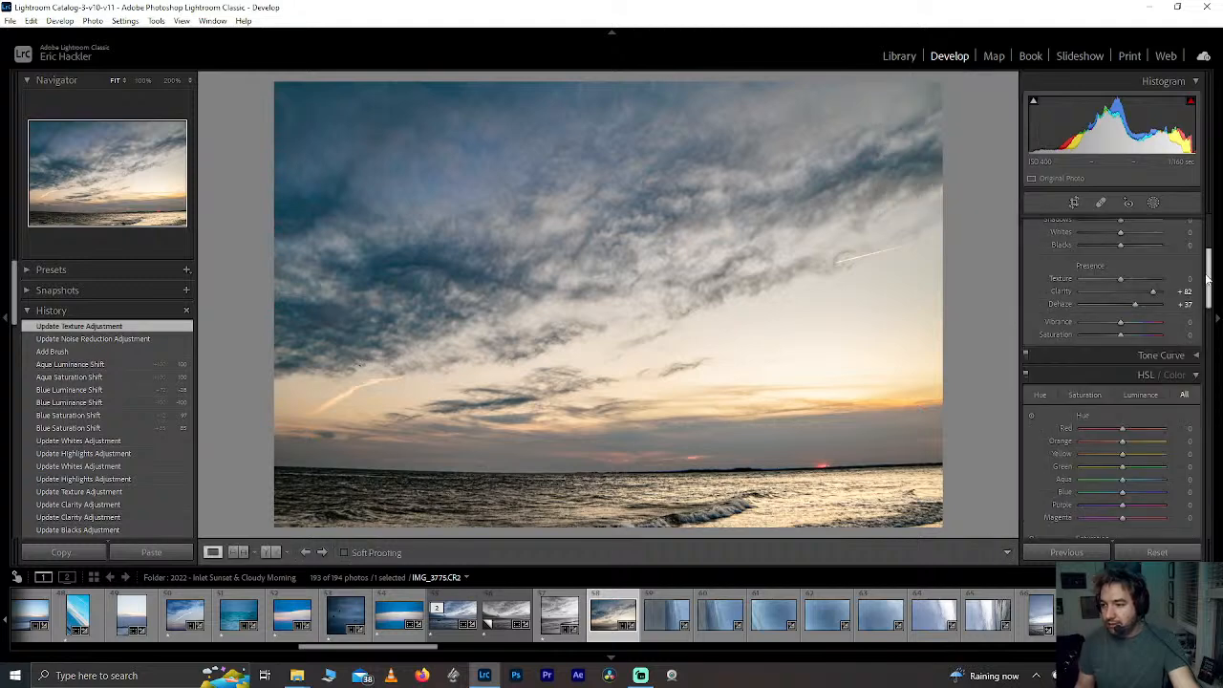
Step: Set the Purple and Magenta hues to -100 and the Aqua hue to -82, leaving the Blue hue at 0
scroll(1194, 305, down, 5)
scroll(1188, 328, up, 2)
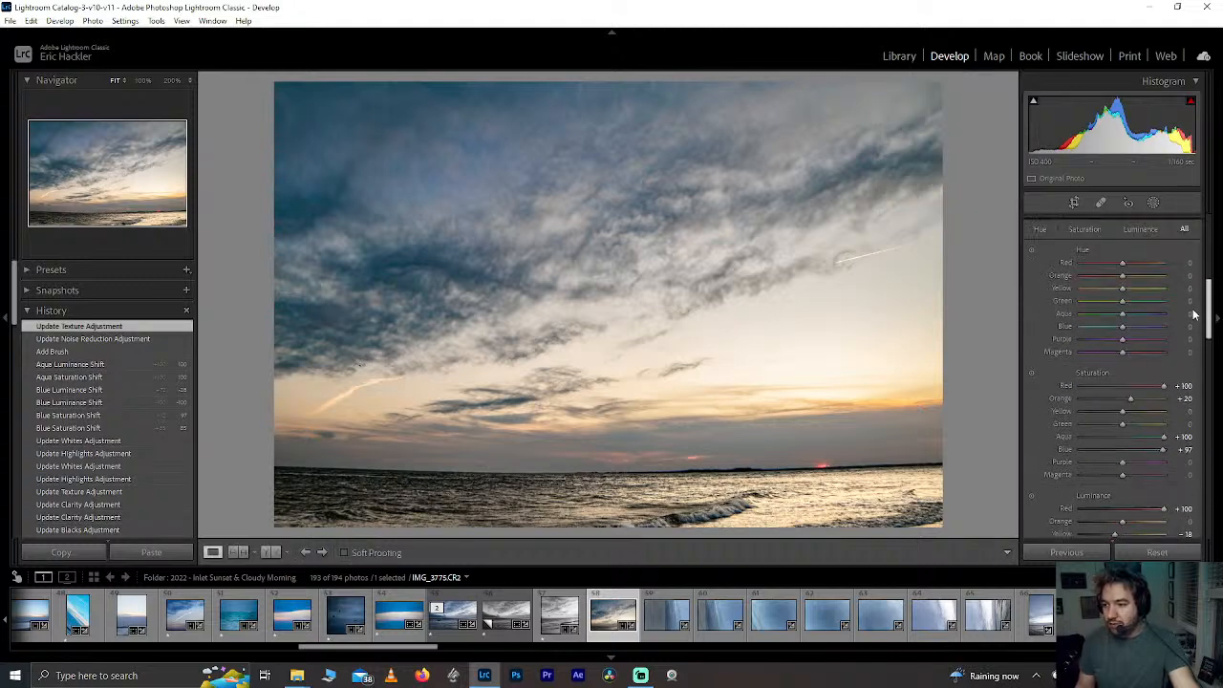
drag(1123, 345, 1092, 348)
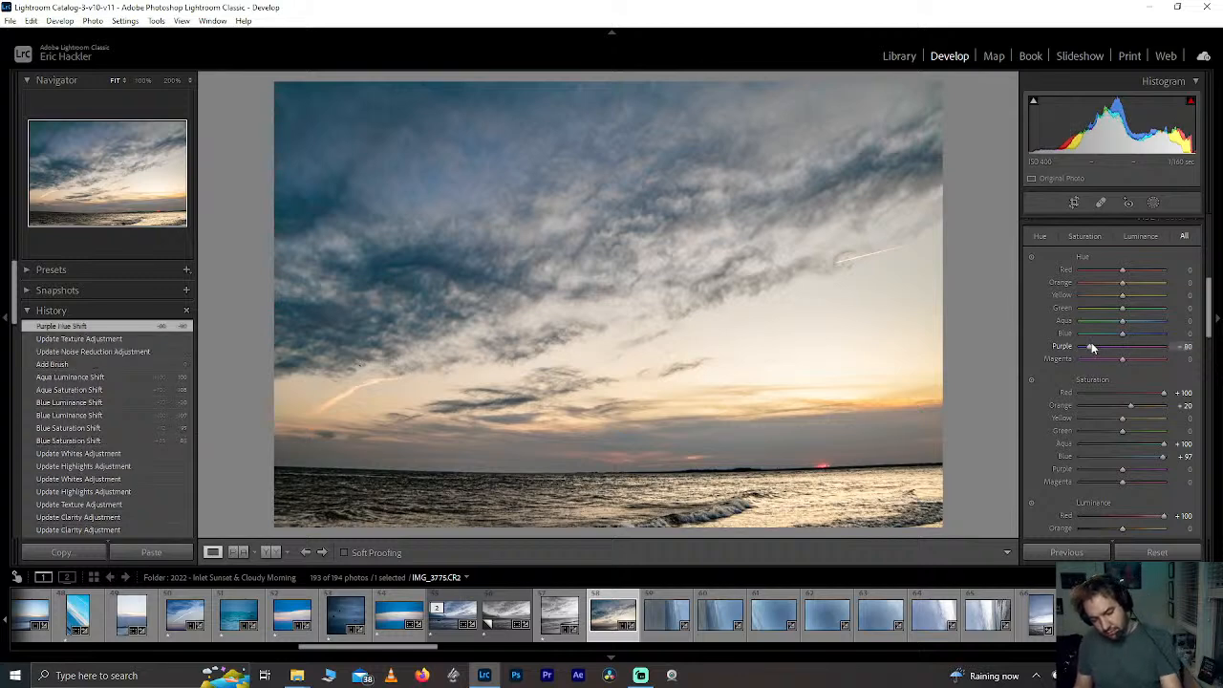
drag(1093, 347, 1209, 351)
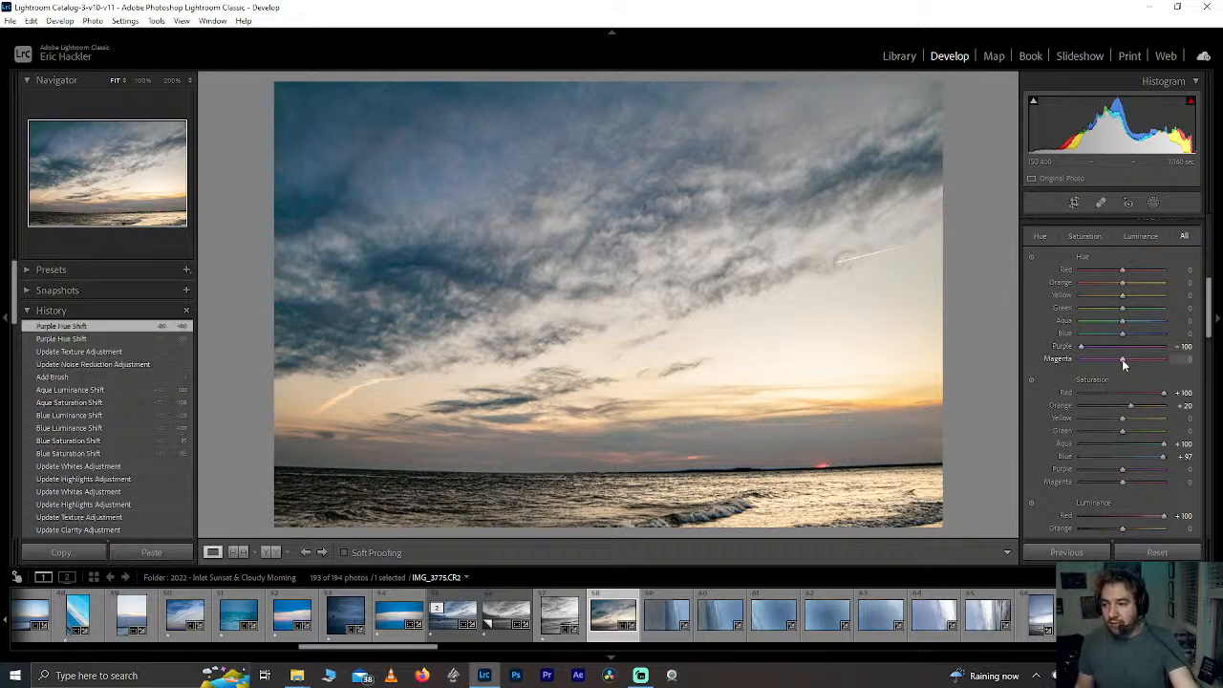
drag(1121, 360, 993, 370)
drag(1117, 339, 1092, 331)
double_click(1097, 338)
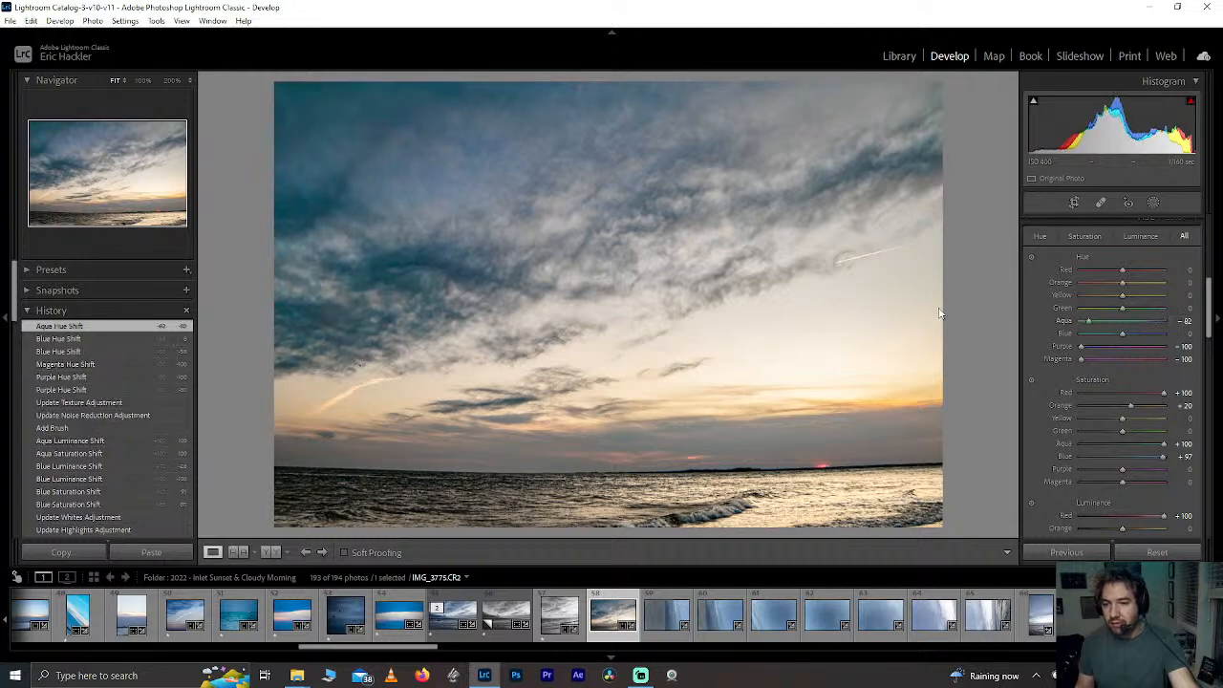
Step: Check the clouds up close while trying a Green hue shift, and reset the Green and Aqua hues to 0
click(421, 188)
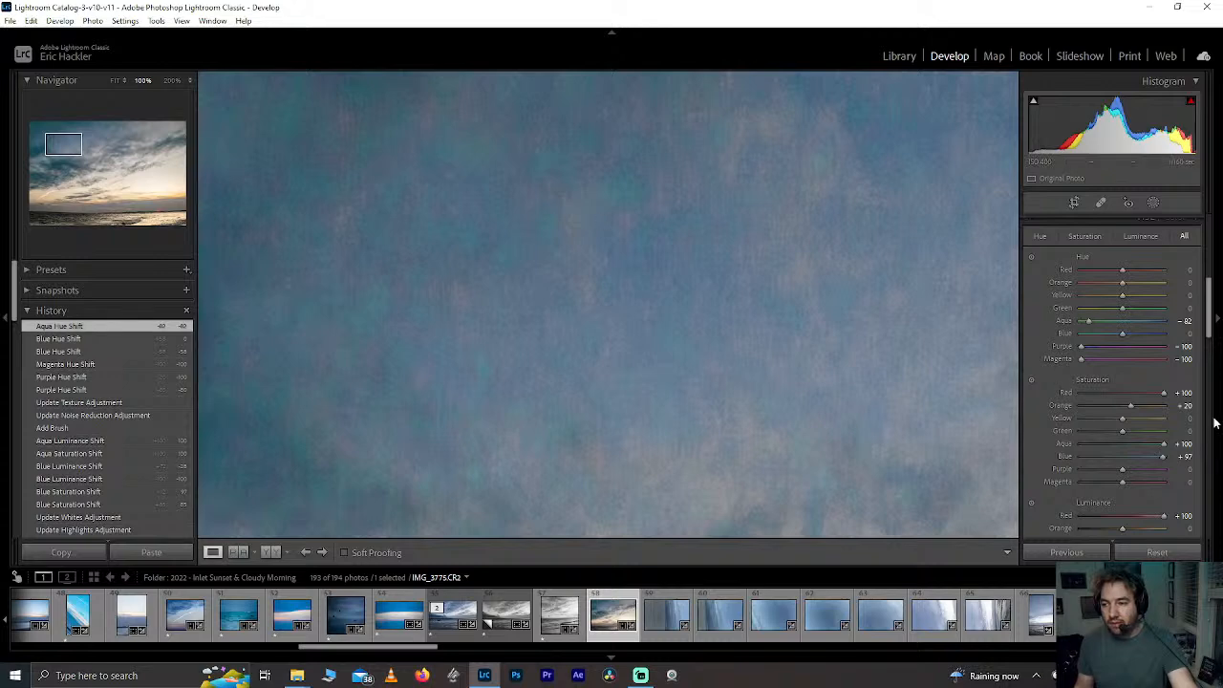
drag(1122, 308, 1138, 314)
double_click(1138, 315)
click(532, 254)
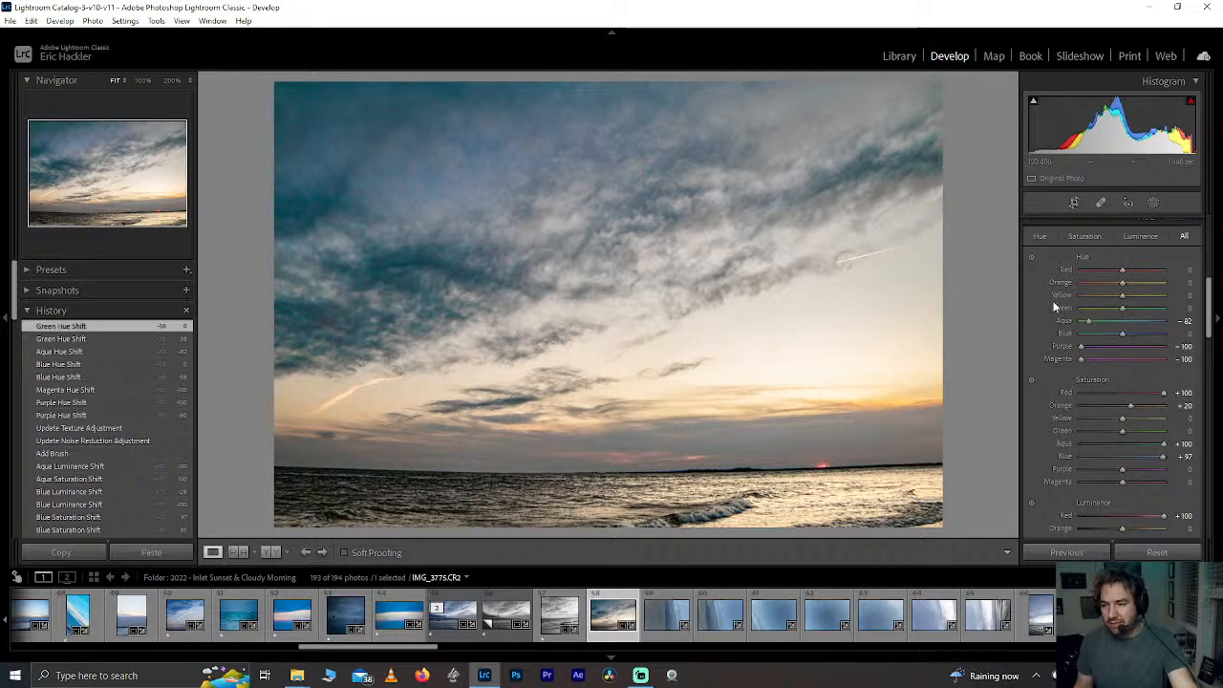
double_click(1092, 322)
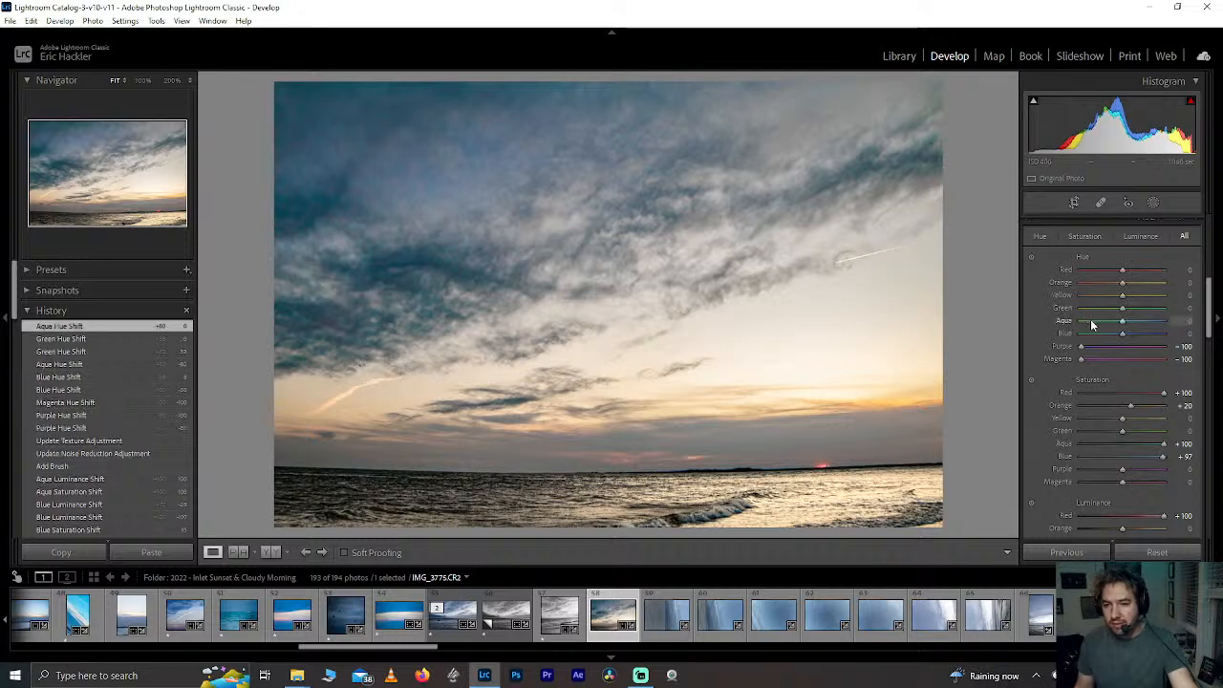
Step: Reopen Brush 1 of Mask 2 and paint more of the upper sky clouds into it with brush size 14
drag(1211, 292, 1213, 196)
click(1153, 202)
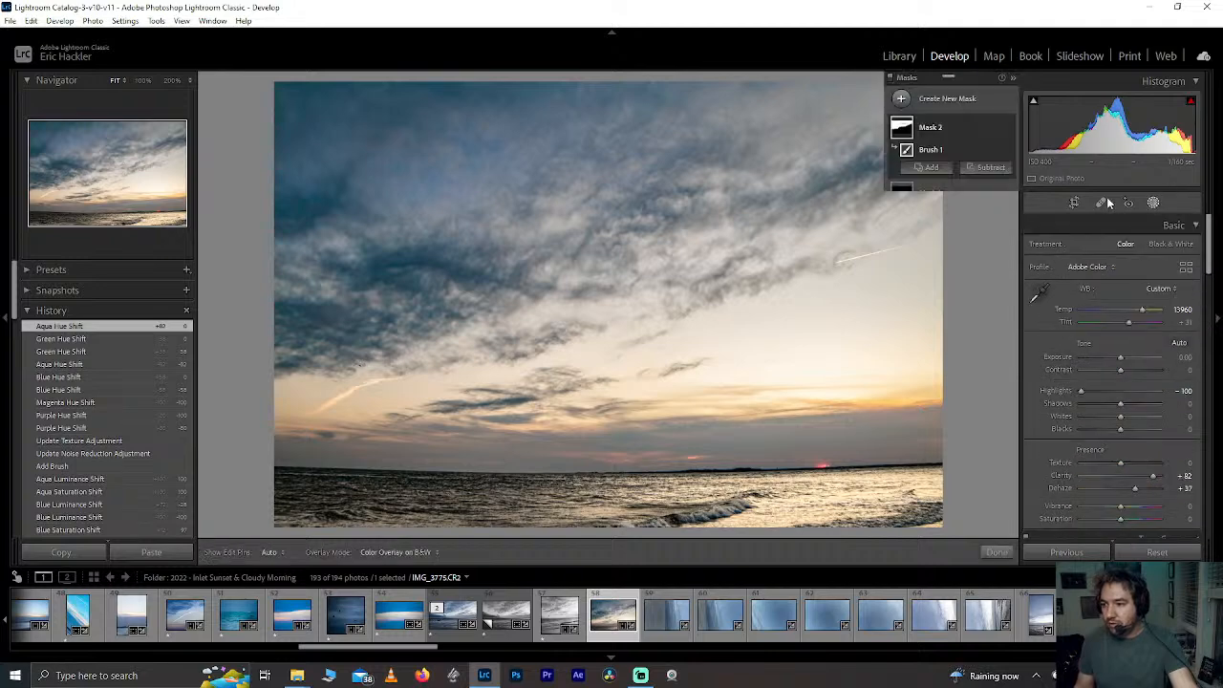
click(937, 132)
click(905, 153)
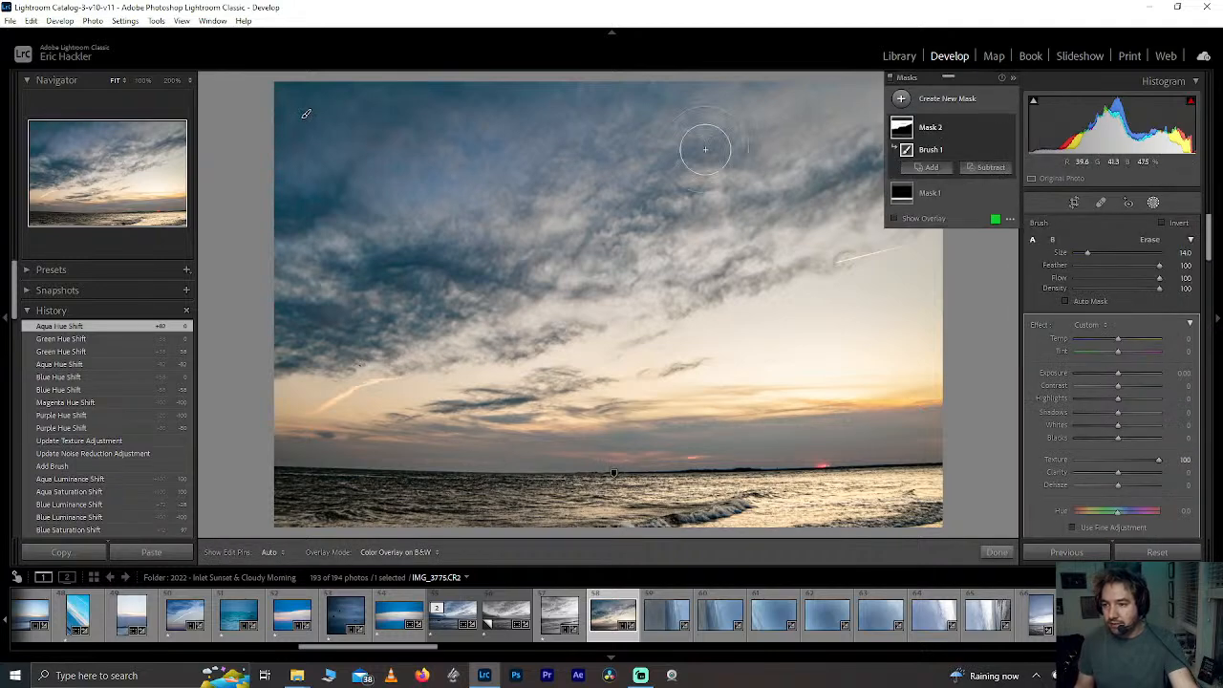
key(h)
drag(405, 151, 621, 168)
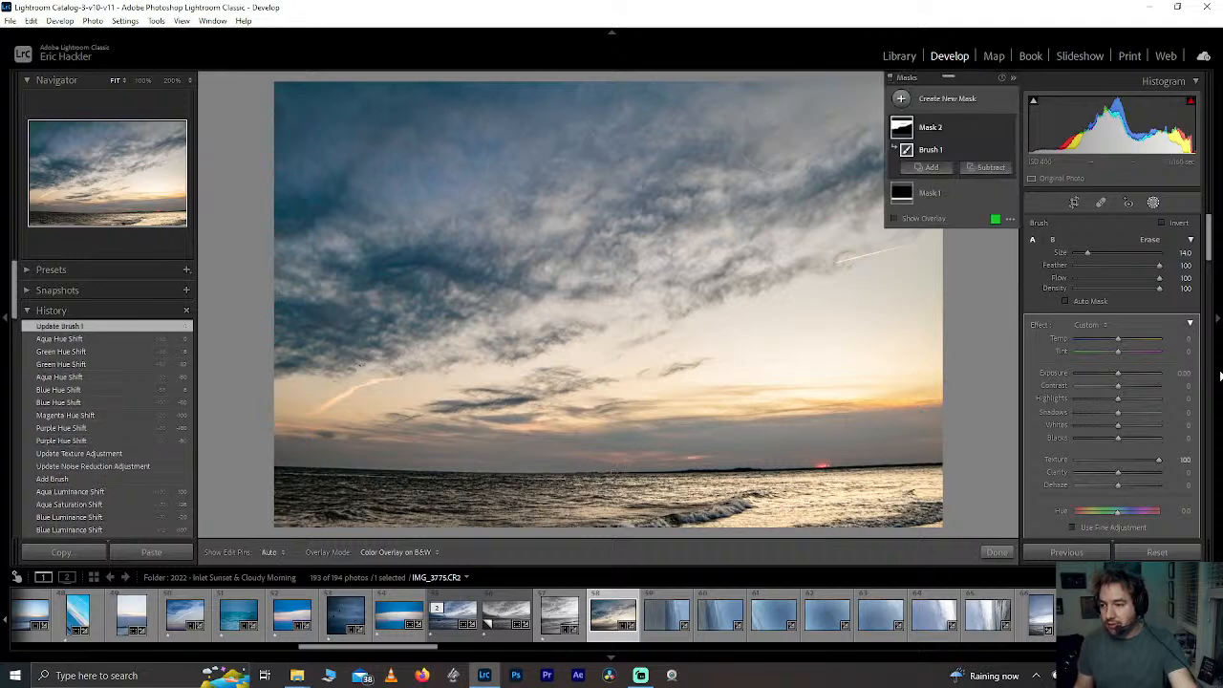
Step: Try a cooler Temp of -10 and a Clarity change on the sky brush mask, resetting both to 0 before leaving masking
drag(1116, 344, 1112, 344)
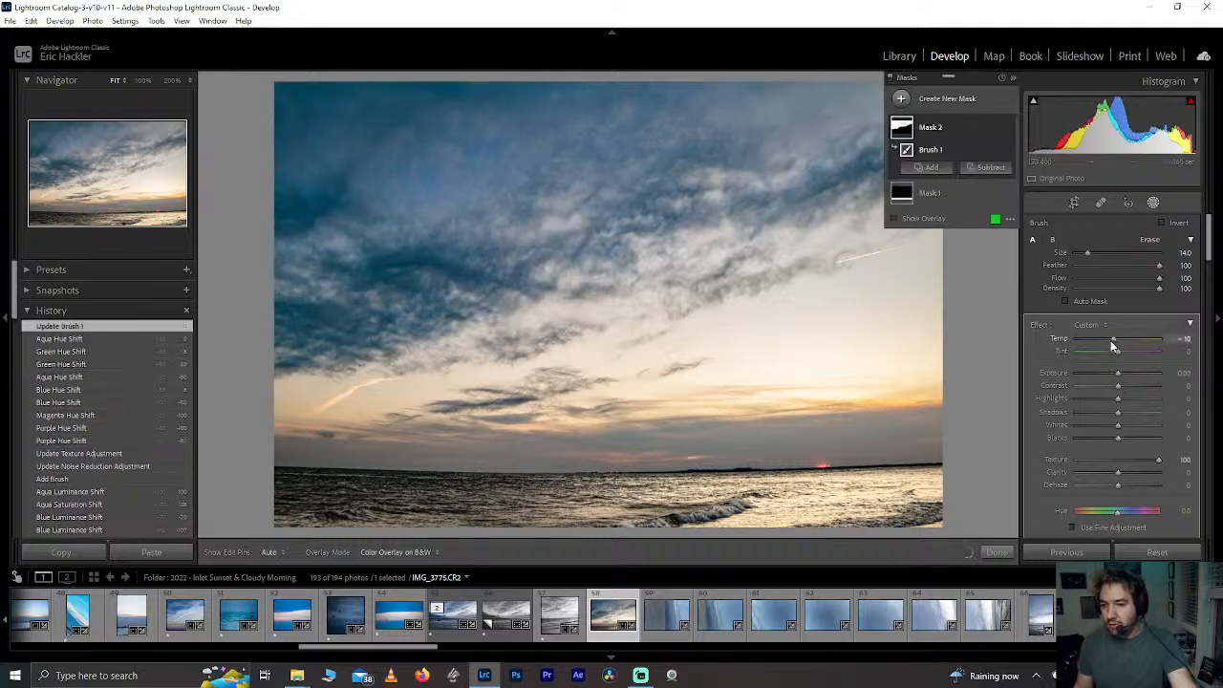
double_click(1110, 340)
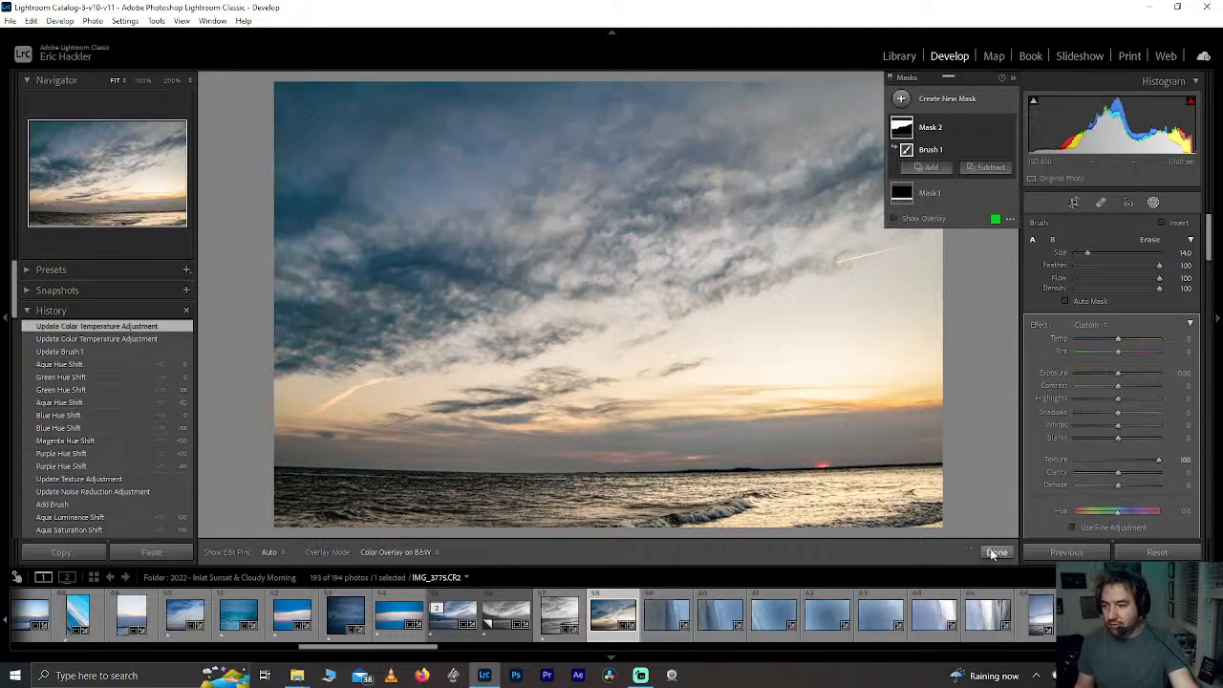
mouse_move(1119, 477)
mouse_down()
mouse_move(1157, 467)
mouse_move(1124, 466)
mouse_up()
click(1134, 473)
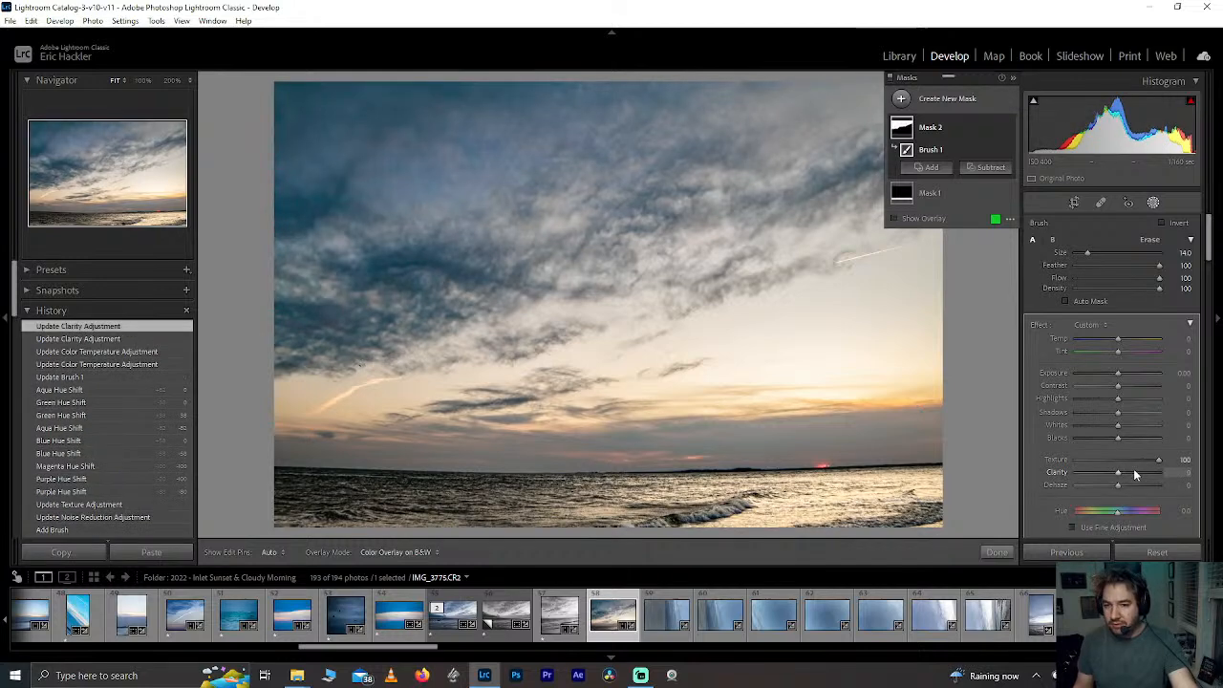
click(999, 553)
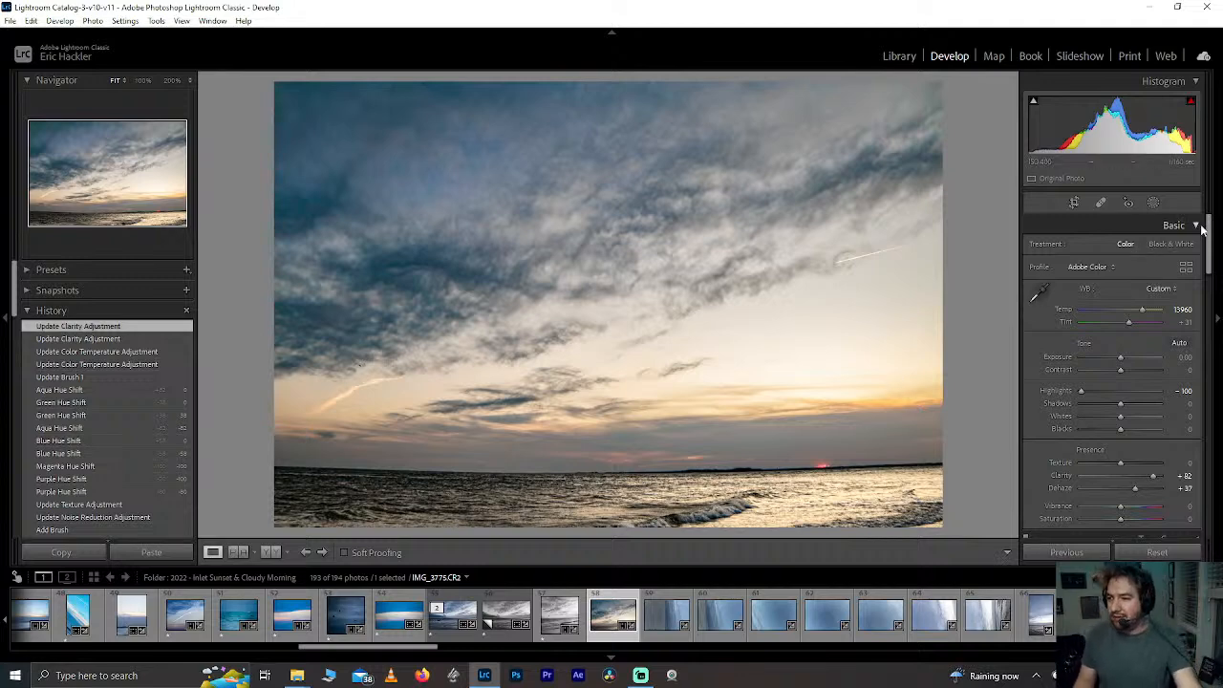
Step: Review the HSL adjustments and give the edited sunset seascape a one-star rating
scroll(1189, 283, down, 5)
scroll(1189, 284, down, 3)
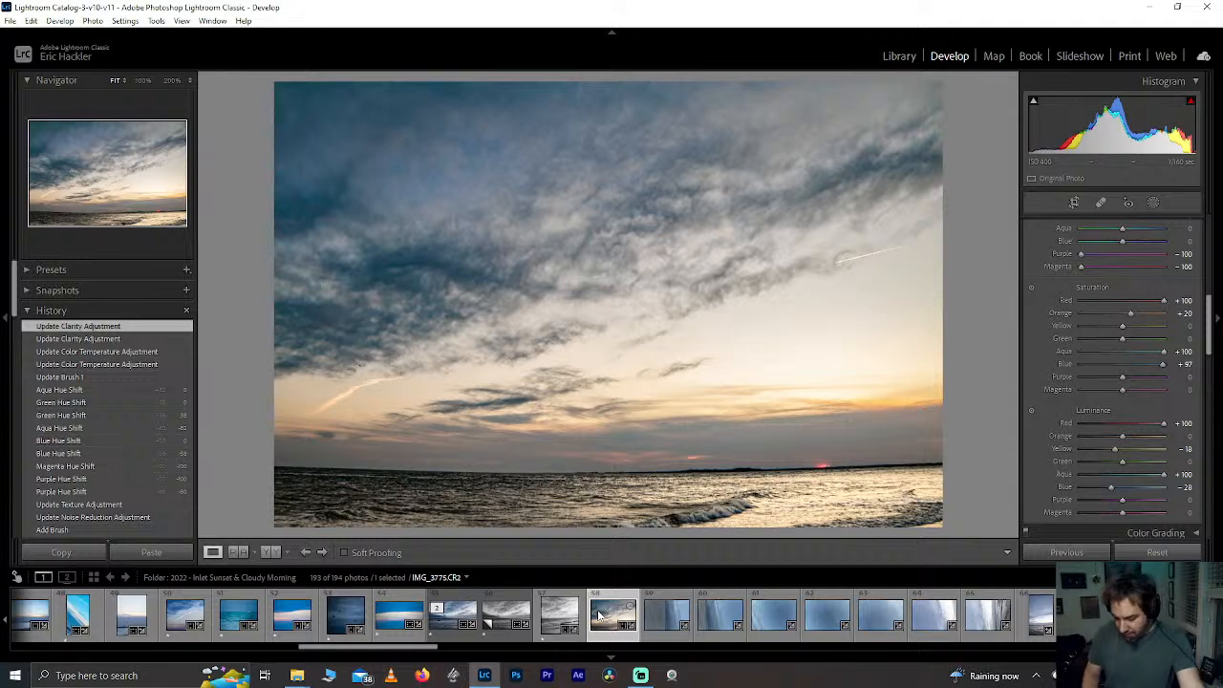
key(1)
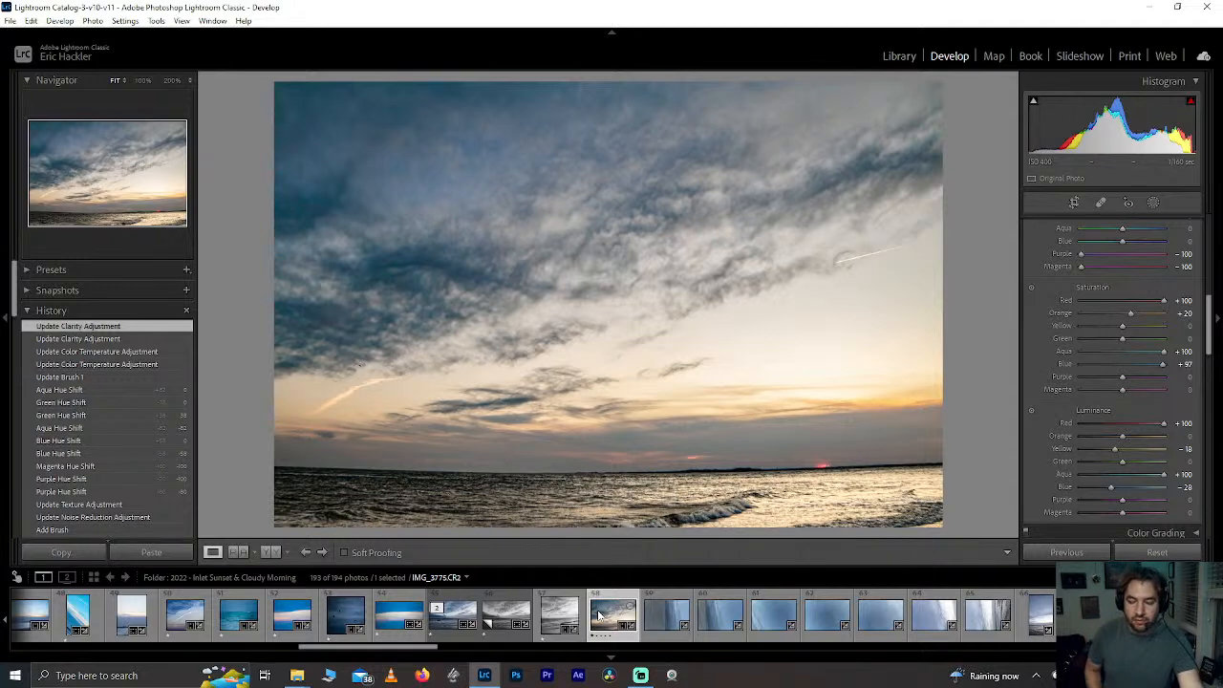
Step: Look through the photos following the edited seascape, from the blue sideways shots to the pink sunset beach, for the next one to edit
click(658, 622)
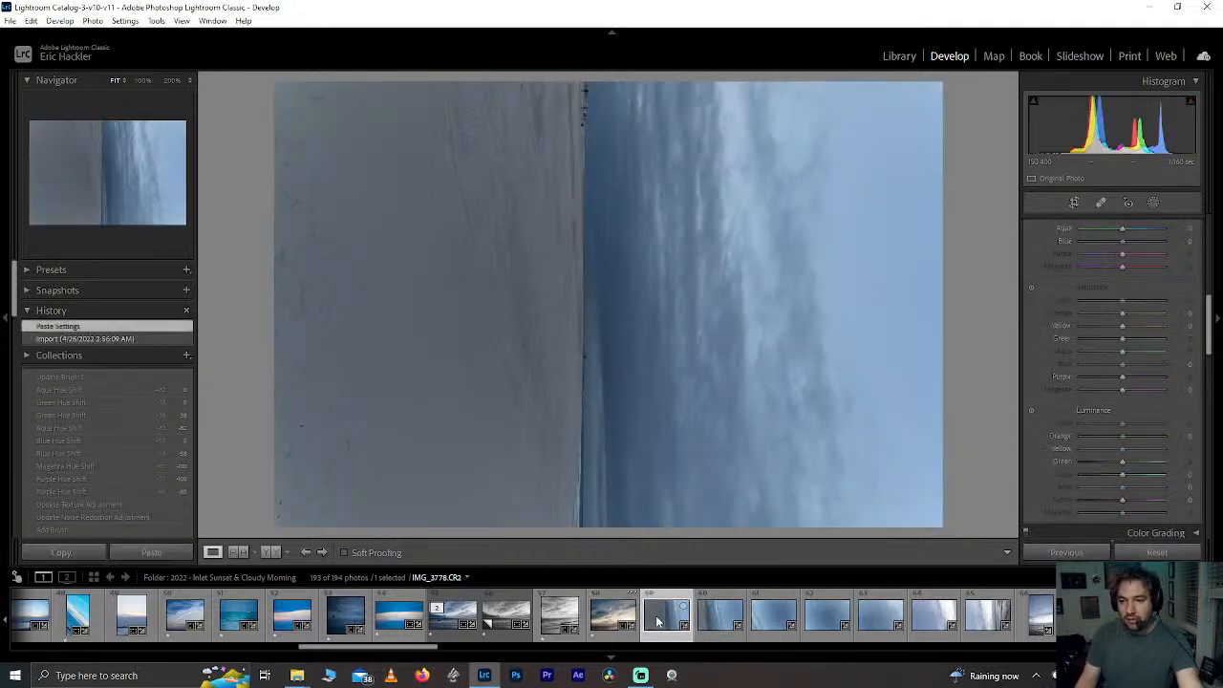
click(732, 623)
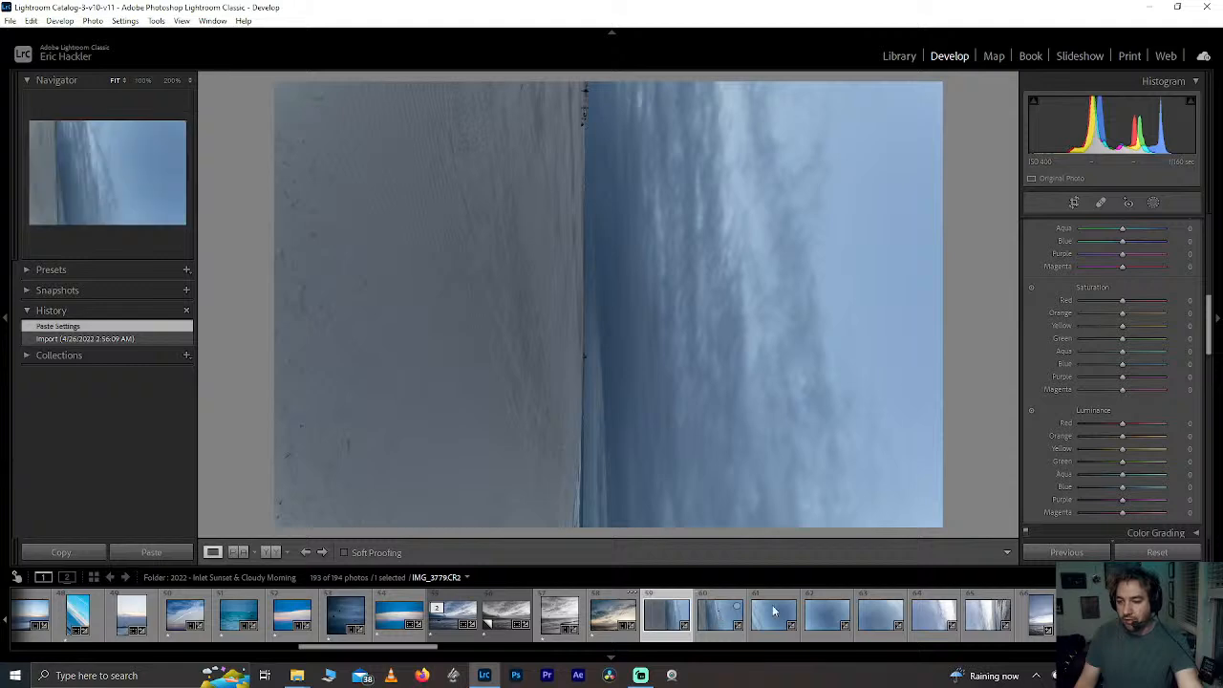
click(776, 611)
click(1036, 616)
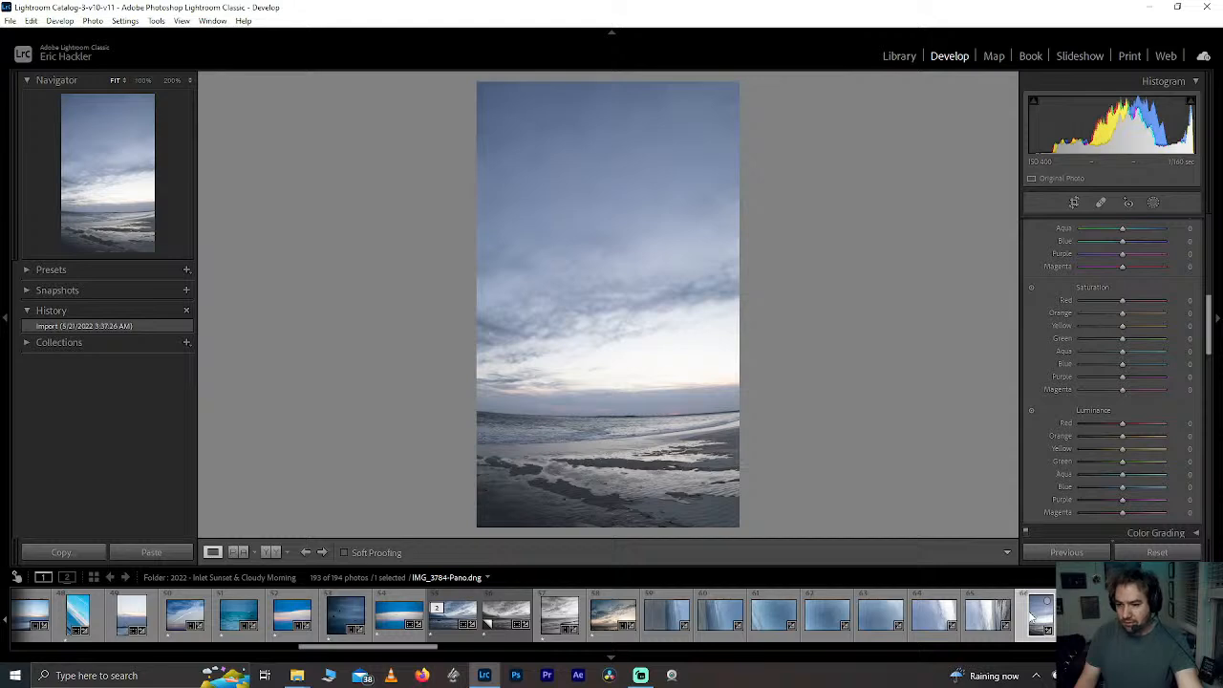
scroll(1036, 617, down, 3)
click(738, 616)
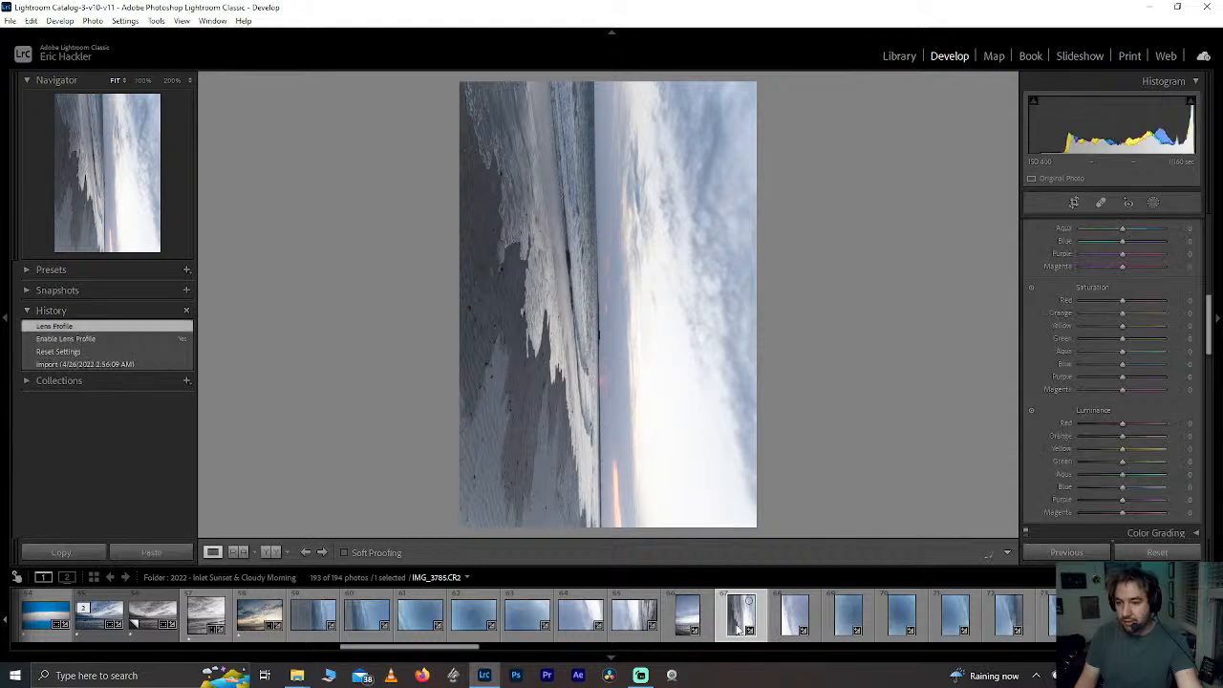
scroll(739, 621, down, 3)
click(815, 616)
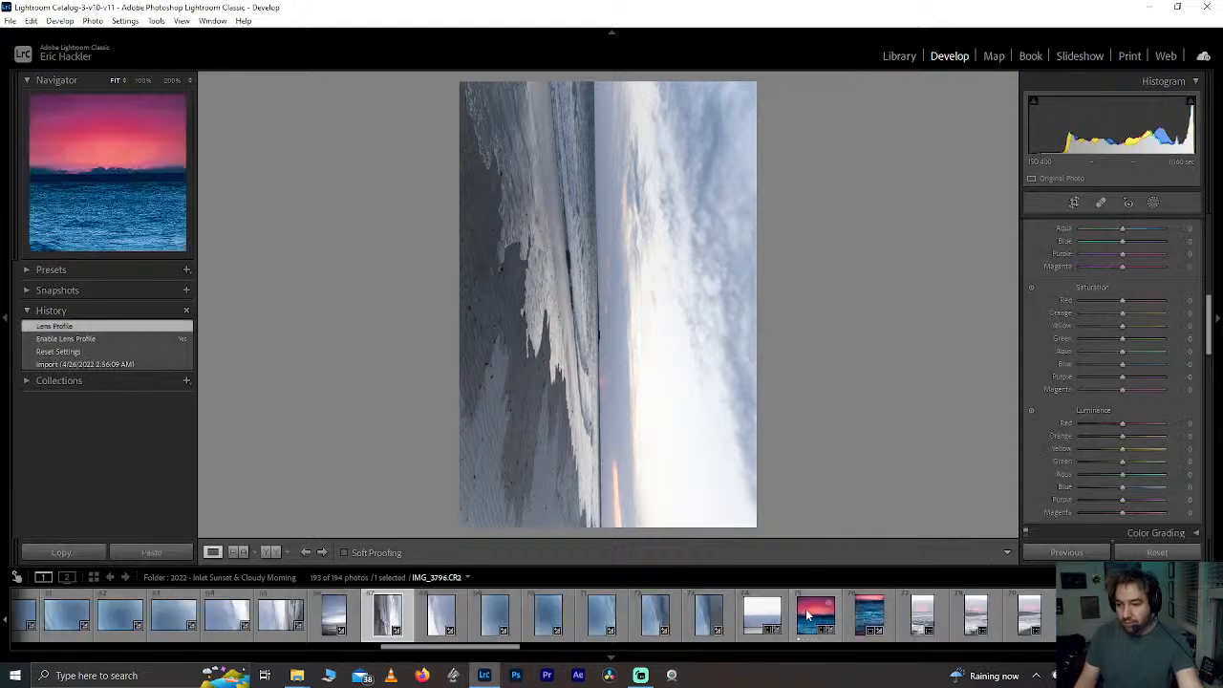
click(862, 616)
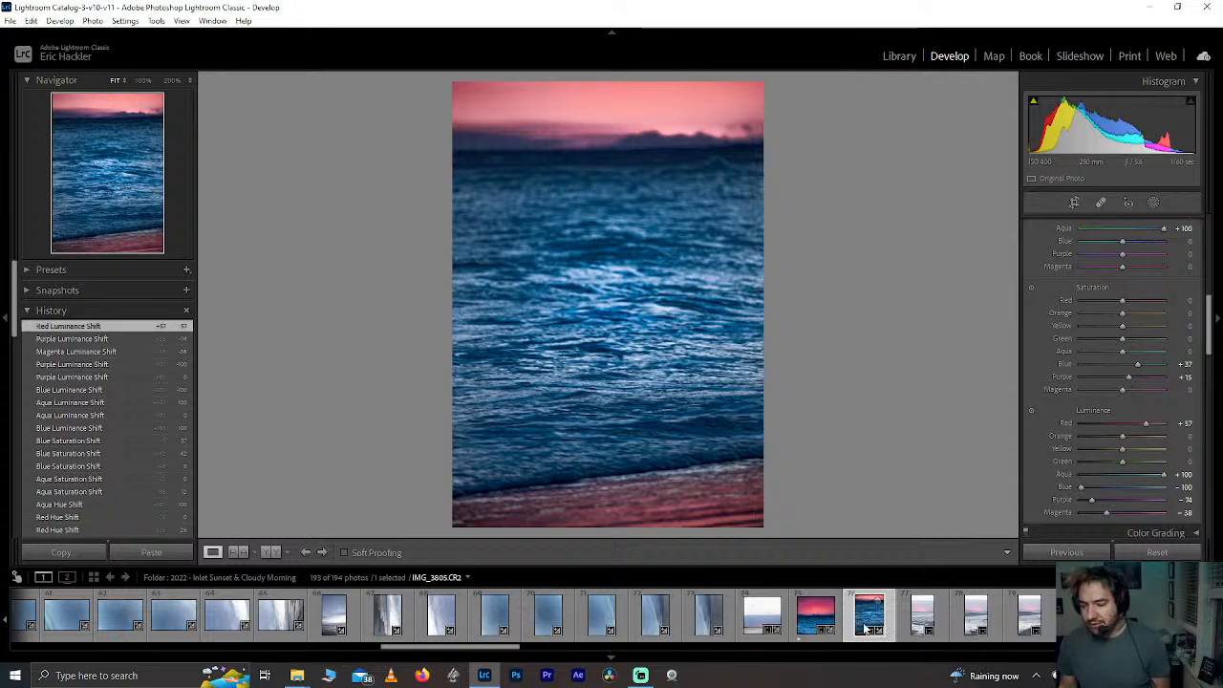
click(923, 619)
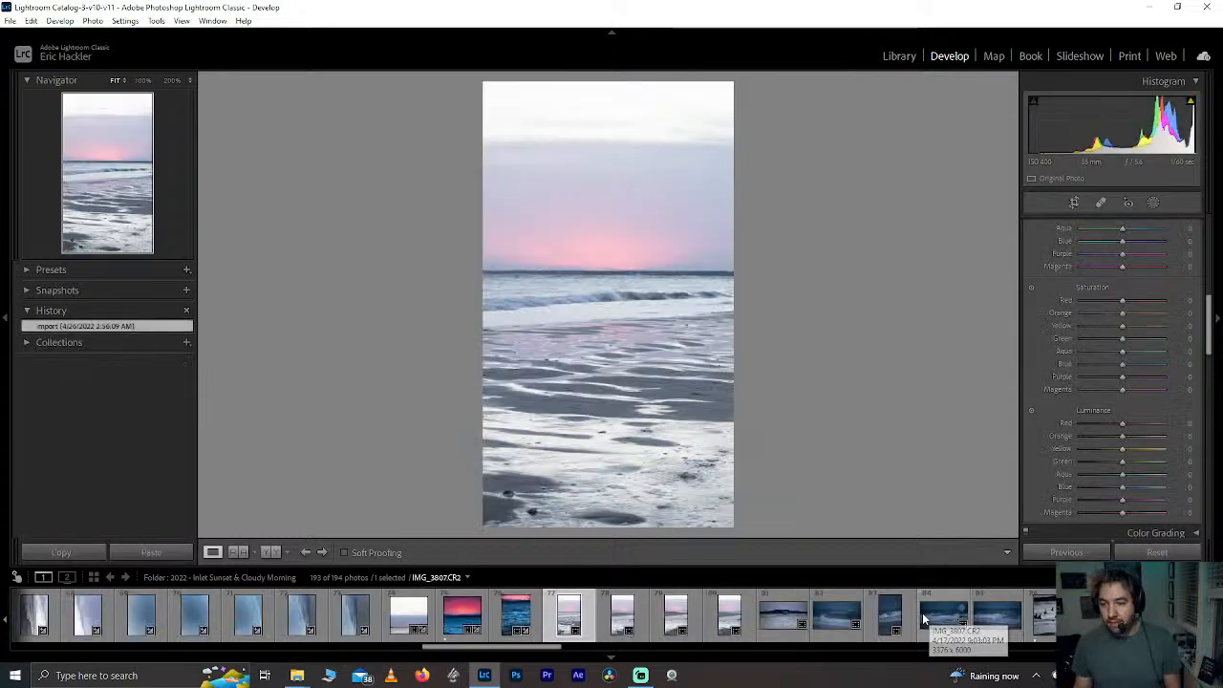
Step: Examine the boardwalk beach-path photos further along, including the black-and-white copy and the blue-toned versions
scroll(841, 625, down, 10)
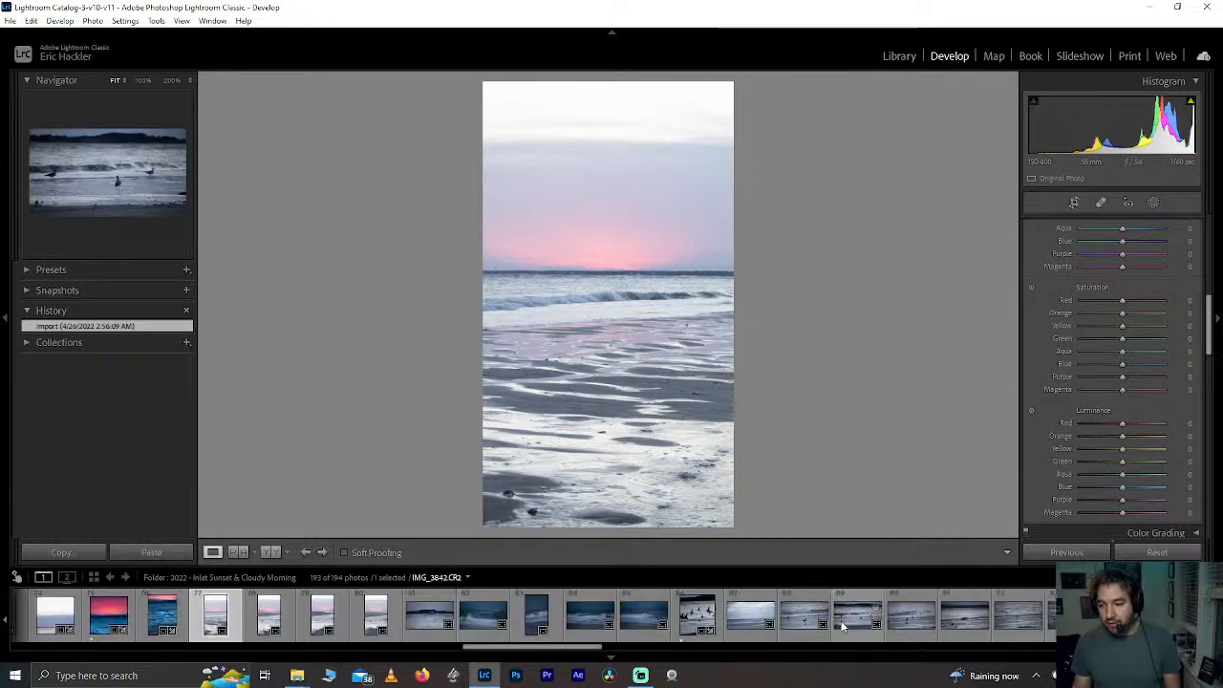
scroll(840, 621, down, 5)
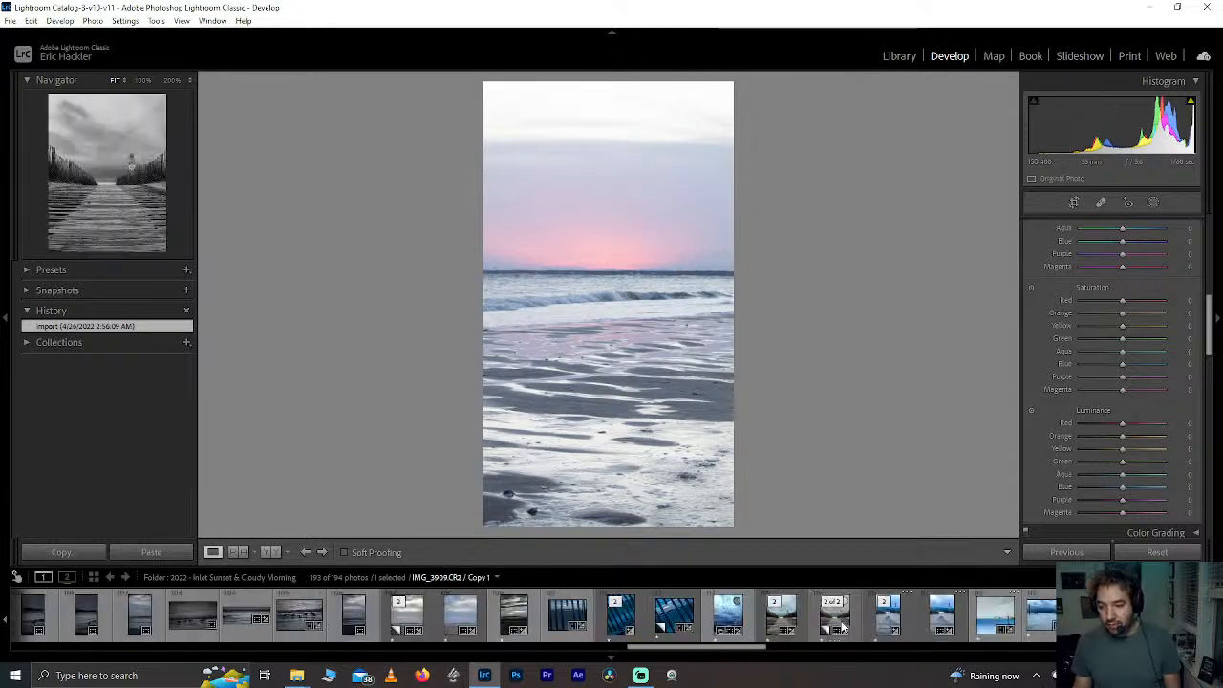
click(778, 617)
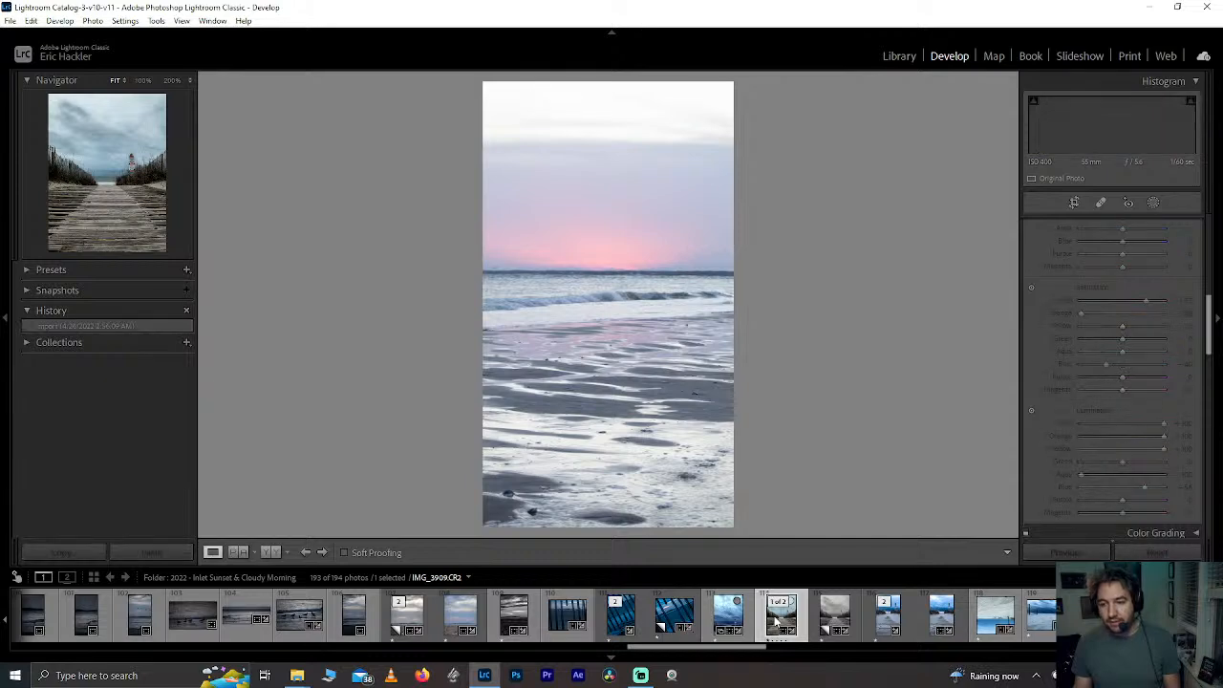
key(Right)
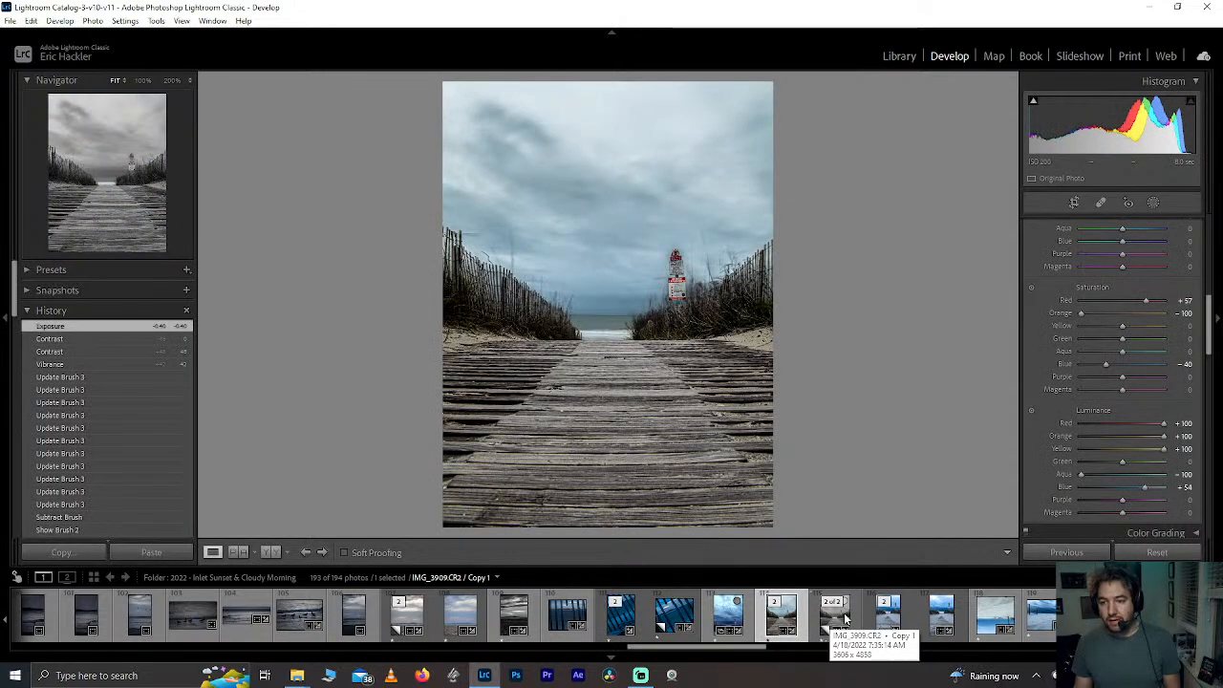
click(887, 618)
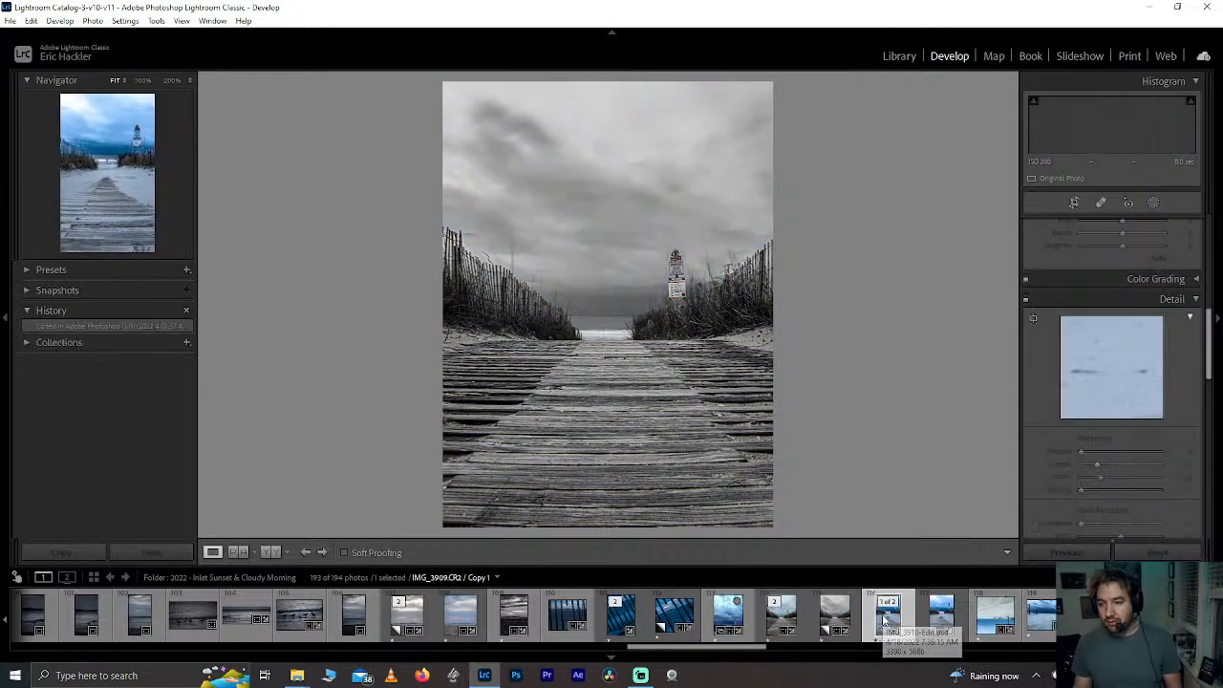
click(886, 619)
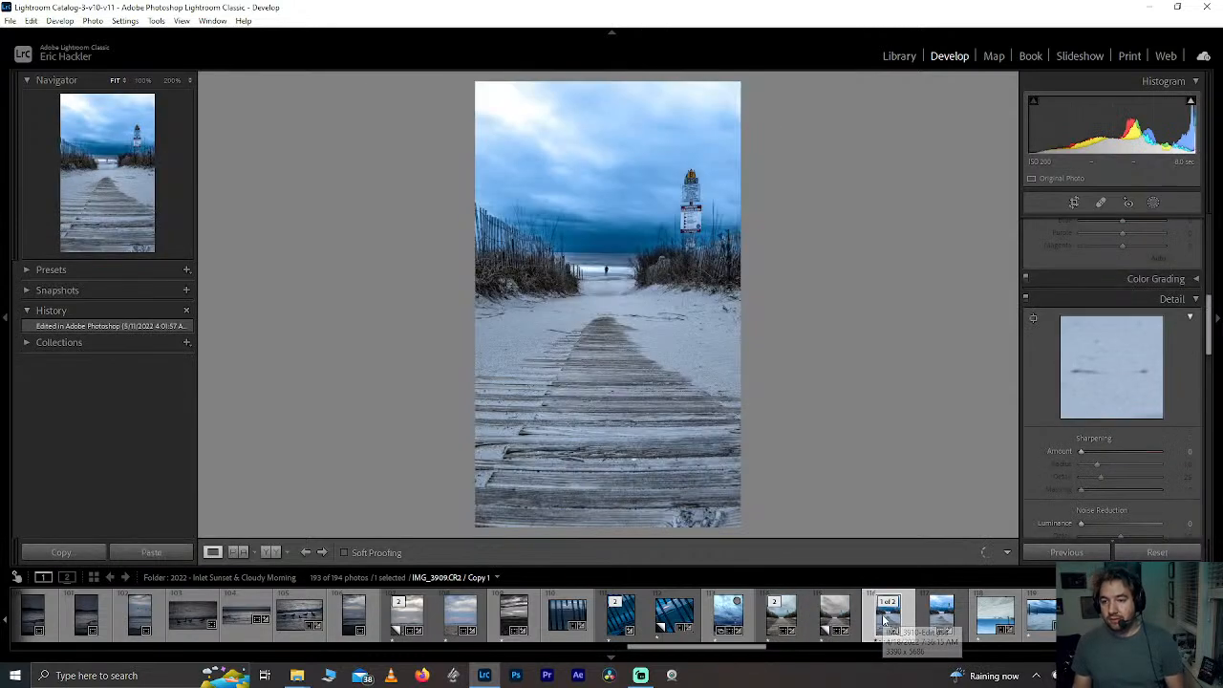
click(717, 618)
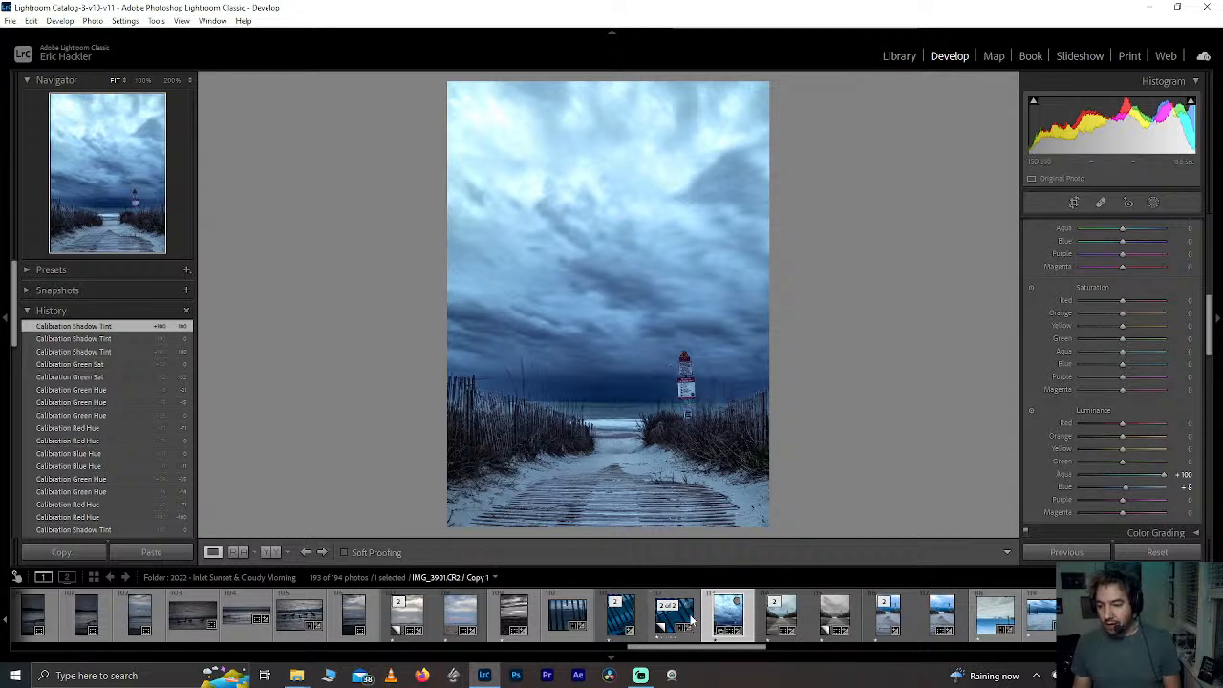
Step: Open the dark evening beach photo IMG_3886.CR2 and widen its crop to the full image width
click(351, 619)
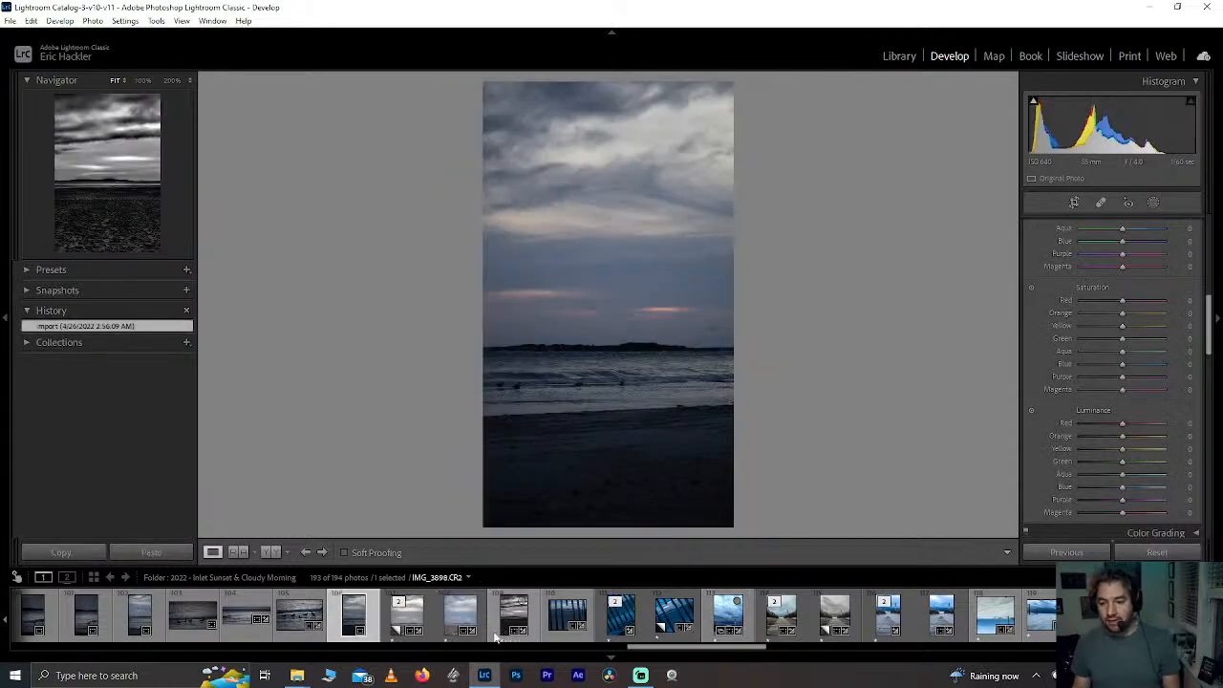
scroll(509, 625, up, 3)
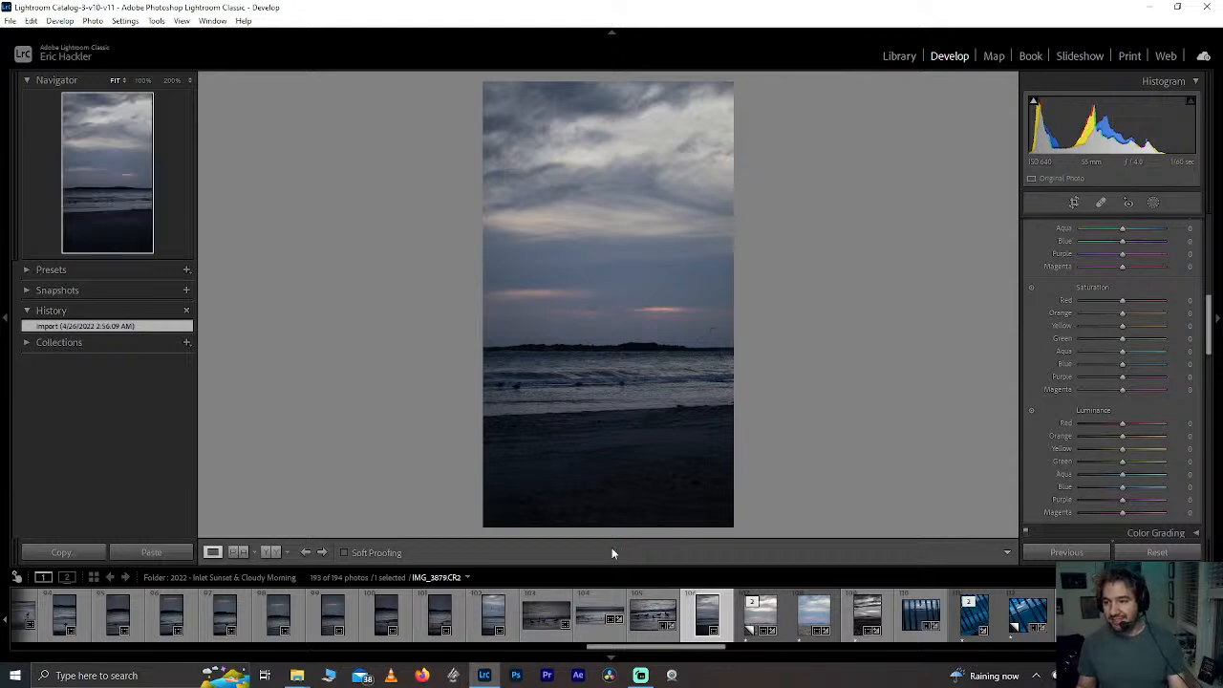
key(r)
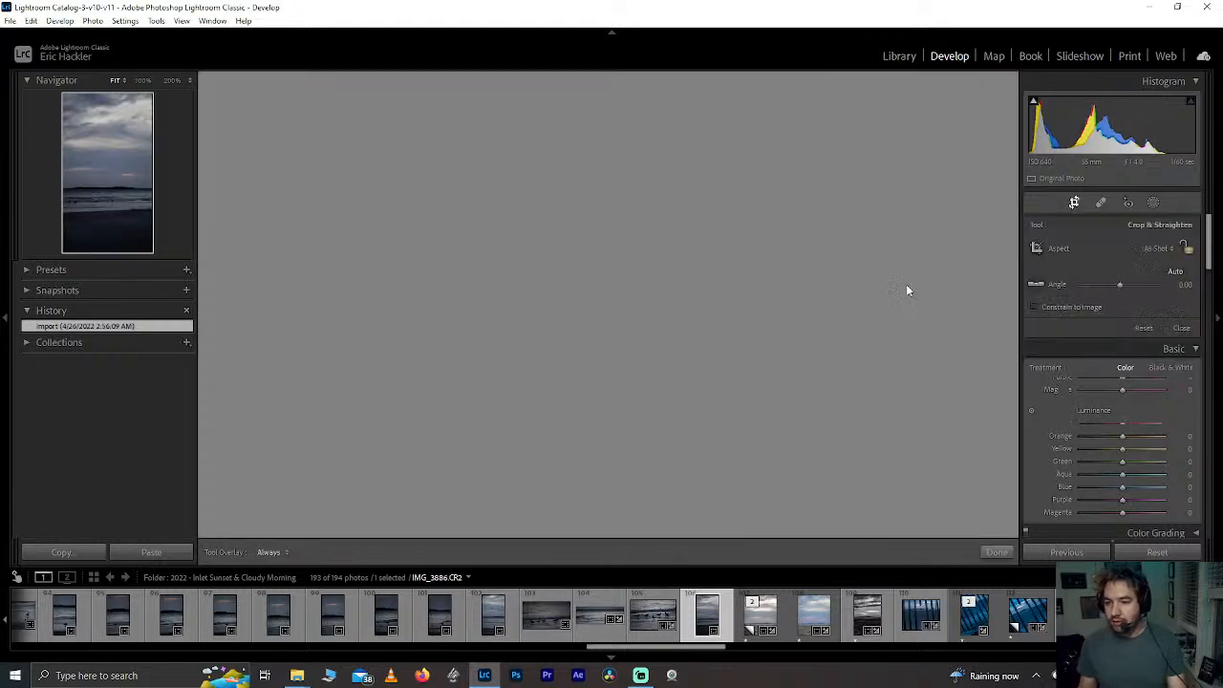
drag(733, 323, 755, 322)
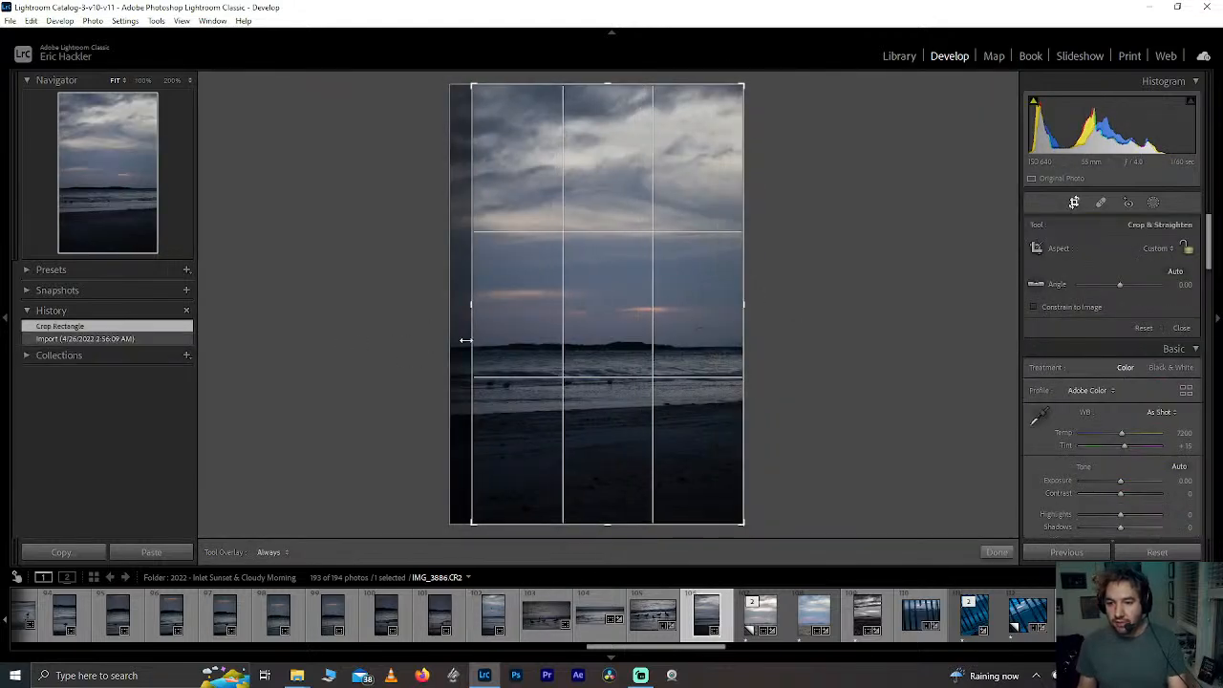
drag(465, 341, 450, 346)
Step: Crop the dark sand off the lower part of the photo, ending just below the island and waves, and apply the crop
drag(617, 519, 615, 459)
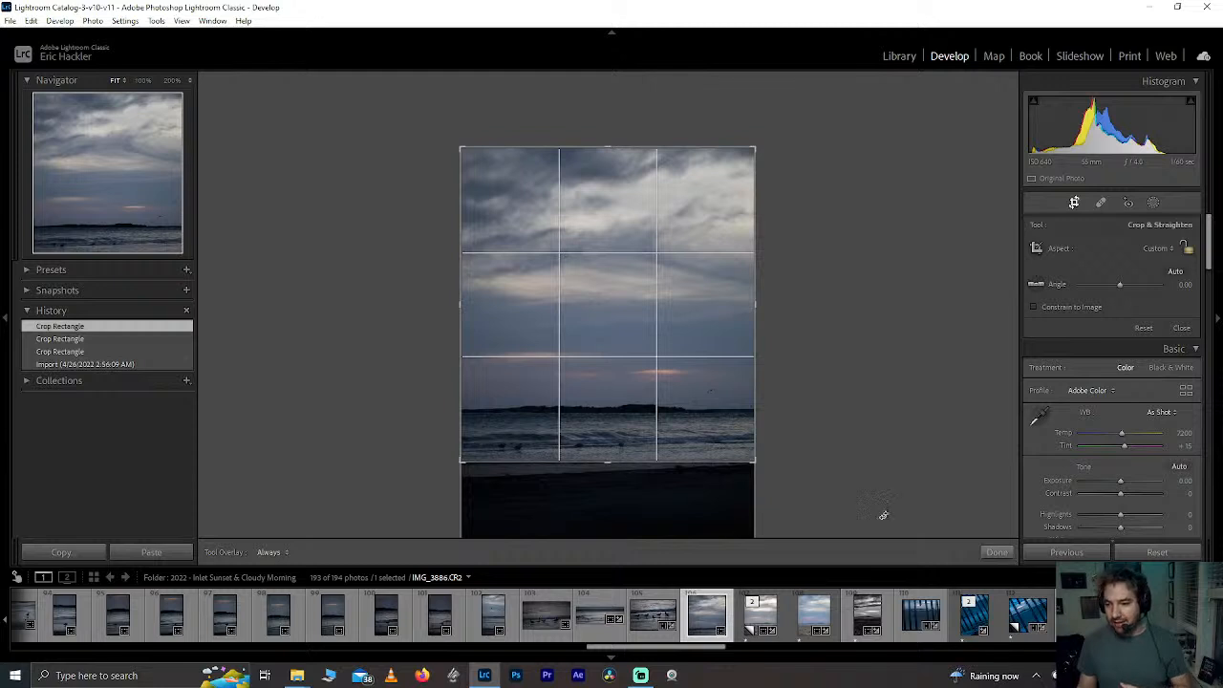
drag(639, 464, 631, 571)
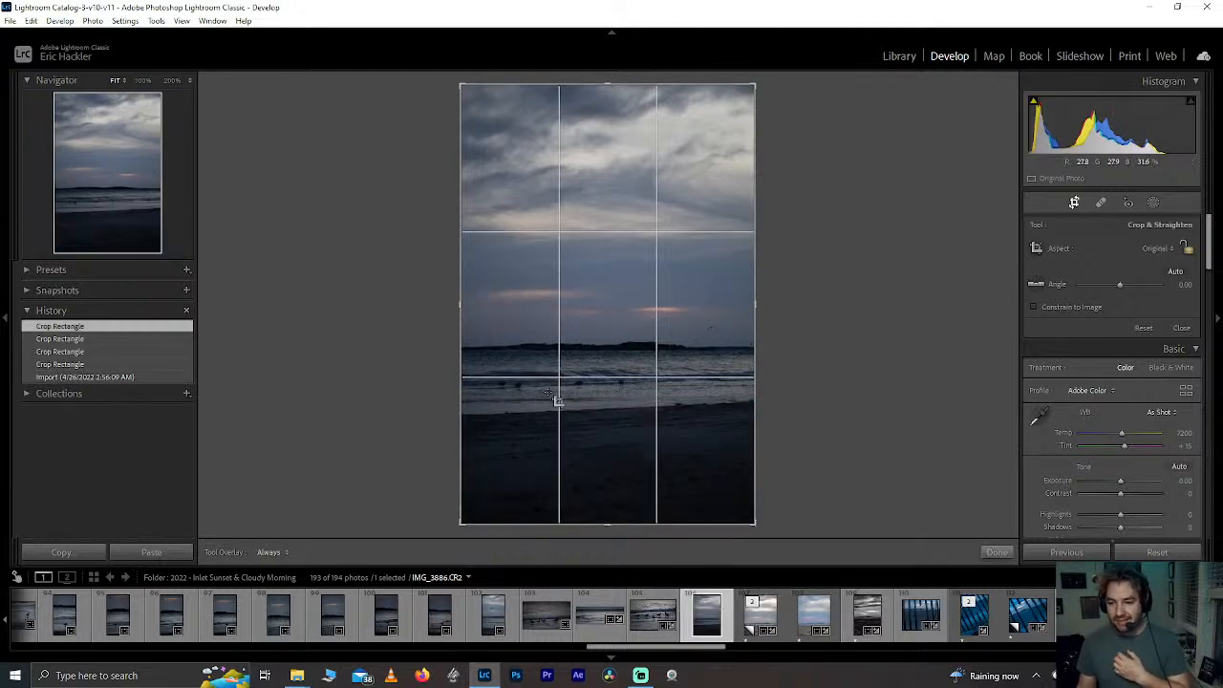
drag(577, 517, 572, 460)
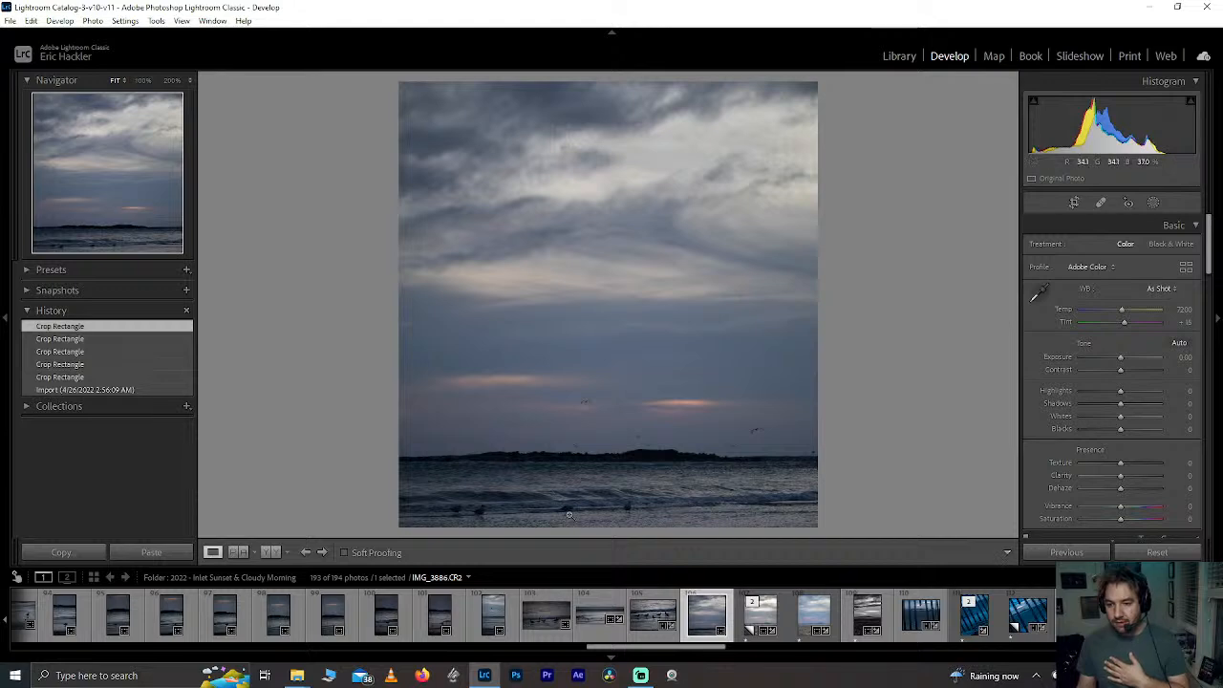
Step: Try raising the cropped photo's Clarity to +29 and reset it to 0
drag(570, 514, 540, 320)
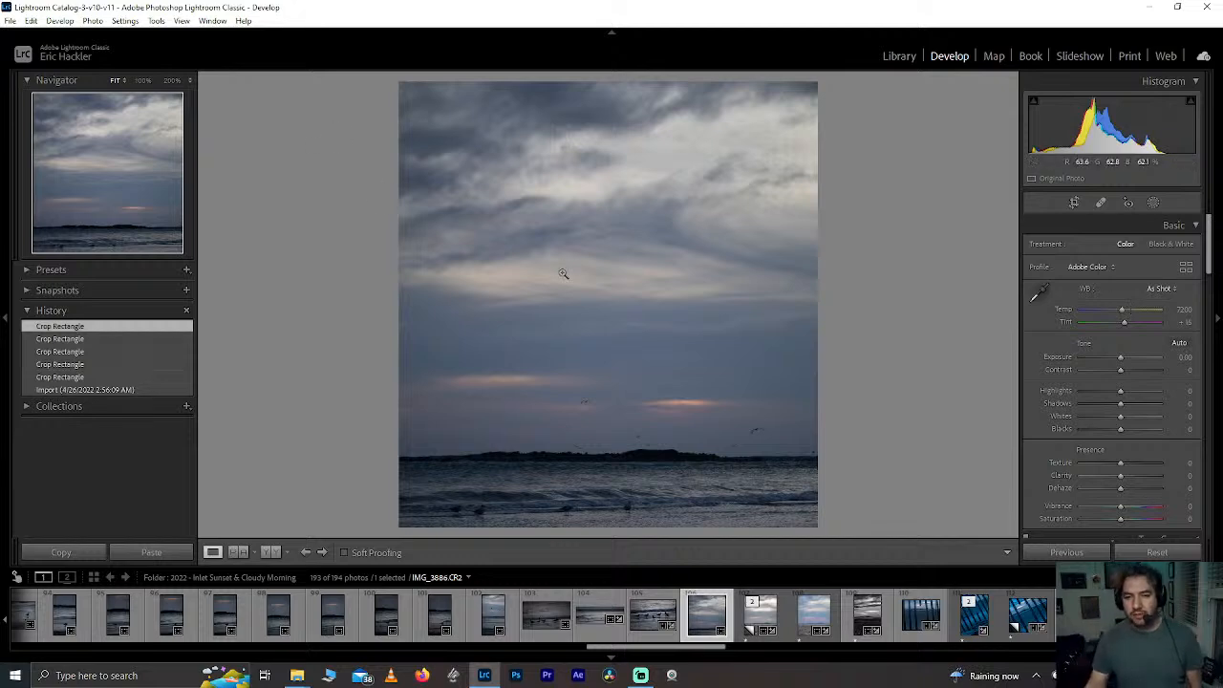
mouse_move(1122, 476)
mouse_down()
mouse_move(1191, 479)
mouse_move(1135, 482)
mouse_up()
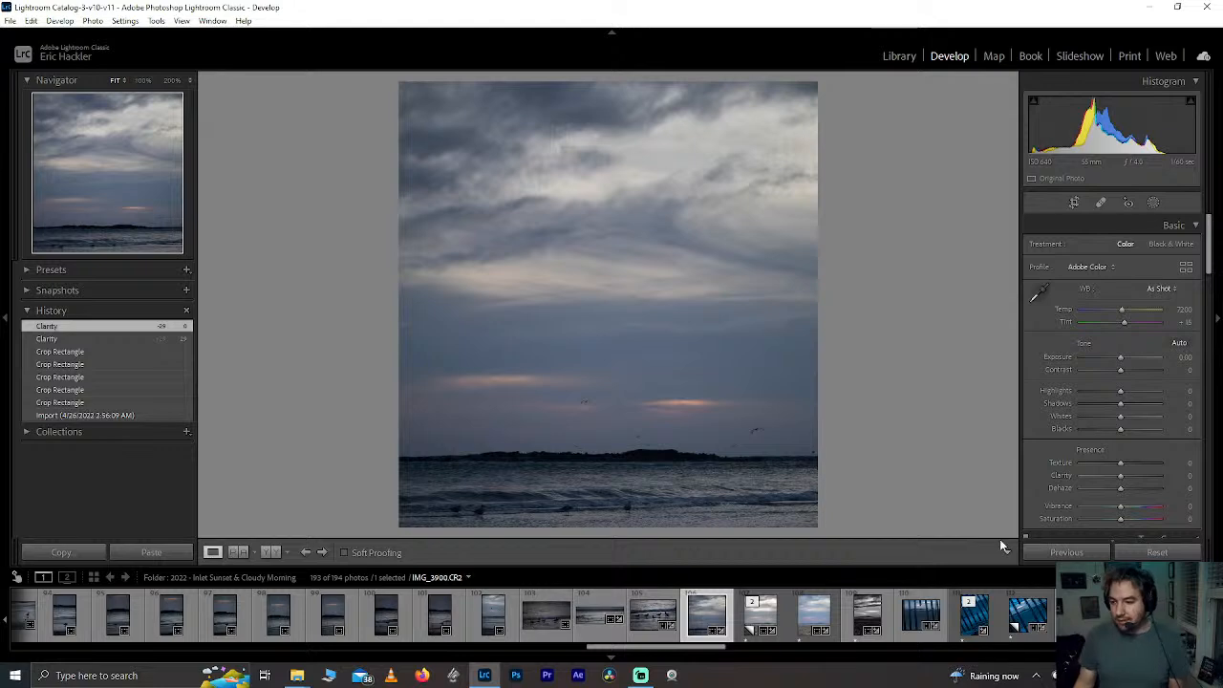
Step: Try raising the photo's Texture to +100 and its Dehaze to +63, resetting each to 0
drag(1119, 463, 1212, 464)
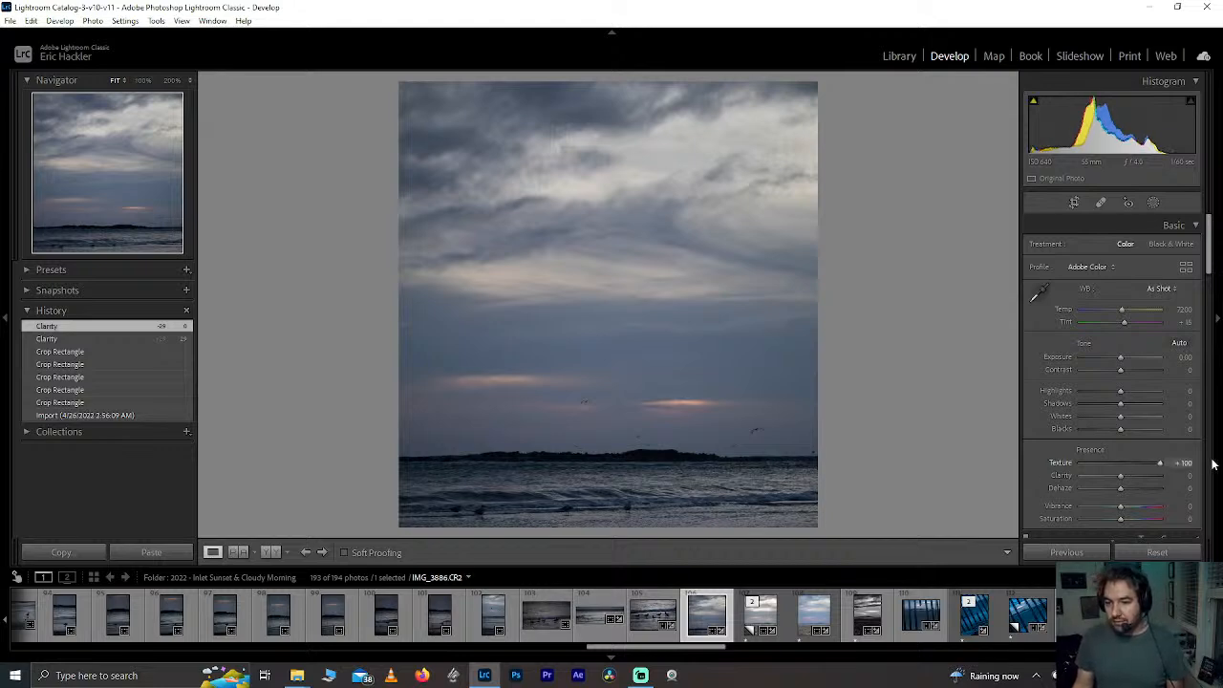
drag(457, 333, 622, 347)
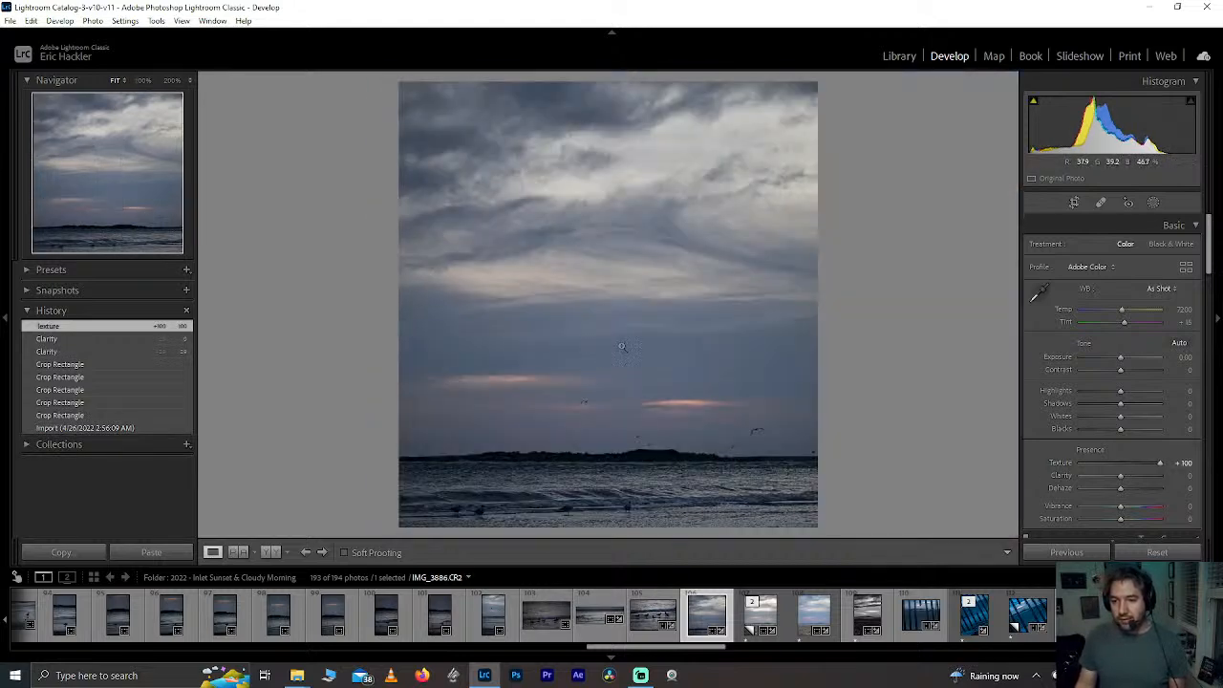
double_click(1157, 462)
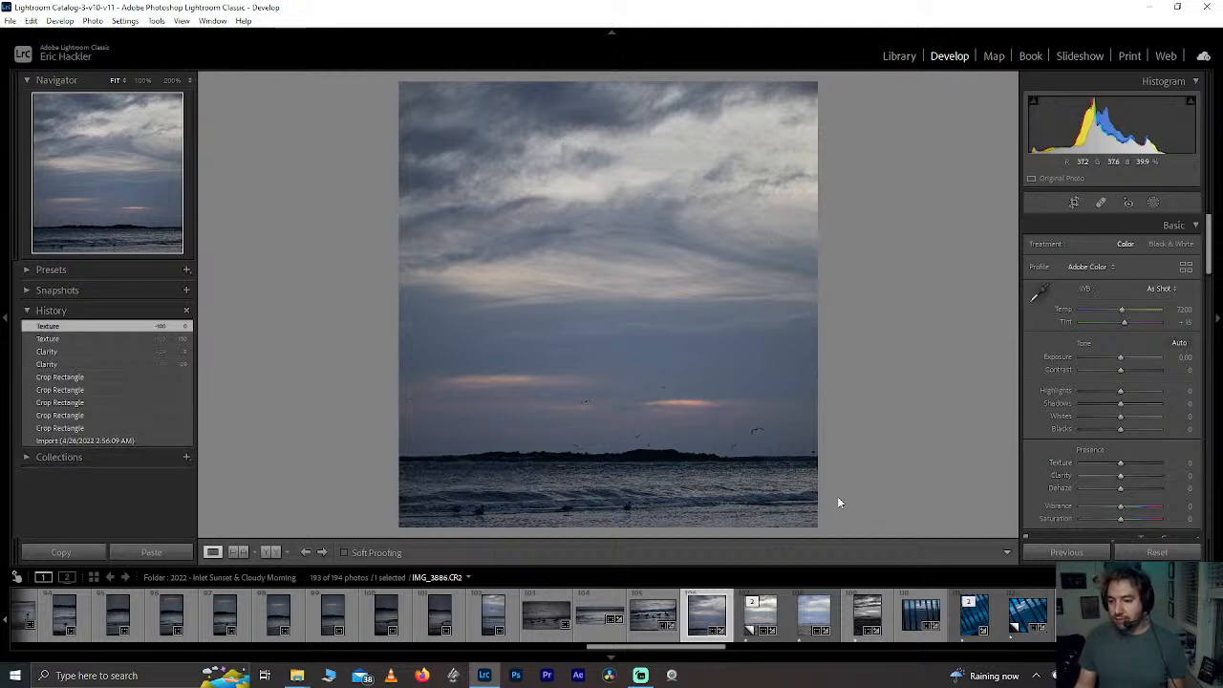
drag(1119, 489, 1144, 486)
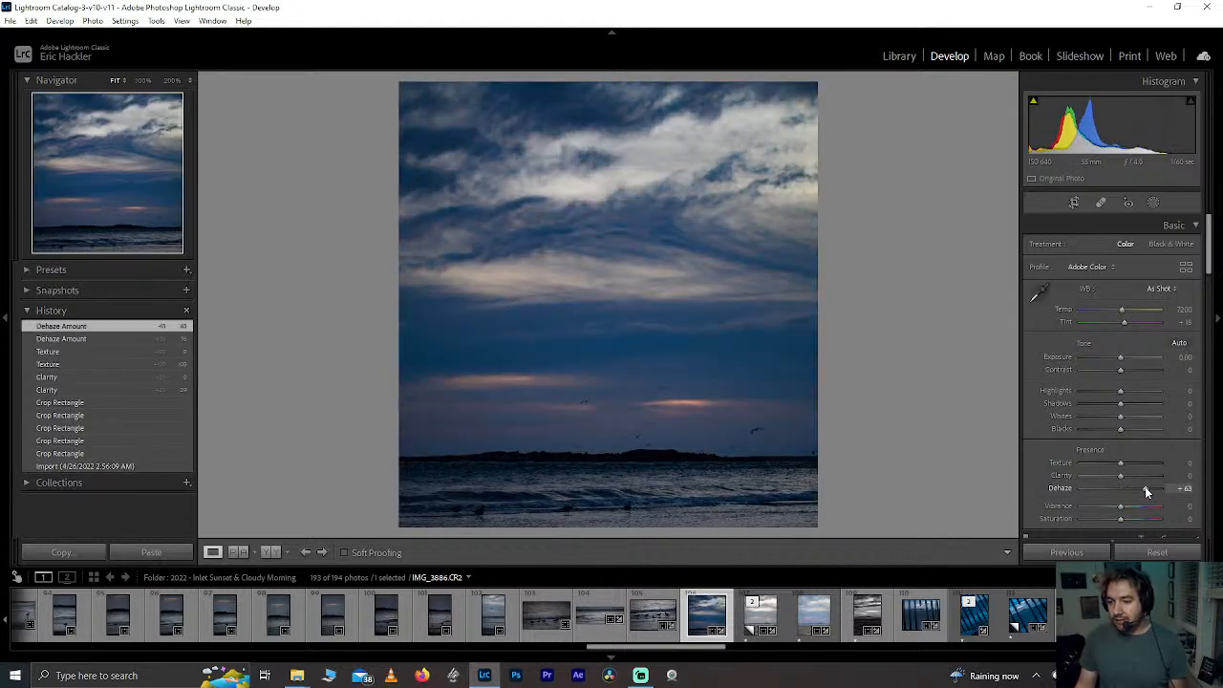
double_click(1144, 488)
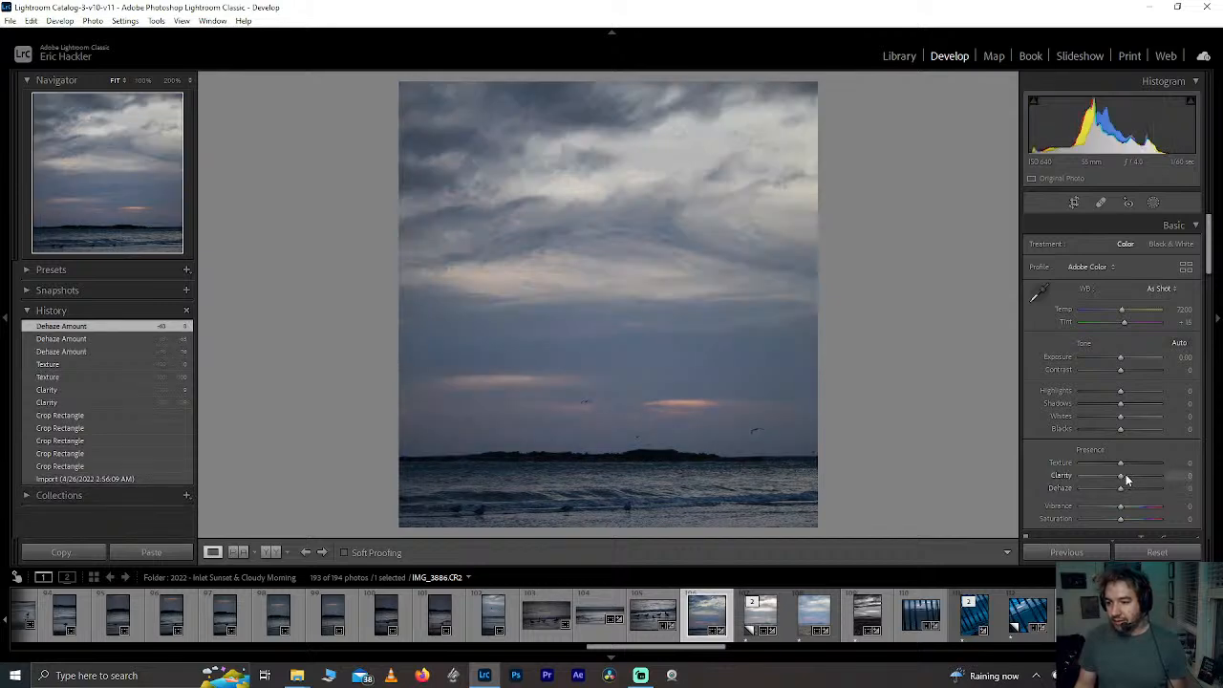
Step: Set the photo's Clarity to +60 and Shadows to +100, keeping Blacks at 0 after trying a higher amount
drag(1125, 478, 1146, 479)
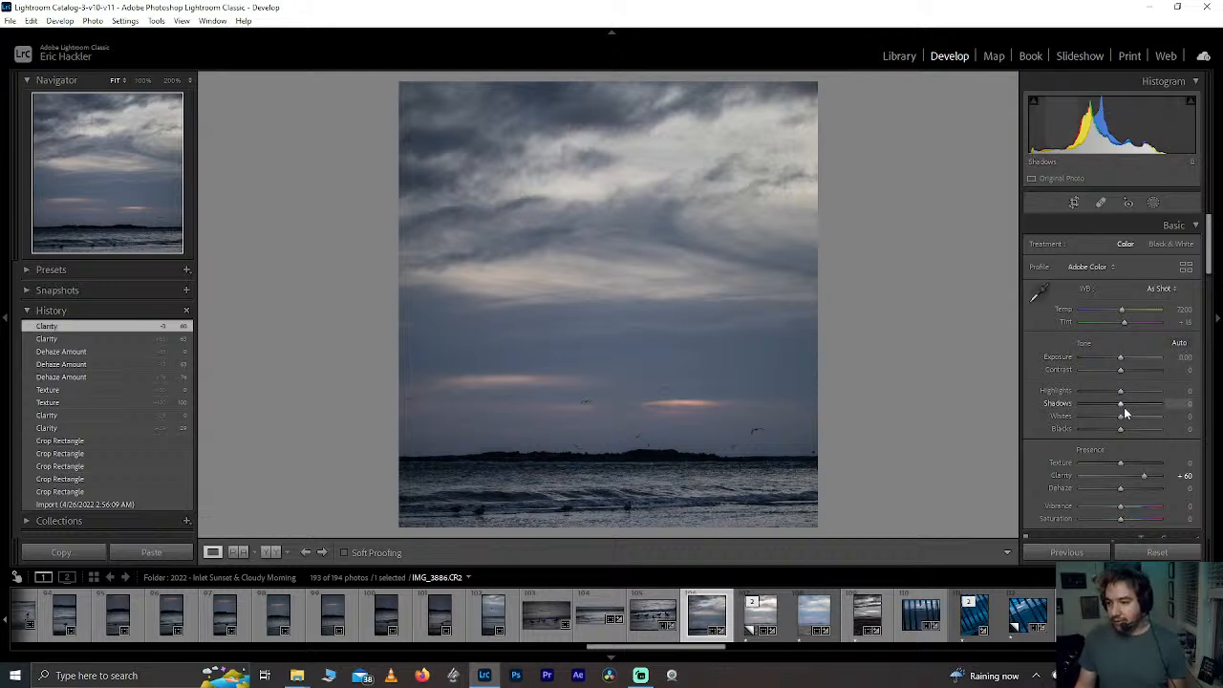
drag(1125, 412, 1184, 406)
drag(1118, 427, 1154, 429)
double_click(1154, 429)
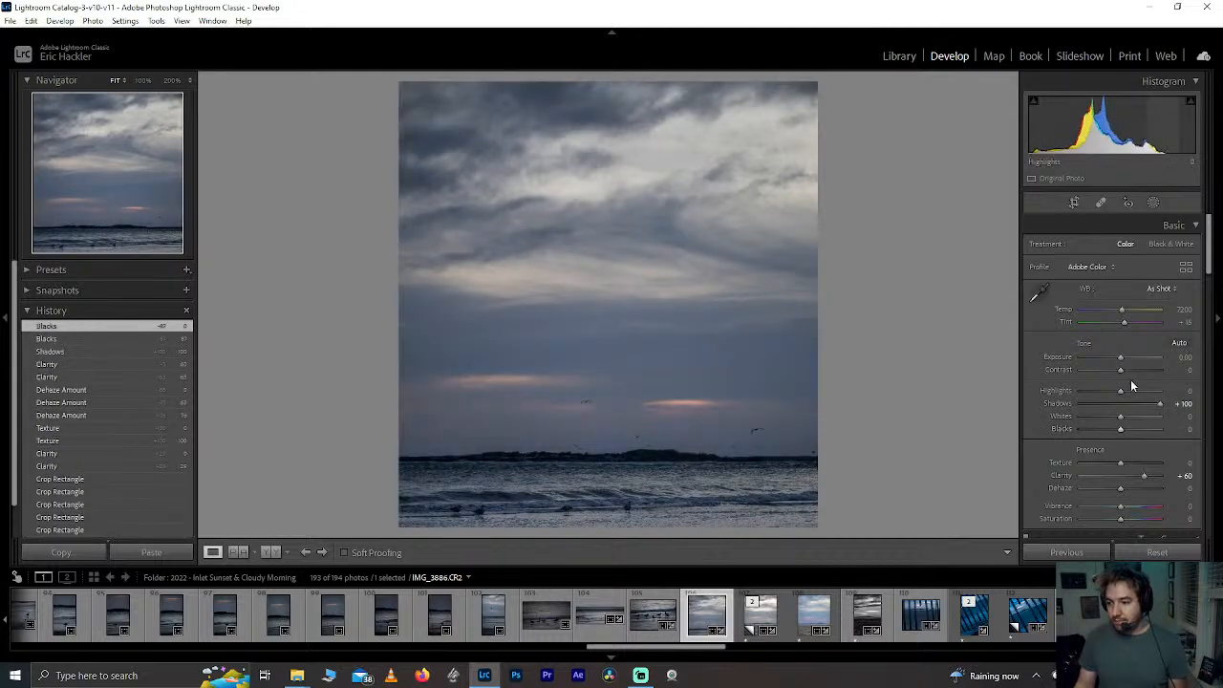
Step: Brighten the whole photo by setting Exposure to +0.40
drag(1121, 356, 1123, 358)
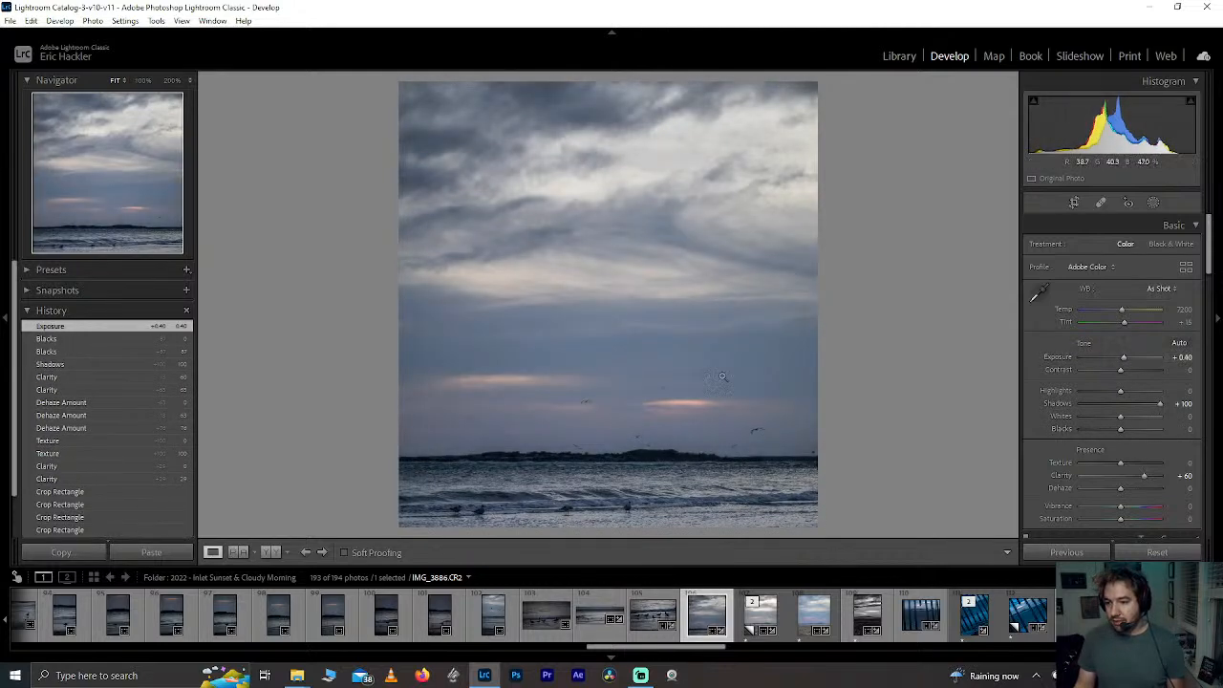
click(552, 334)
click(707, 341)
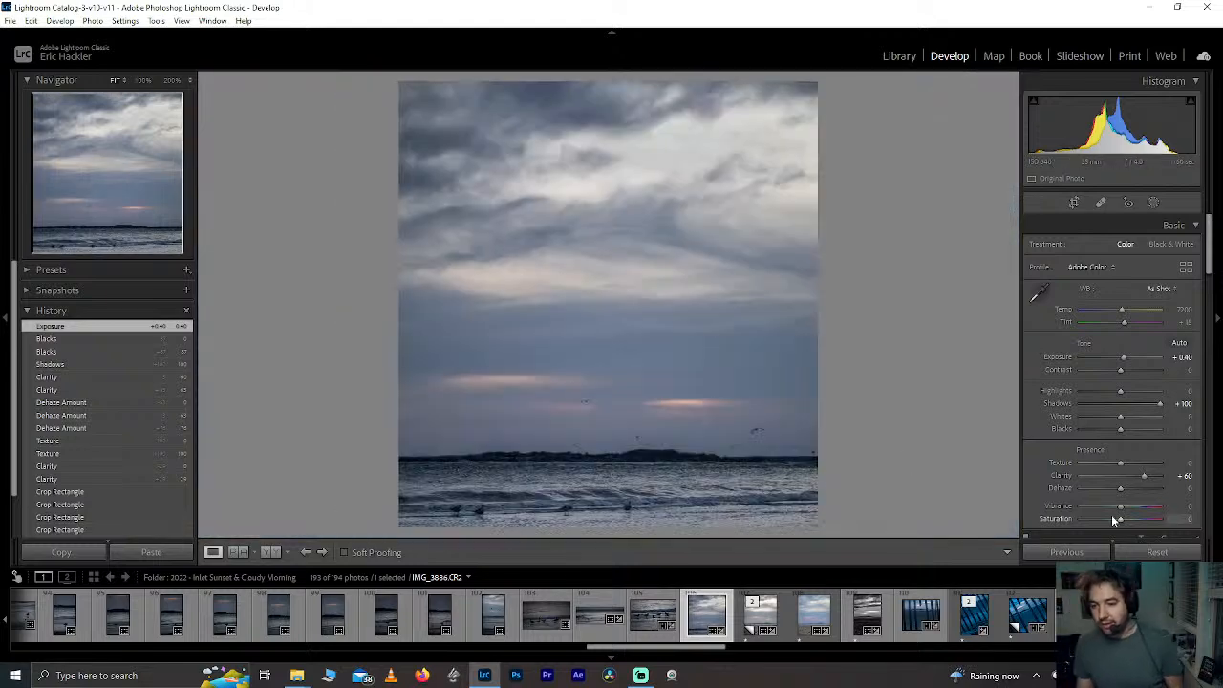
Step: Try cooler and warmer temperatures and a black-and-white treatment, restoring the 7200 temperature and the color treatment
mouse_move(1123, 309)
mouse_down()
mouse_move(1153, 314)
mouse_move(1095, 313)
mouse_move(1109, 310)
mouse_up()
double_click(1109, 310)
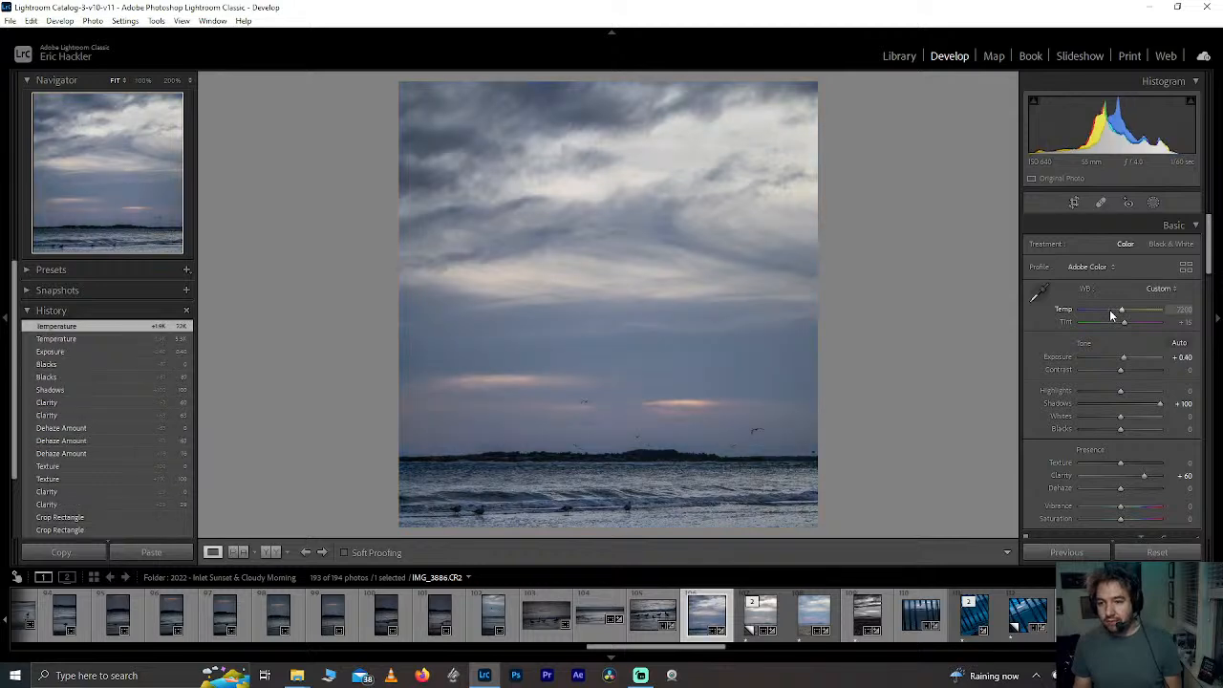
click(1131, 309)
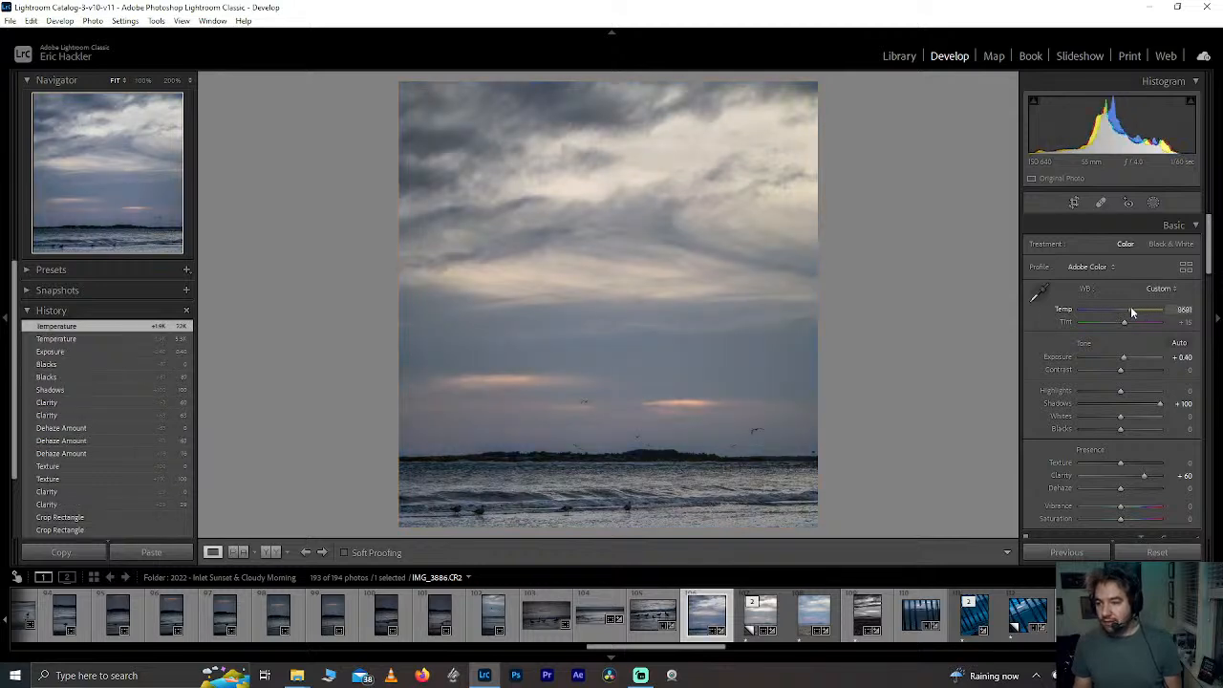
double_click(1131, 308)
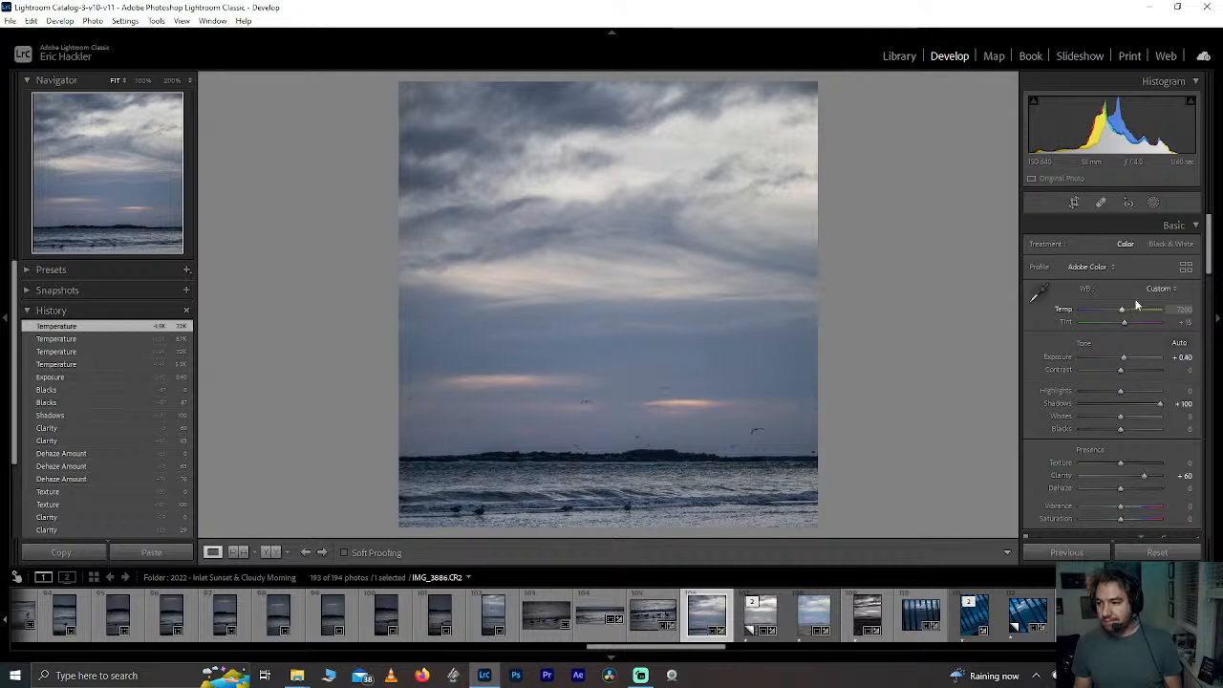
click(1171, 244)
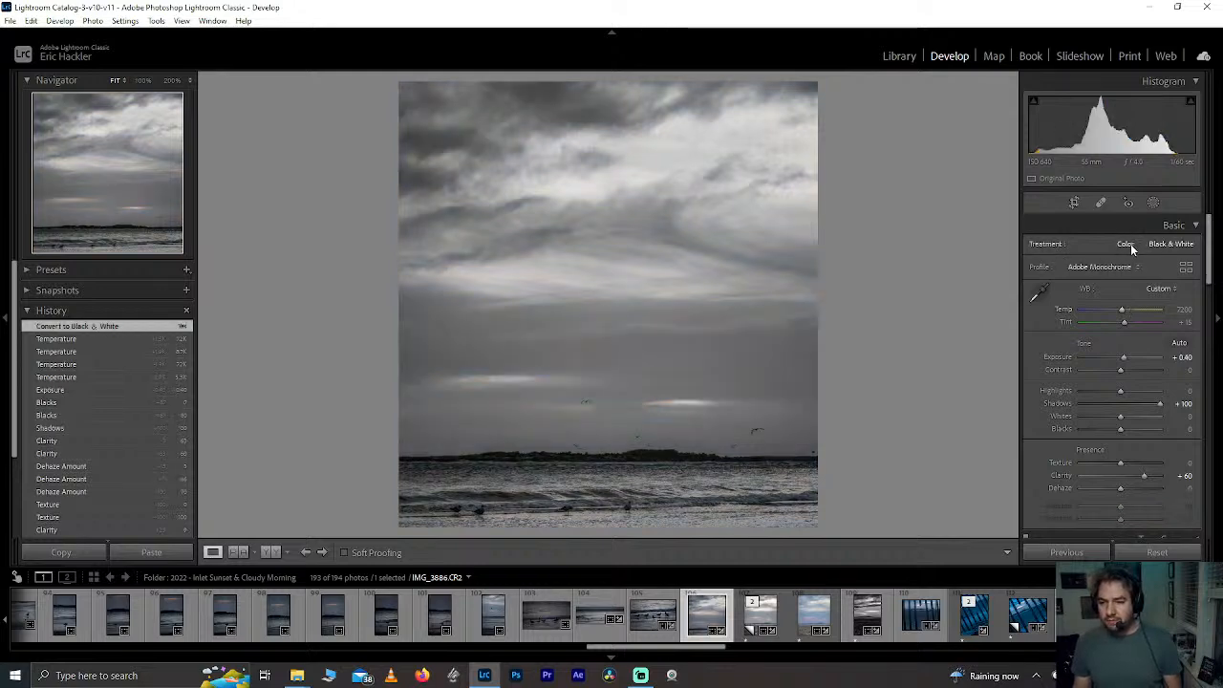
click(1130, 243)
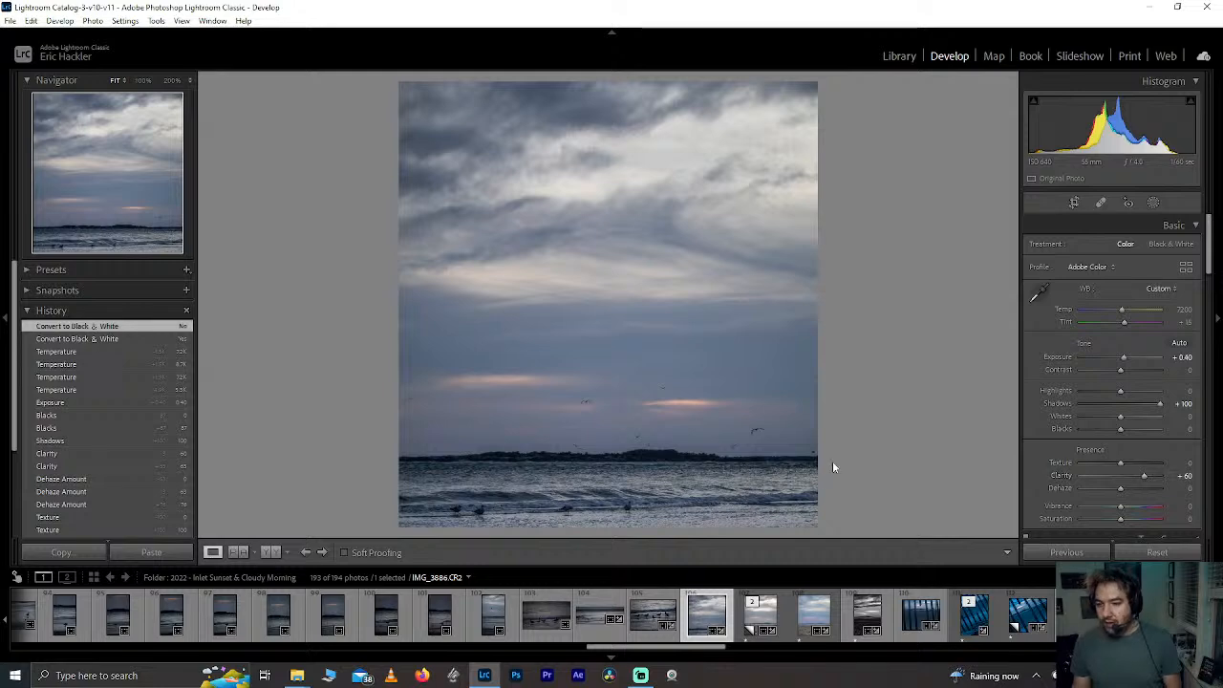
Step: Add a linear gradient mask covering the water and move its transition down to the horizon line
click(1153, 202)
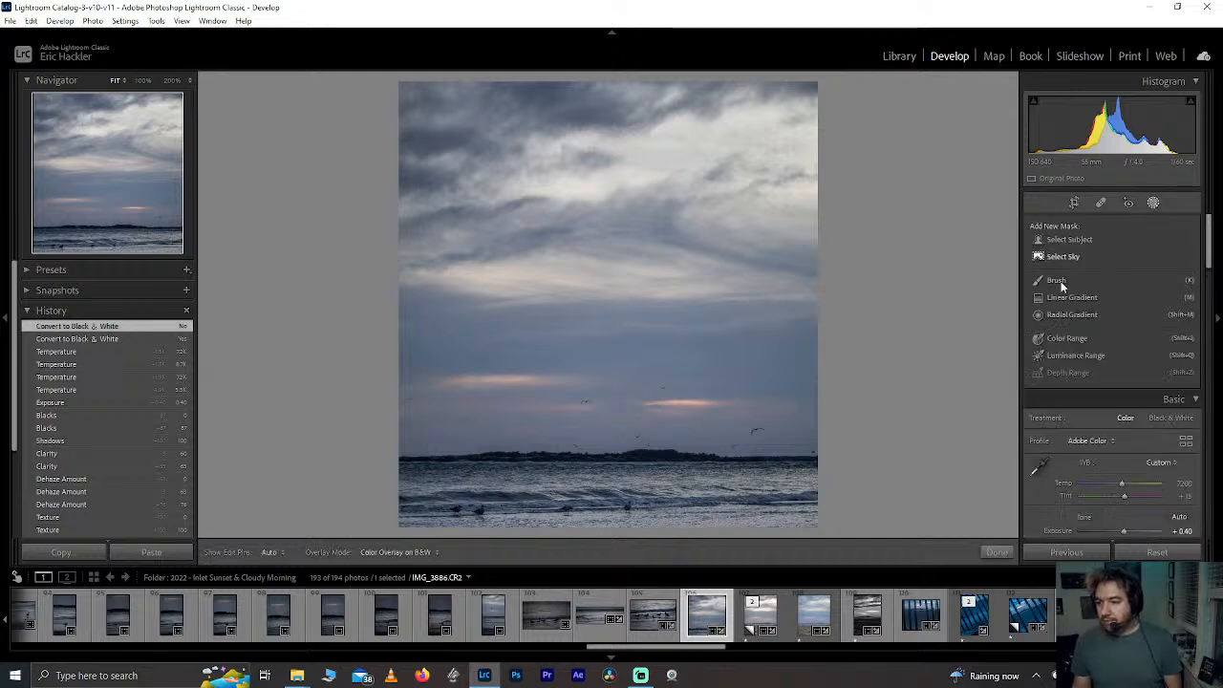
click(1070, 293)
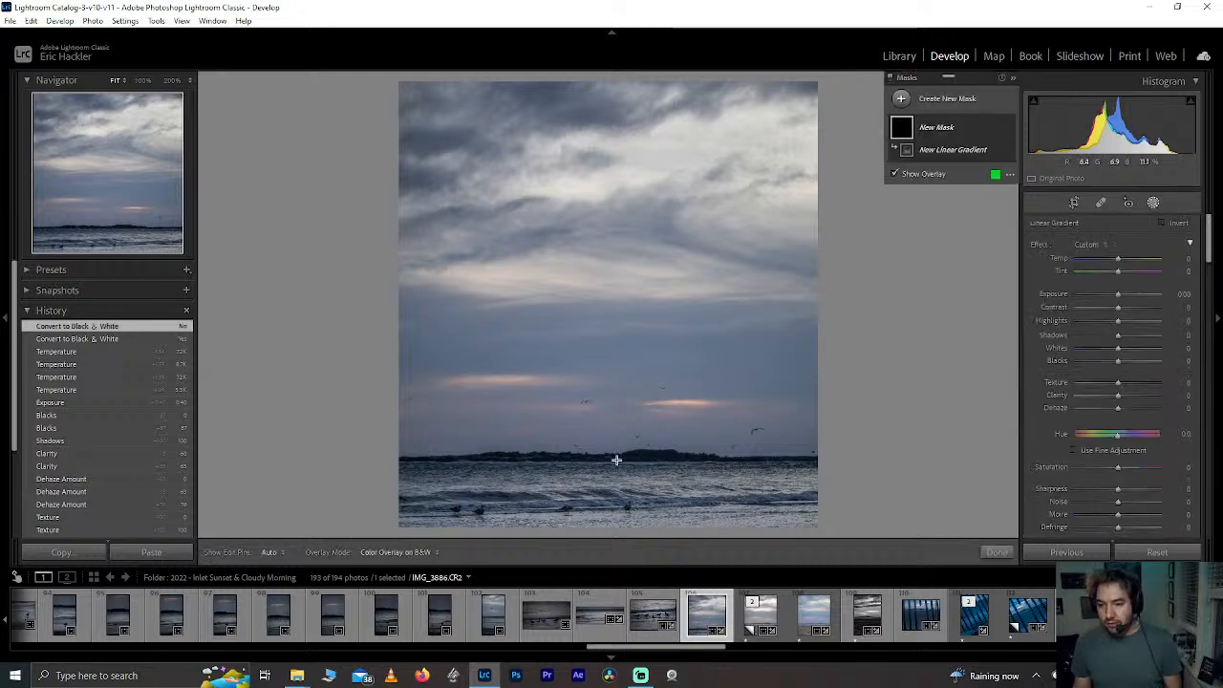
drag(616, 461, 707, 431)
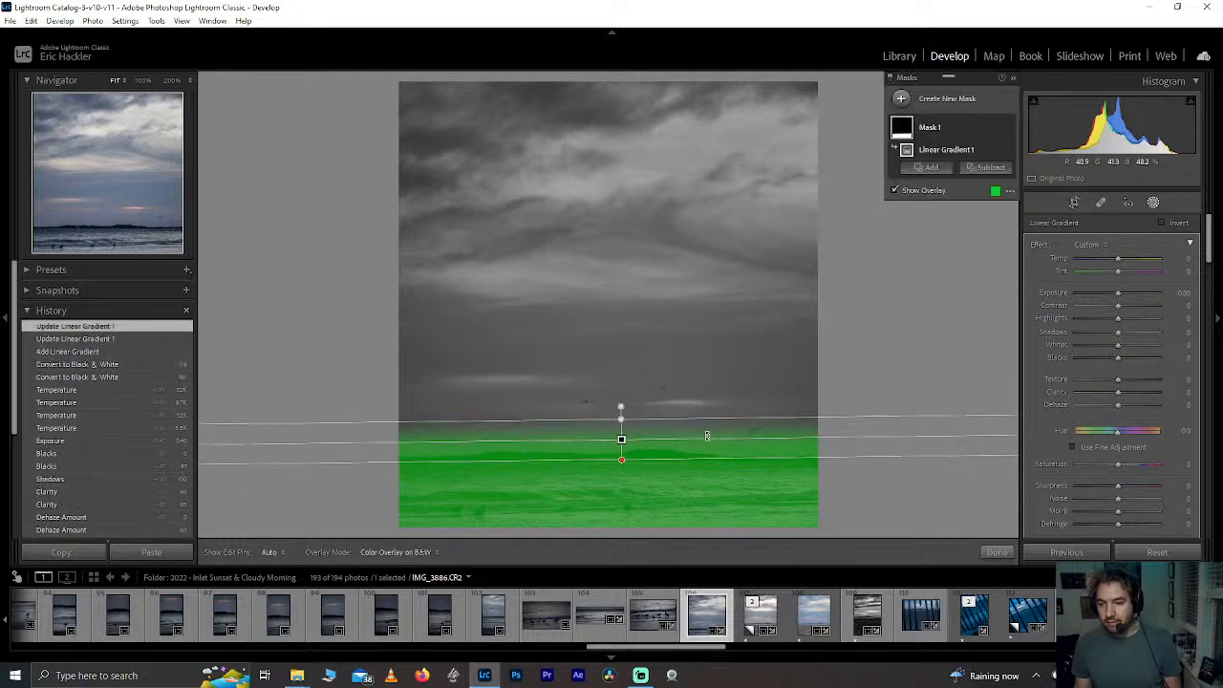
mouse_move(622, 439)
mouse_down()
mouse_move(630, 475)
mouse_move(631, 455)
mouse_up()
Step: Set the water mask's Highlights to 100 and Texture to 100, close masking, and inspect the waves and gulls up close
drag(1117, 318, 1149, 332)
double_click(1149, 332)
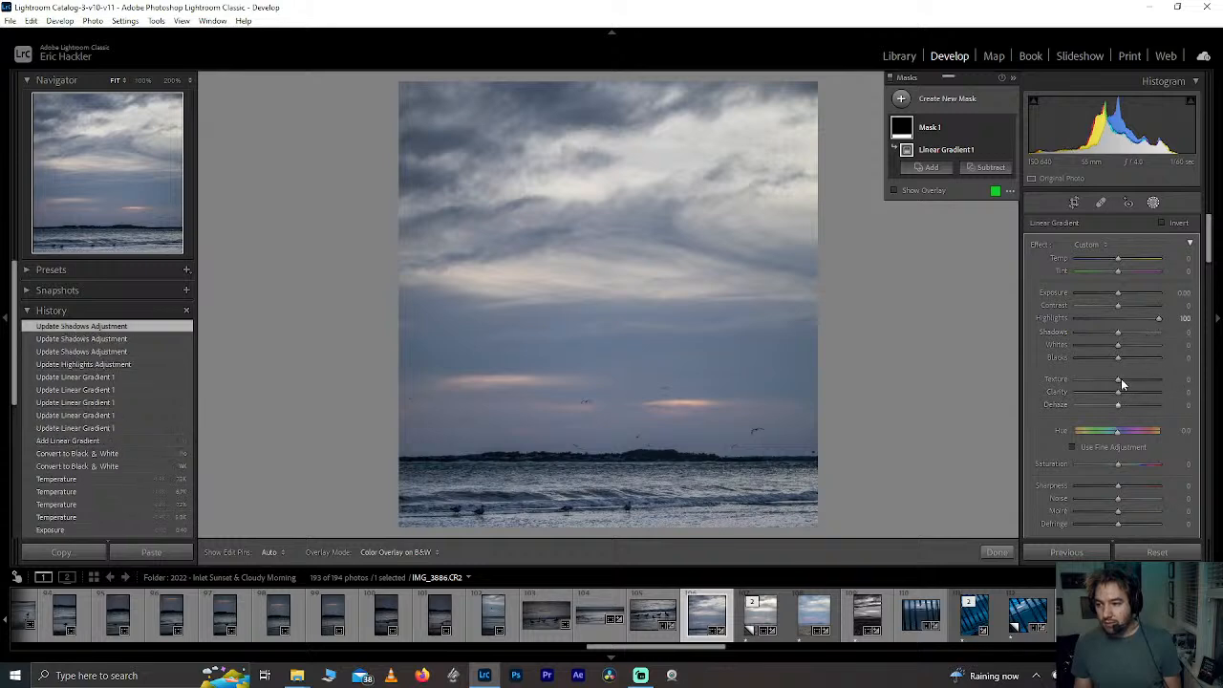
drag(1119, 379, 1196, 385)
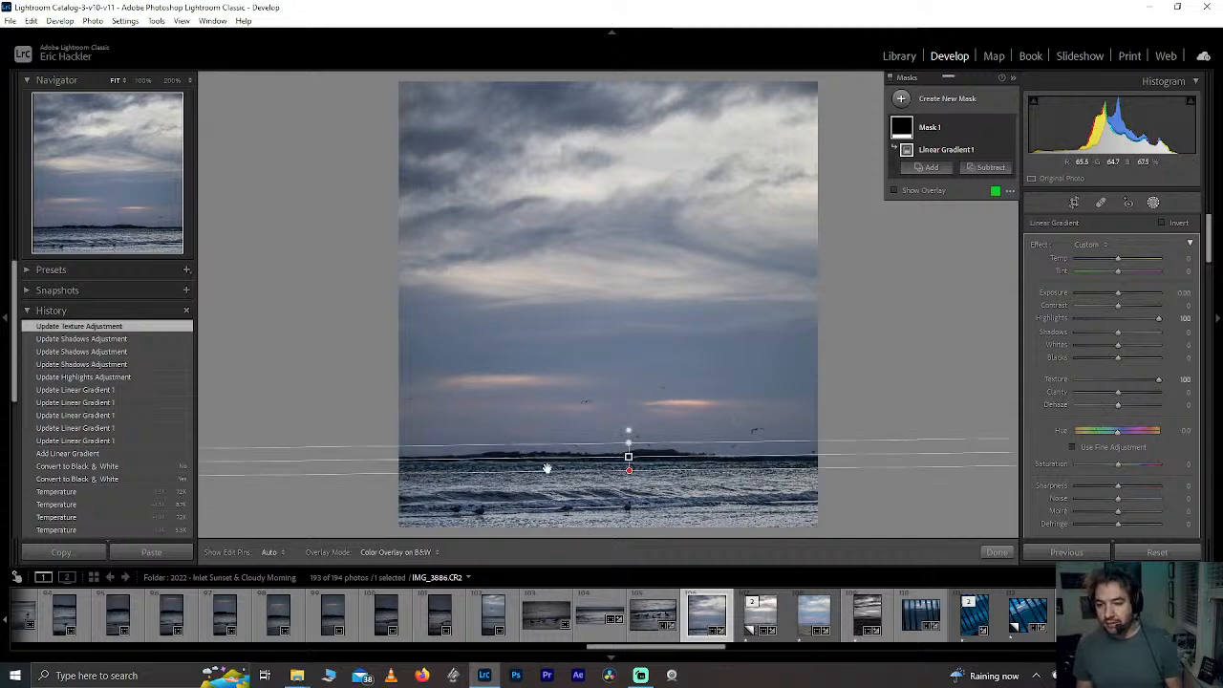
click(996, 552)
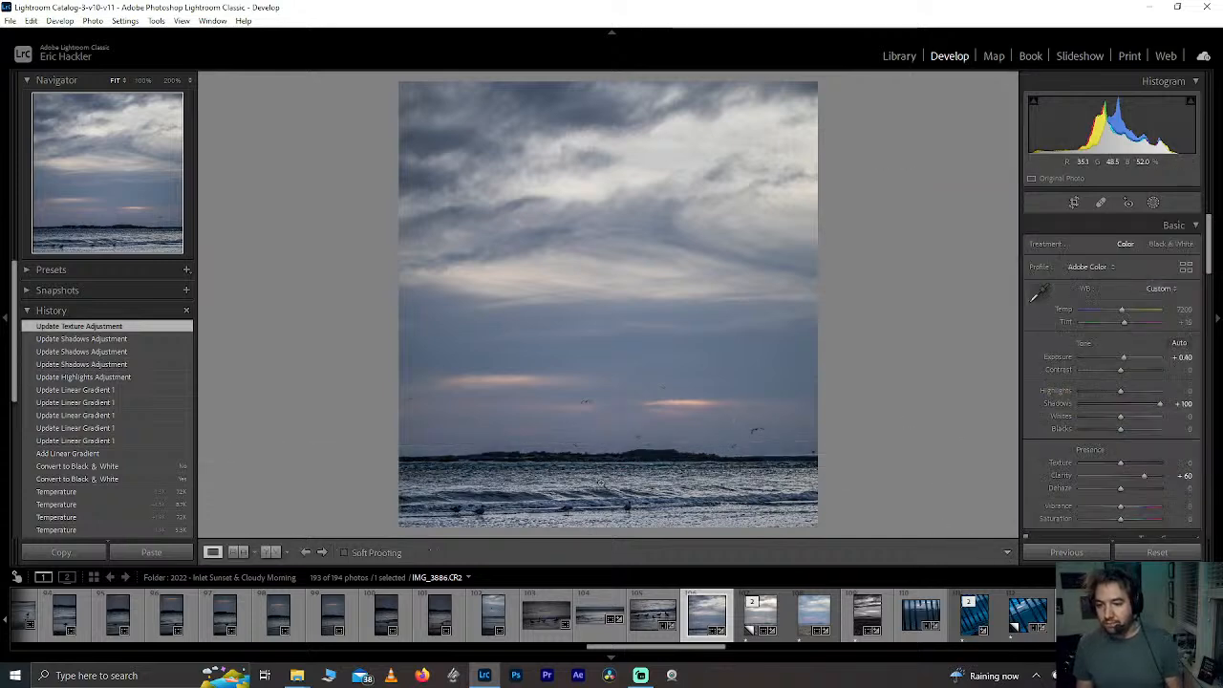
click(584, 470)
drag(584, 470, 554, 280)
drag(663, 458, 521, 296)
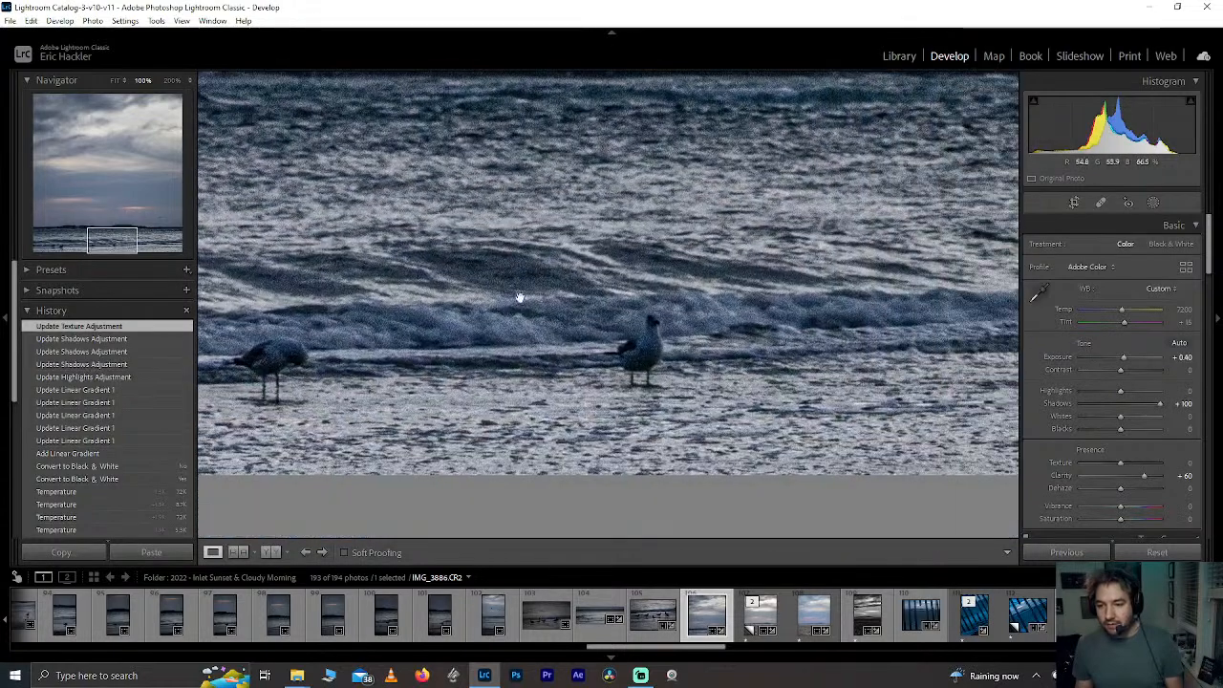
click(634, 334)
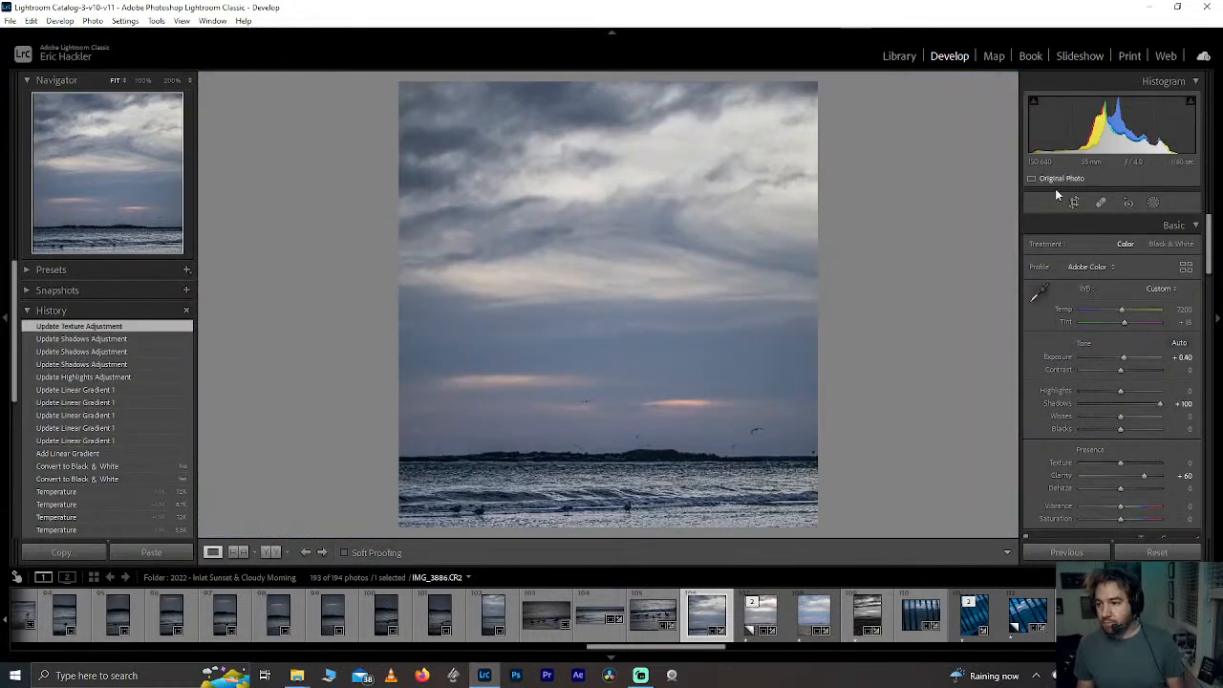
Step: Add a second linear gradient mask over the sky, leveled and widened to fade from the mid-sky clouds down into the waves
click(1154, 202)
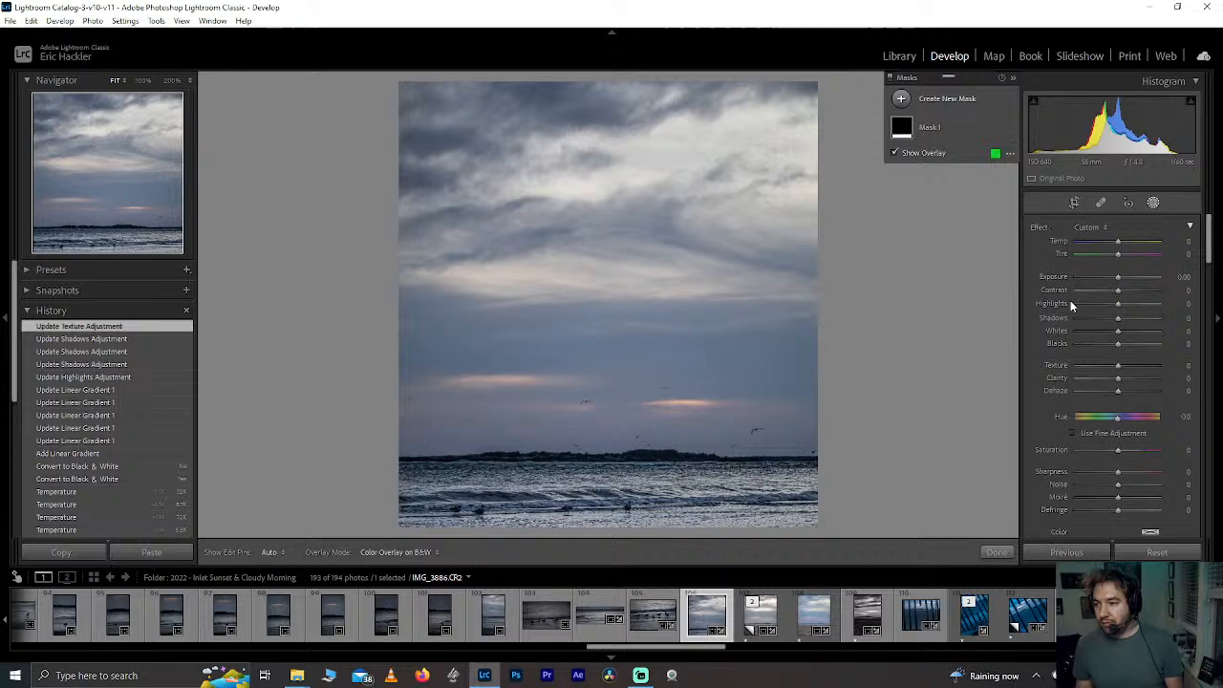
click(950, 99)
click(962, 179)
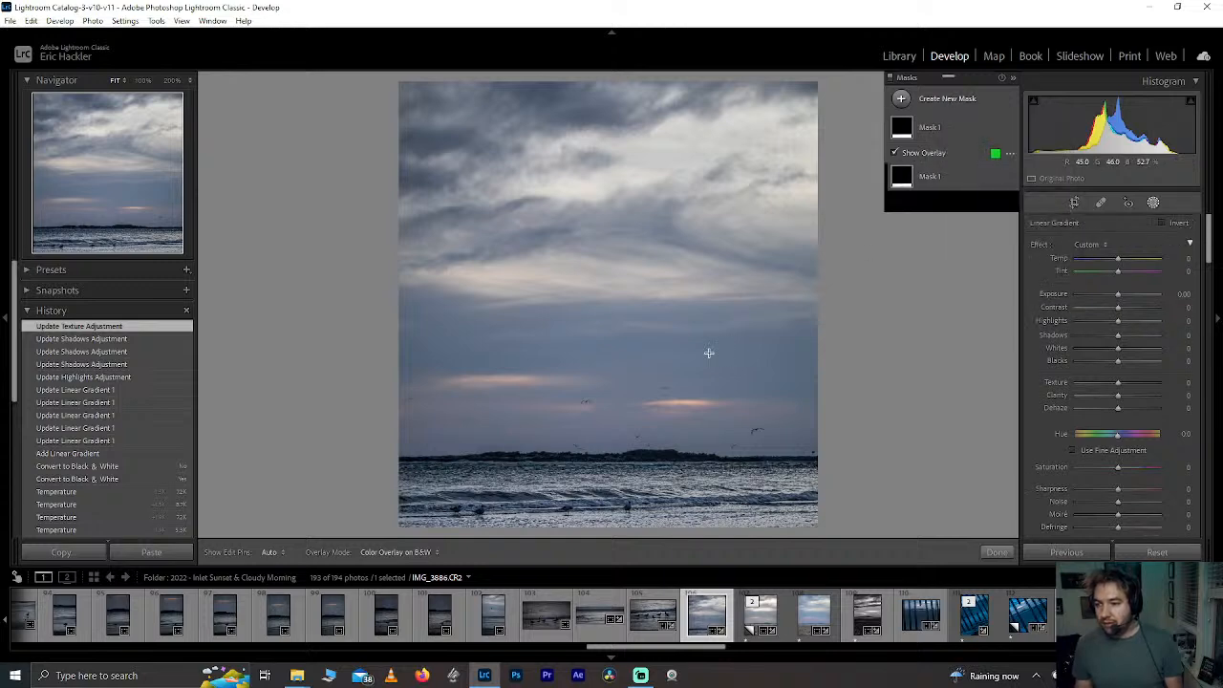
drag(629, 457, 639, 516)
mouse_move(669, 453)
mouse_down()
mouse_move(653, 483)
mouse_move(665, 444)
mouse_move(662, 458)
mouse_up()
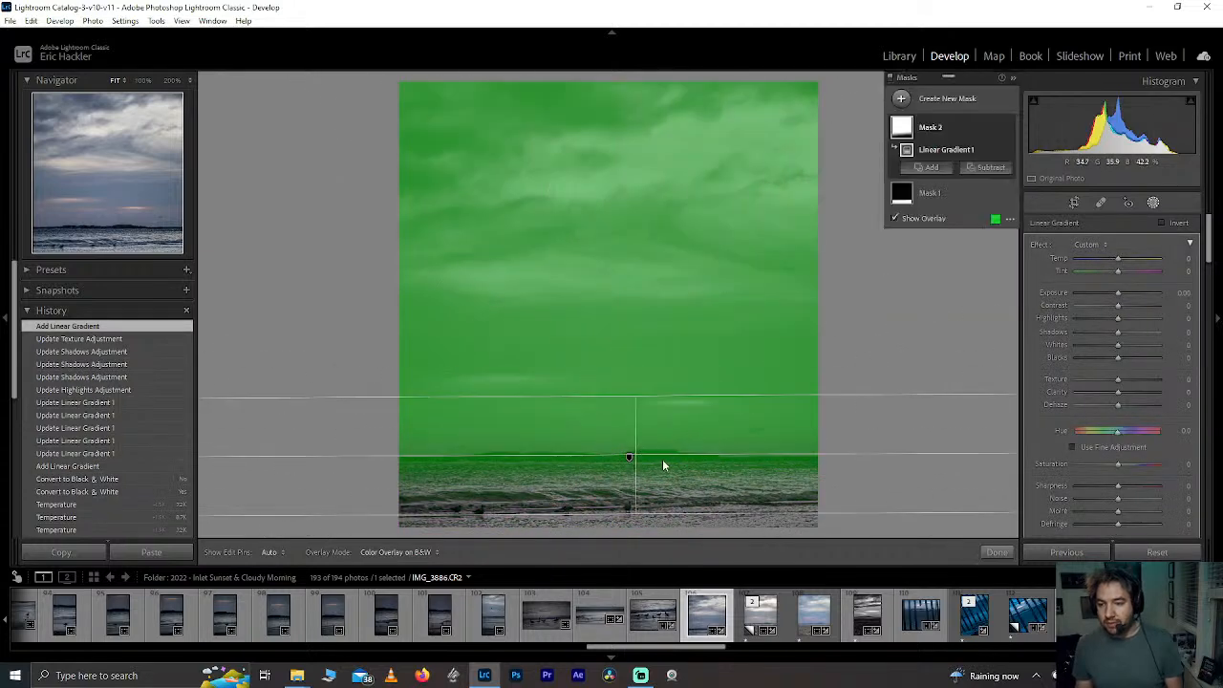
drag(541, 458, 538, 455)
drag(637, 456, 625, 300)
mouse_move(620, 359)
mouse_down()
mouse_move(614, 492)
mouse_move(622, 382)
mouse_up()
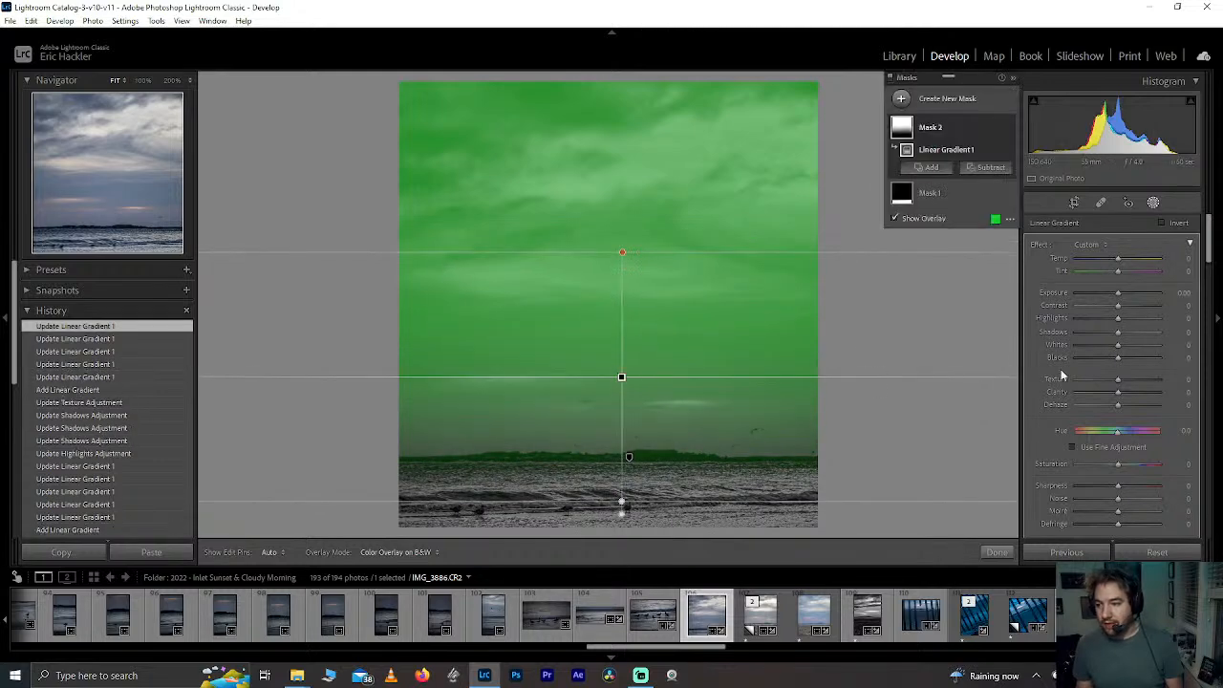
Step: Set the sky mask's Texture to 72, Clarity to 47 and Highlights to 78, leaving Dehaze at 0, and close masking
drag(1118, 379, 1140, 410)
double_click(1140, 409)
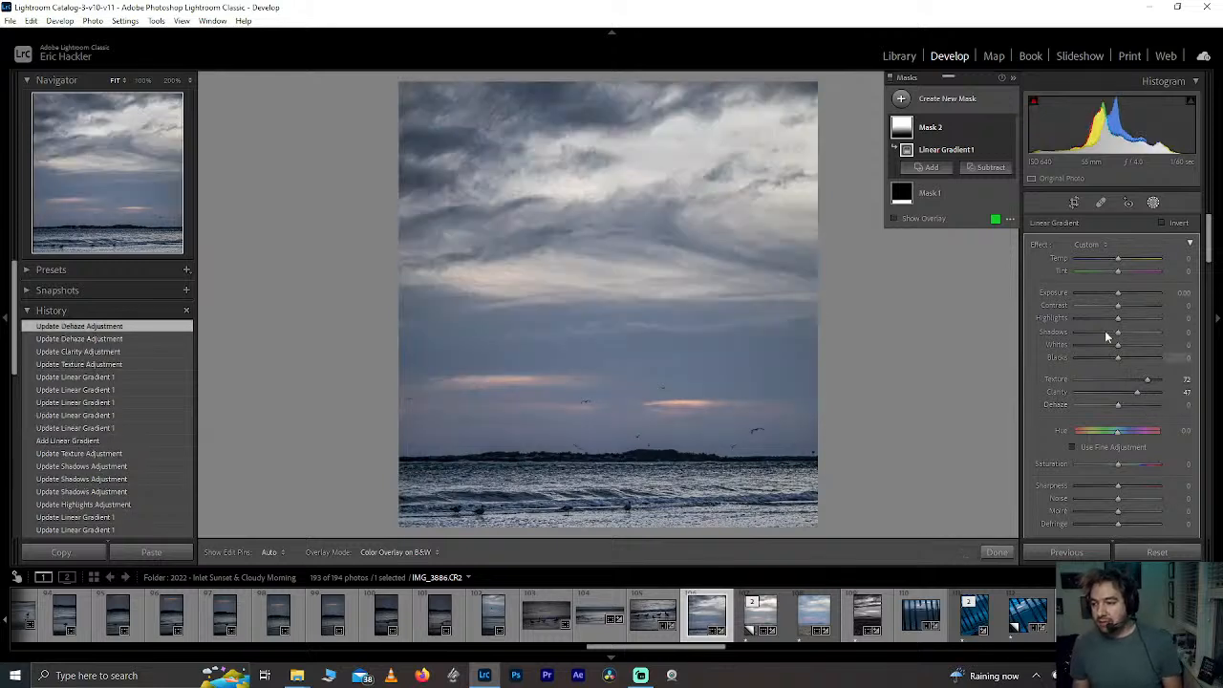
drag(1117, 319, 1150, 318)
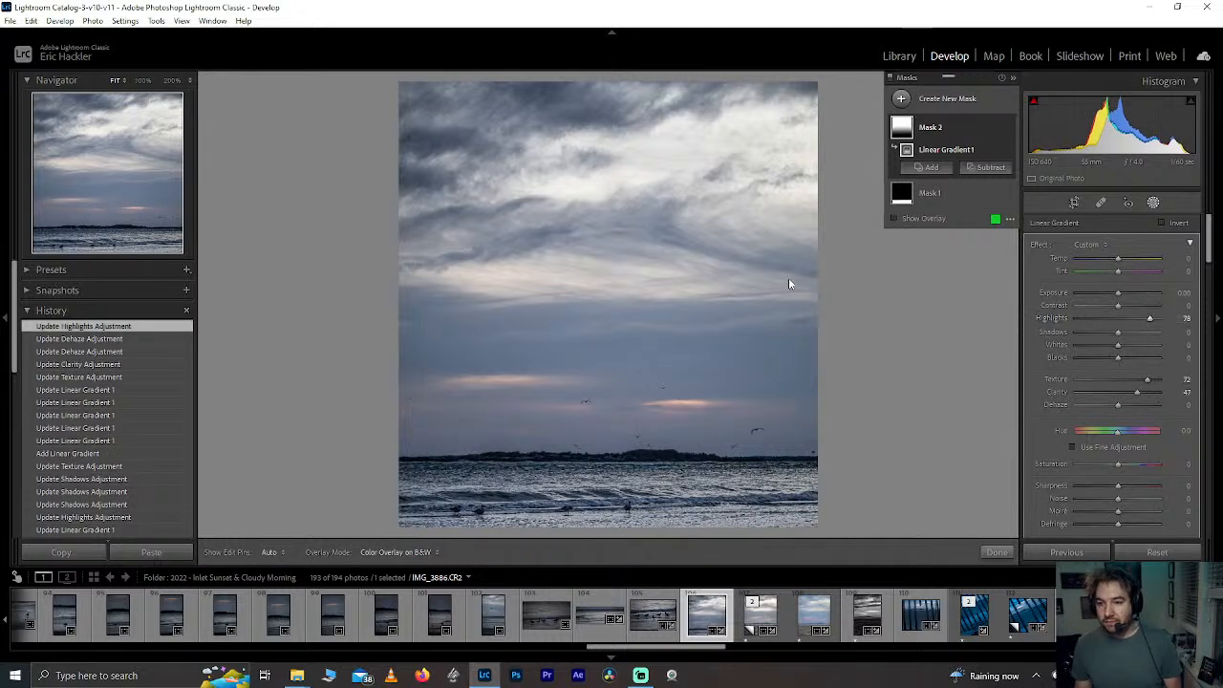
click(996, 552)
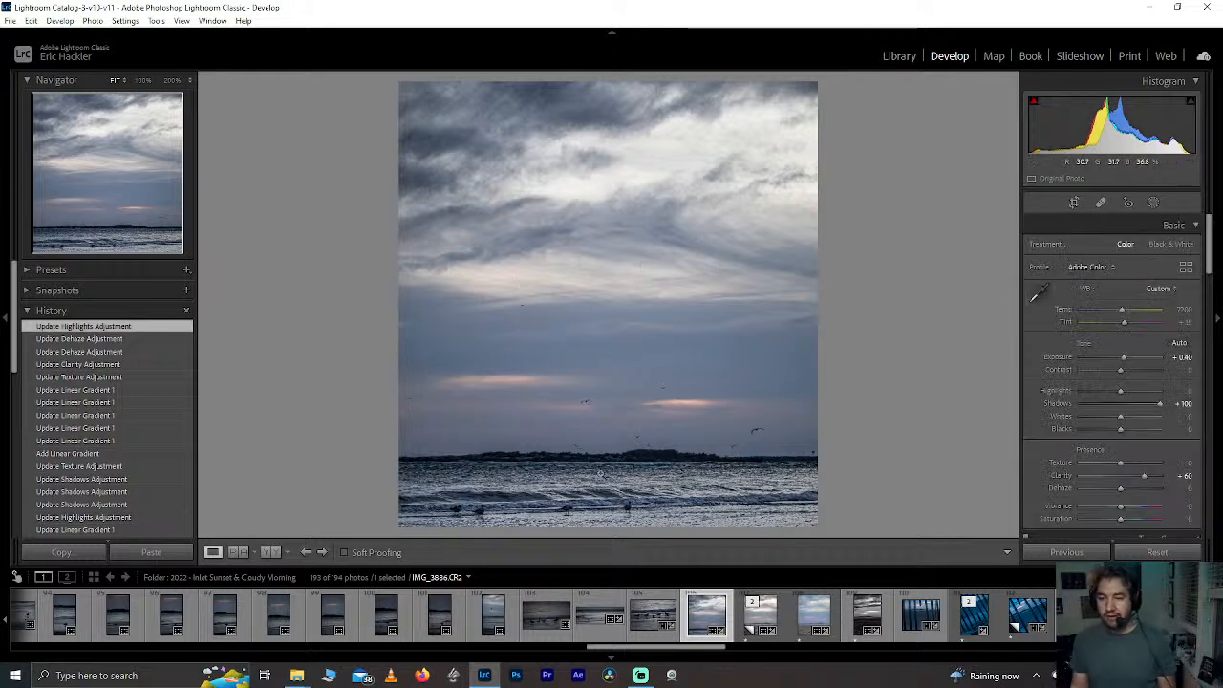
drag(639, 391, 539, 312)
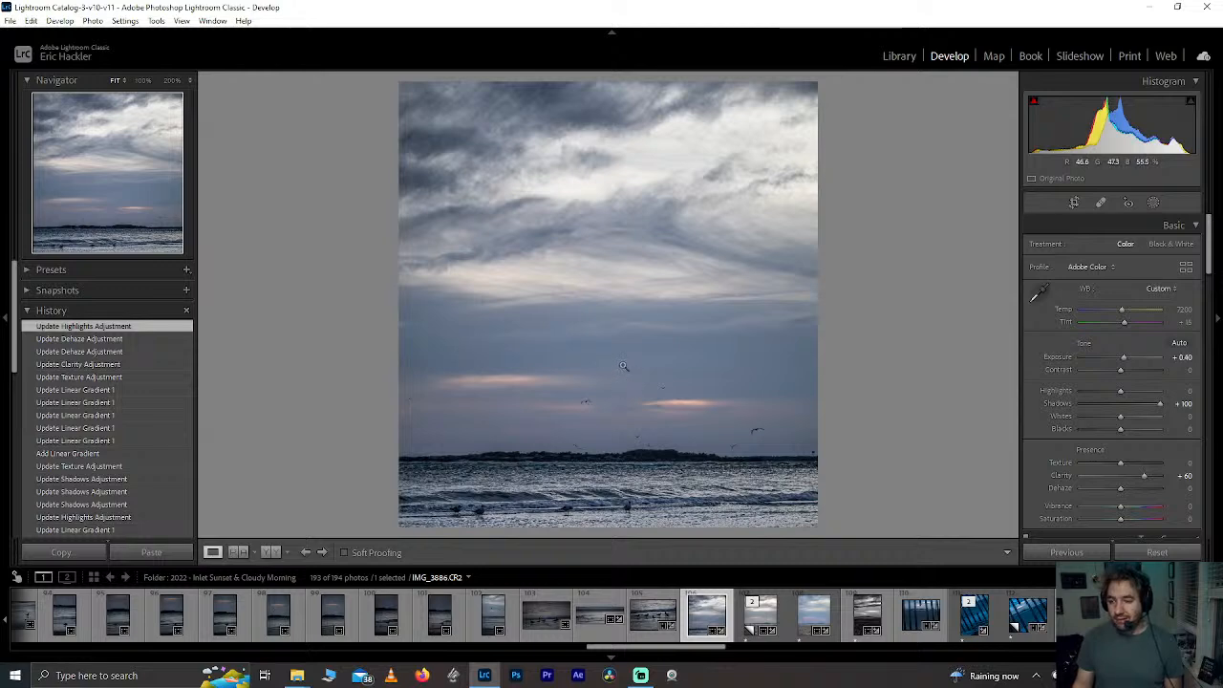
drag(622, 365, 602, 317)
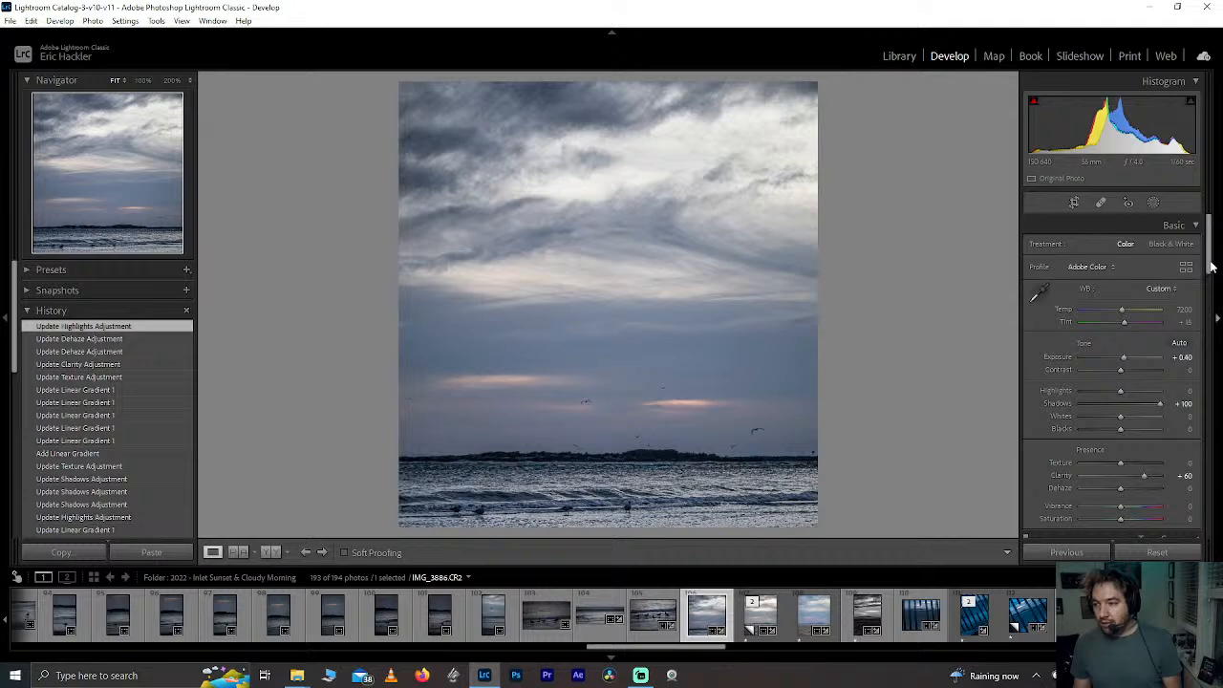
Step: Intensify the photo's blues in HSL with blue Saturation at +71 and blue Luminance at +54
drag(1211, 267, 1210, 229)
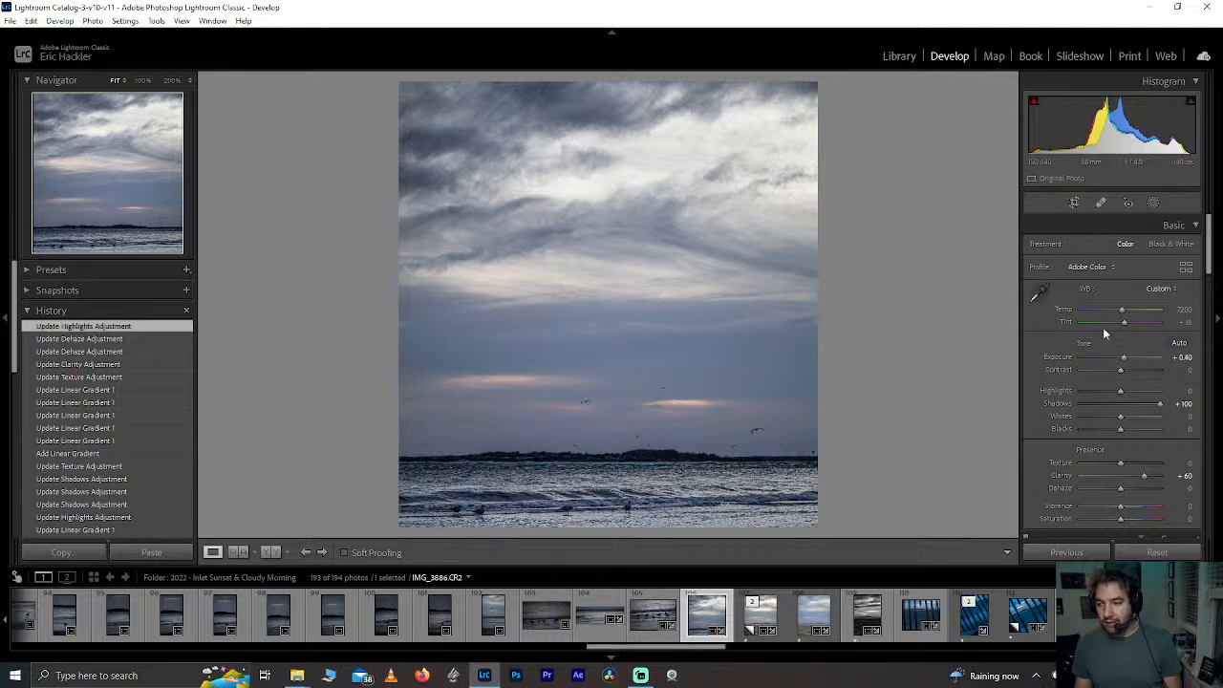
scroll(1194, 277, down, 10)
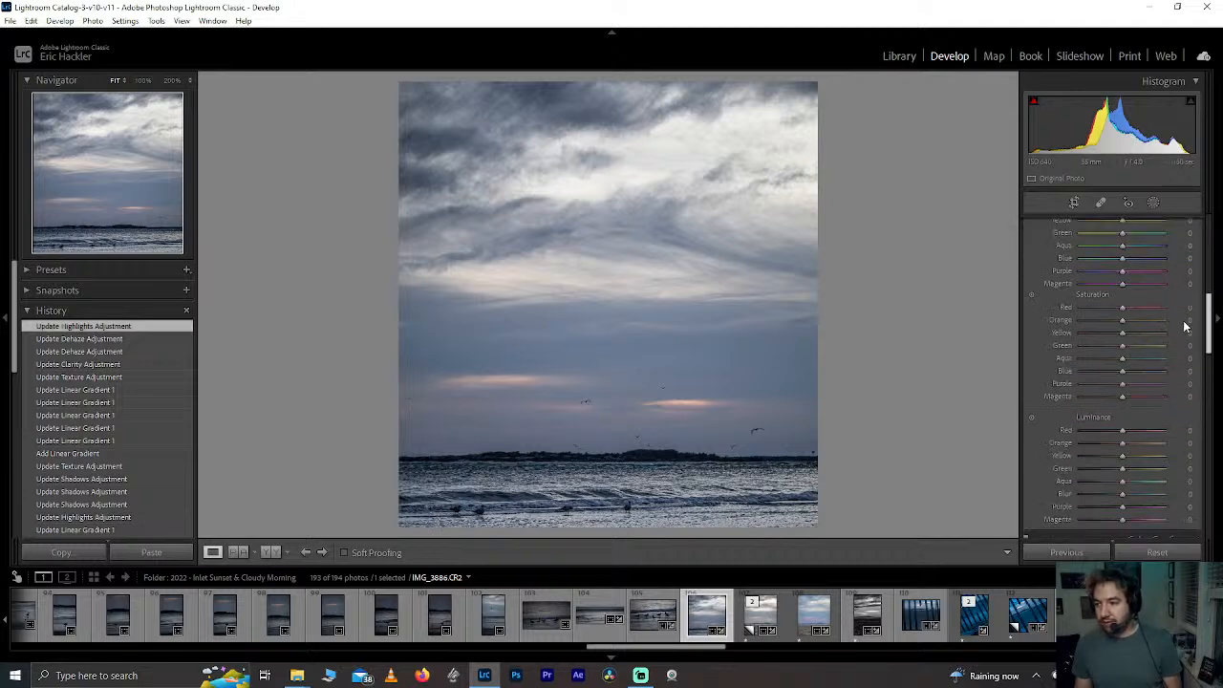
mouse_move(1127, 356)
mouse_down()
mouse_move(1188, 361)
mouse_move(1151, 359)
mouse_up()
drag(1149, 473, 1143, 478)
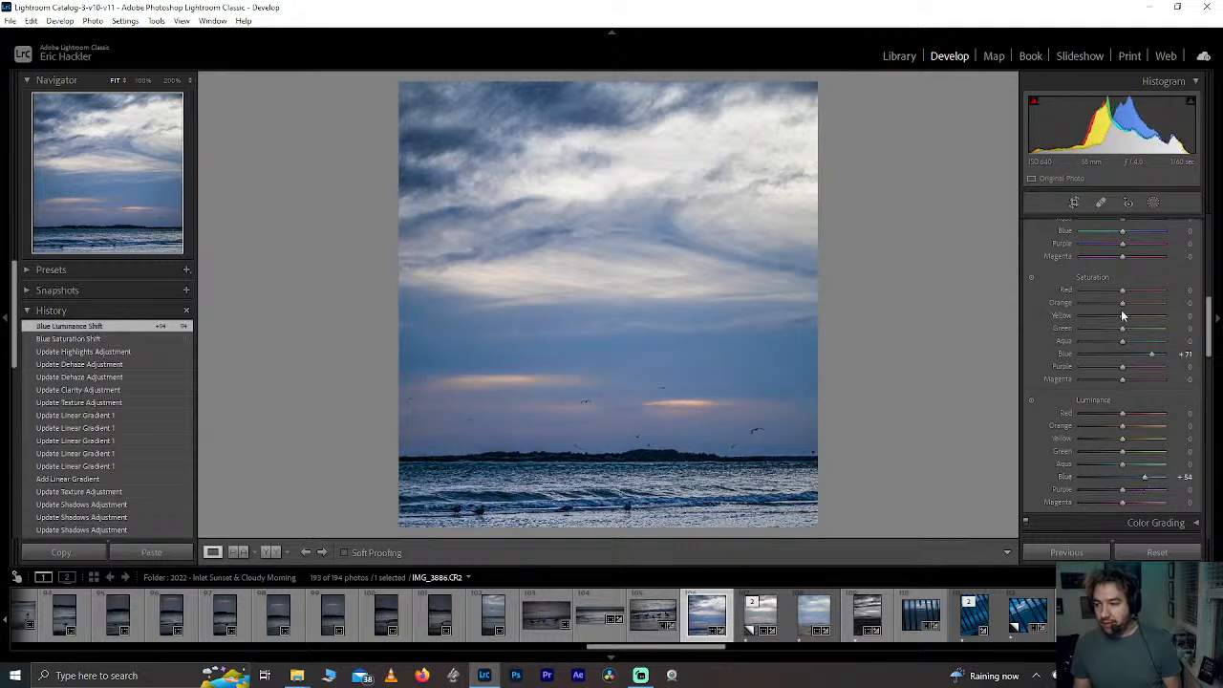
Step: Try a yellow Saturation shift, reset it to 0, and set the orange Saturation to -100
drag(1019, 321, 993, 301)
double_click(1092, 315)
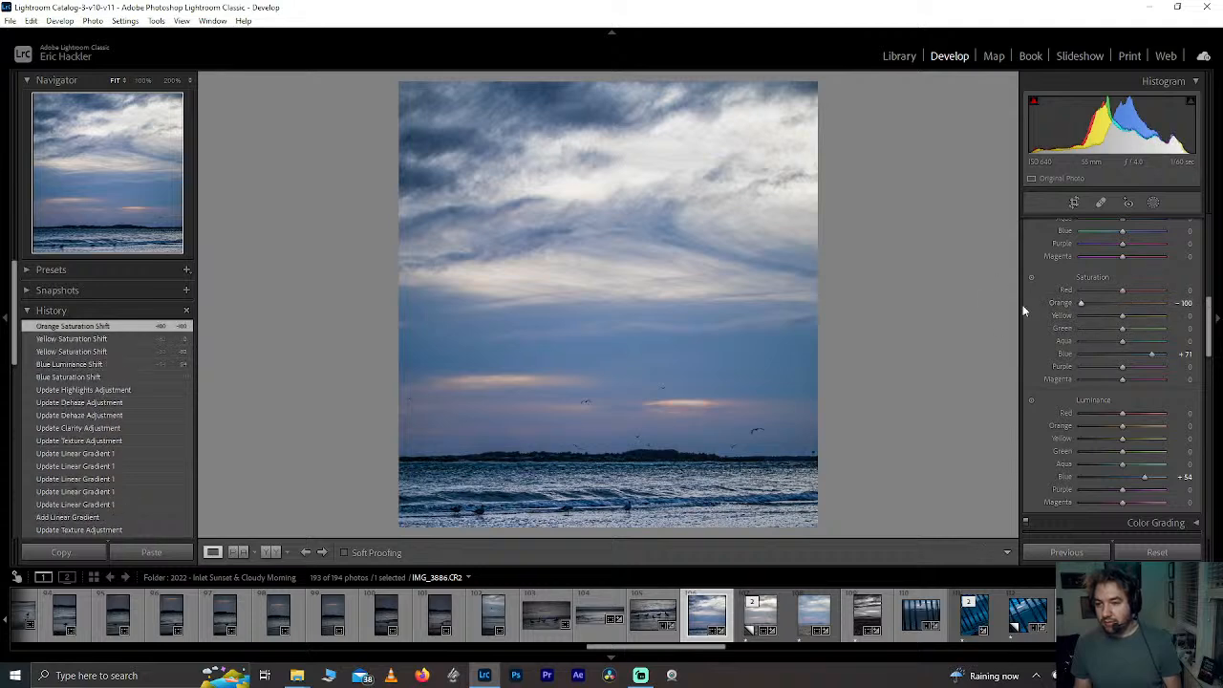
Step: Try the red, orange and yellow Saturation at -100 in HSL, comparing against 0, and reset all three to 0
drag(1121, 316, 960, 300)
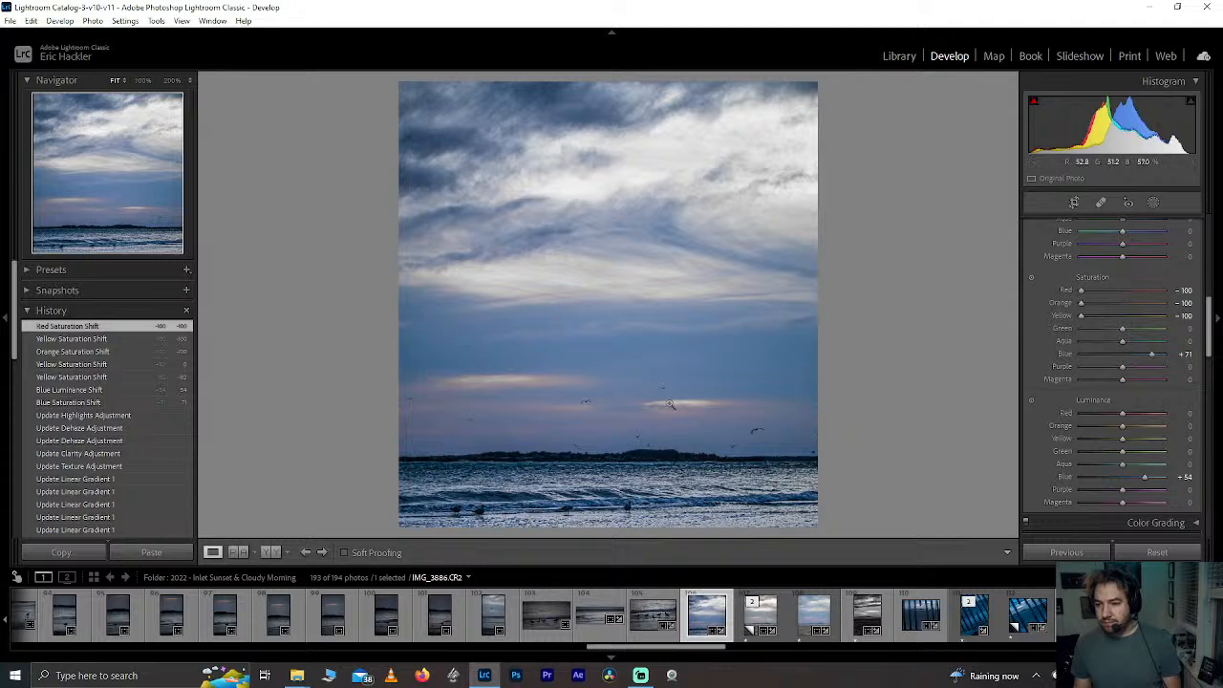
double_click(1081, 302)
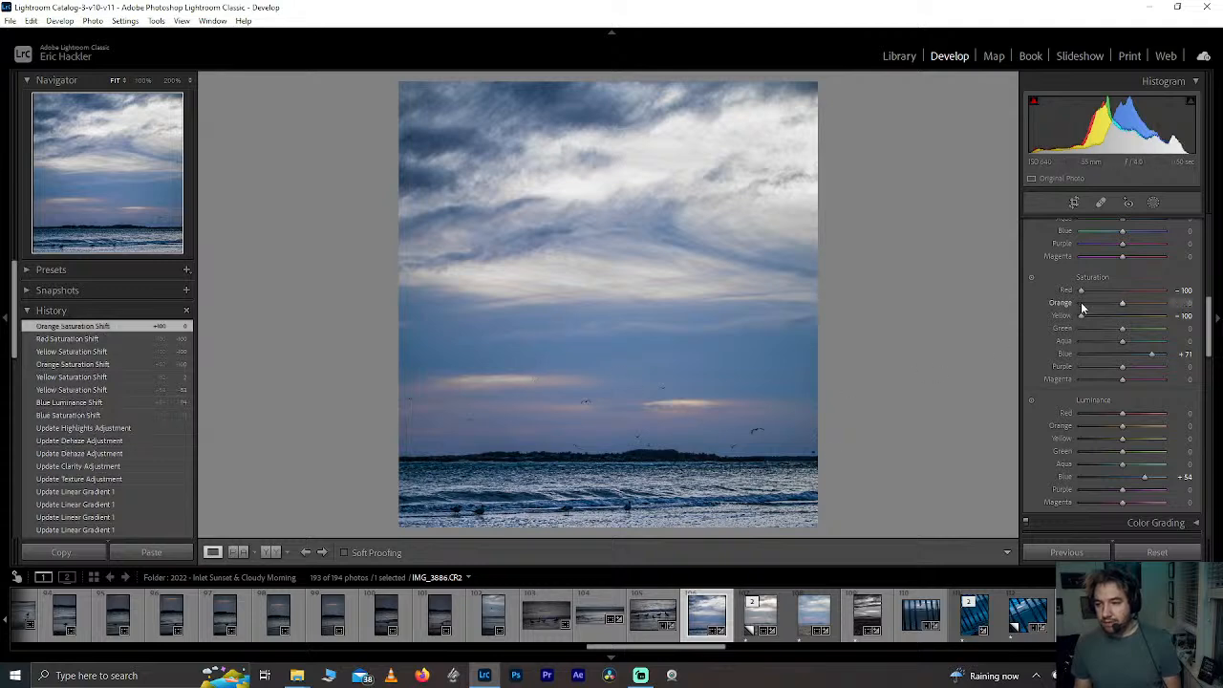
click(1081, 301)
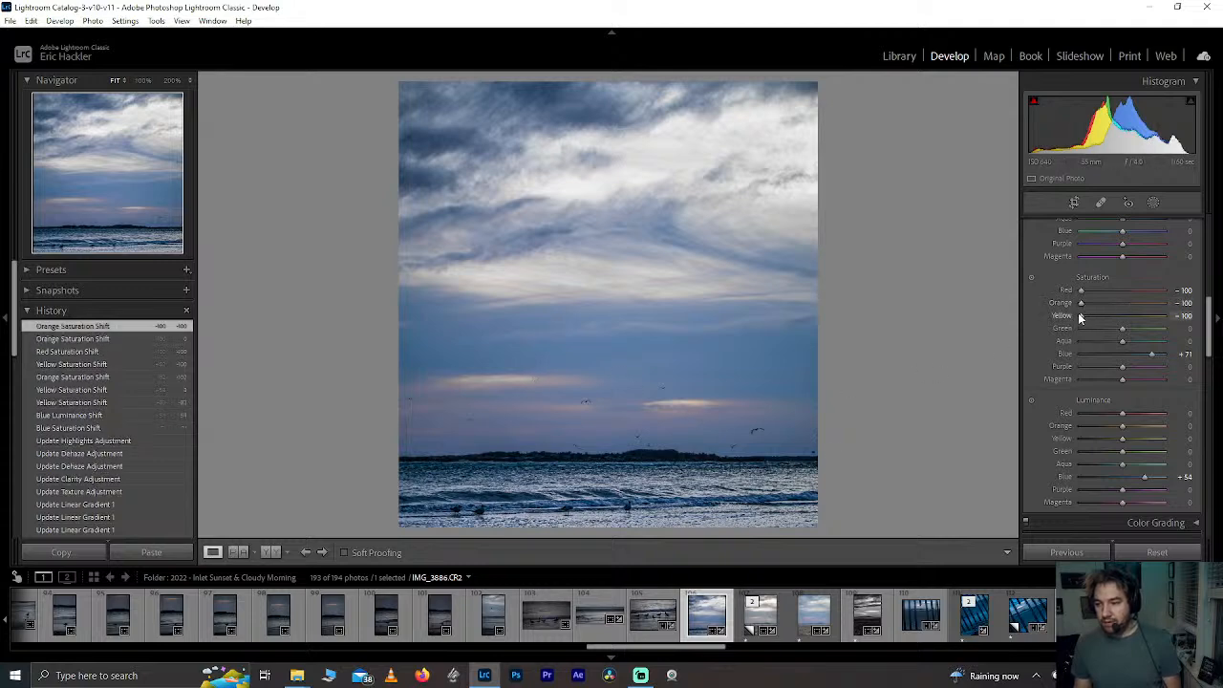
double_click(1079, 317)
click(1079, 317)
double_click(1080, 317)
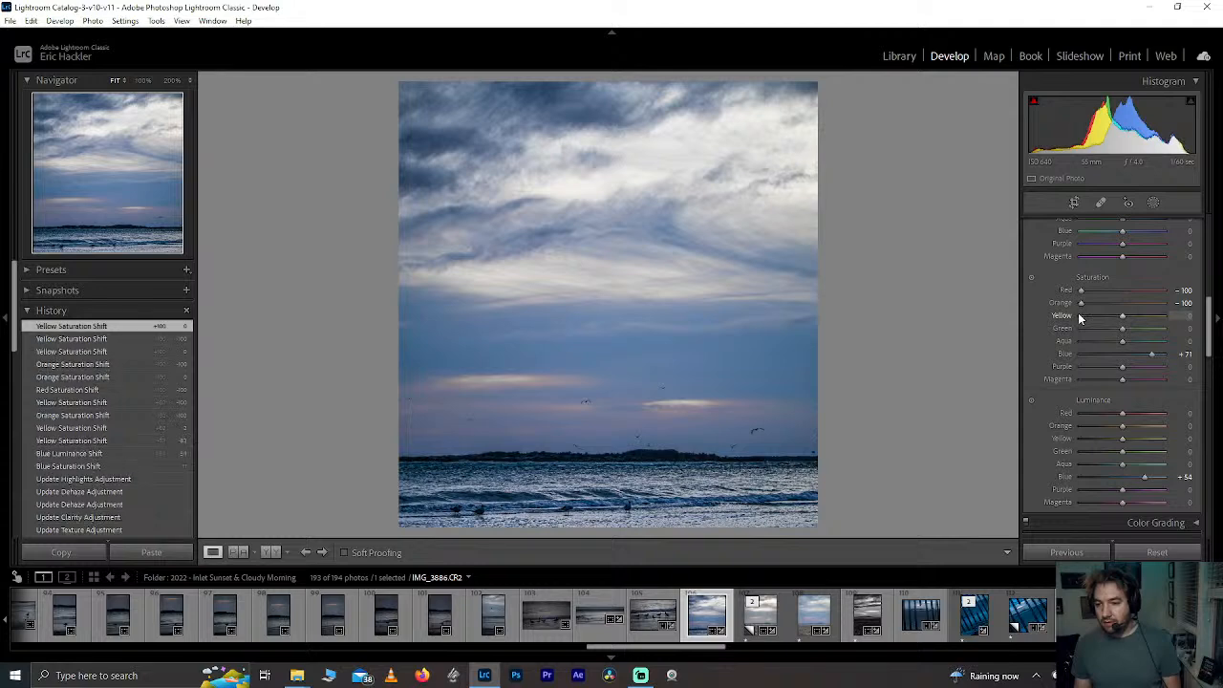
click(1080, 318)
double_click(1080, 302)
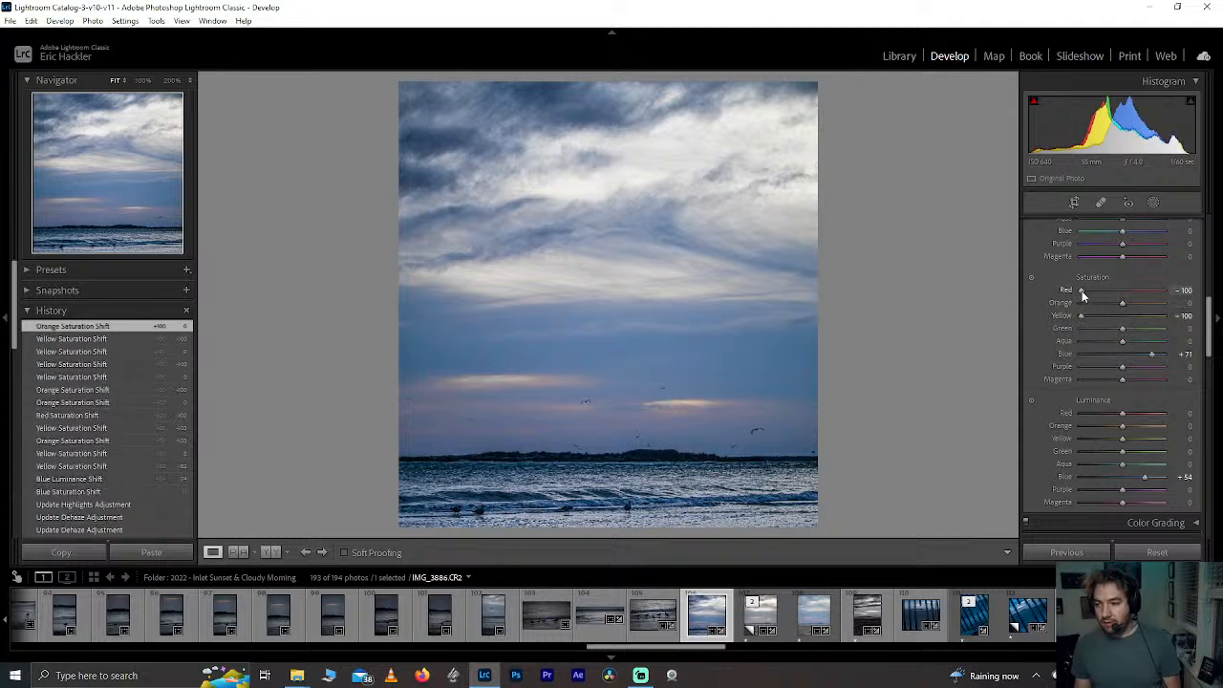
double_click(1081, 290)
double_click(1080, 317)
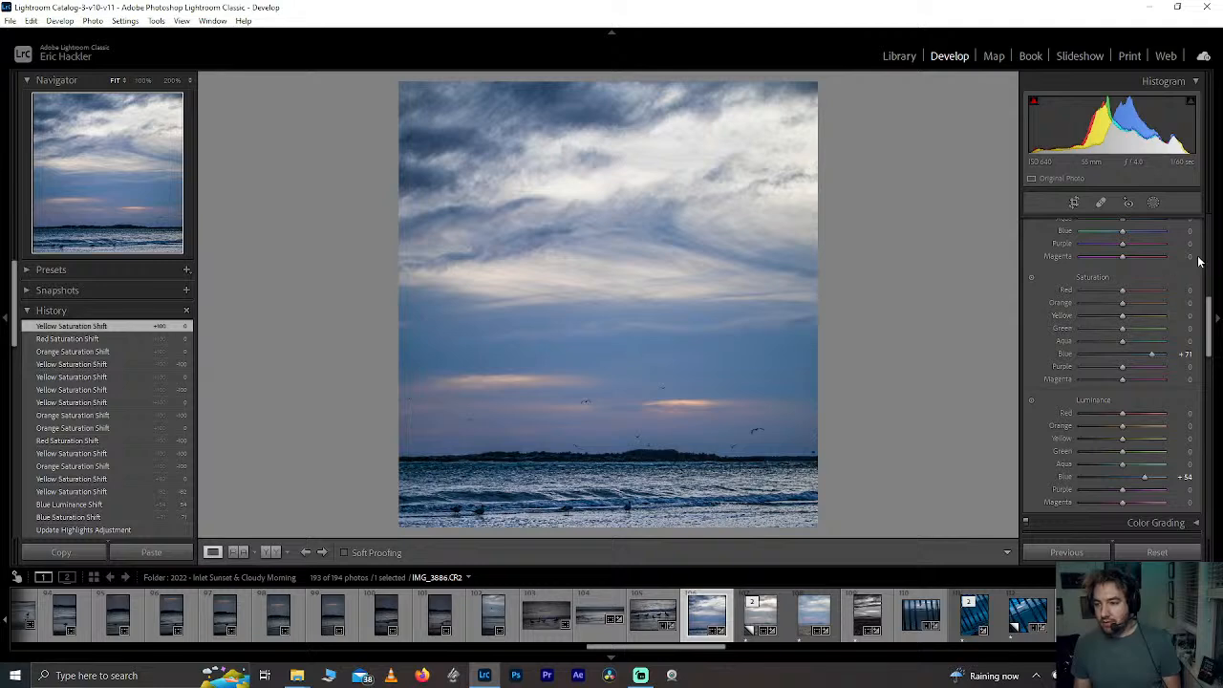
Step: Try a Saturation of -100 on the sky gradient mask, reset it to 0, and close masking
click(1154, 202)
click(926, 135)
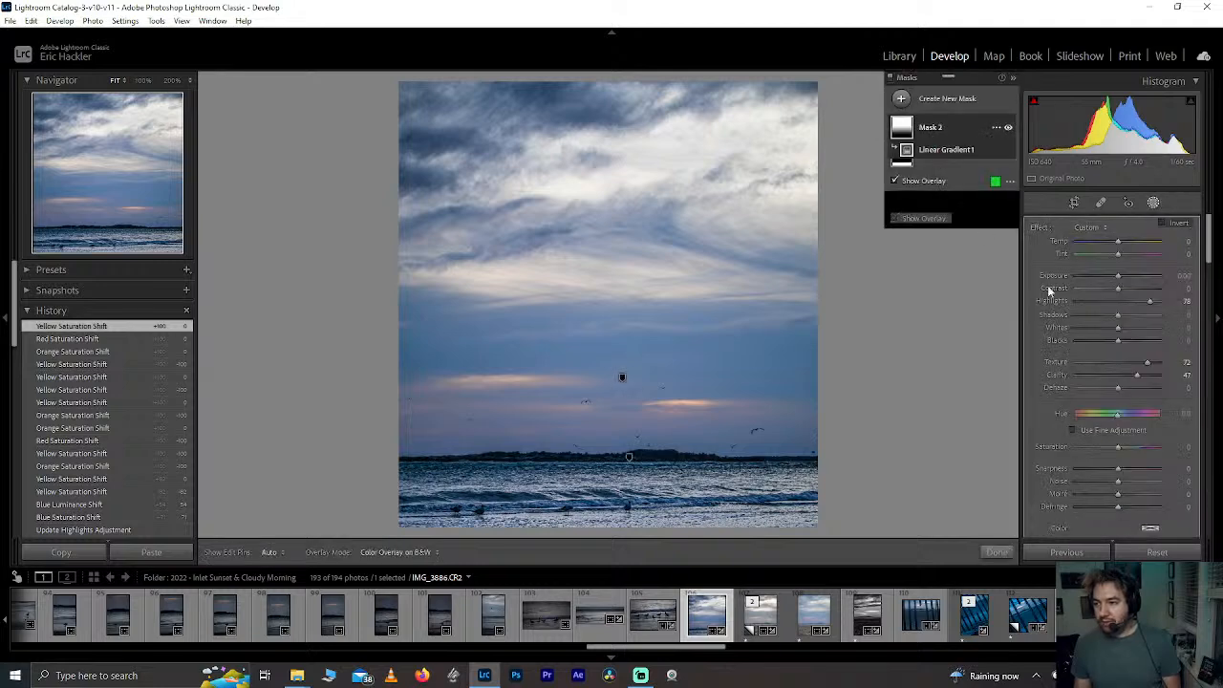
drag(1100, 466, 1054, 472)
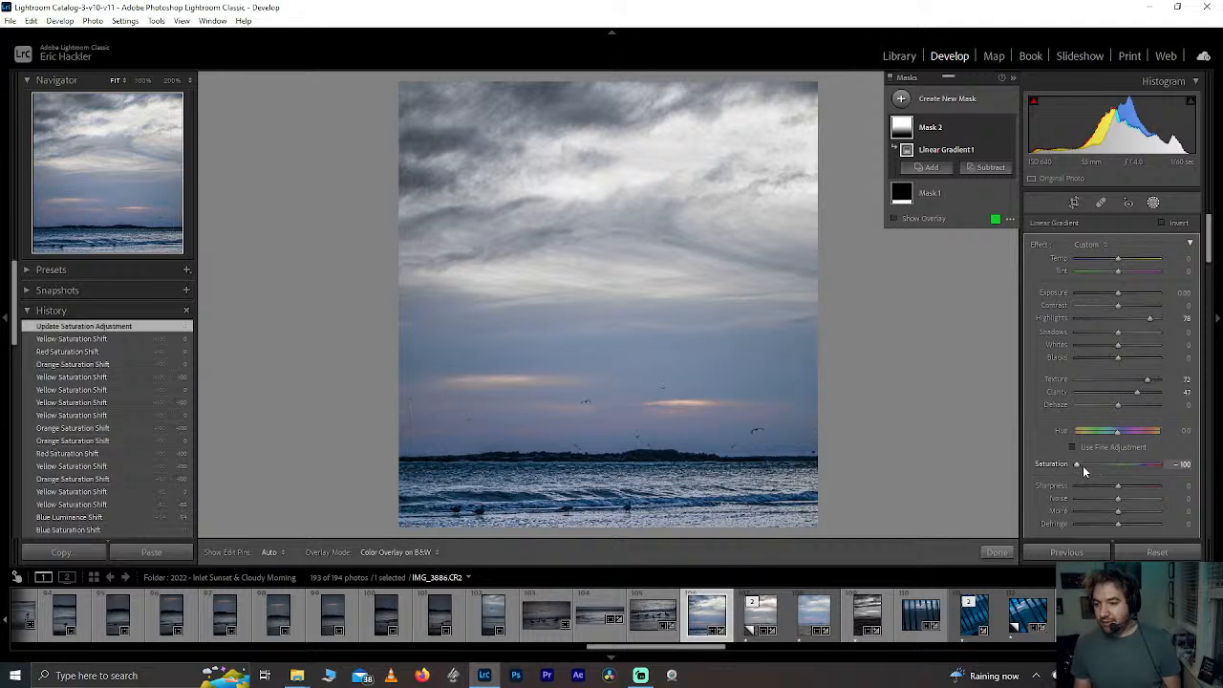
double_click(1083, 465)
click(1083, 465)
double_click(1082, 465)
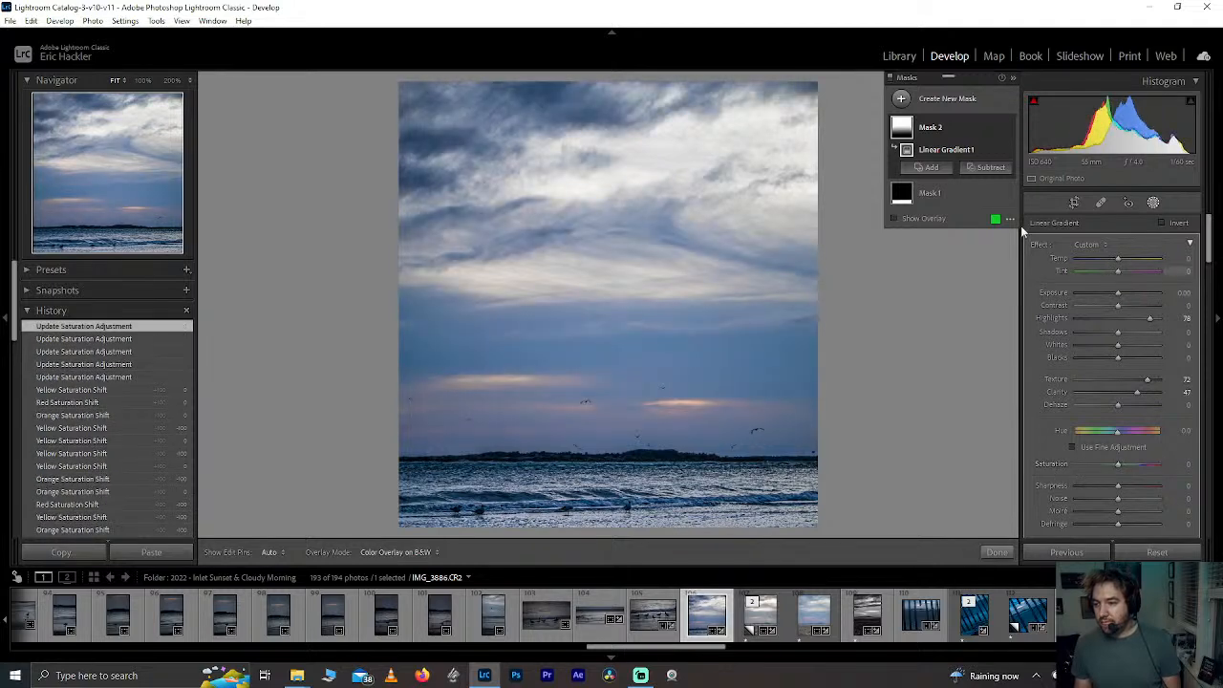
click(992, 550)
Step: Set the red, orange, yellow, magenta and purple Saturation to -100 in HSL
scroll(1081, 411, down, 5)
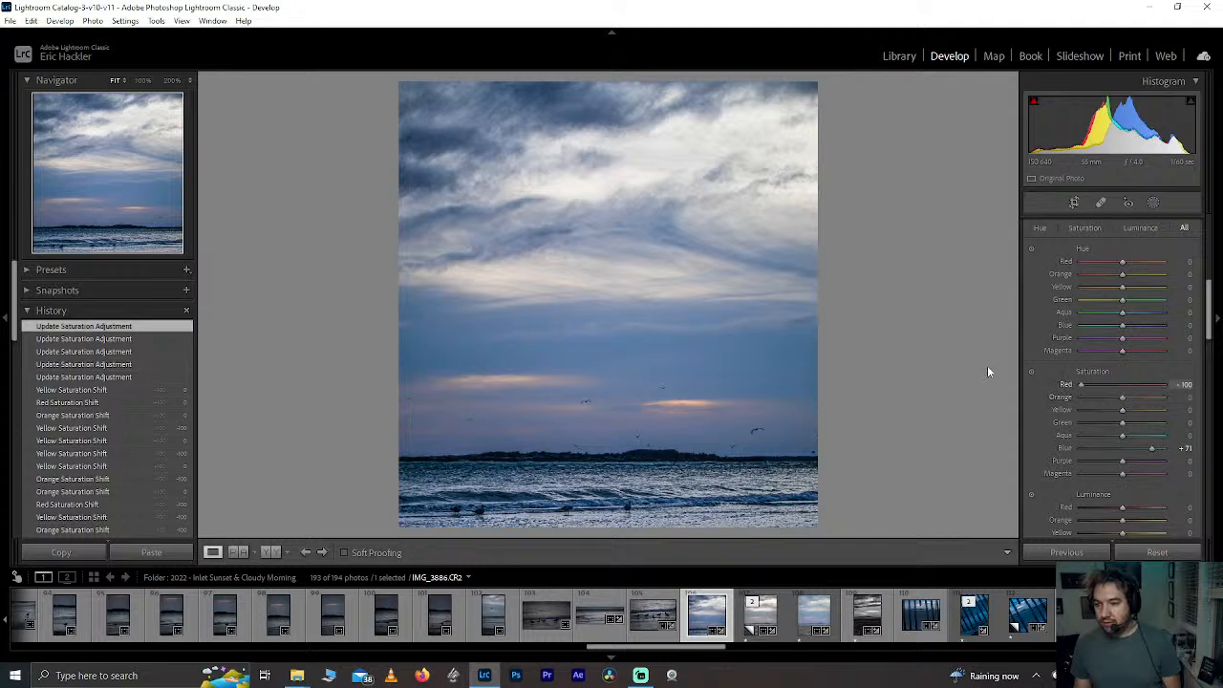
drag(988, 368, 990, 368)
drag(1123, 397, 965, 386)
drag(1122, 409, 1192, 415)
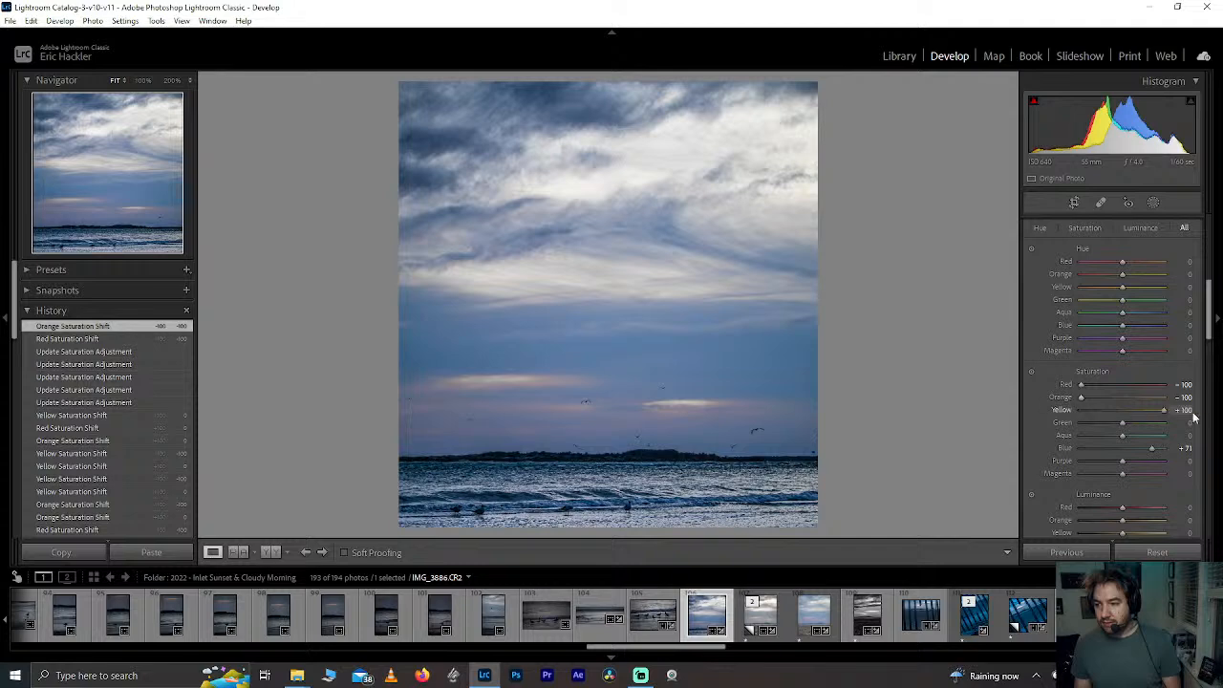
drag(991, 407, 1032, 417)
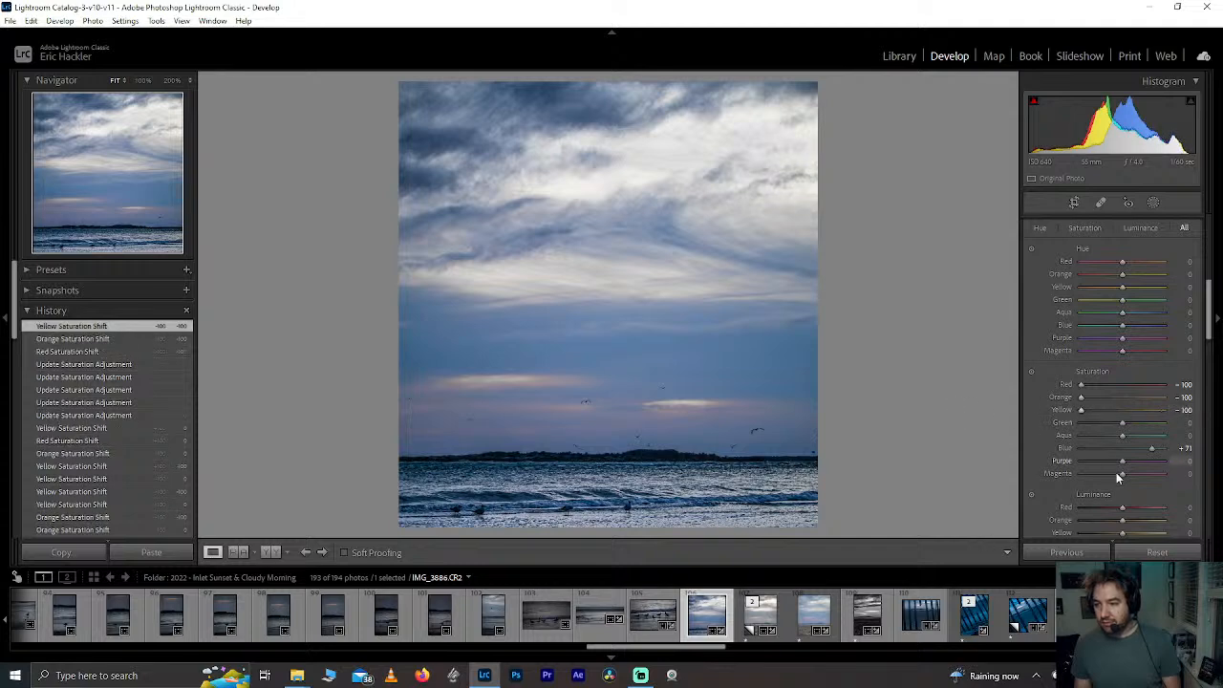
drag(1122, 474, 1200, 474)
drag(978, 466, 1007, 461)
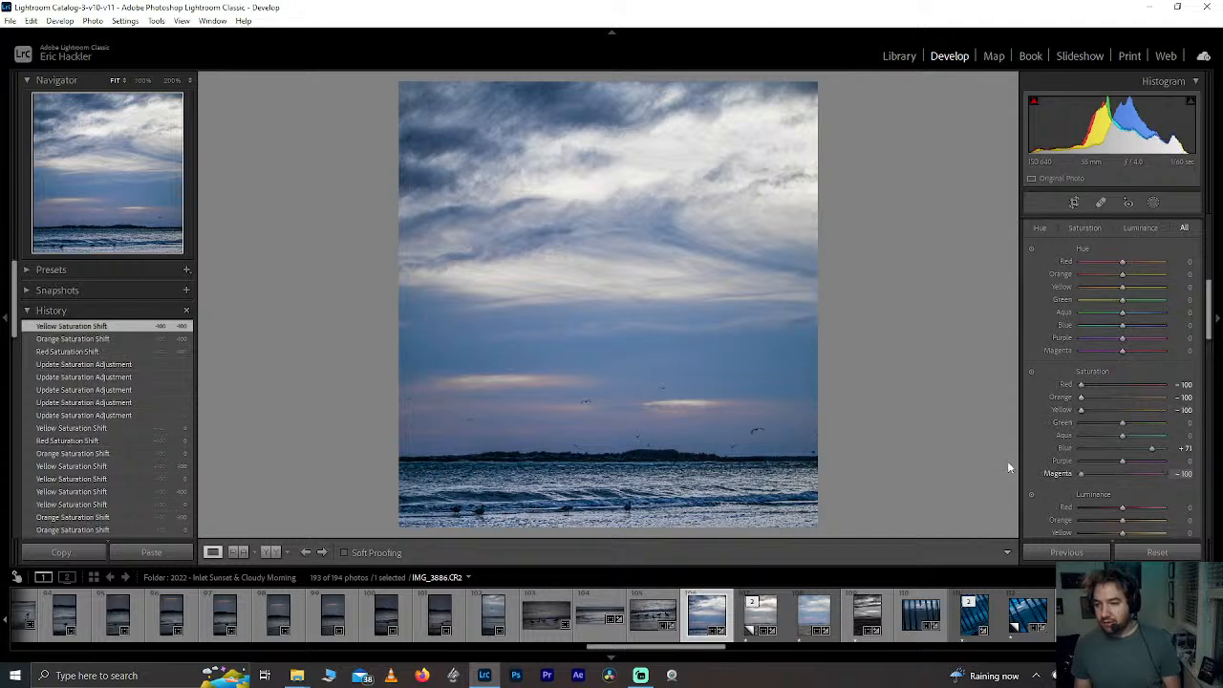
drag(1121, 461, 945, 458)
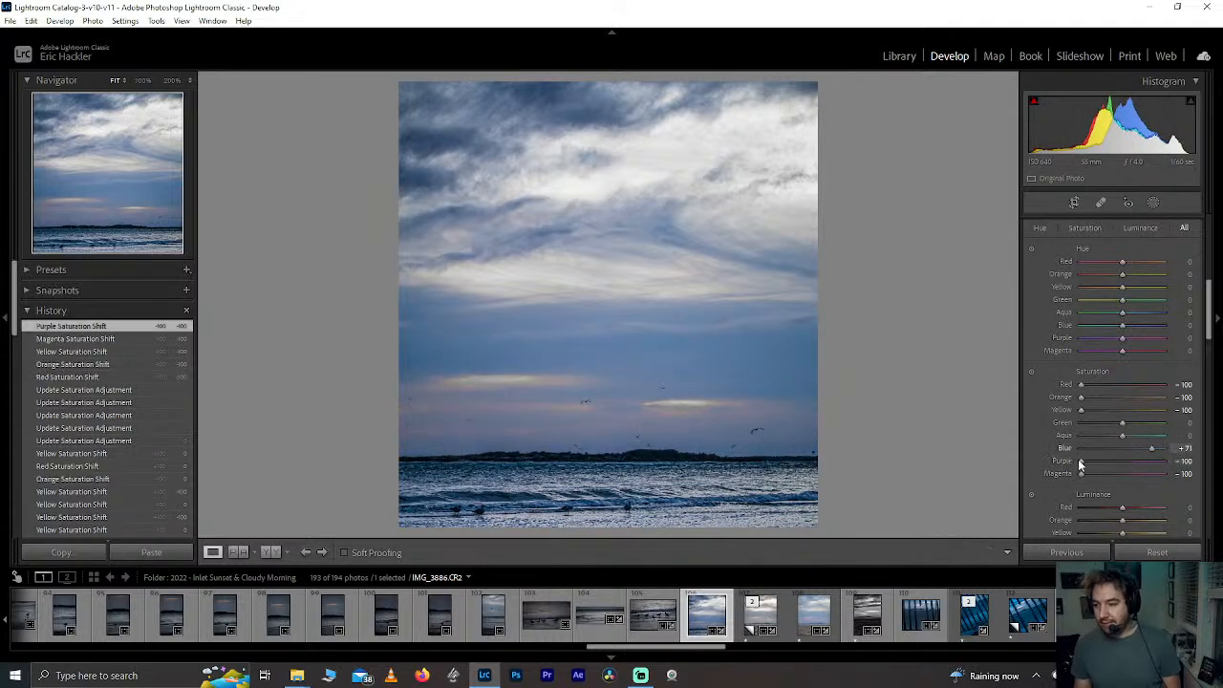
Step: Set the yellow Saturation to -95, then try the green Saturation at -100 and reset it to 0
double_click(1082, 408)
click(1082, 408)
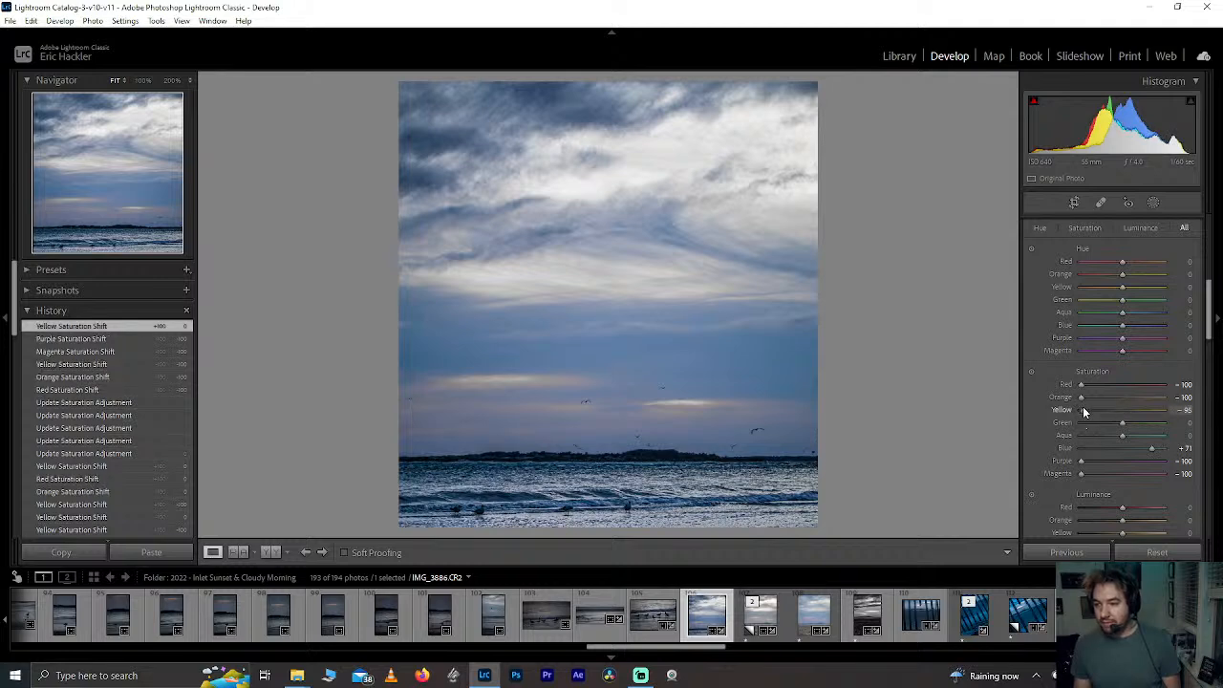
drag(1120, 422, 1080, 425)
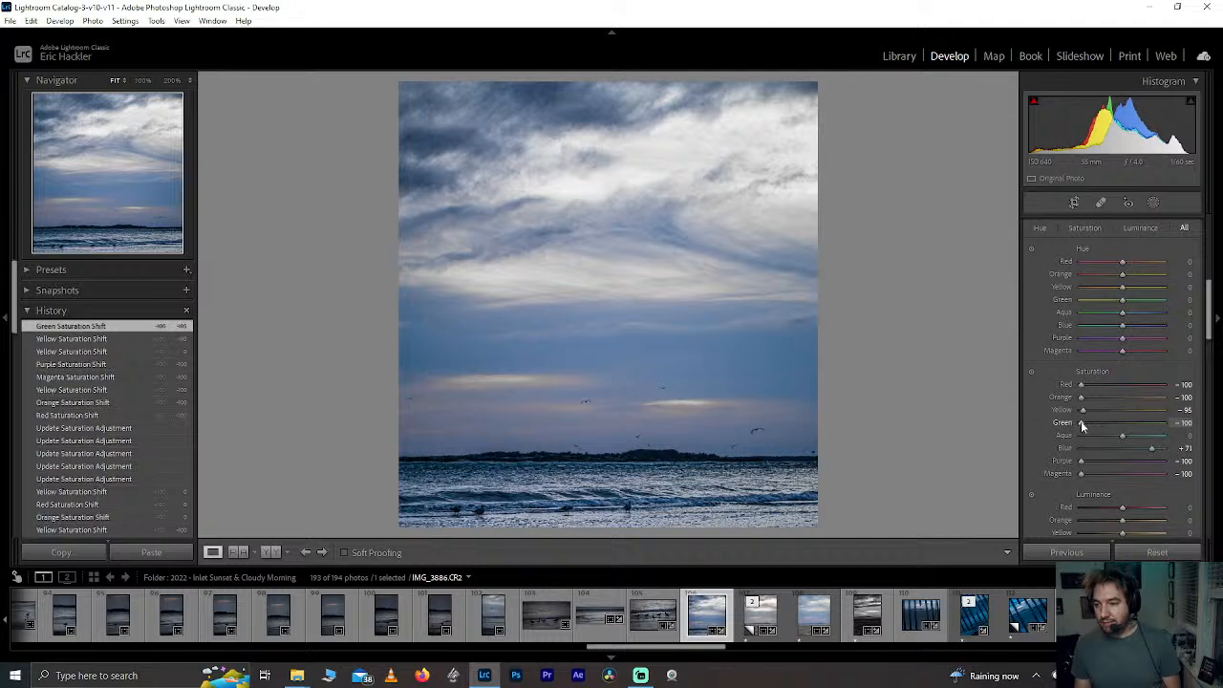
double_click(1082, 425)
Step: Brighten the purples and magentas in HSL with purple Luminance at +66 and magenta Luminance at +51
scroll(1037, 423, down, 3)
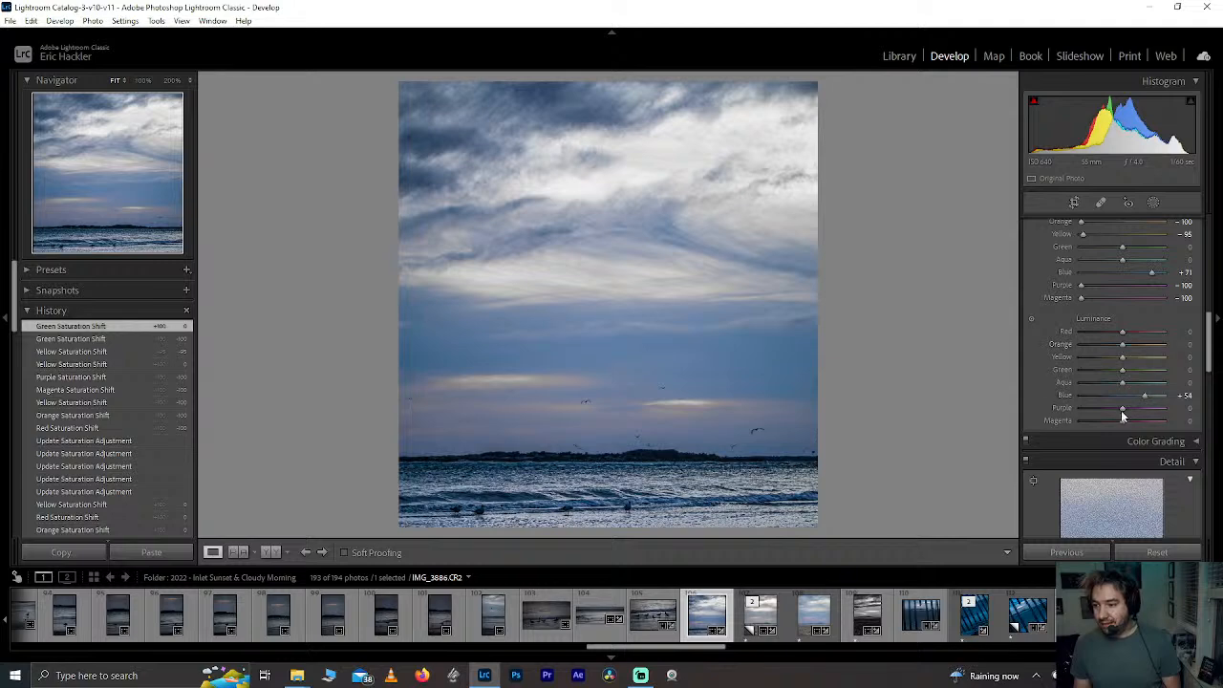
drag(1122, 408, 1160, 421)
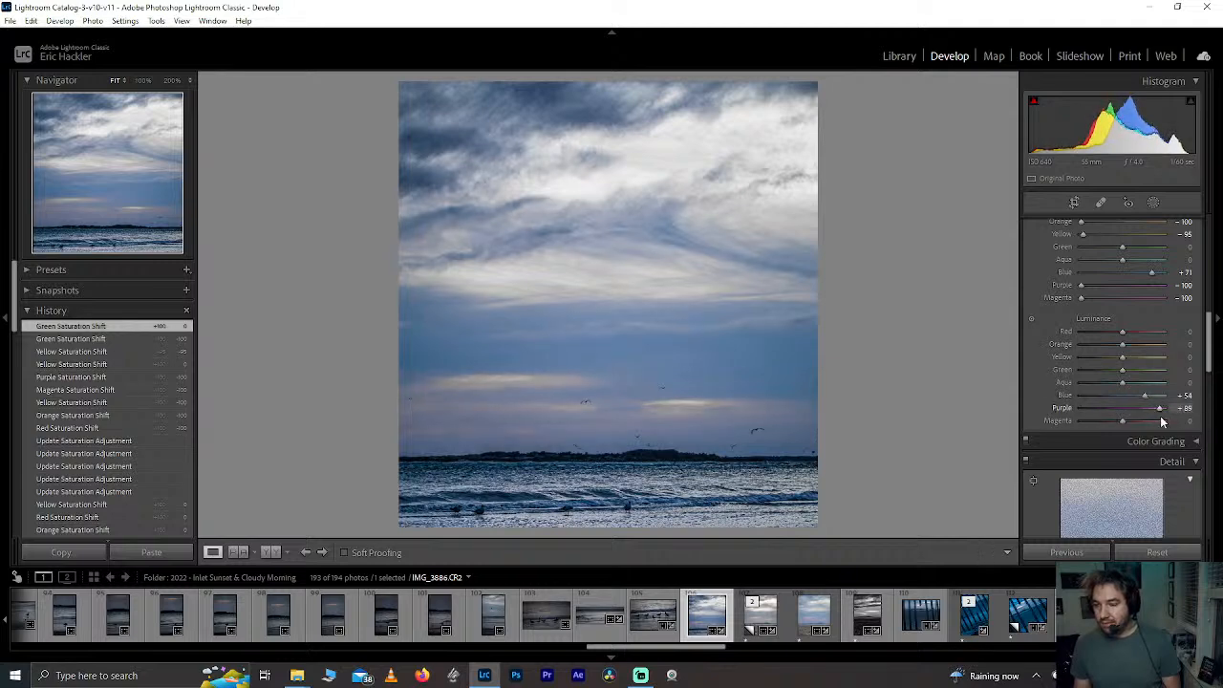
click(716, 350)
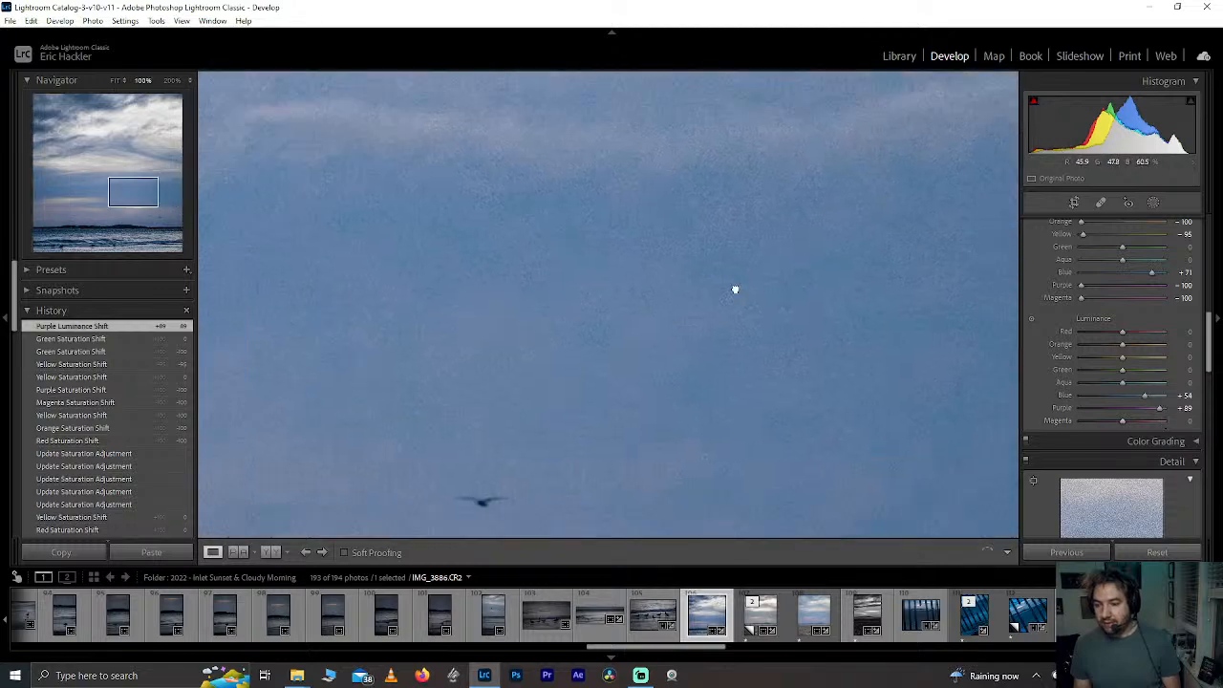
click(627, 263)
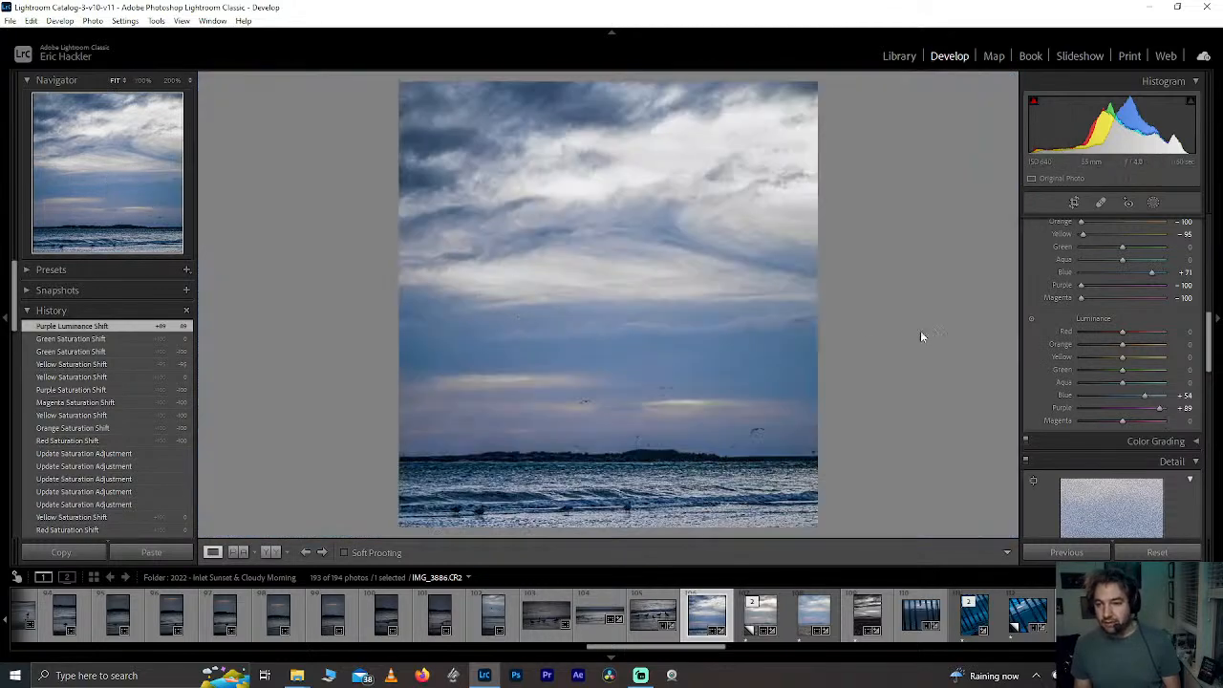
mouse_move(1161, 411)
mouse_down()
mouse_move(1023, 423)
mouse_move(1163, 421)
mouse_move(1149, 420)
mouse_up()
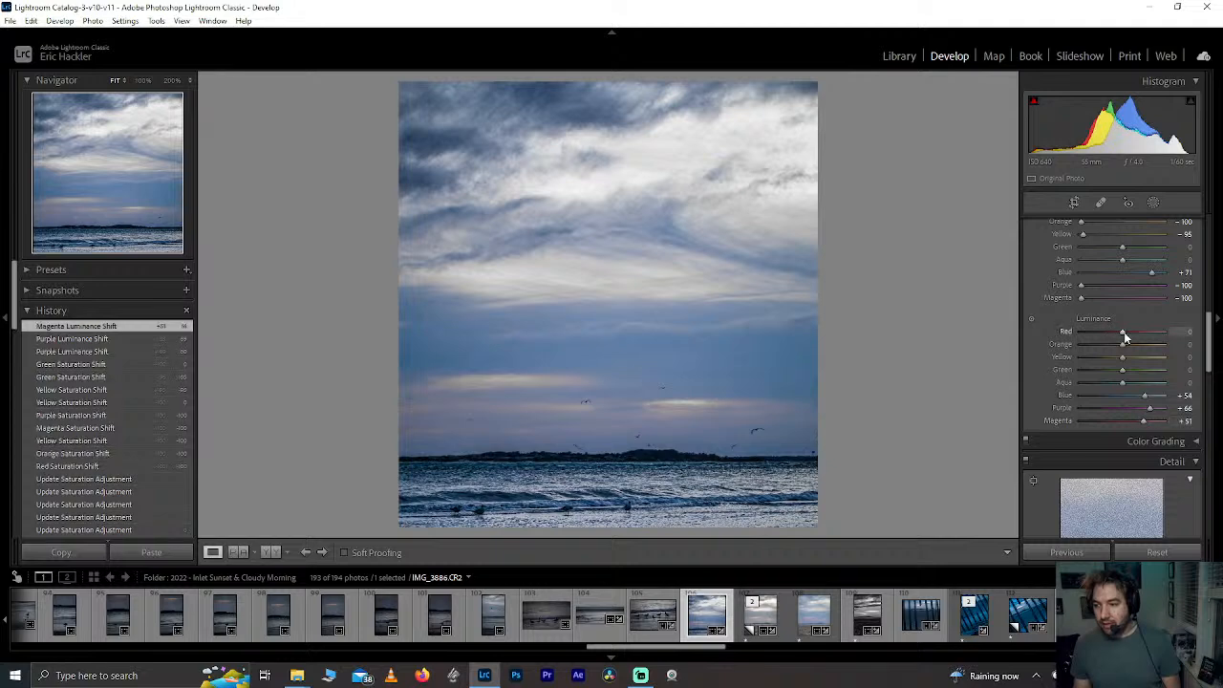
Step: Set the red Luminance to +57, the orange and yellow Luminance to +100, and the magenta Luminance to +83
drag(1123, 332, 1200, 357)
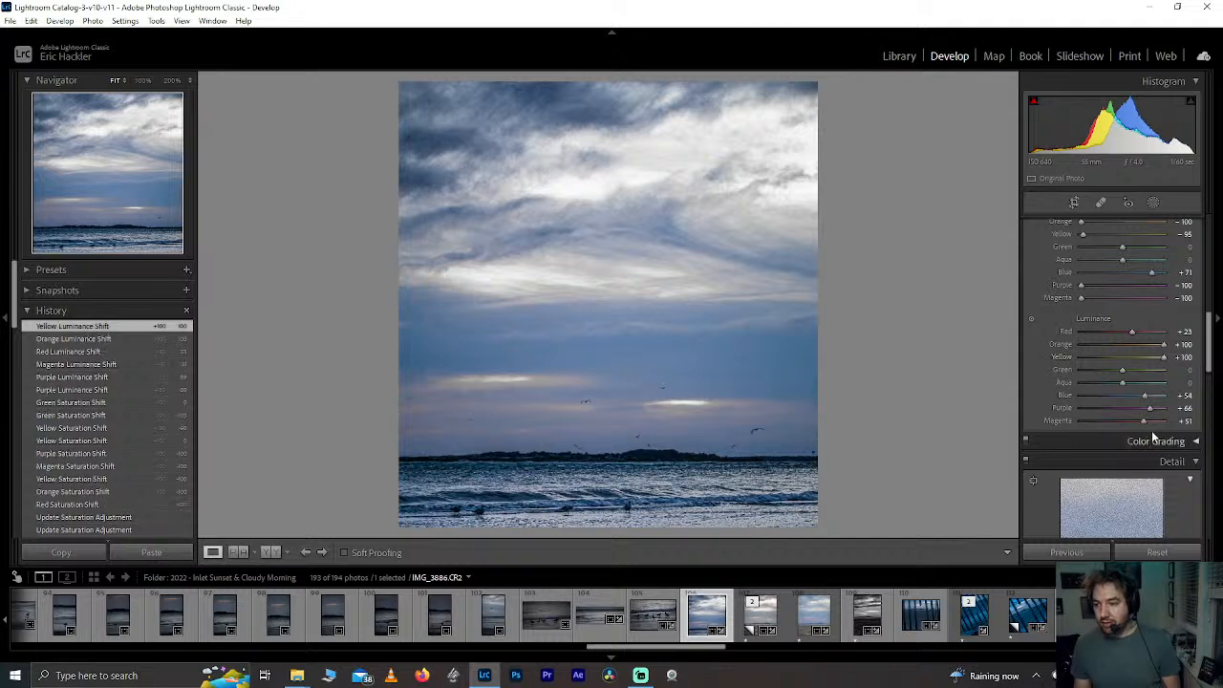
mouse_move(1132, 328)
mouse_down()
mouse_move(1028, 332)
mouse_move(1182, 331)
mouse_move(1147, 336)
mouse_up()
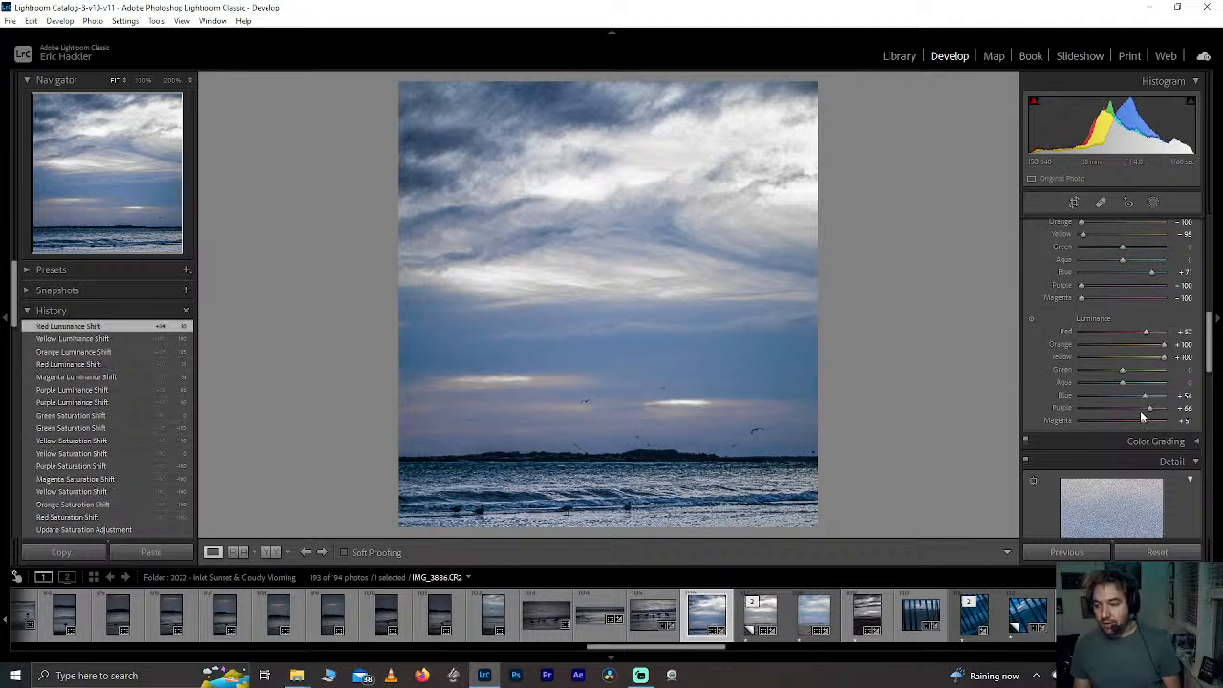
mouse_move(1146, 423)
mouse_down()
mouse_move(1181, 423)
mouse_move(1157, 421)
mouse_up()
click(660, 392)
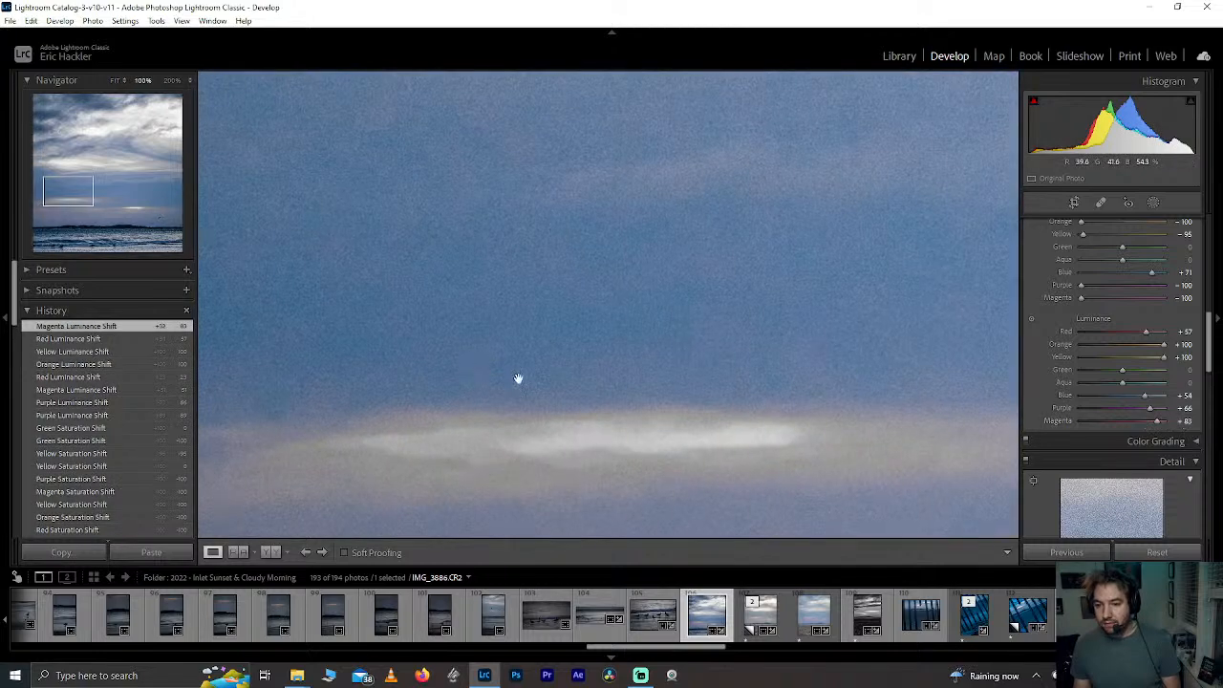
drag(519, 376, 546, 191)
click(554, 231)
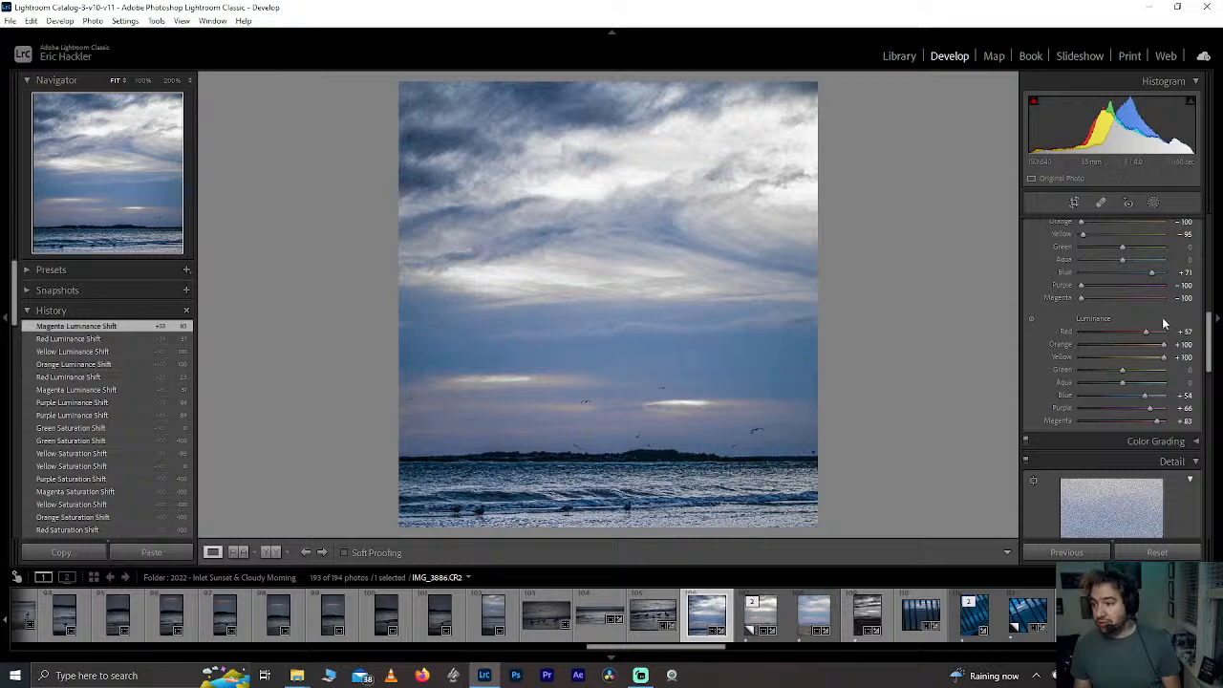
scroll(1211, 334, down, 5)
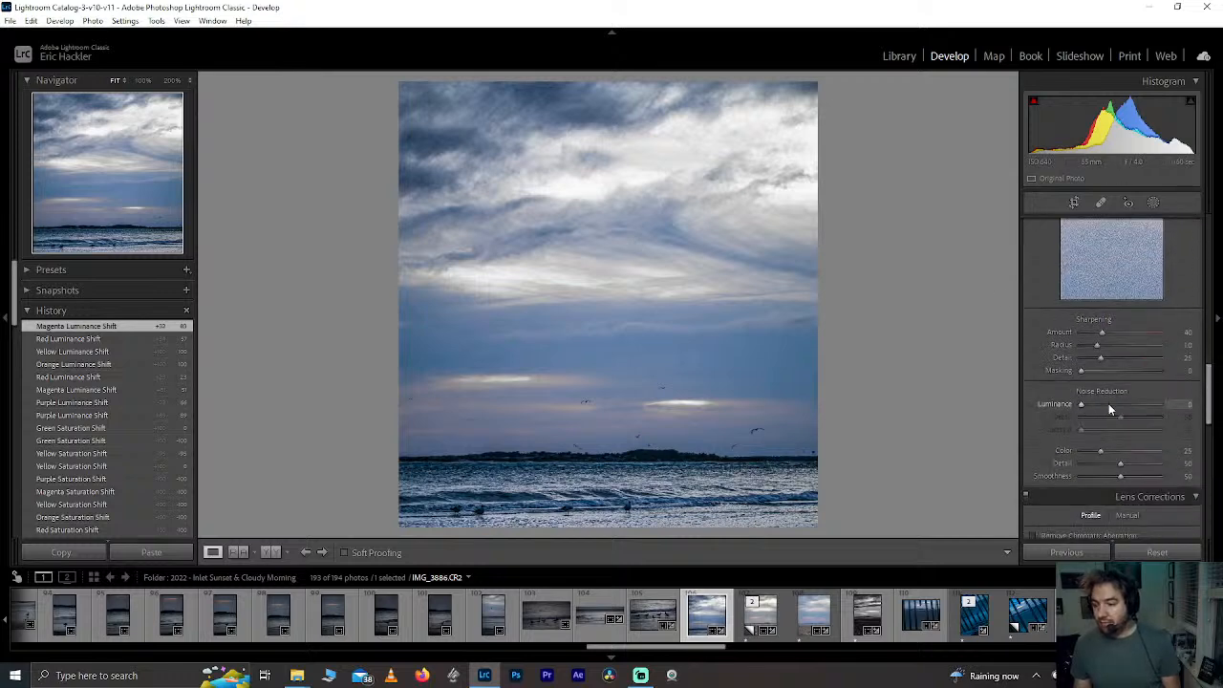
drag(1210, 398, 1210, 244)
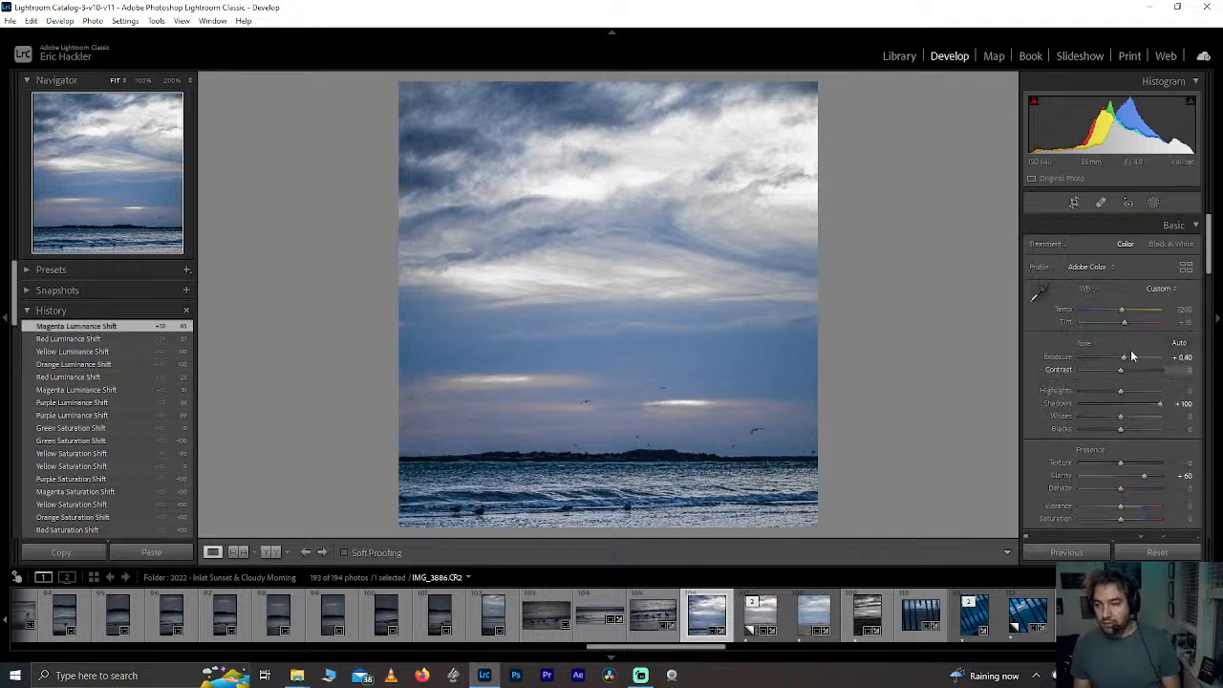
click(1152, 202)
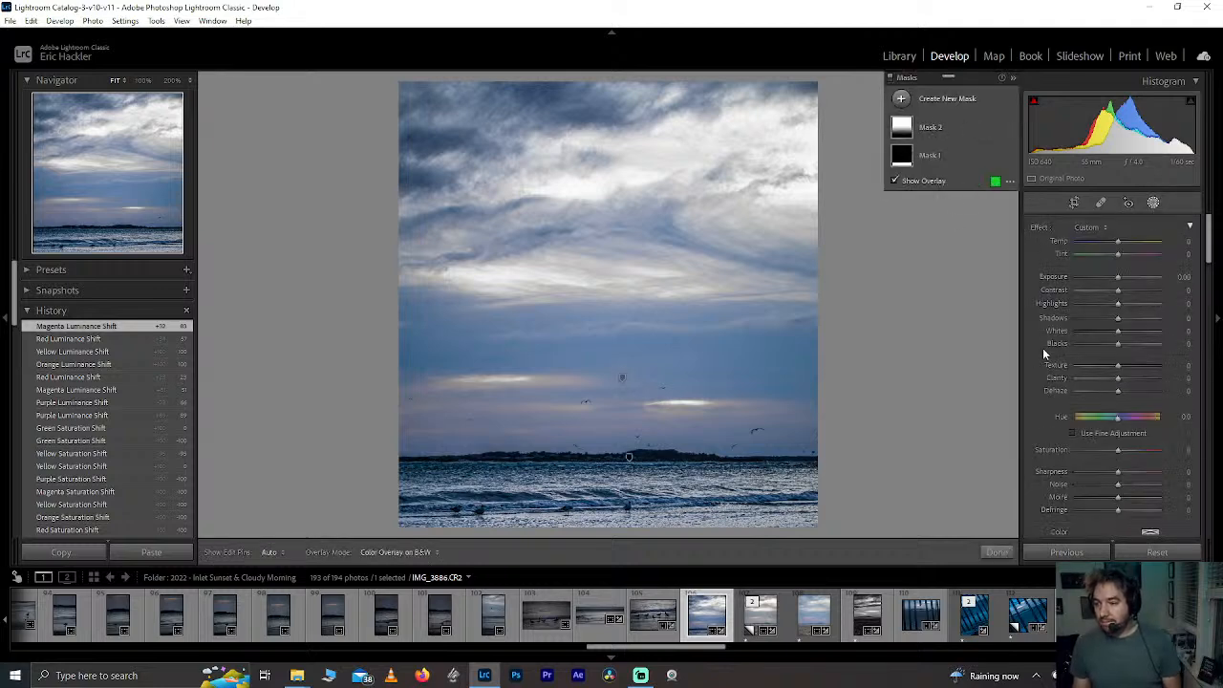
click(996, 552)
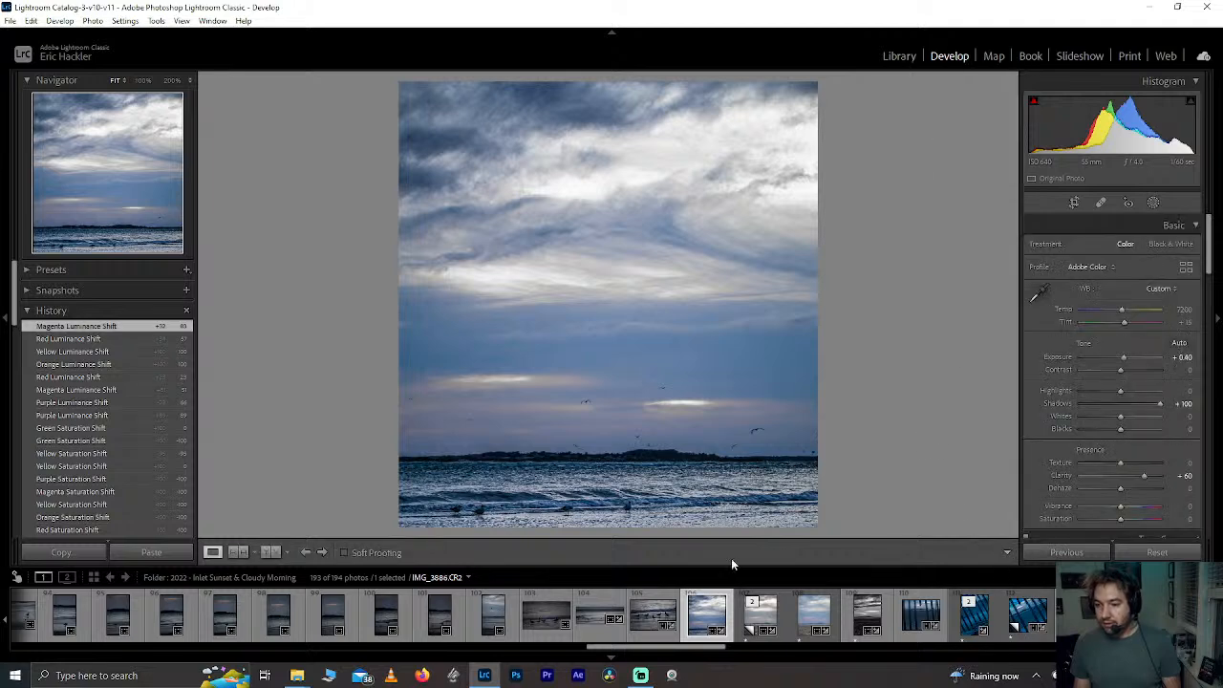
Step: Send the edited photo IMG_3886.CR2 to Adobe Photoshop 2022 for further editing
right_click(707, 623)
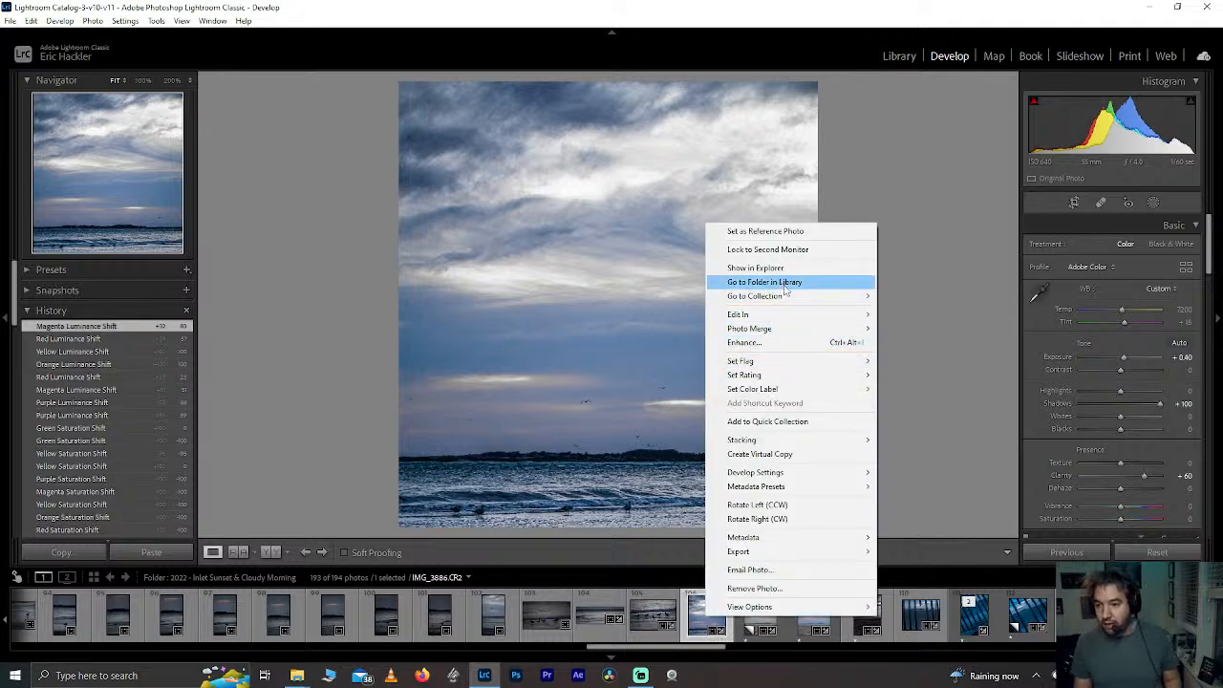
mouse_move(826, 320)
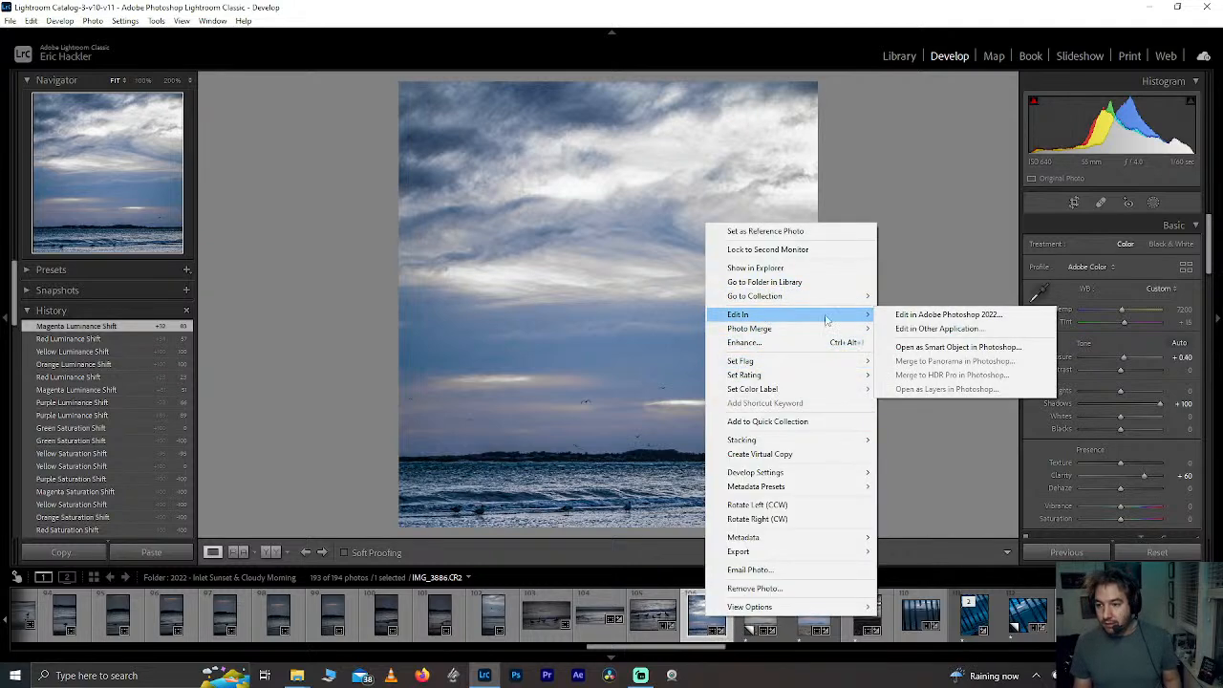
click(943, 315)
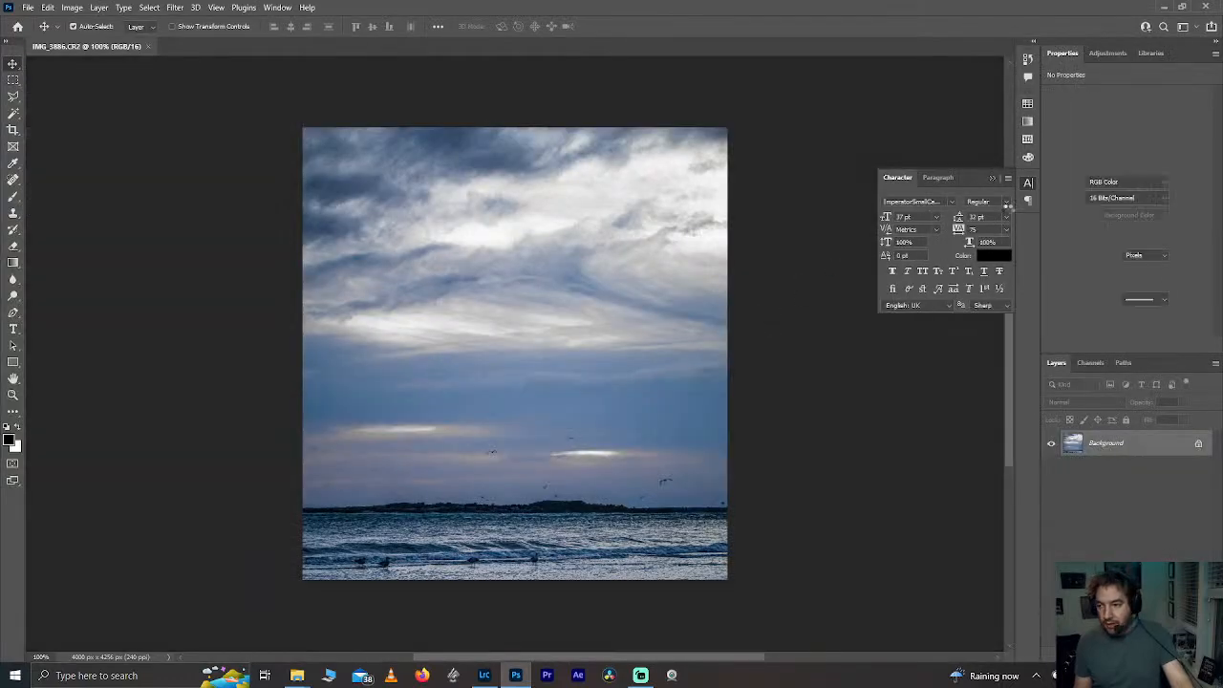
Step: Collapse the Character settings and unlock the Background layer into a regular editable layer
click(1028, 186)
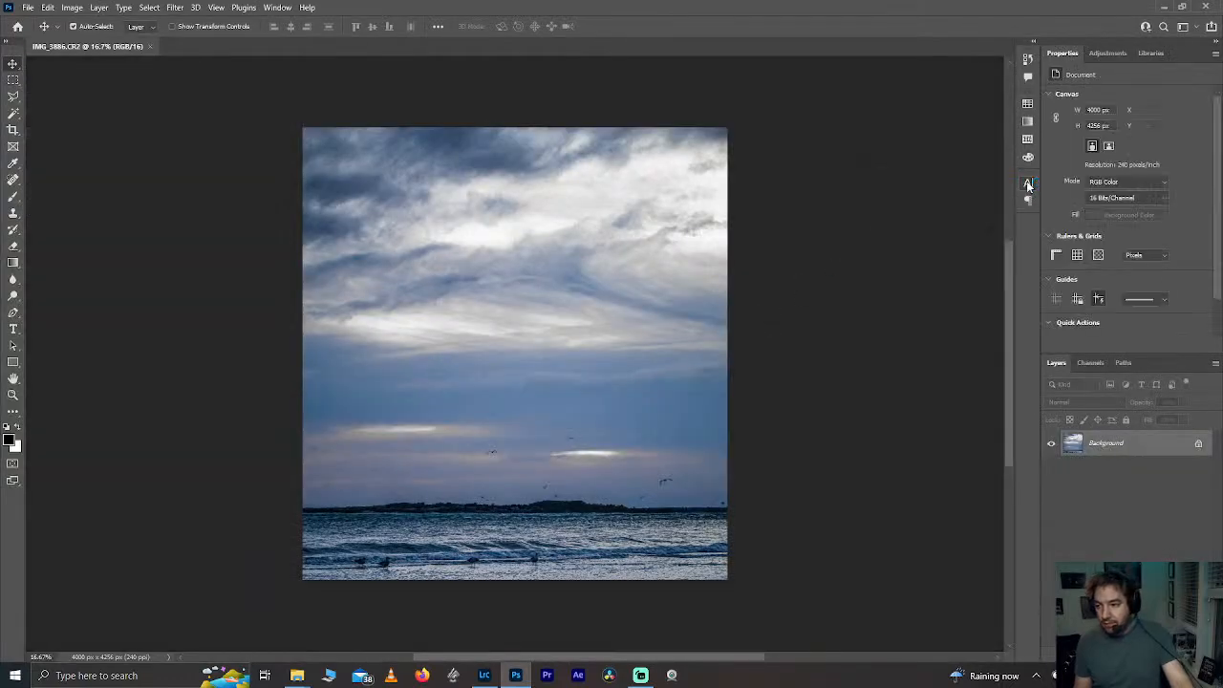
click(1198, 442)
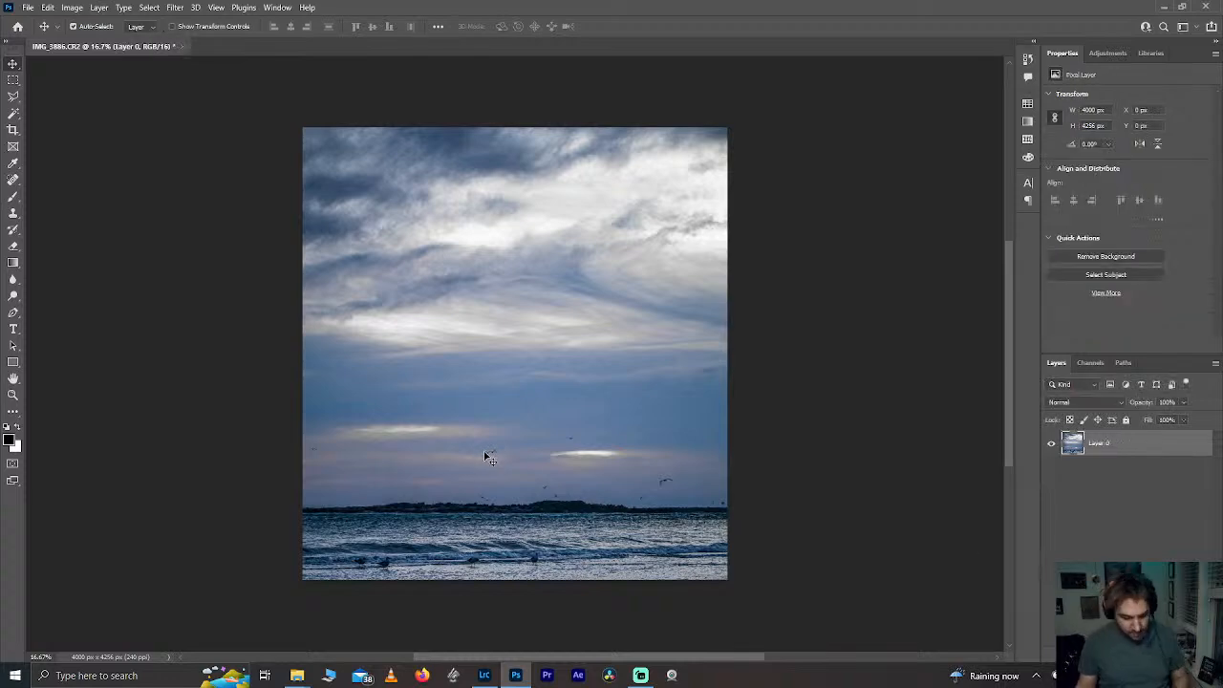
scroll(487, 457, up, 5)
scroll(487, 457, up, 8)
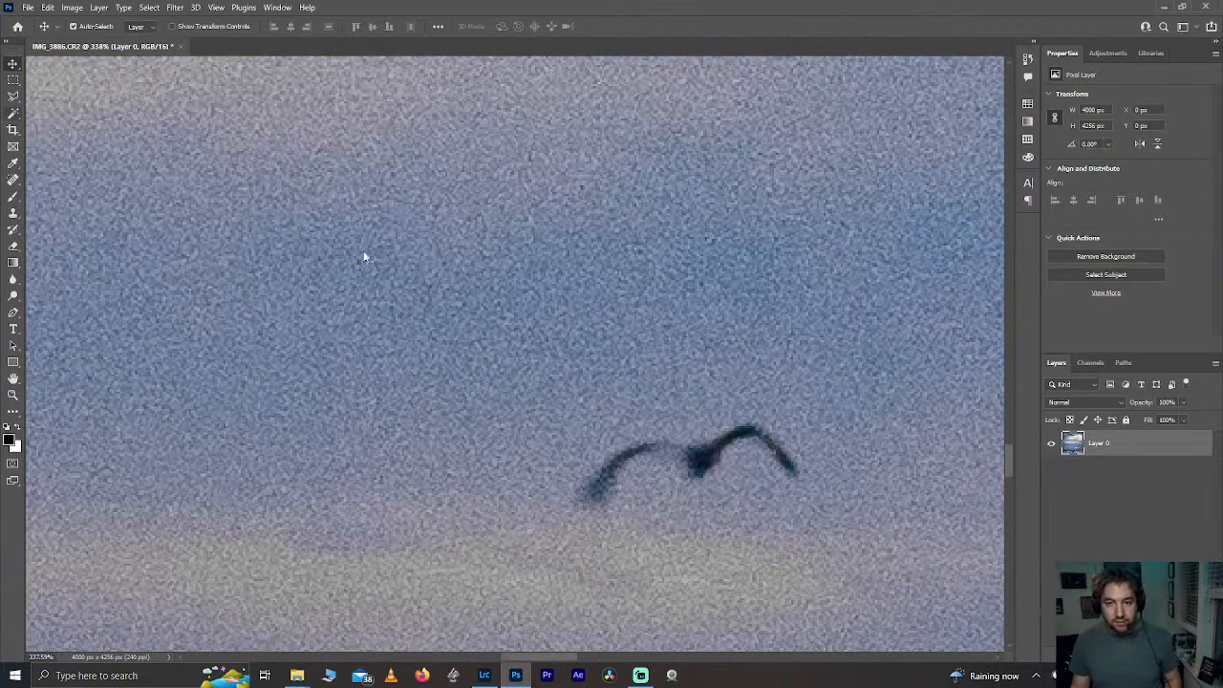
Step: Try to select the flying bird with the Magic Wand, adding its left wing to the body, and clear the selection
key(w)
key(shift+w)
click(704, 463)
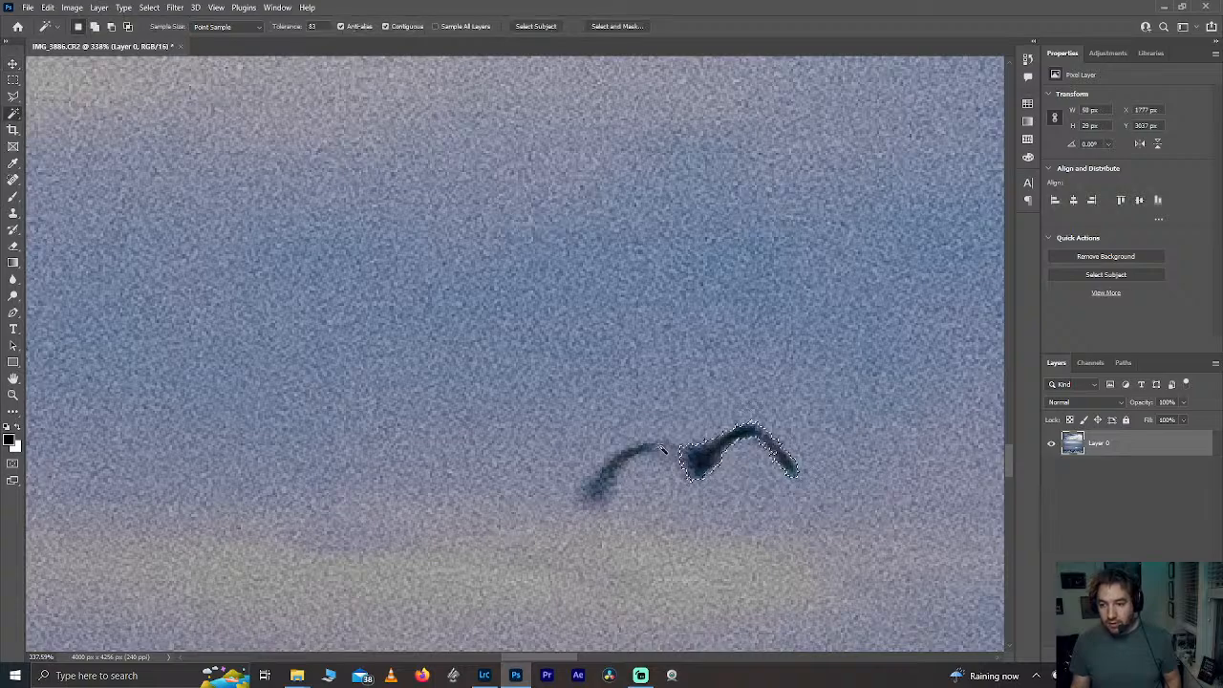
shift+click(638, 458)
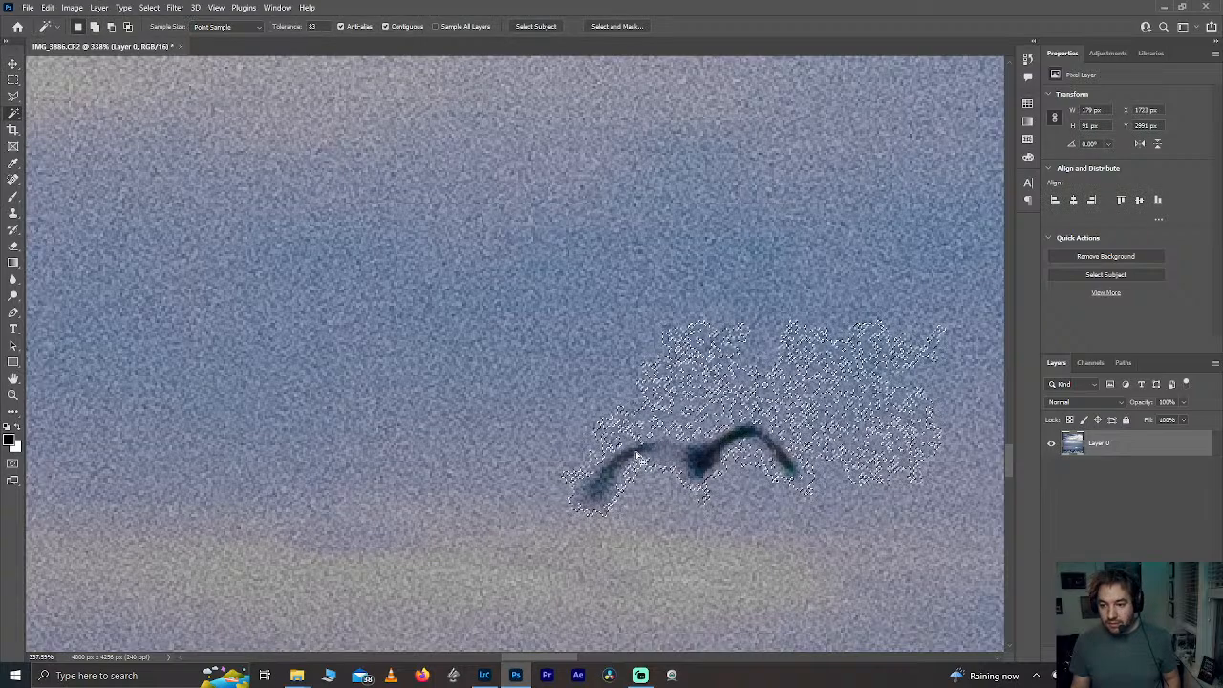
key(ctrl+z)
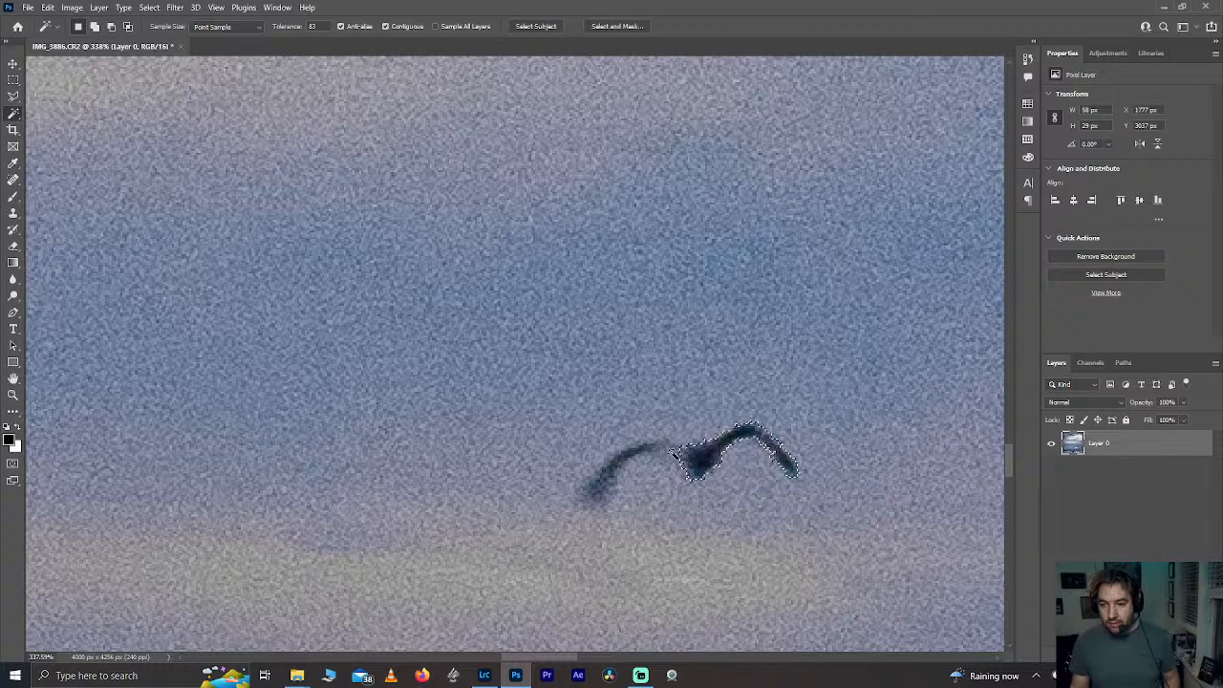
key(ctrl+d)
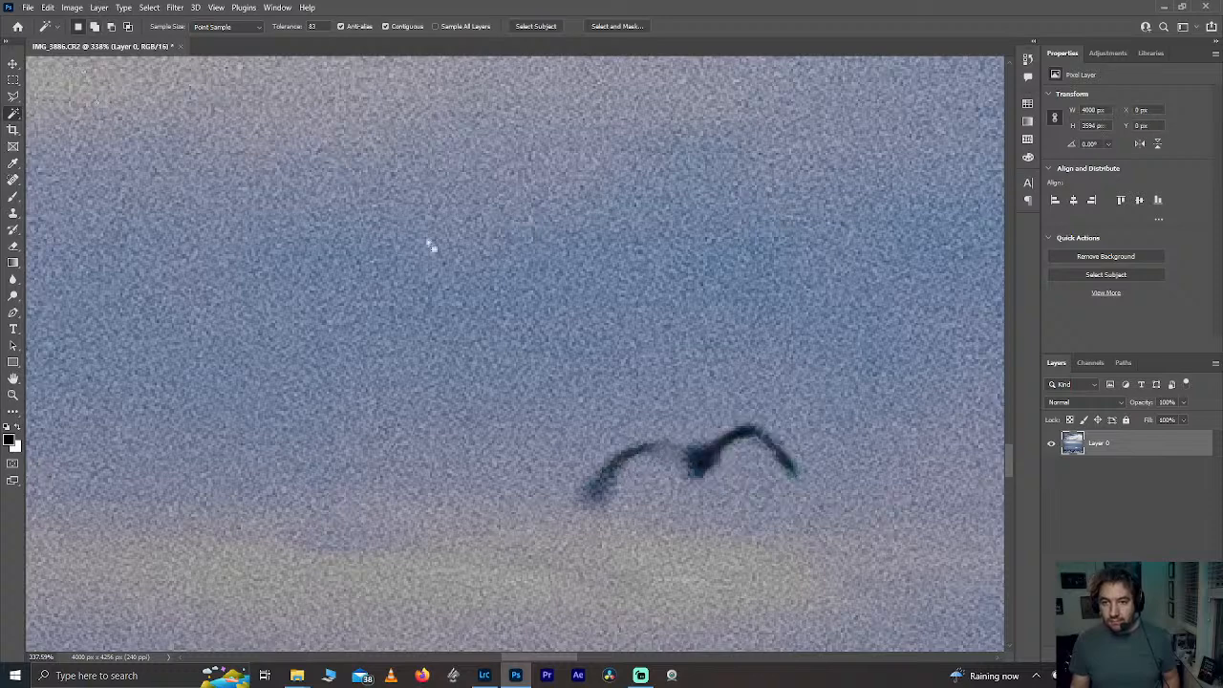
Step: Try to select the bird's dark body with the Magic Wand tolerance set to 10
drag(290, 30, 239, 30)
click(694, 455)
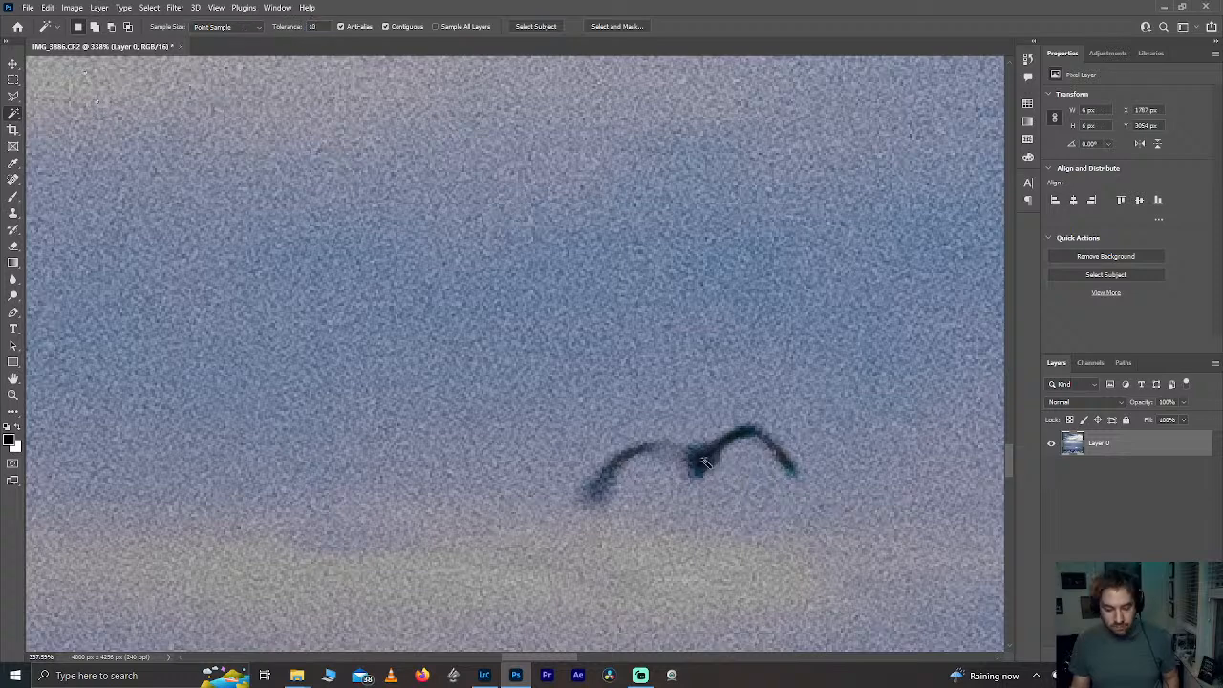
click(699, 465)
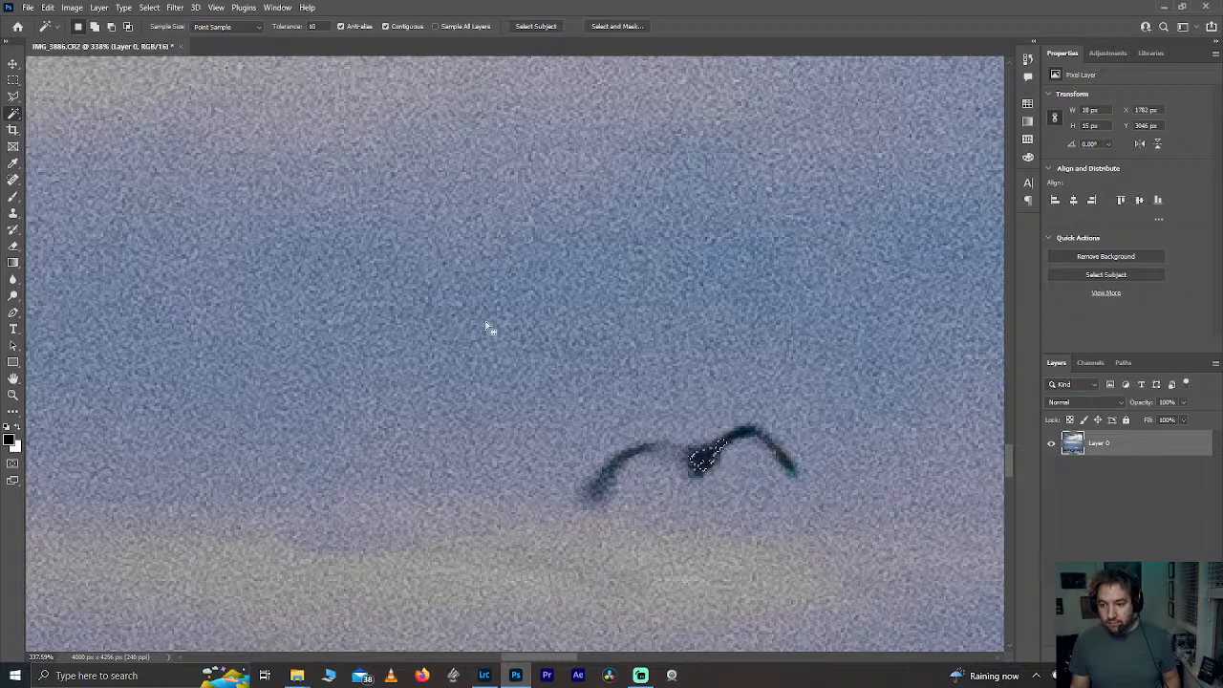
Step: Select the bird's body and right wing at Magic Wand tolerance 58, and add the left wing at tolerance 45
click(312, 26)
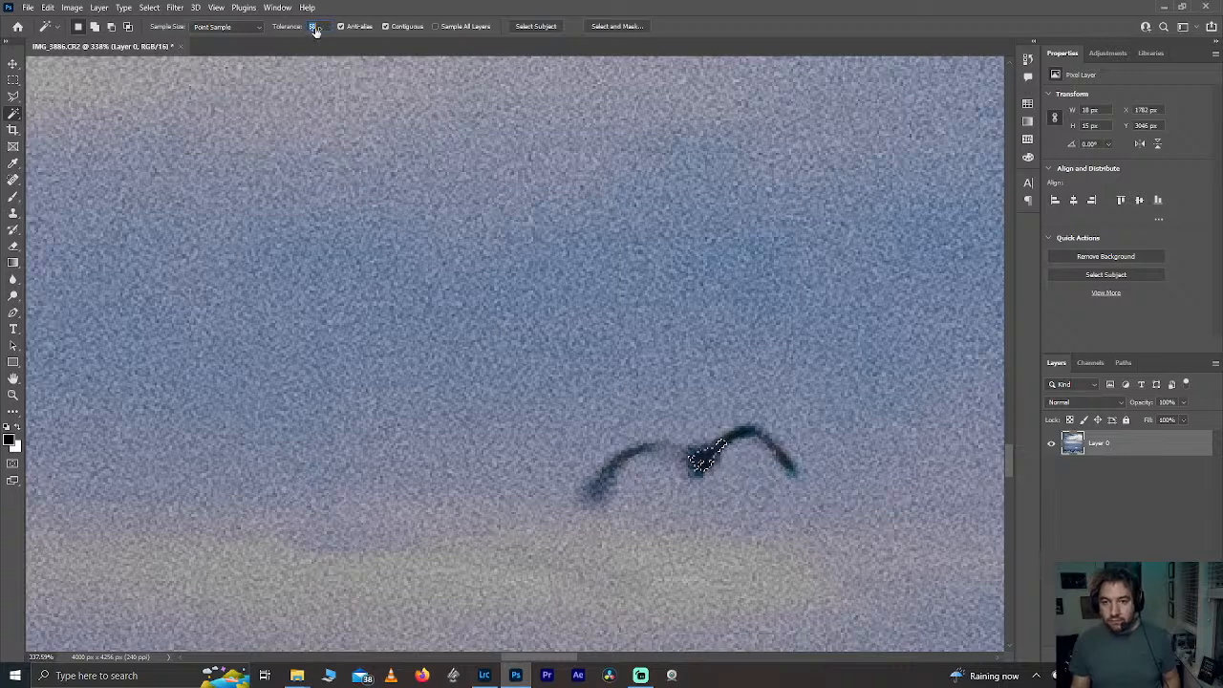
text(58)
key(ctrl+d)
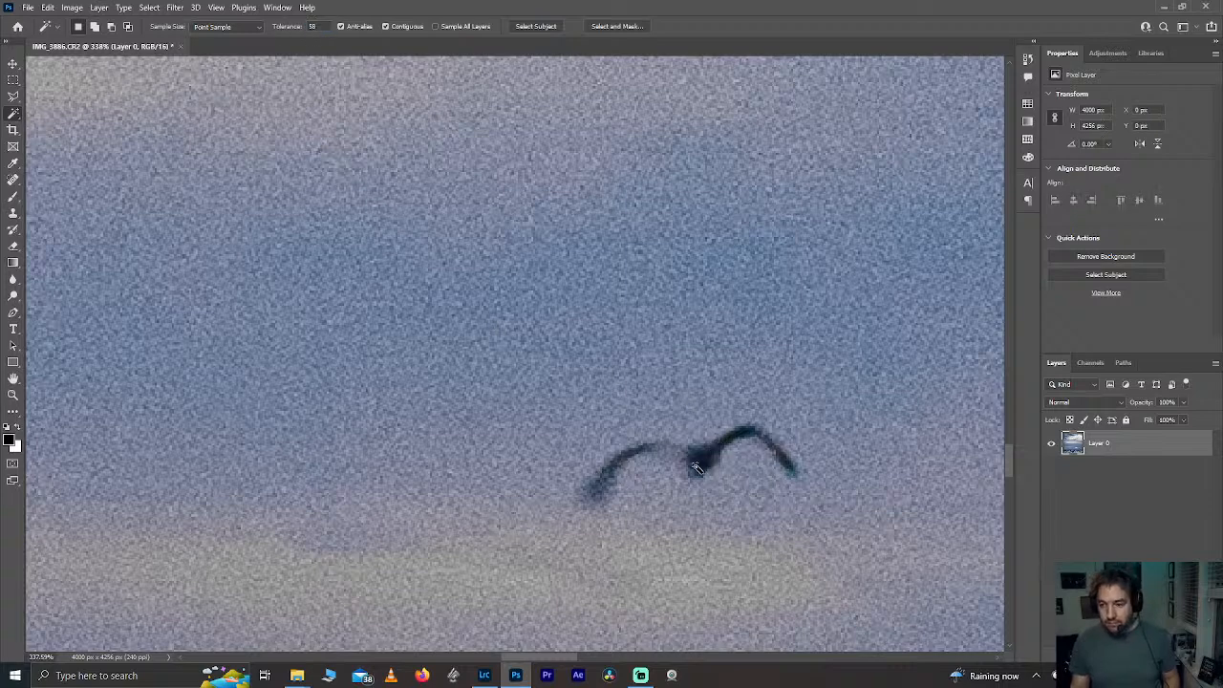
click(695, 467)
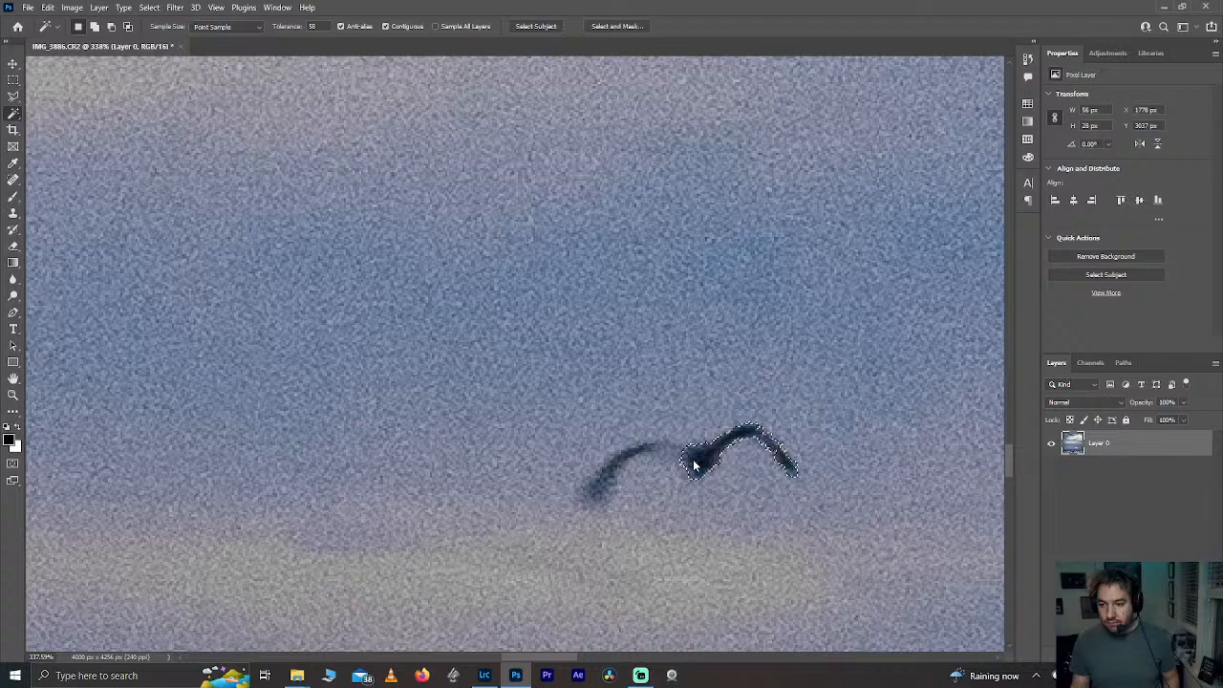
shift+click(600, 488)
key(ctrl+z)
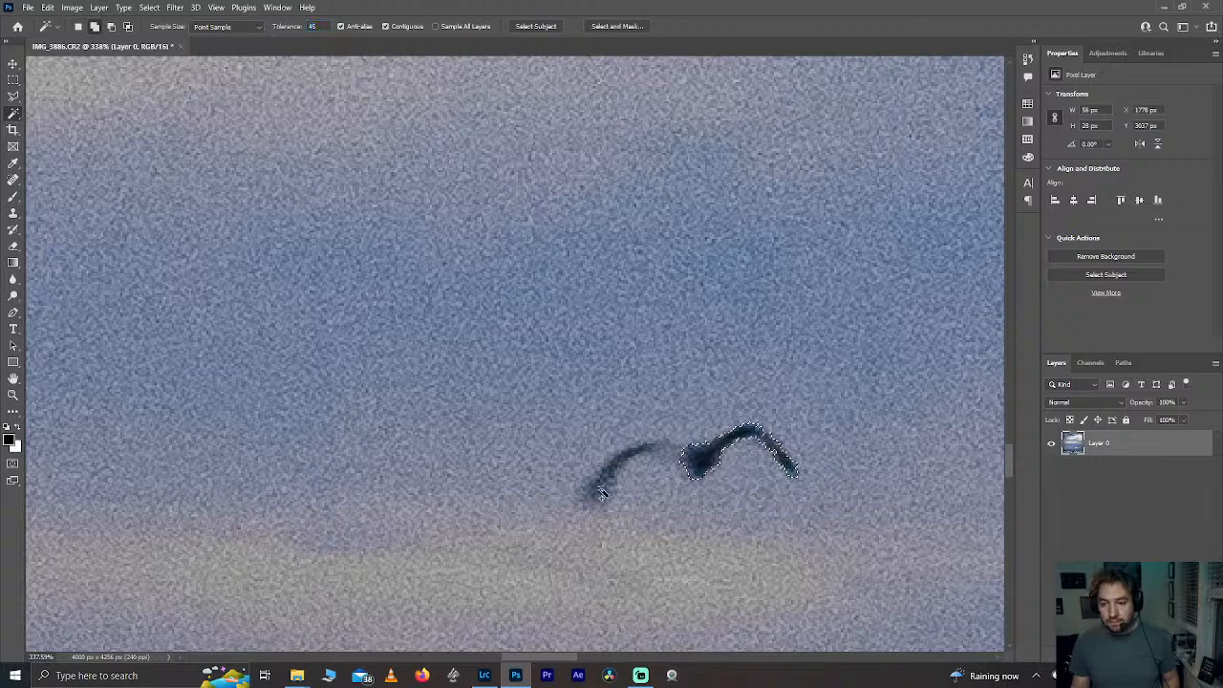
shift+click(602, 495)
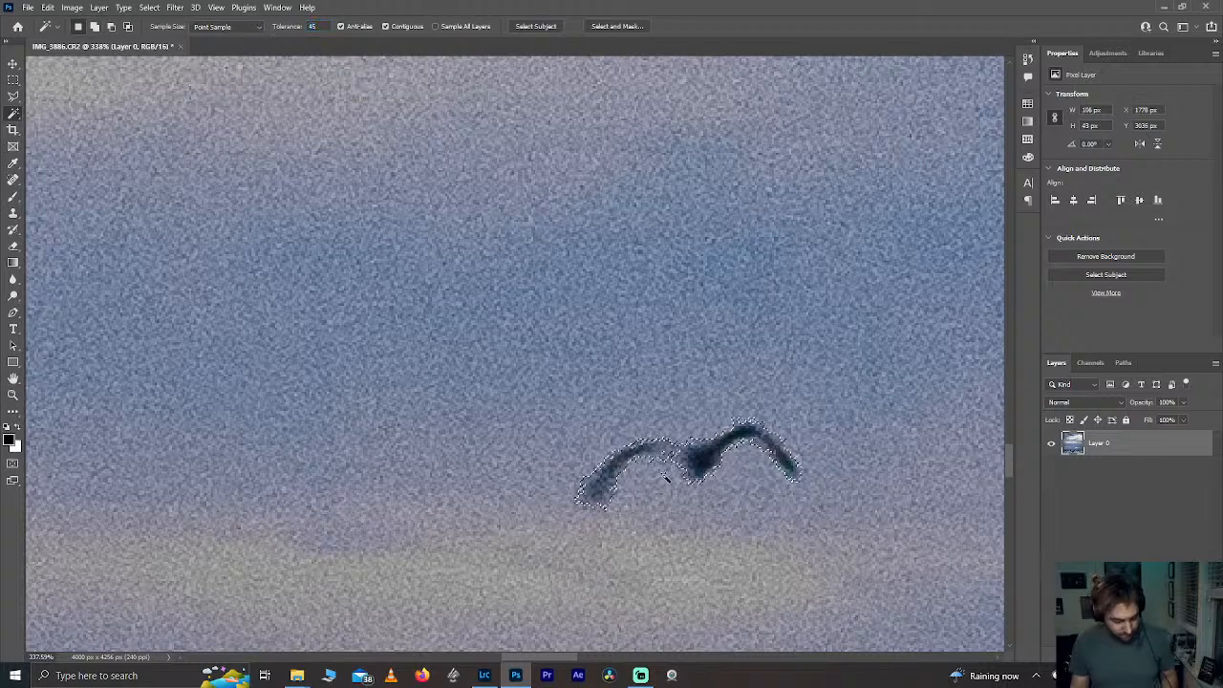
Step: Copy the selected bird onto its own layer and briefly hide Layer 0 to check the cutout
key(ctrl+j)
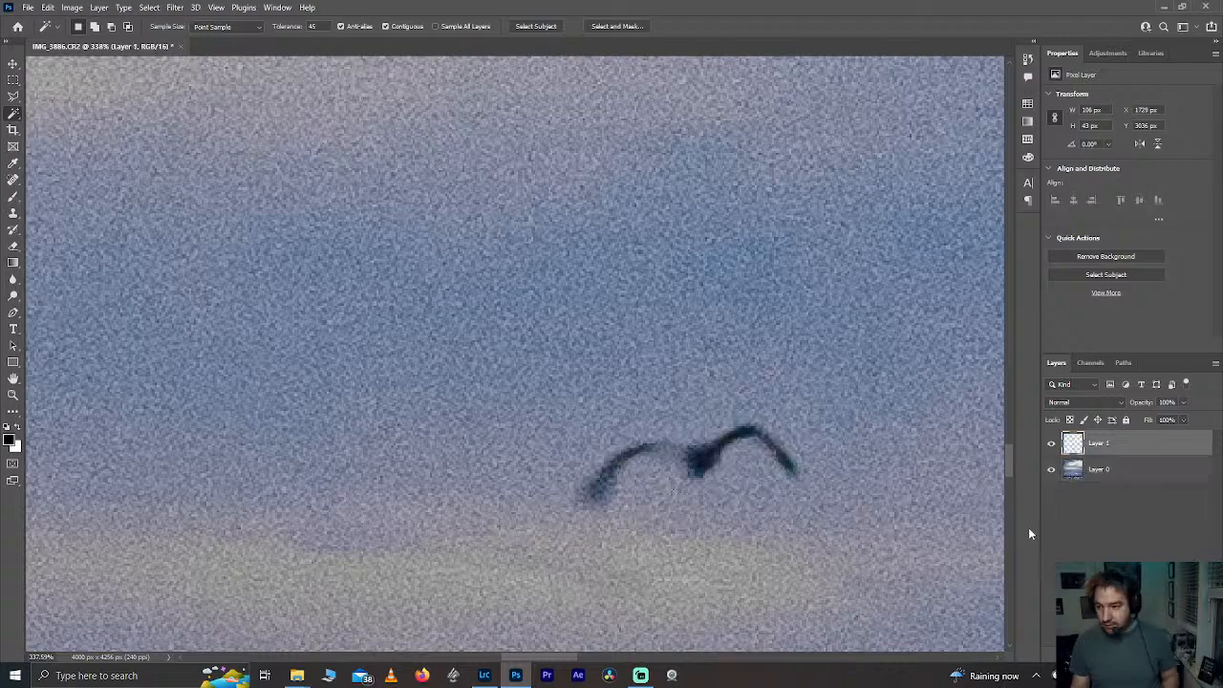
click(1051, 469)
click(1051, 469)
Step: On Layer 0, select the body and both wings of the bird gliding low above the treeline with the Magic Wand
scroll(906, 481, down, 3)
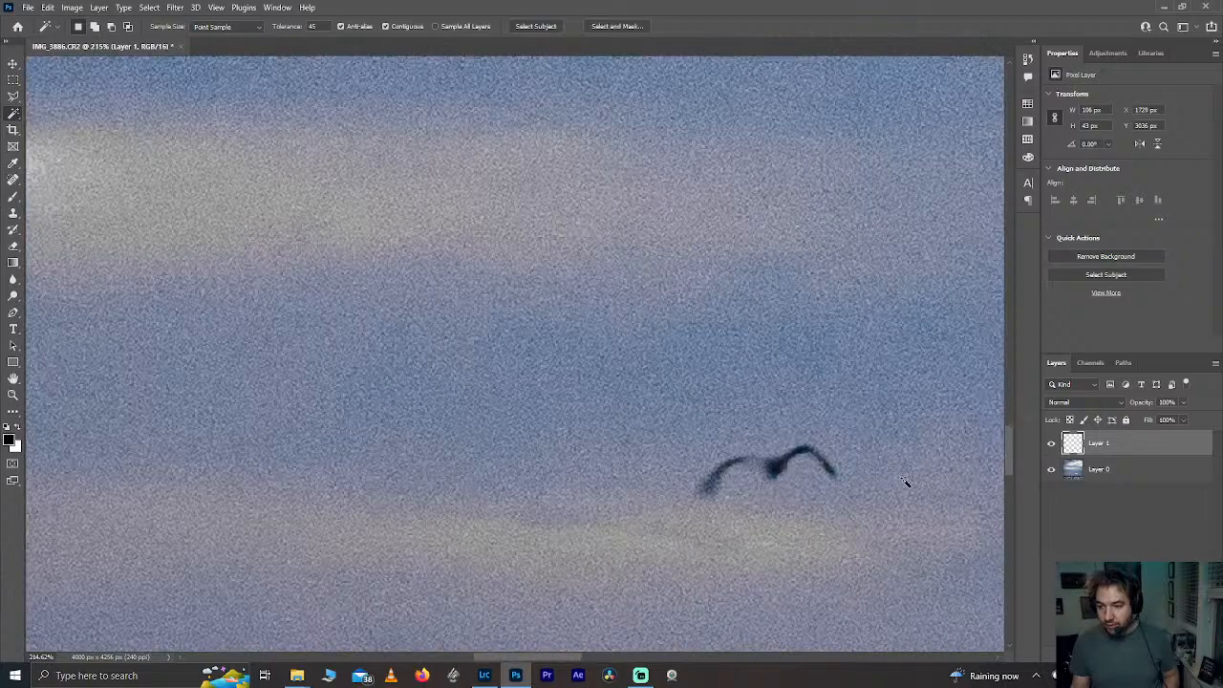
scroll(905, 482, down, 8)
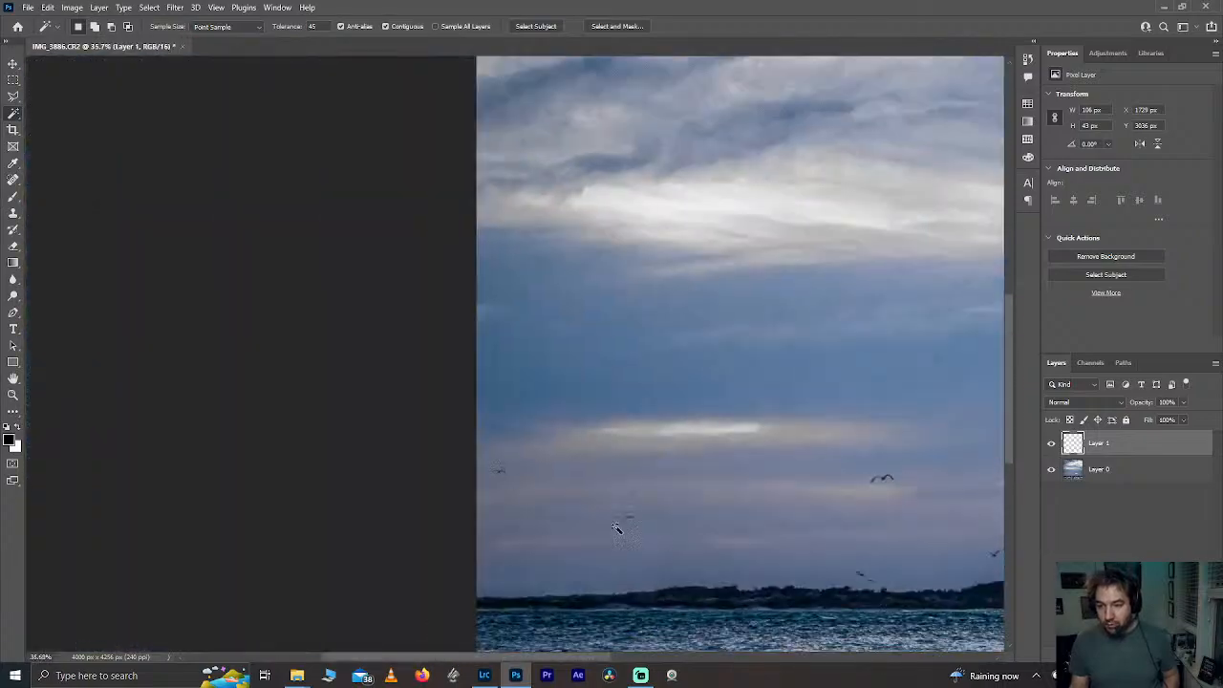
scroll(857, 577, up, 10)
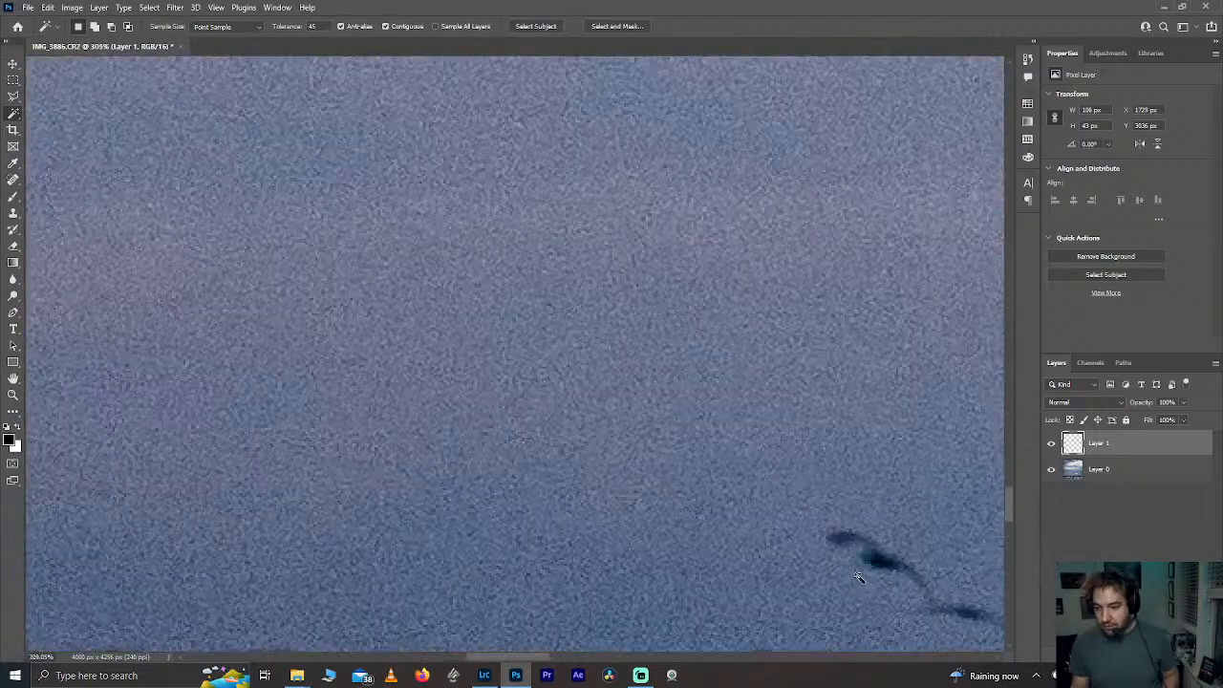
scroll(857, 494, right, 4)
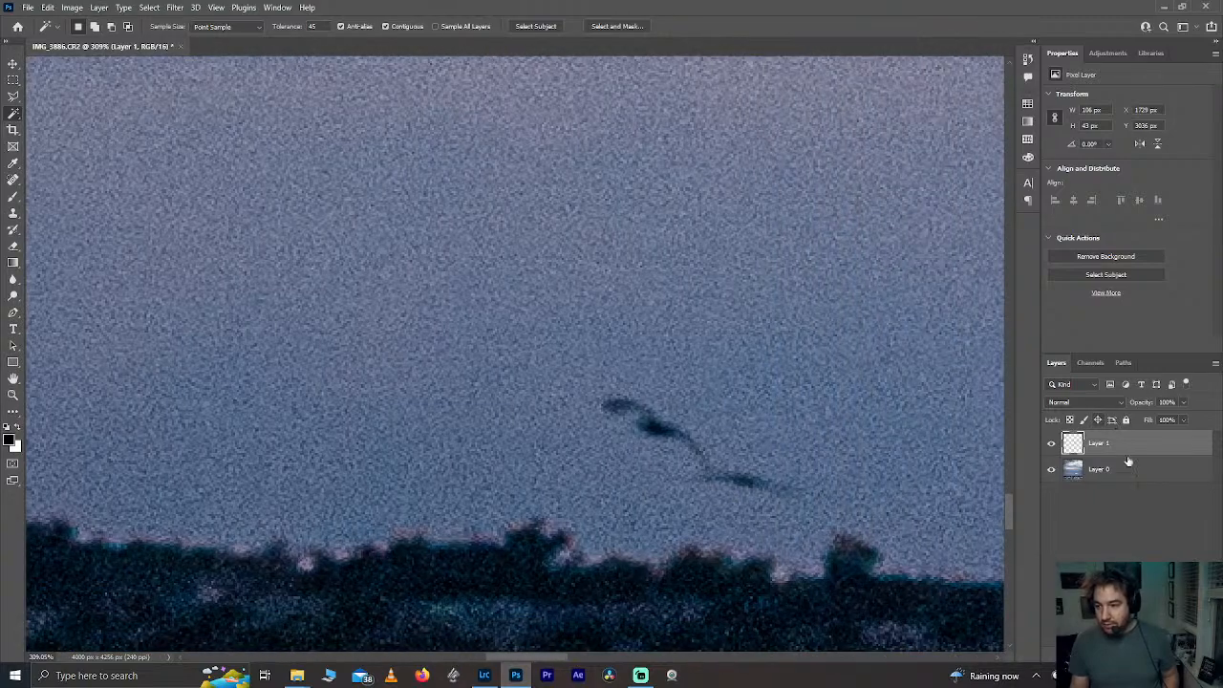
click(1128, 473)
click(649, 432)
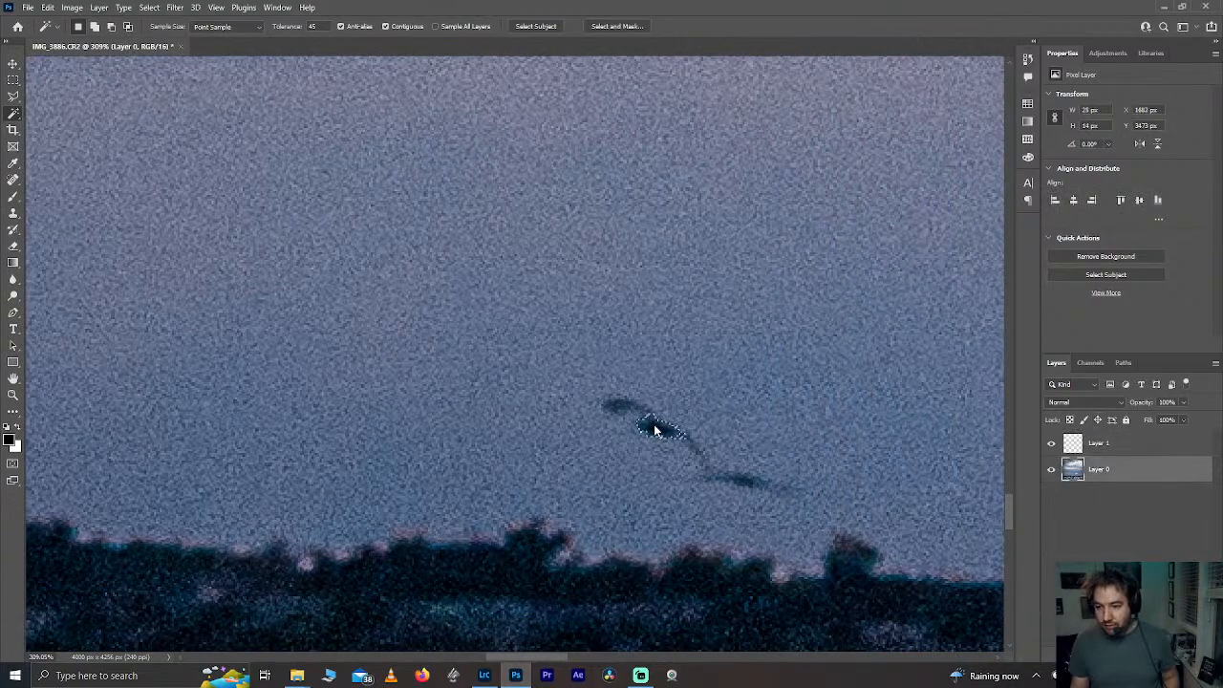
scroll(640, 422, up, 15)
scroll(640, 422, down, 20)
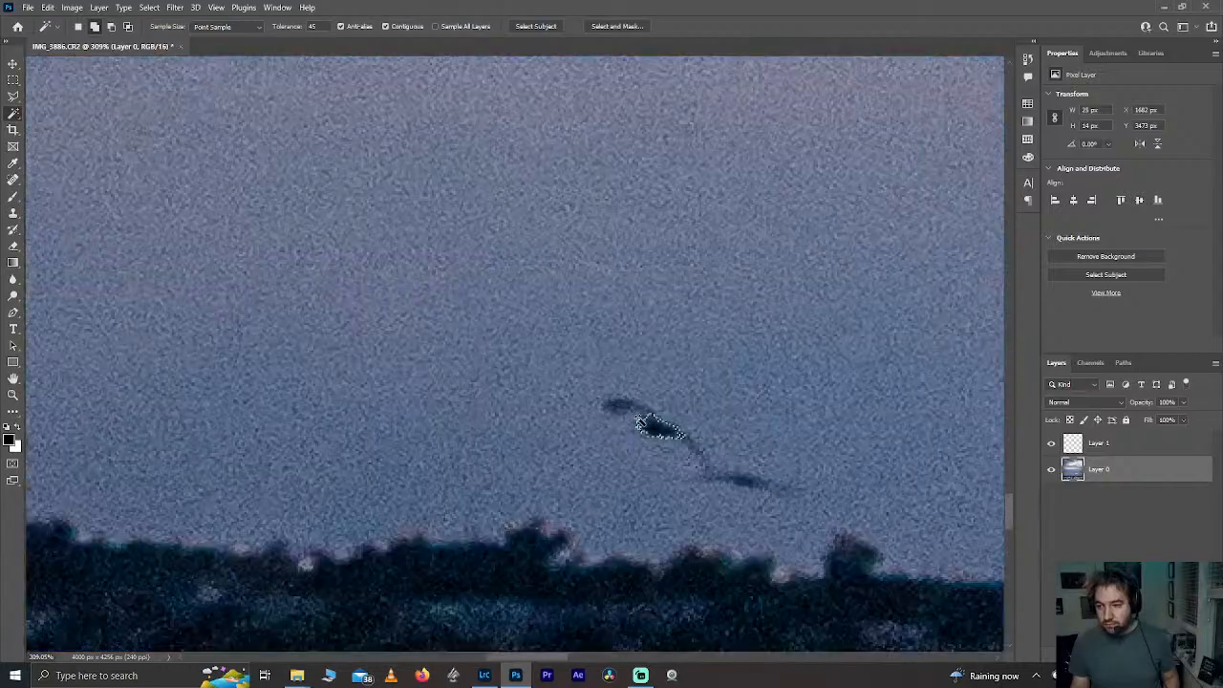
scroll(640, 422, up, 7)
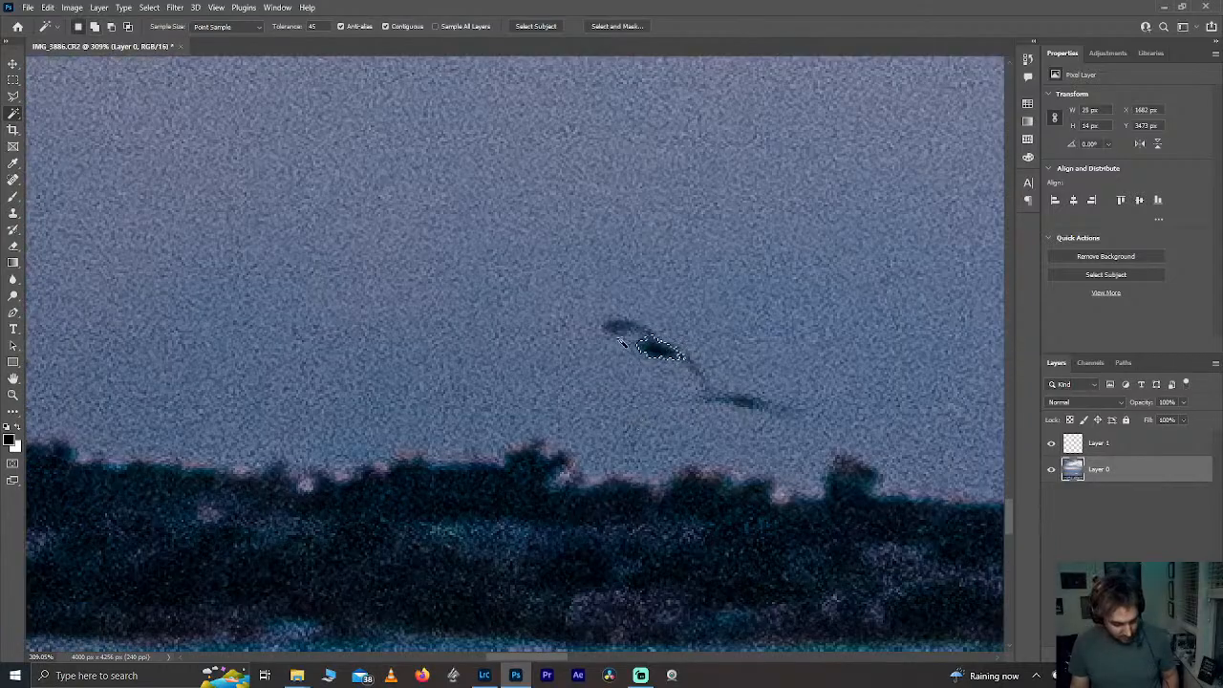
scroll(622, 342, up, 8)
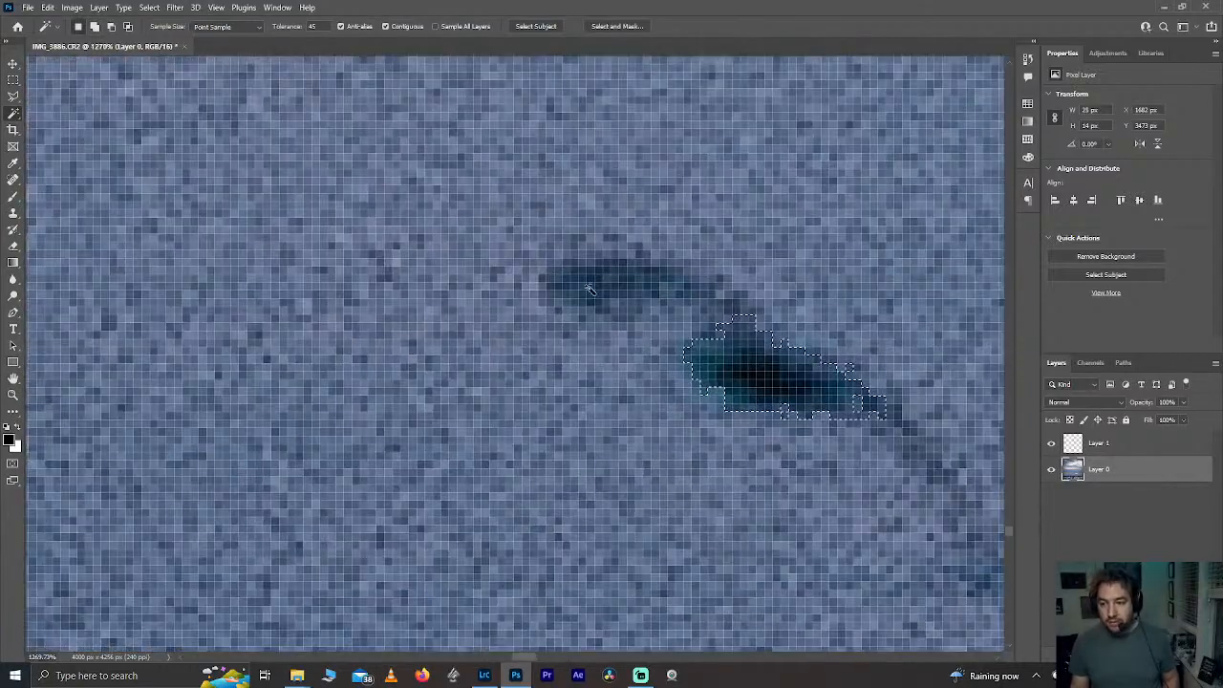
scroll(590, 289, down, 5)
click(589, 291)
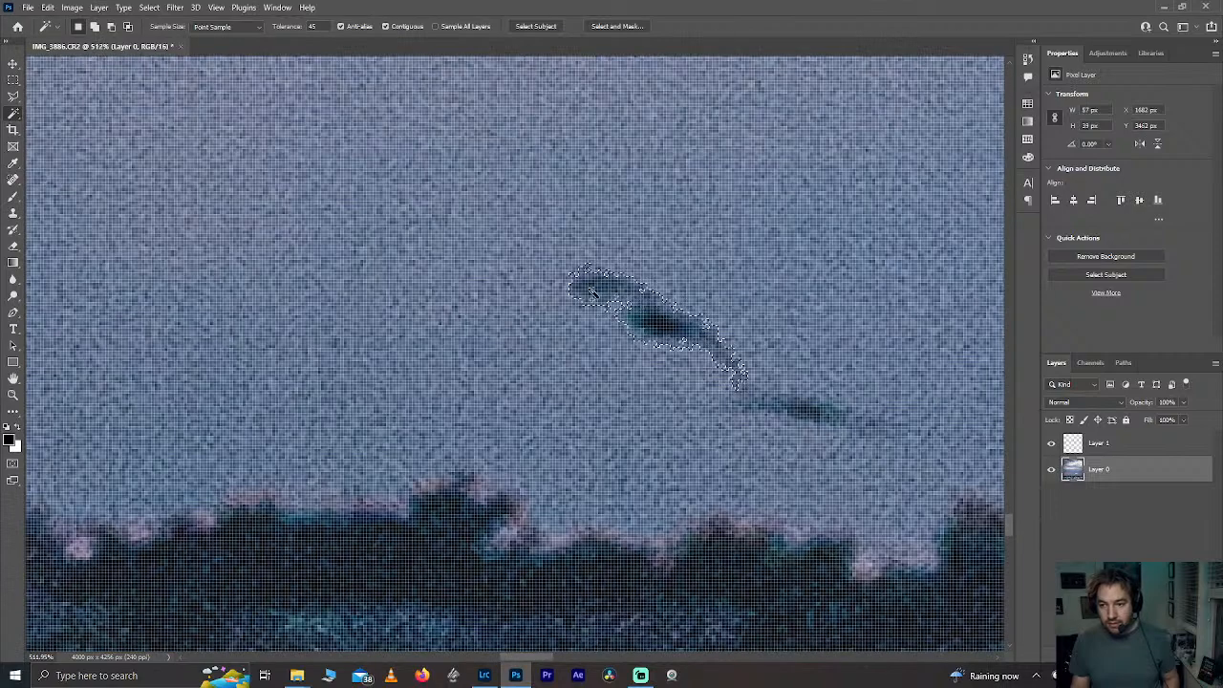
shift+click(807, 413)
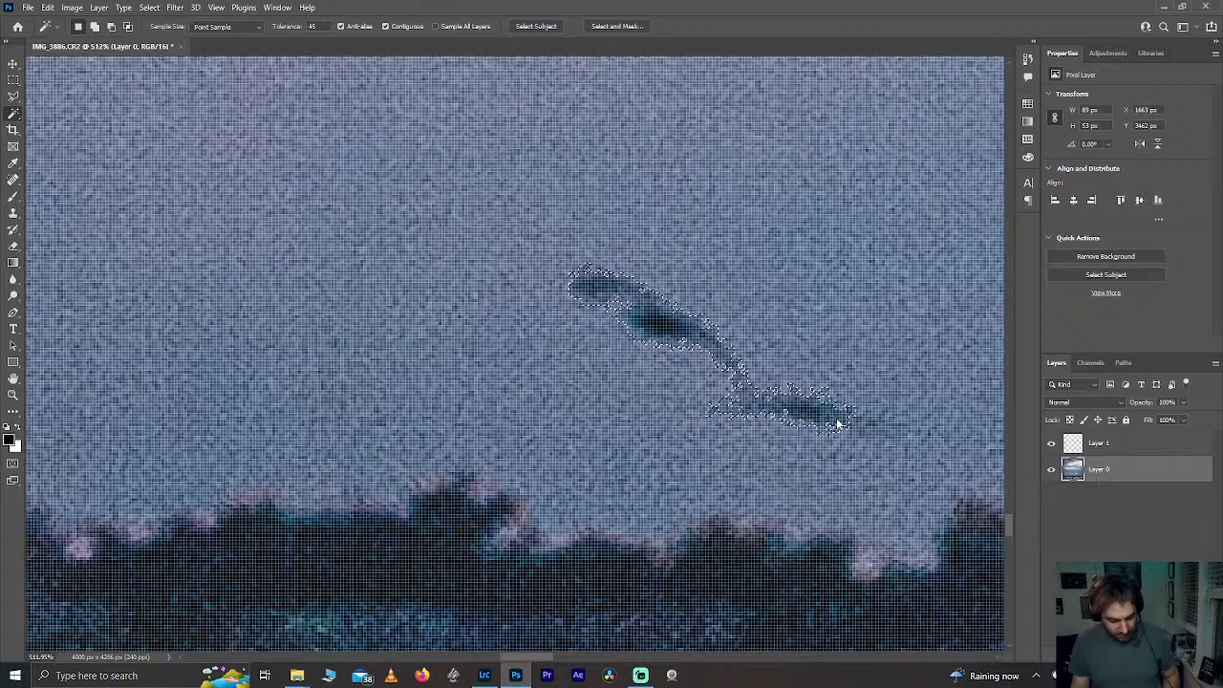
Step: Copy the low-gliding bird's selection onto its own layer and check the cutout by toggling Layer 0's visibility
key(ctrl+j)
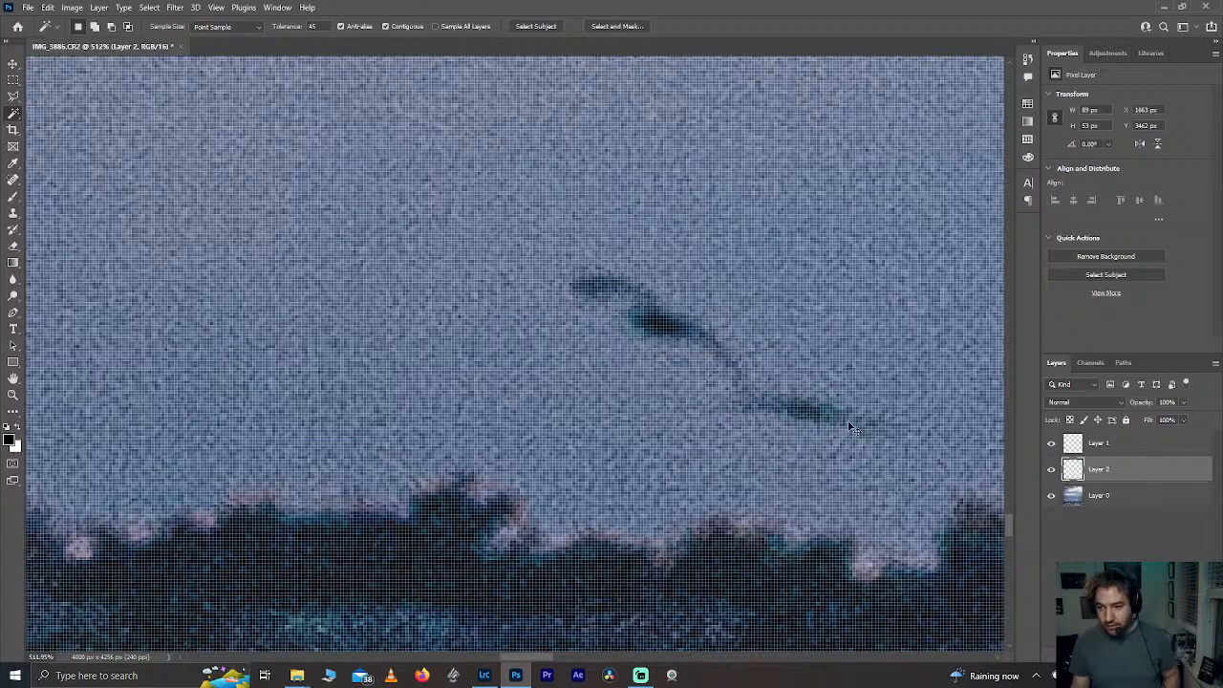
click(1051, 496)
click(1051, 495)
Step: On Layer 0, select the body and raised wing of the V-shaped bird above the dark hill with the Magic Wand
scroll(857, 478, down, 4)
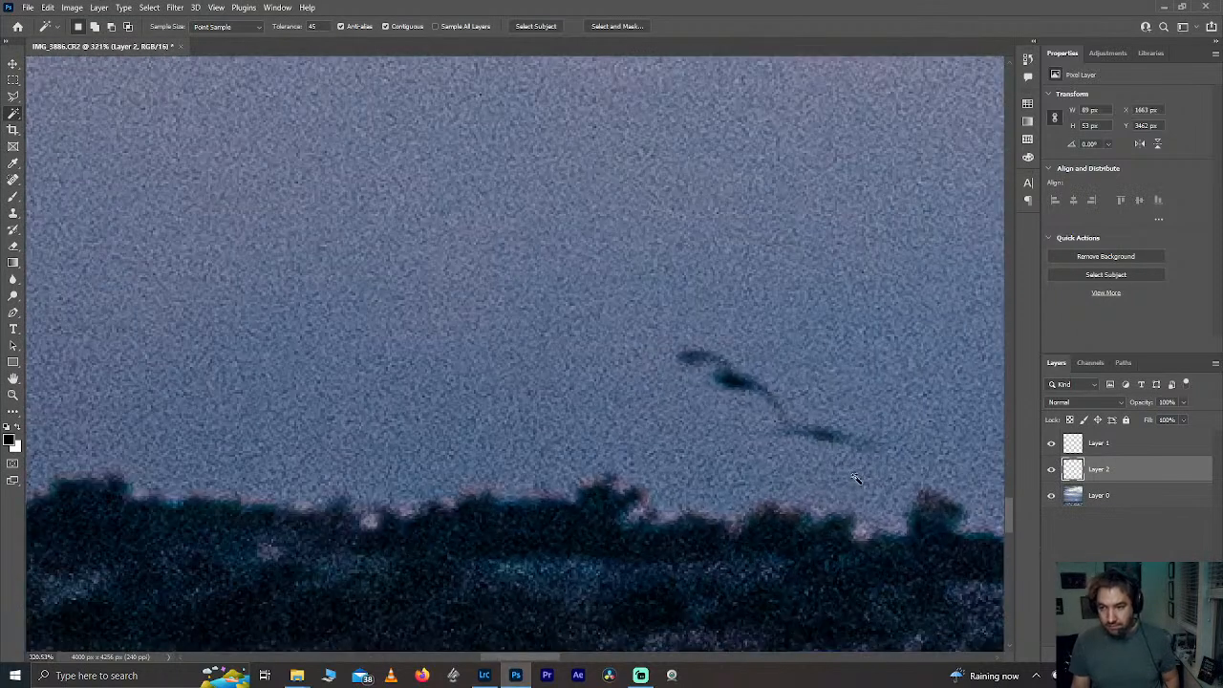
scroll(859, 483, right, 5)
scroll(860, 483, right, 4)
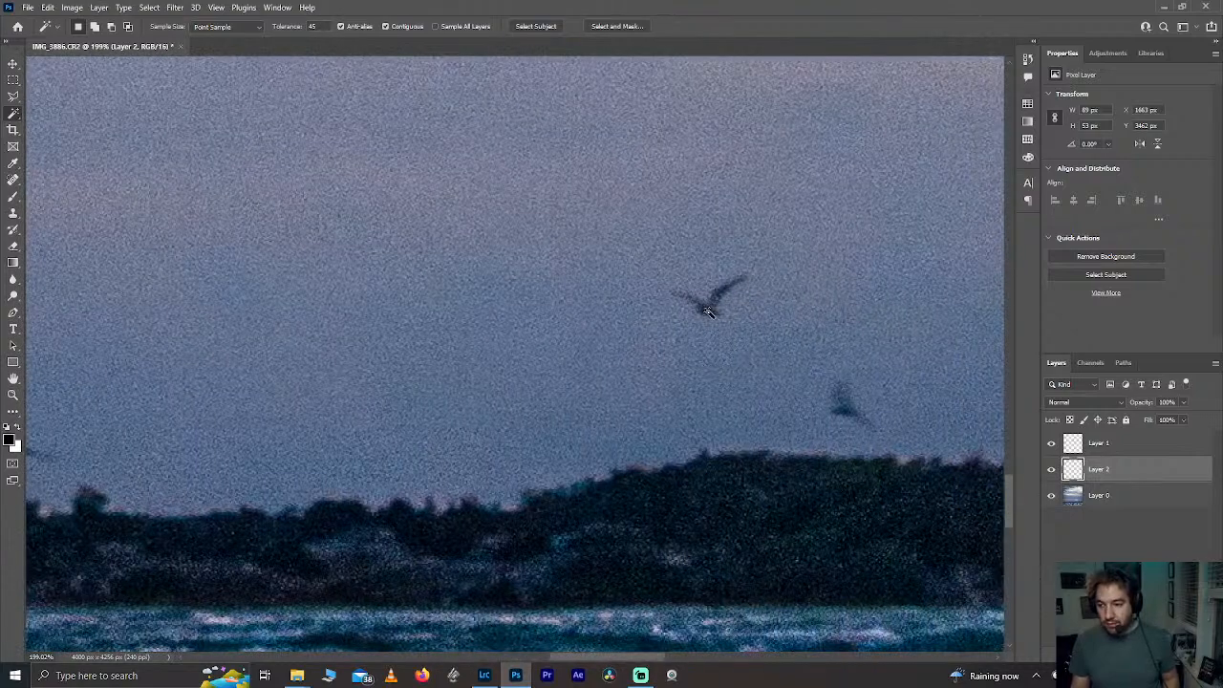
click(1123, 495)
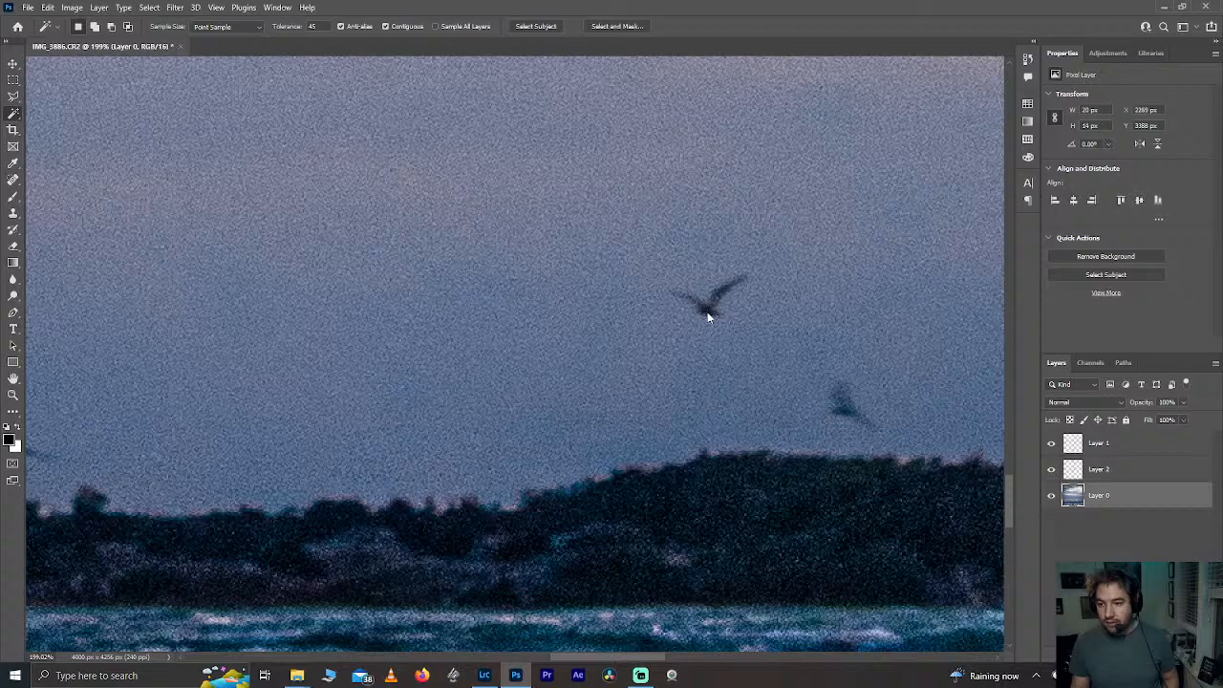
scroll(707, 315, up, 4)
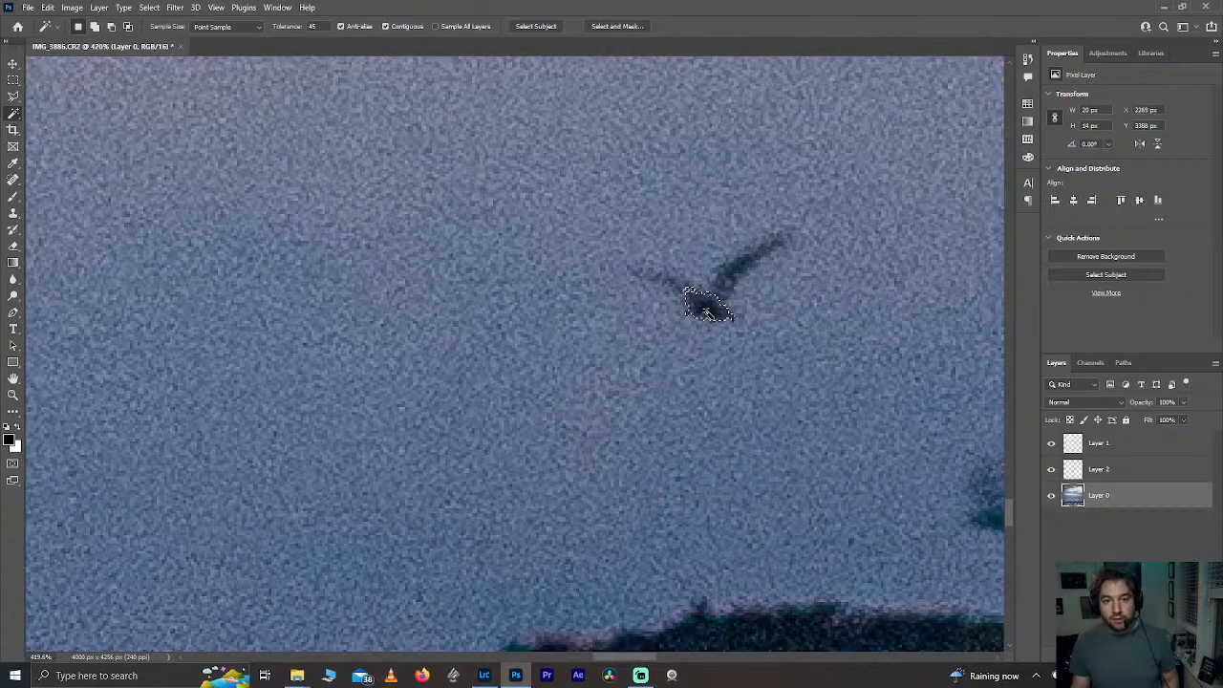
click(663, 279)
click(712, 304)
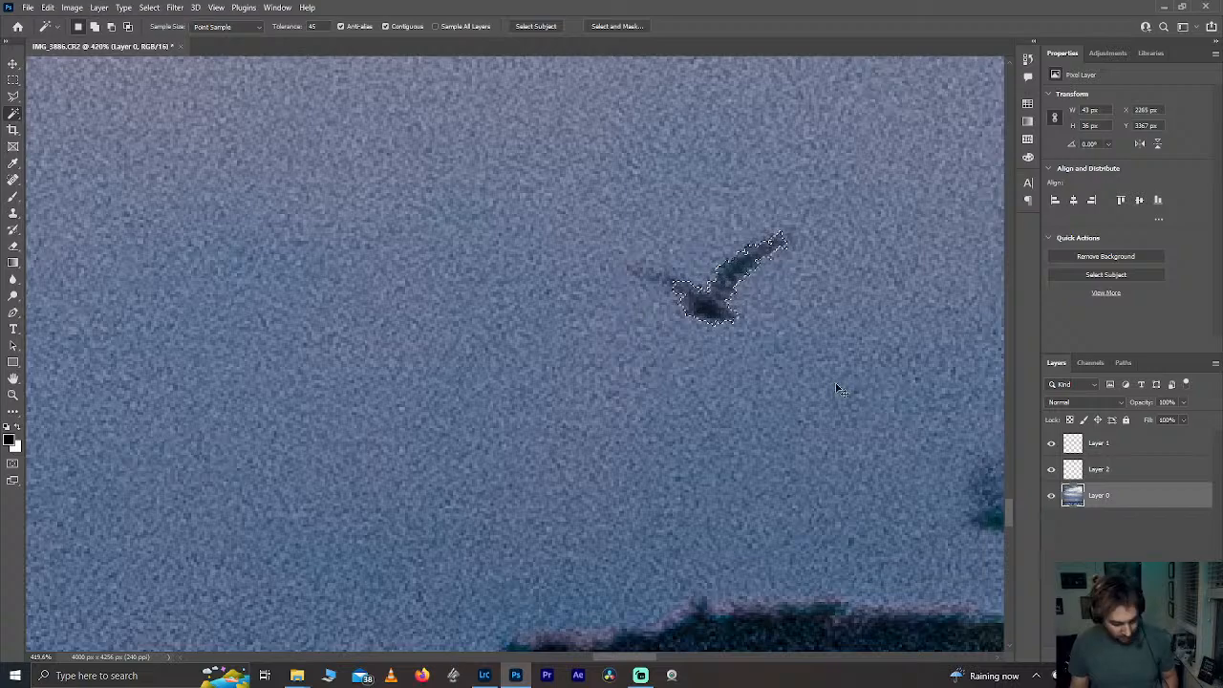
Step: Copy the V-shaped bird onto its own layer and inspect the cutout with Layer 0 temporarily hidden
key(ctrl+j)
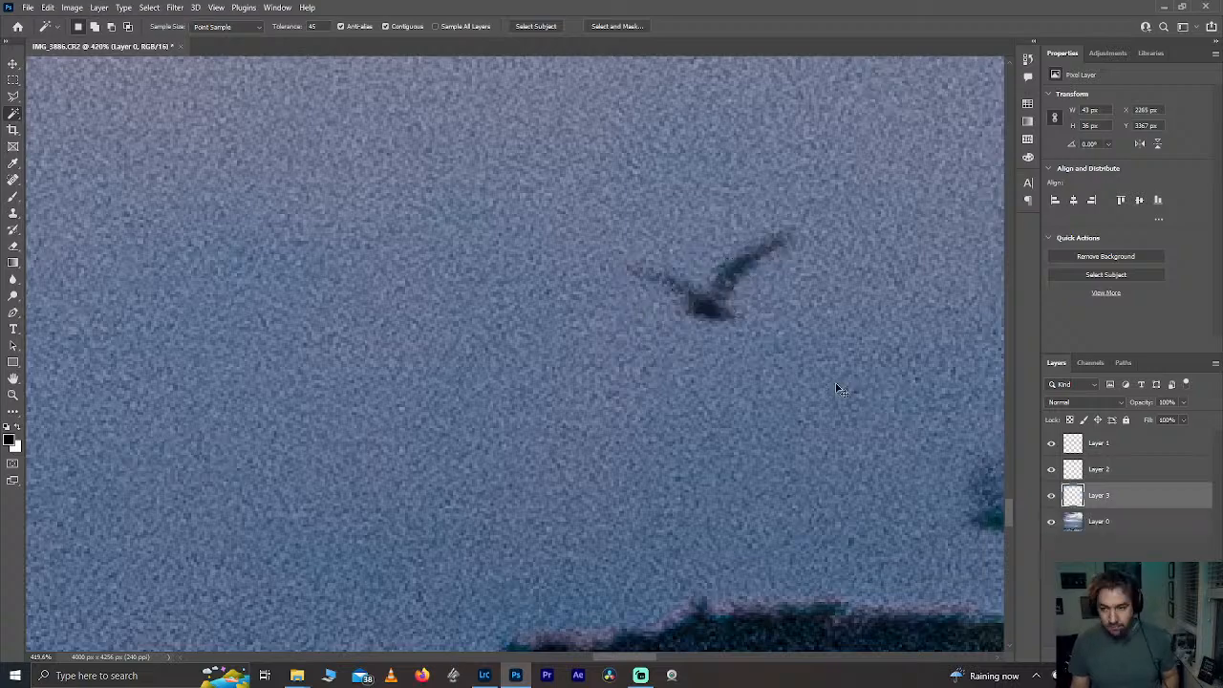
click(1050, 522)
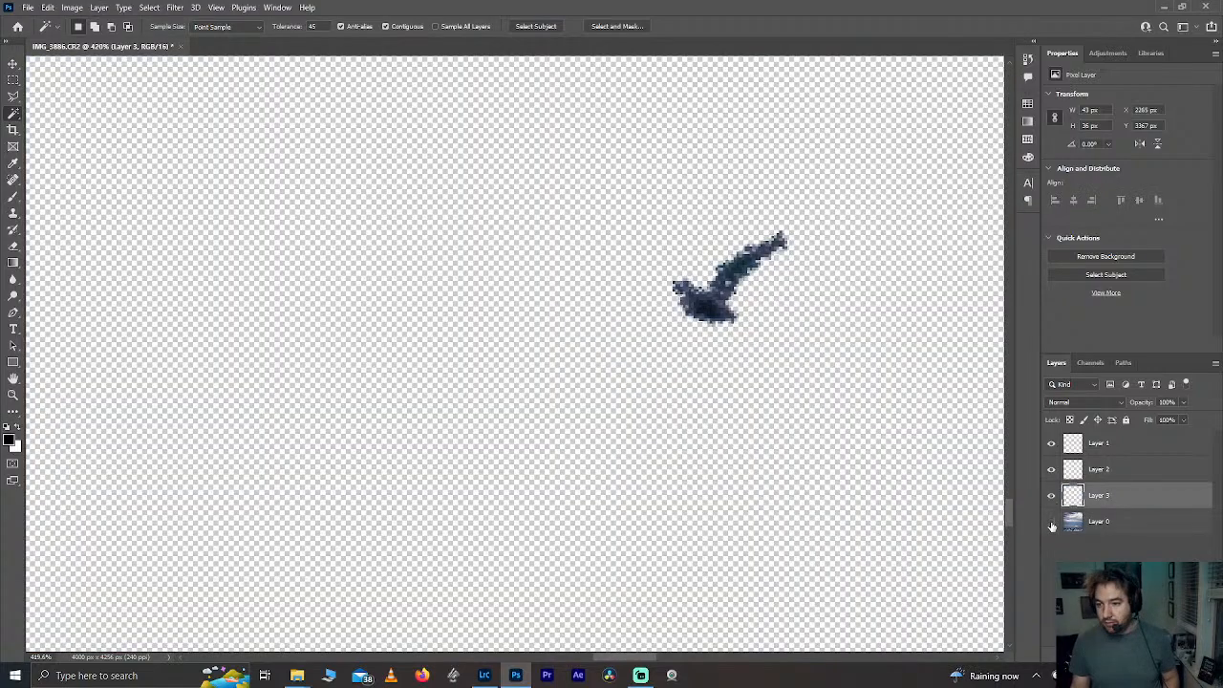
click(1050, 521)
Step: On Layer 0, select the large bird near the photo's right side with the Magic Wand, including its drooping left wing
scroll(746, 466, down, 5)
scroll(746, 466, down, 10)
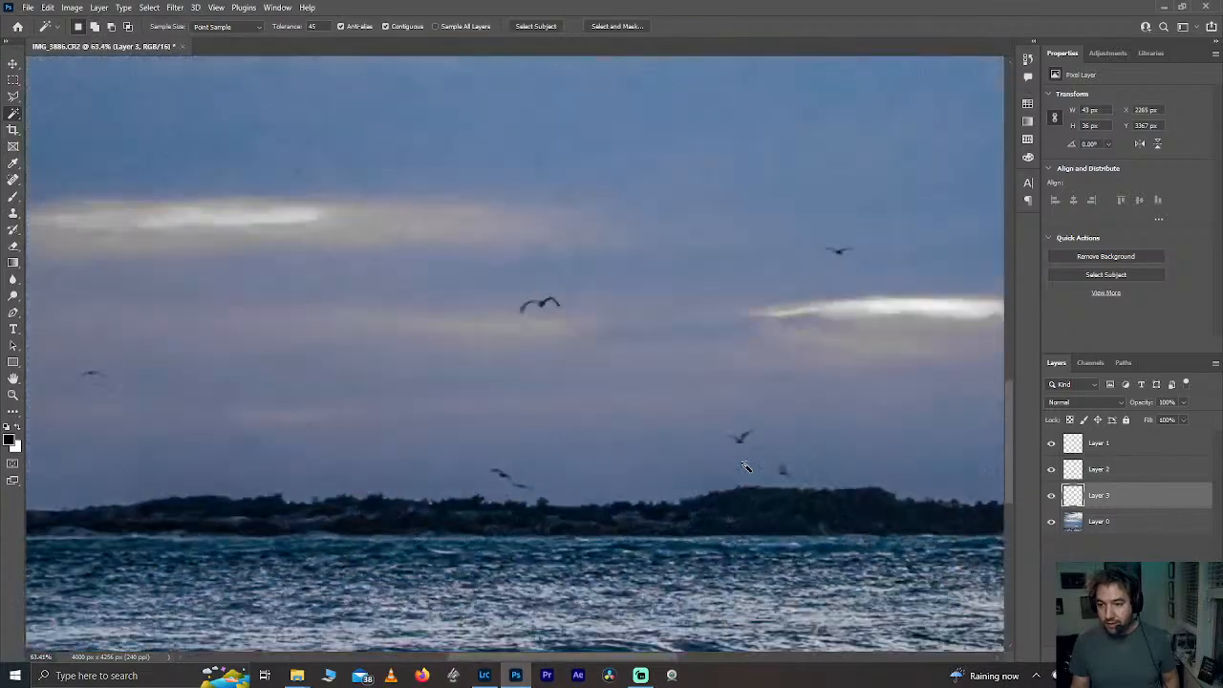
scroll(795, 394, down, 1)
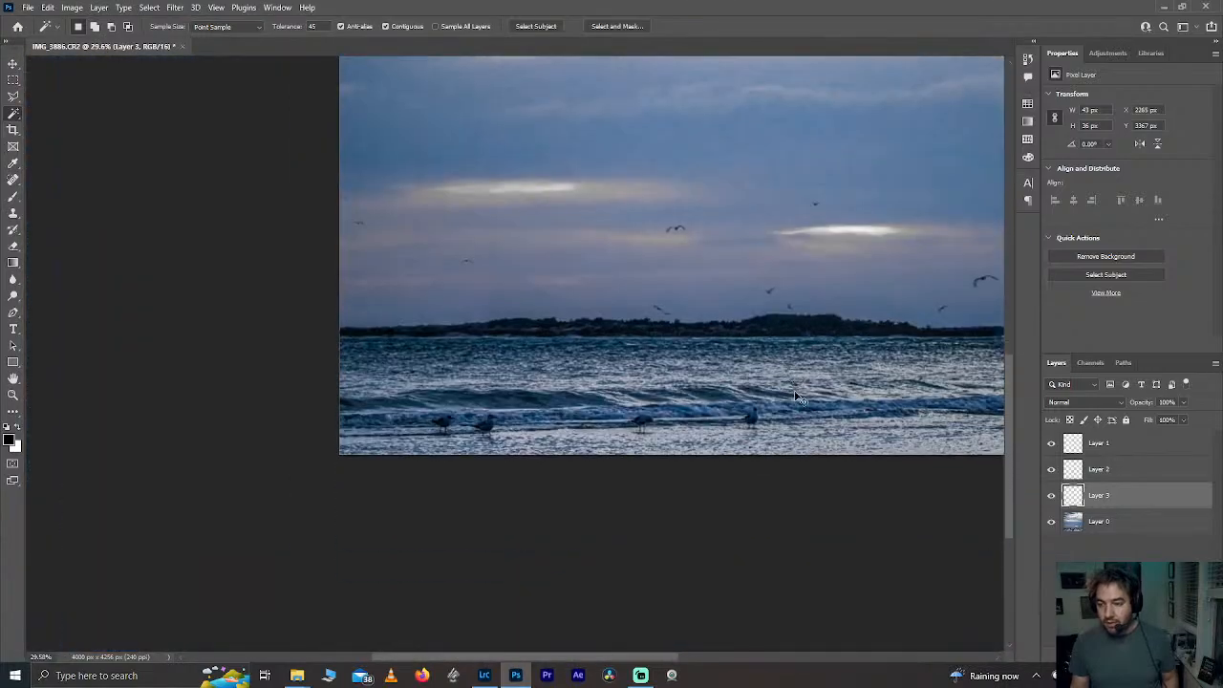
scroll(796, 393, right, 10)
scroll(666, 313, up, 12)
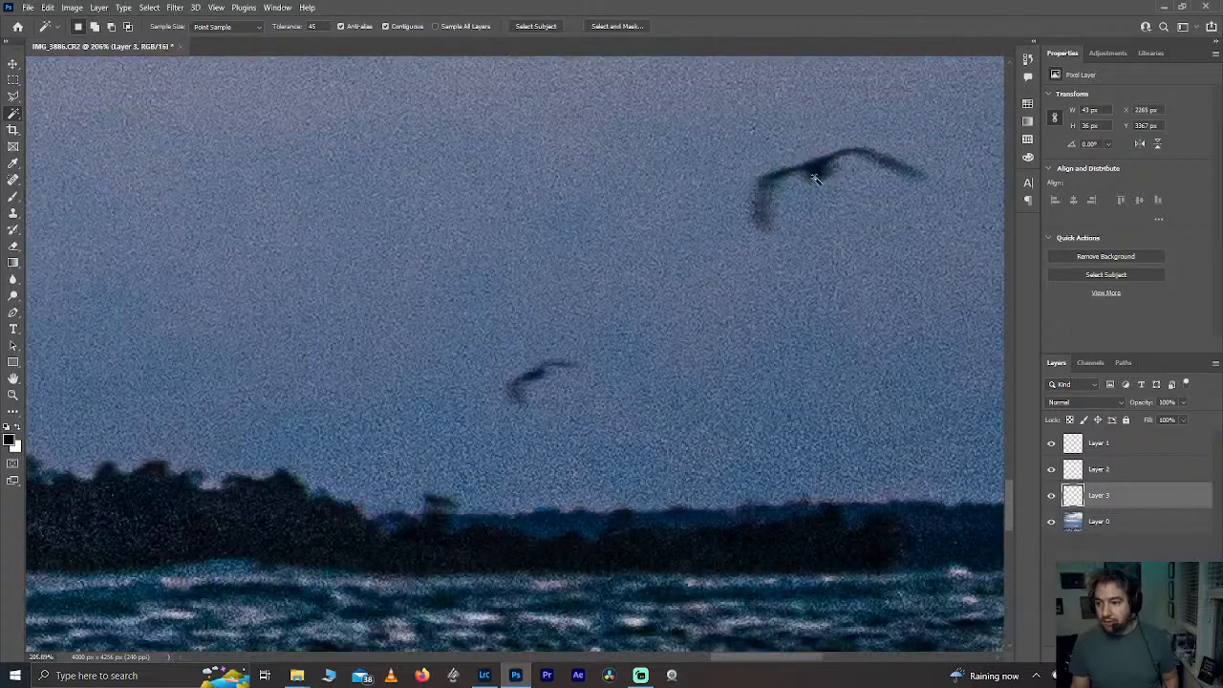
click(1094, 523)
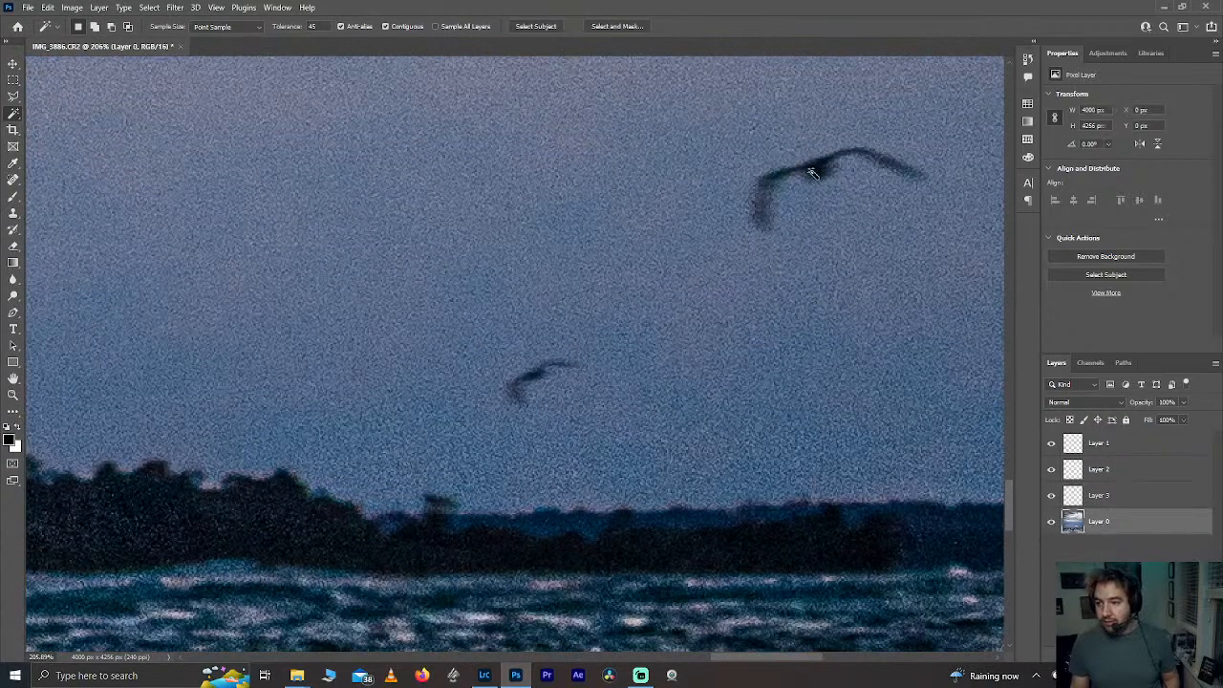
click(811, 173)
shift+click(751, 203)
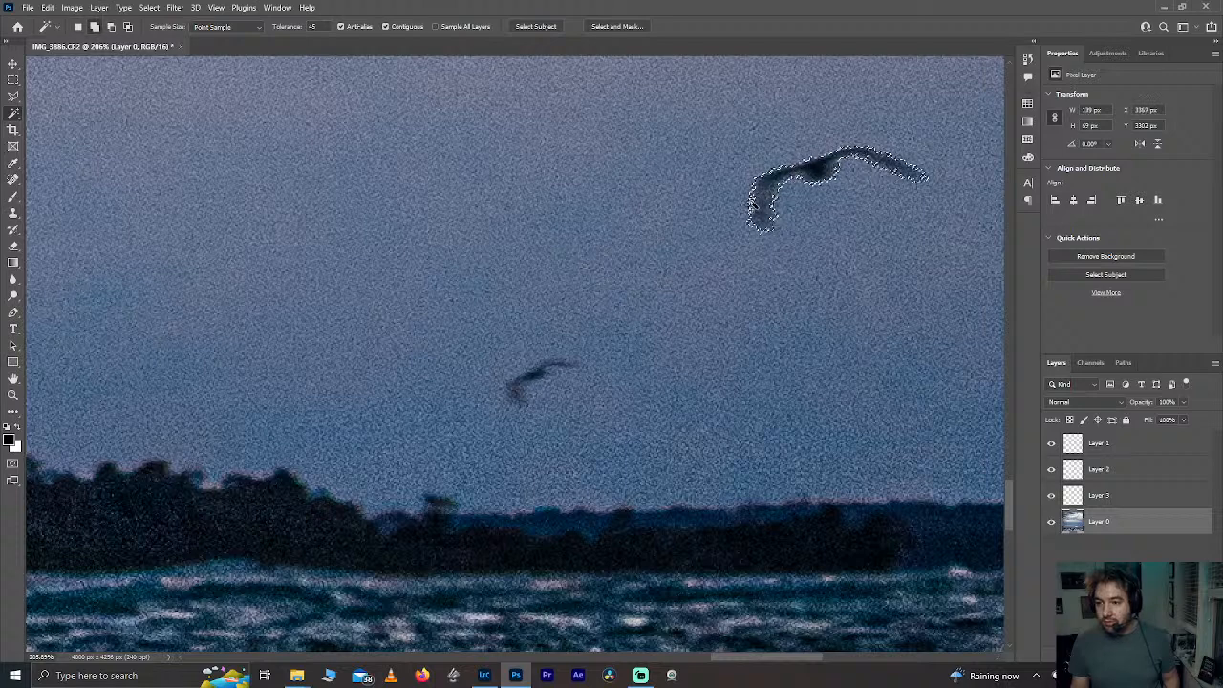
Step: Copy the large bird onto its own layer, then Magic Wand the smaller bird below it on Layer 0 and copy that too
key(ctrl+j)
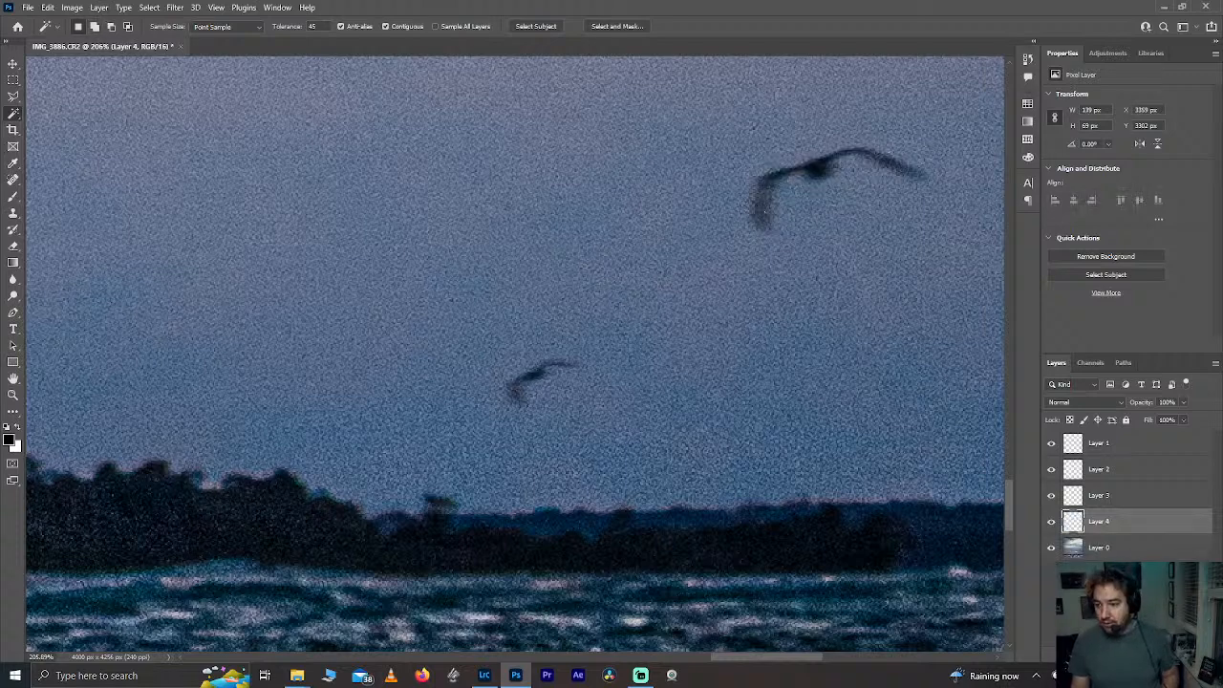
key(alt+bracketleft)
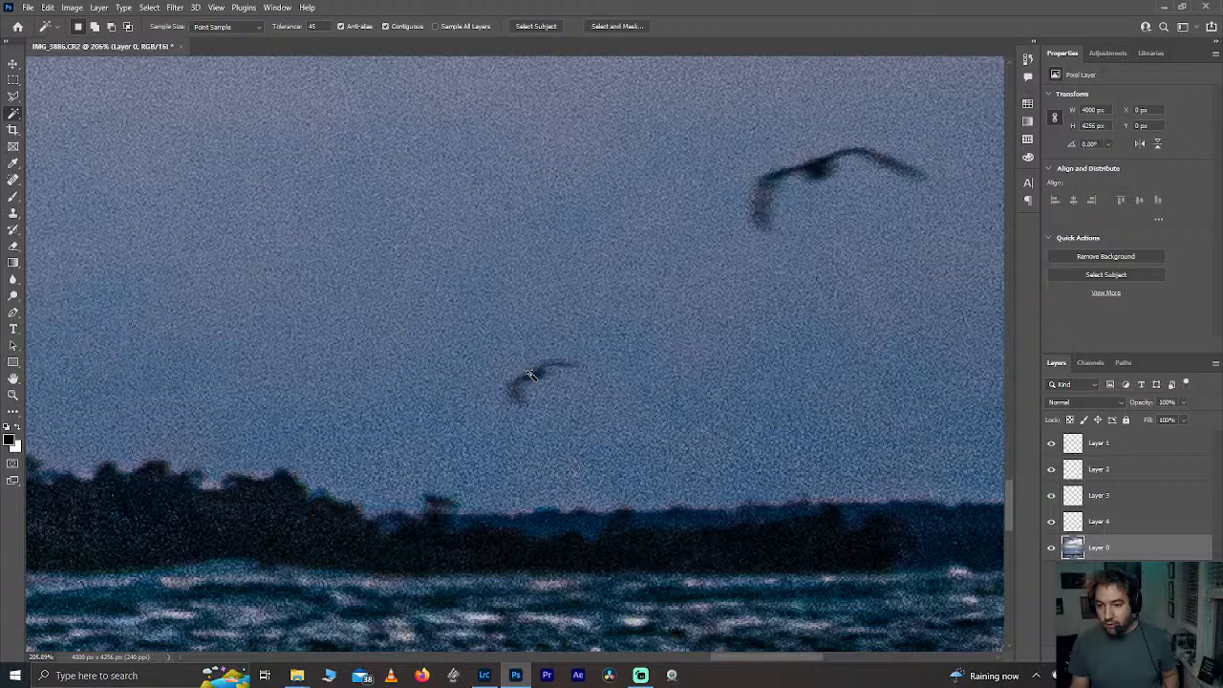
click(531, 373)
shift+click(556, 375)
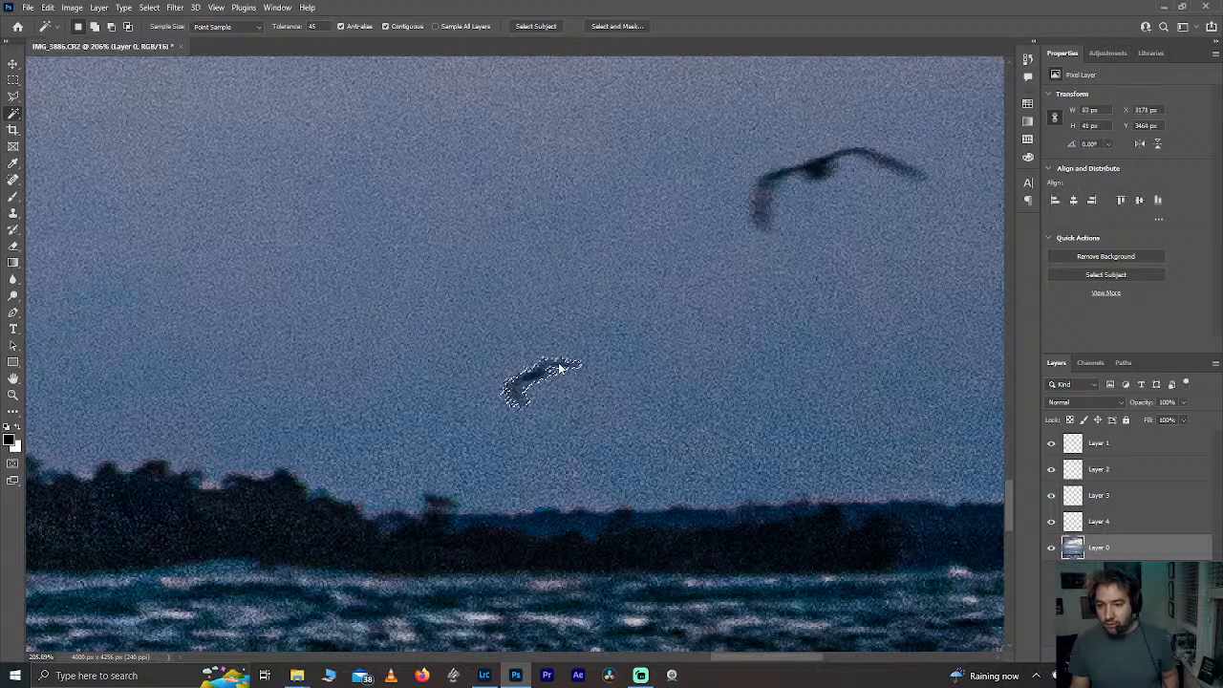
key(ctrl+j)
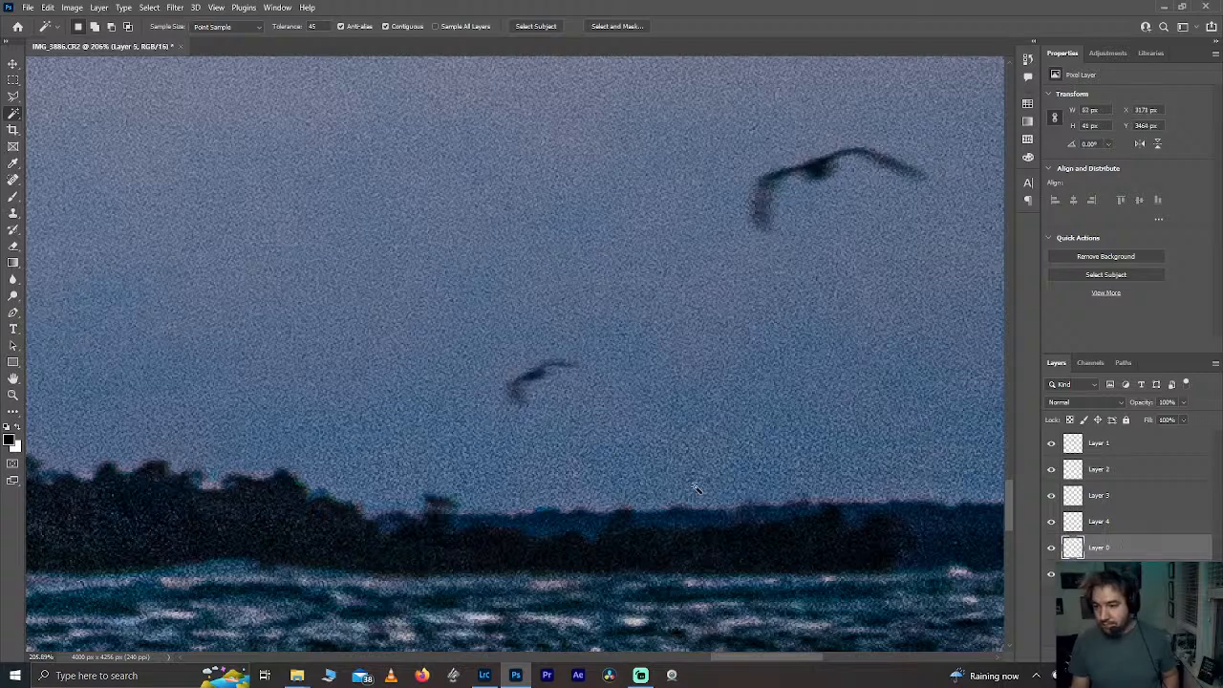
Step: Check the extracted birds against the full photo by toggling Layer 0's visibility
scroll(578, 411, down, 10)
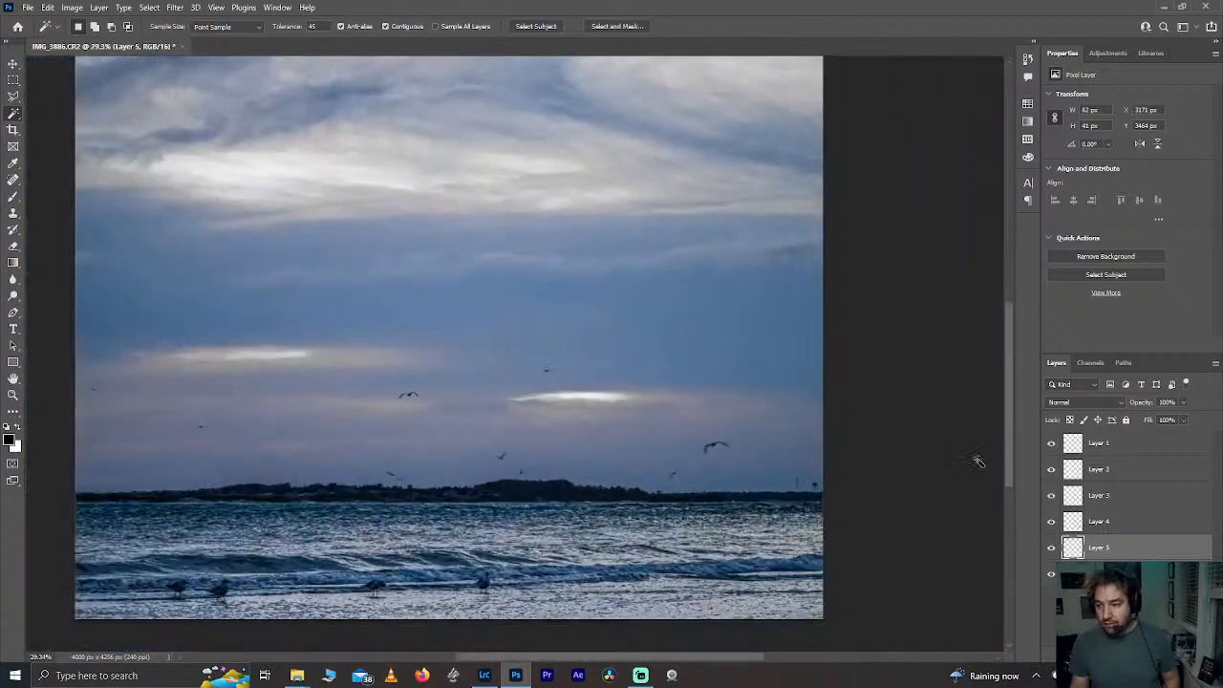
click(1051, 577)
click(1050, 577)
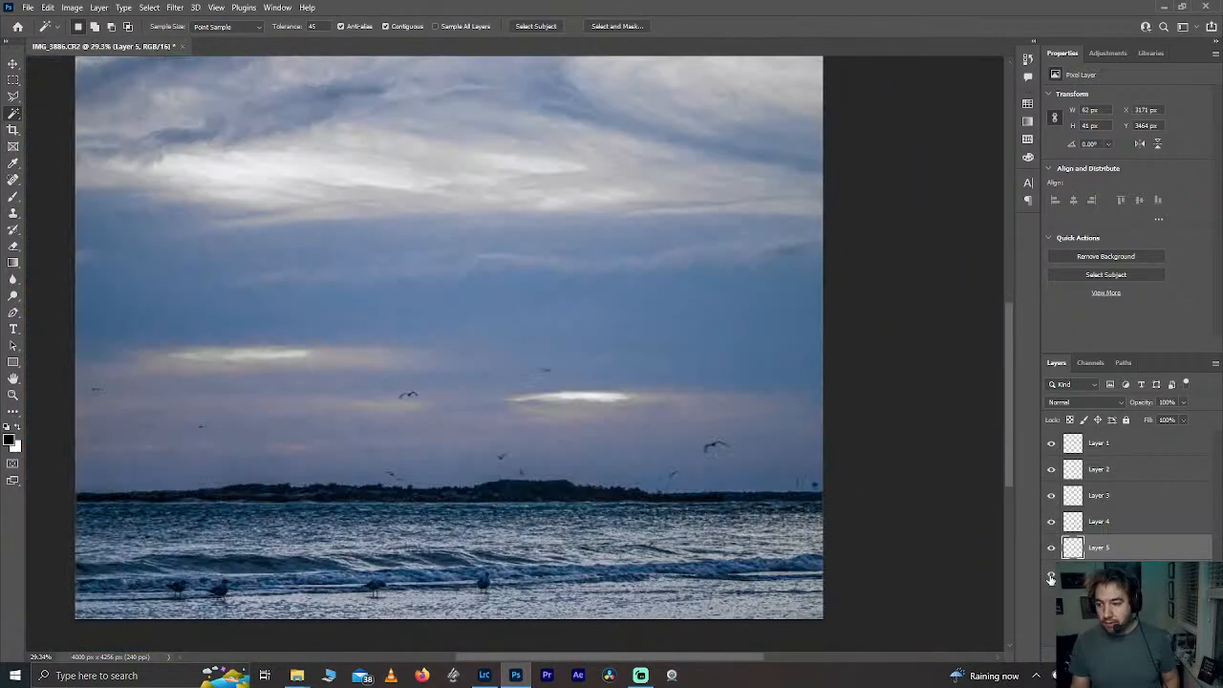
Step: Move bird layers 1 through 5 together up and left into the open sky, to X 818 px and Y 2303 px
shift+click(1138, 449)
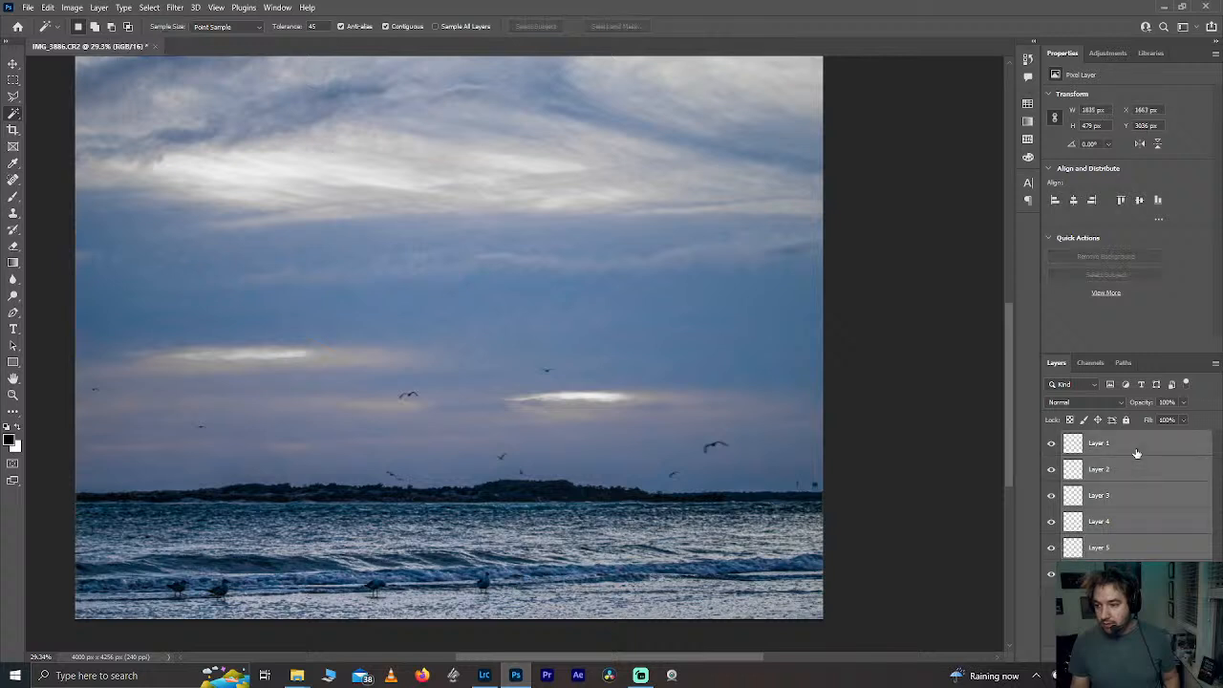
key(ctrl+t)
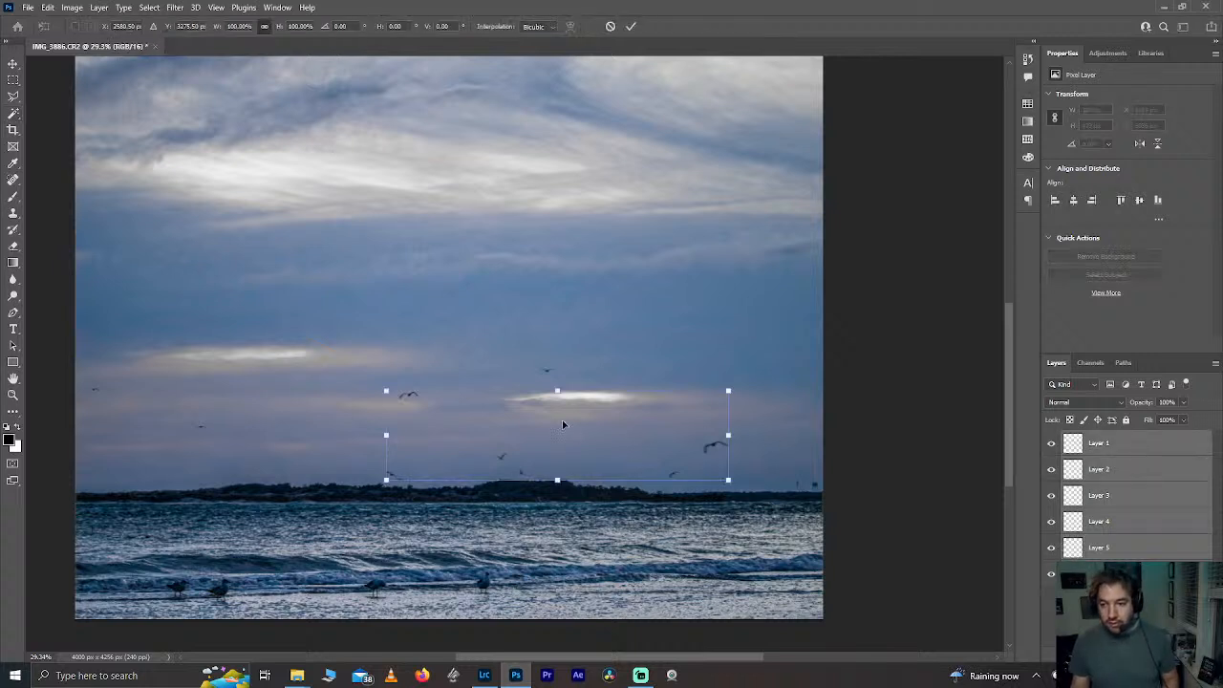
drag(562, 430, 405, 291)
key(Return)
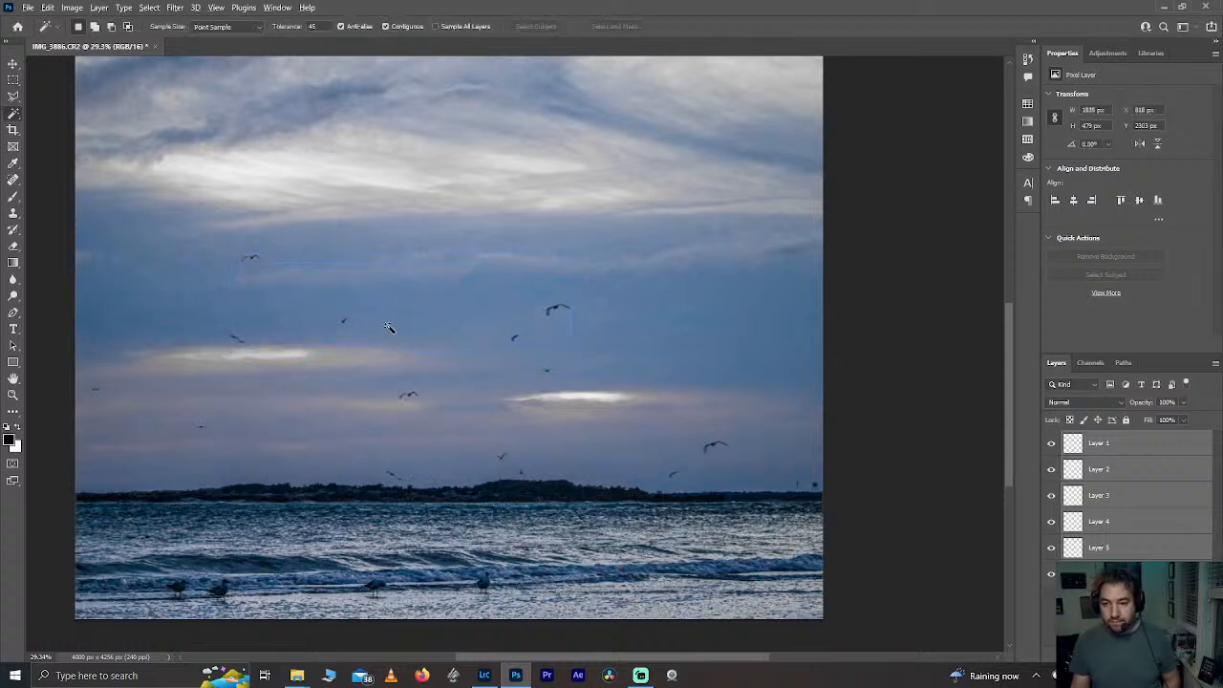
scroll(388, 327, down, 2)
scroll(388, 327, up, 1)
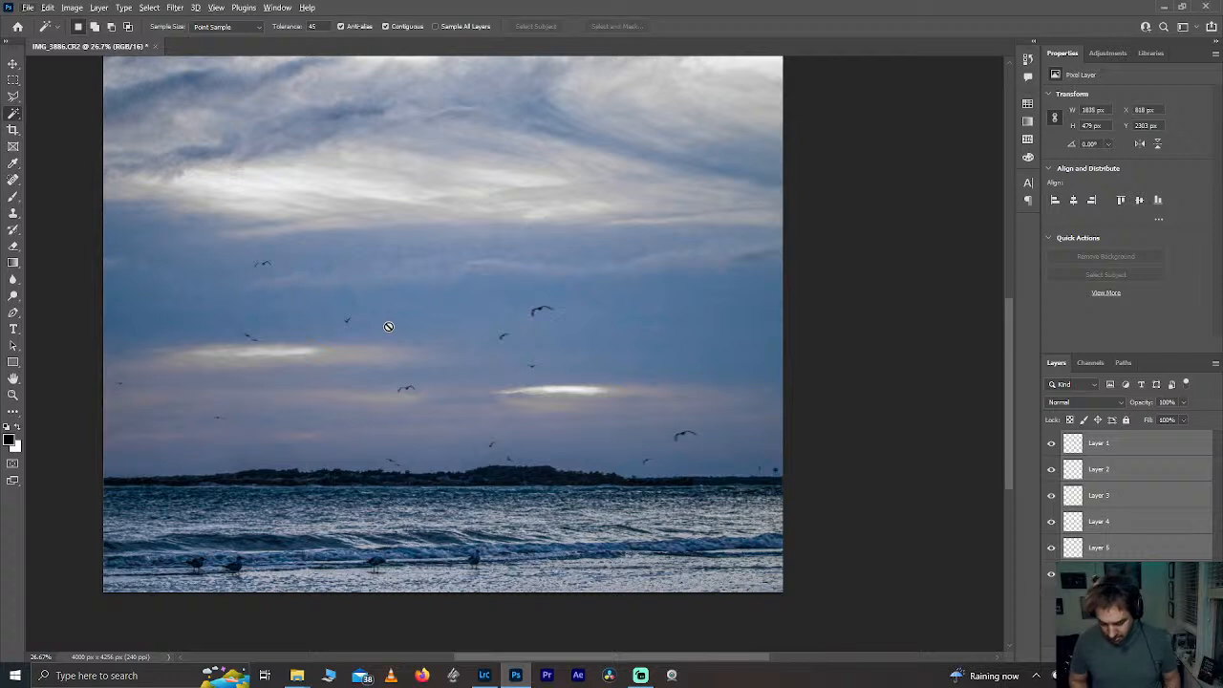
key(ctrl+0)
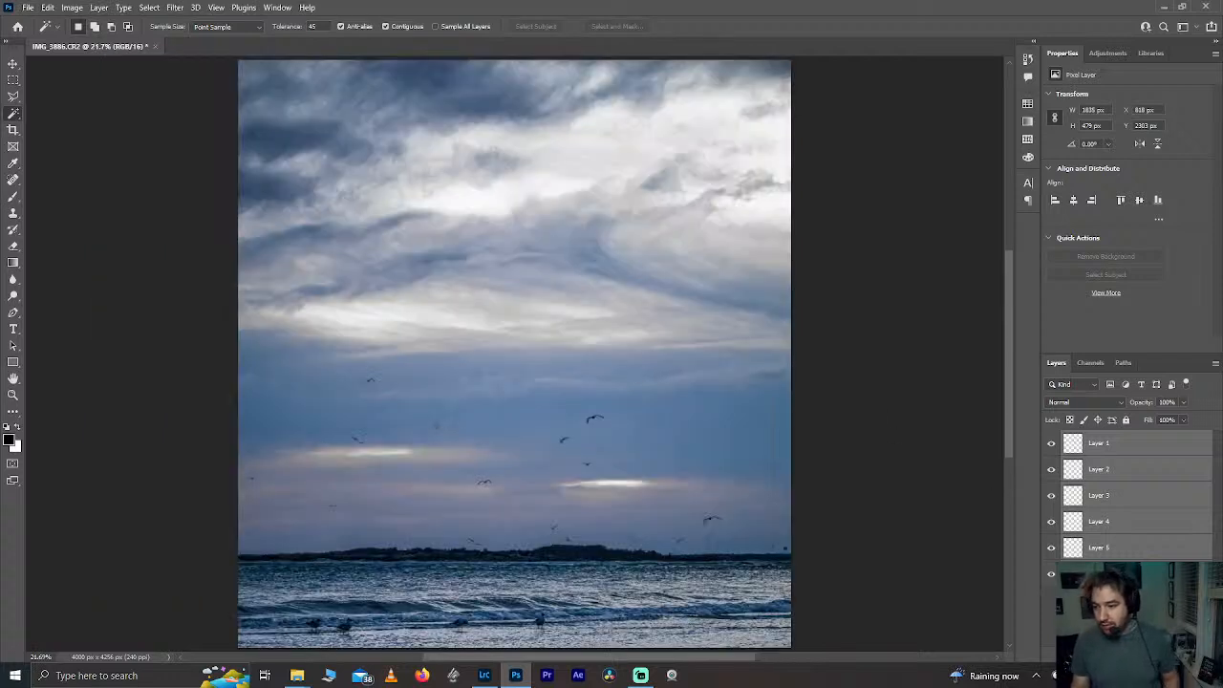
Step: Move Layer 5's small bird higher into the sky, centred at about X 2159 px and Y 2283 px
click(1103, 547)
key(ctrl+t)
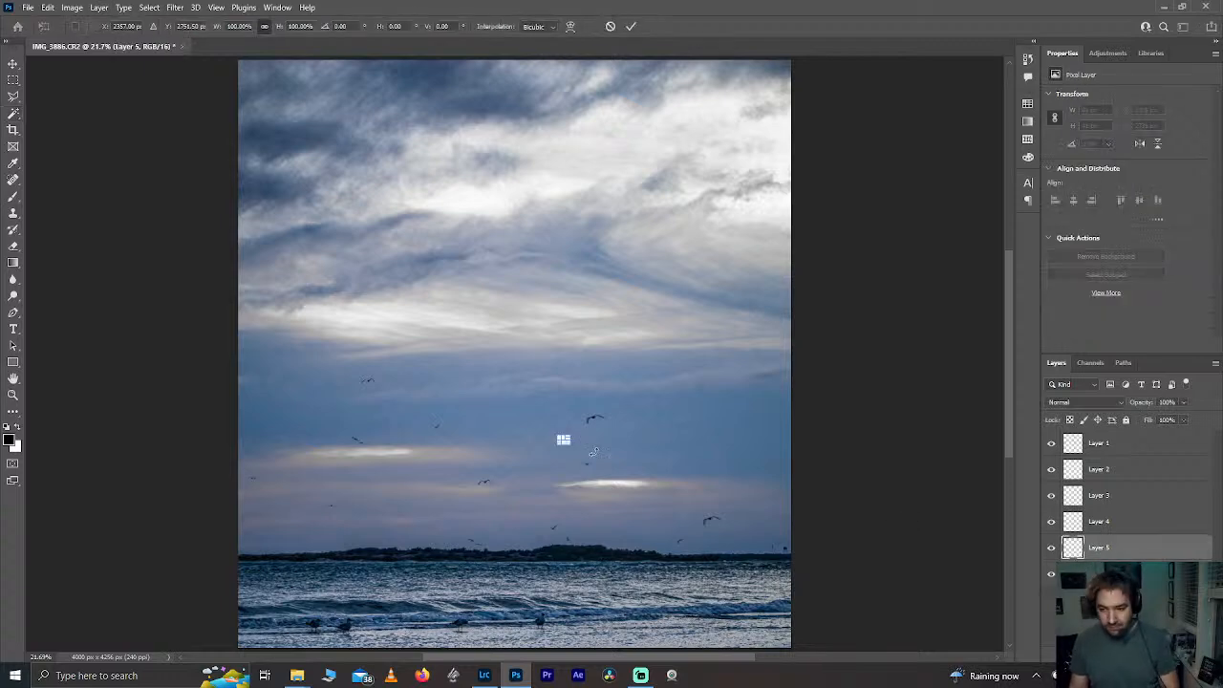
key(Return)
key(w)
scroll(593, 450, up, 5)
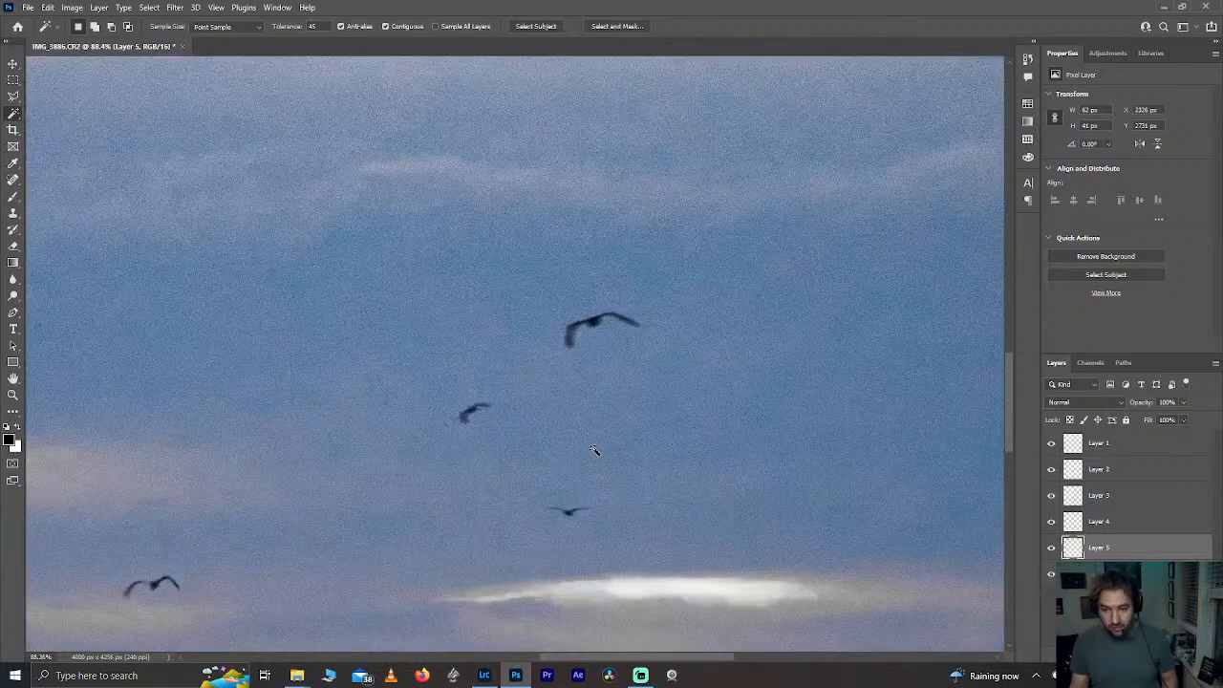
key(ctrl+t)
drag(474, 417, 467, 165)
Step: Try Layer 5's bird closer to the large copied bird and undo that move
scroll(363, 153, down, 4)
key(ctrl+z)
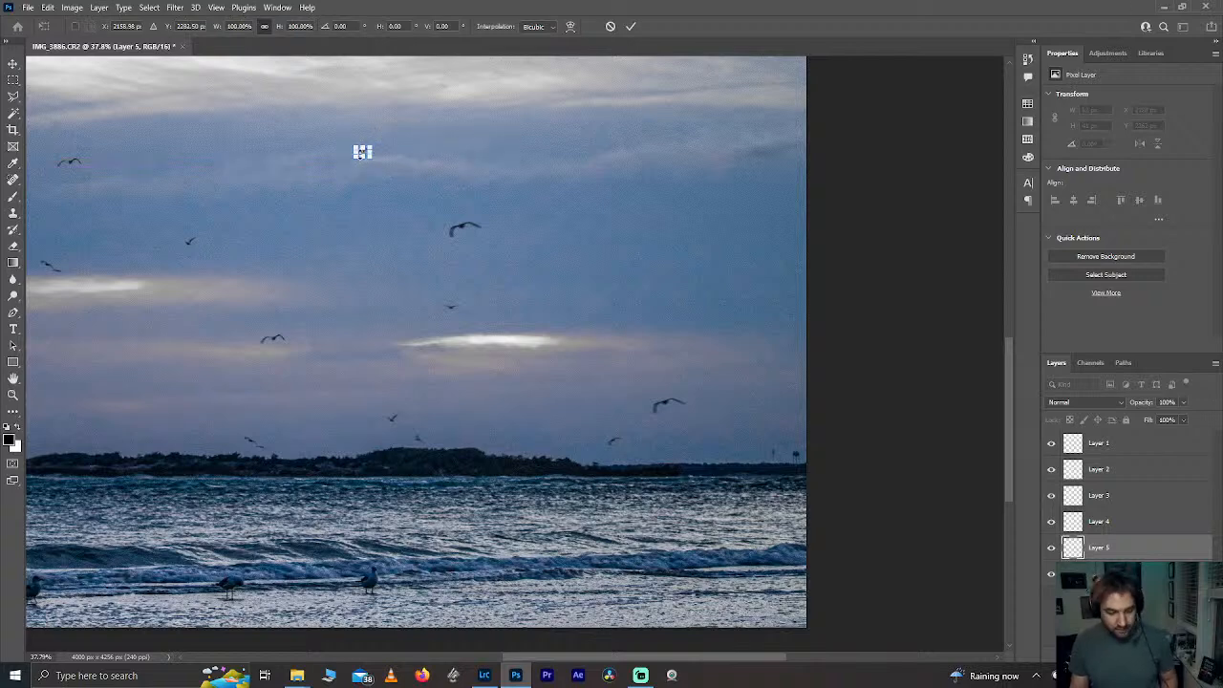
scroll(361, 153, up, 3)
drag(364, 160, 511, 283)
key(ctrl+z)
scroll(402, 258, down, 2)
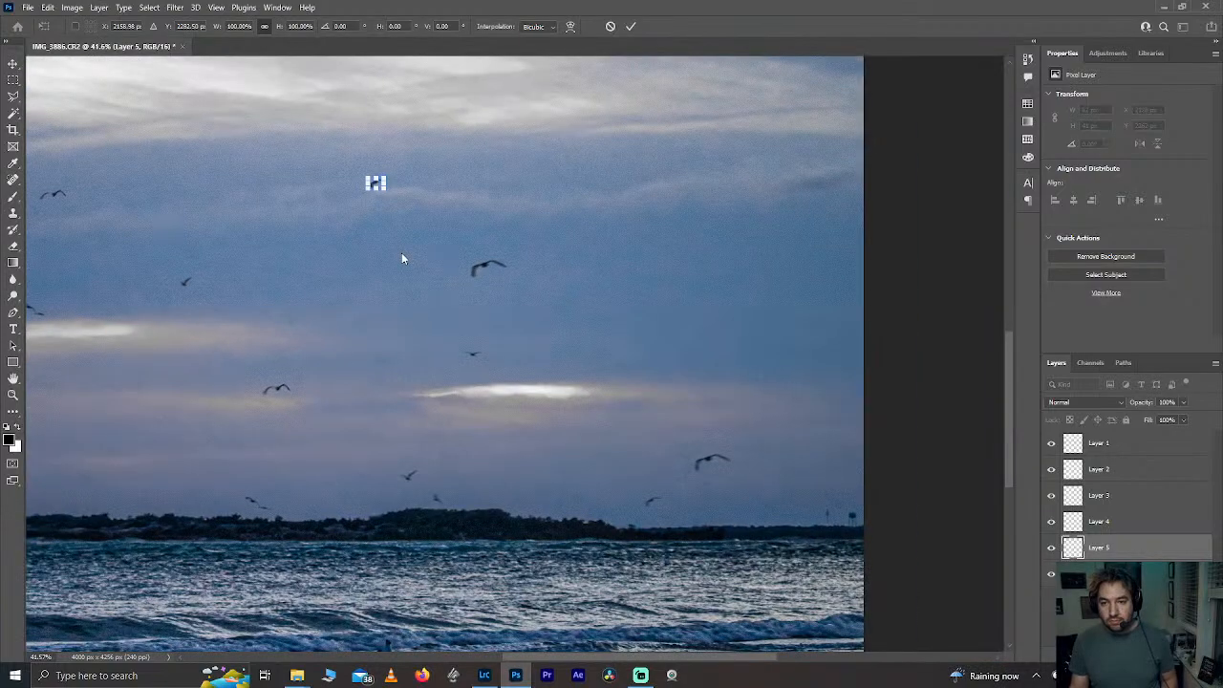
scroll(335, 253, up, 3)
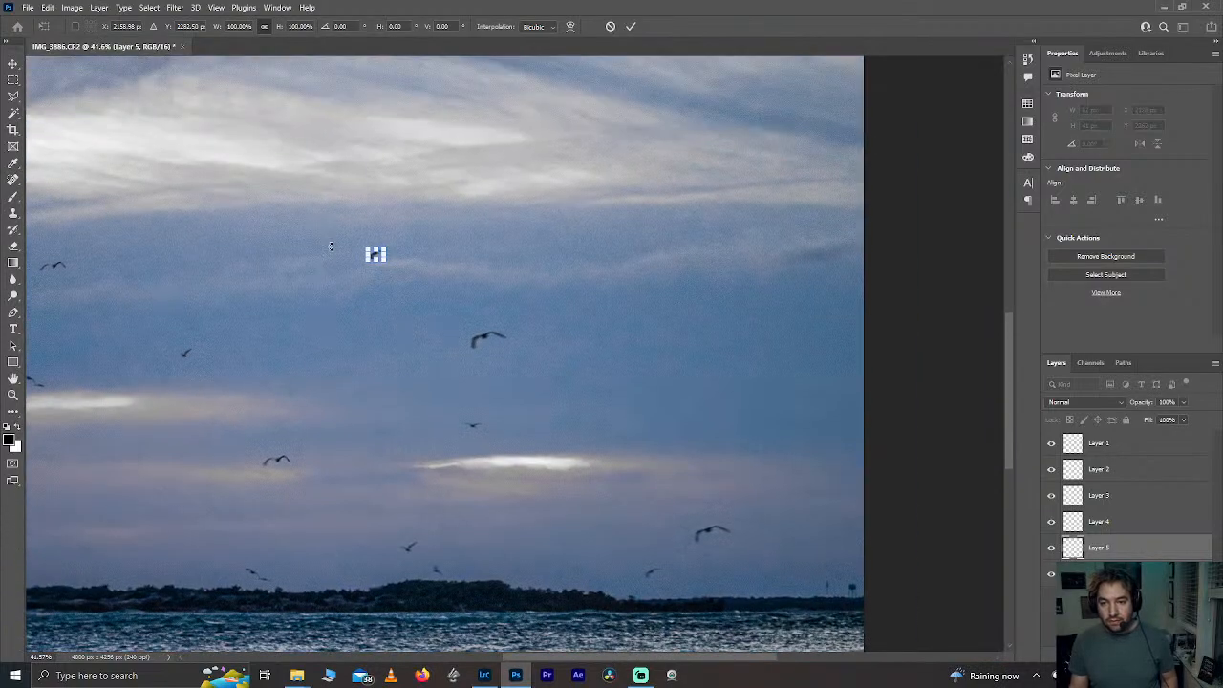
Step: Move Layer 5's bird to the far left of the sky, centred at about X 362 px and Y 2437 px, and commit
scroll(331, 252, up, 3)
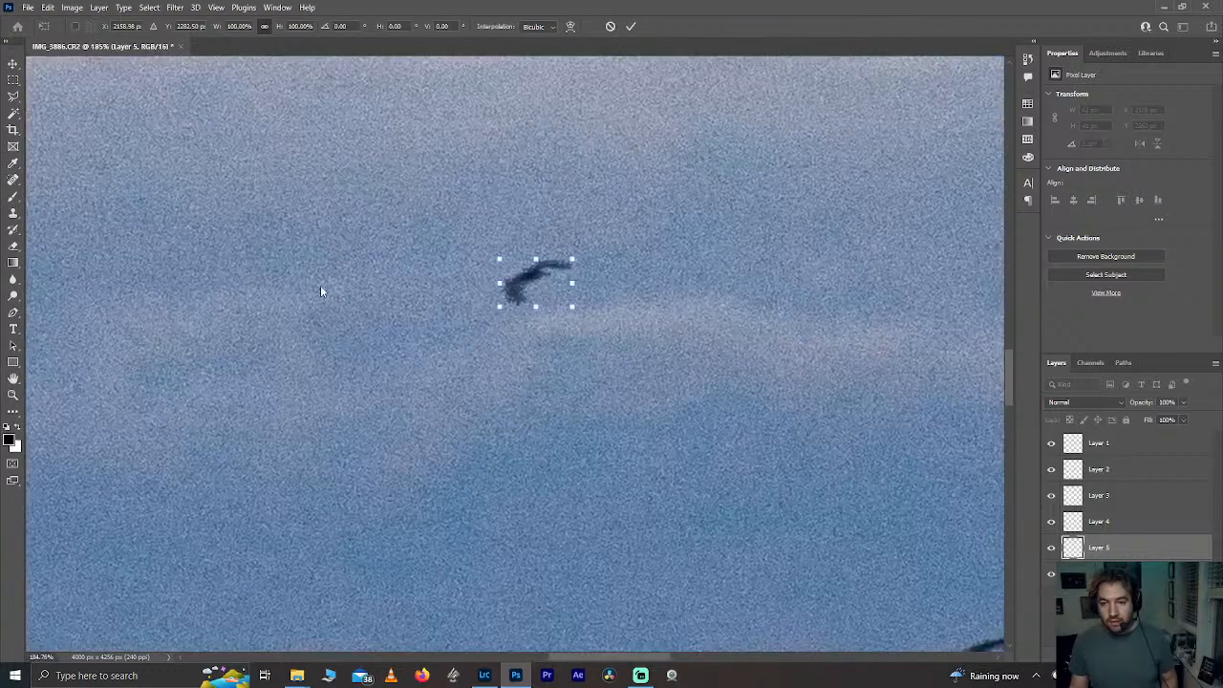
drag(565, 273, 549, 331)
drag(5, 329, 322, 471)
scroll(322, 471, down, 8)
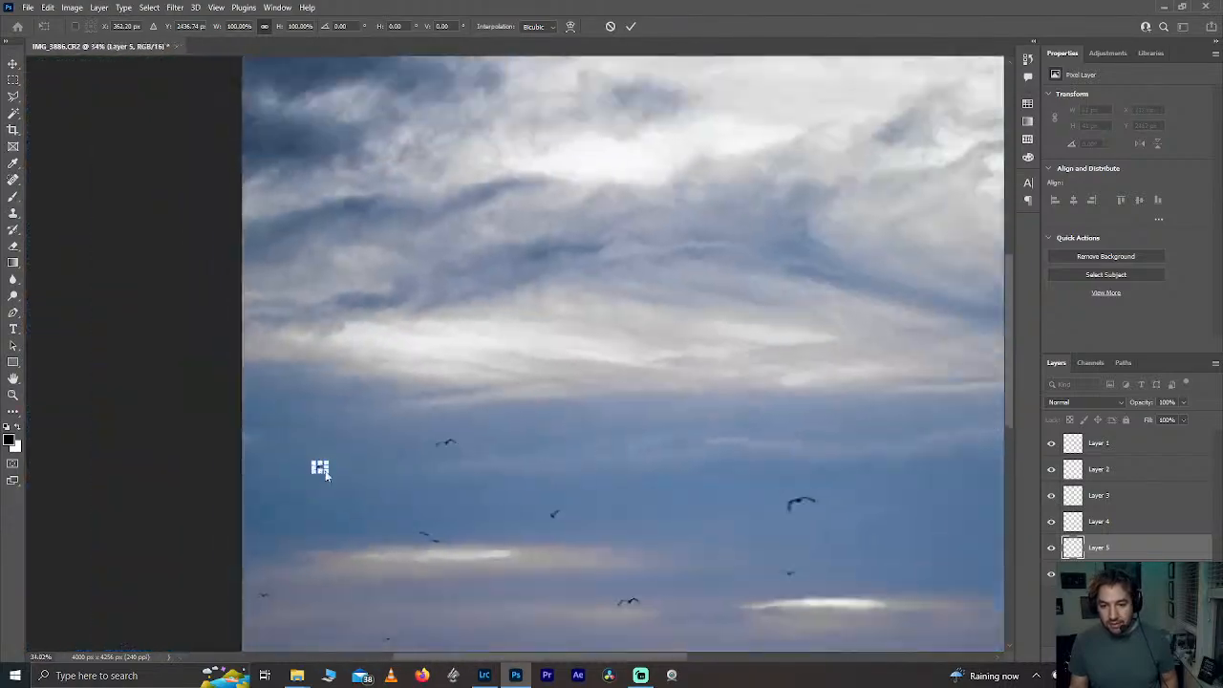
key(Return)
key(w)
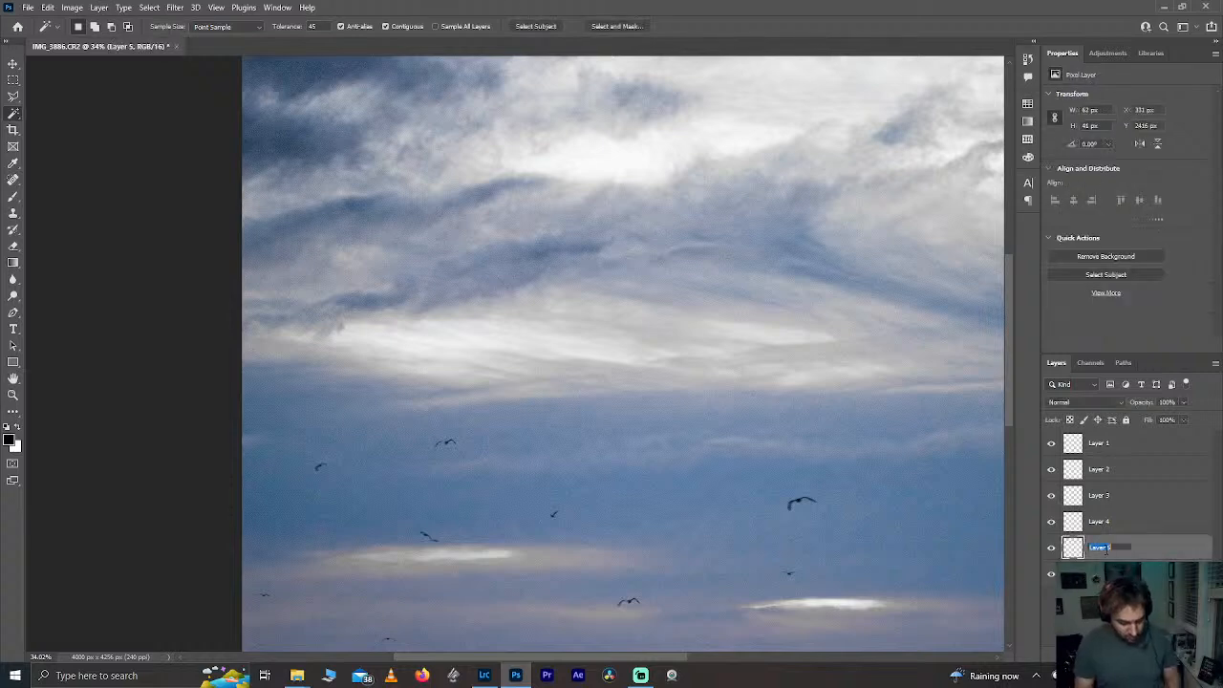
Step: Rename Layer 5 with a person's first name
text(bird)
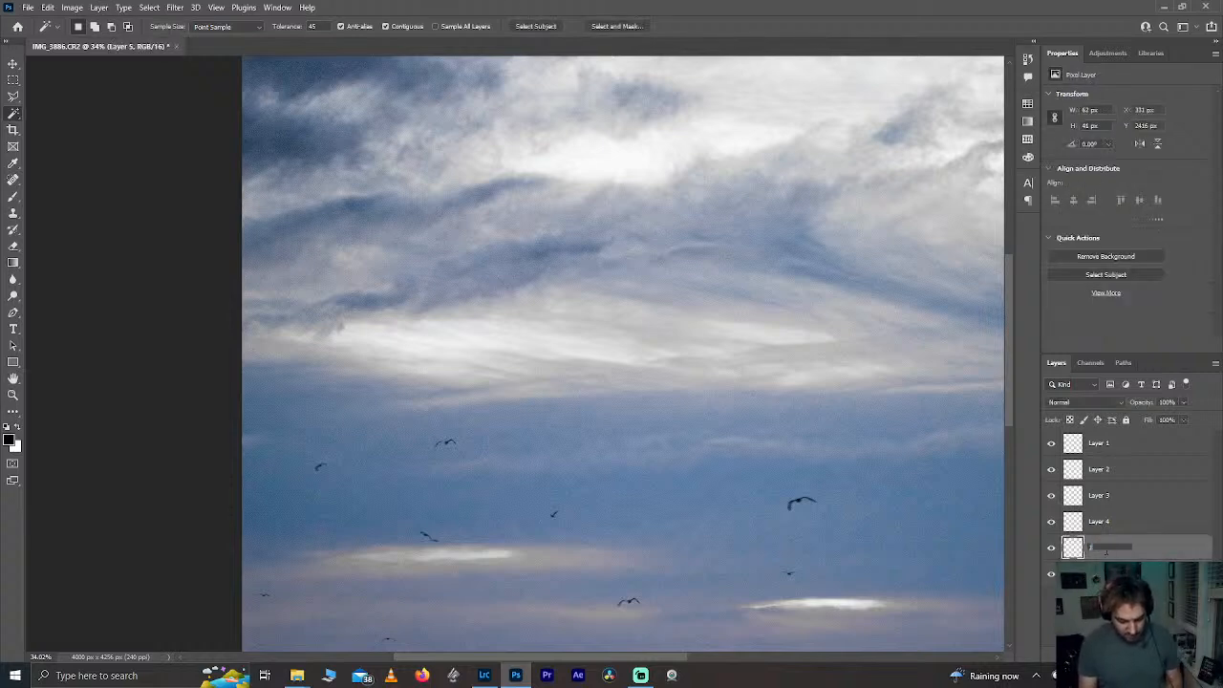
text(ifer)
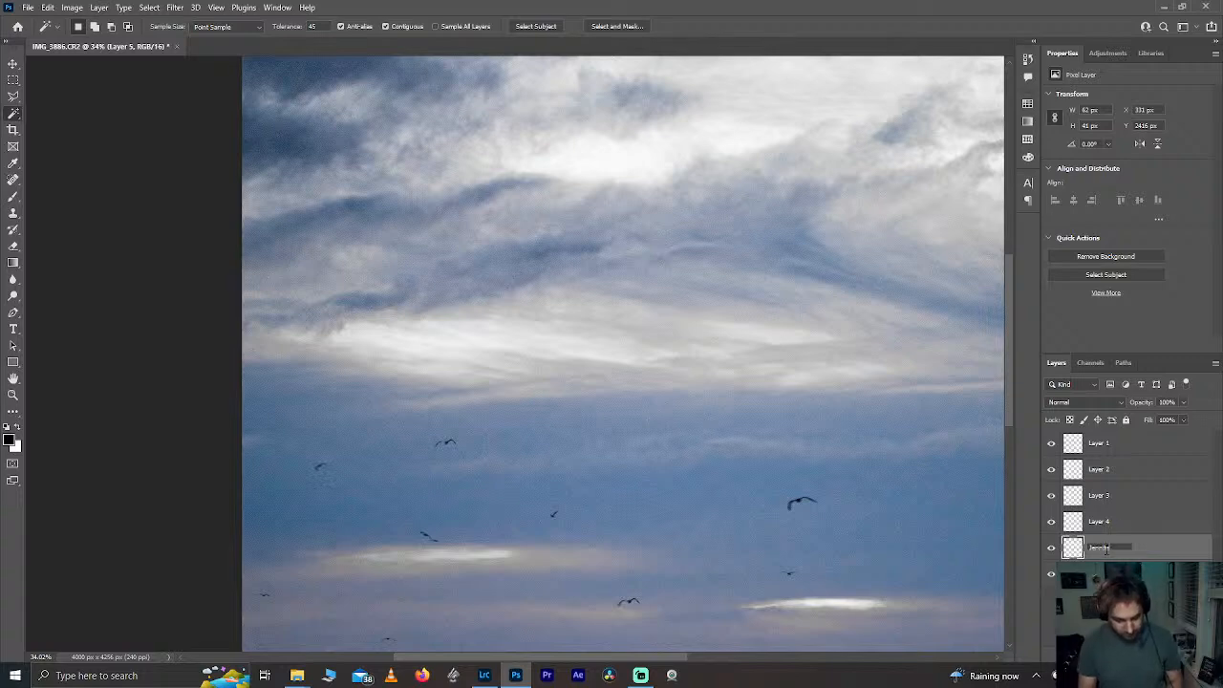
click(1075, 619)
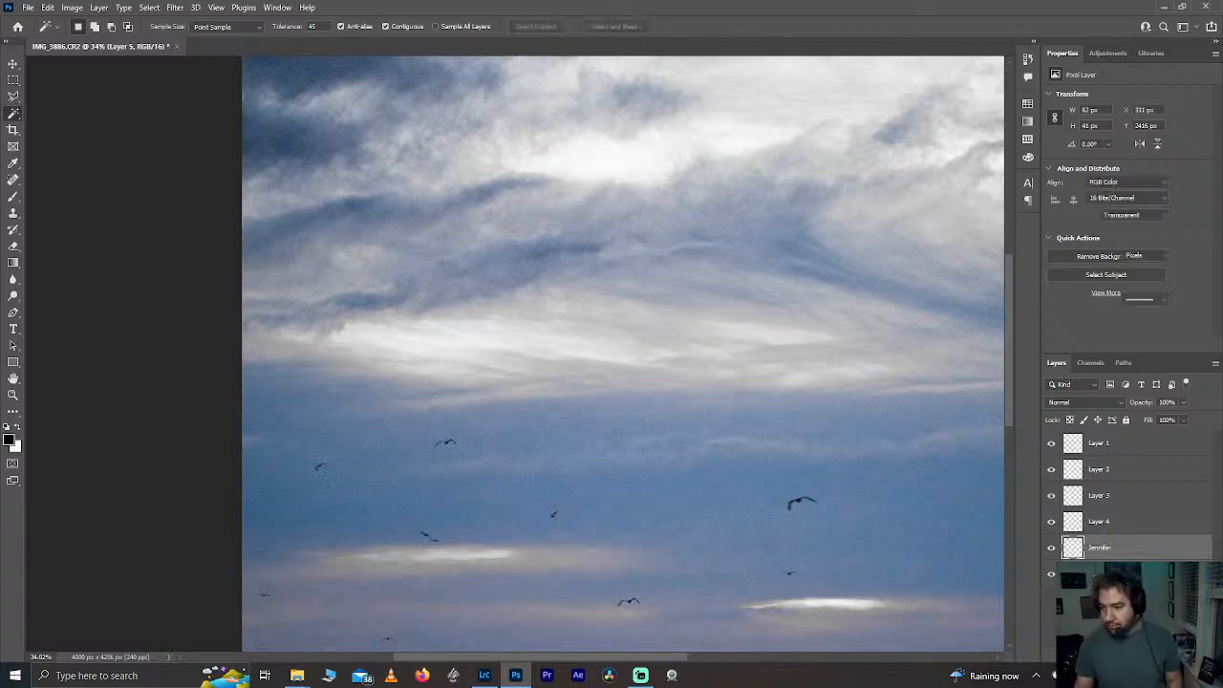
Step: Move Layer 4's large bird left to just below the bright cloud band, centred at about X 1127 px and Y 2144 px, and commit
click(1051, 525)
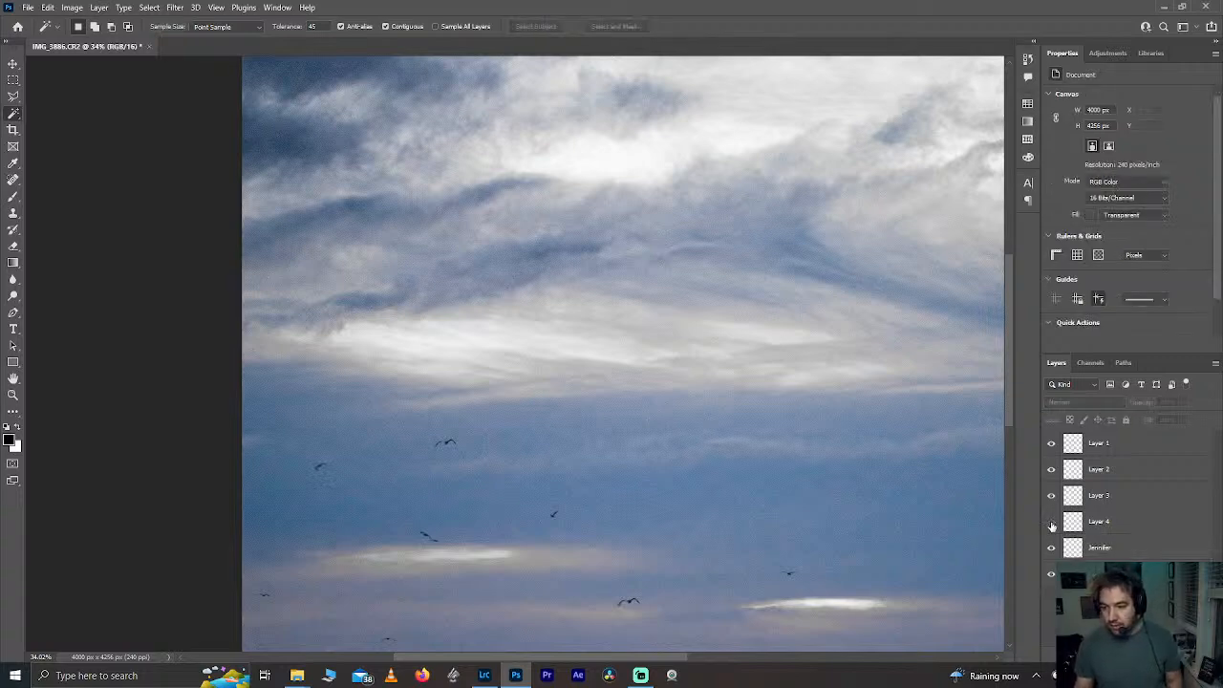
click(1108, 524)
key(ctrl+t)
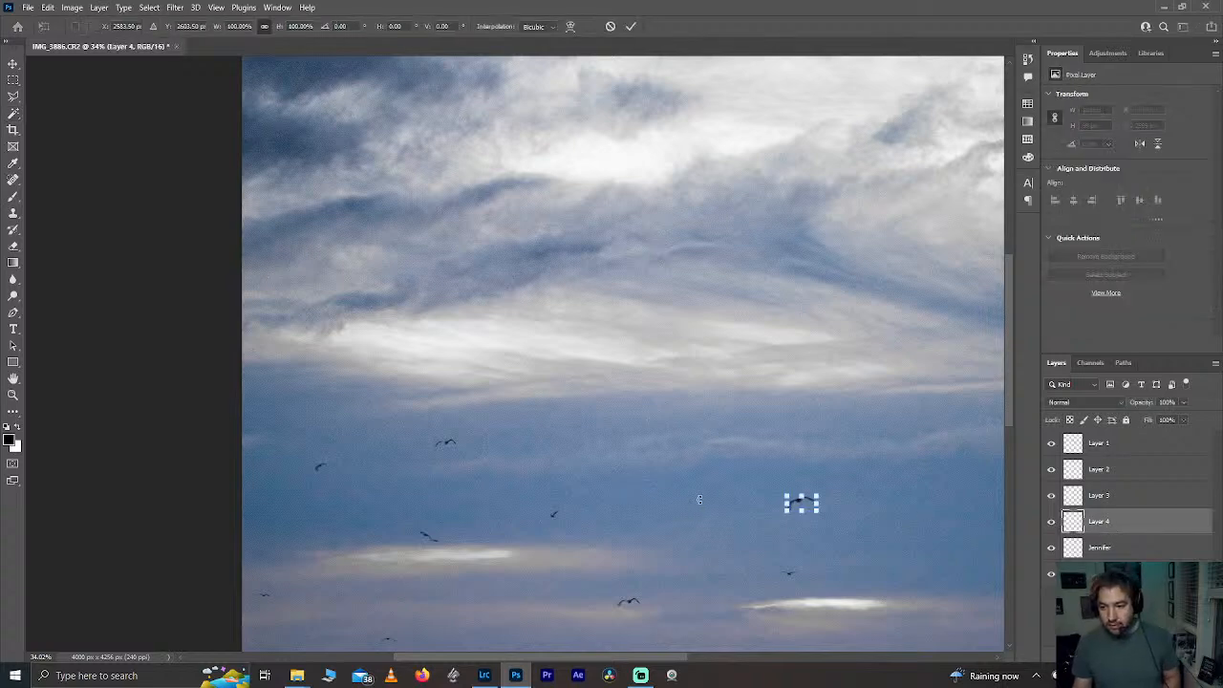
scroll(699, 498, down, 2)
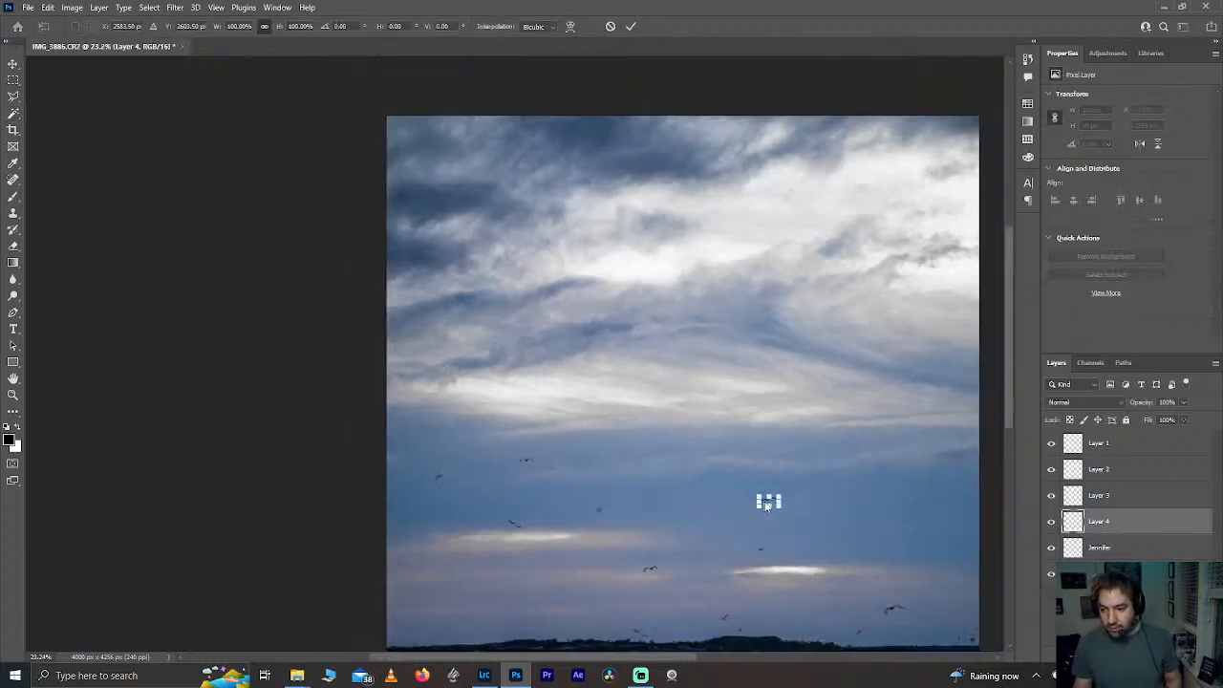
drag(765, 504, 736, 474)
key(ctrl+z)
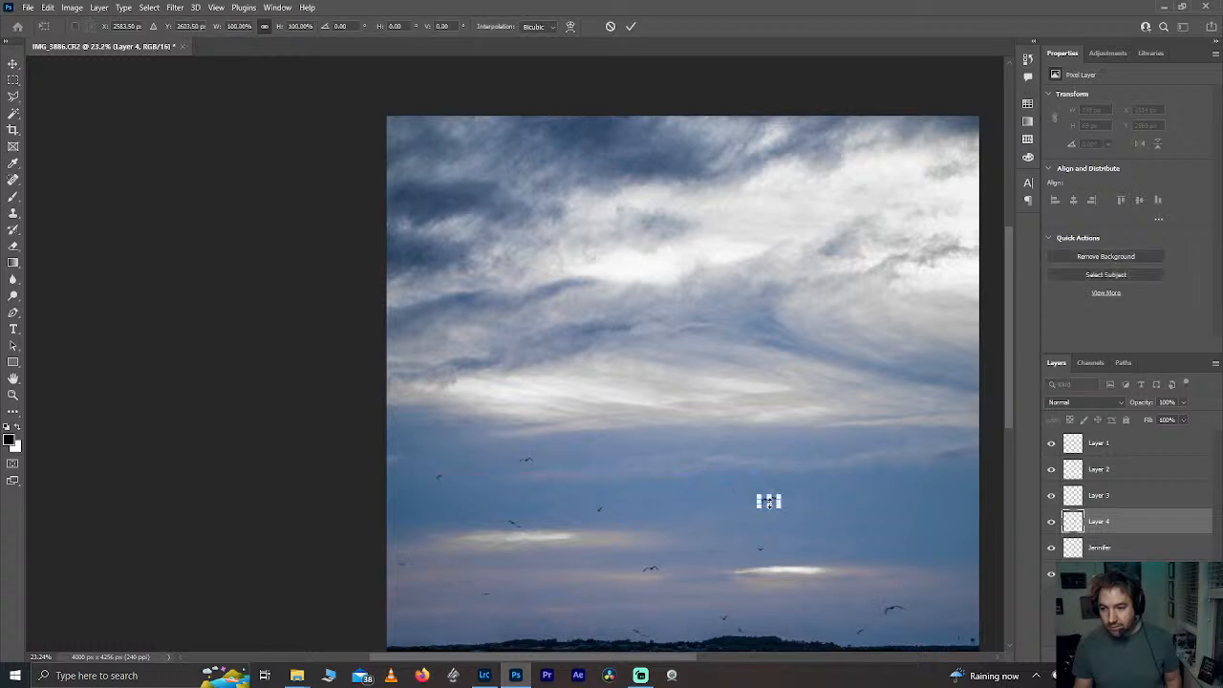
scroll(768, 501, up, 1)
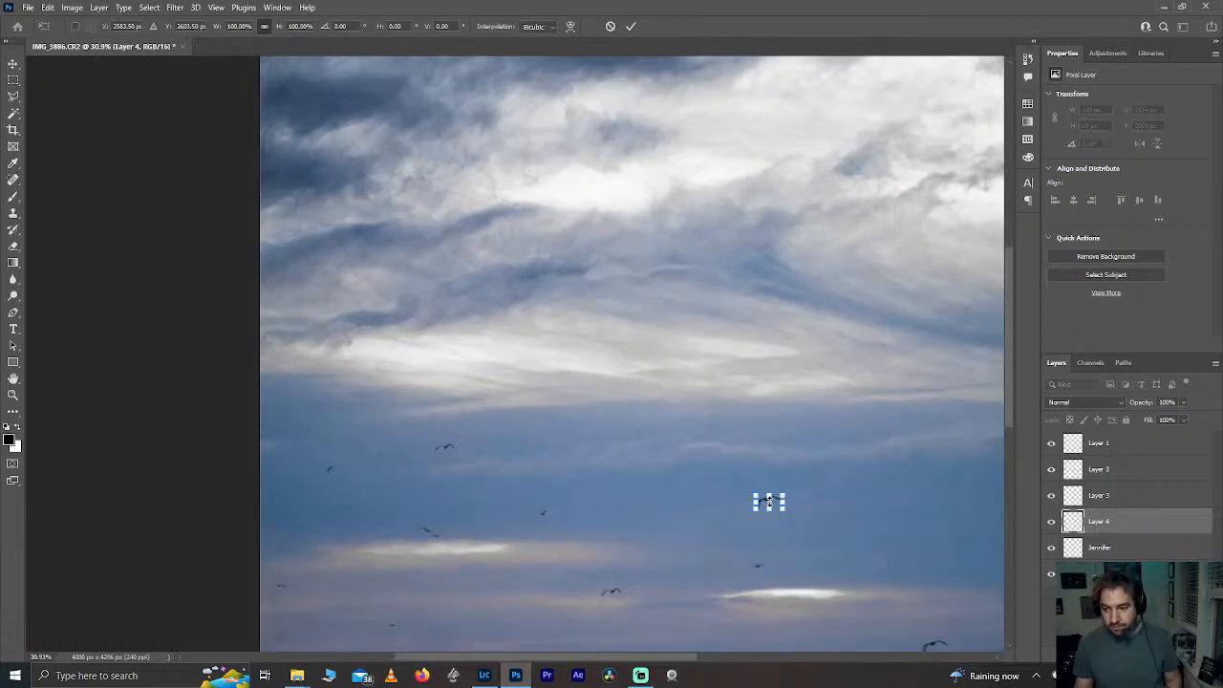
scroll(761, 502, up, 2)
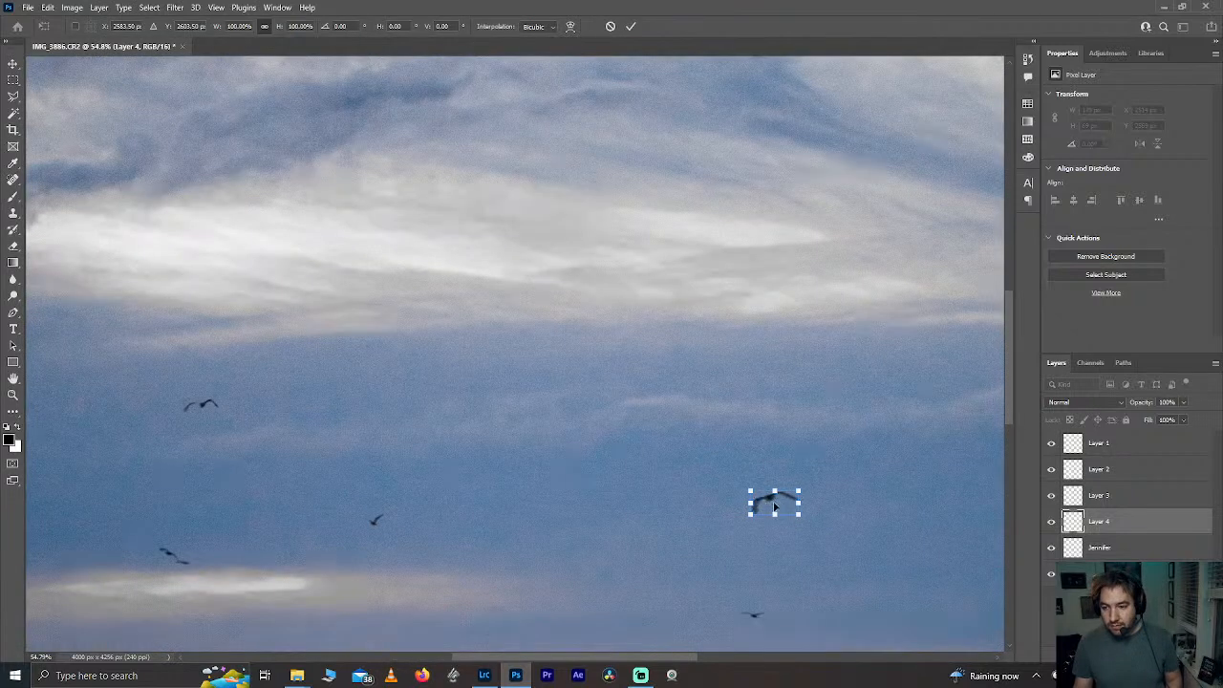
drag(774, 508, 267, 348)
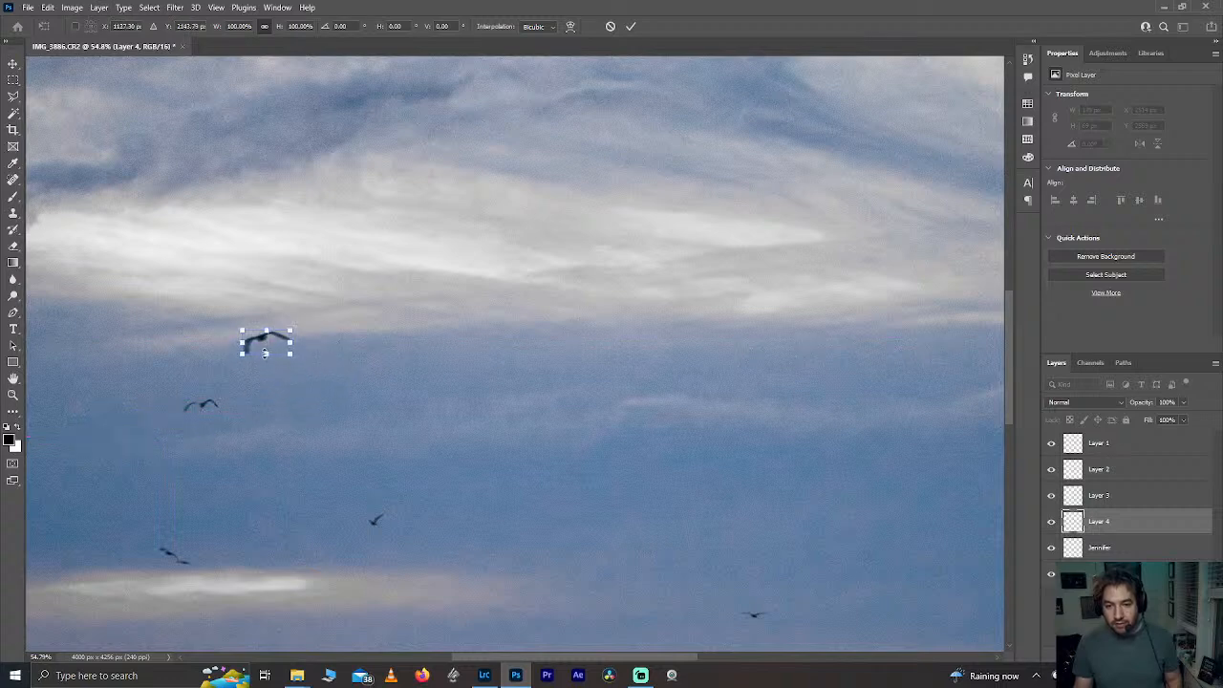
key(Return)
key(w)
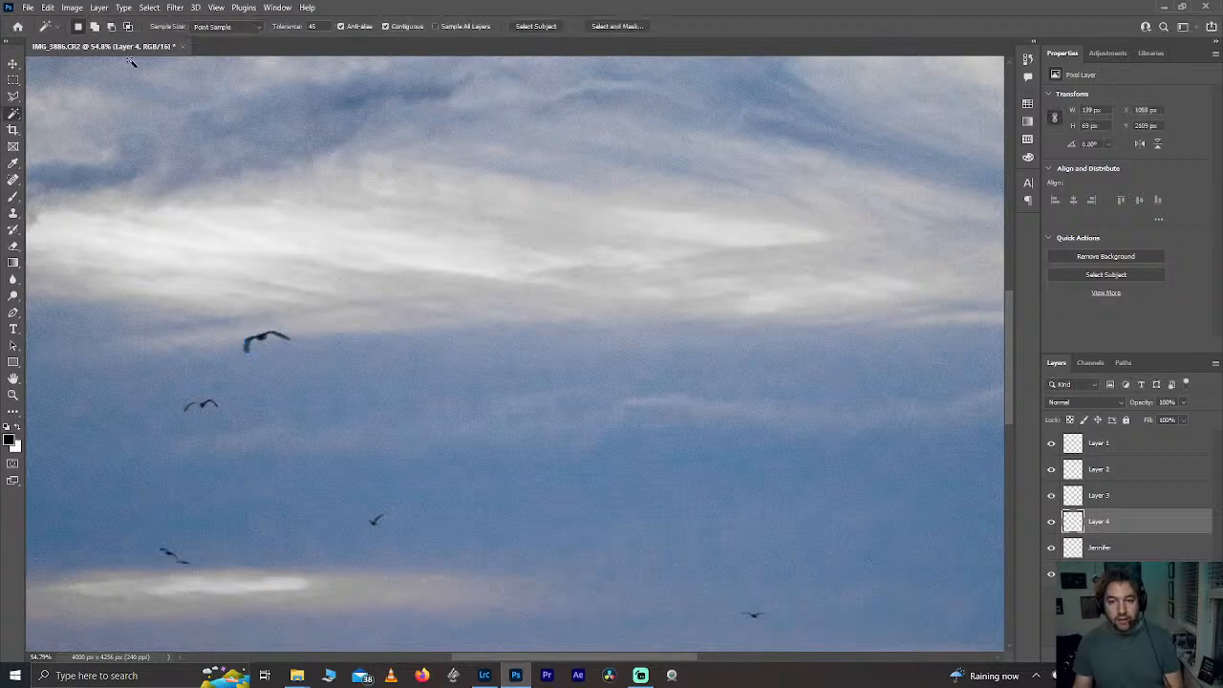
Step: Flip Layer 4's large bird horizontally
click(50, 8)
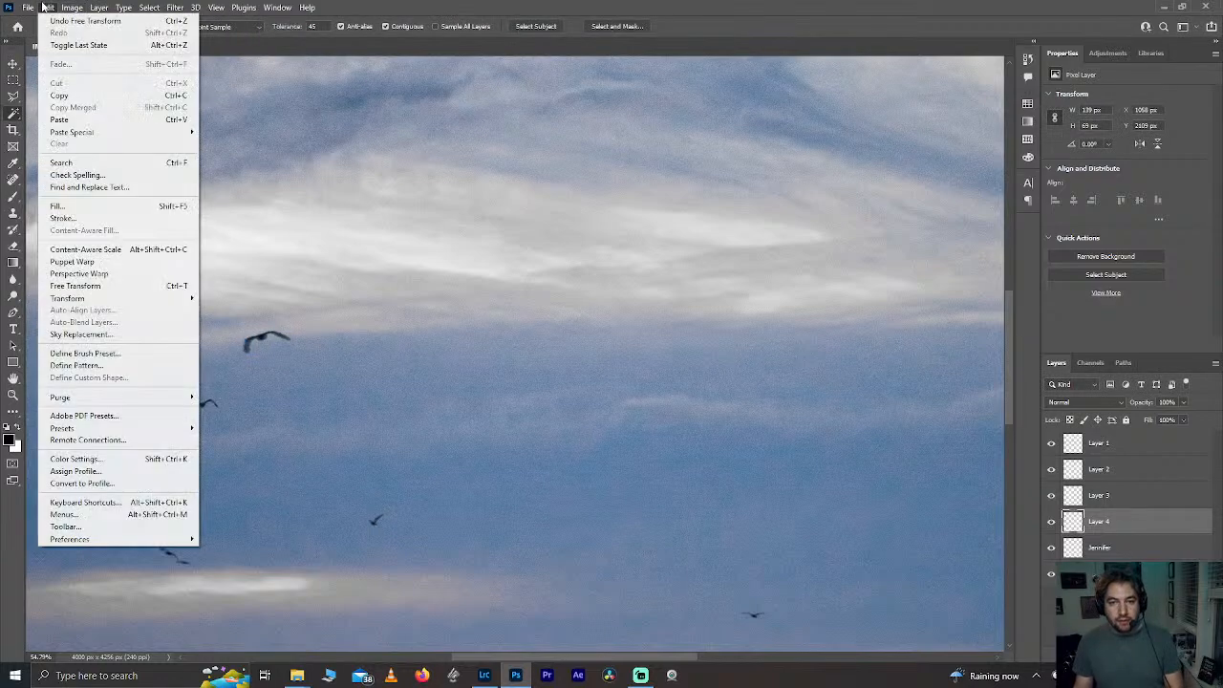
mouse_move(159, 302)
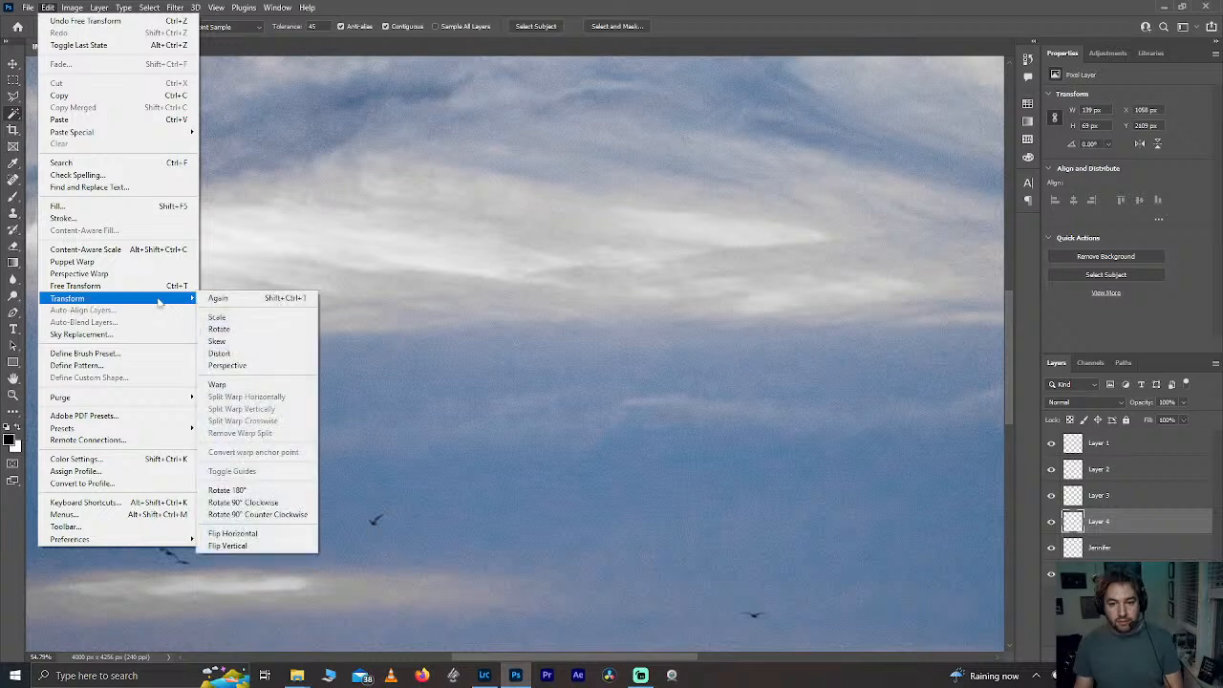
click(279, 534)
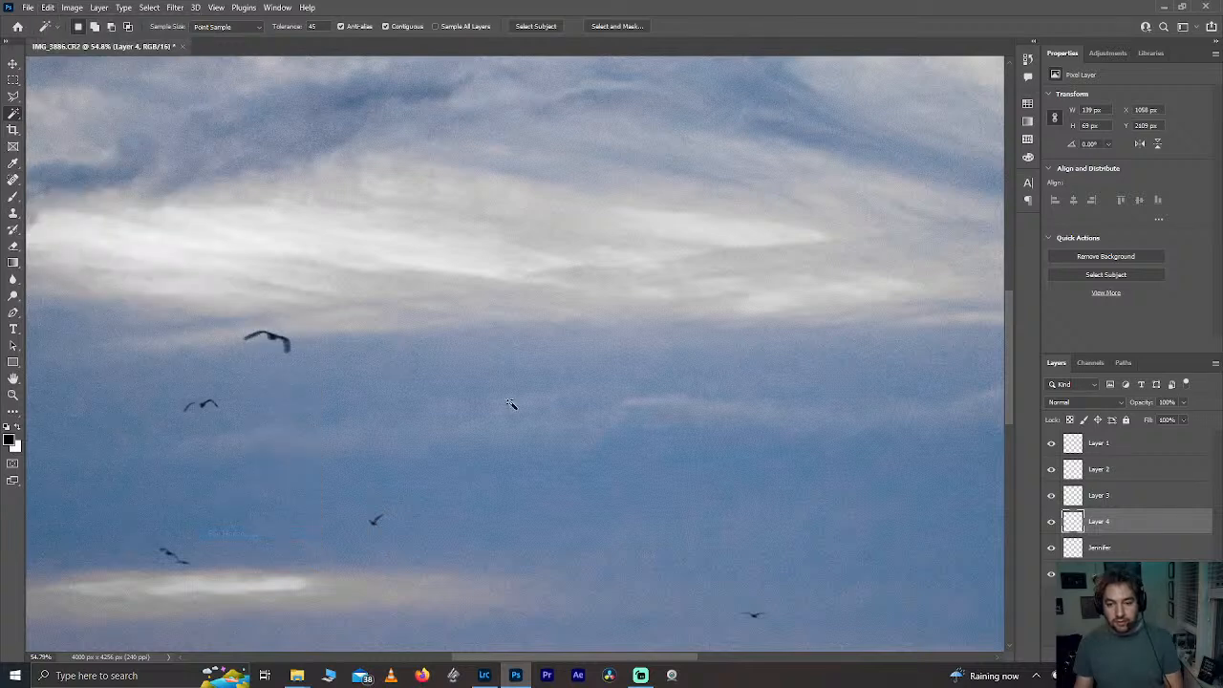
Step: Rename Layer 4 with a person's first name
click(1127, 616)
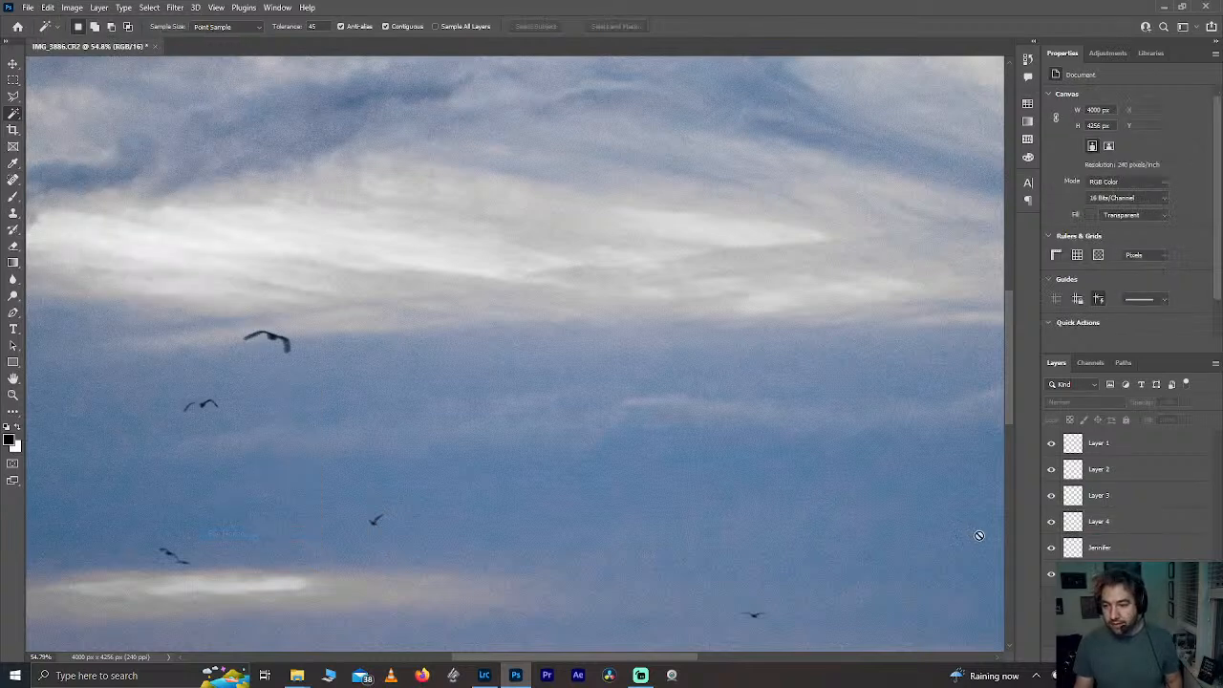
double_click(1100, 523)
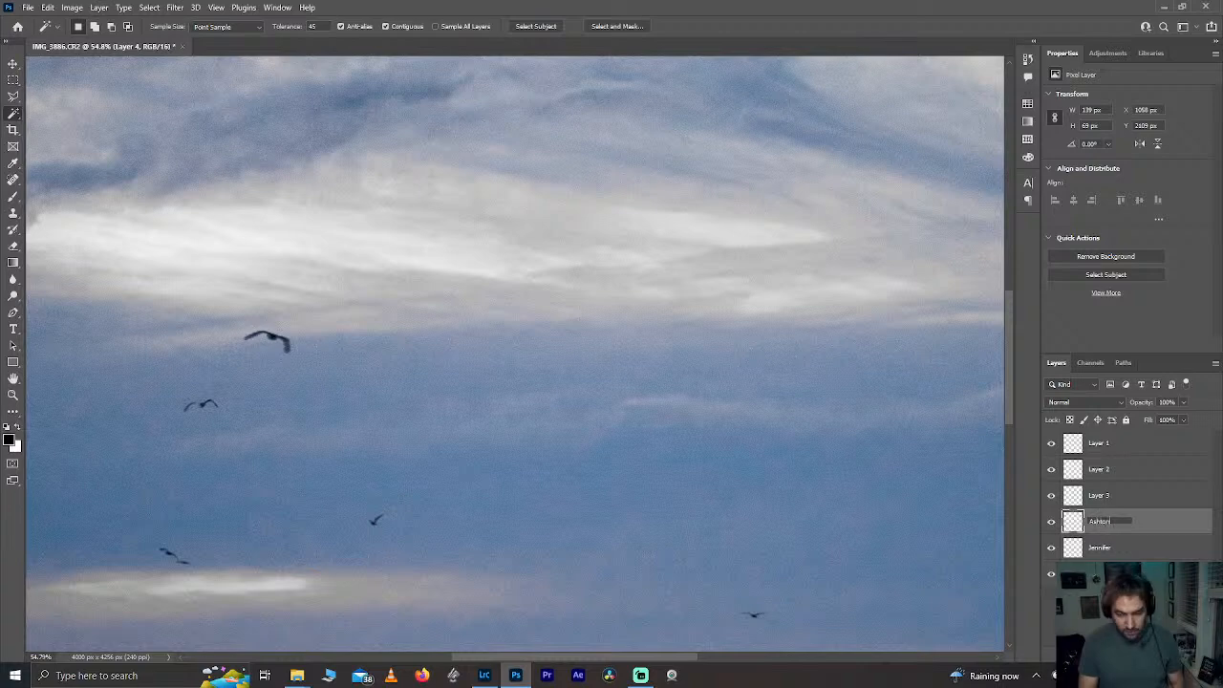
key(Return)
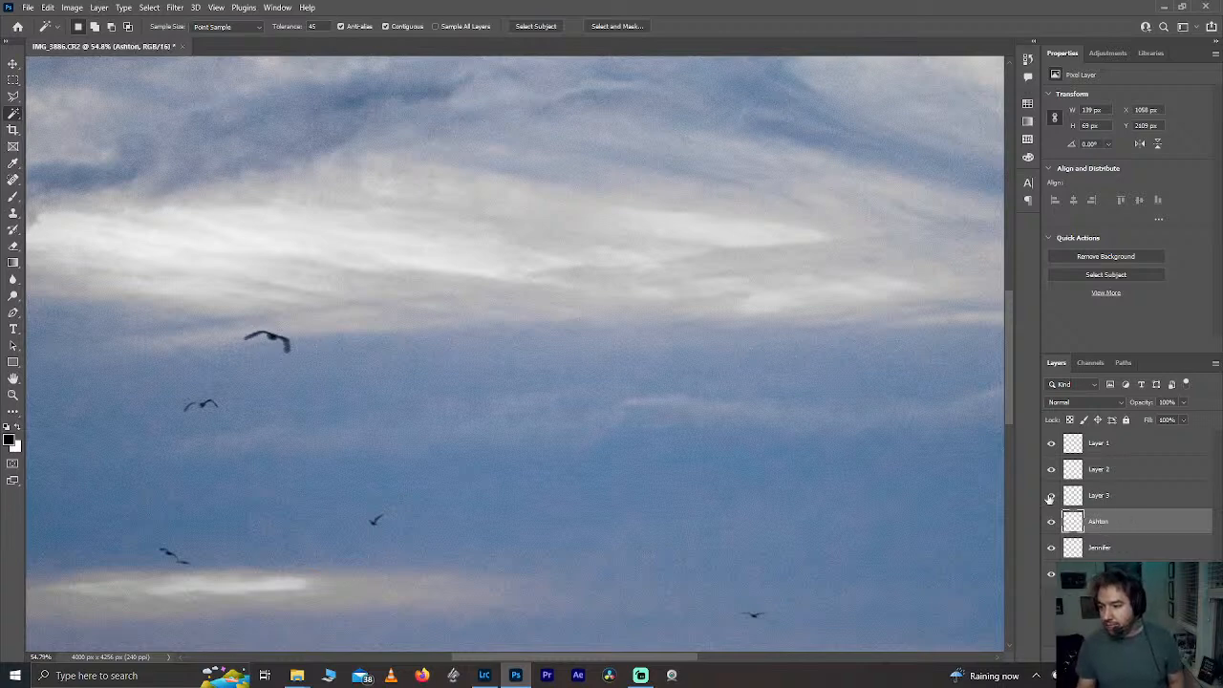
Step: Rename Layer 3 with a person's first name
scroll(848, 521, down, 3)
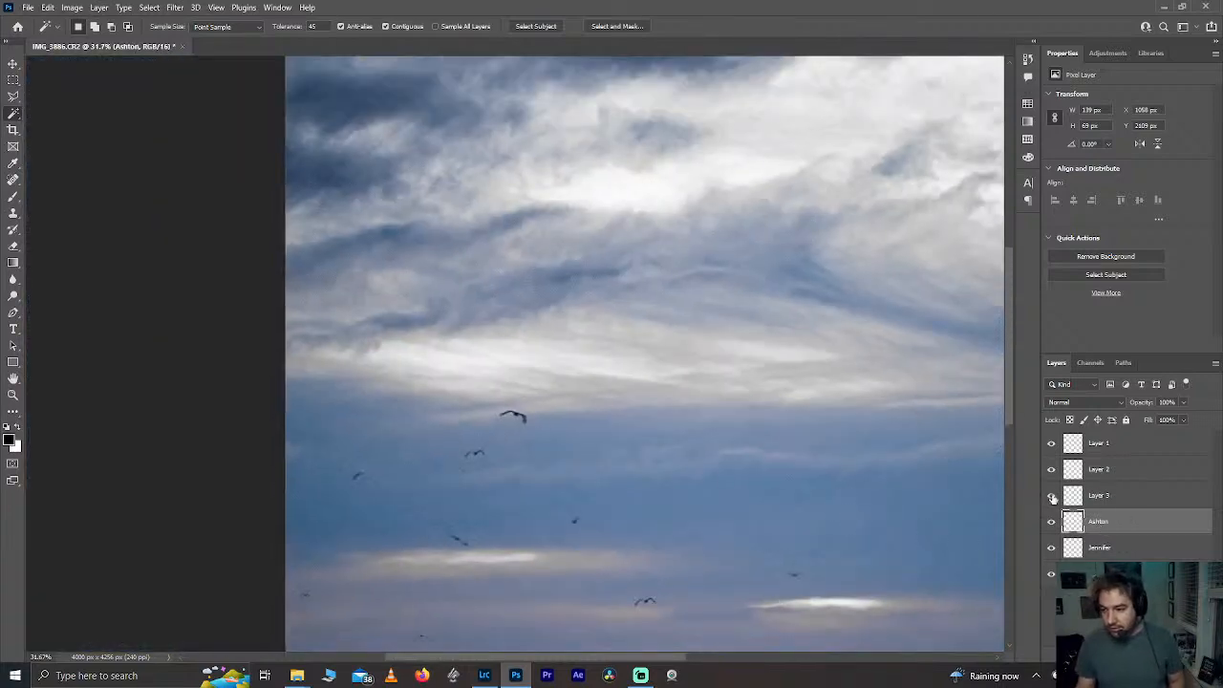
click(1111, 498)
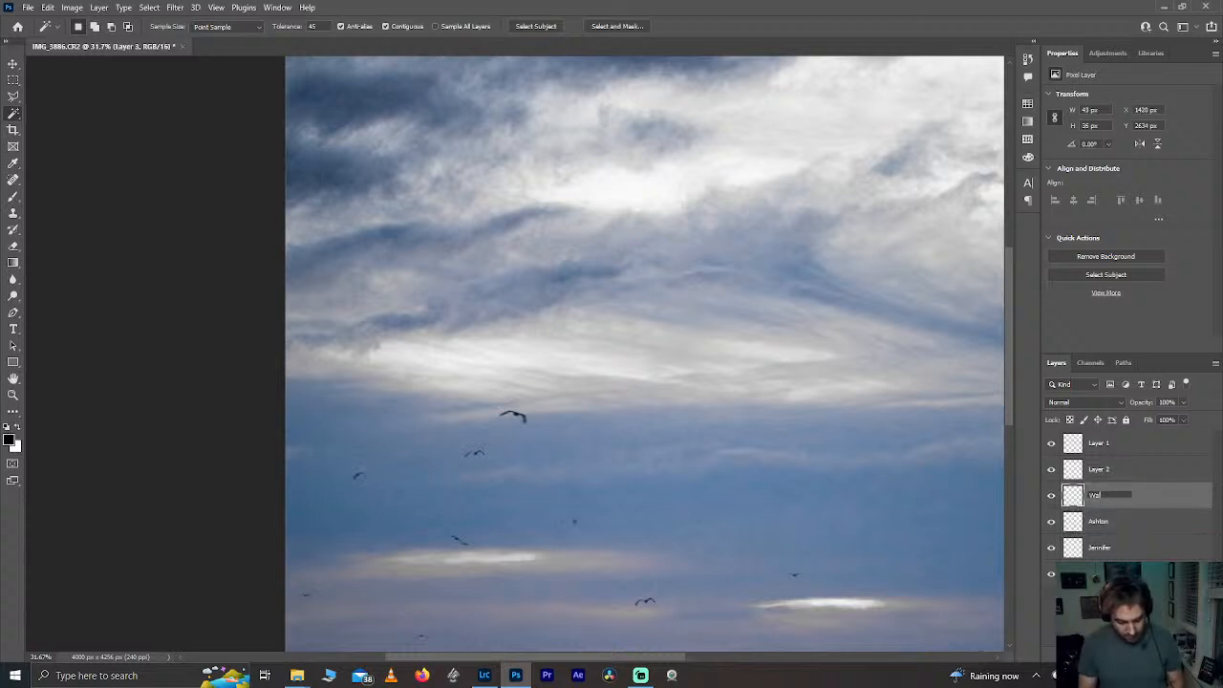
key(Return)
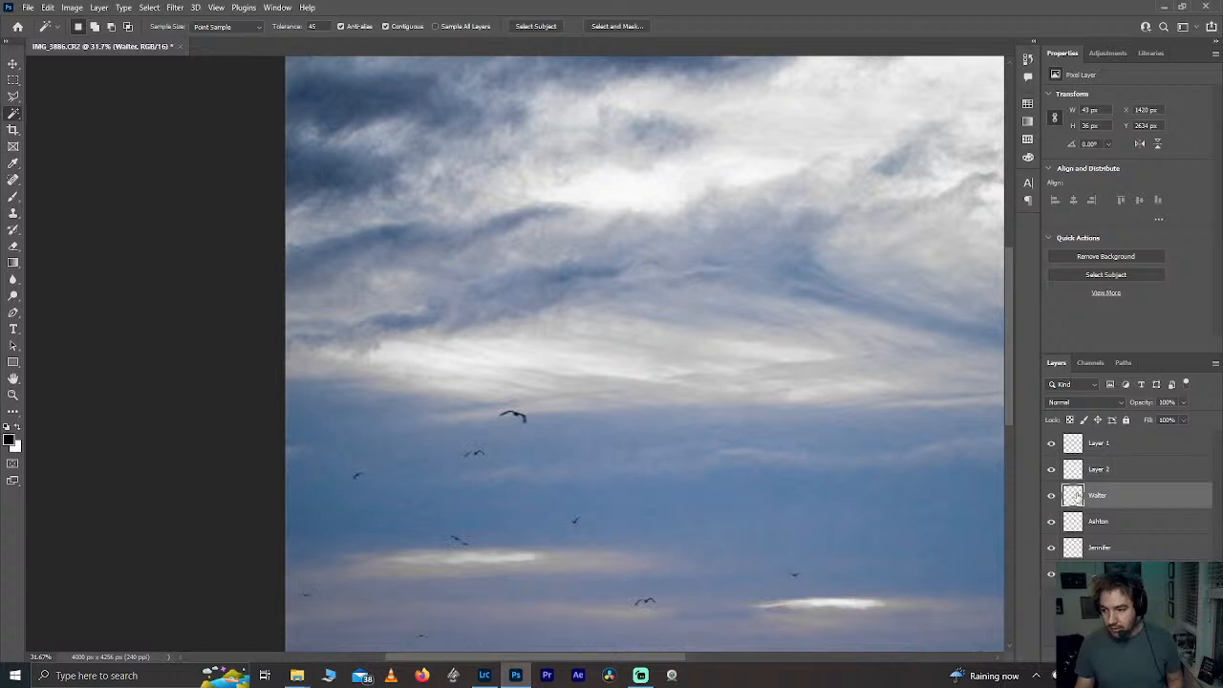
Step: Flip the small bird on the newly named former Layer 3 horizontally
click(74, 7)
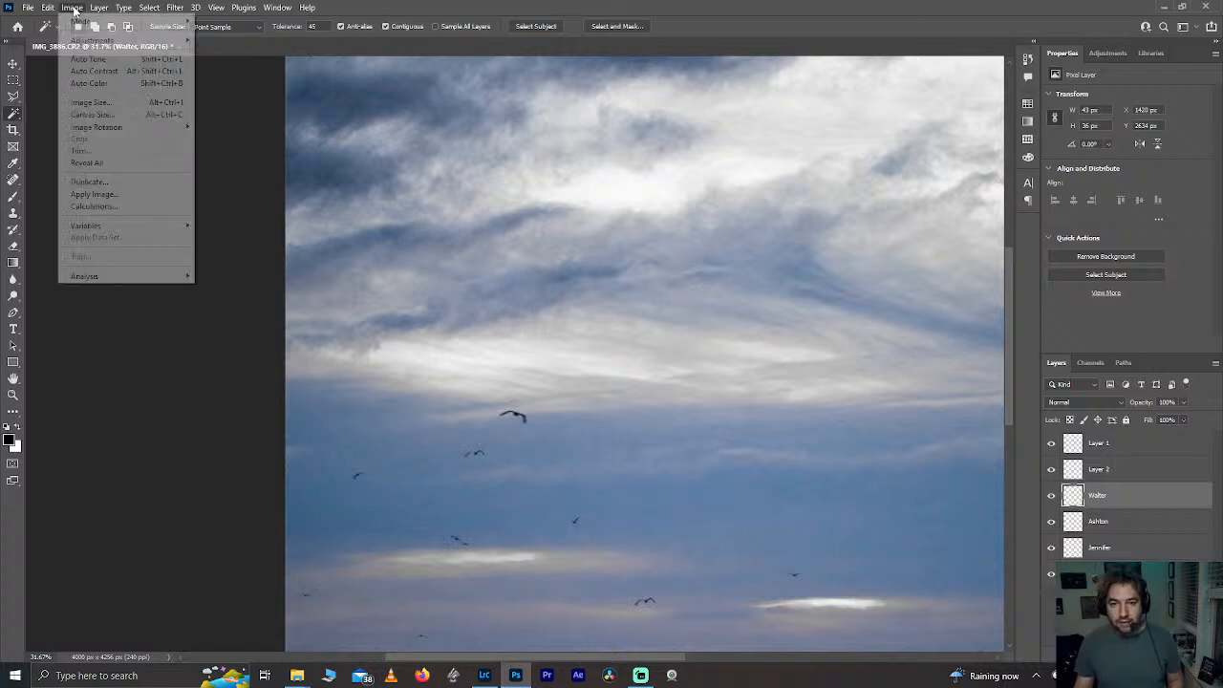
mouse_move(47, 7)
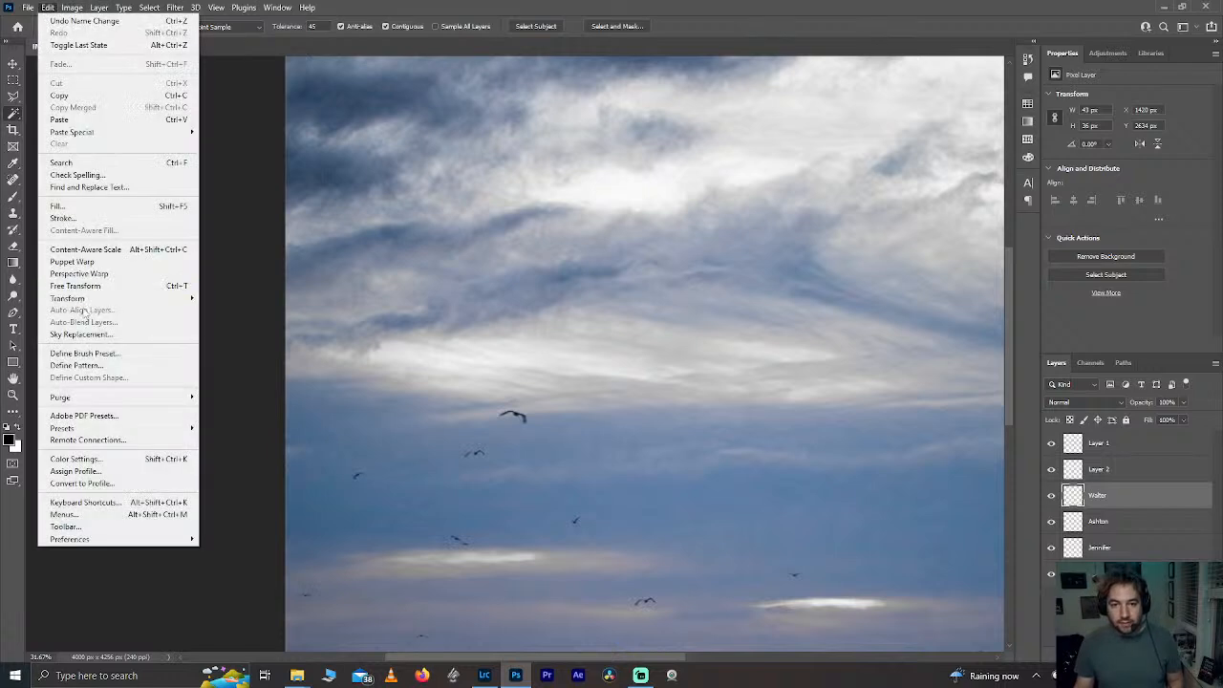
mouse_move(161, 304)
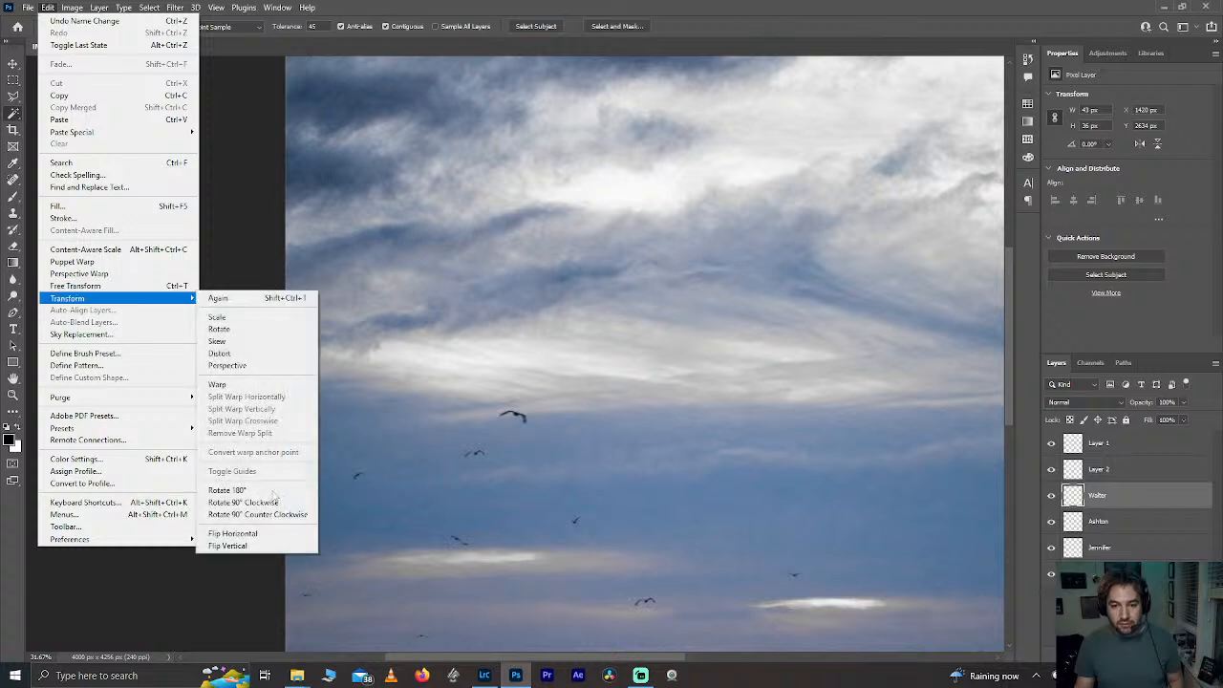
click(239, 537)
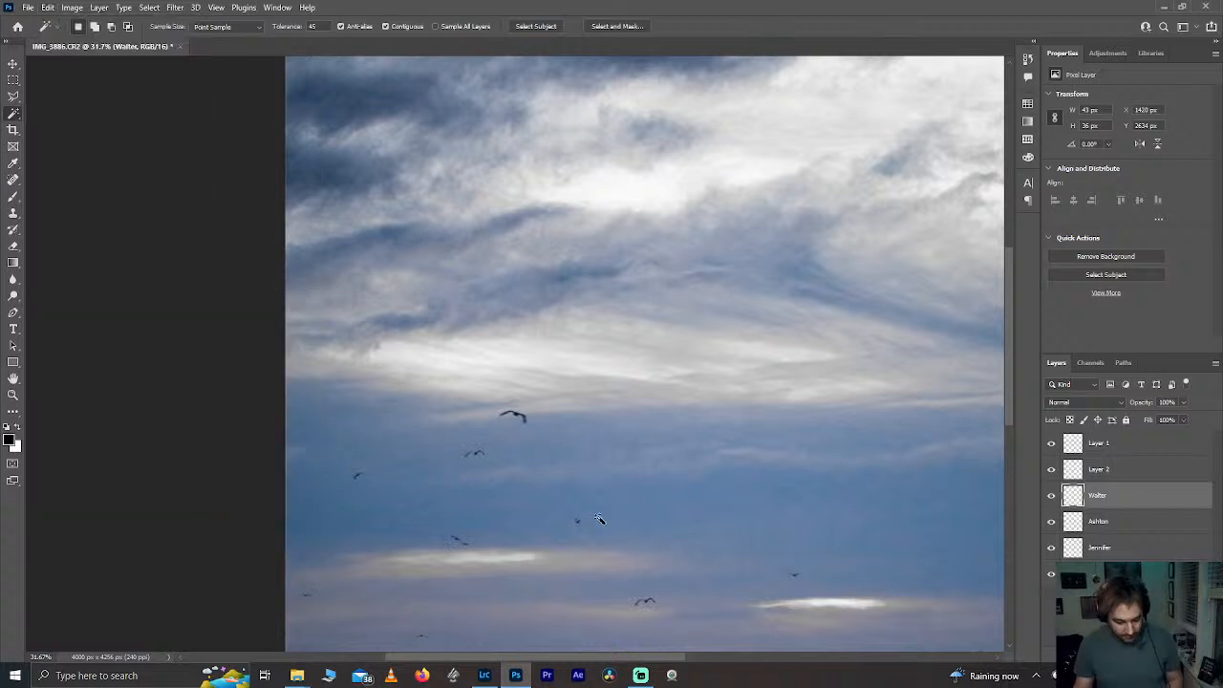
Step: Move the flipped small bird to the far right of the sky, at about X 3817 px and Y 2479 px, scale it to about 62 × 52 px, and commit
key(ctrl+t)
scroll(555, 523, up, 5)
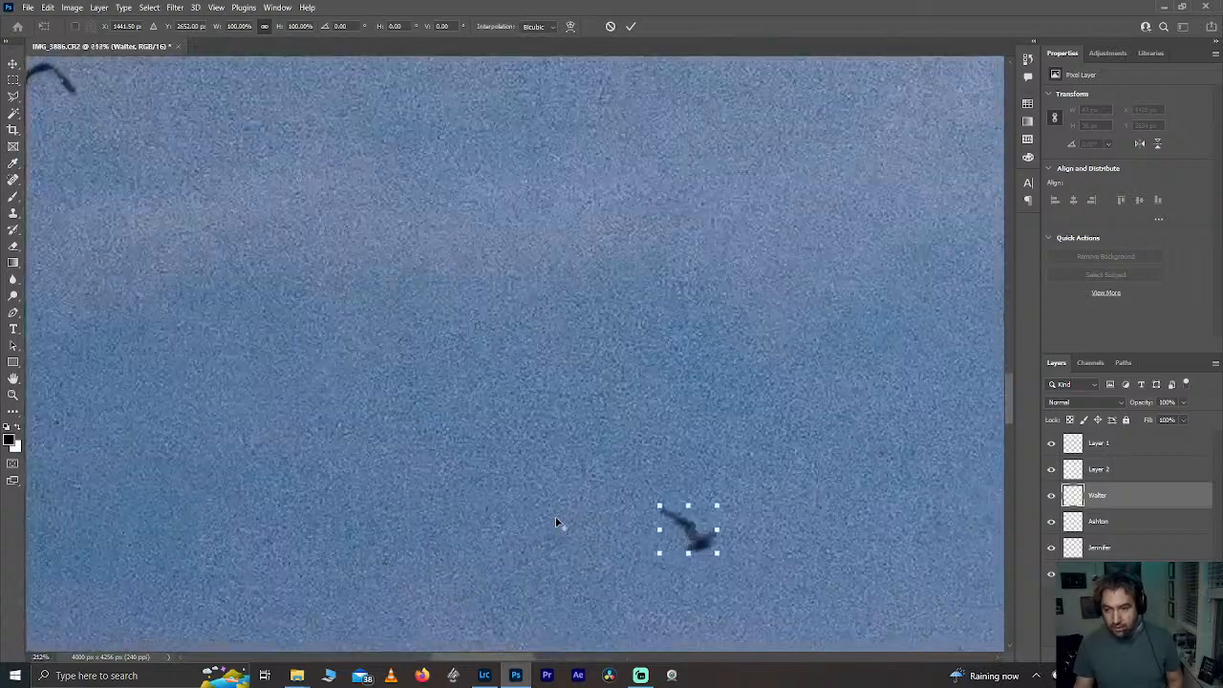
drag(803, 511, 881, 213)
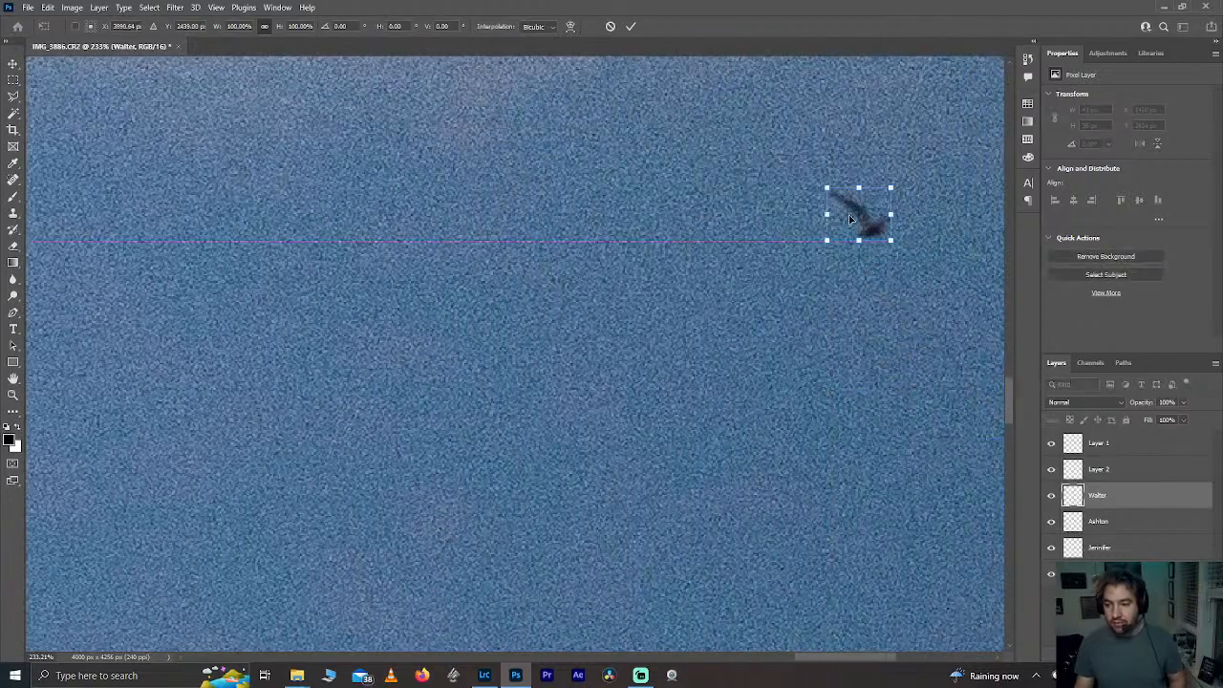
scroll(825, 309, down, 5)
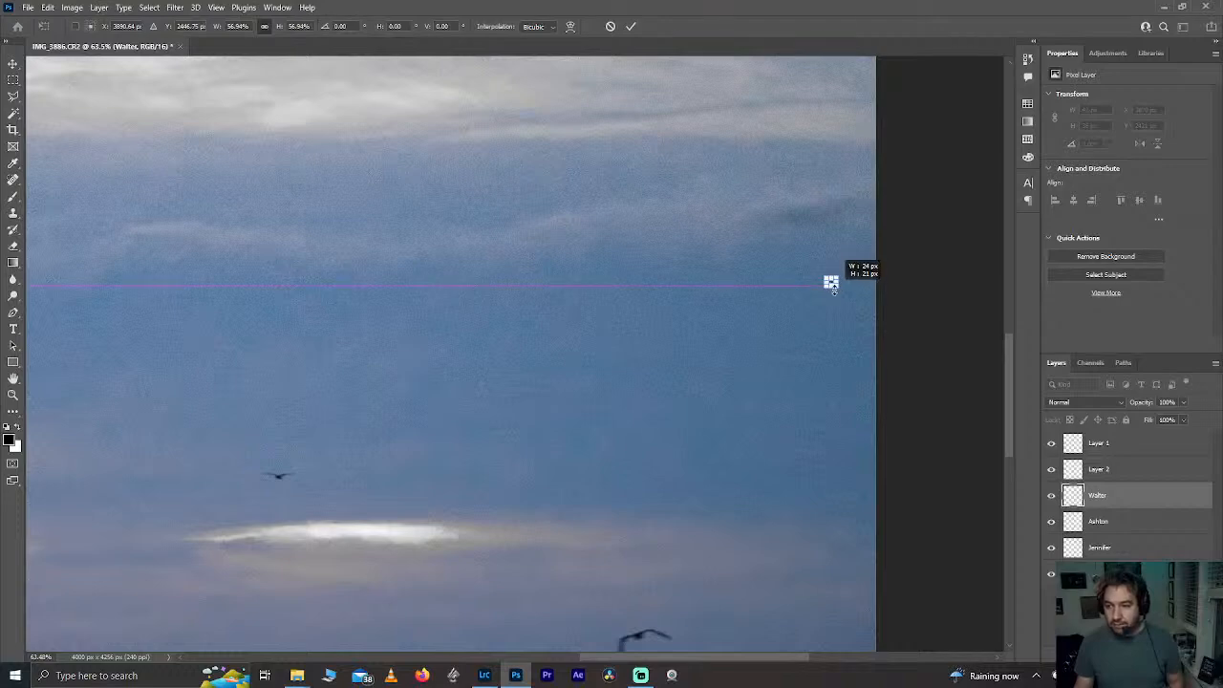
drag(834, 287, 814, 306)
key(Return)
key(ctrl+0)
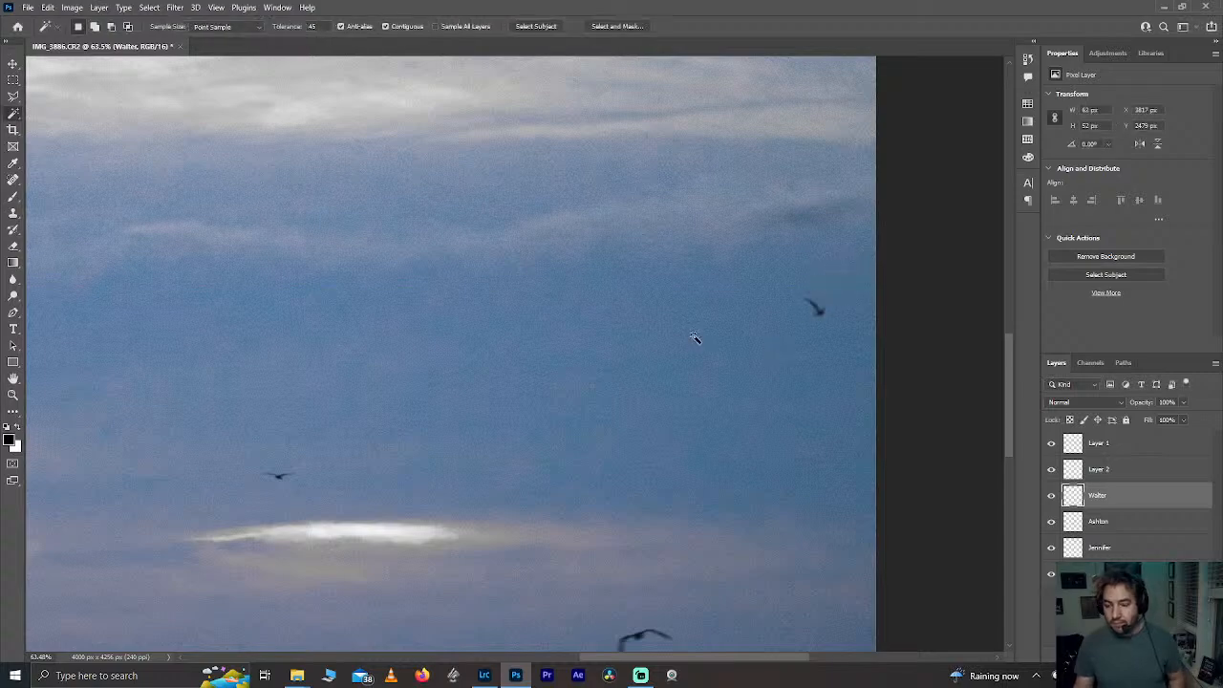
scroll(550, 376, up, 2)
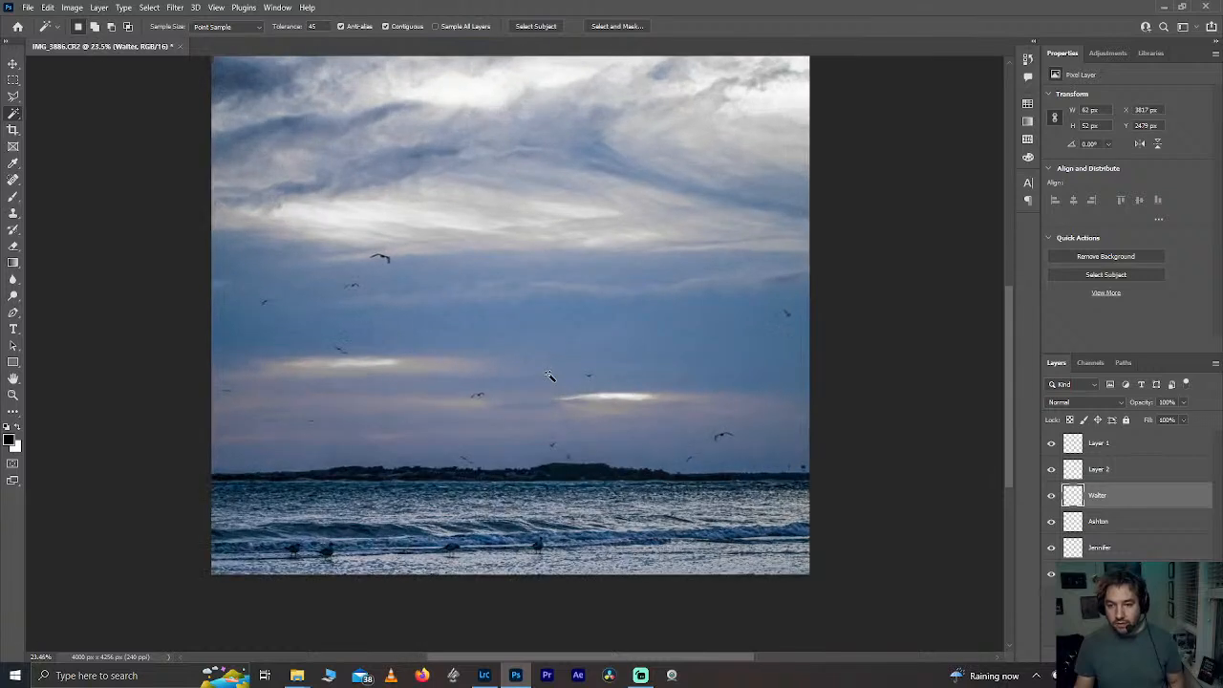
Step: Move Layer 2's bird to the upper right of the blue sky, at about X 2898 px, Y 2346 px, enlarge it to about 118 × 70 px, and commit
click(1097, 468)
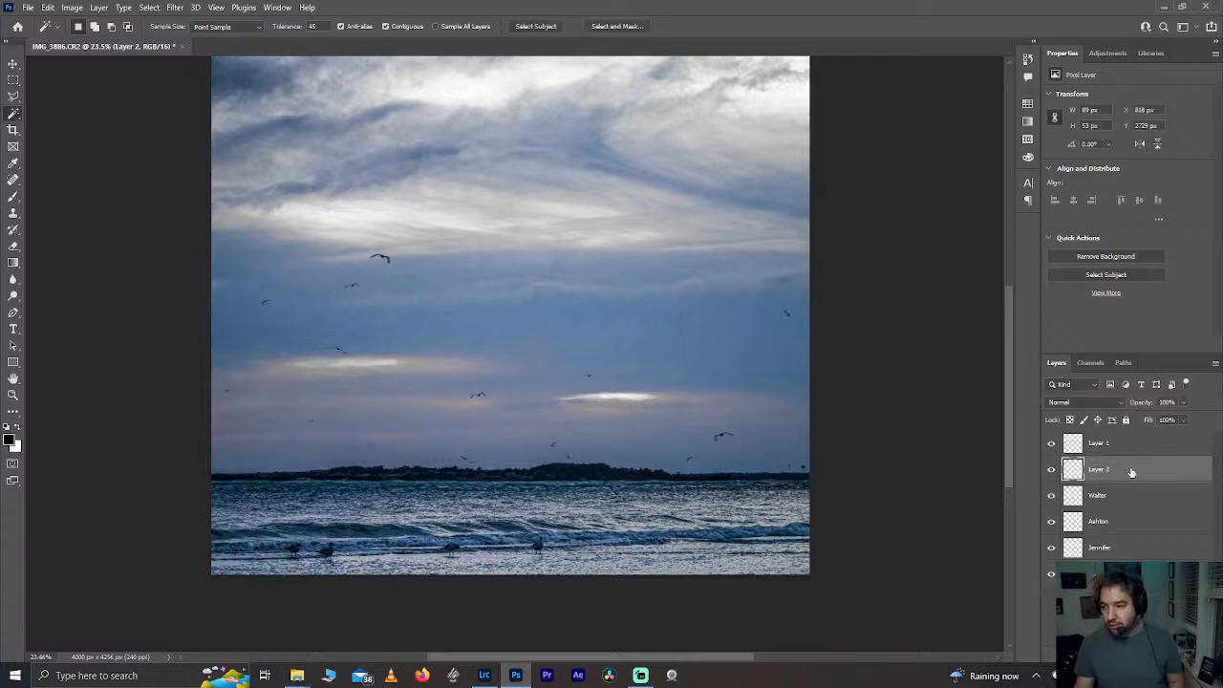
key(ctrl+t)
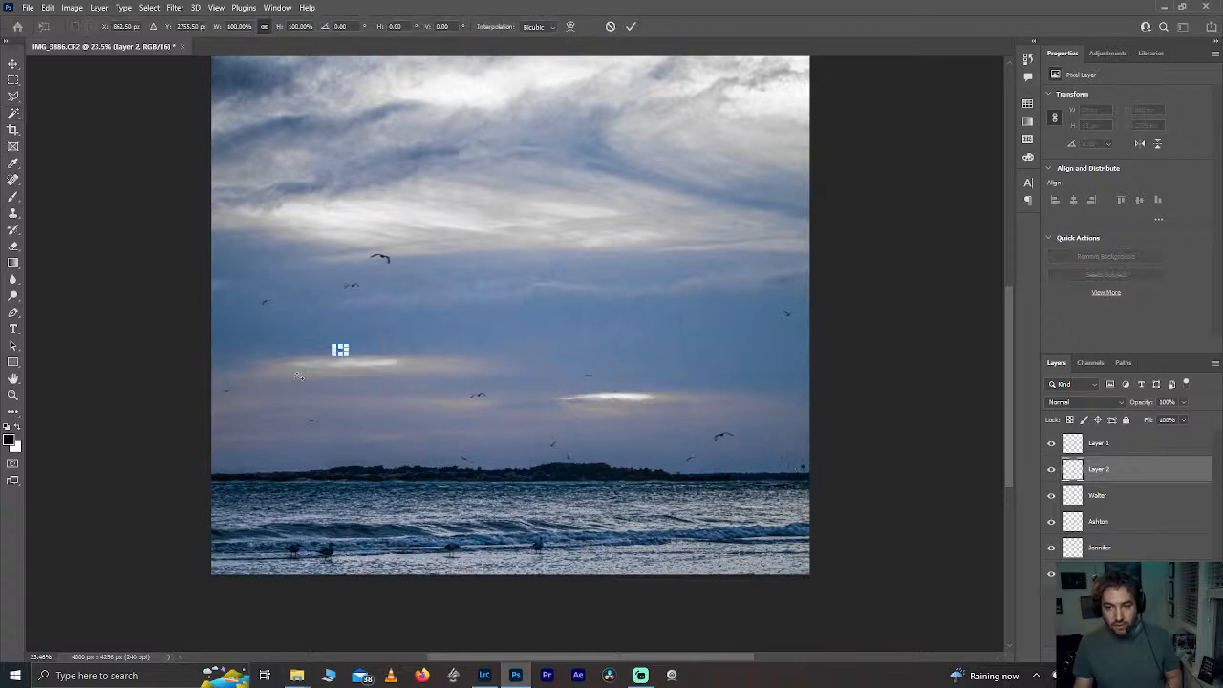
scroll(347, 351, up, 4)
scroll(346, 350, up, 4)
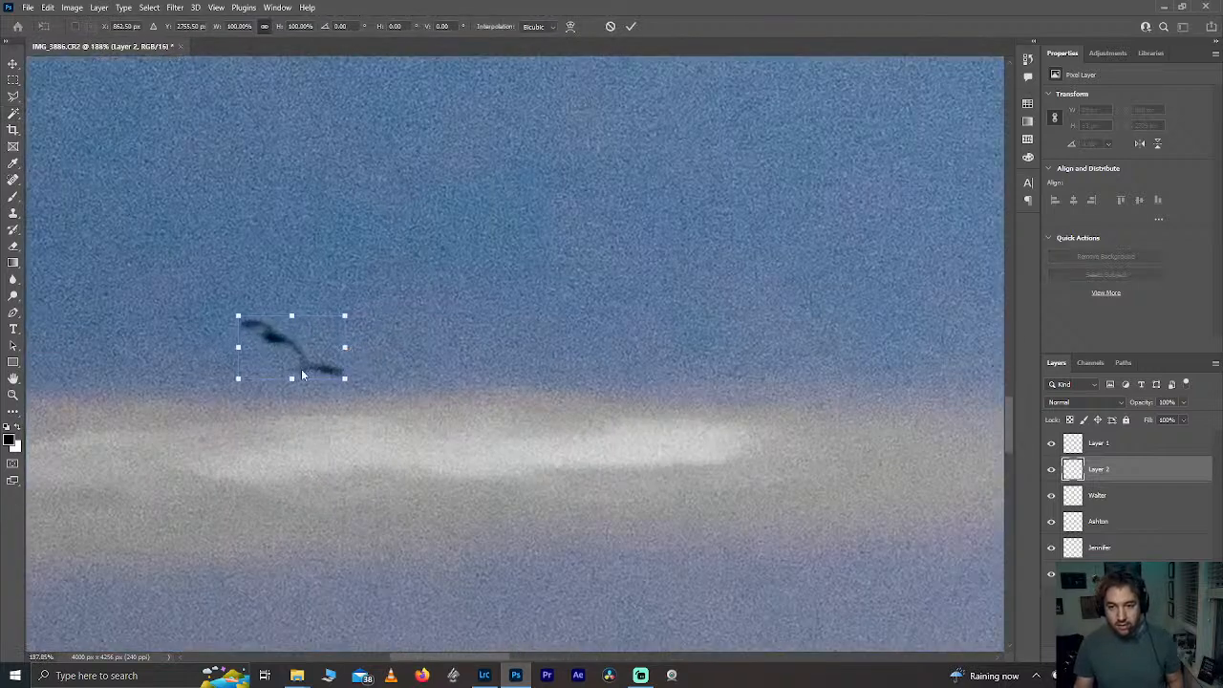
drag(301, 358, 725, 203)
scroll(725, 203, down, 5)
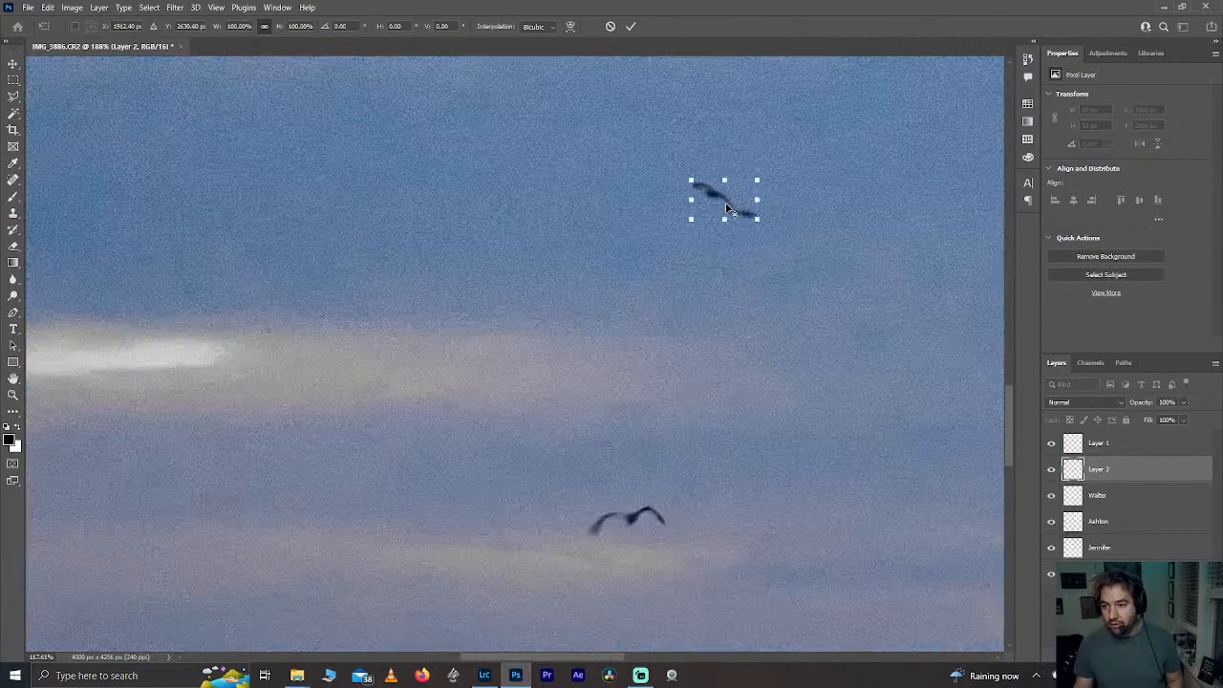
scroll(725, 202, down, 3)
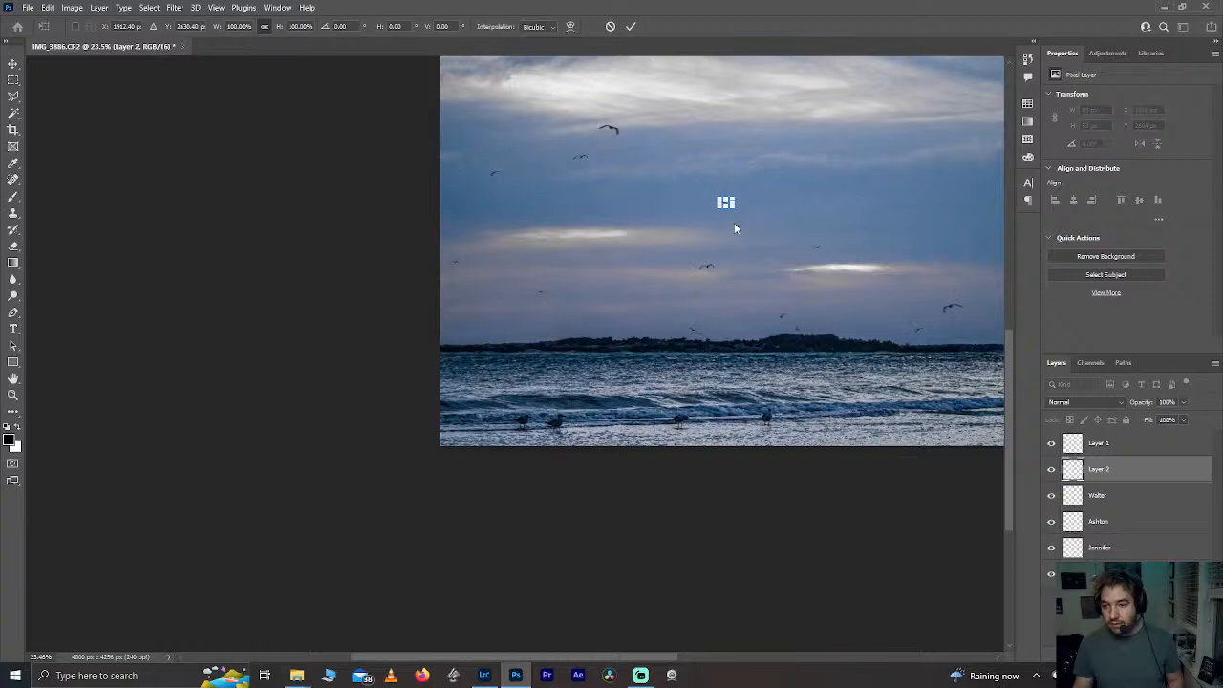
scroll(725, 202, up, 4)
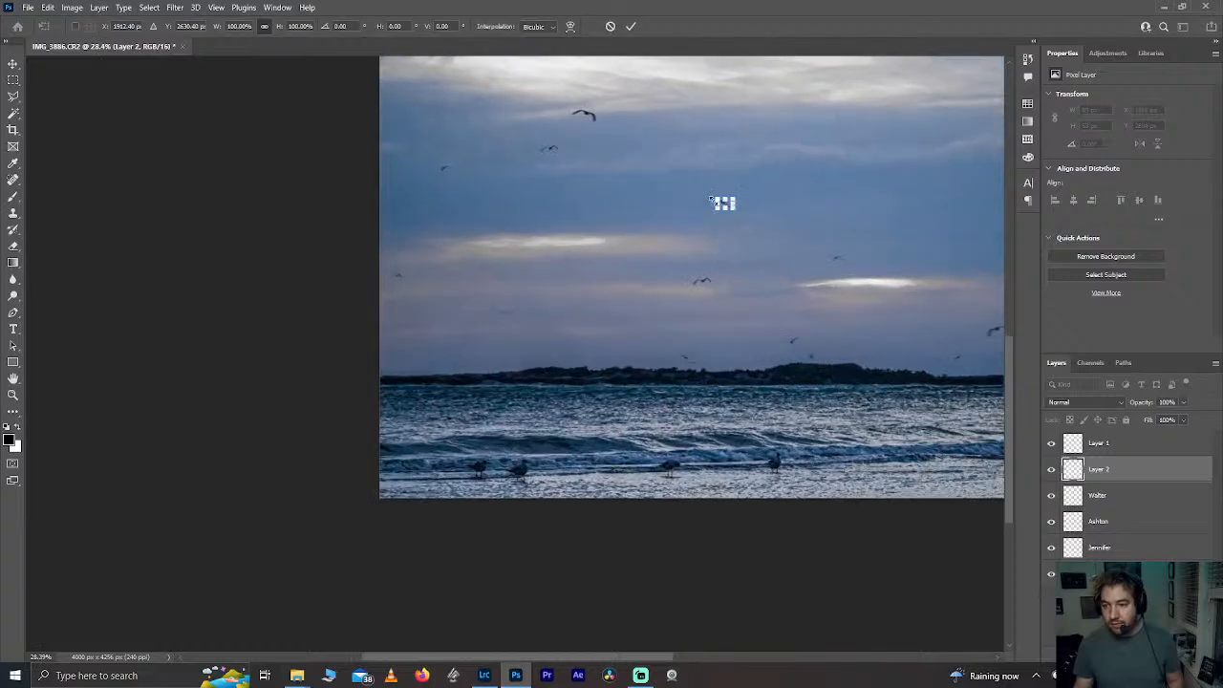
drag(723, 208, 490, 108)
key(ctrl+z)
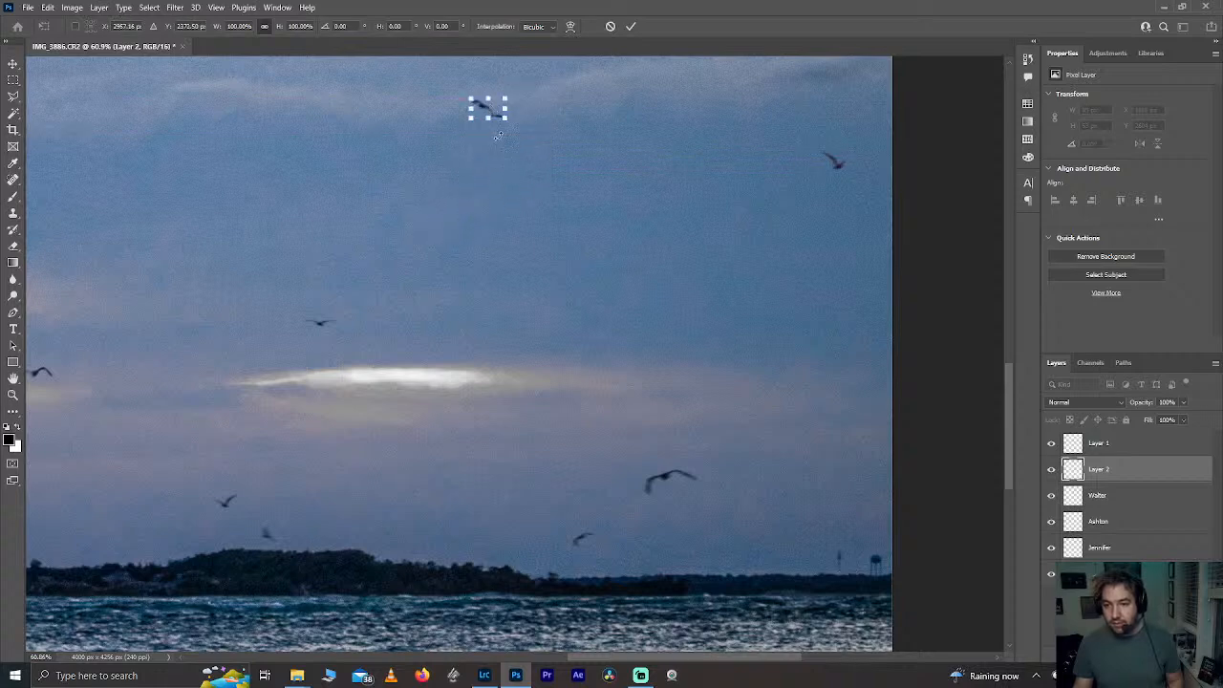
key(Return)
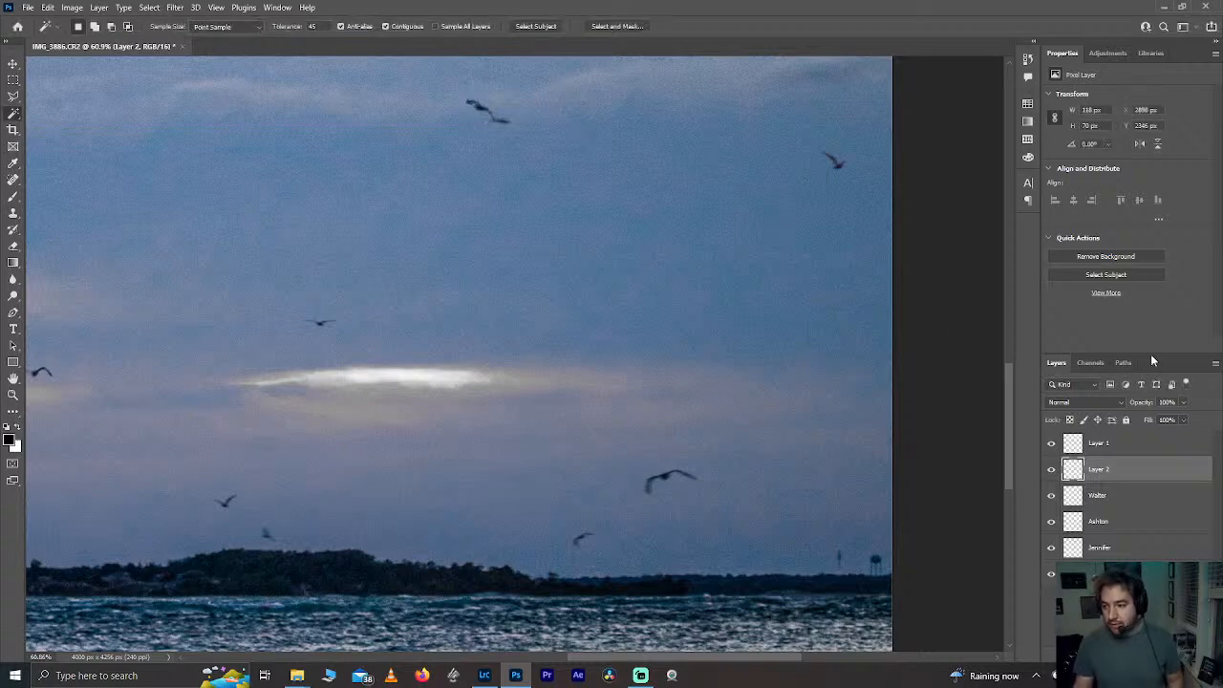
Step: Rename Layer 2 with two people's first names joined by an ampersand
double_click(1099, 471)
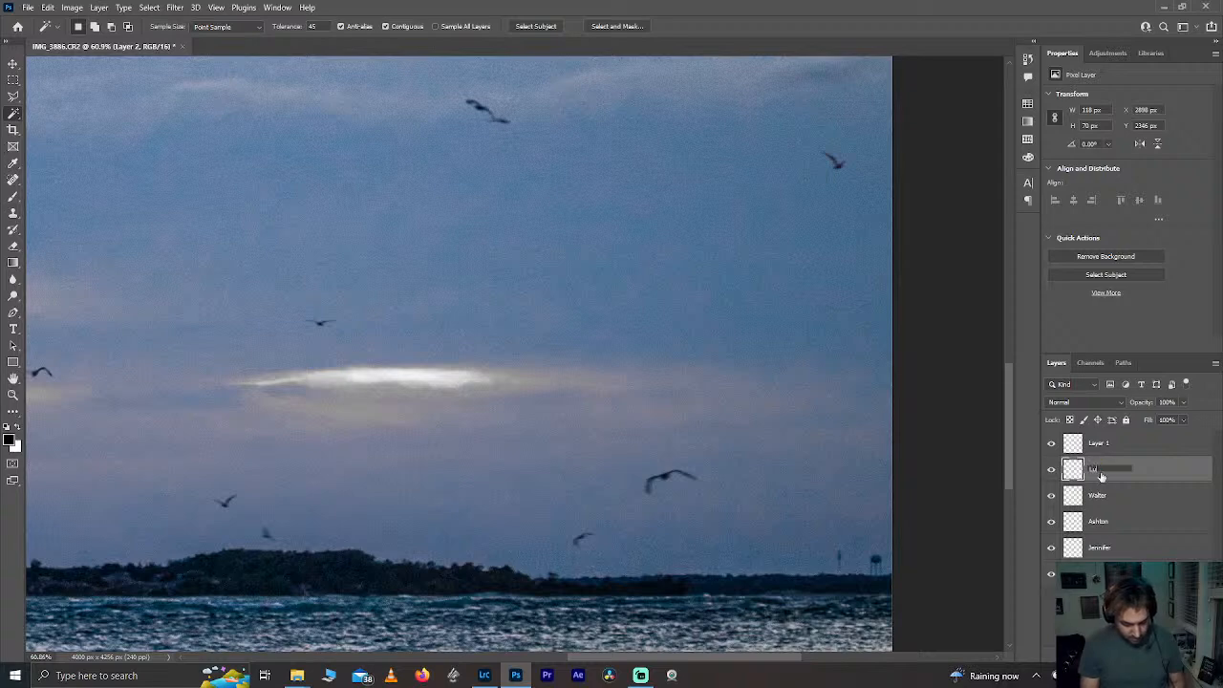
text(Lucy B)
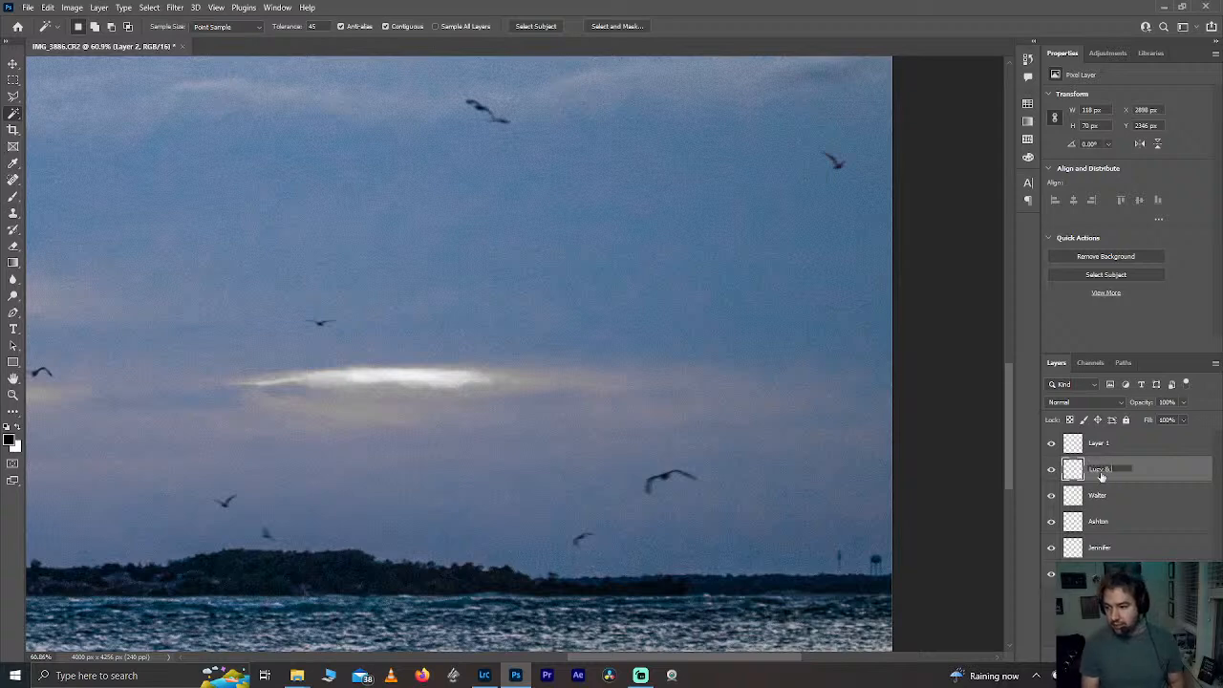
text( Evel)
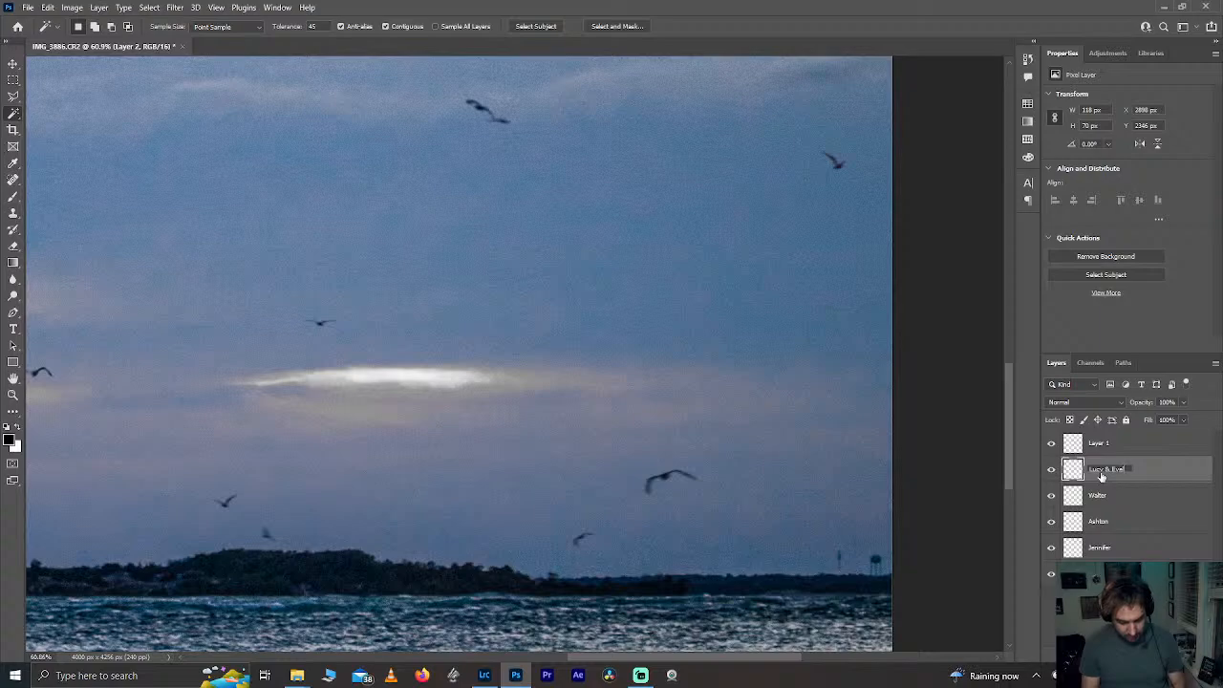
text(yn)
key(Return)
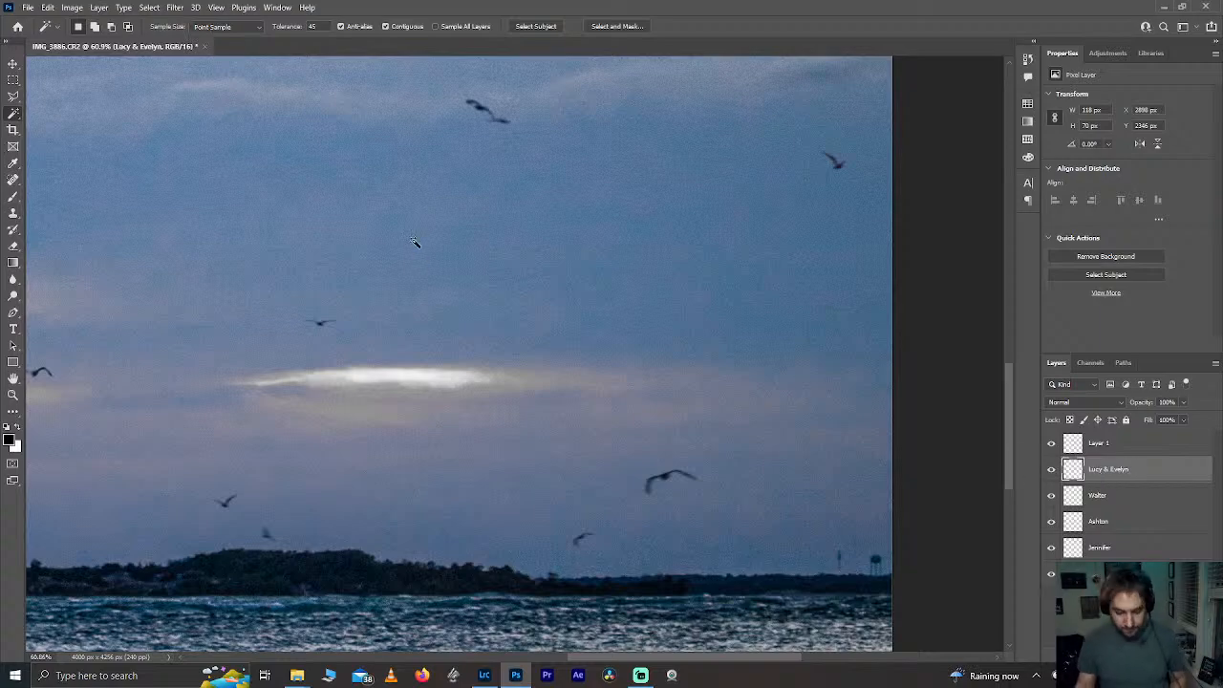
Step: Flip Layer 1's bird horizontally
scroll(414, 242, down, 5)
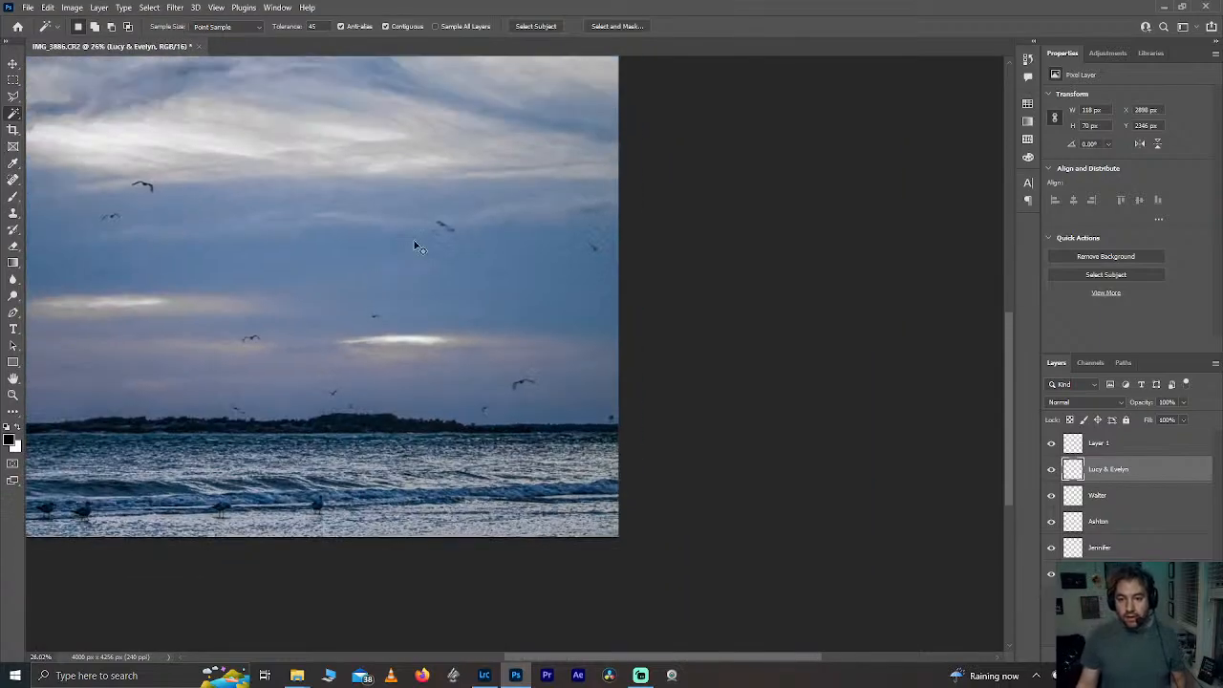
scroll(414, 246, left, 2)
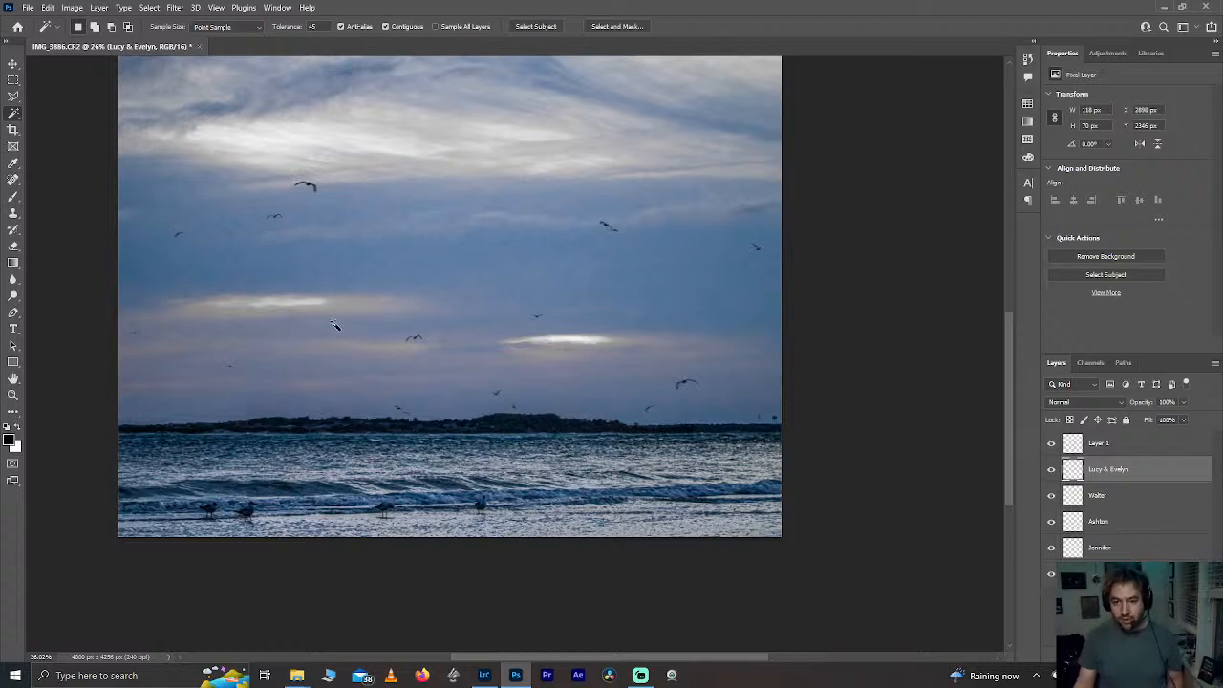
scroll(334, 326, up, 3)
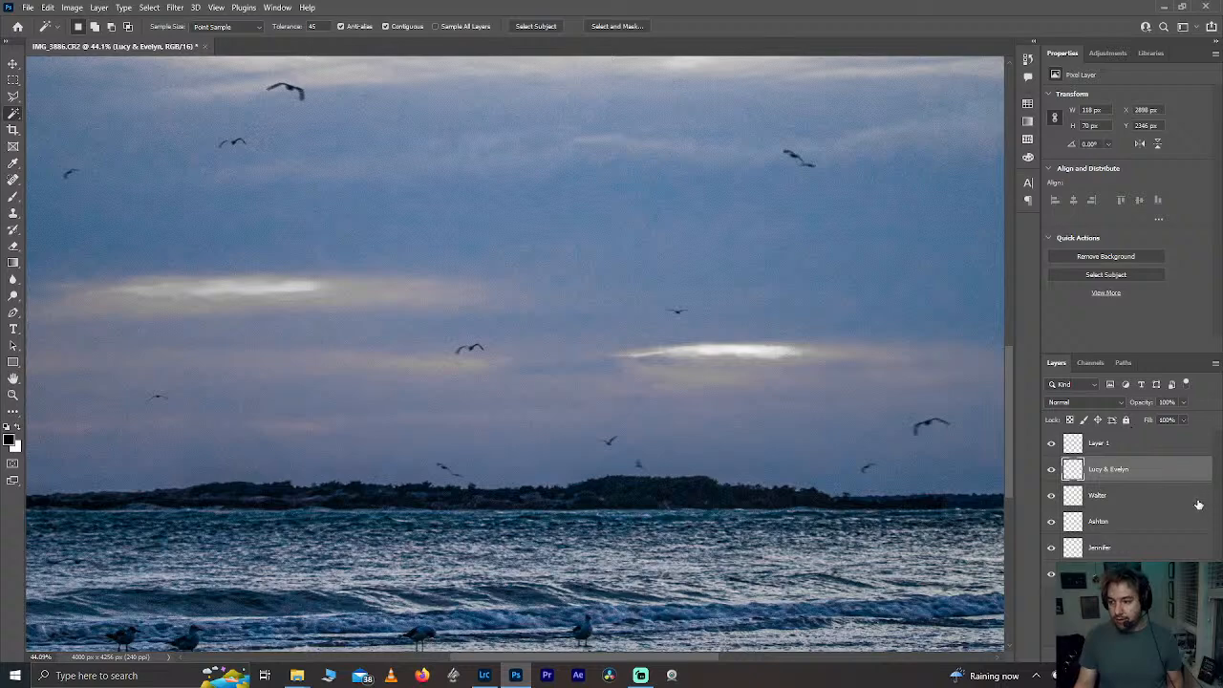
click(1142, 442)
click(47, 6)
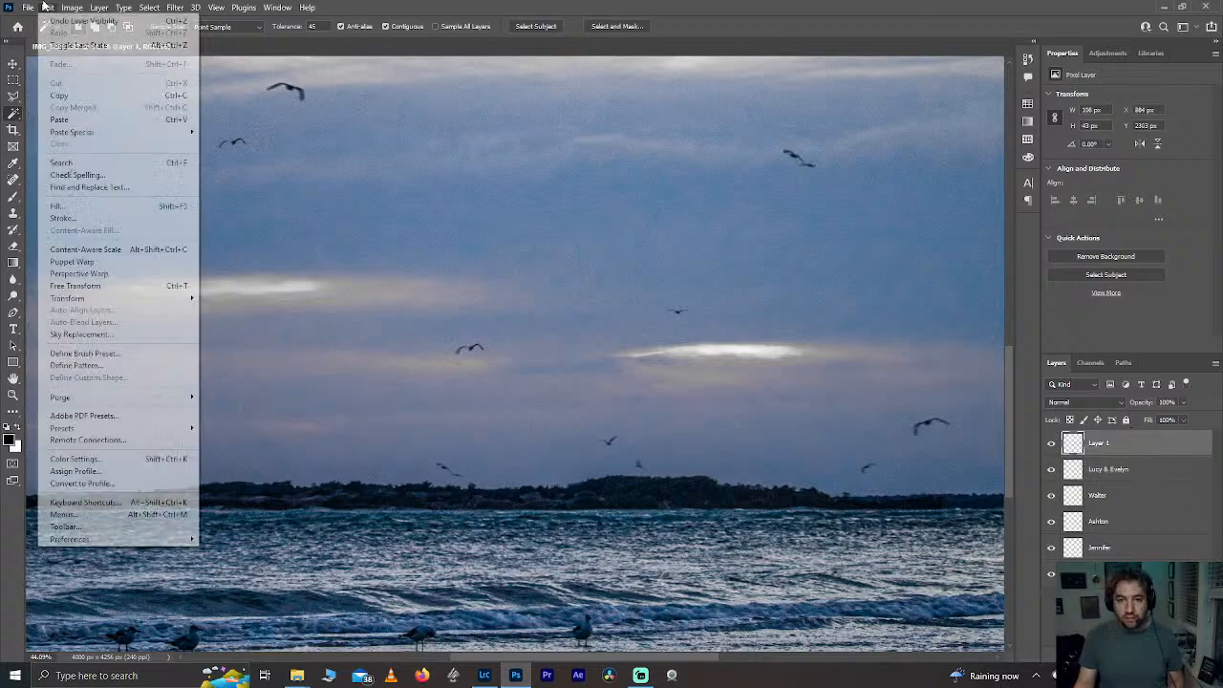
mouse_move(101, 302)
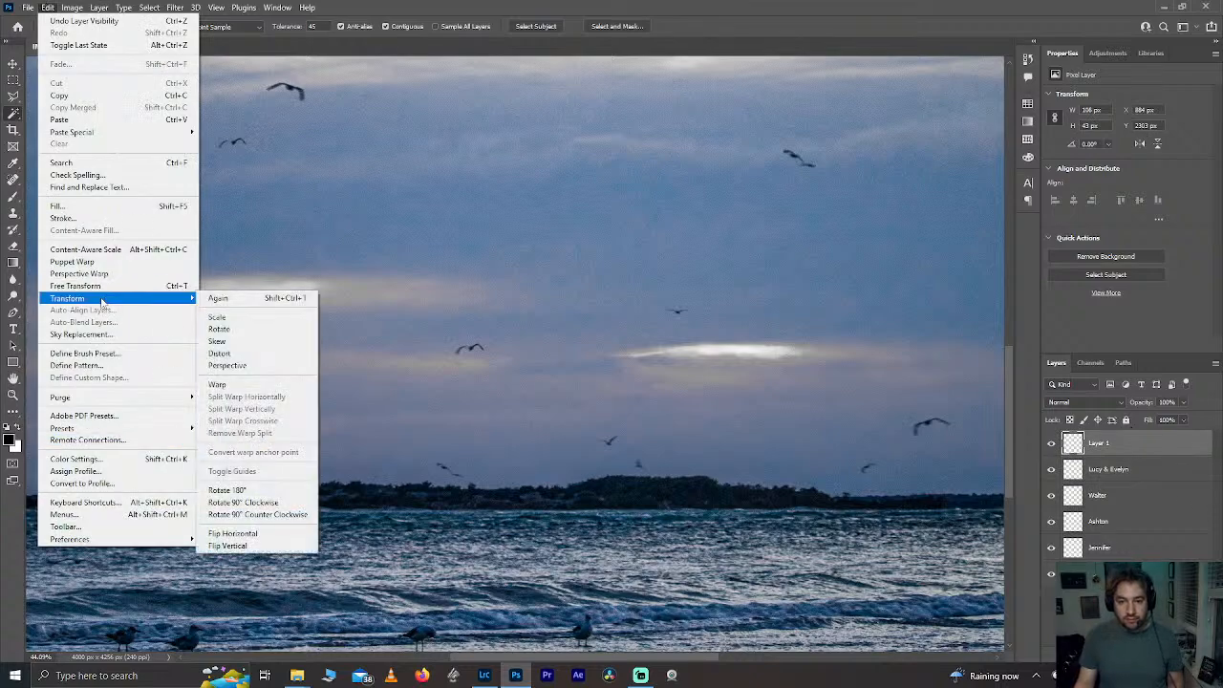
click(250, 535)
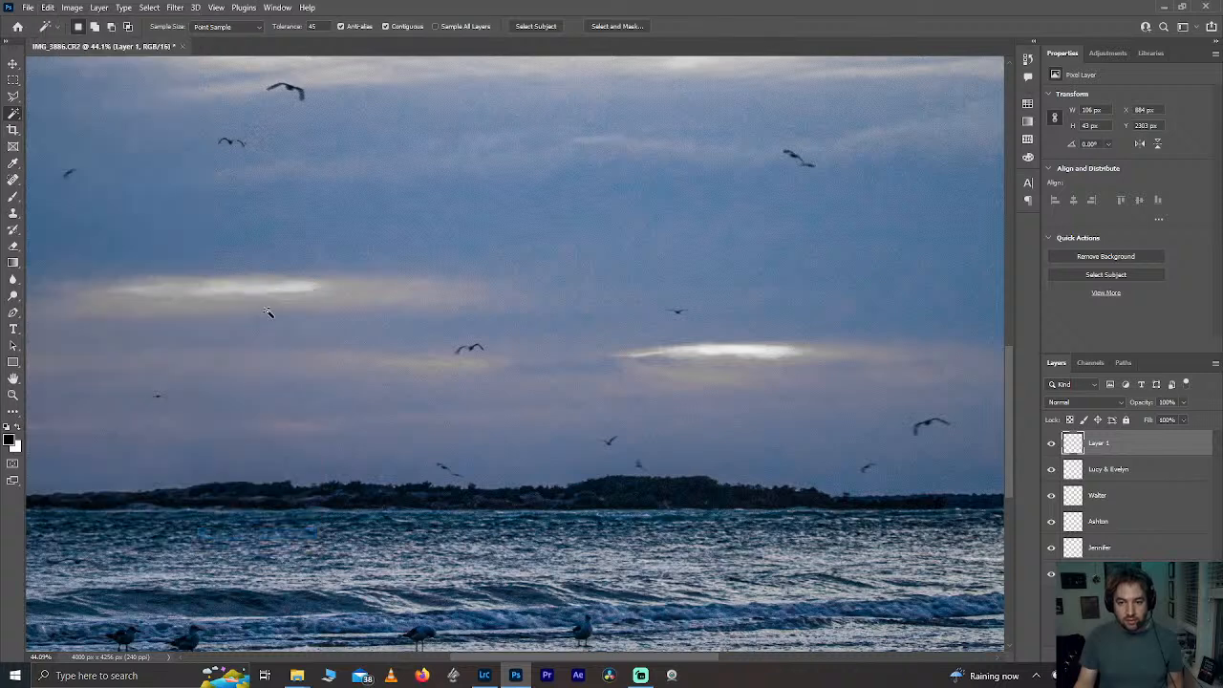
Step: Move Layer 1's bird to the middle of the blue sky, at about X 2190 px and Y 2670 px, and commit
key(ctrl+t)
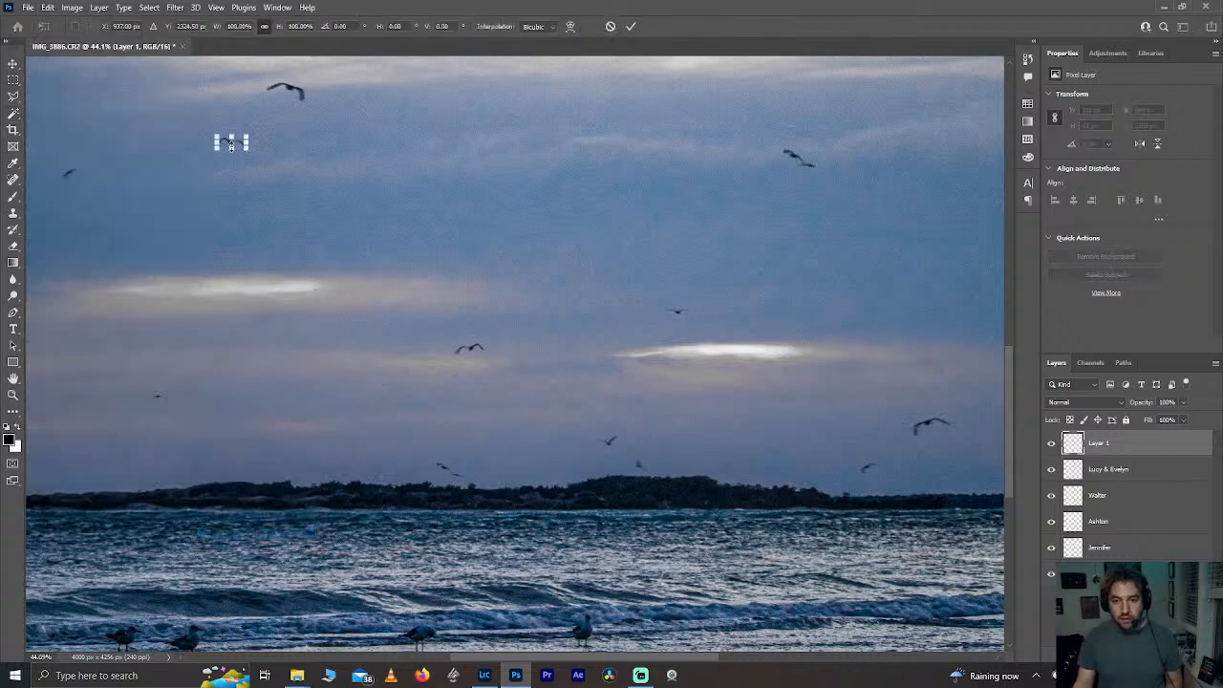
drag(238, 145, 603, 249)
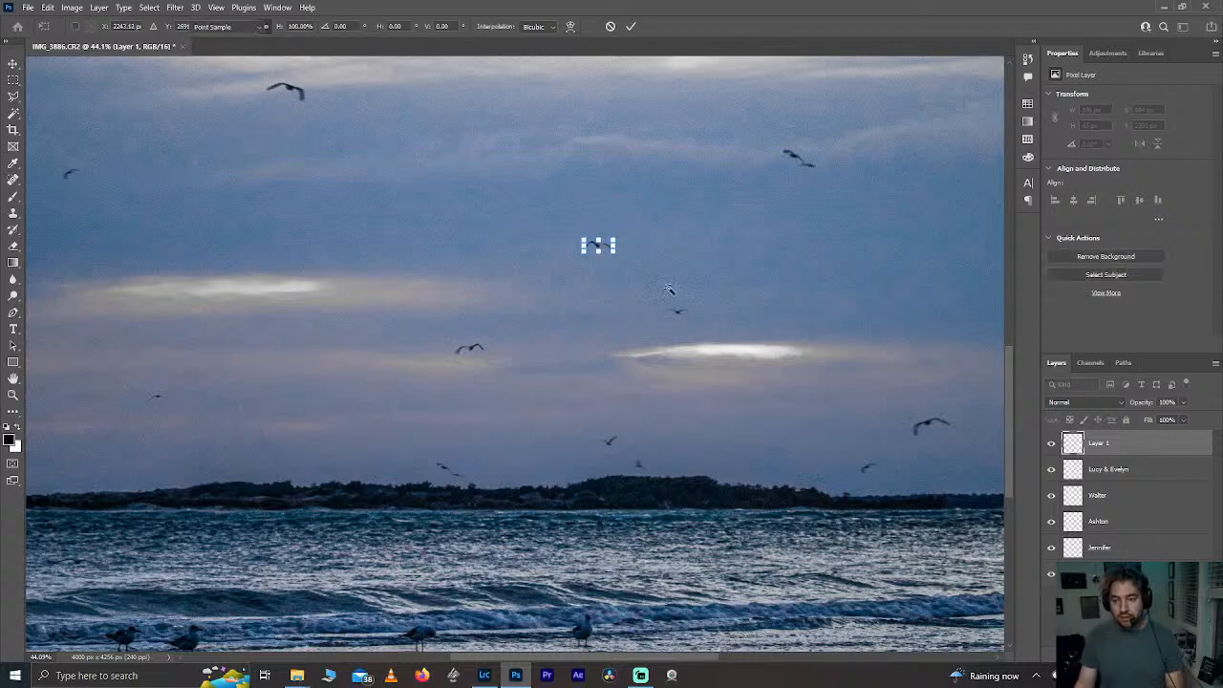
key(Return)
scroll(522, 283, down, 6)
scroll(521, 283, down, 2)
scroll(613, 288, up, 5)
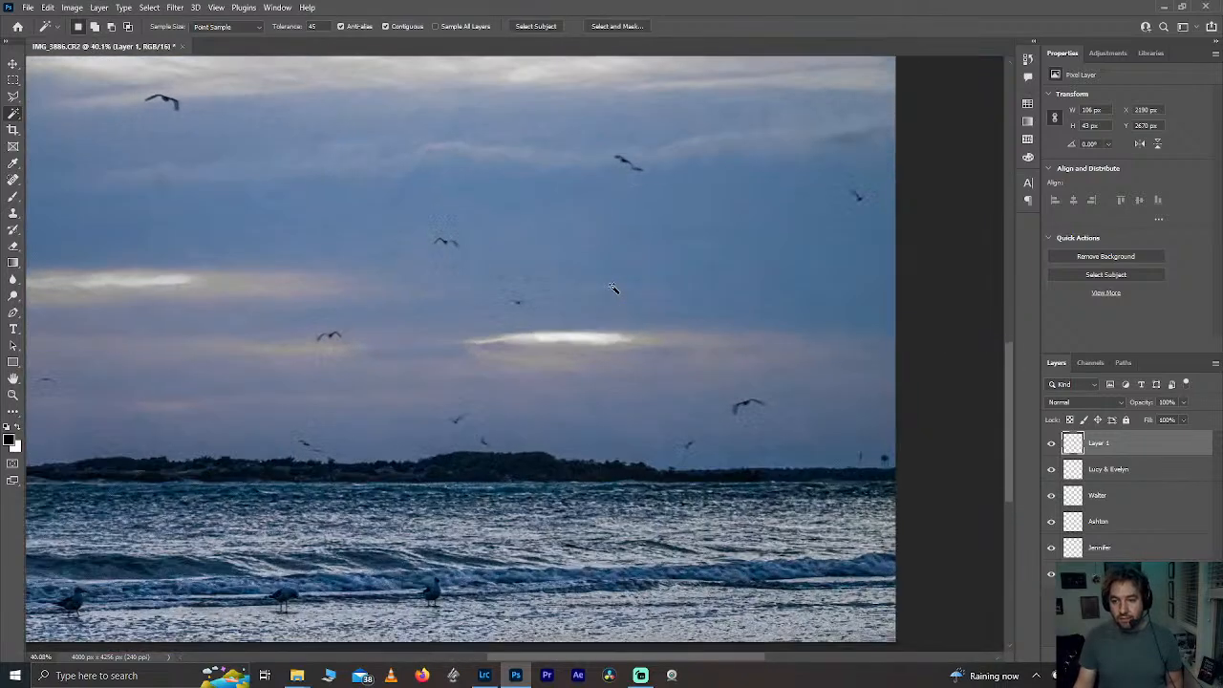
scroll(613, 289, down, 1)
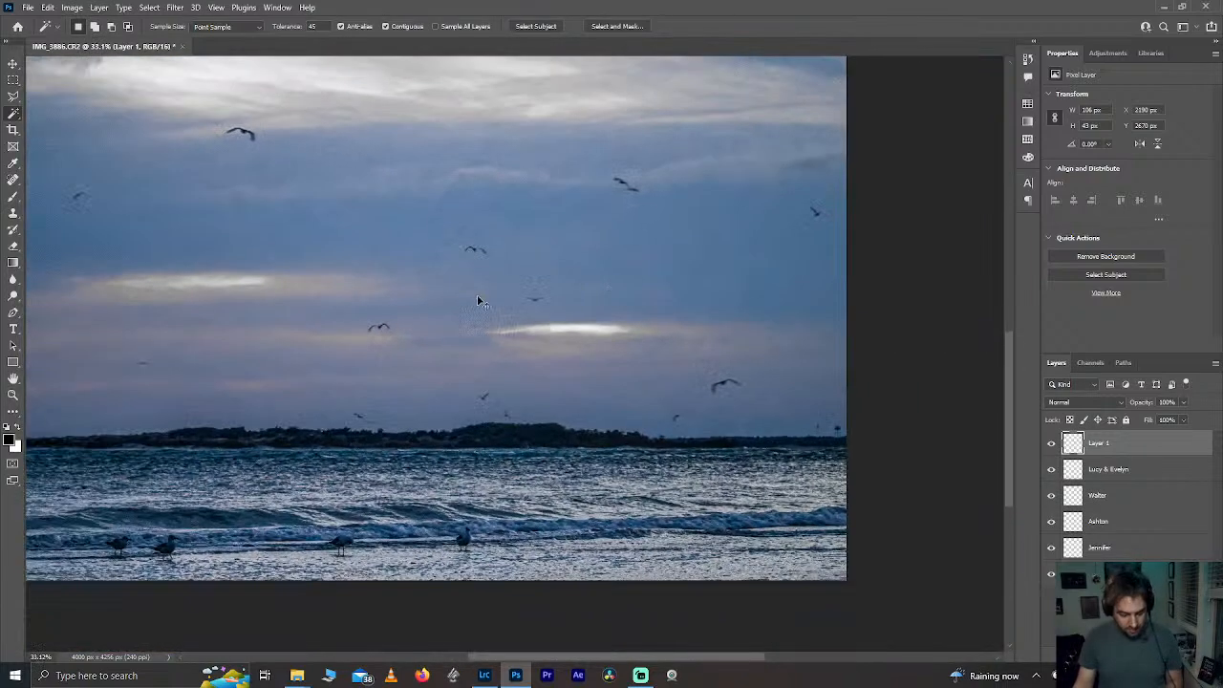
Step: Enlarge Layer 1's bird and tilt it clockwise to about 165 × 117 px at X 2239 px, Y 2582 px, and commit
key(ctrl+t)
drag(475, 252, 531, 253)
key(Return)
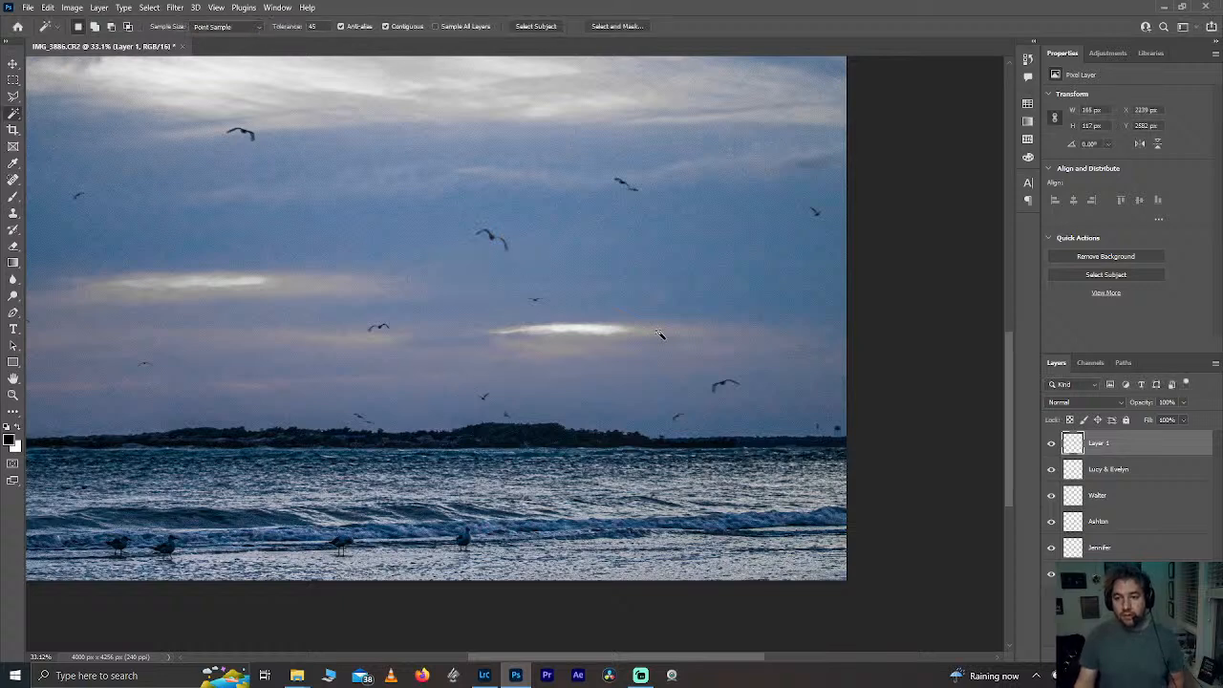
Step: Rename Layer 1 with a person's first name
scroll(660, 335, down, 4)
double_click(1096, 443)
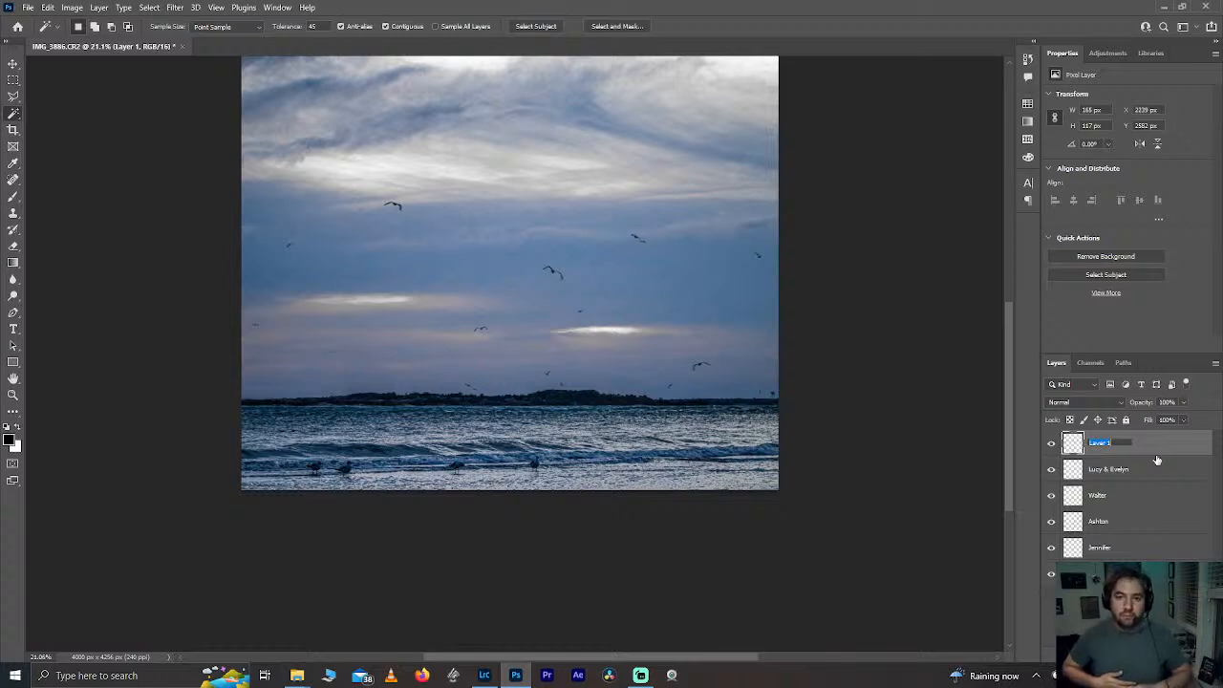
text(Ma)
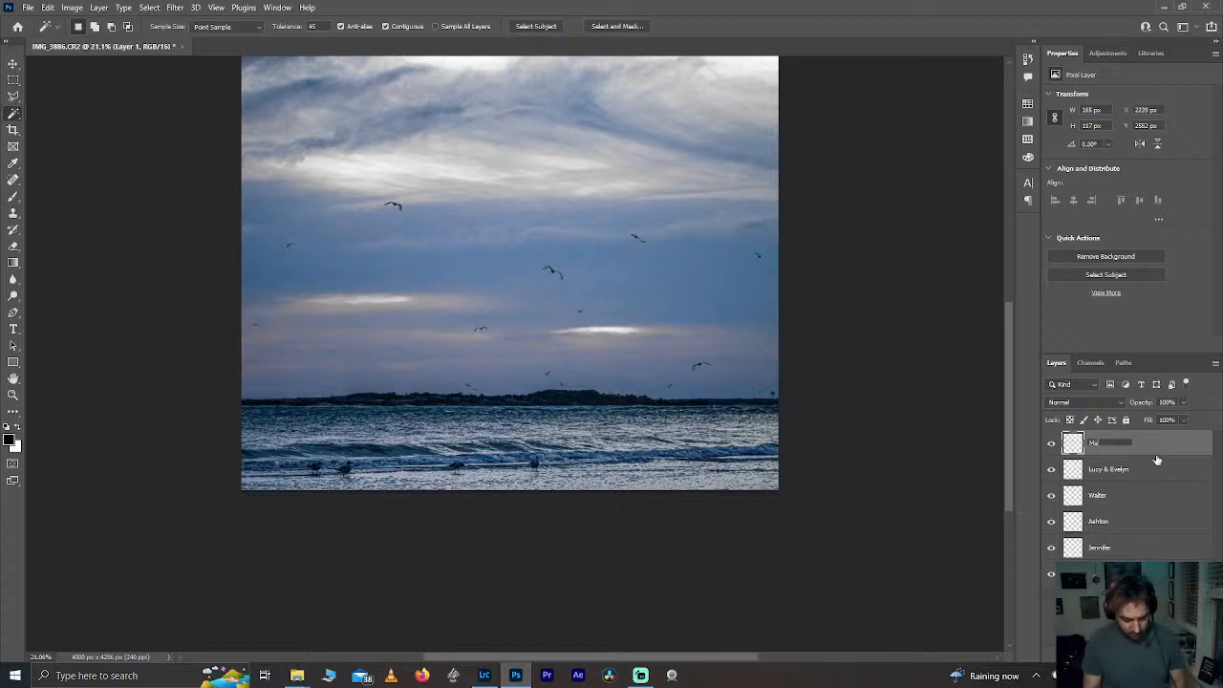
text(rth)
key(Return)
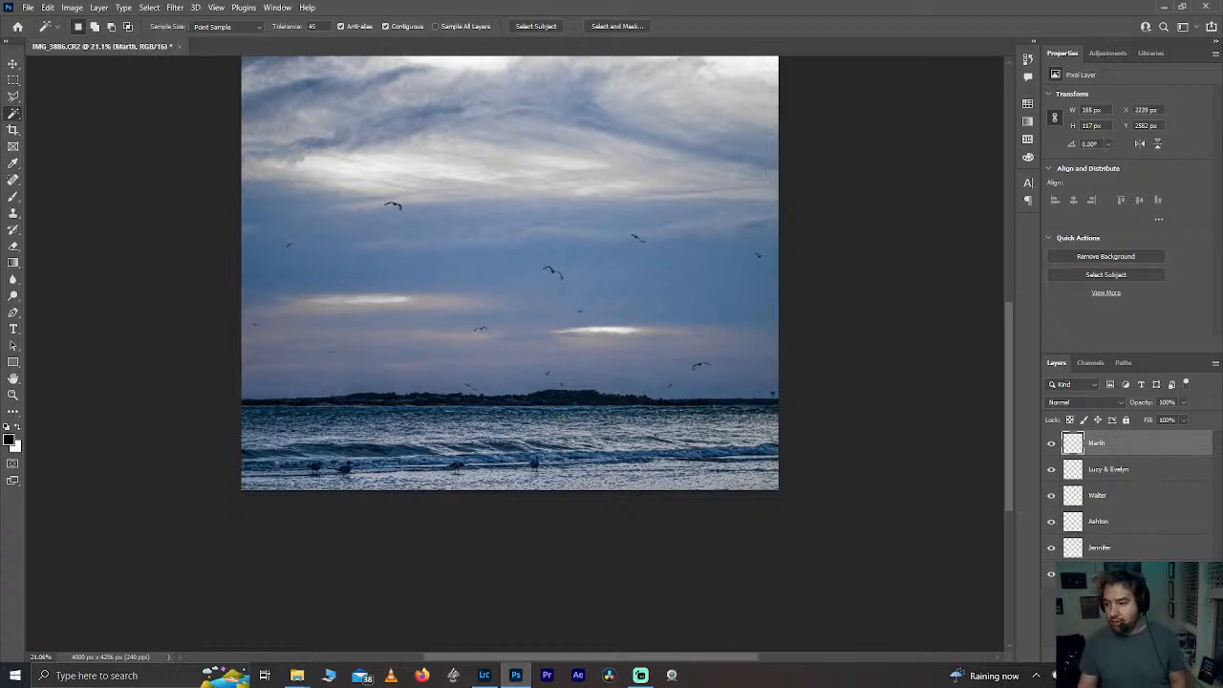
click(1099, 617)
scroll(534, 374, down, 2)
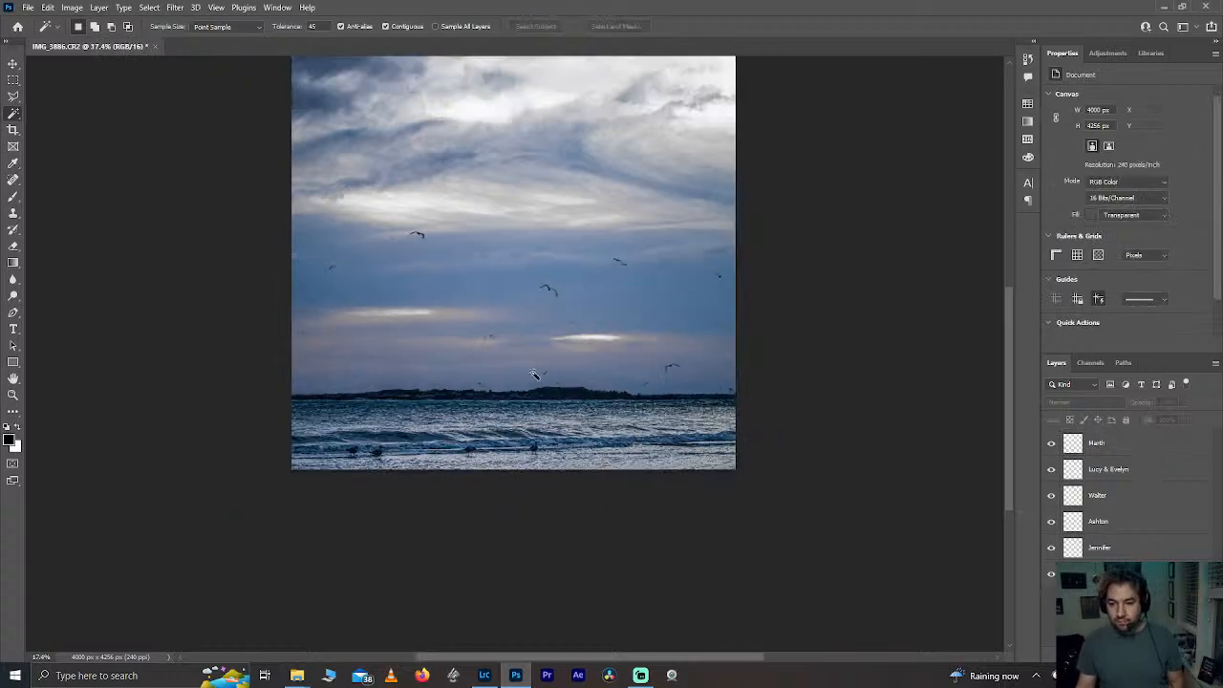
scroll(534, 375, up, 2)
click(1108, 448)
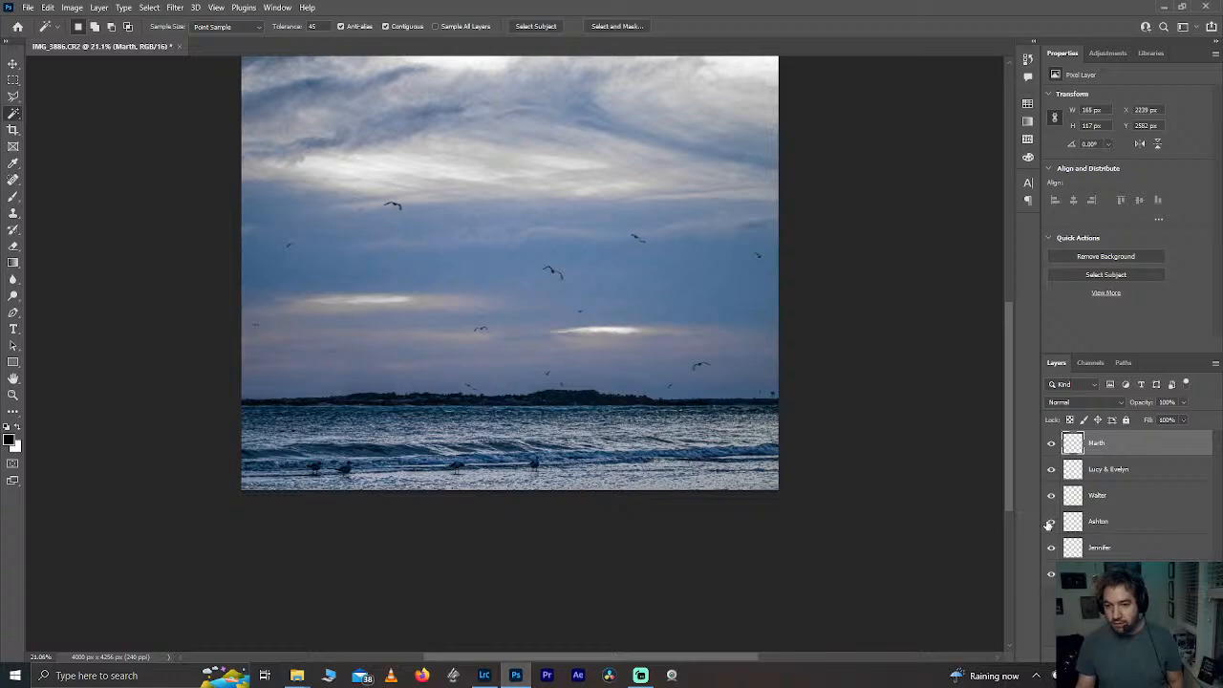
Step: Move the fourth layer's bird from the upper left of the sky to about X 2322 px, Y 2548 px, beside the tilted bird, and commit
click(1115, 525)
key(ctrl+t)
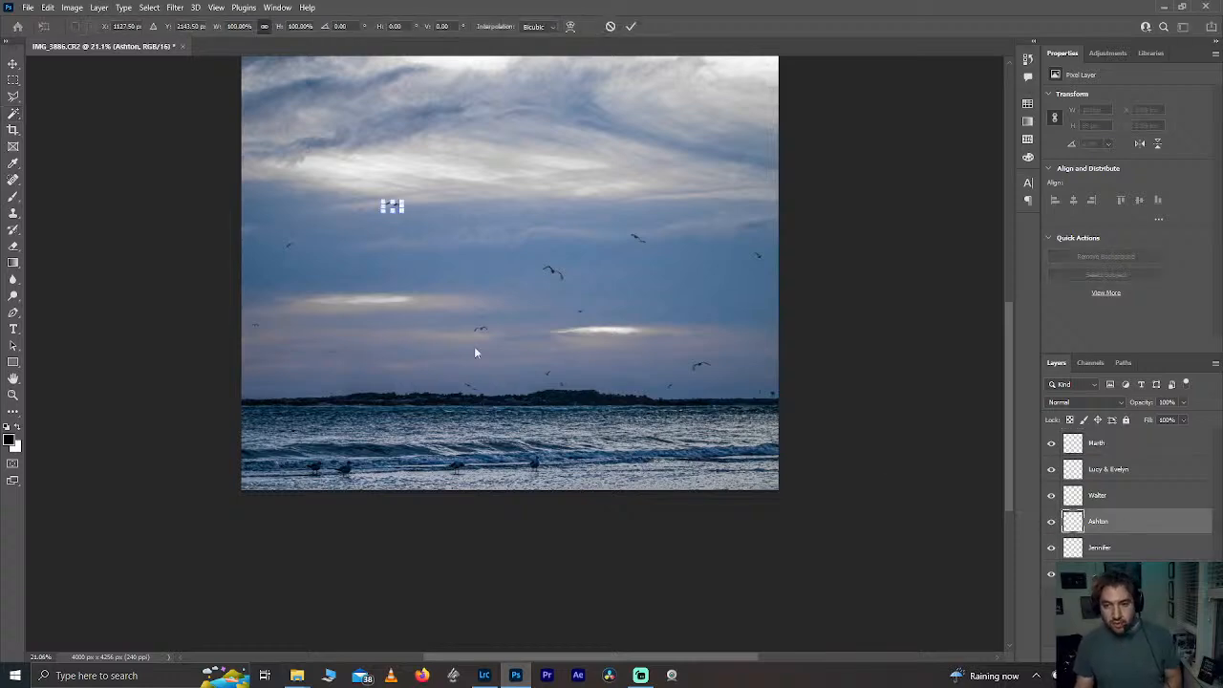
scroll(384, 231, up, 4)
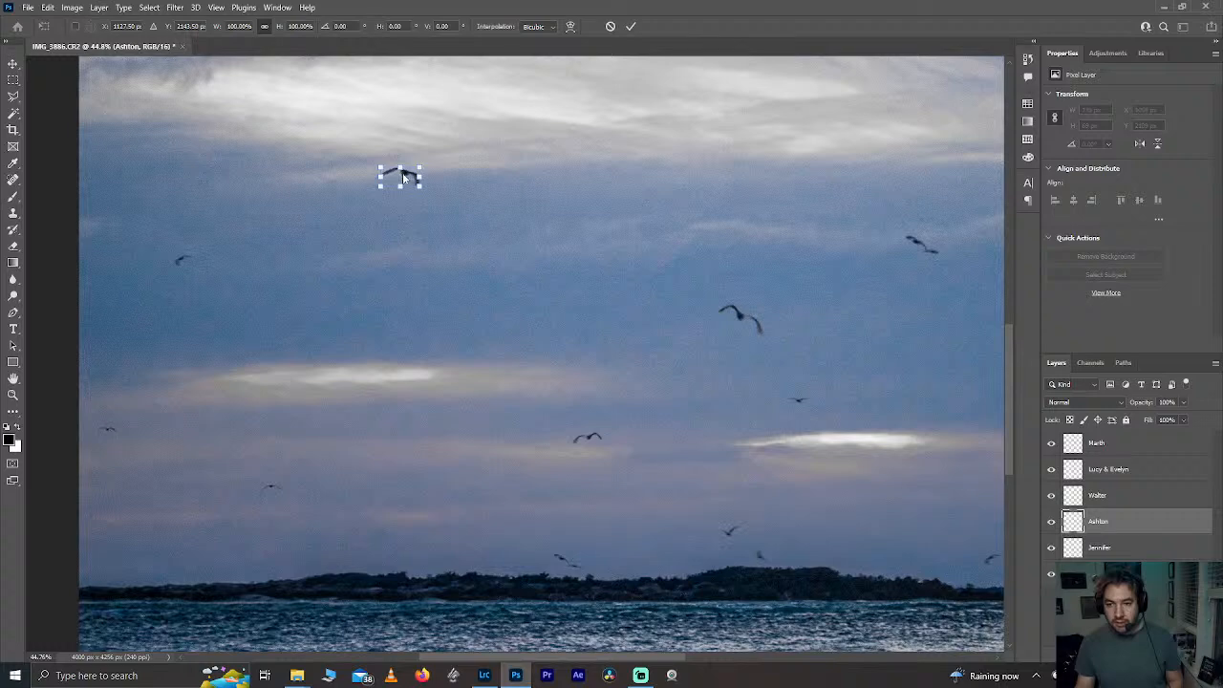
drag(411, 179, 774, 303)
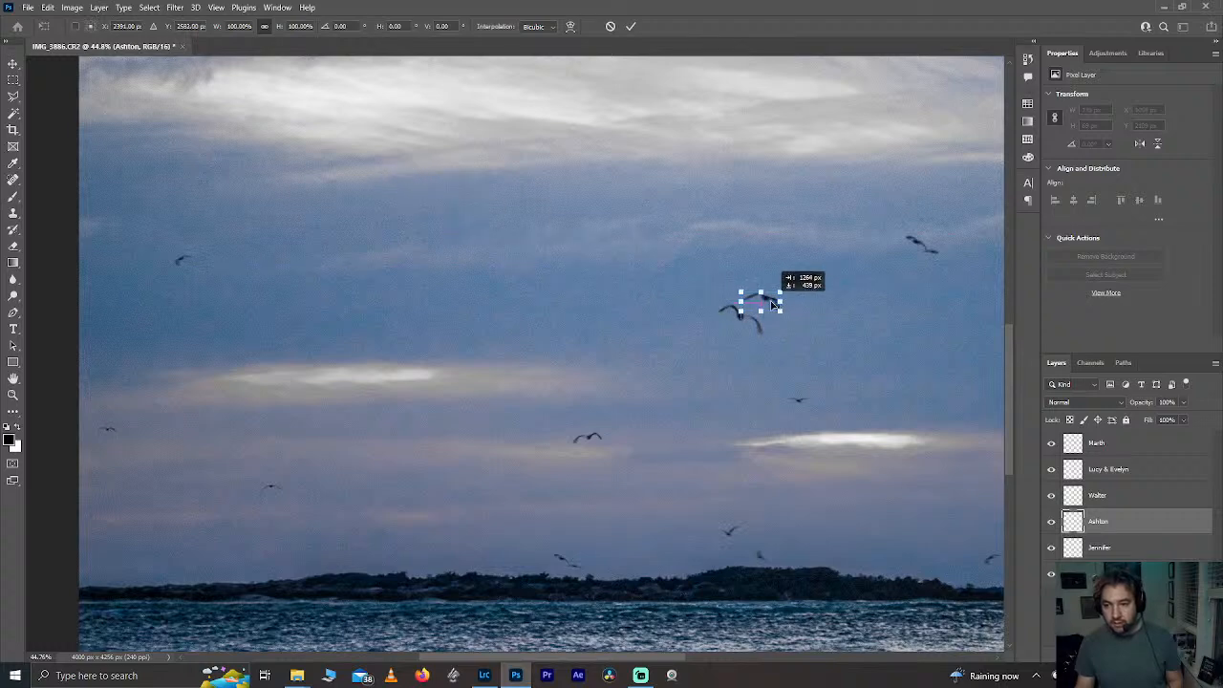
key(Return)
key(w)
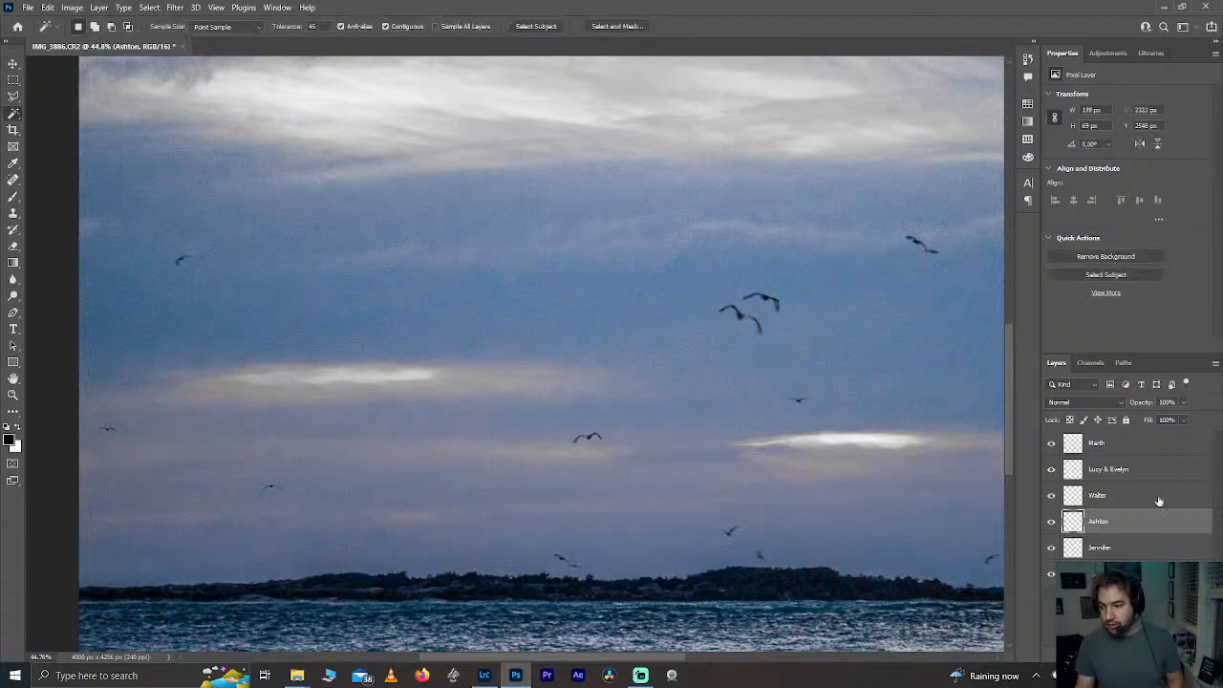
Step: Flip the top layer's bird horizontally and move it to the upper left of the sky, at about X 783 px, Y 2115 px, and commit
click(1122, 447)
key(ctrl+t)
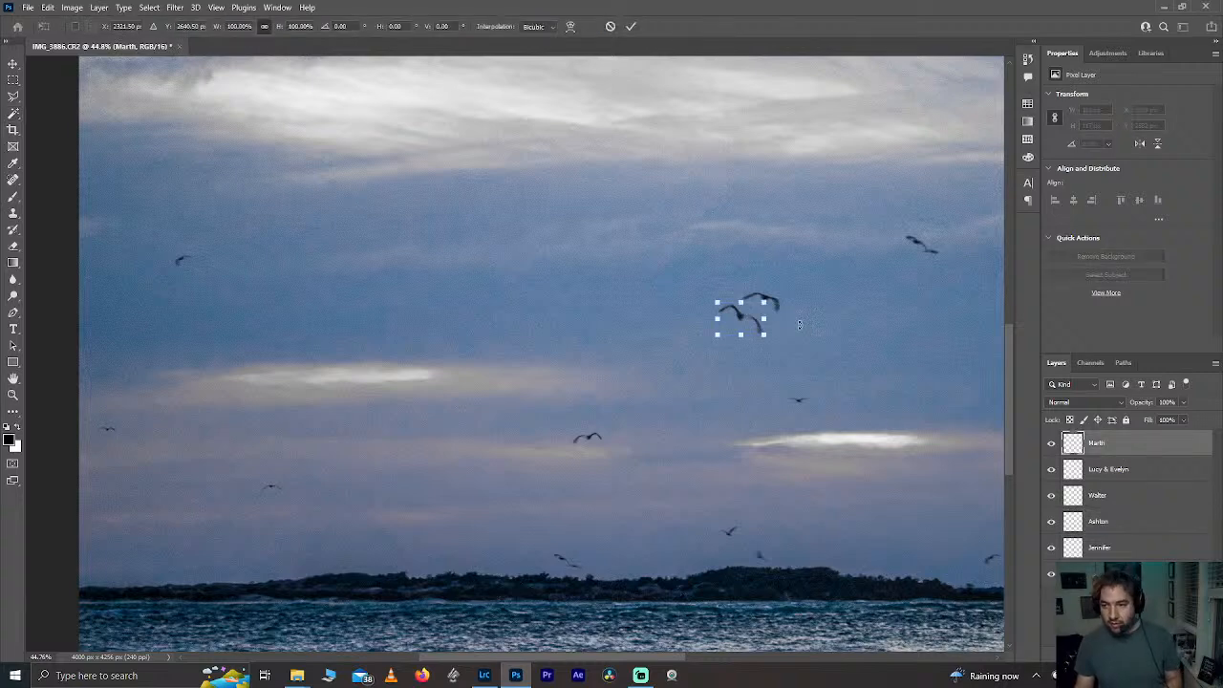
drag(743, 327, 319, 188)
key(Return)
scroll(441, 273, down, 5)
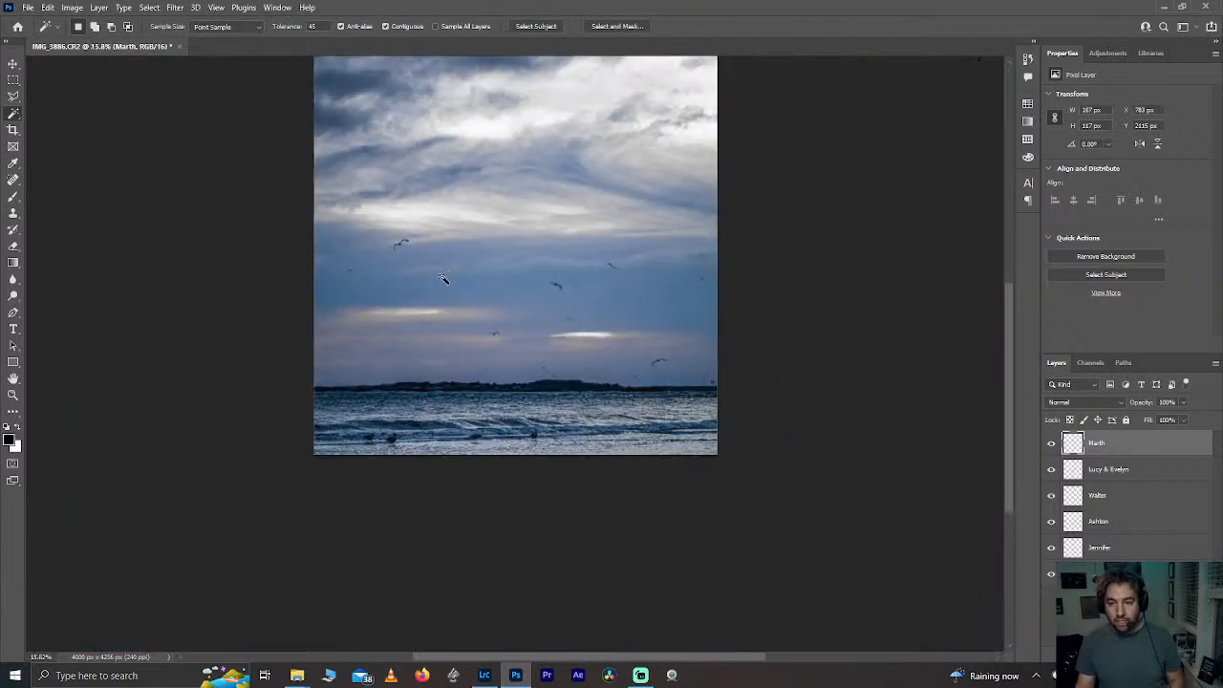
scroll(443, 278, up, 1)
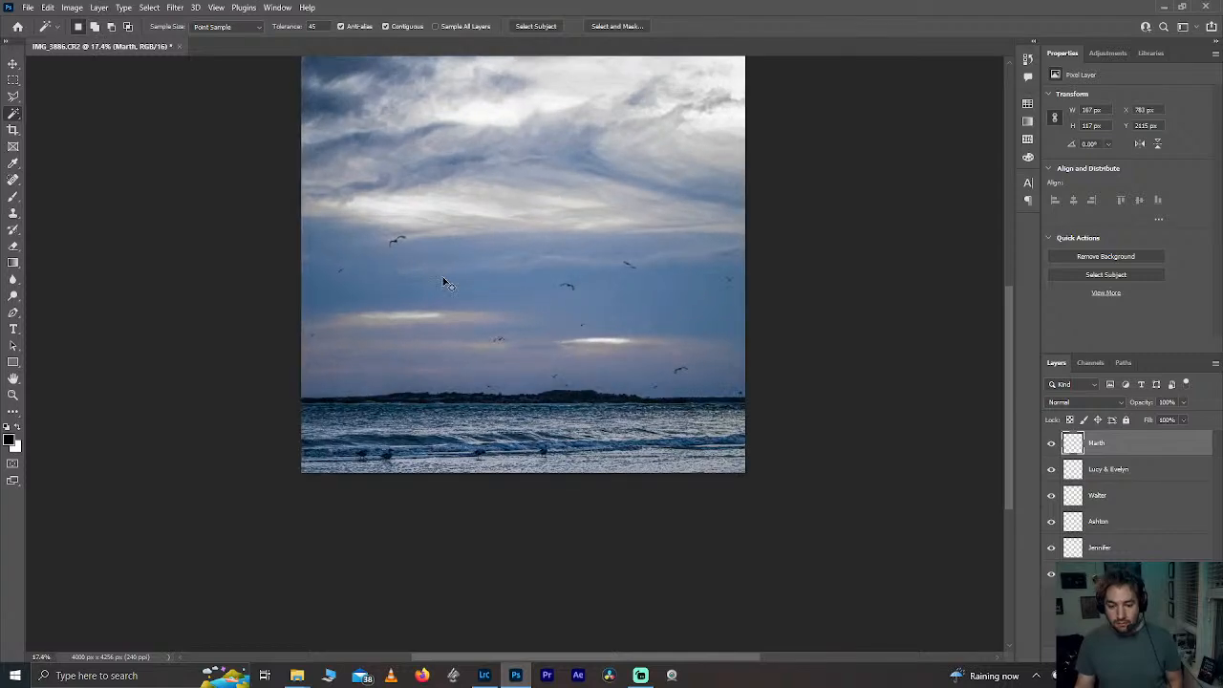
Step: Move the top layer's flipped bird down into the blue sky, at about X 1100 px and Y 2431 px, and commit
key(ctrl+t)
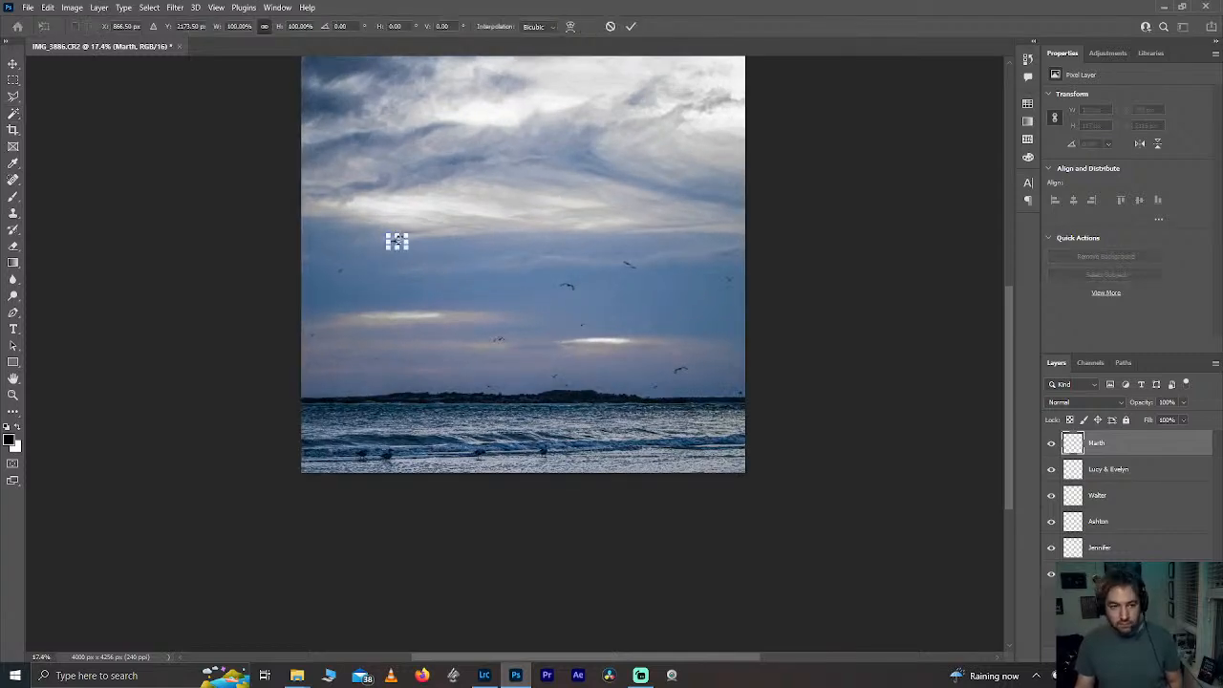
scroll(398, 241, up, 10)
drag(400, 253, 486, 363)
scroll(508, 360, down, 4)
key(alt+space)
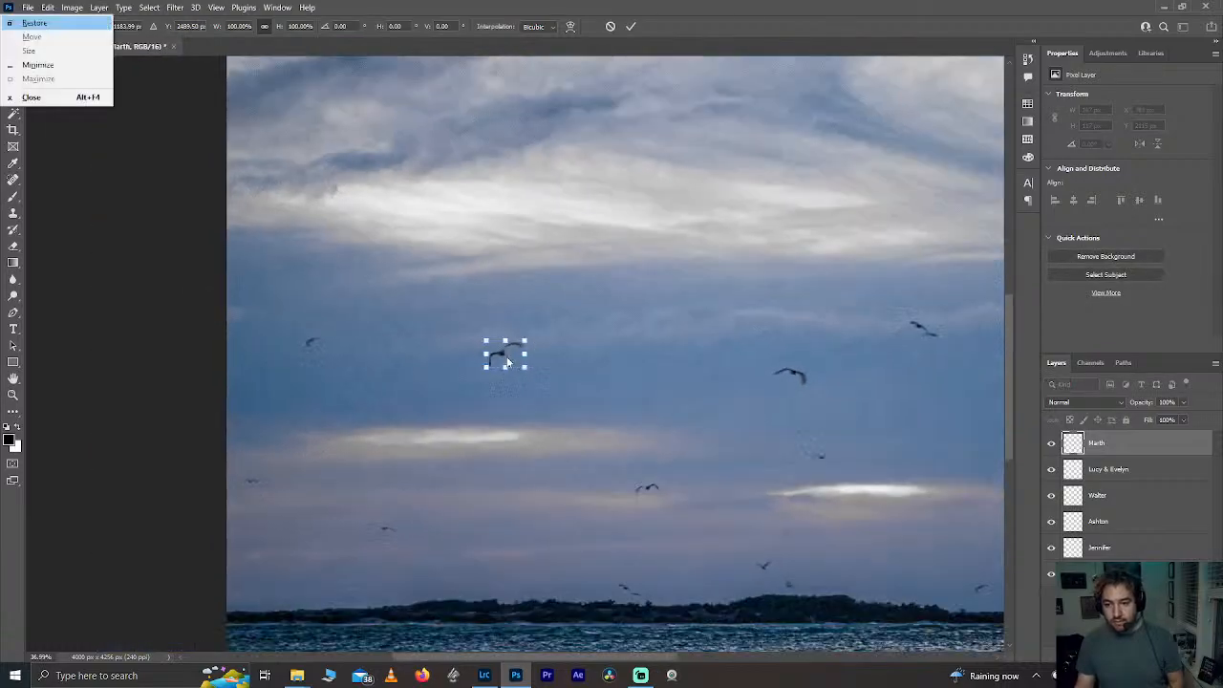
key(Escape)
key(Return)
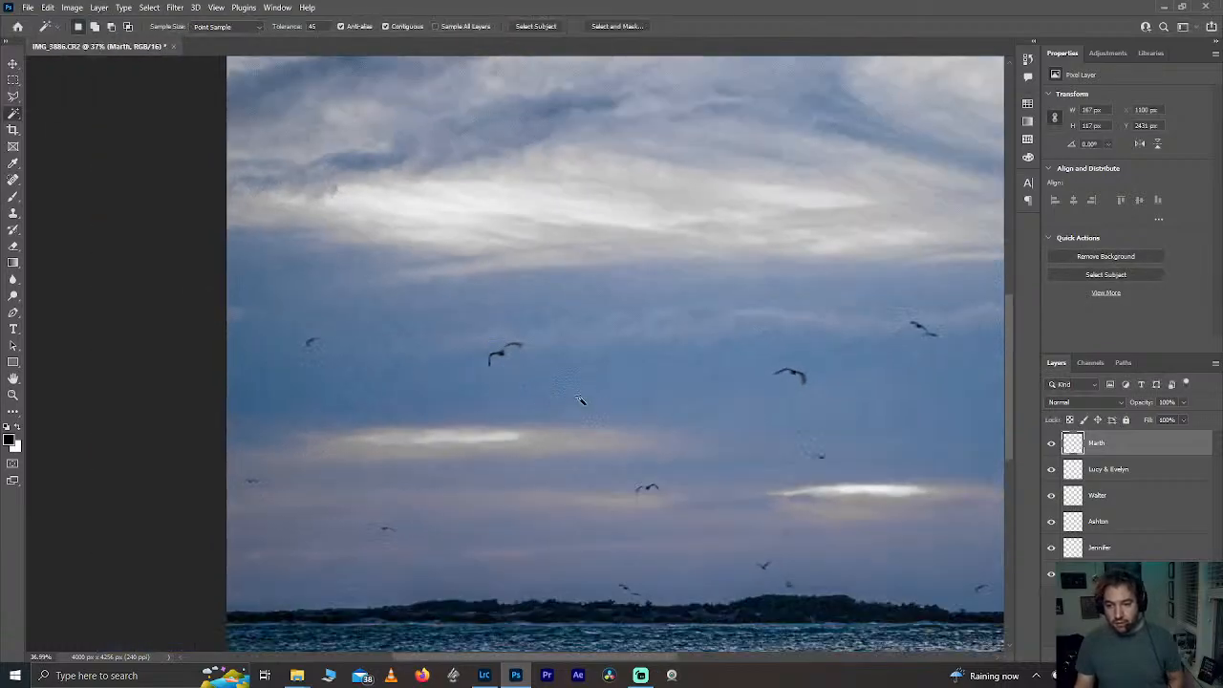
scroll(580, 400, down, 6)
scroll(580, 400, up, 2)
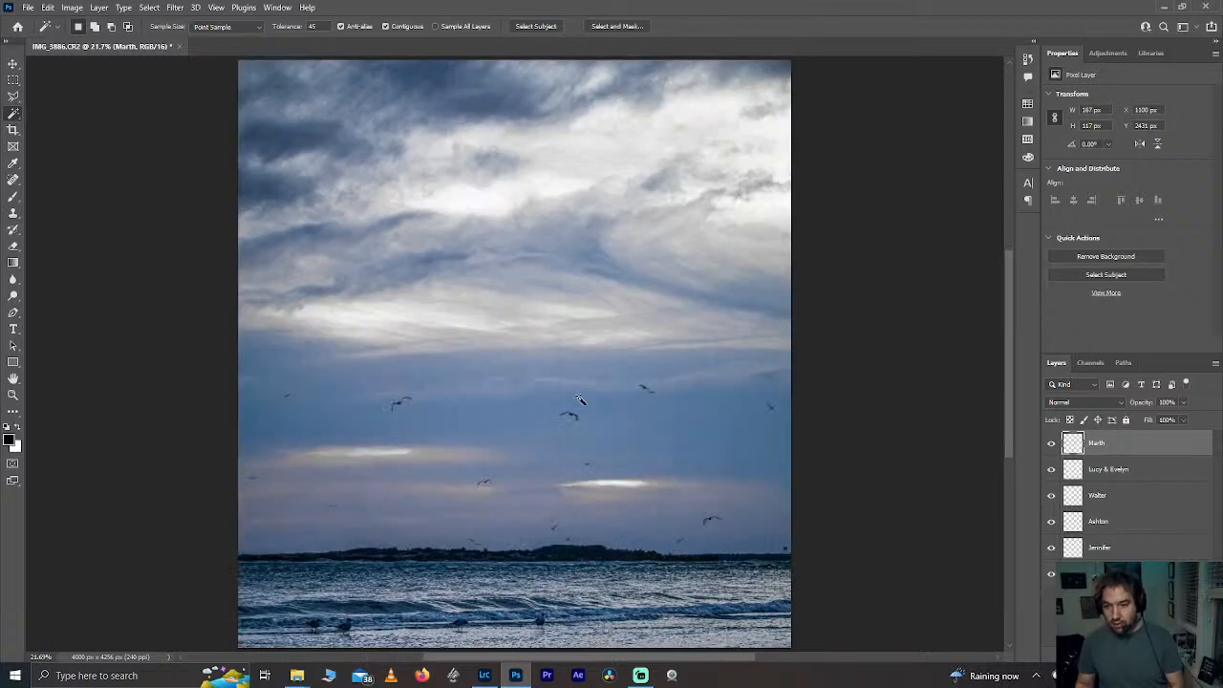
Step: Group all the bird layers under the name "Birdemic" and toggle the group's visibility to compare the photo with and without them
shift+click(1122, 547)
key(ctrl+g)
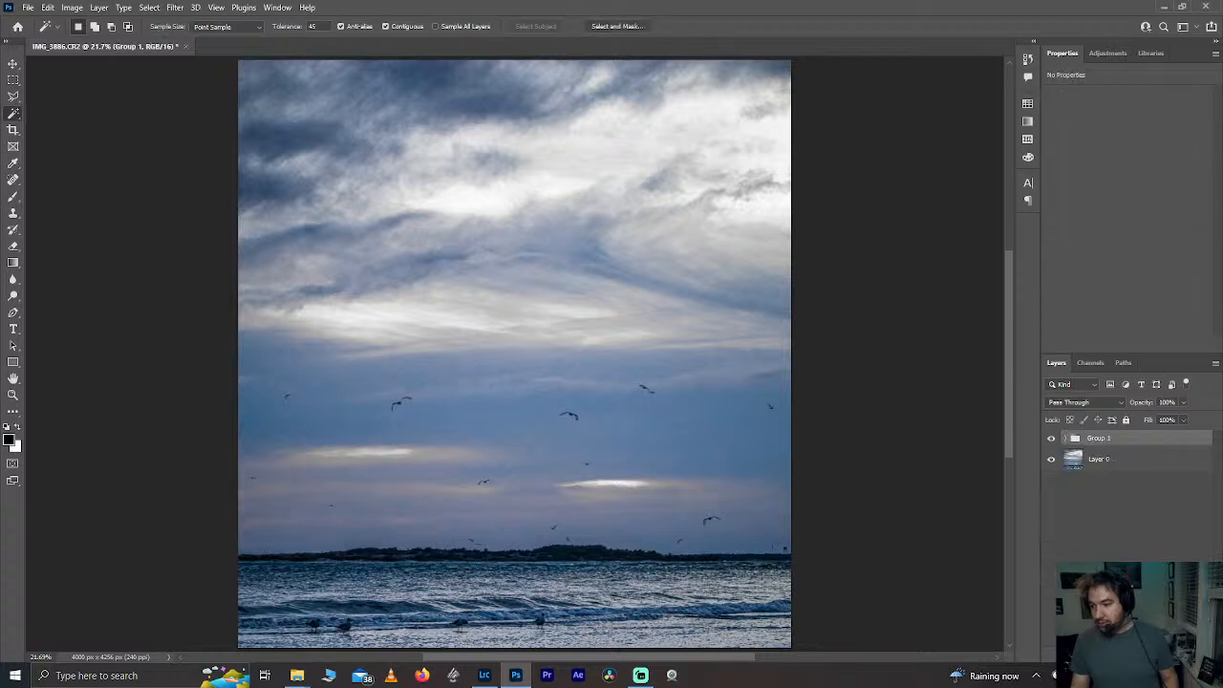
double_click(1099, 438)
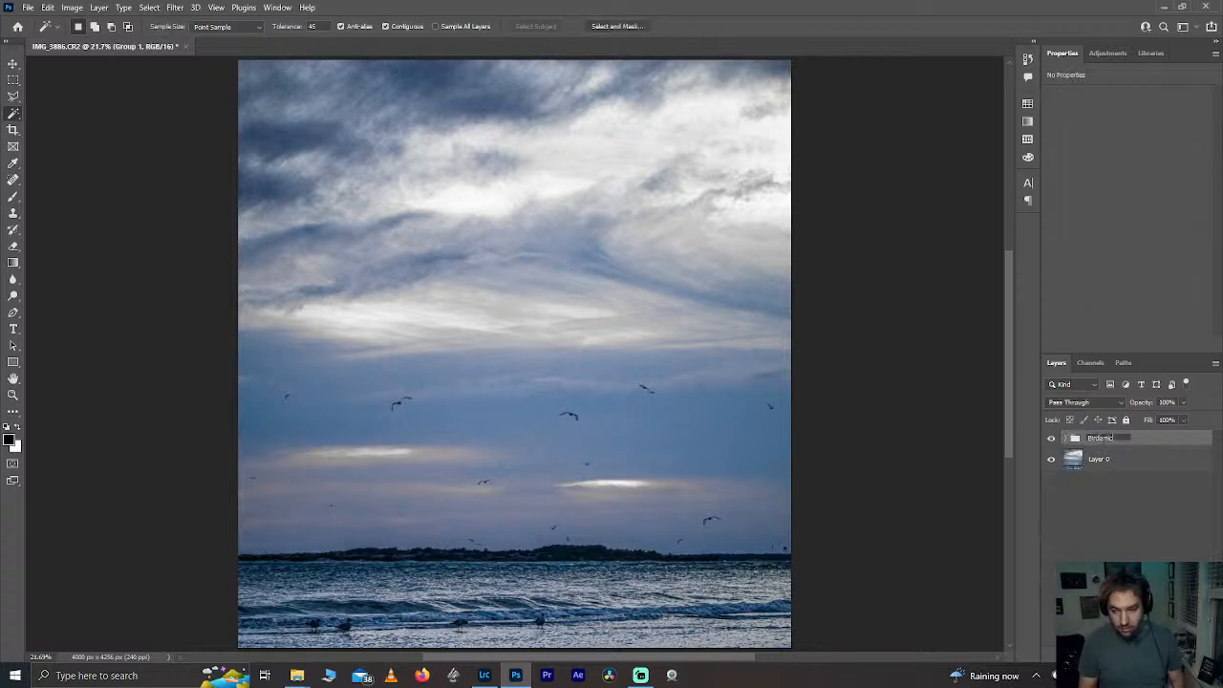
key(Return)
click(1051, 438)
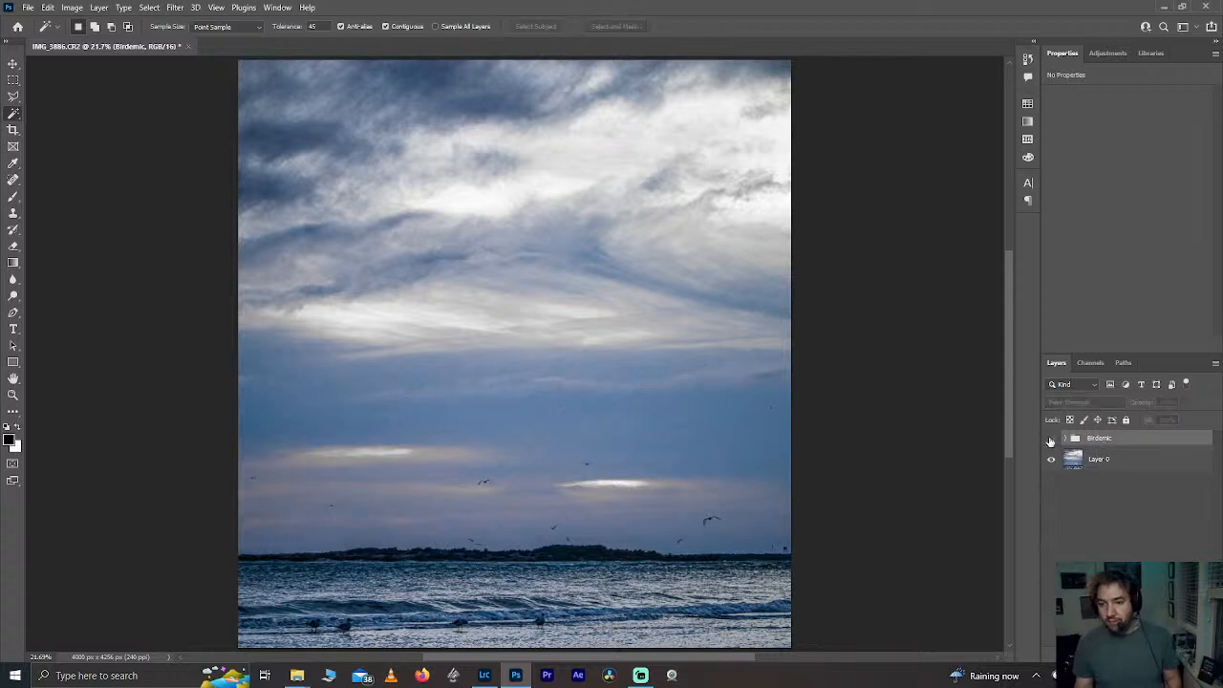
click(1051, 438)
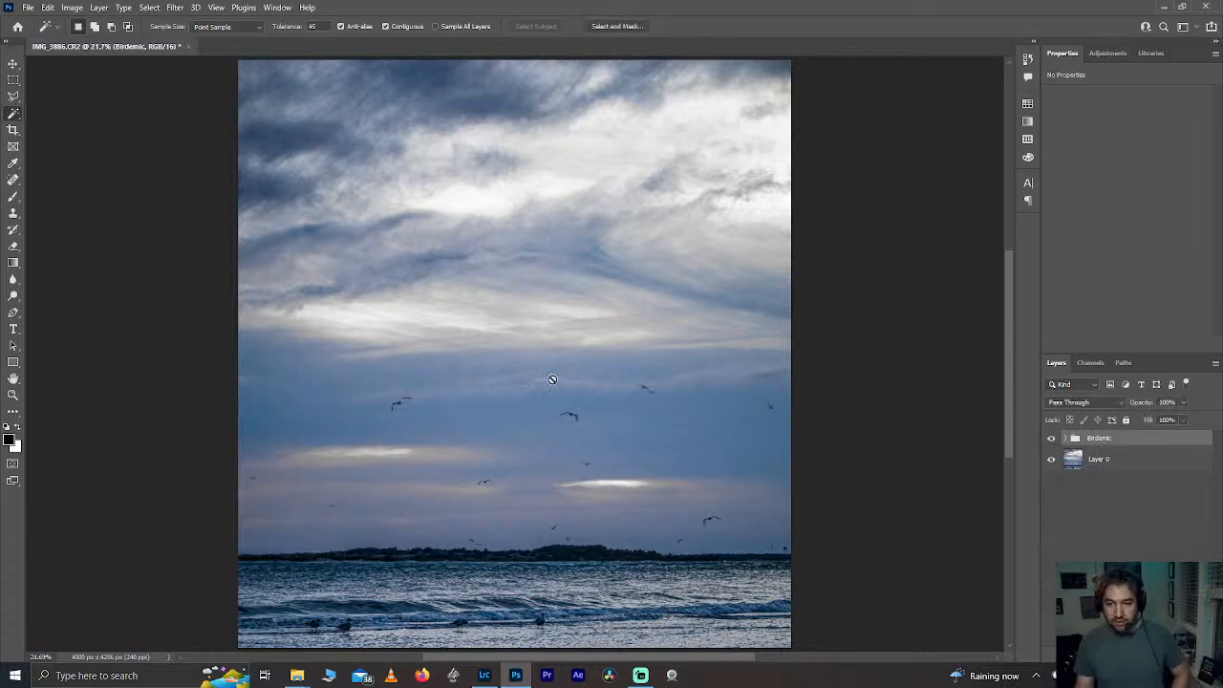
Step: Expand the Birdemic group and move its fifth layer's small bird up to about X 314 px, Y 2010 px, and commit
click(1068, 439)
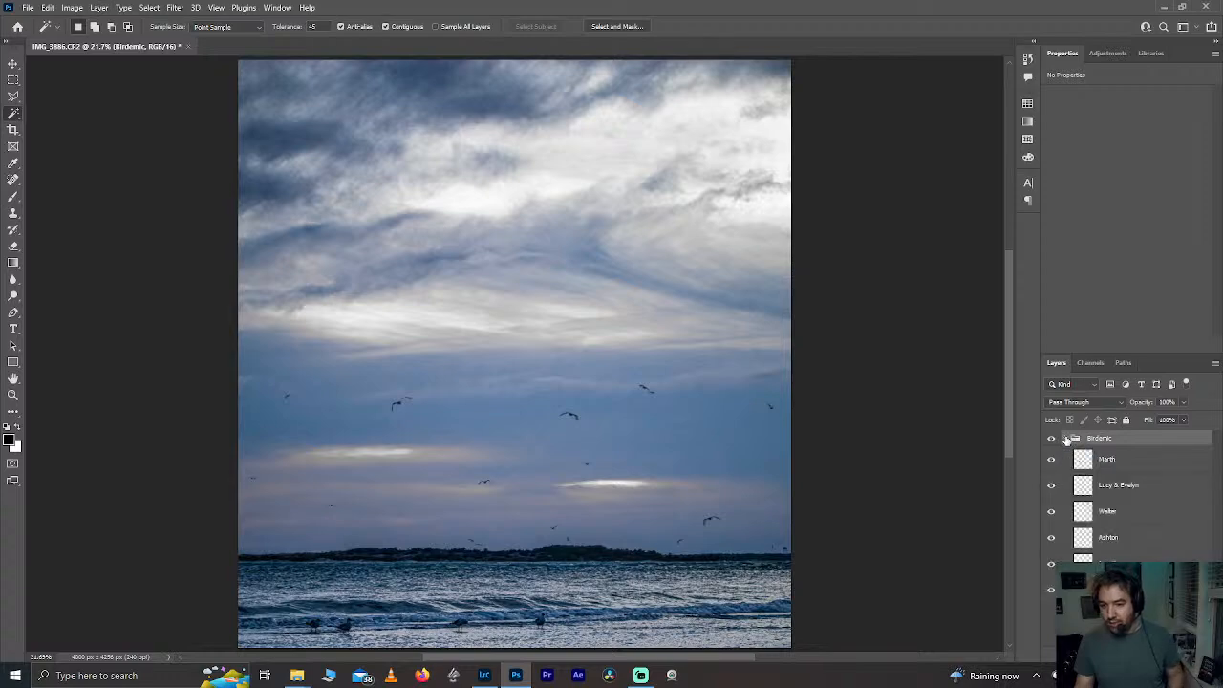
click(1108, 563)
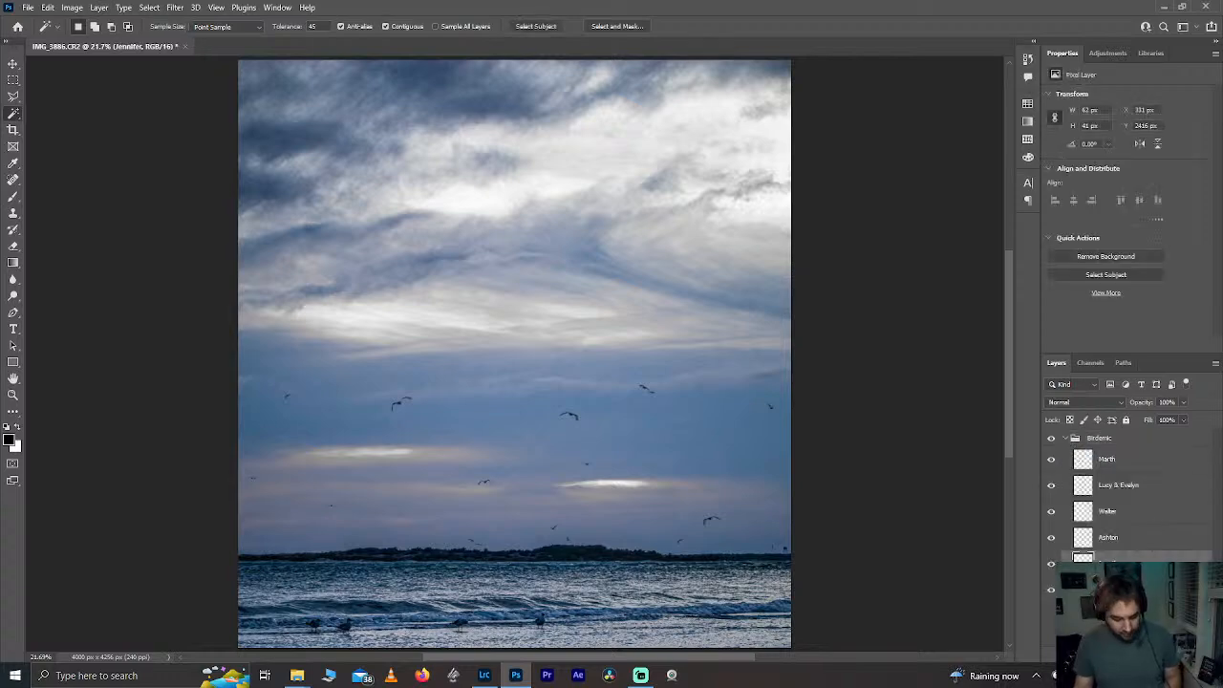
key(ctrl+t)
scroll(282, 400, up, 10)
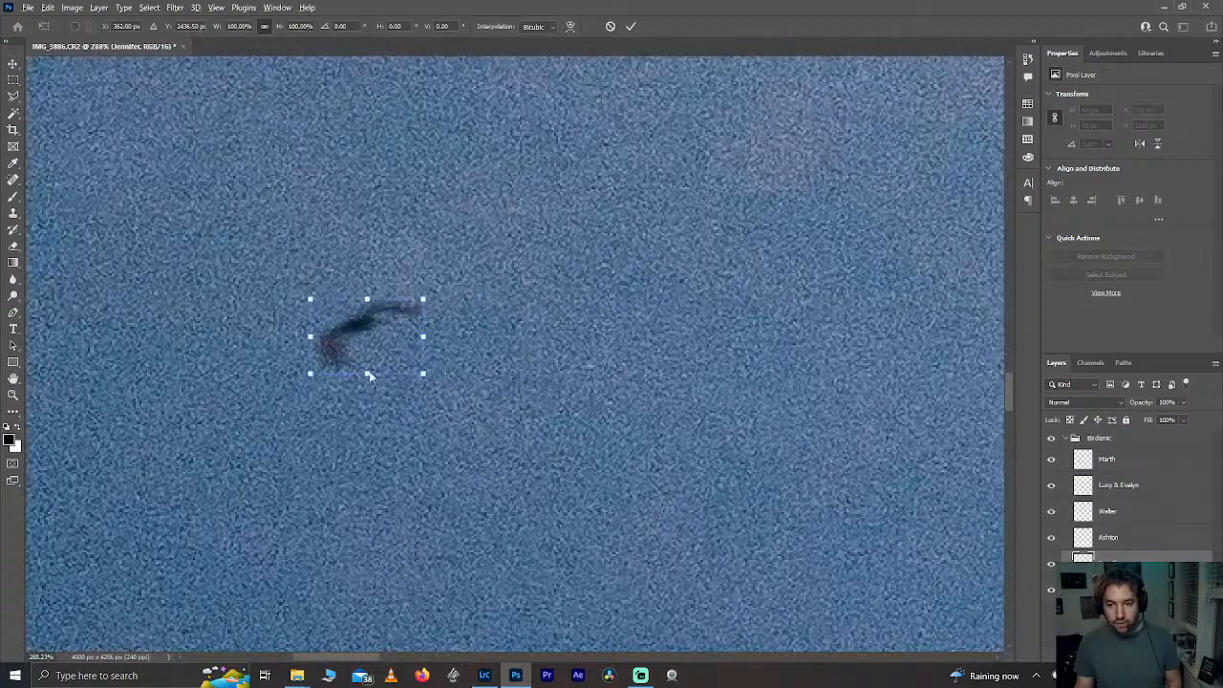
drag(368, 374, 344, 164)
key(Return)
scroll(380, 206, down, 9)
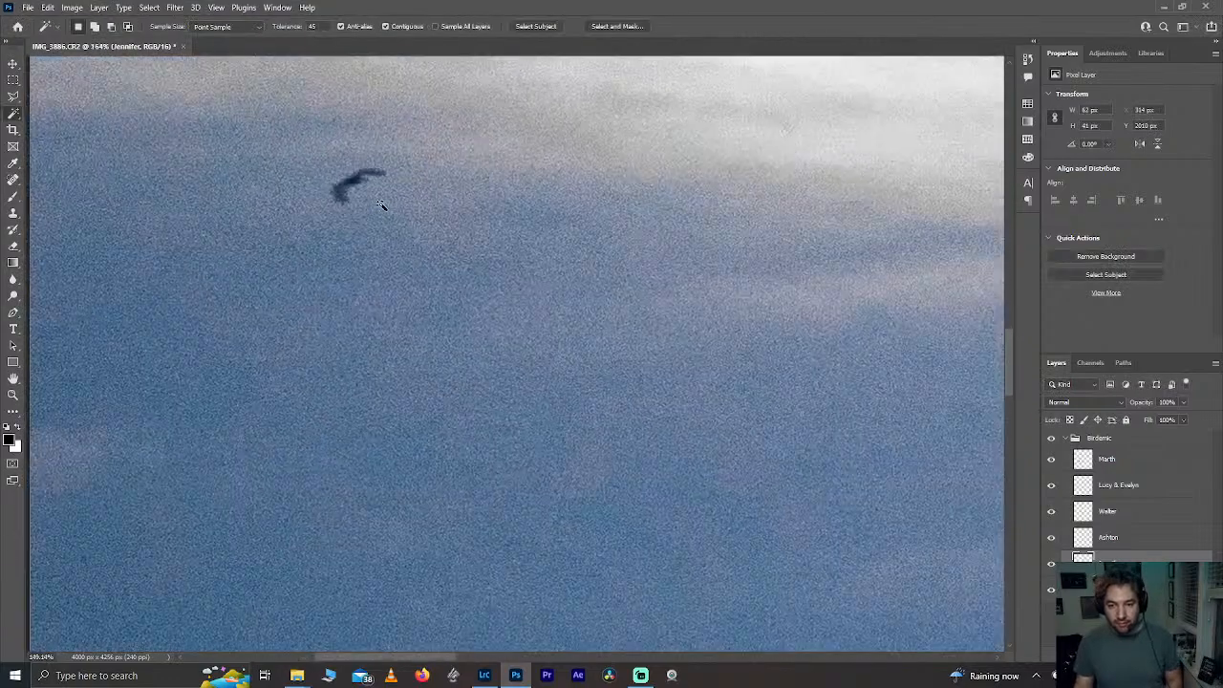
scroll(568, 272, up, 3)
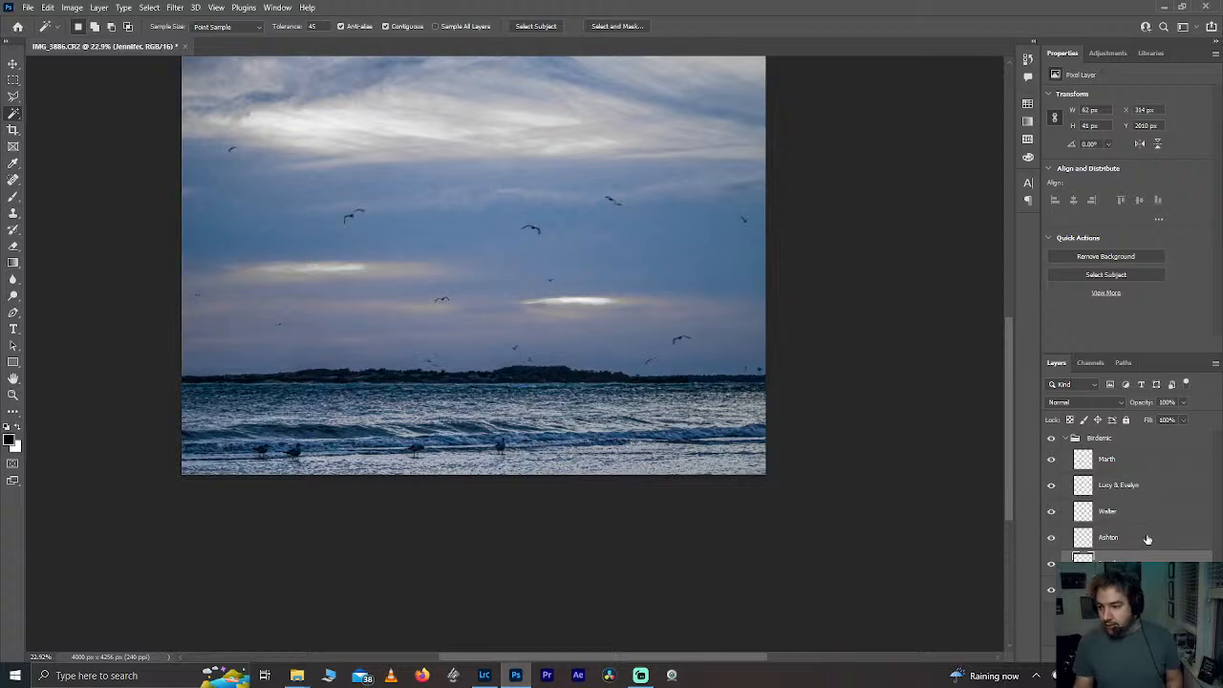
Step: Nudge the group's top-layer bird up and to the right, to about X 1131 px and Y 2381 px, and commit
click(1147, 463)
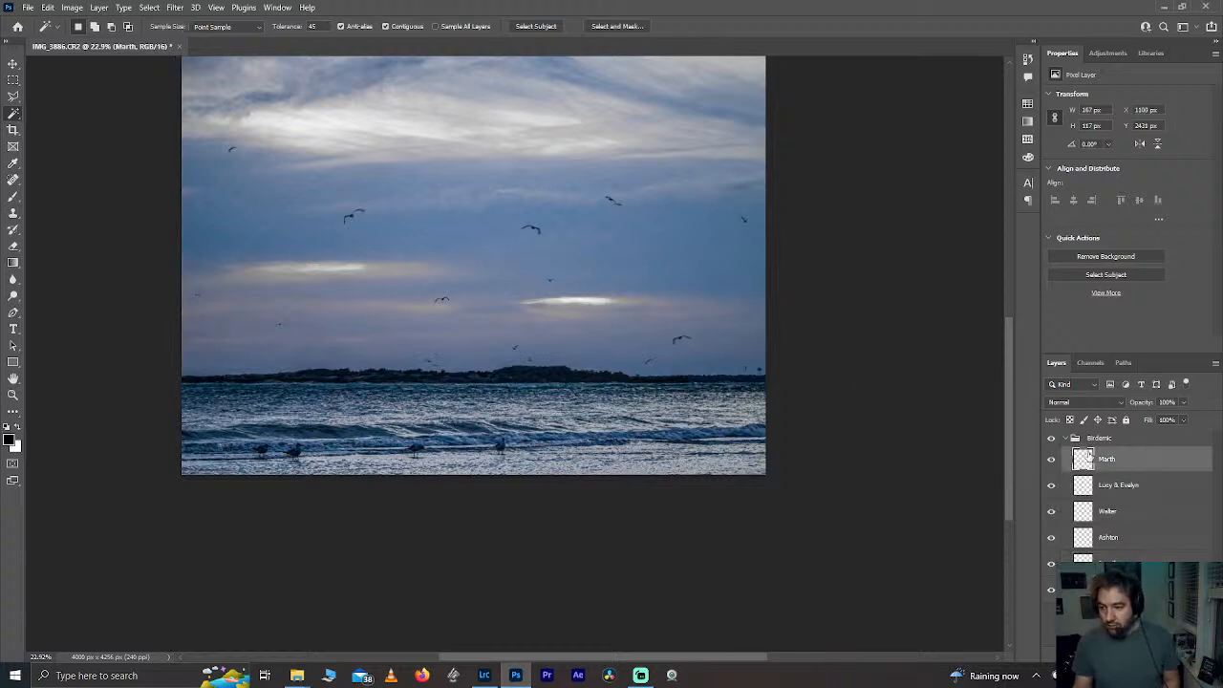
key(ctrl+t)
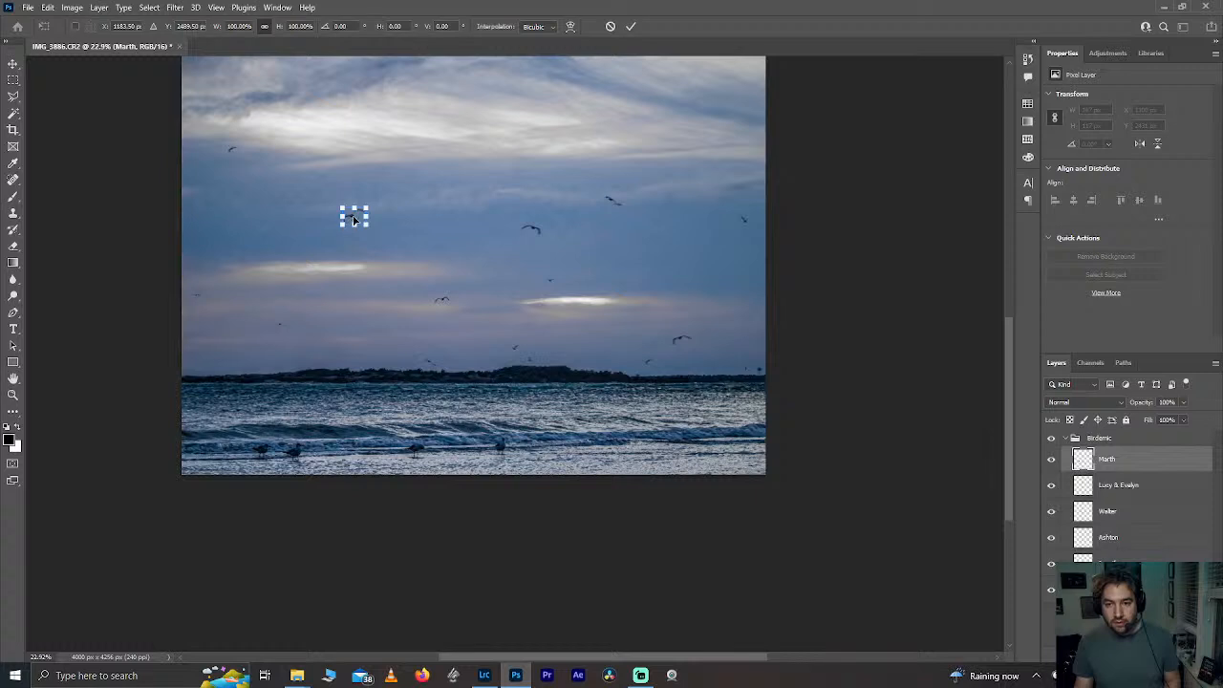
drag(354, 219, 359, 212)
key(Return)
key(w)
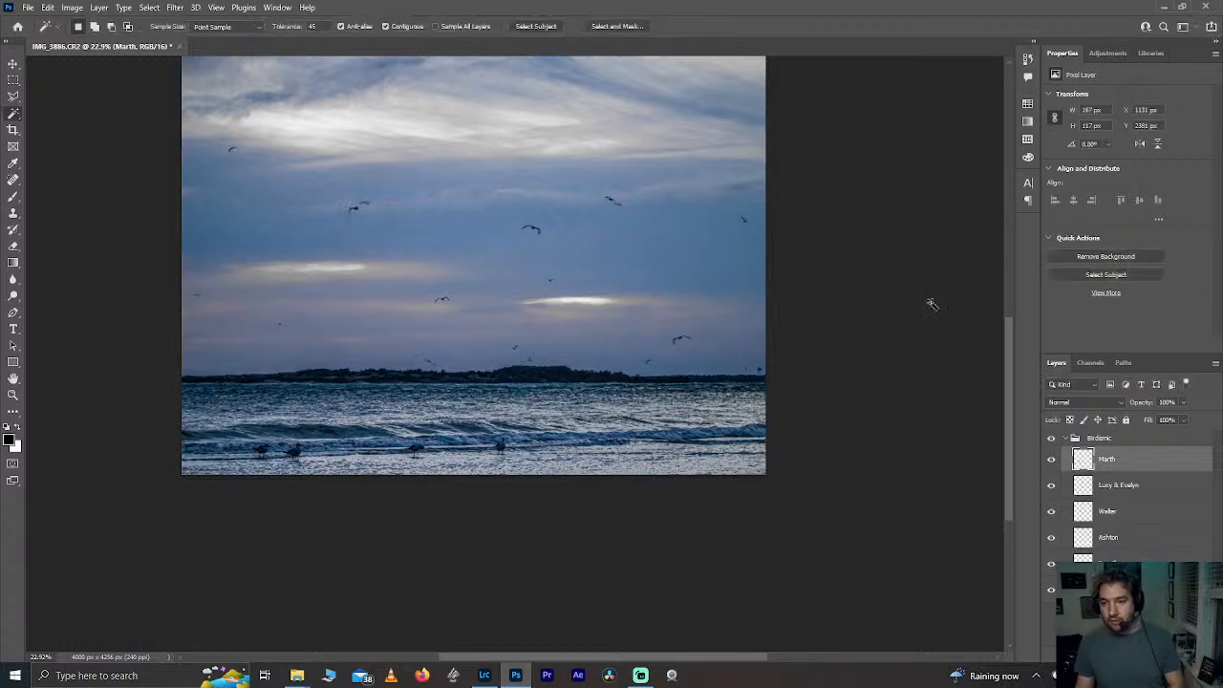
Step: Move the bird on the Lucy & Evelyn layer up and right in the sky, to about X 3124 px, Y 2185 px
click(1136, 484)
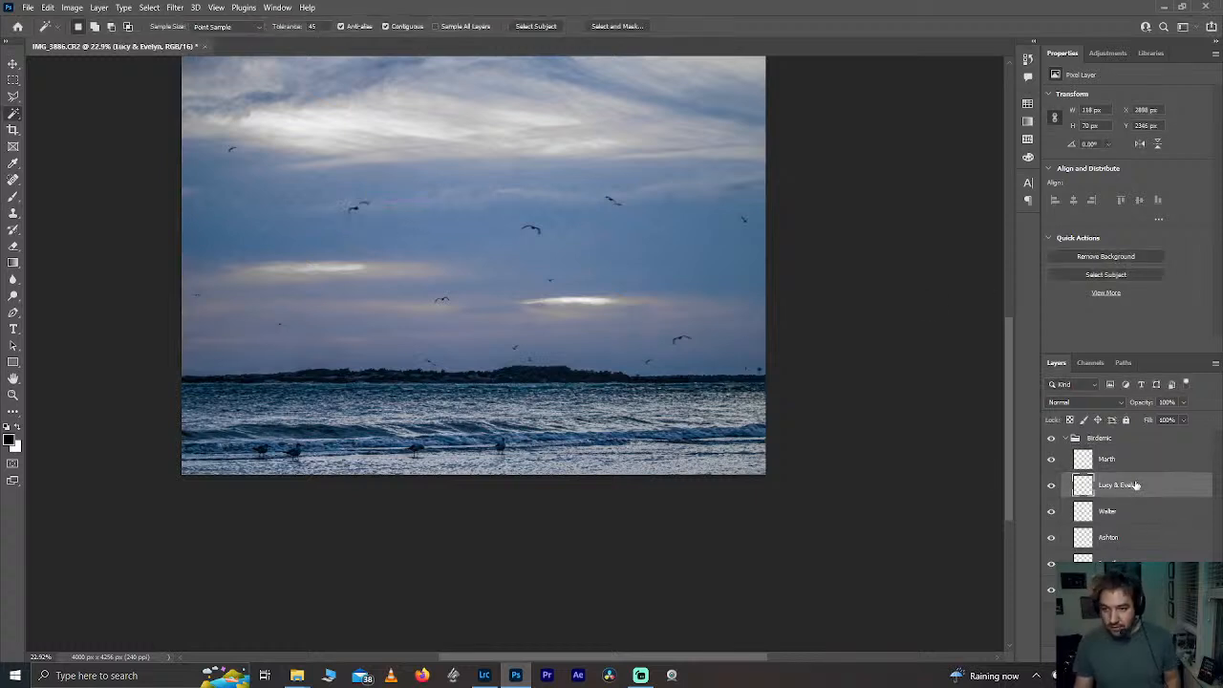
key(ctrl+t)
scroll(601, 229, up, 5)
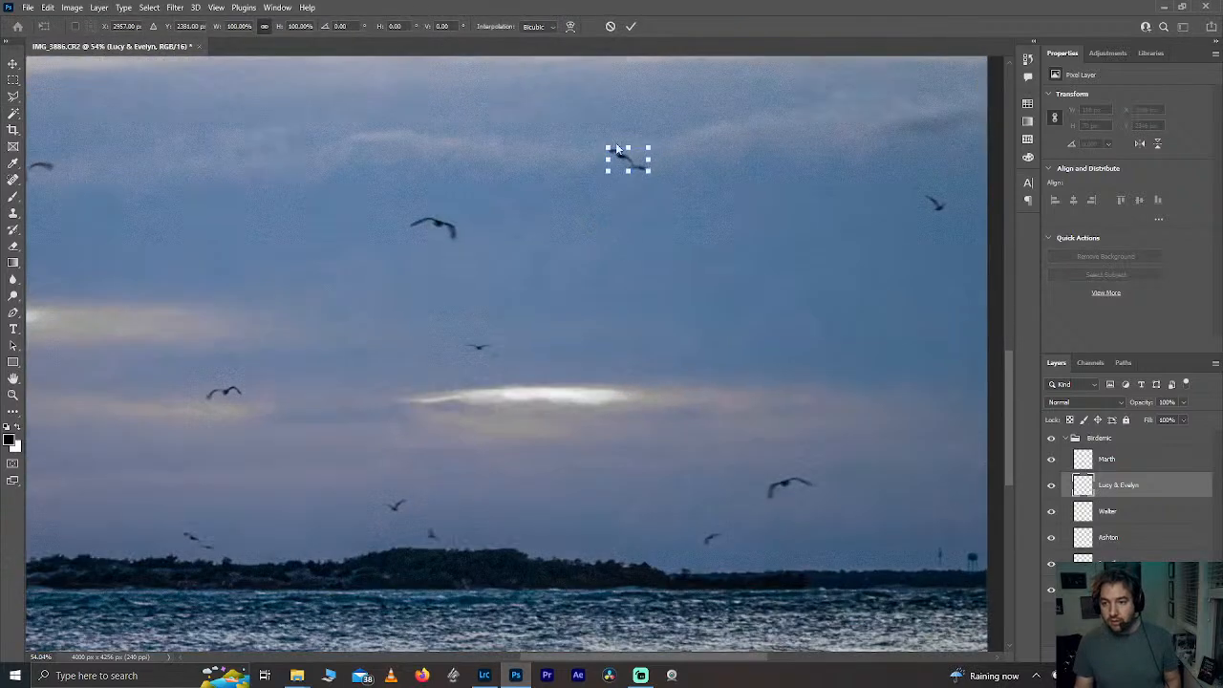
drag(621, 161, 699, 106)
key(Return)
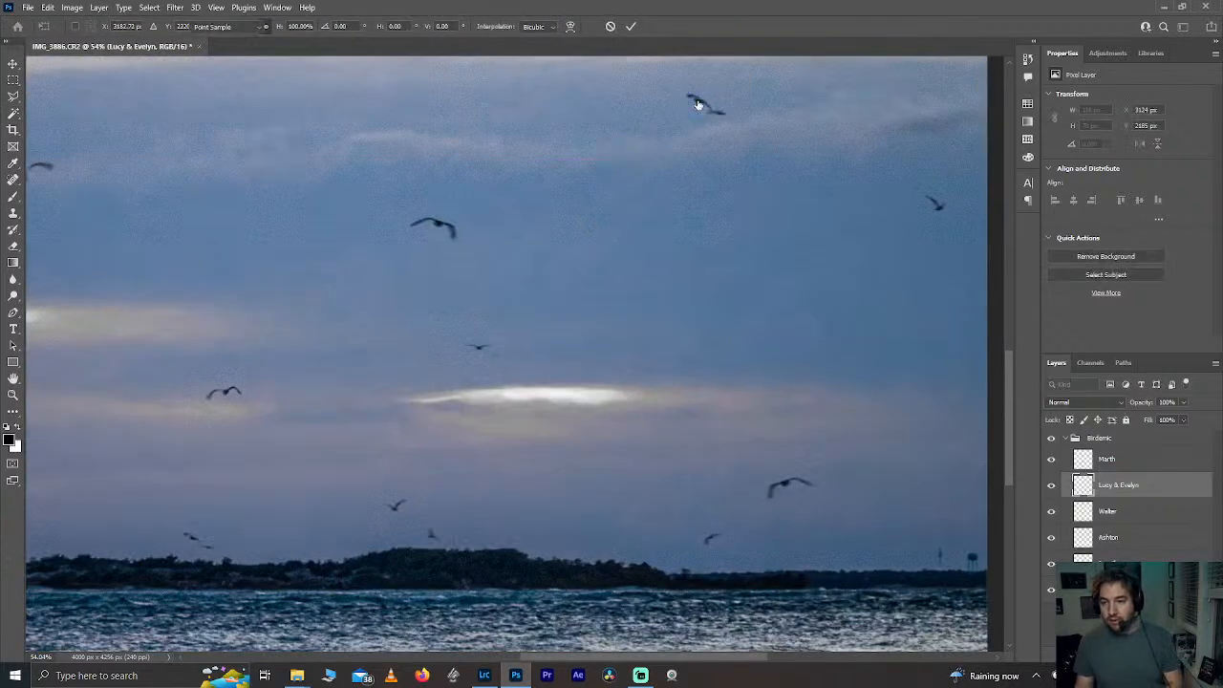
scroll(679, 135, down, 5)
scroll(680, 136, up, 2)
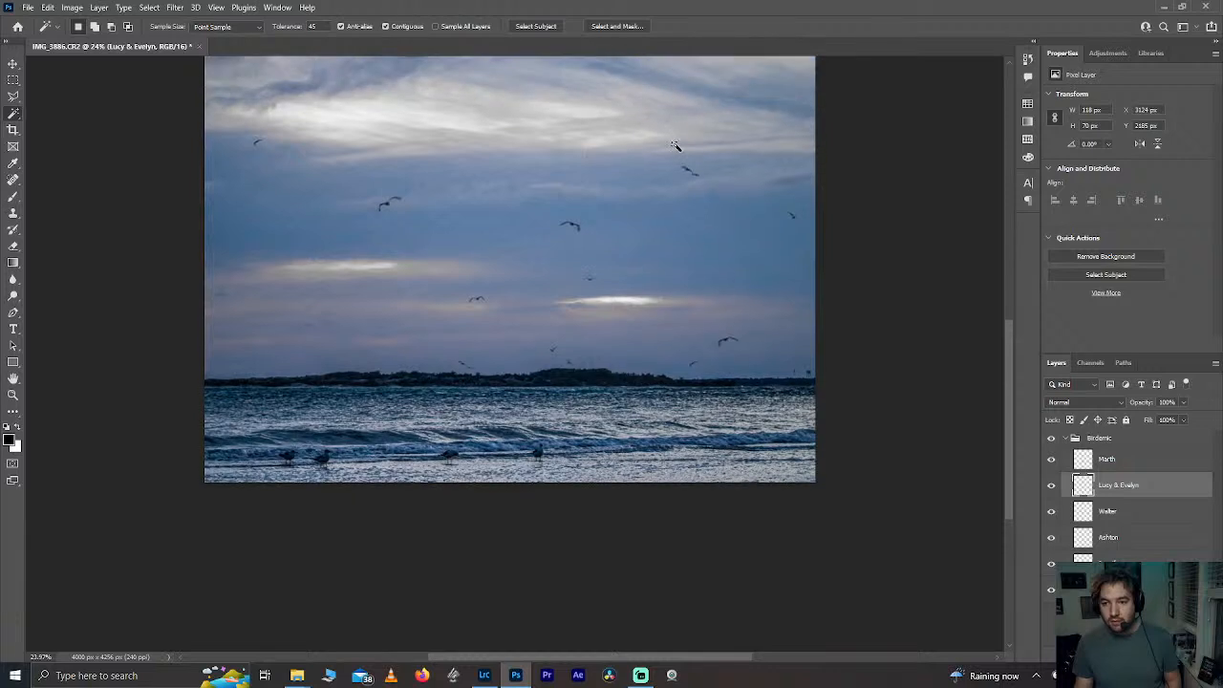
Step: Move the bird on the Ashton layer down and left, to about X 2209 px, Y 2698 px
click(1118, 563)
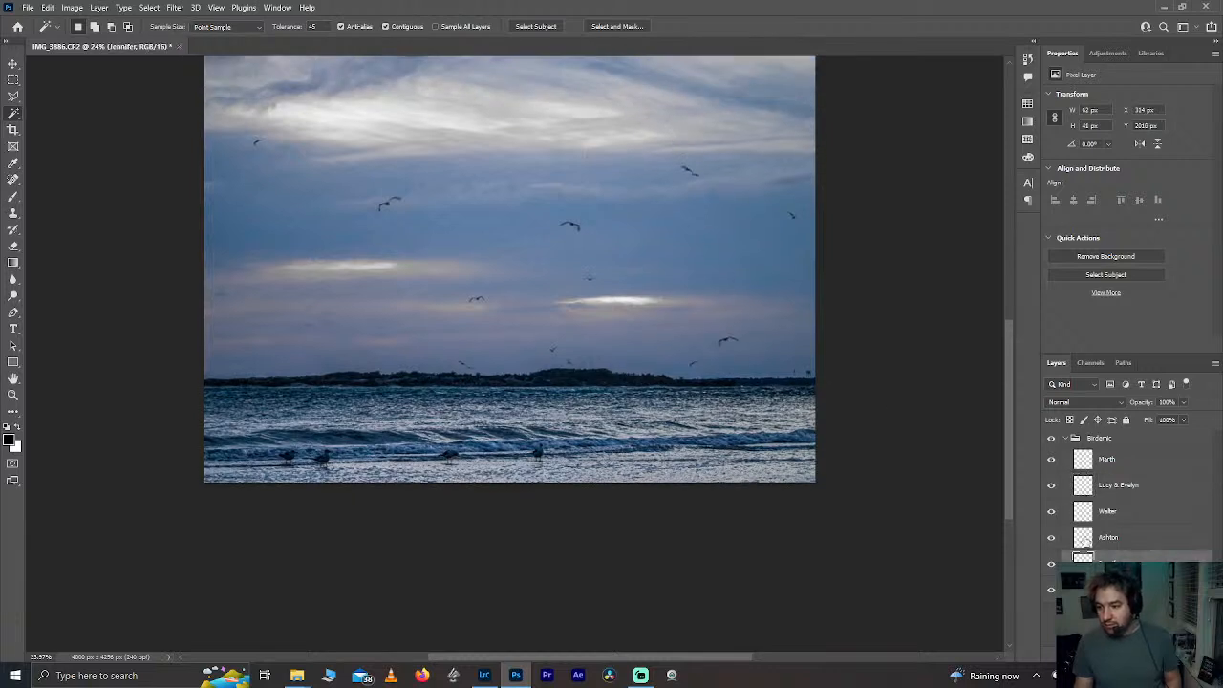
click(1119, 540)
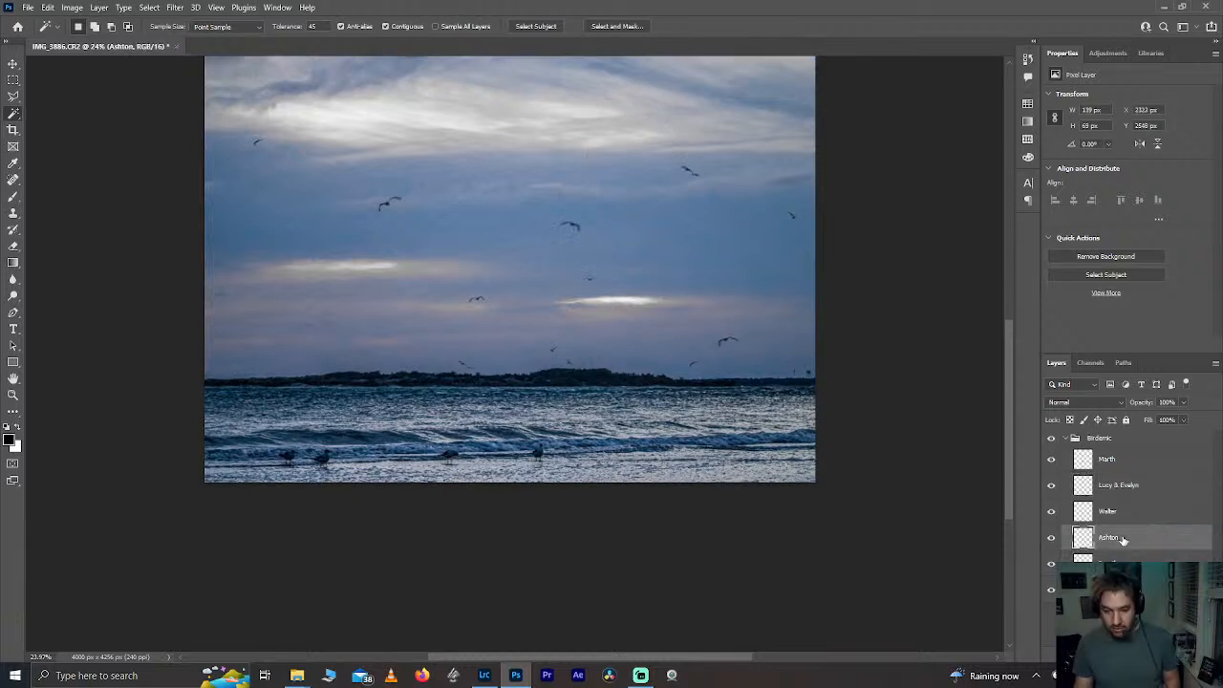
key(ctrl+t)
scroll(565, 227, up, 4)
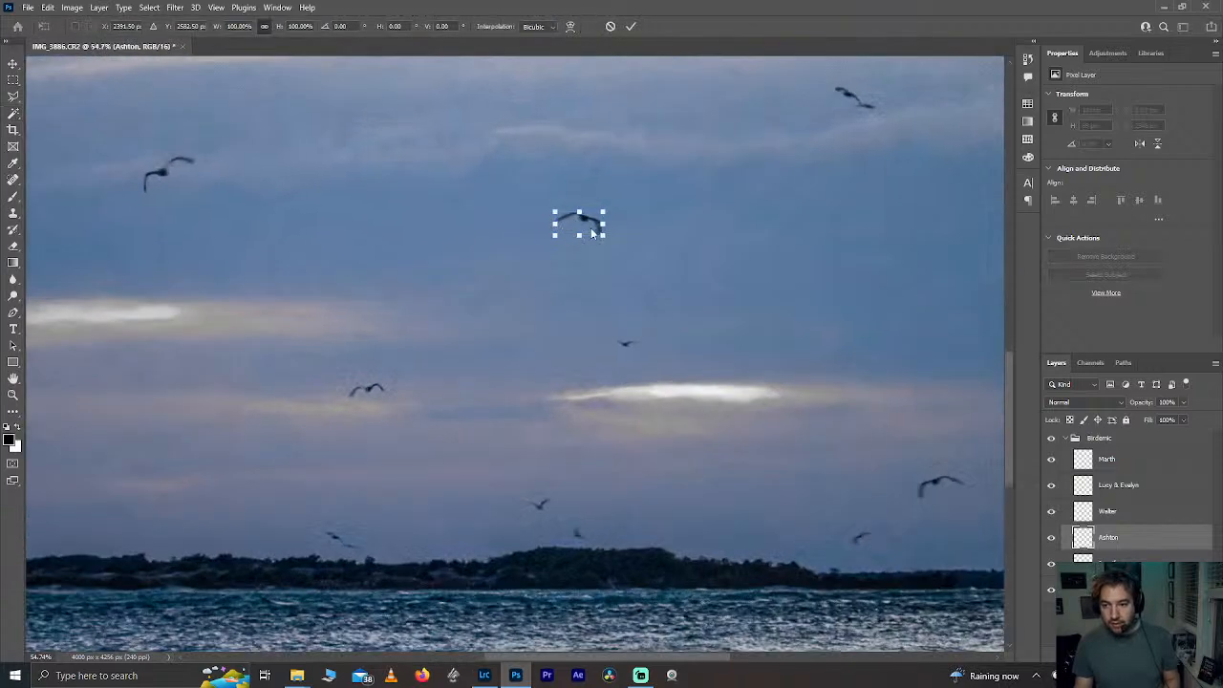
key(Return)
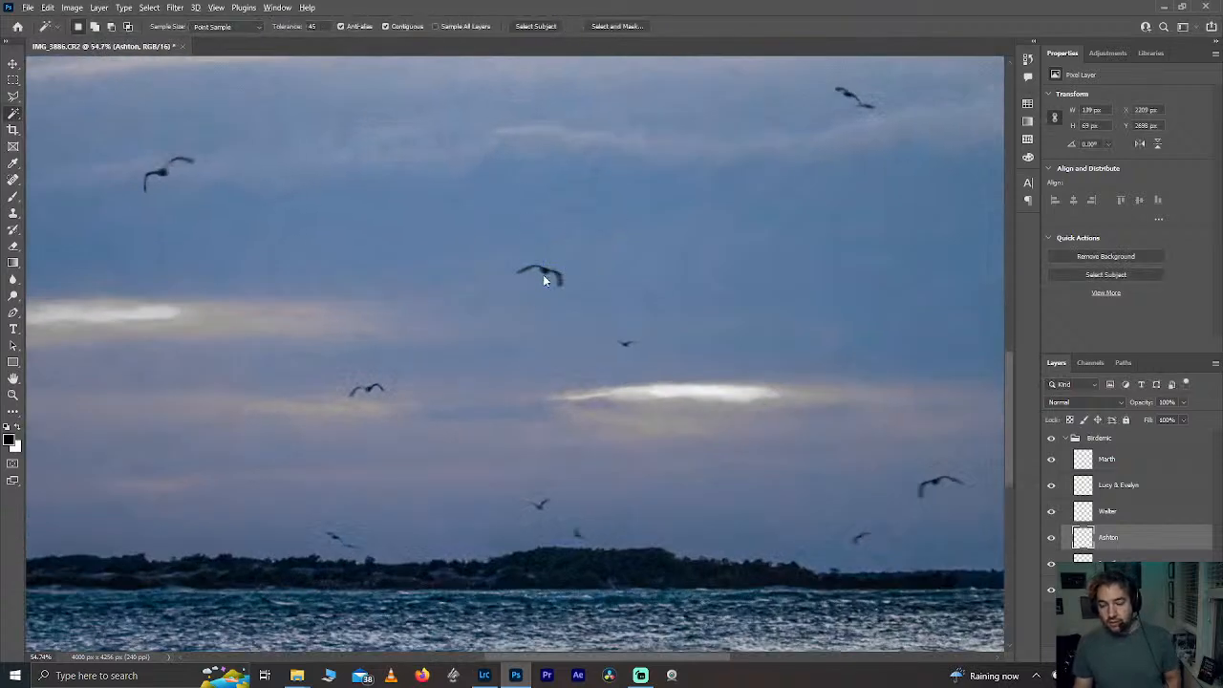
scroll(543, 277, down, 5)
scroll(543, 279, up, 1)
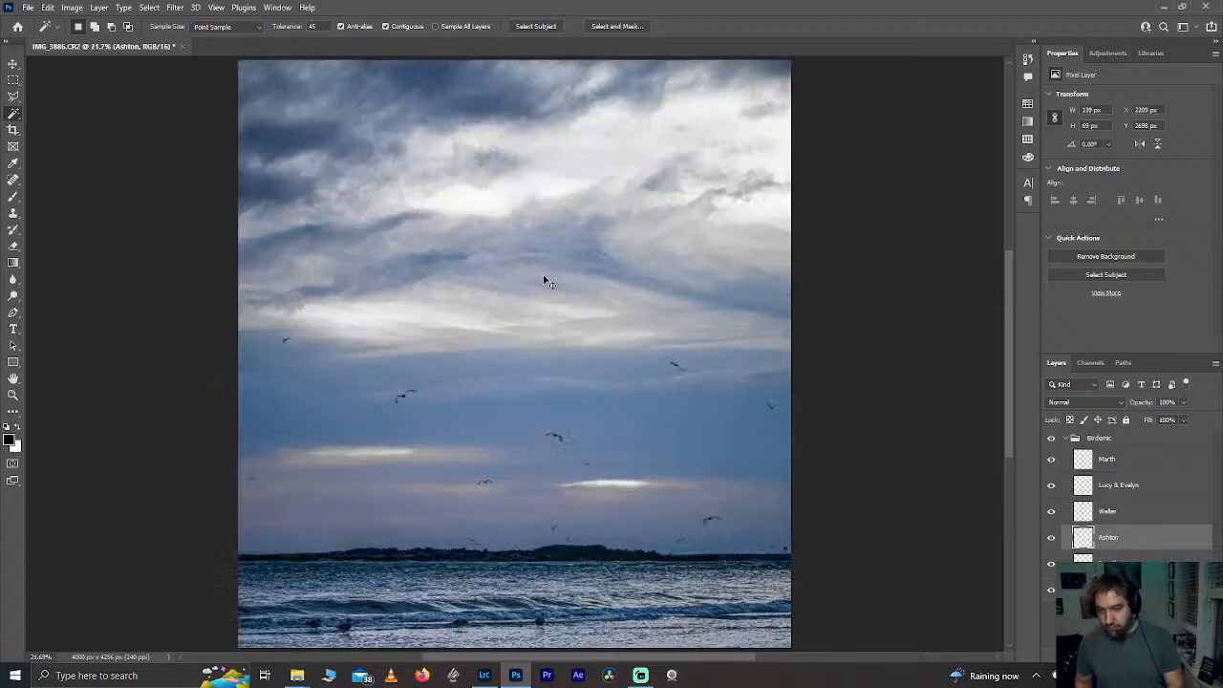
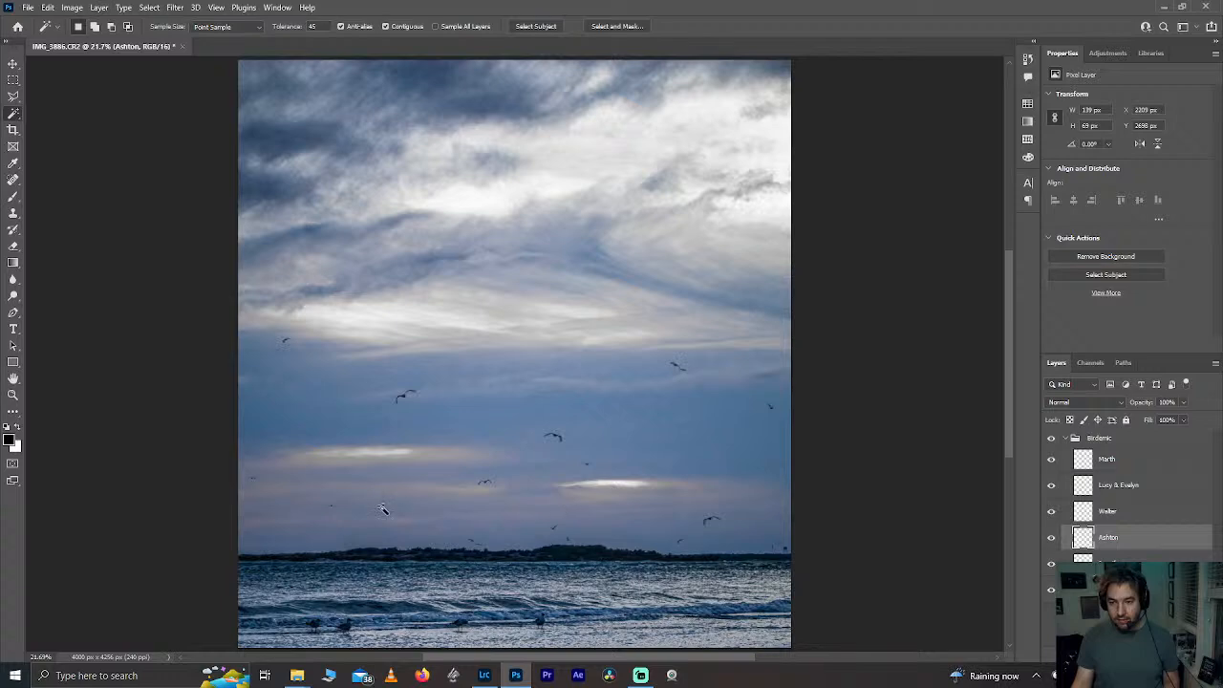
Step: Select the small dark bird near the photo's left edge on Layer 0 with the Magic Wand and copy it to a new layer
scroll(287, 493, up, 2)
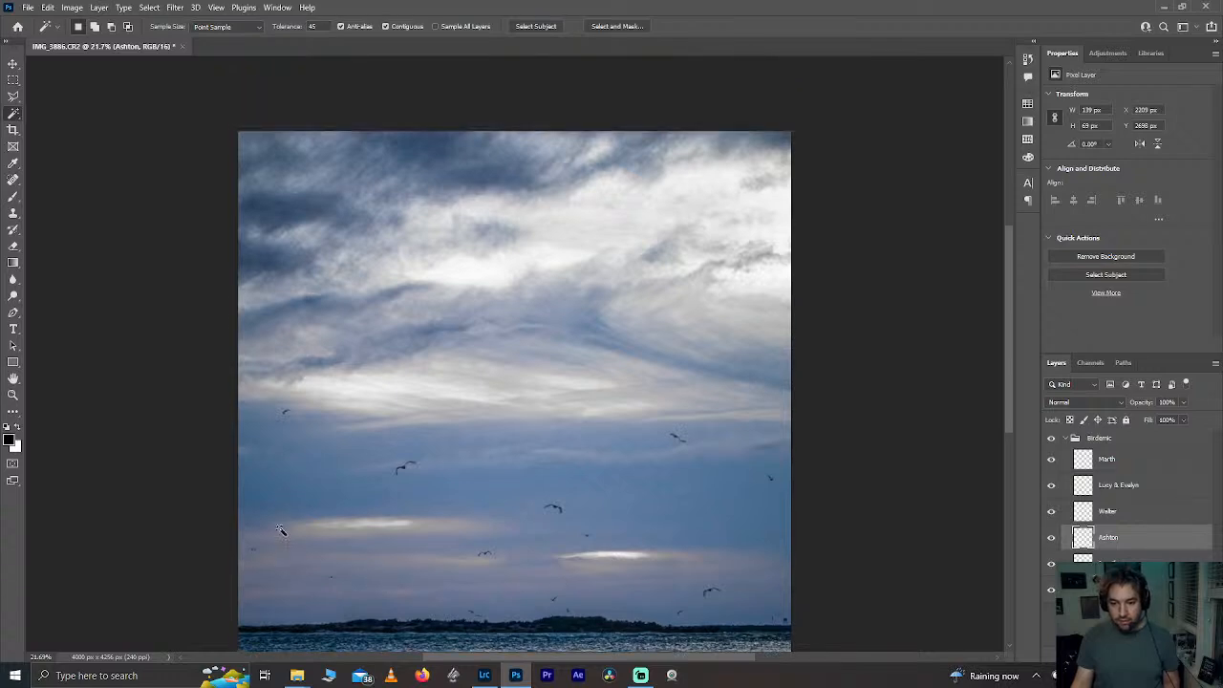
scroll(260, 544, up, 5)
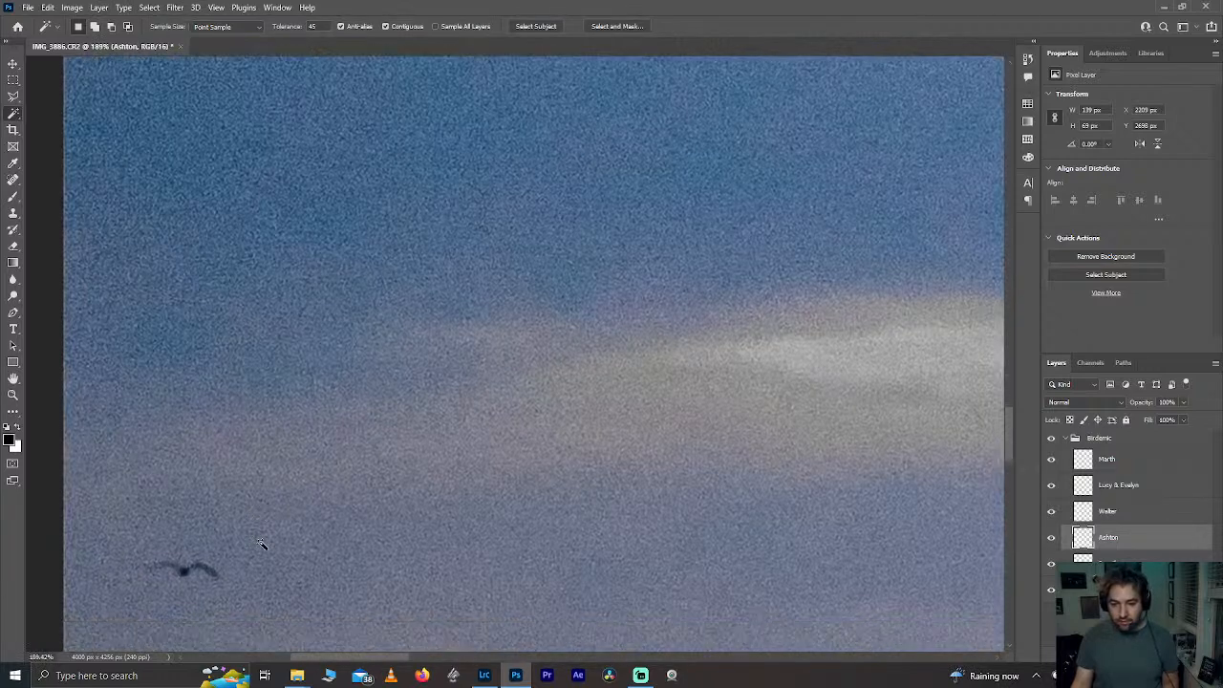
click(1108, 589)
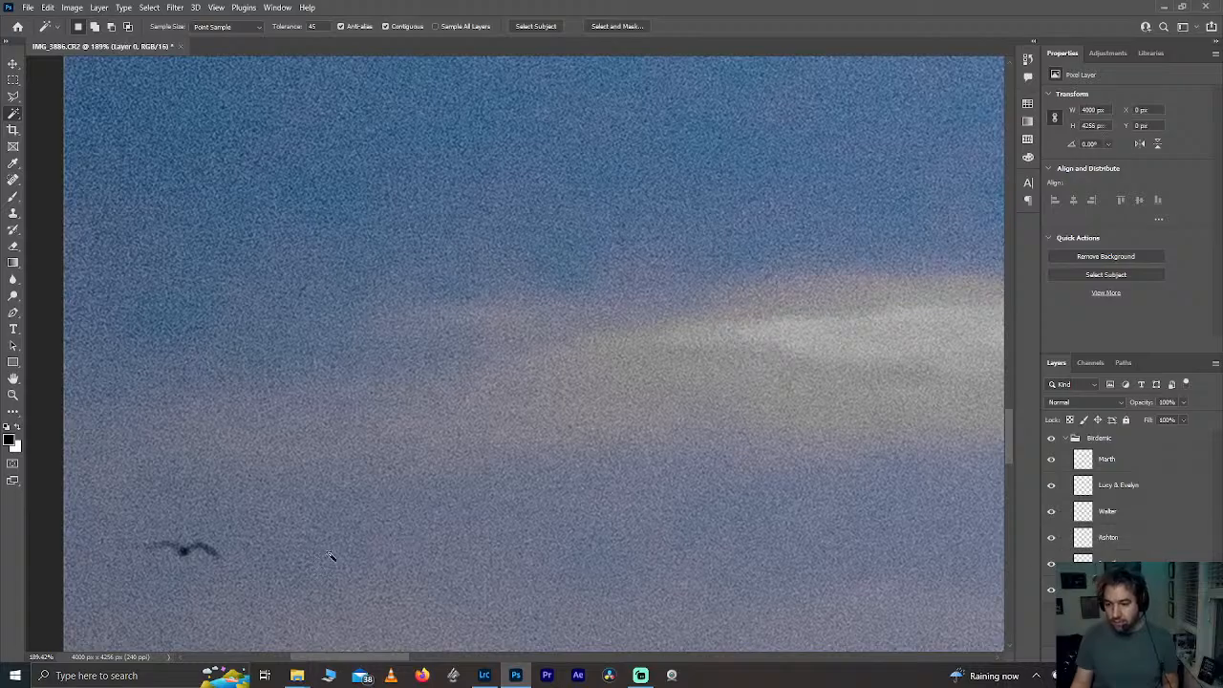
scroll(188, 535, up, 4)
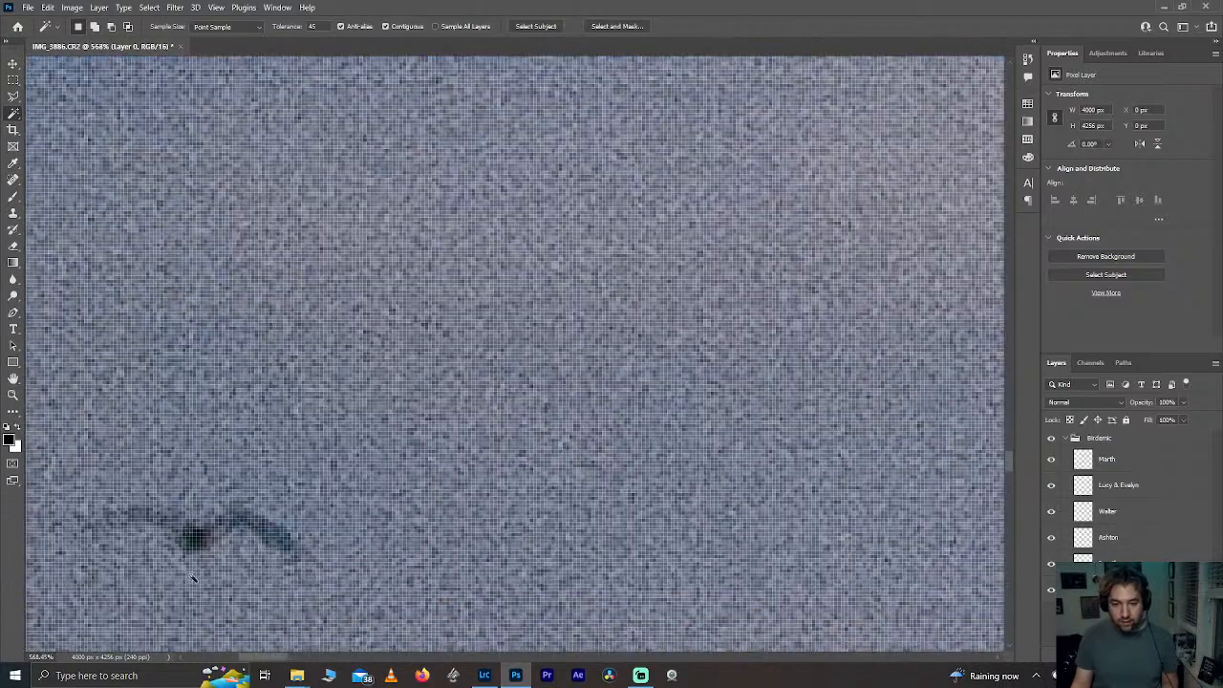
click(196, 535)
shift+click(228, 527)
shift+click(277, 542)
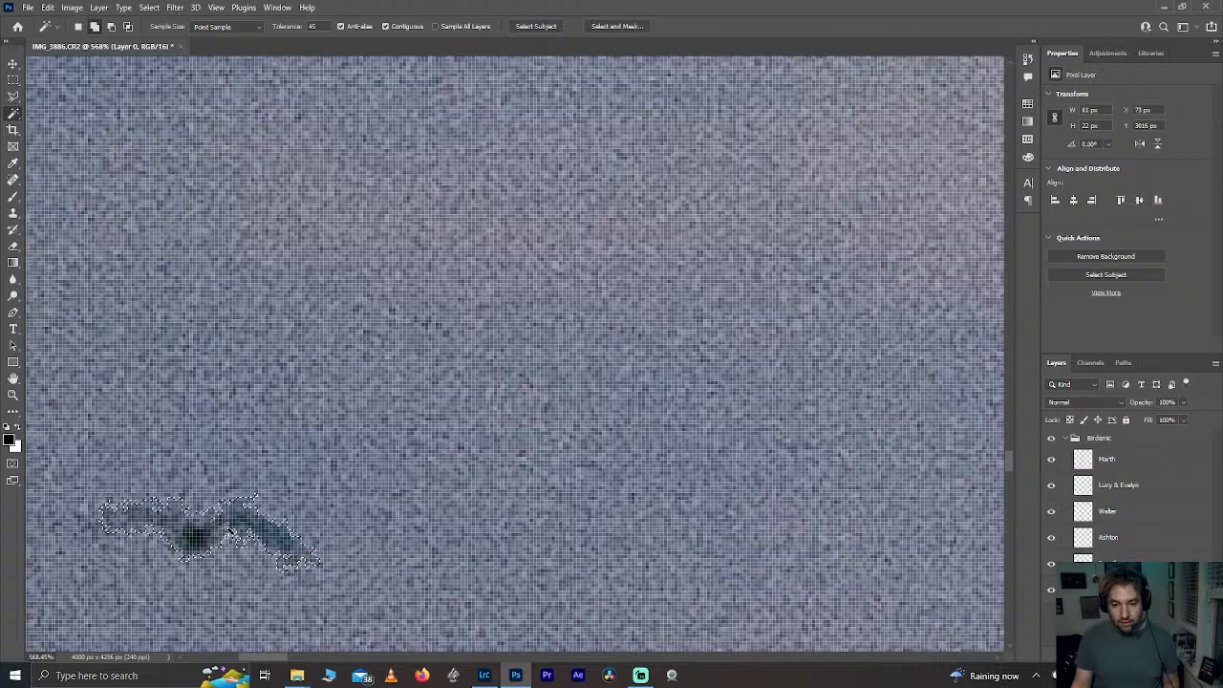
key(ctrl+j)
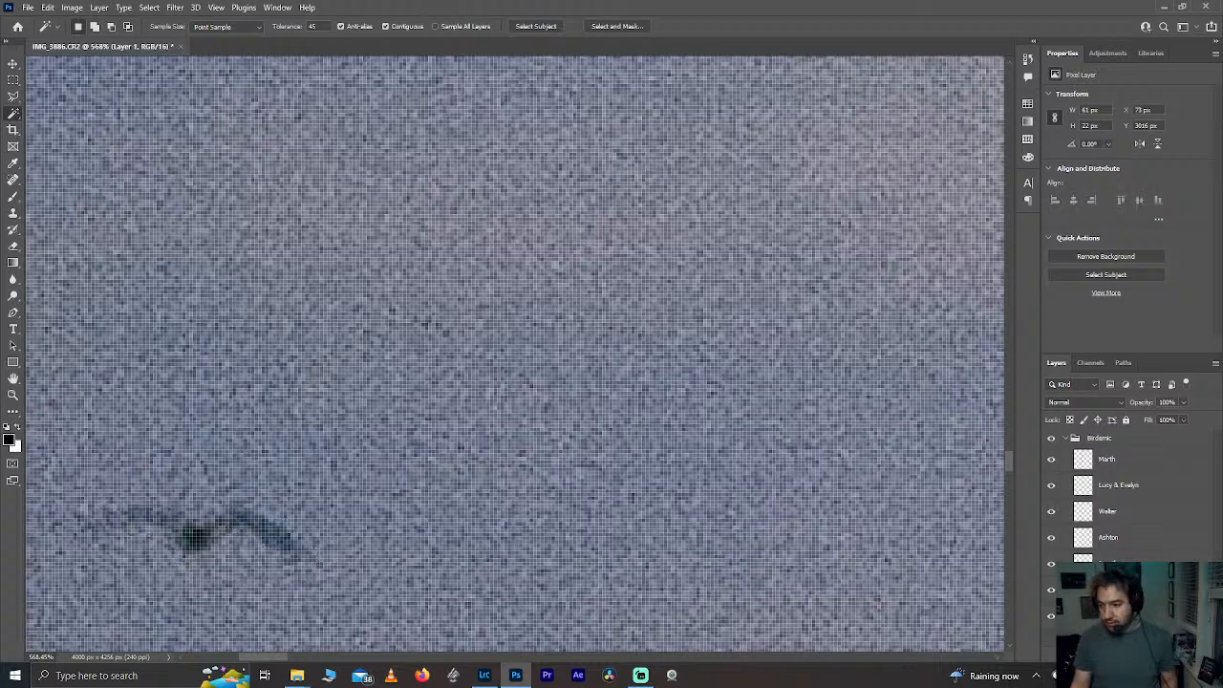
Step: Place the new bird layer first in the Birdemic group and rename it Heath
drag(1146, 611, 1140, 441)
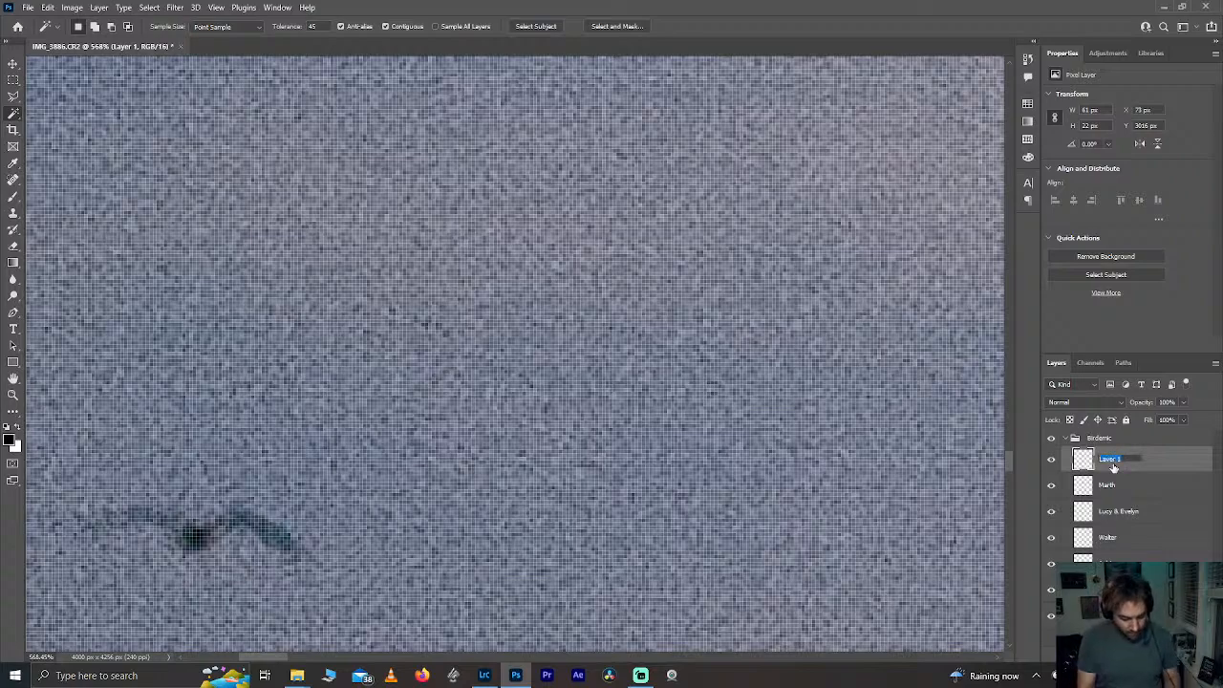
text(Heath)
key(Return)
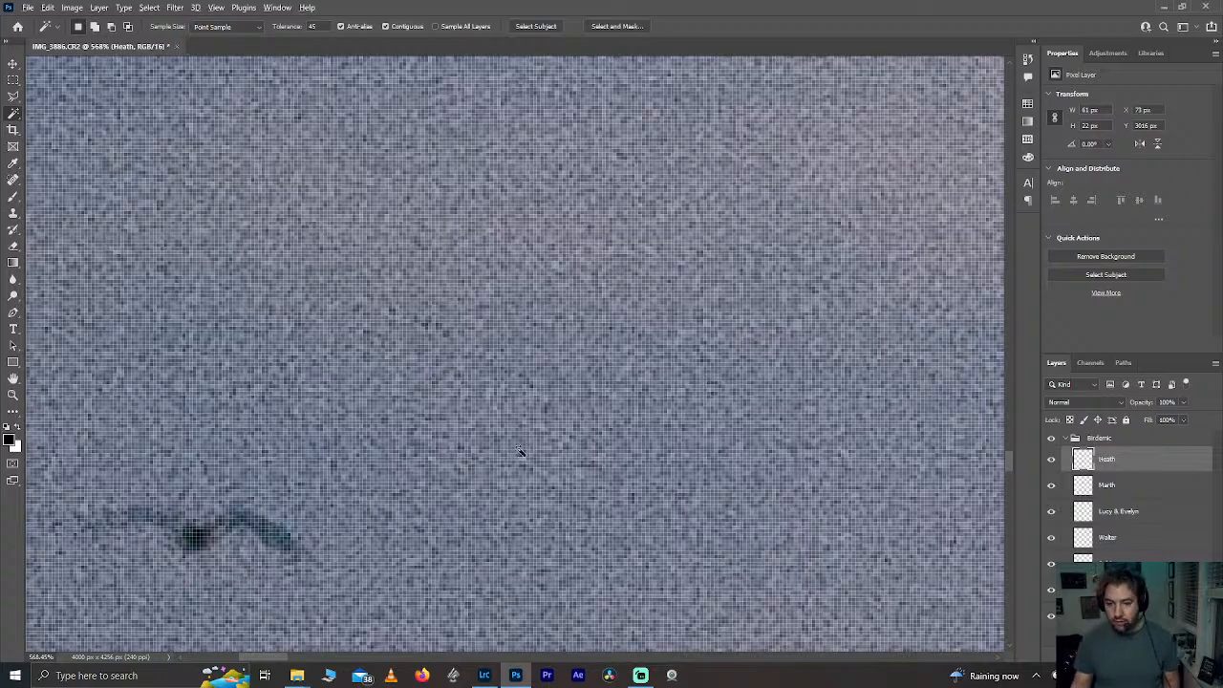
Step: Move the Heath bird above and right of its original near the photo's left edge, to about X 271 px, Y 2776 px
scroll(382, 428, down, 5)
scroll(382, 428, down, 2)
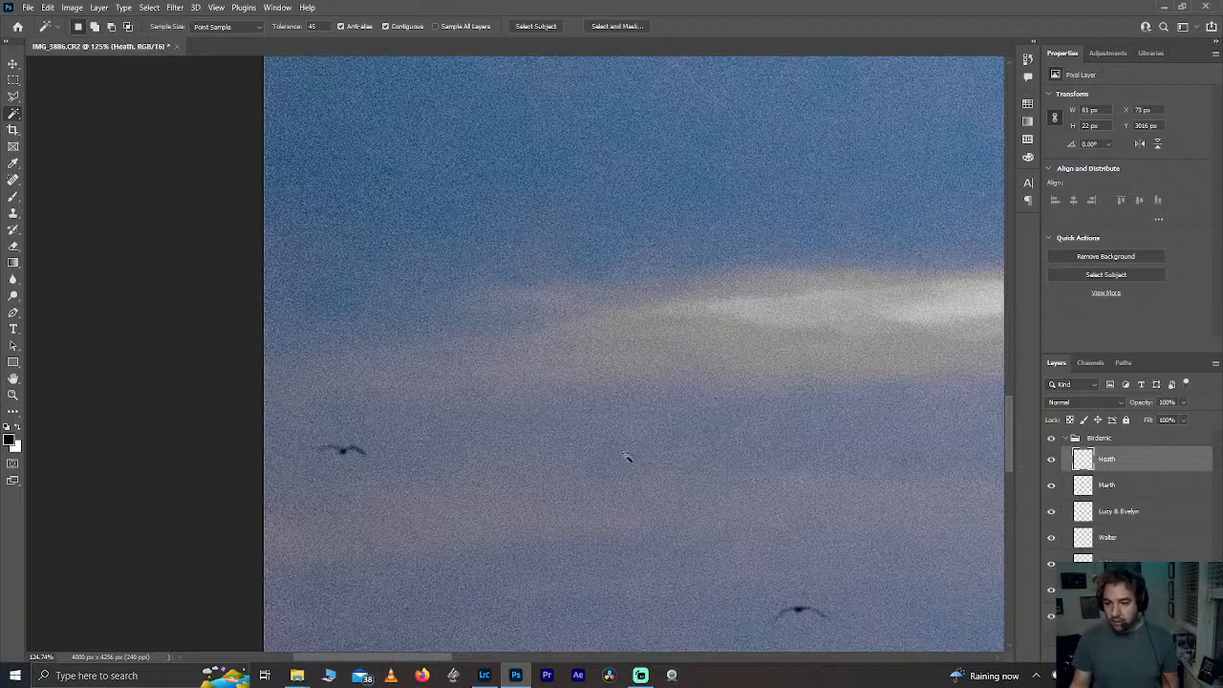
key(ctrl+t)
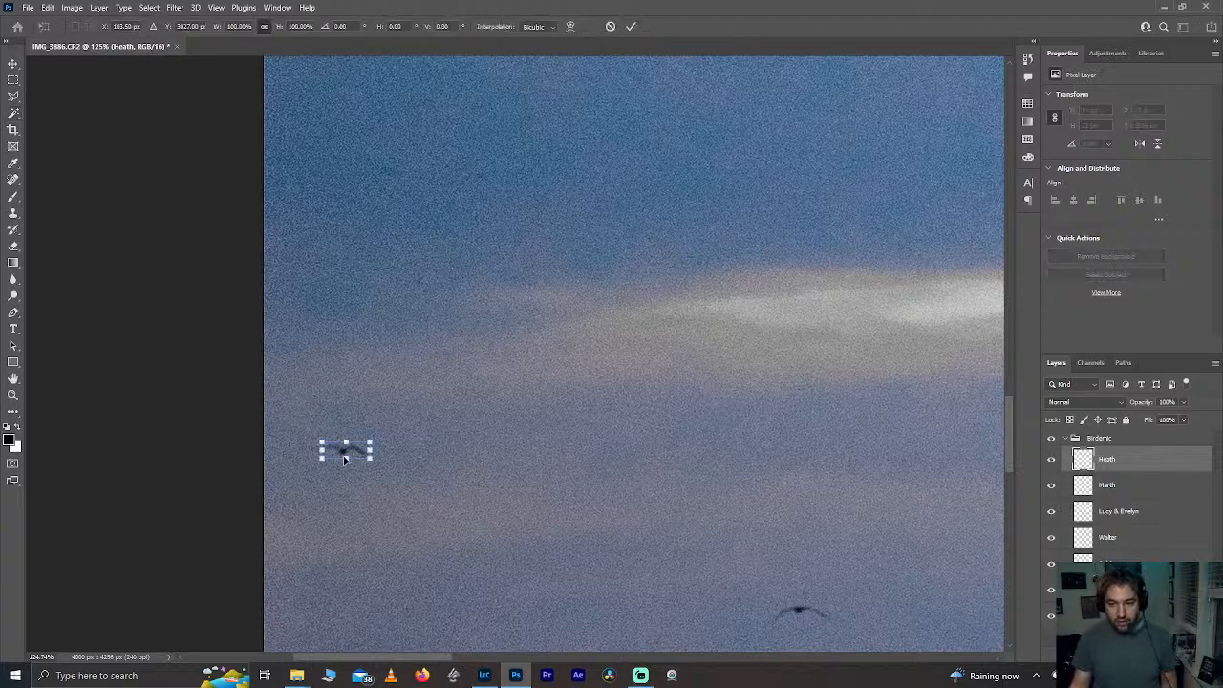
drag(333, 456, 856, 153)
scroll(857, 153, down, 2)
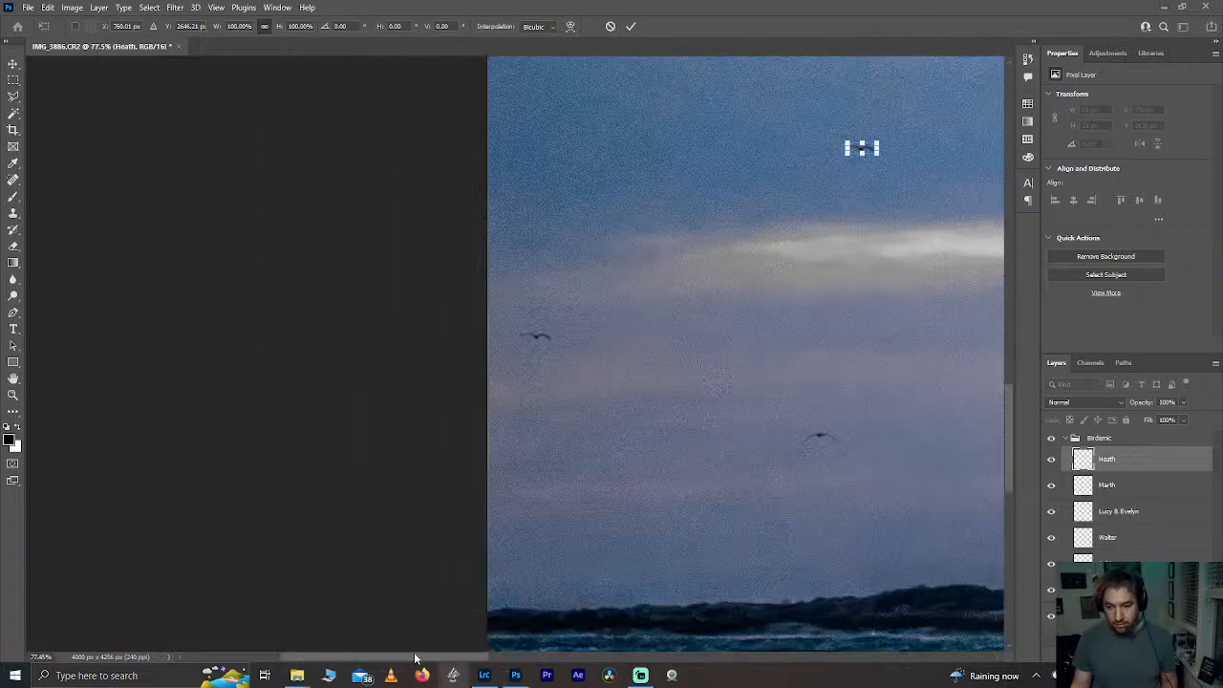
right_click(454, 674)
click(293, 573)
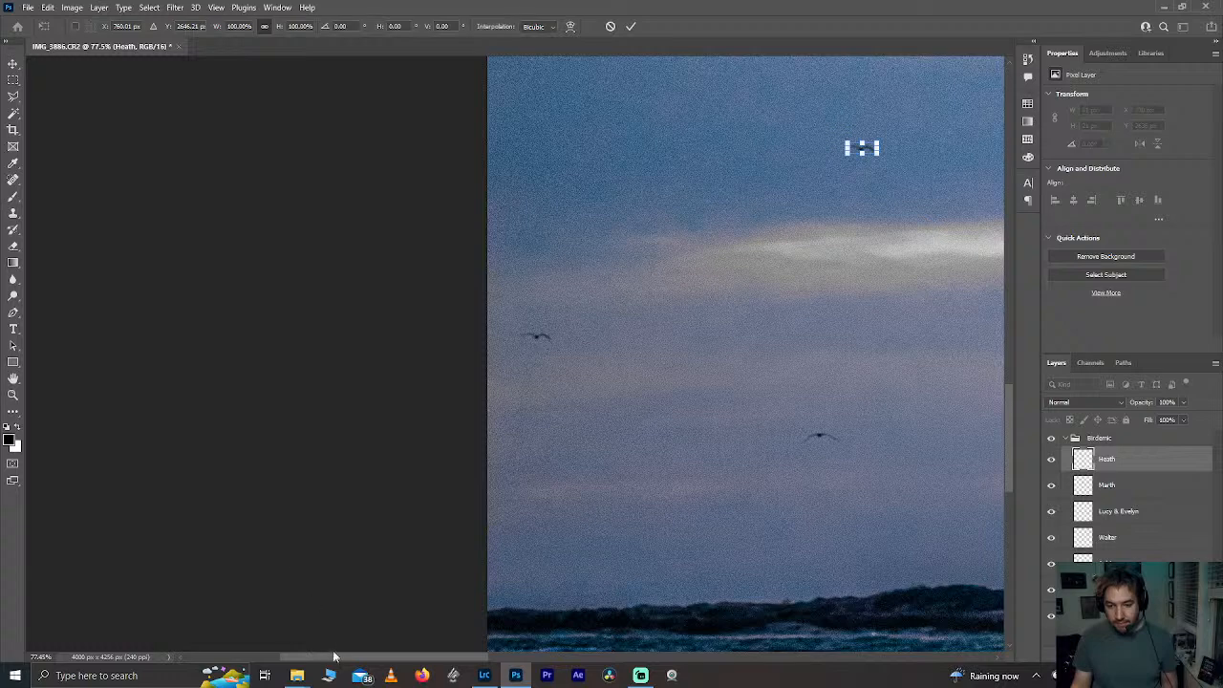
drag(335, 656, 450, 654)
scroll(464, 587, down, 5)
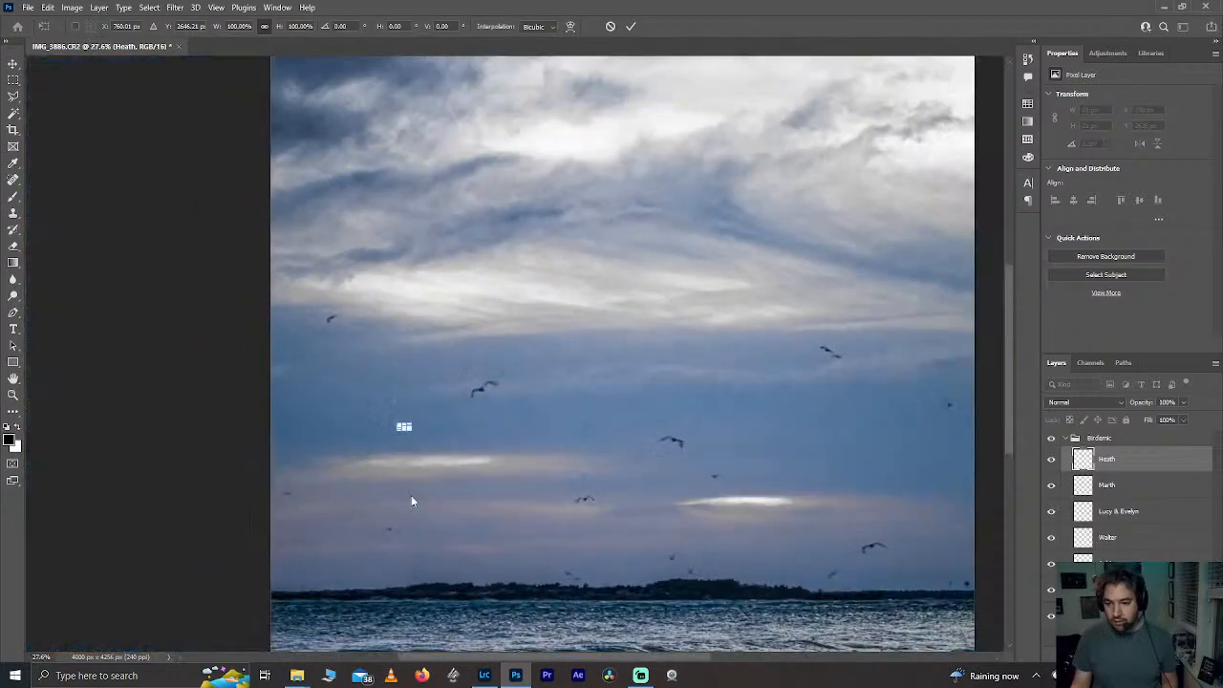
scroll(424, 460, up, 10)
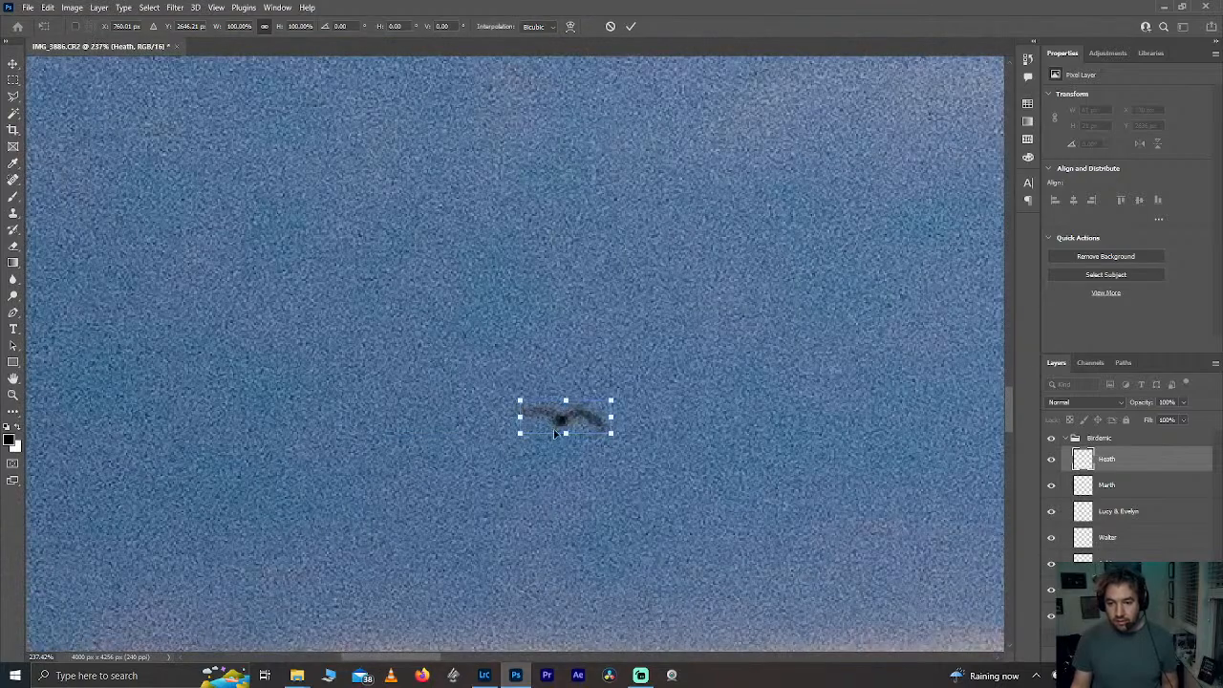
drag(554, 433, 617, 180)
key(alt+space)
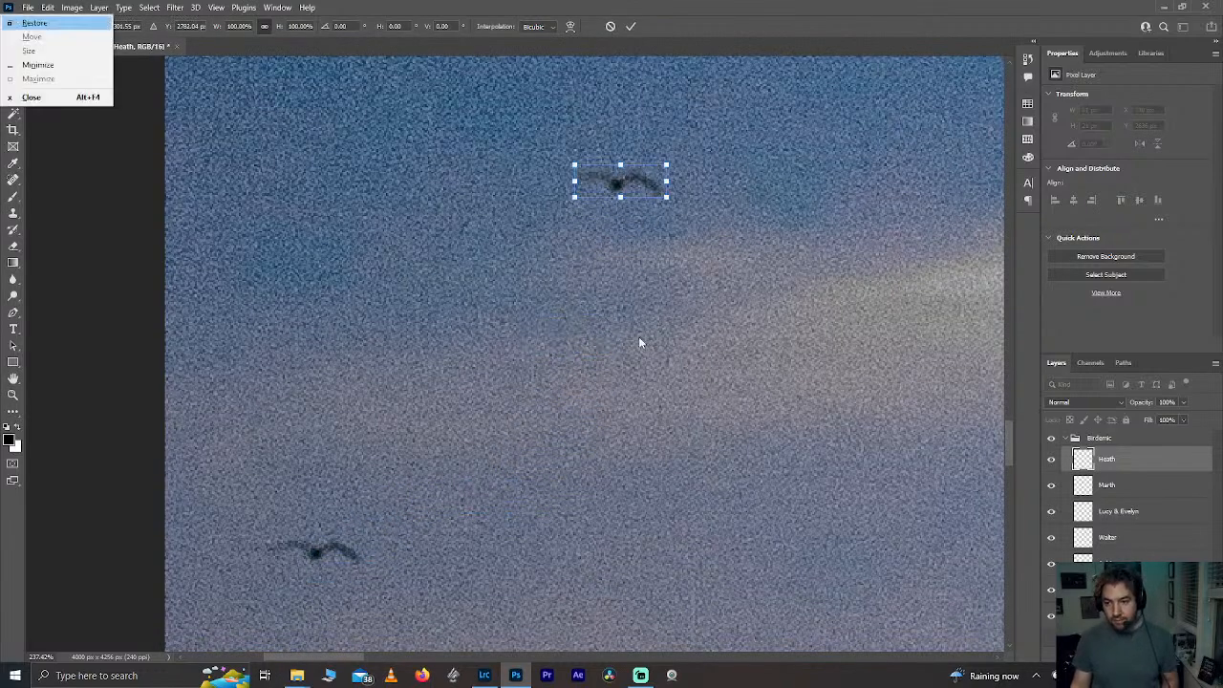
key(Escape)
key(Return)
key(w)
scroll(530, 325, down, 3)
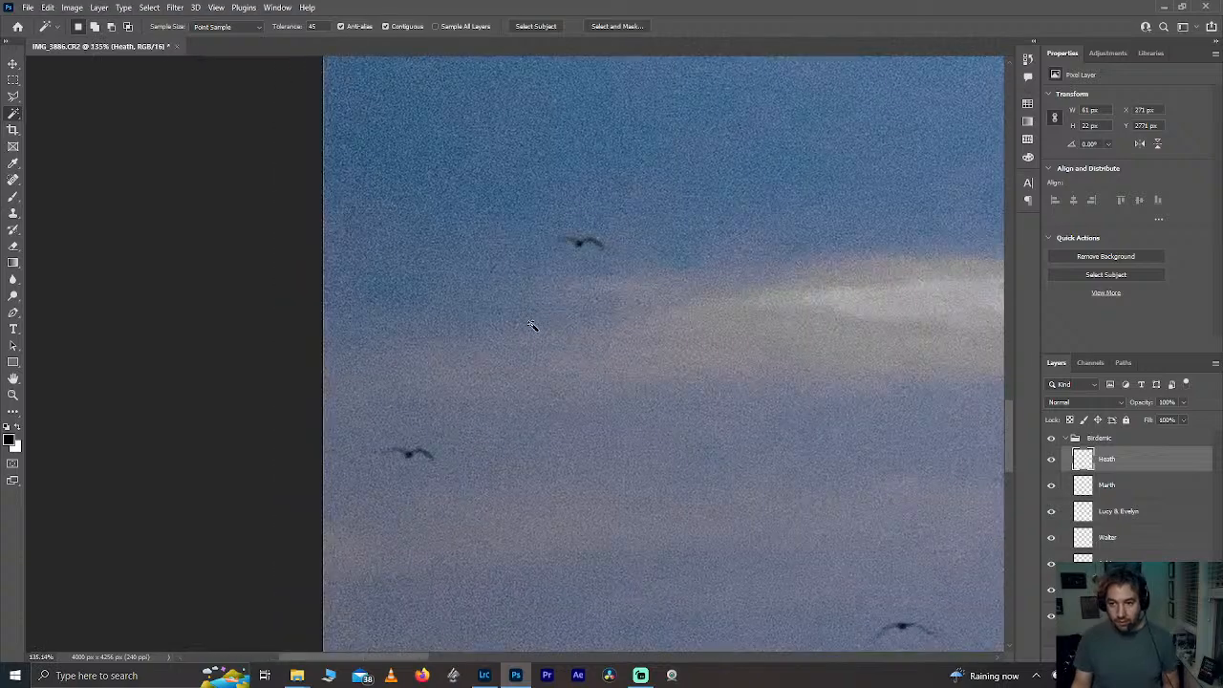
scroll(530, 324, down, 5)
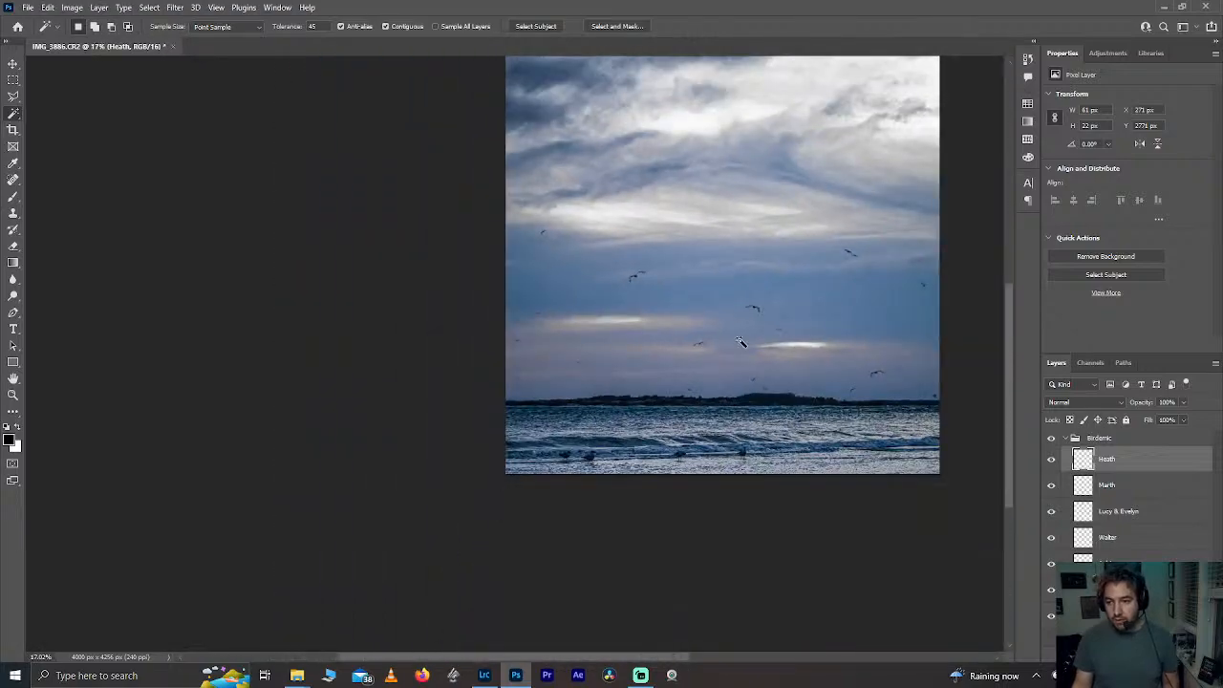
Step: Move the Heath bird beside the small bird above the right-hand bright cloud streak, to about X 2624 px, Y 2945 px
scroll(741, 341, up, 6)
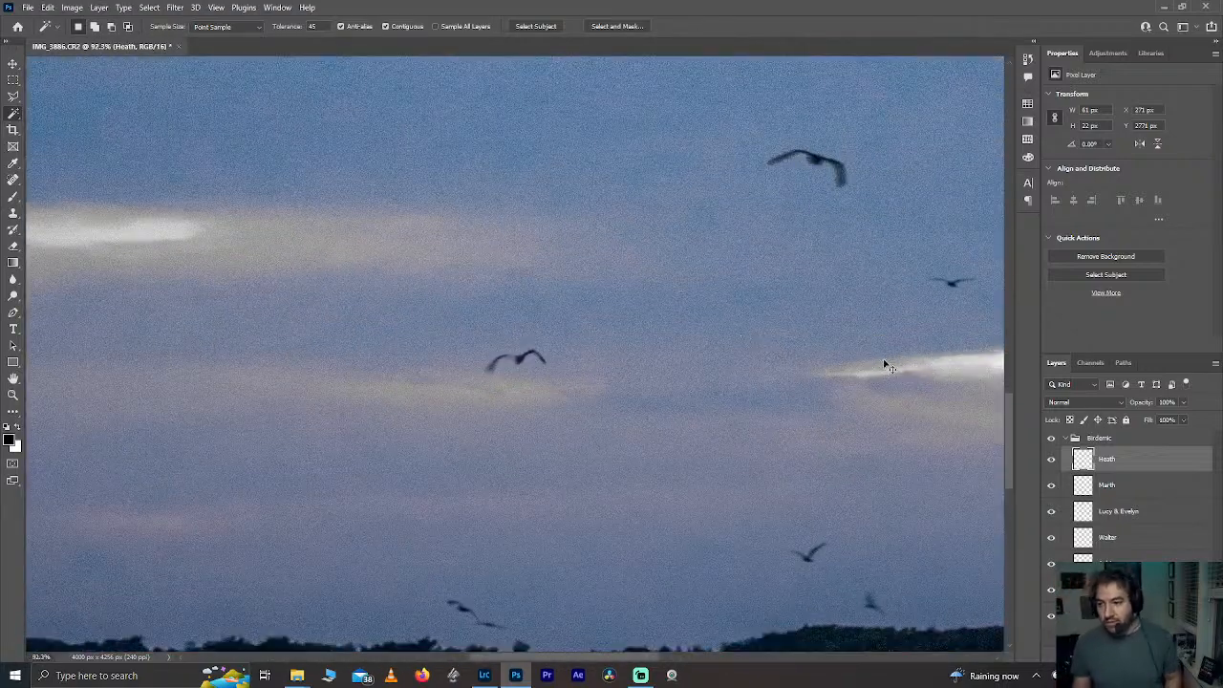
scroll(885, 364, right, 6)
scroll(884, 362, down, 1)
scroll(700, 353, down, 3)
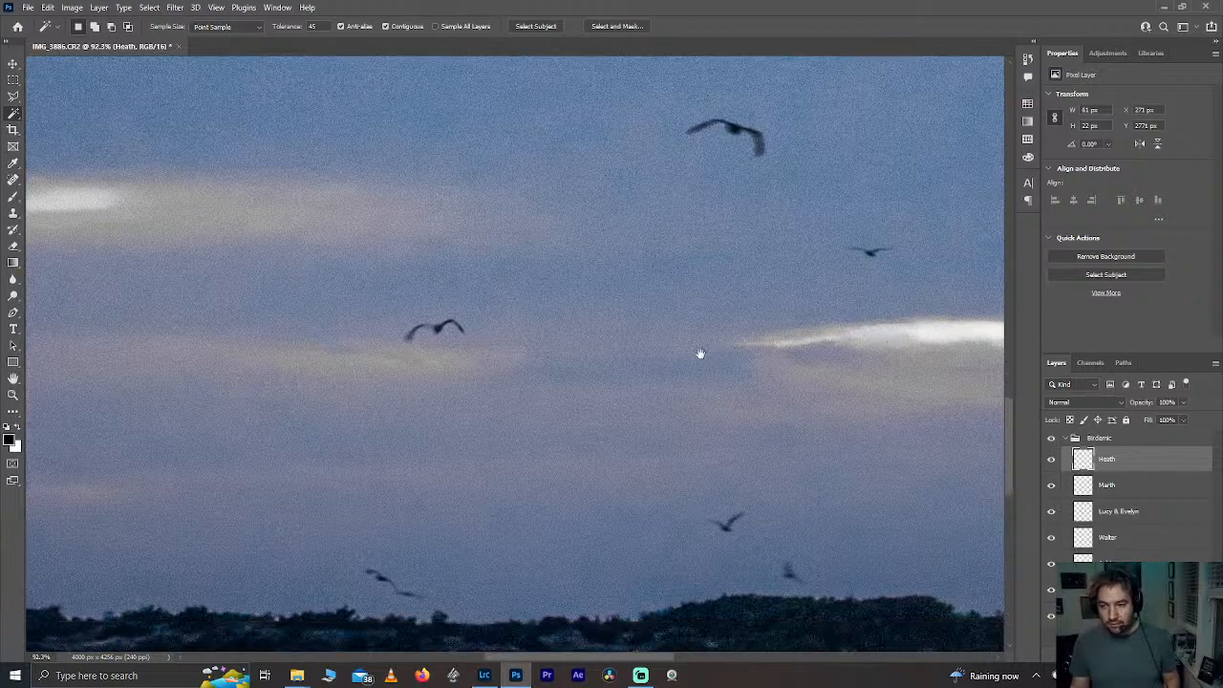
scroll(690, 327, down, 4)
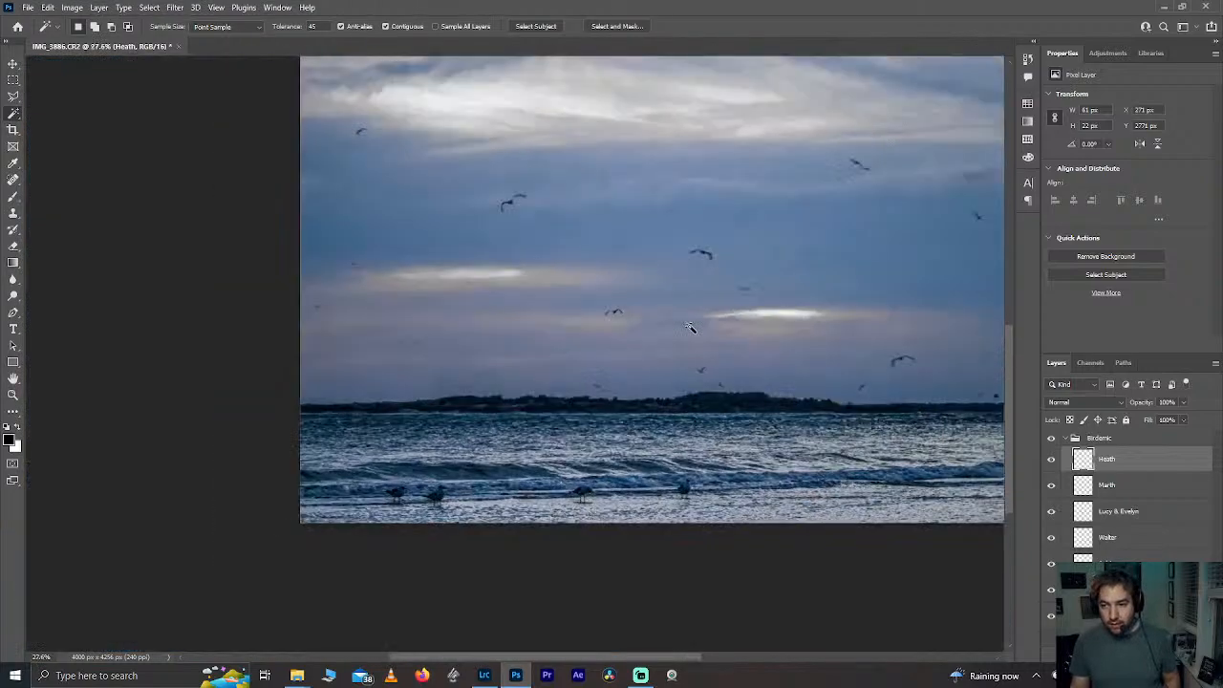
key(ctrl+t)
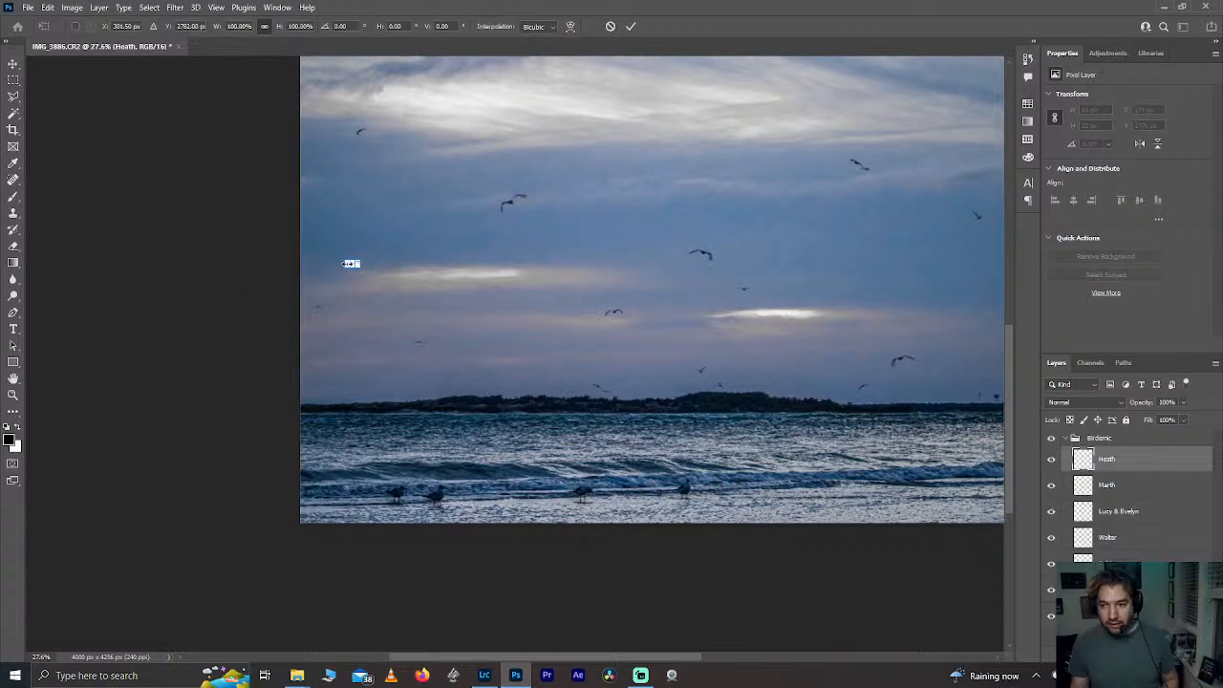
scroll(351, 262, up, 7)
drag(382, 264, 797, 467)
scroll(797, 466, down, 10)
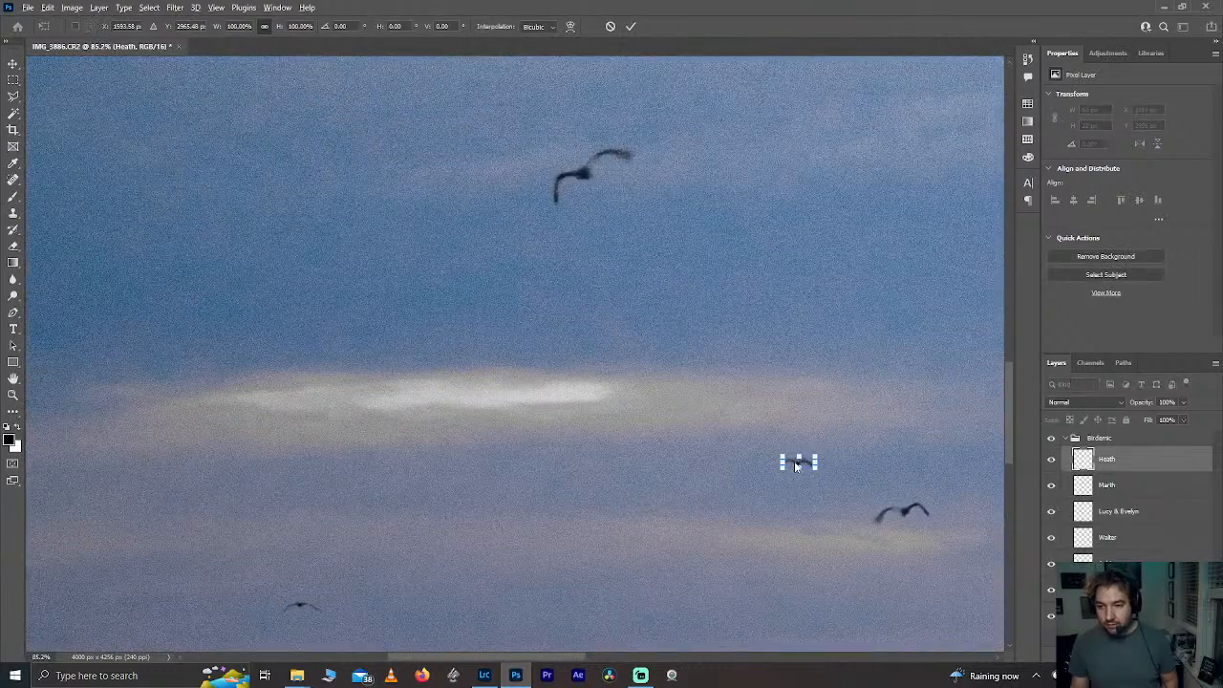
scroll(797, 465, down, 1)
scroll(794, 459, down, 5)
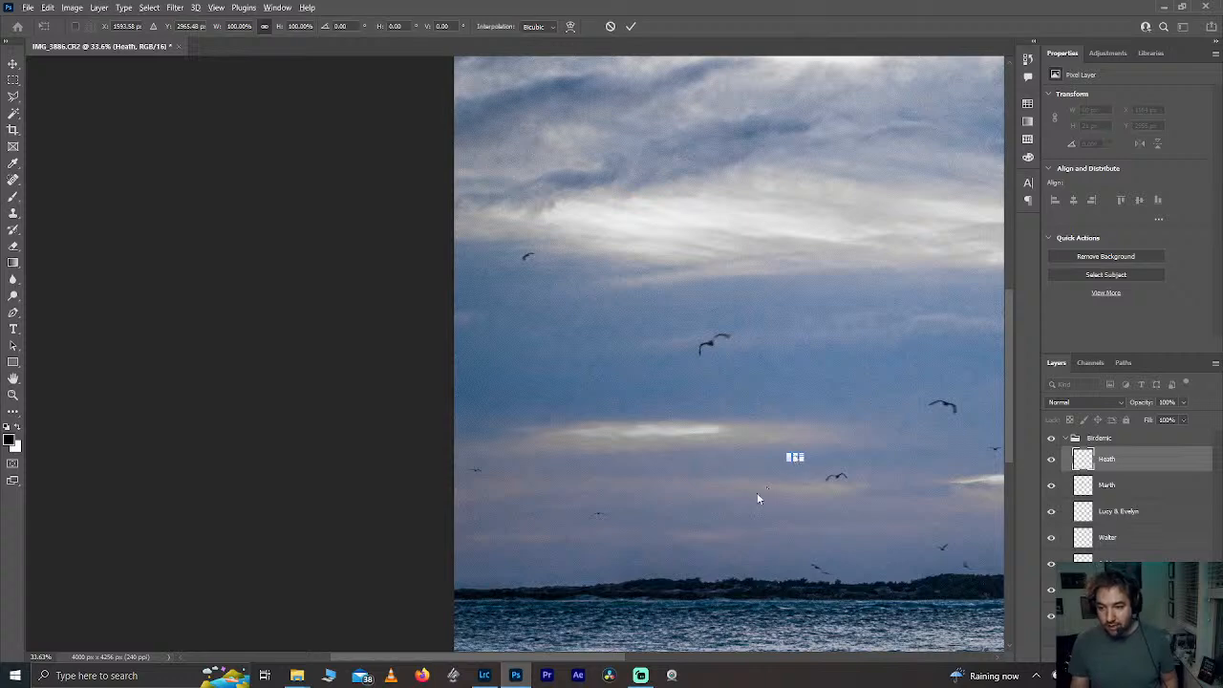
scroll(775, 451, up, 7)
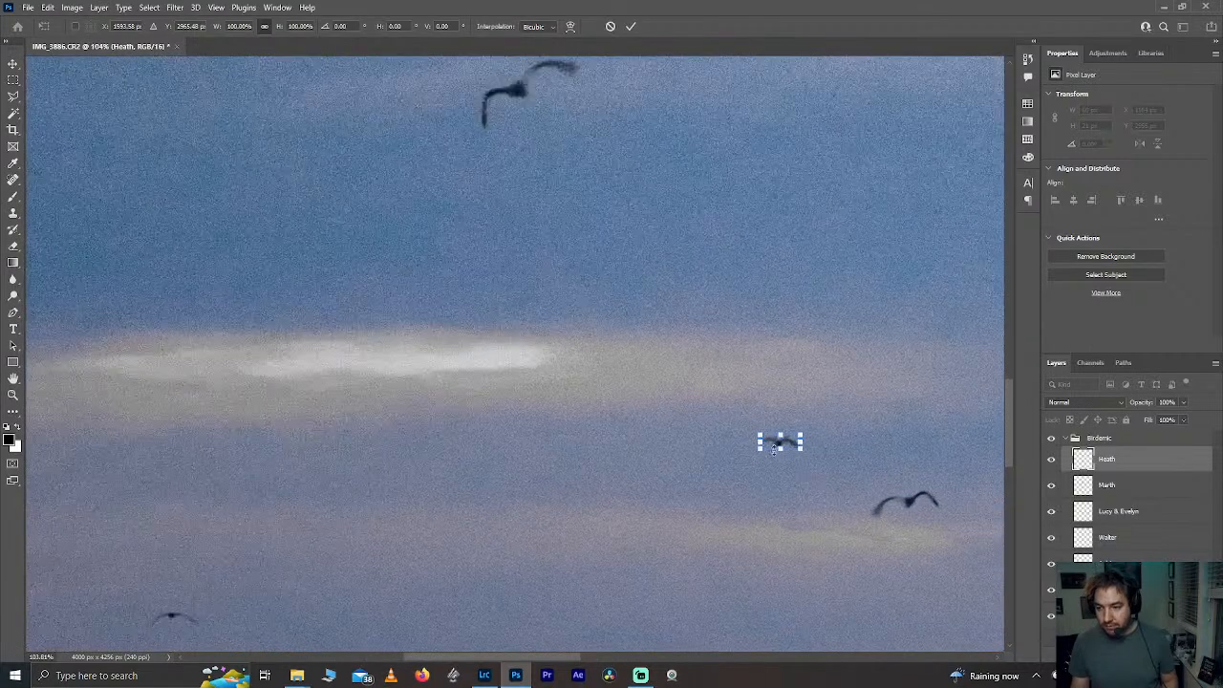
mouse_move(766, 446)
mouse_down()
mouse_move(1089, 434)
mouse_move(928, 464)
mouse_move(774, 411)
mouse_move(762, 397)
mouse_move(770, 365)
mouse_move(756, 438)
mouse_move(770, 420)
mouse_move(768, 437)
mouse_up()
key(Return)
key(w)
scroll(687, 414, up, 5)
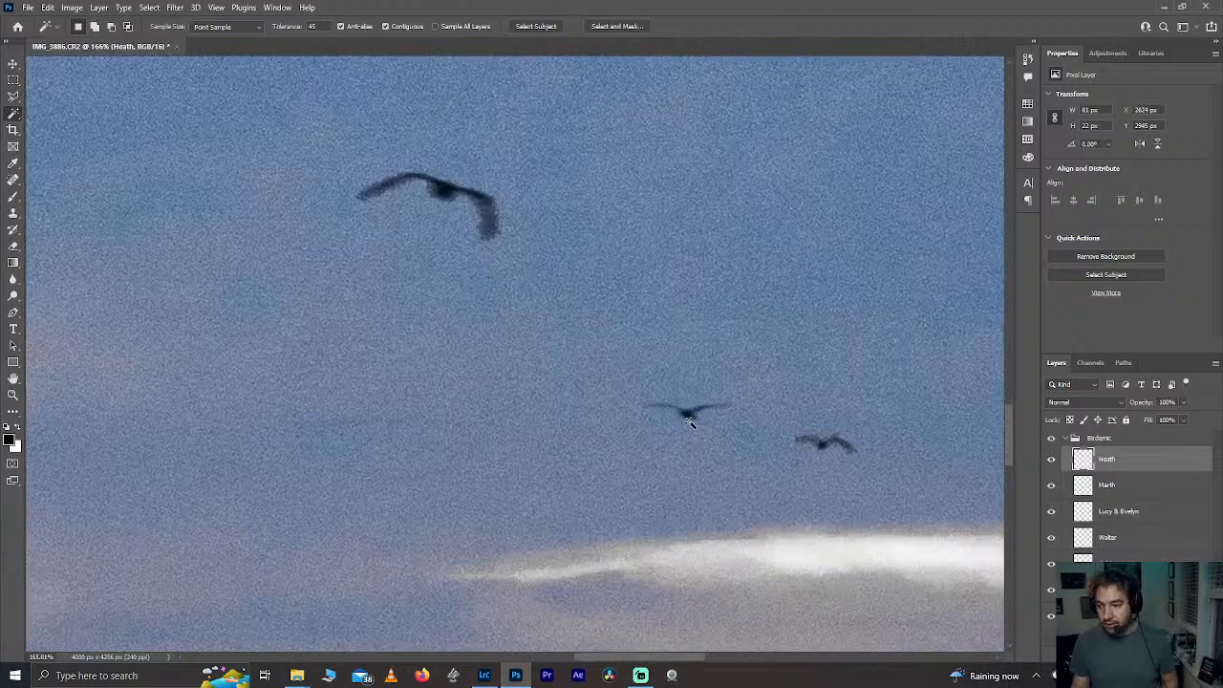
Step: Select the small bird beside Heath on Layer 0 with the Magic Wand and copy it to a new layer named Shannon
click(1108, 616)
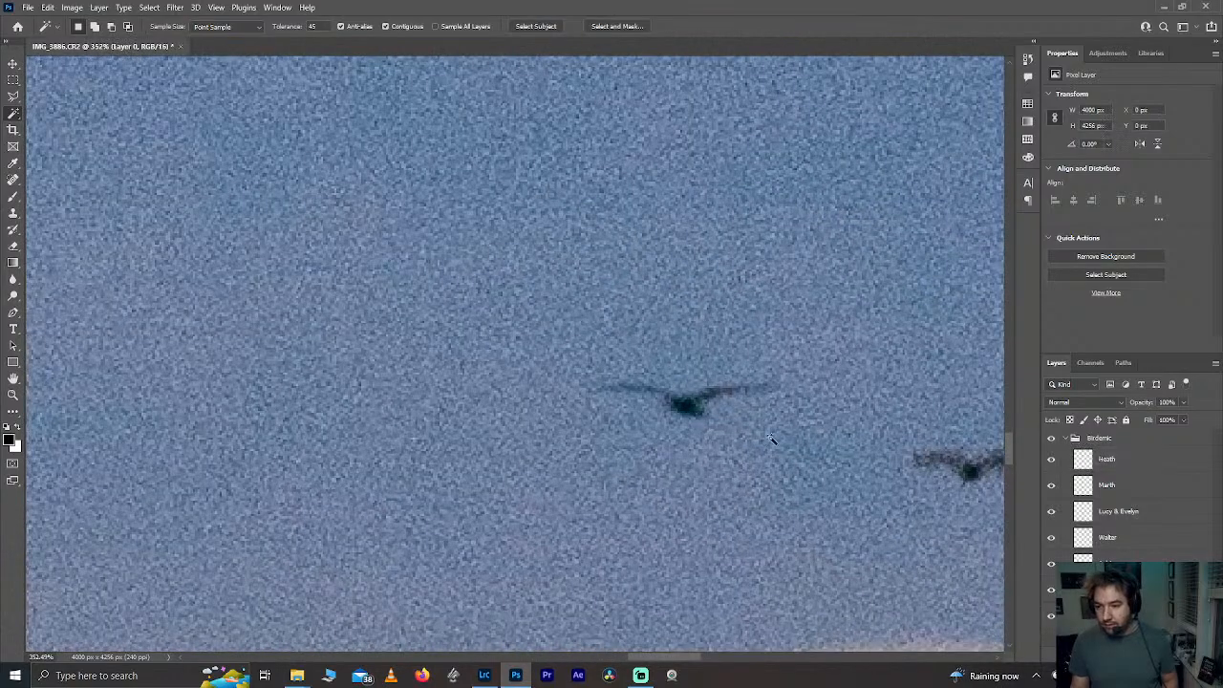
click(690, 404)
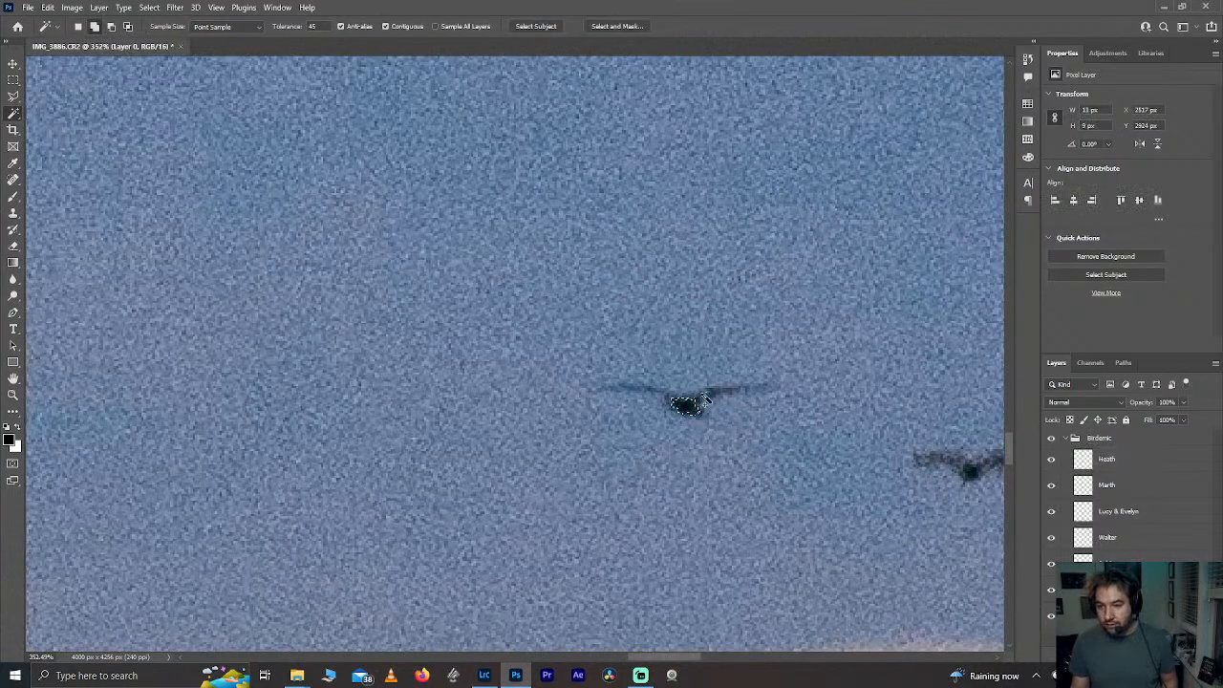
shift+click(687, 397)
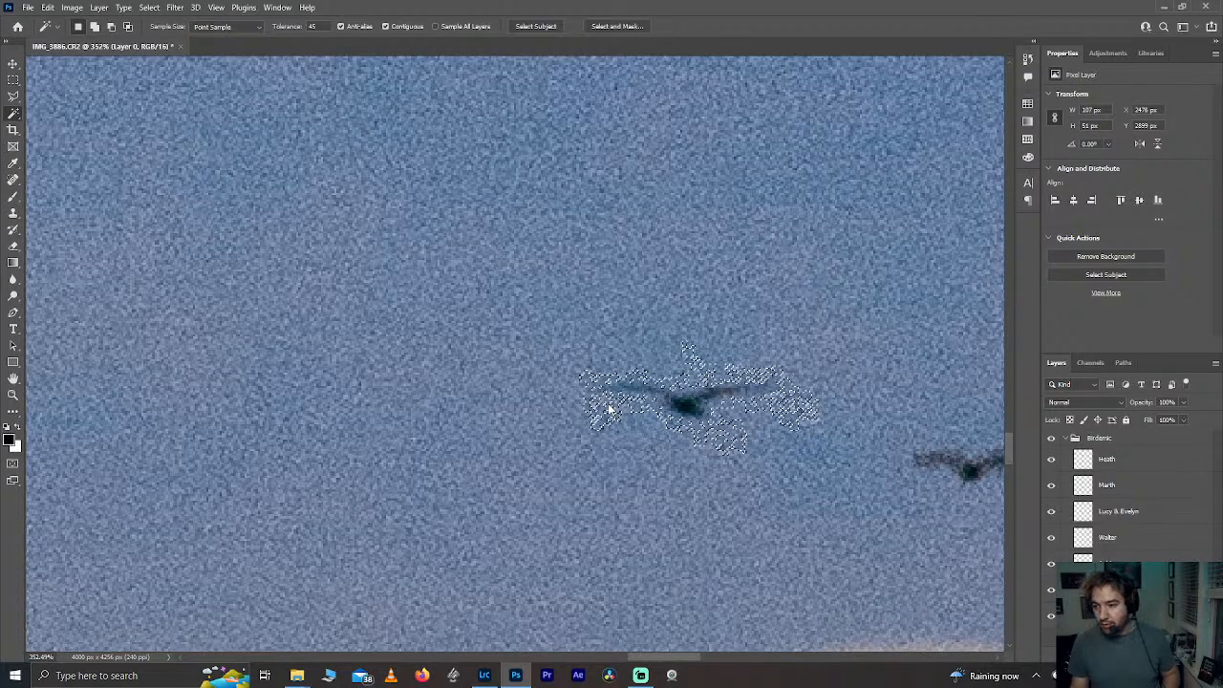
key(ctrl+j)
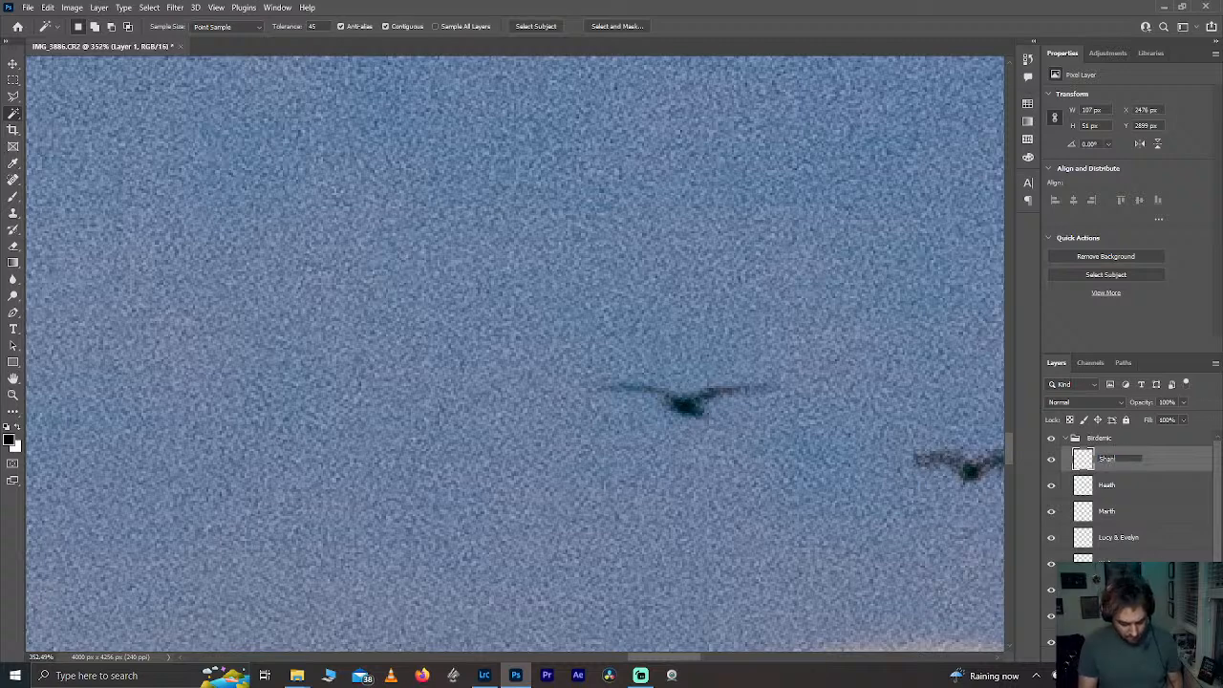
key(Return)
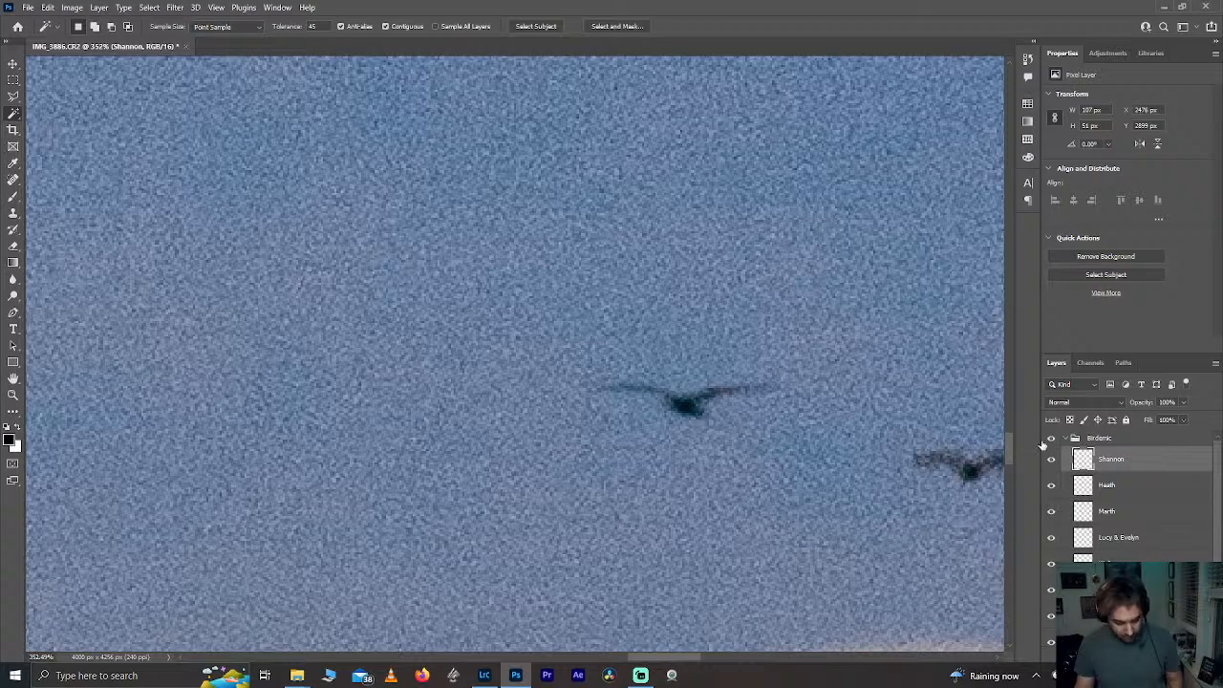
Step: Move the Shannon bird to the photo's left side, just before the left bright cloud streak, at about X 207 px, Y 2807 px
scroll(1039, 441, down, 10)
key(ctrl+t)
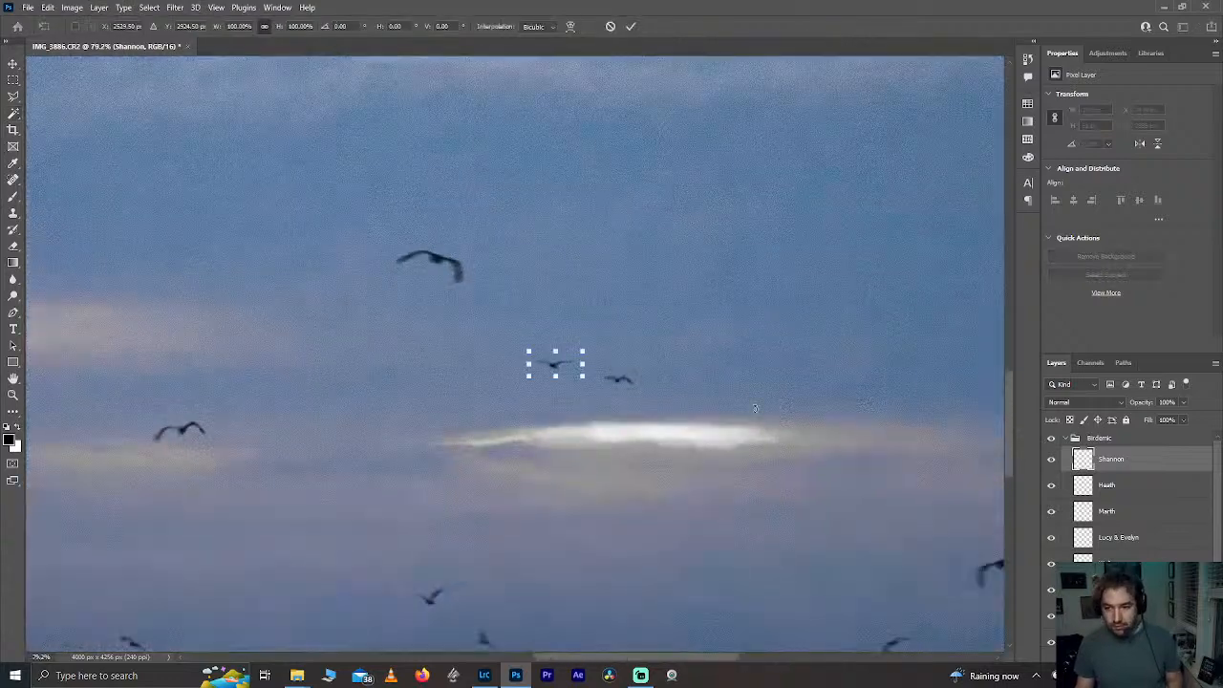
drag(544, 363, 284, 318)
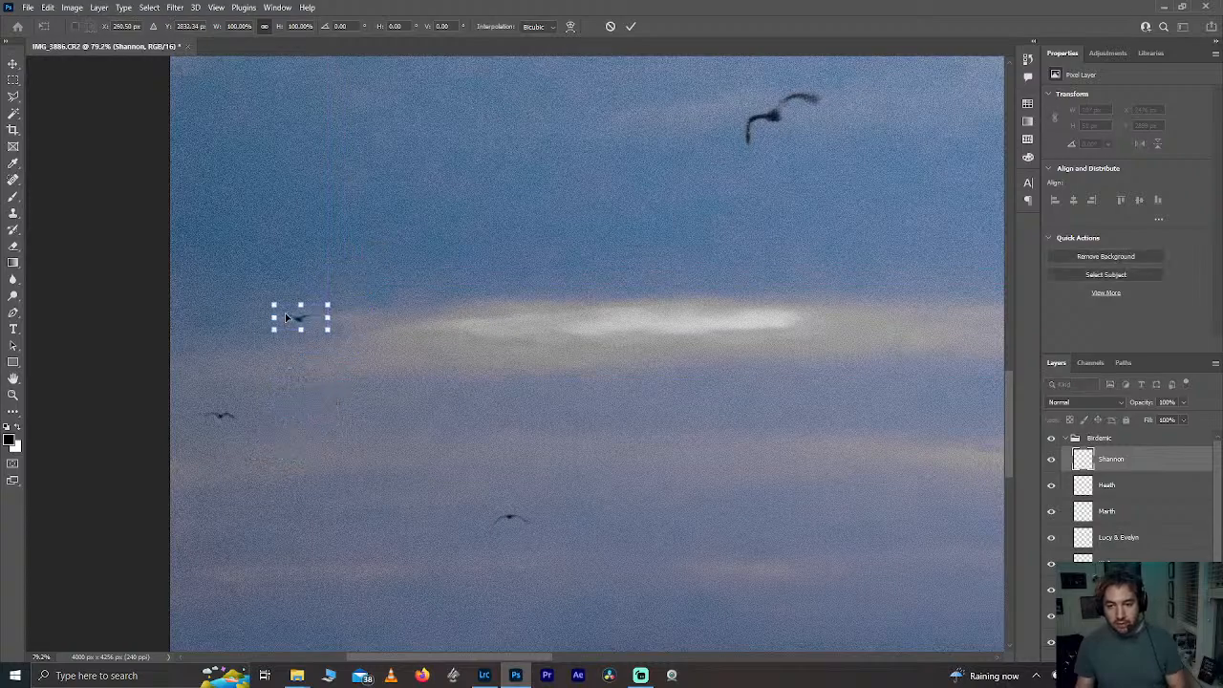
key(Return)
Step: Add a layer mask to Shannon and mask out the leftover sky around the bird with a 25 px black brush
key(w)
scroll(322, 349, up, 5)
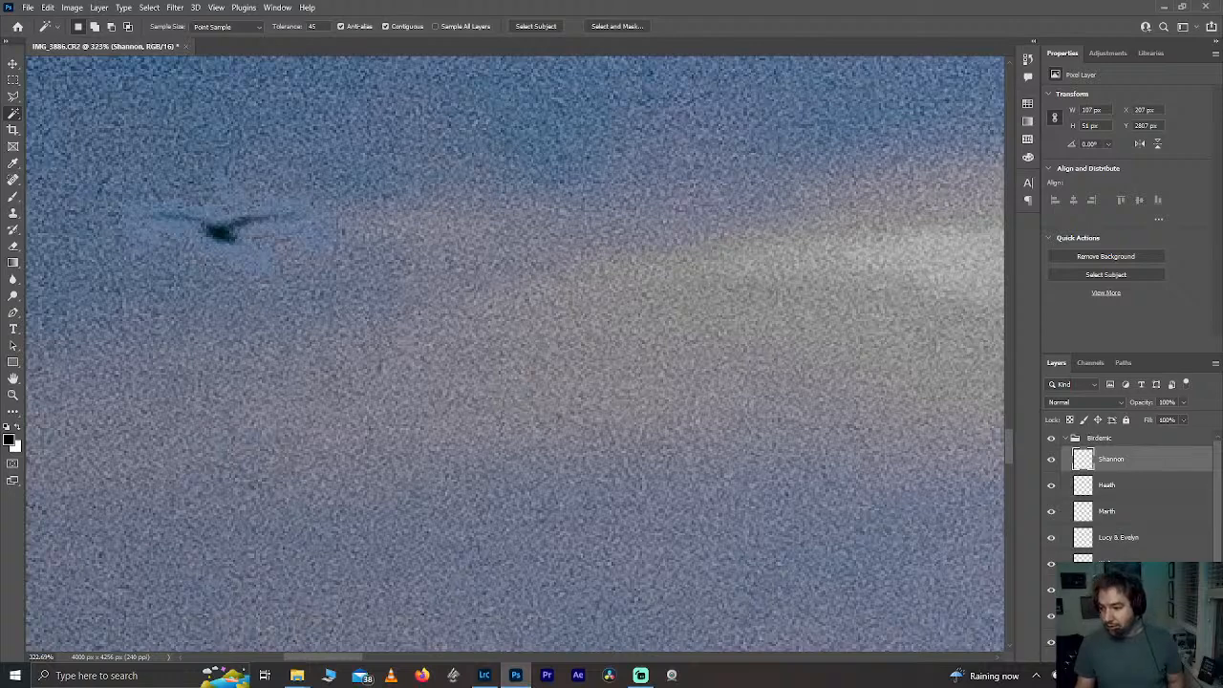
click(1112, 656)
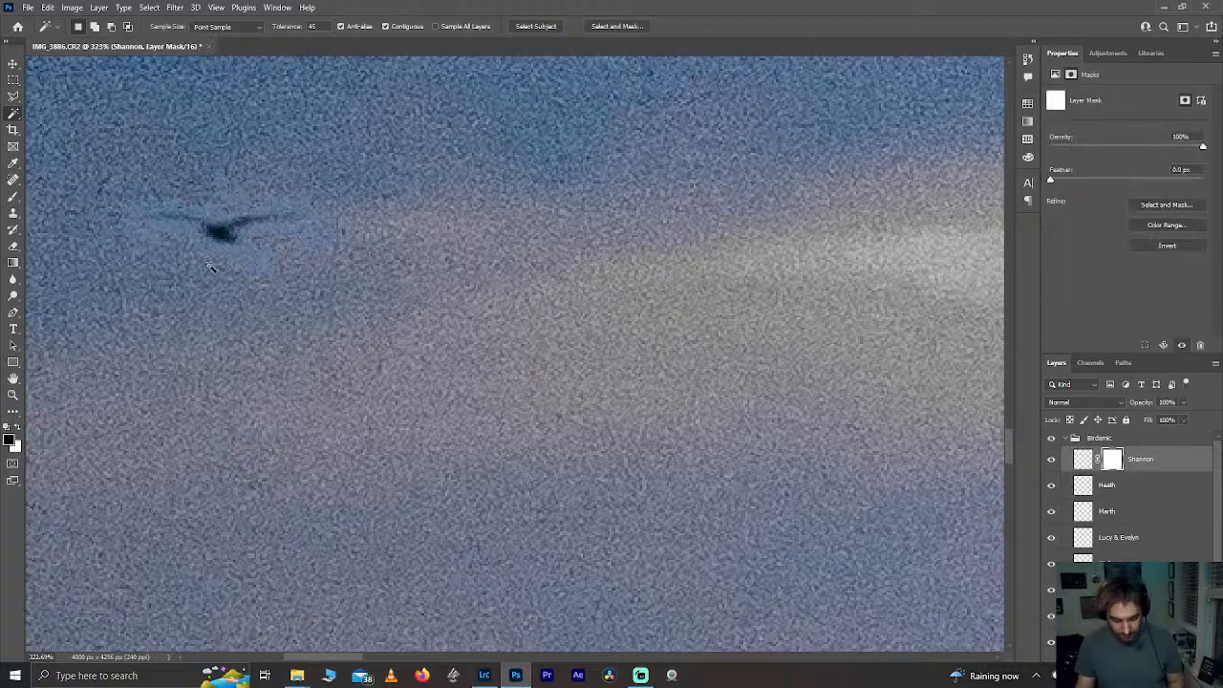
key(b)
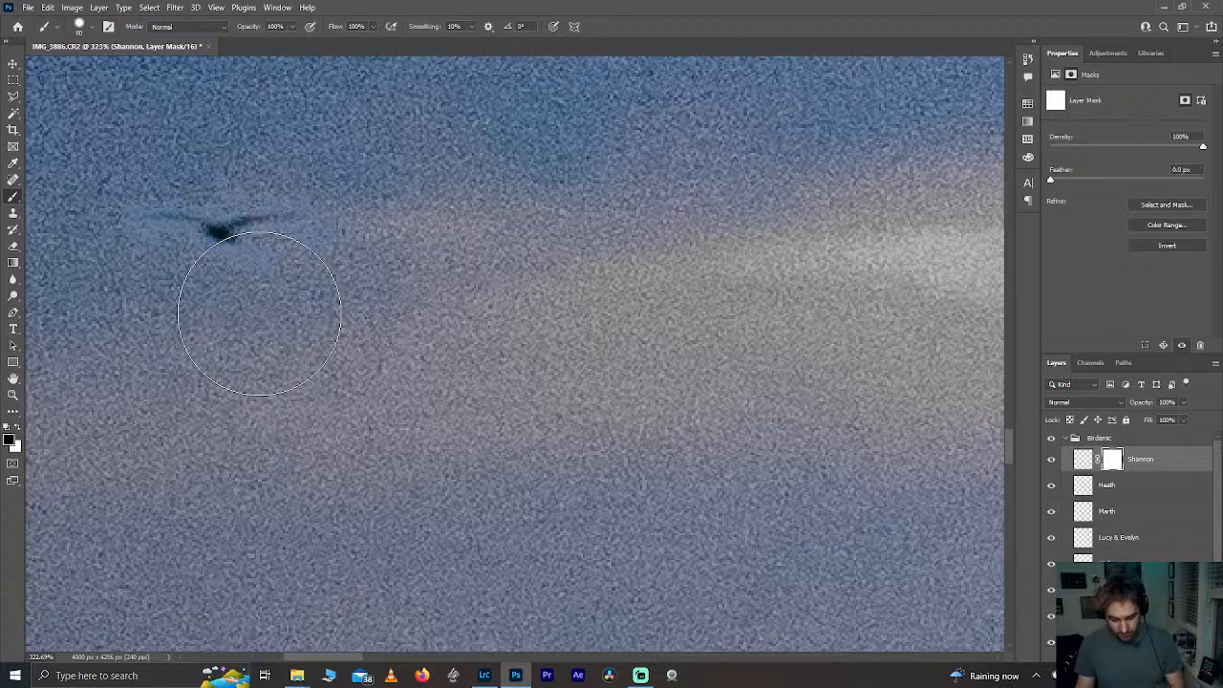
key(bracketleft)
key(bracketleft)
key(bracketleft)
key(bracketleft)
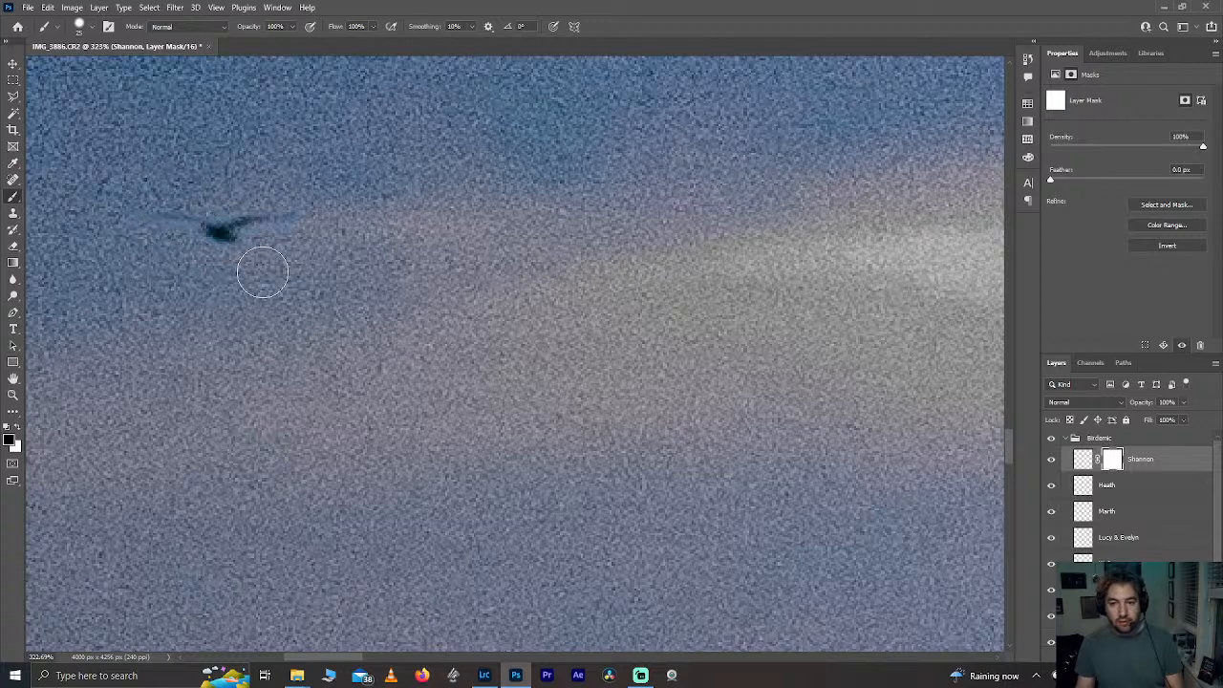
mouse_move(278, 245)
mouse_down()
mouse_move(305, 232)
mouse_move(309, 206)
mouse_move(289, 246)
mouse_up()
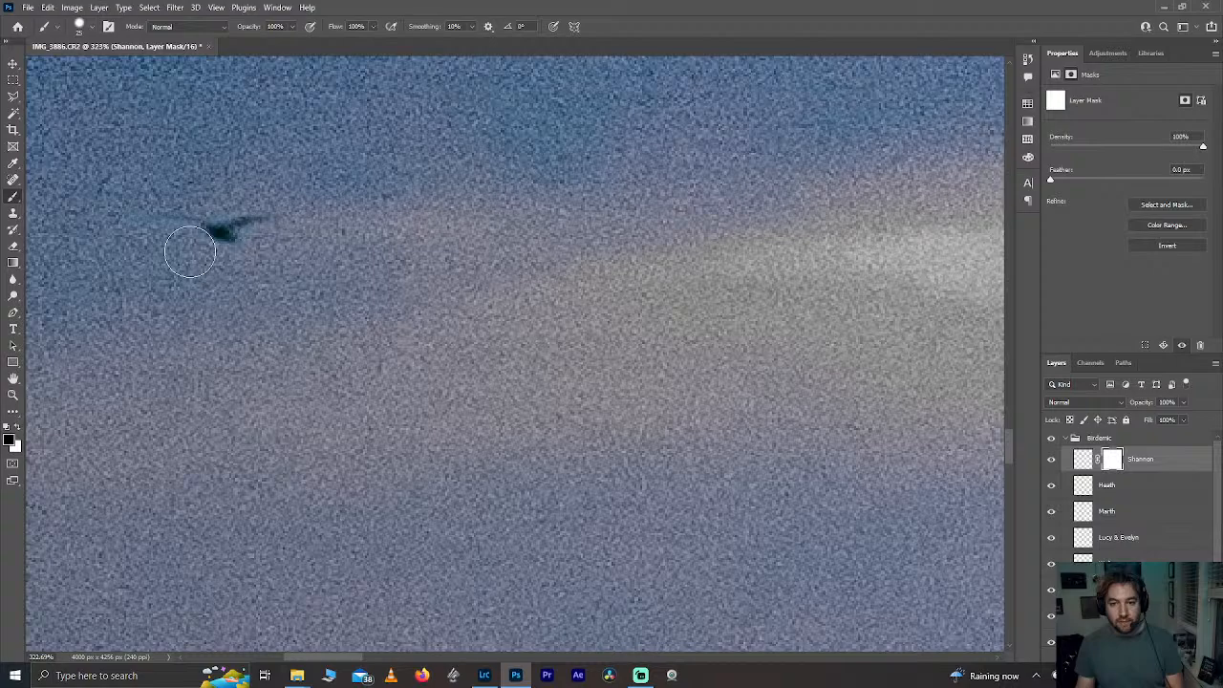
Step: Check the whole composition fitted to the screen and save the edited photo
scroll(108, 371, down, 5)
scroll(108, 370, down, 4)
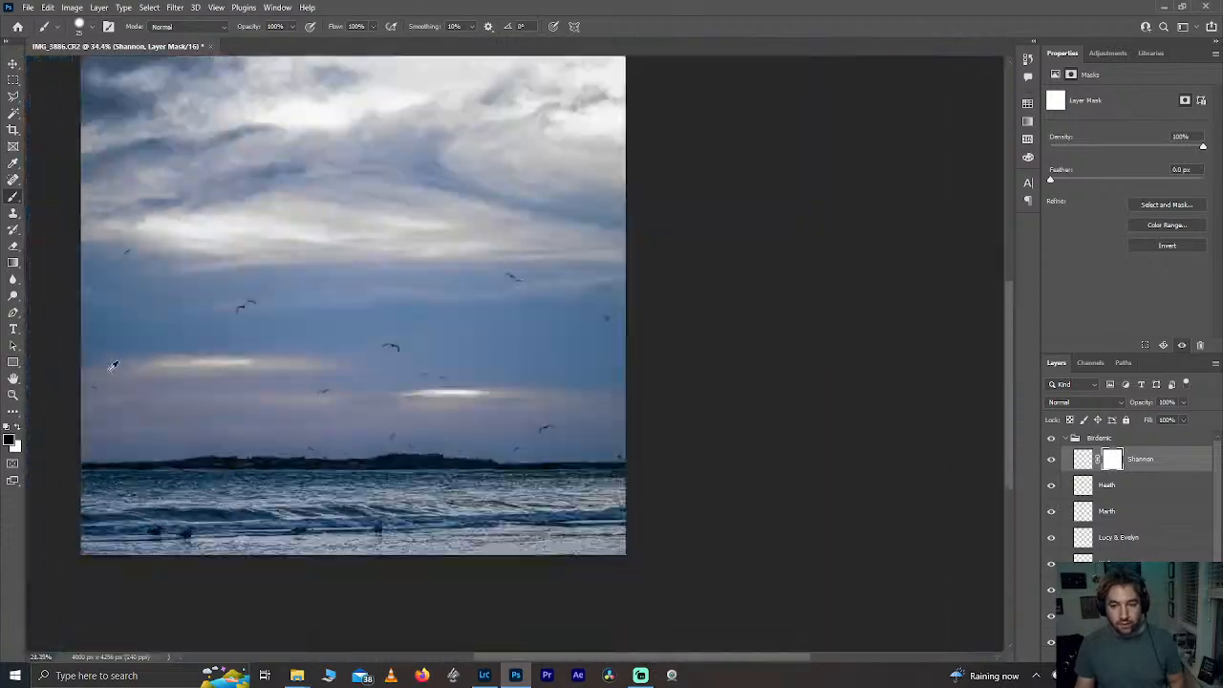
scroll(237, 414, up, 1)
scroll(237, 415, down, 2)
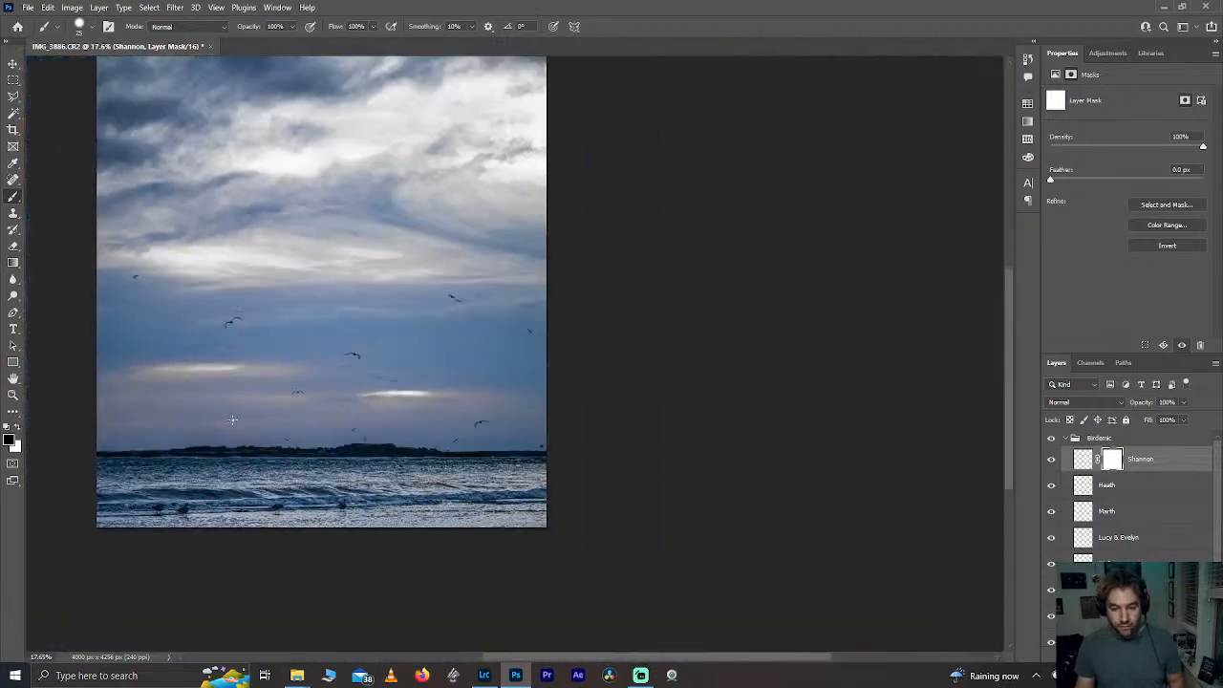
key(ctrl+0)
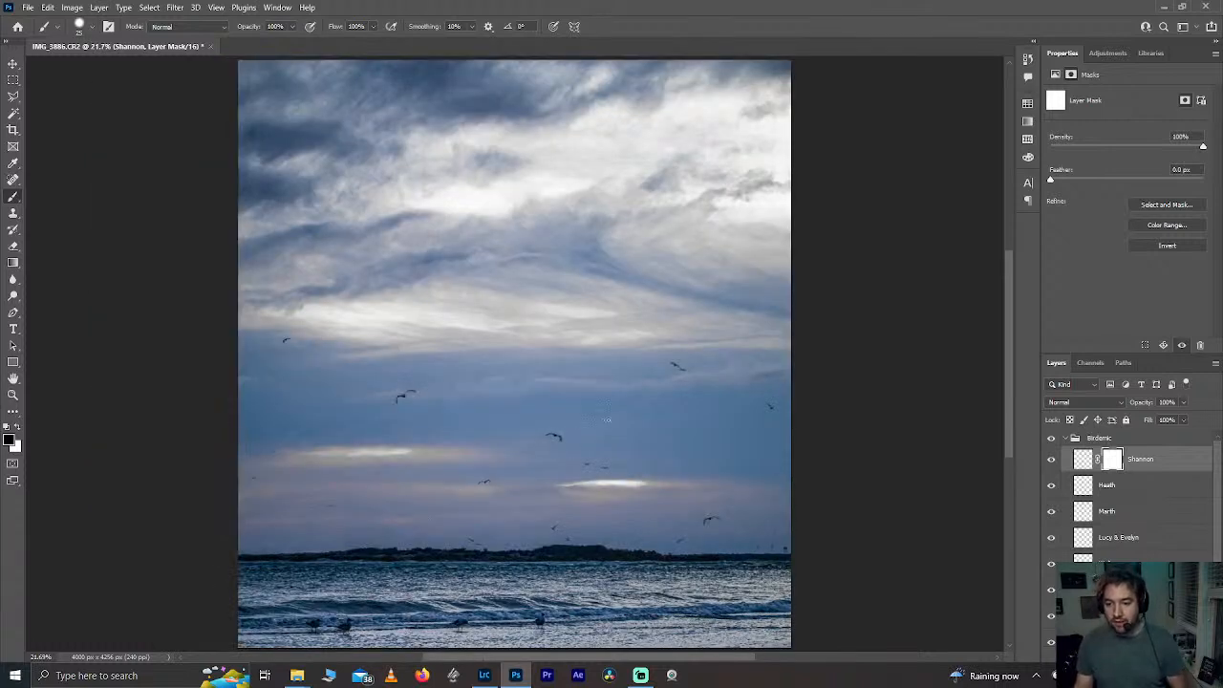
key(ctrl+s)
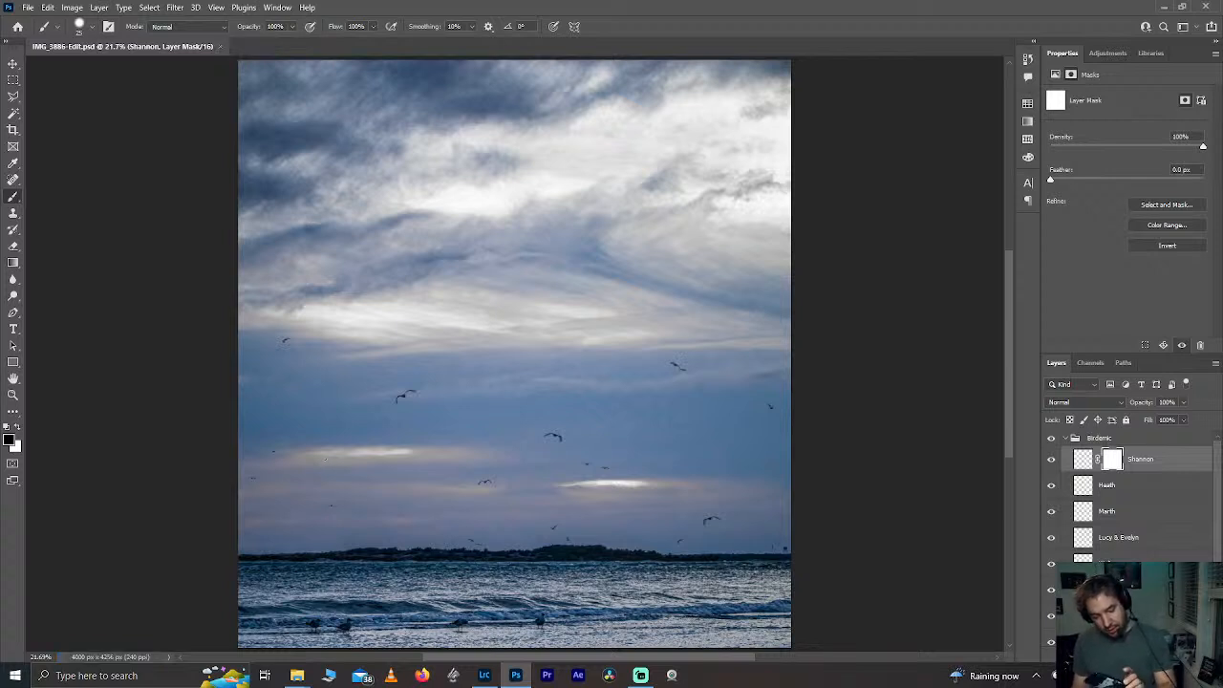
Step: Close Photoshop and compare the original IMG_3886.CR2 with IMG_3886-Edit.psd in Lightroom Classic, ending on the edited version
click(1206, 8)
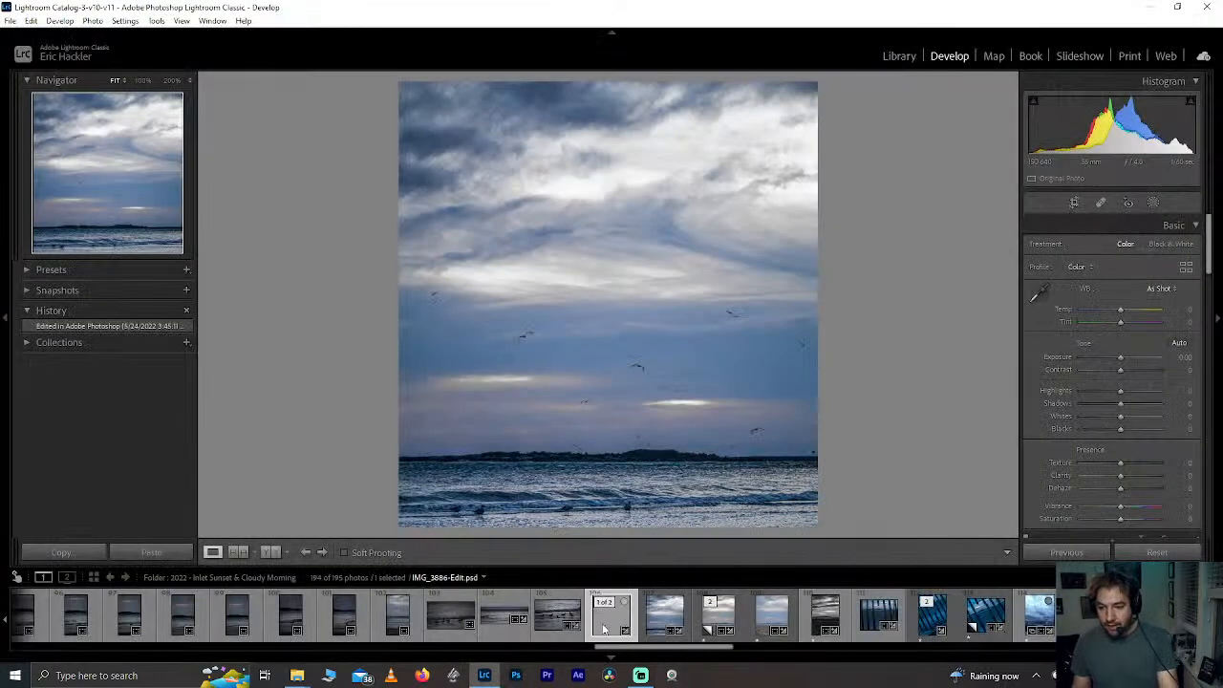
click(665, 619)
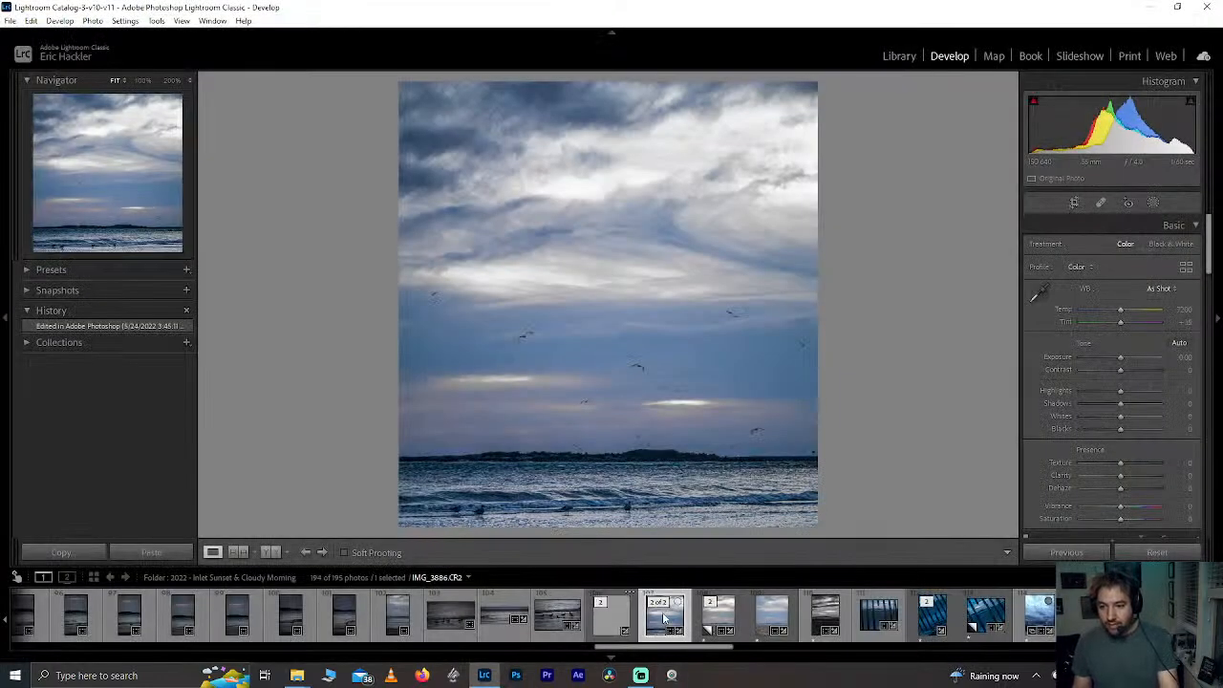
click(605, 623)
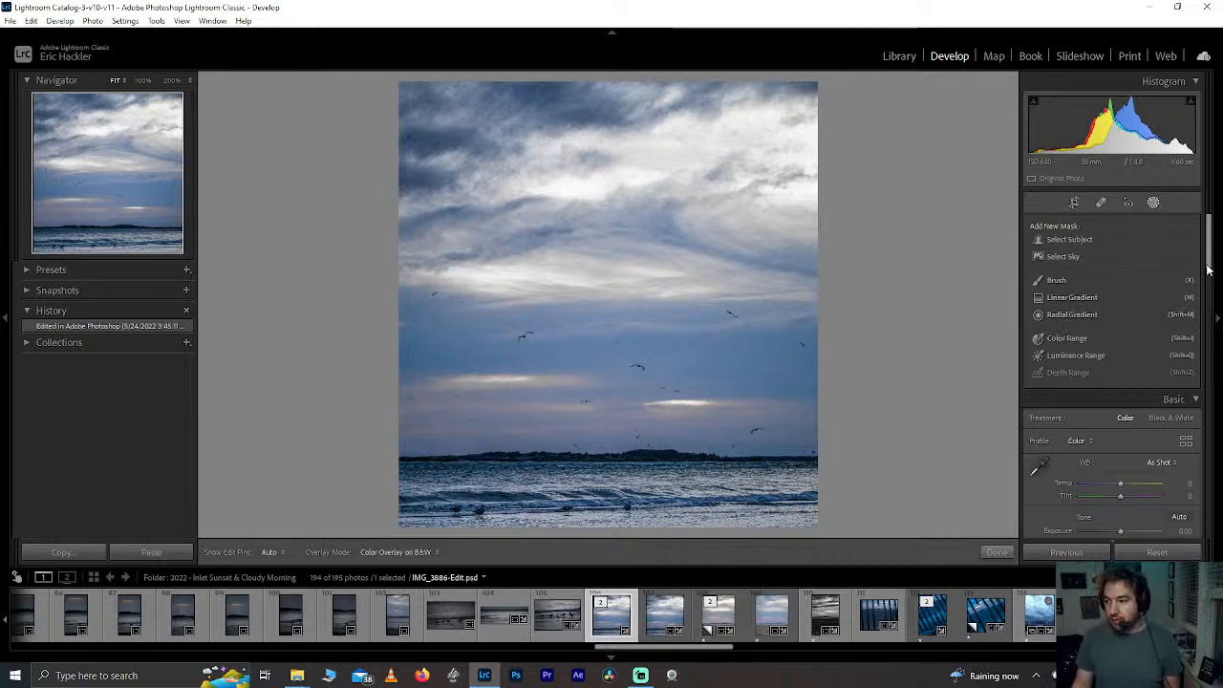
Step: Set the Luminance noise reduction of IMG_3886-Edit.psd to 100, inspect the birds at 100% zoom, and leave masking mode
drag(1209, 262, 1159, 421)
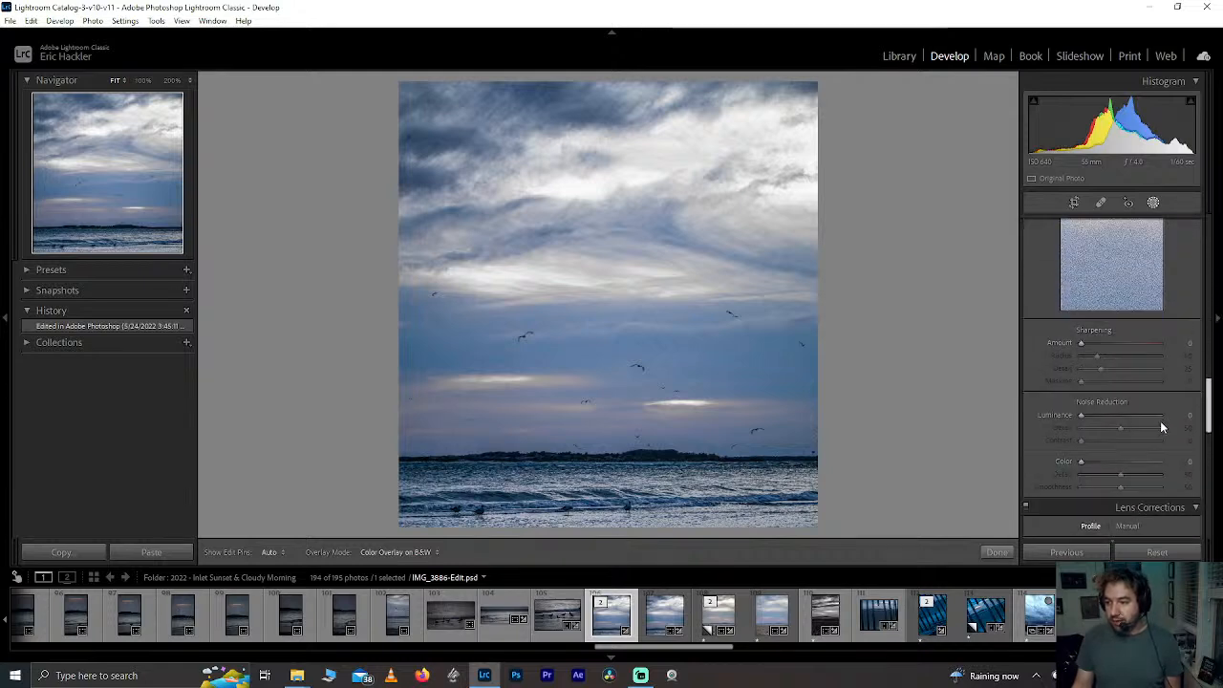
click(1102, 414)
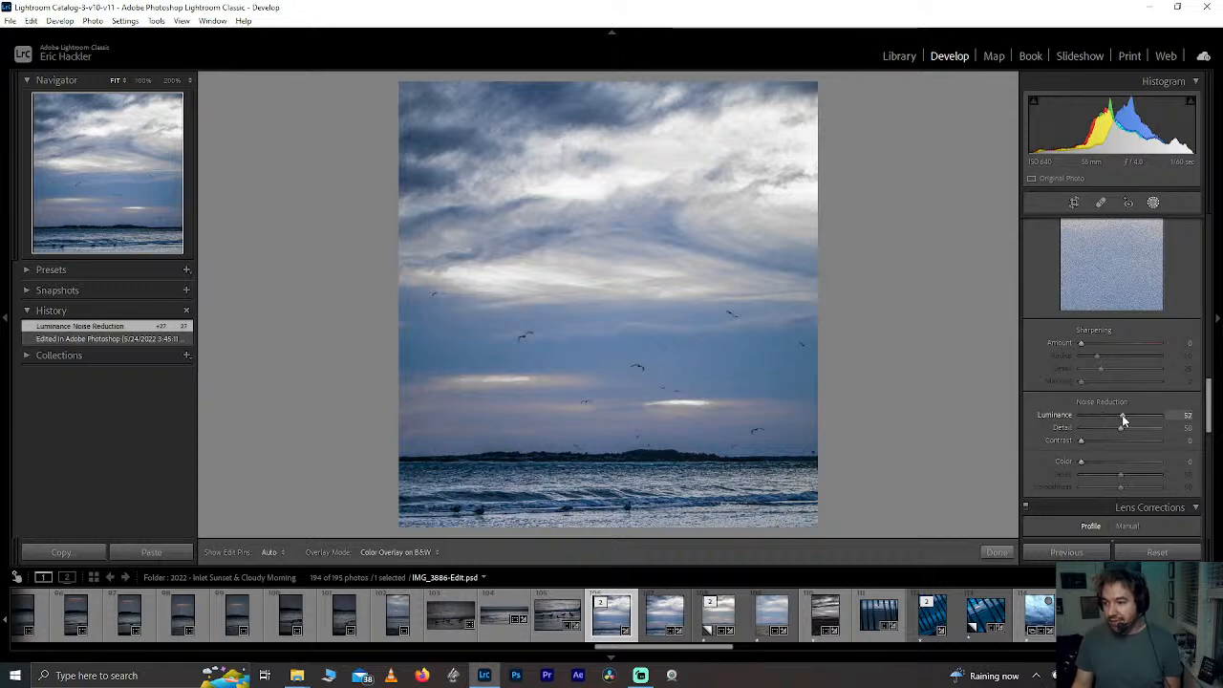
drag(1121, 414, 1085, 415)
drag(1207, 417, 1096, 417)
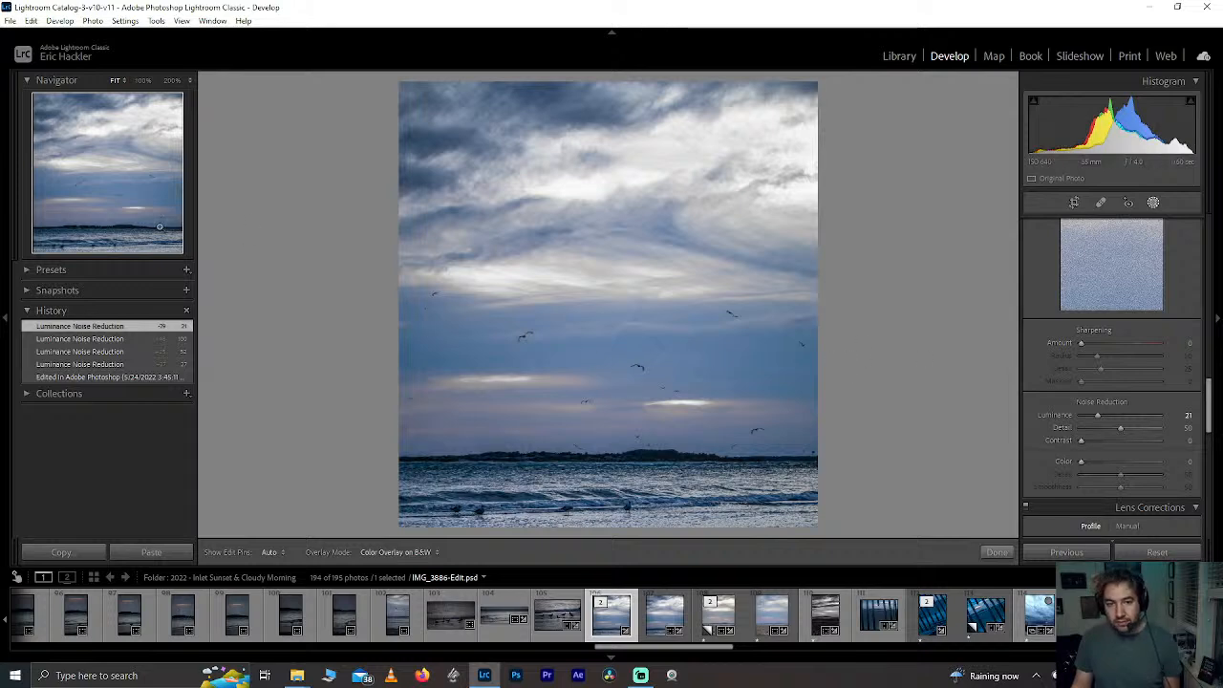
click(119, 200)
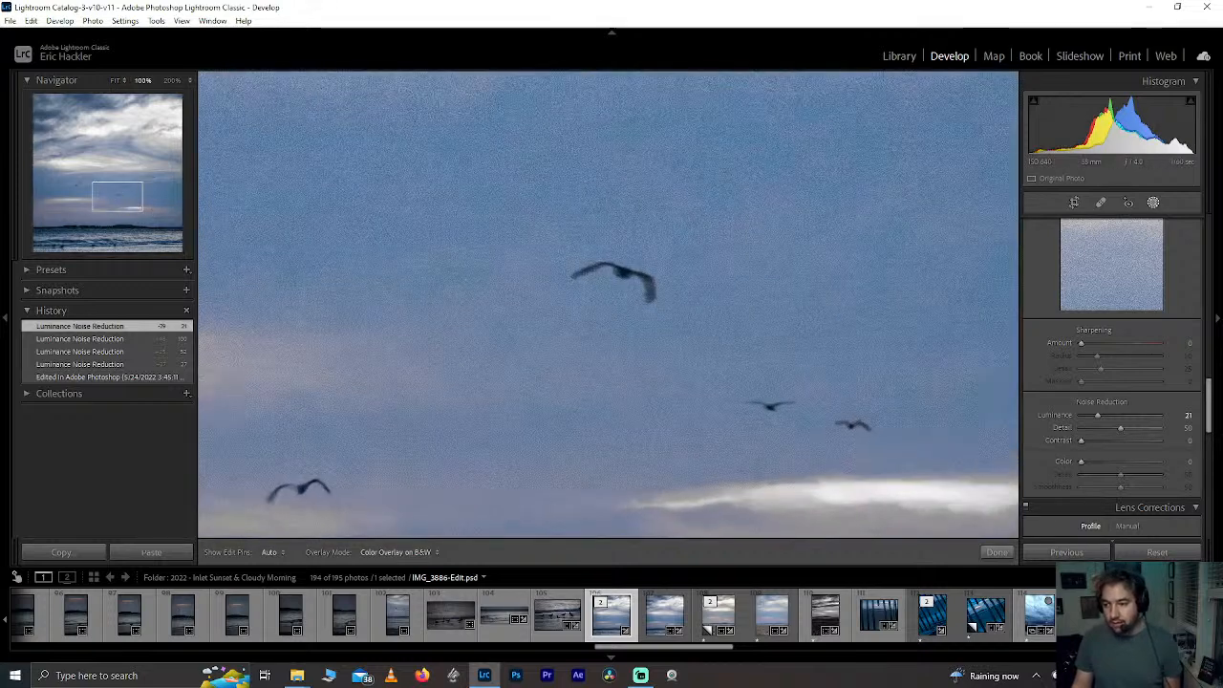
drag(1146, 421, 985, 404)
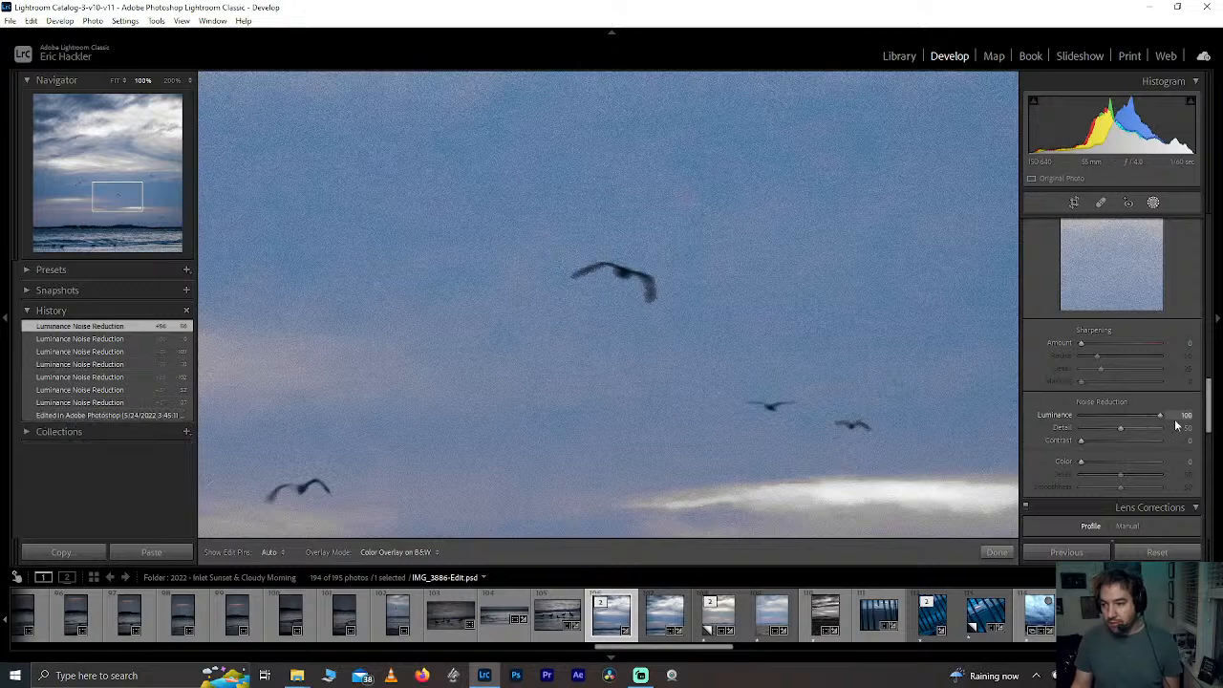
click(113, 205)
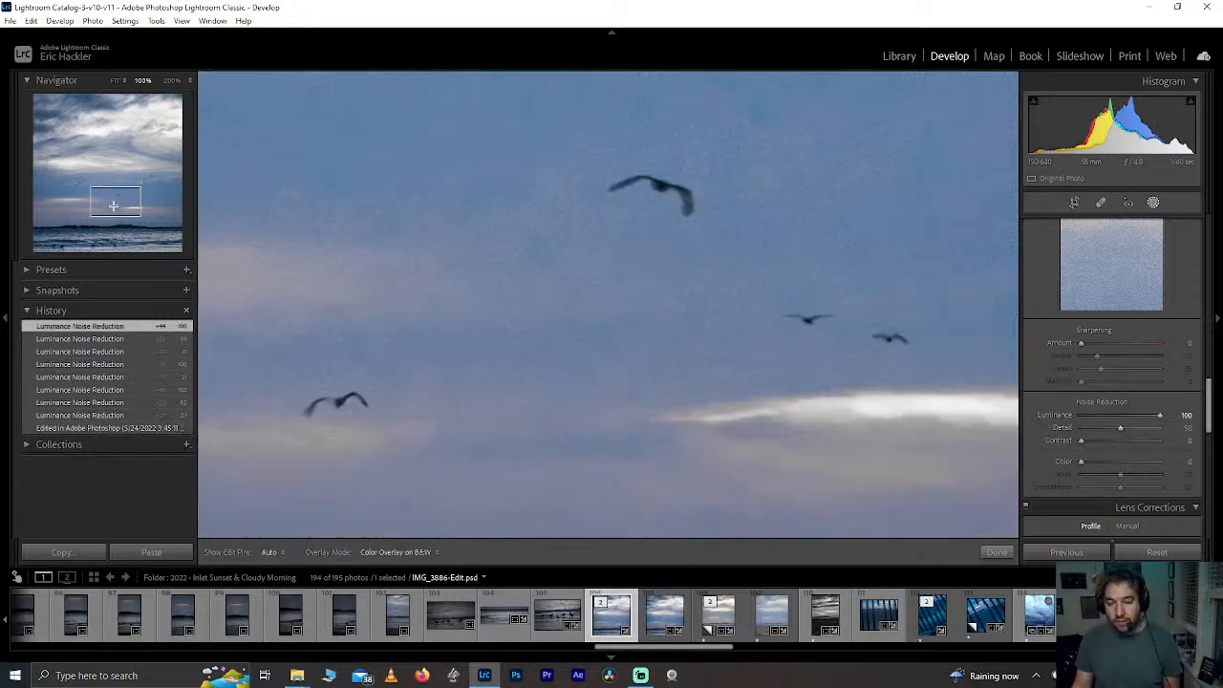
click(113, 206)
click(997, 552)
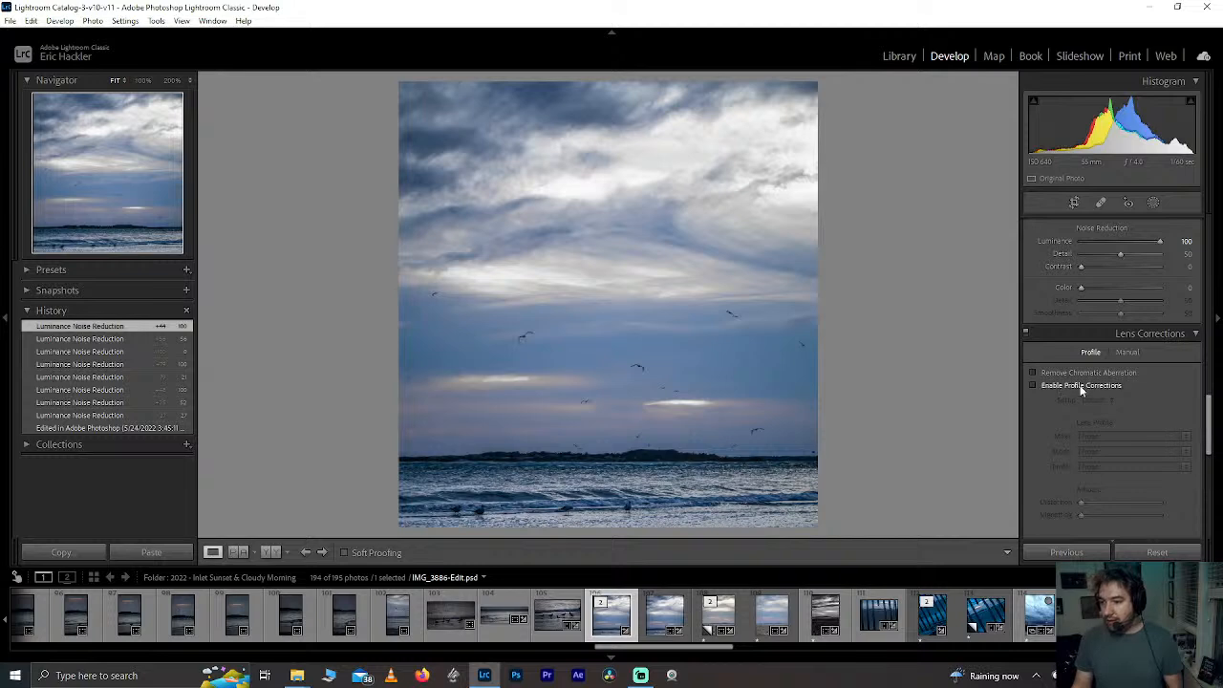
Step: Try lens profile corrections with the Samsung profile, reduce Distortion to 0, and turn the corrections off
click(1081, 386)
click(1108, 435)
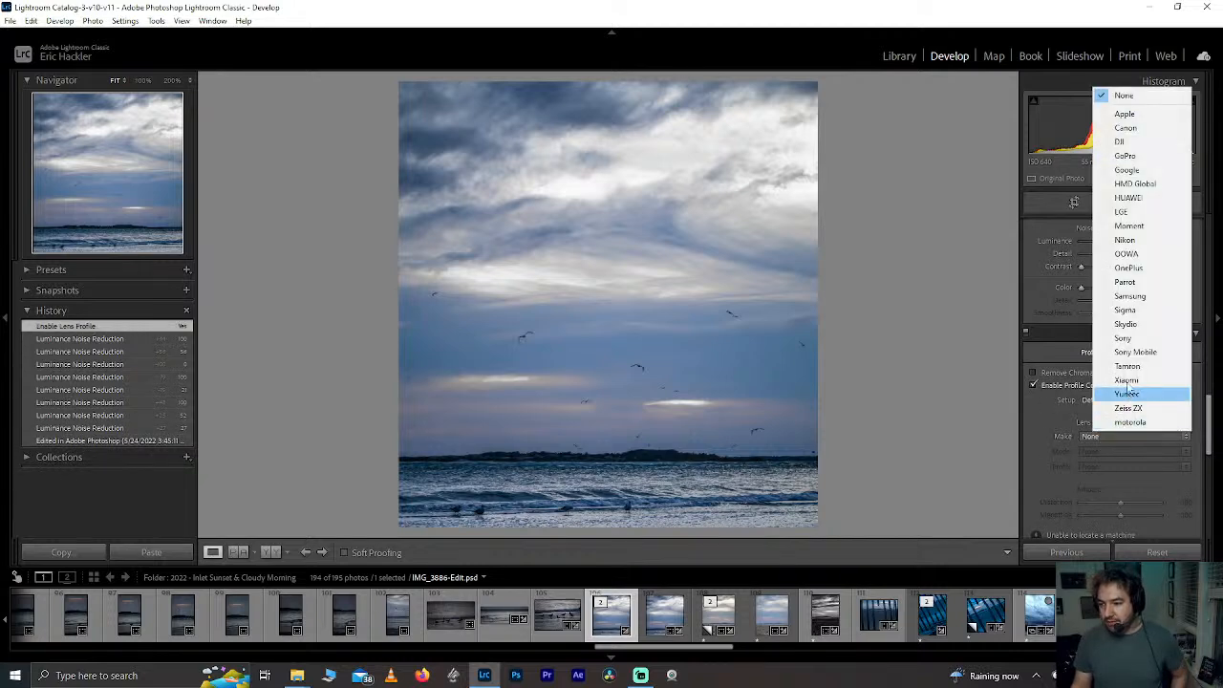
click(1140, 296)
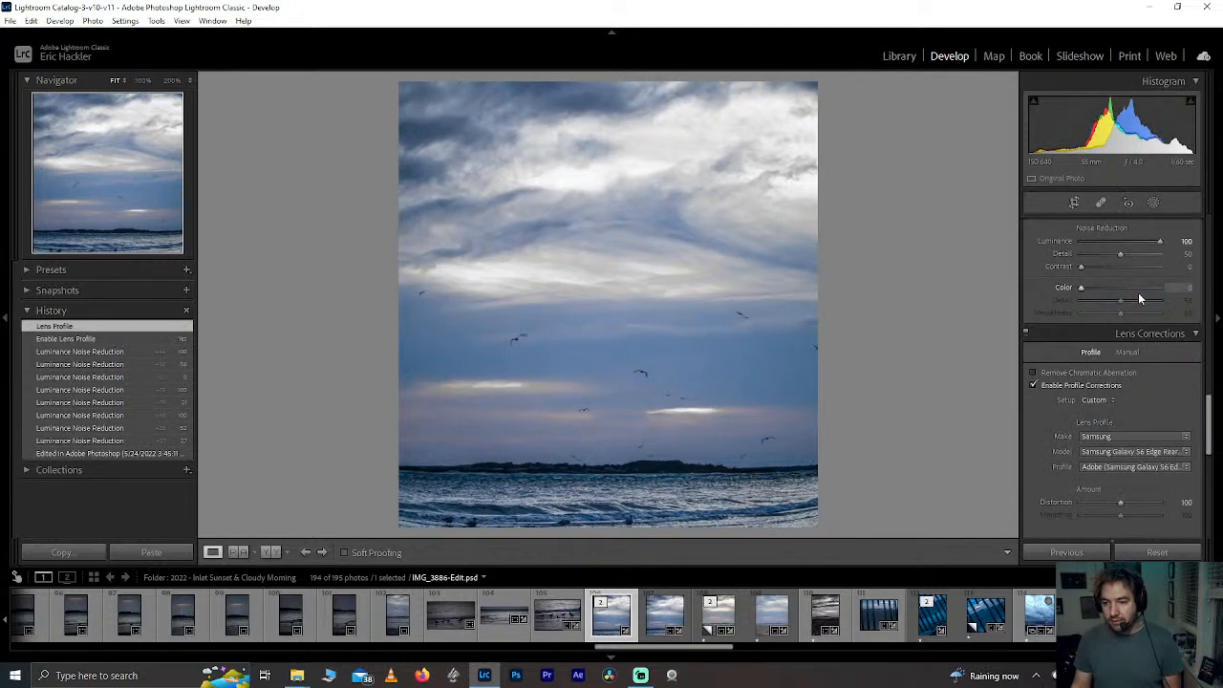
mouse_move(1209, 432)
mouse_down()
mouse_move(1209, 474)
mouse_move(1206, 434)
mouse_up()
click(1033, 367)
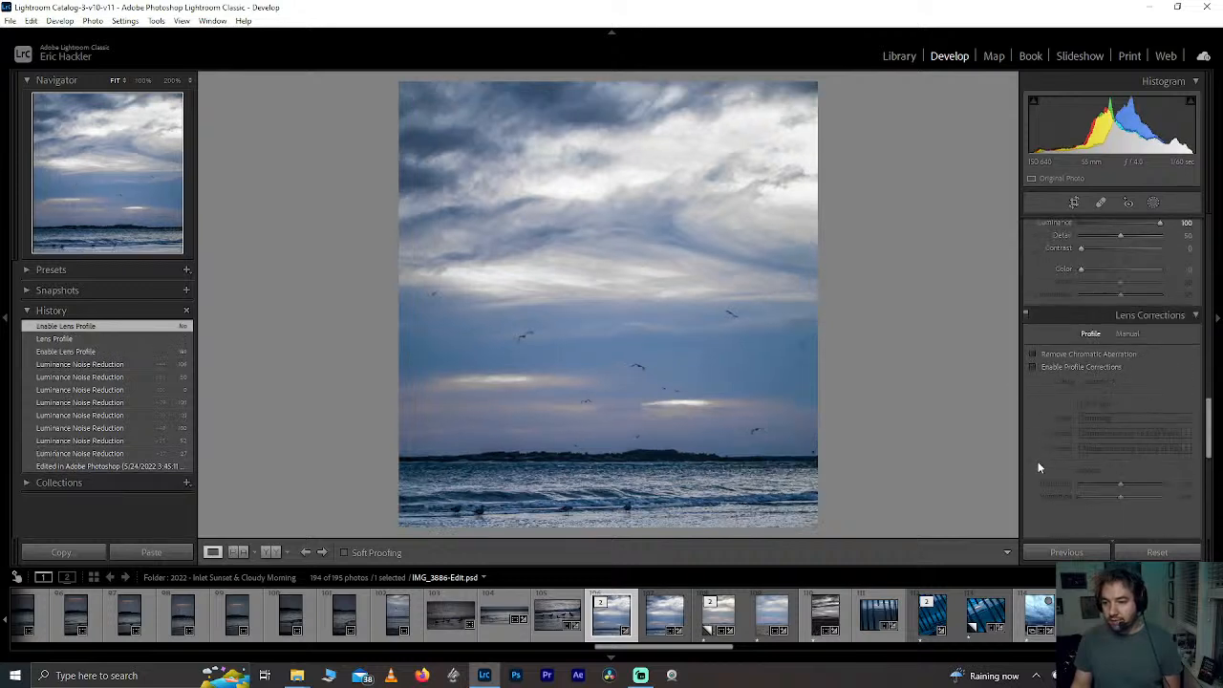
click(1040, 366)
drag(1122, 483, 1204, 494)
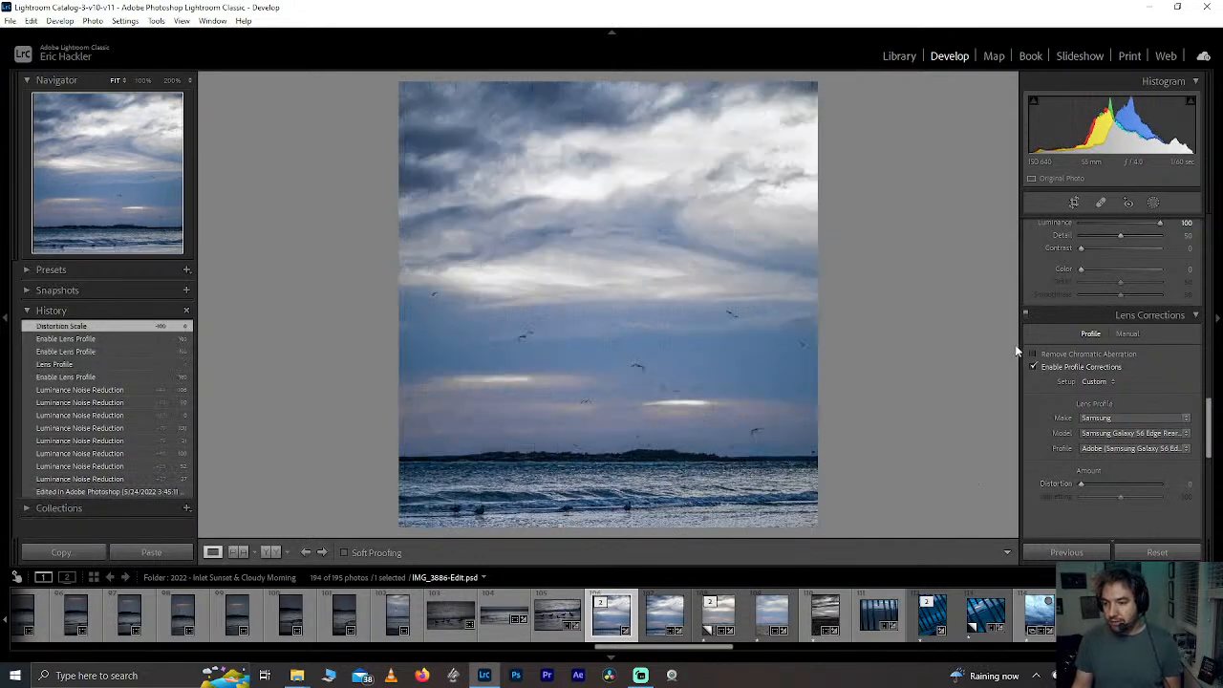
click(1032, 368)
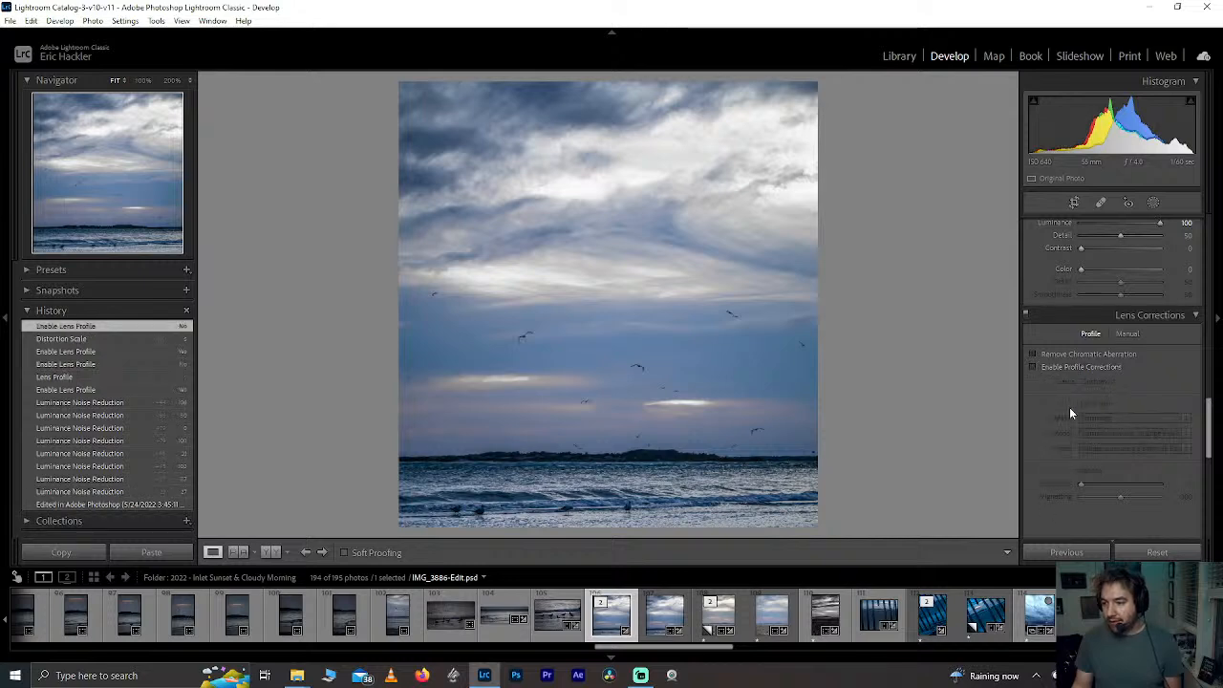
Step: Rate IMG_3886-Edit.psd one star and open the shoreline seagulls photo IMG_3883.CR2
scroll(1097, 395, up, 6)
scroll(1097, 395, up, 4)
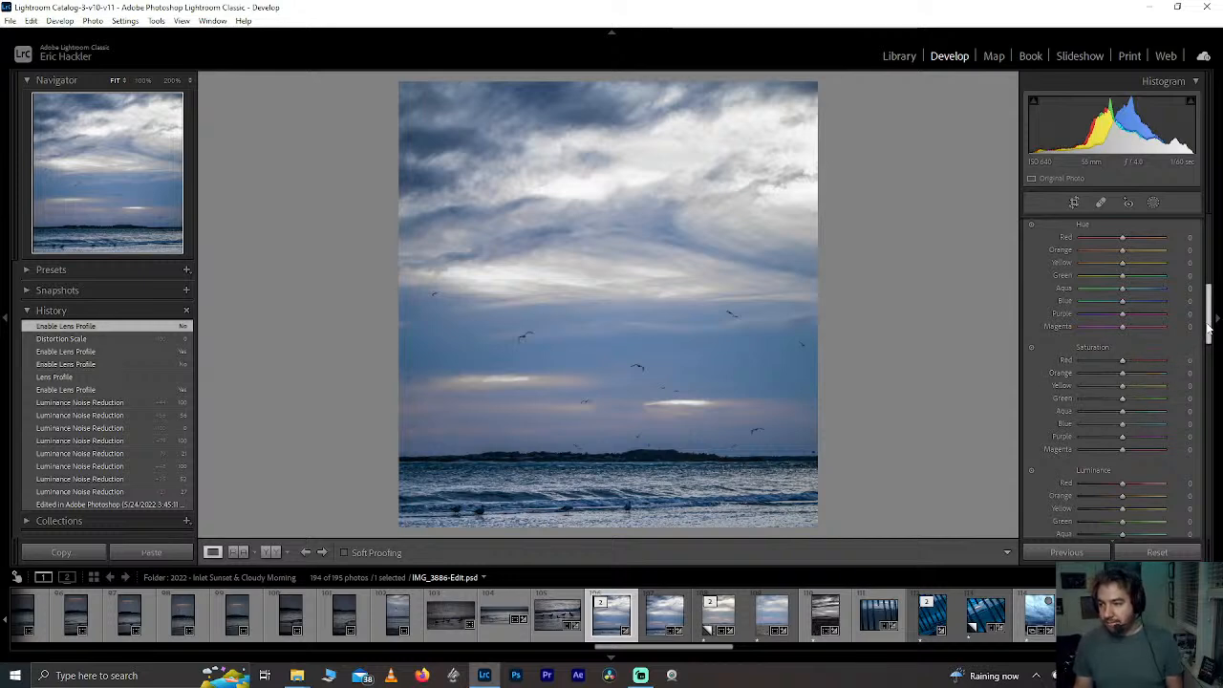
drag(1207, 328, 1208, 351)
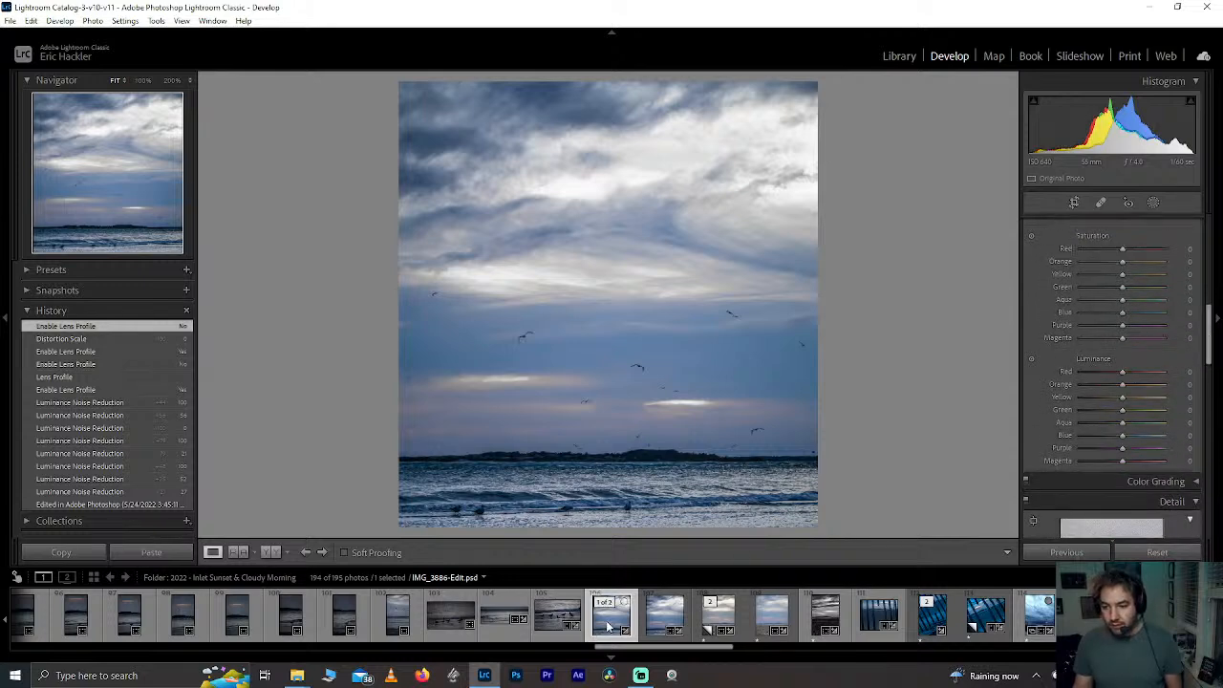
key(1)
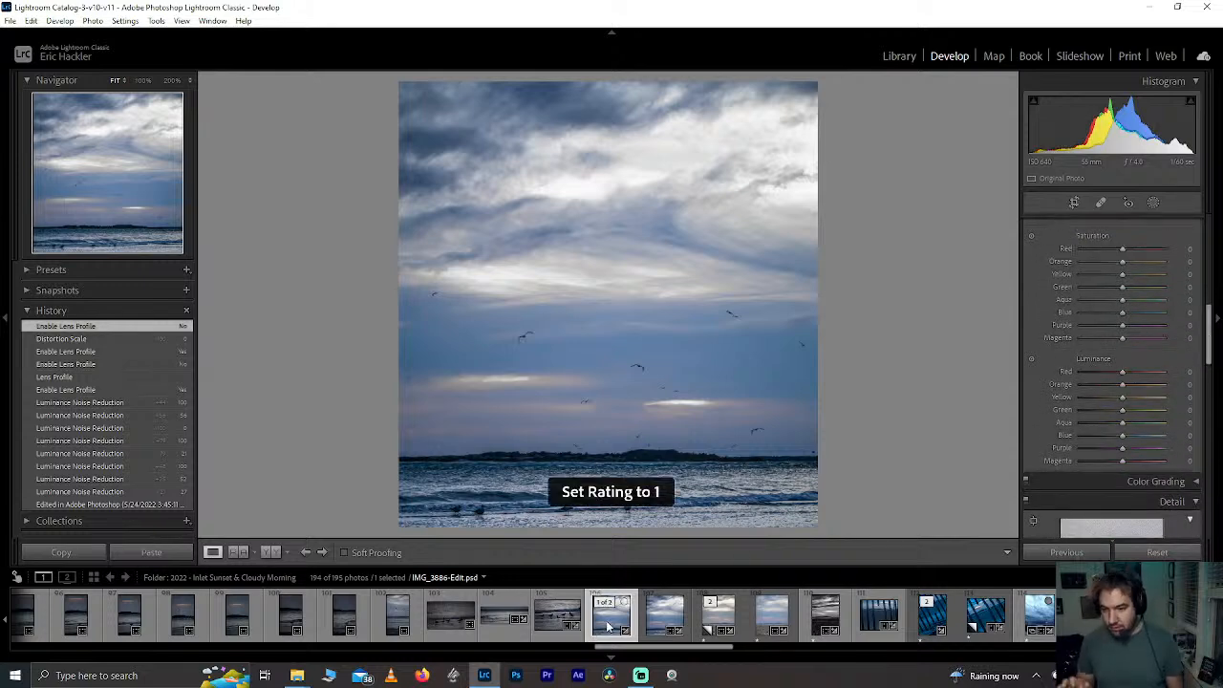
click(556, 612)
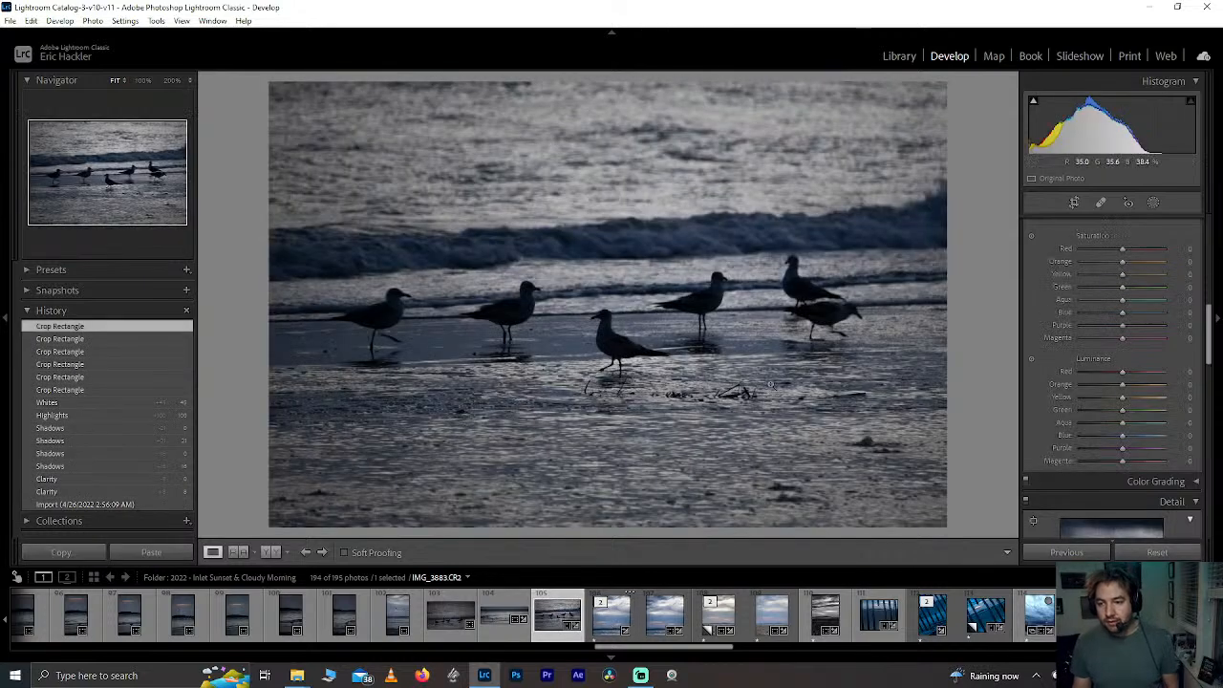
Step: Crop IMG_3883.CR2 to a 1 x 1 square spanning nearly the full photo height, framed around all six gulls
click(603, 324)
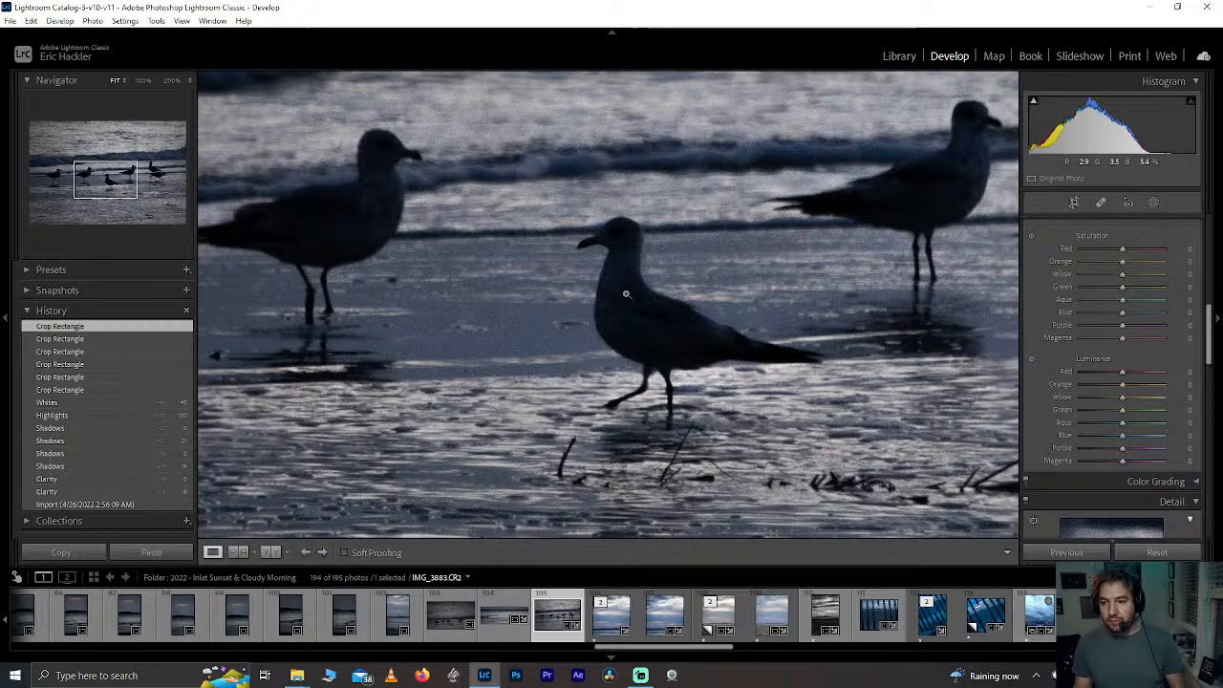
click(626, 293)
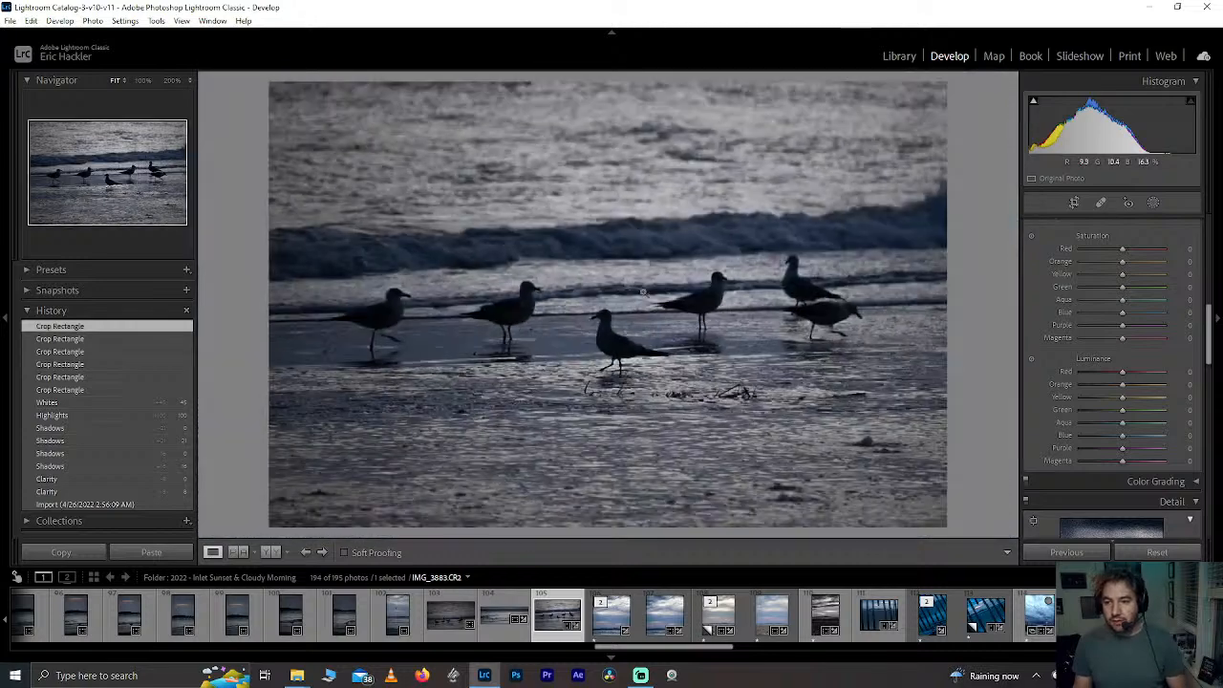
click(1070, 205)
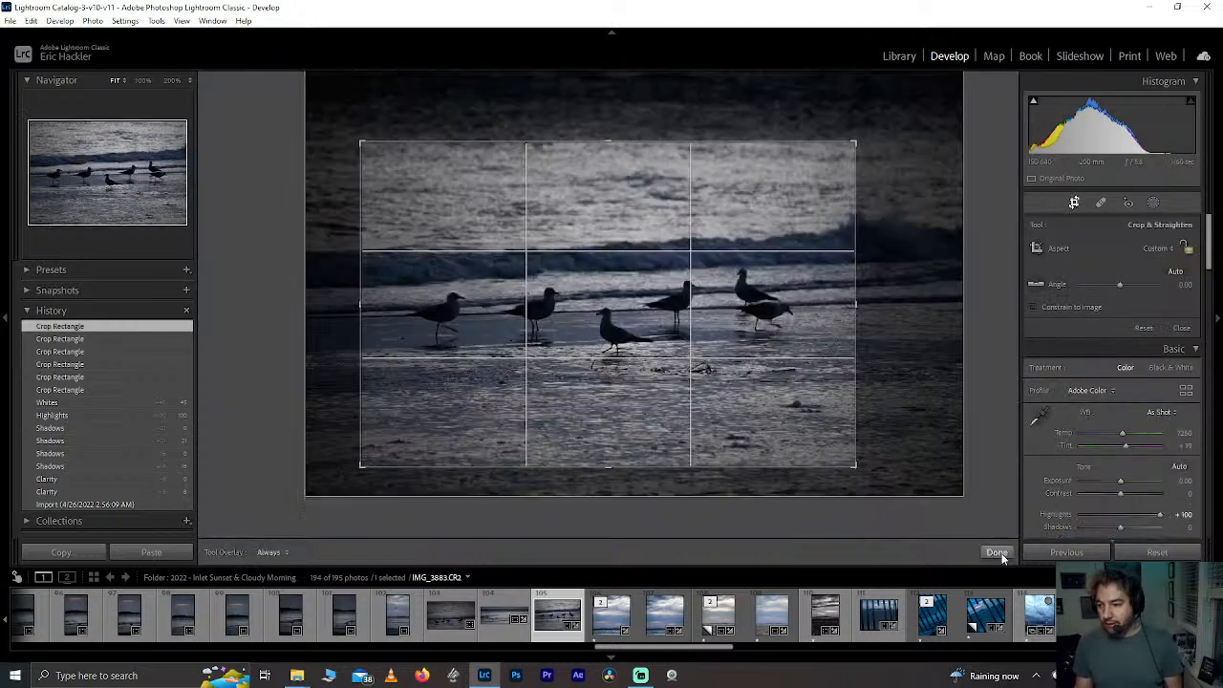
click(1155, 258)
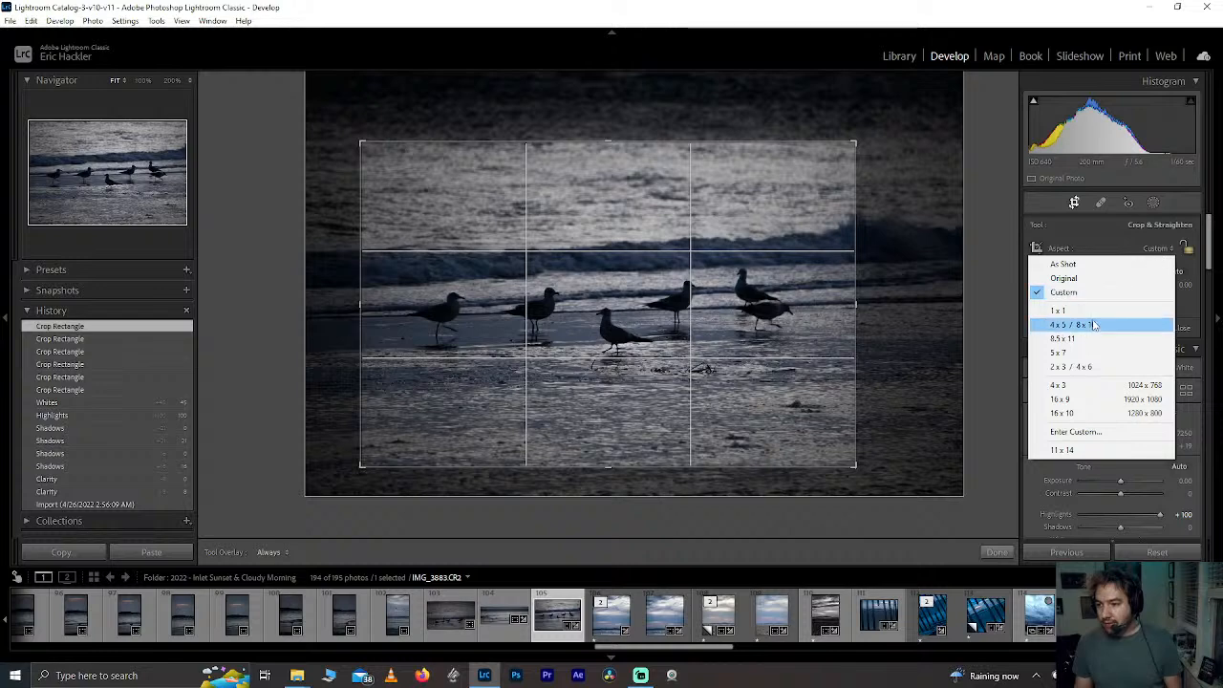
click(1136, 319)
drag(772, 305, 802, 303)
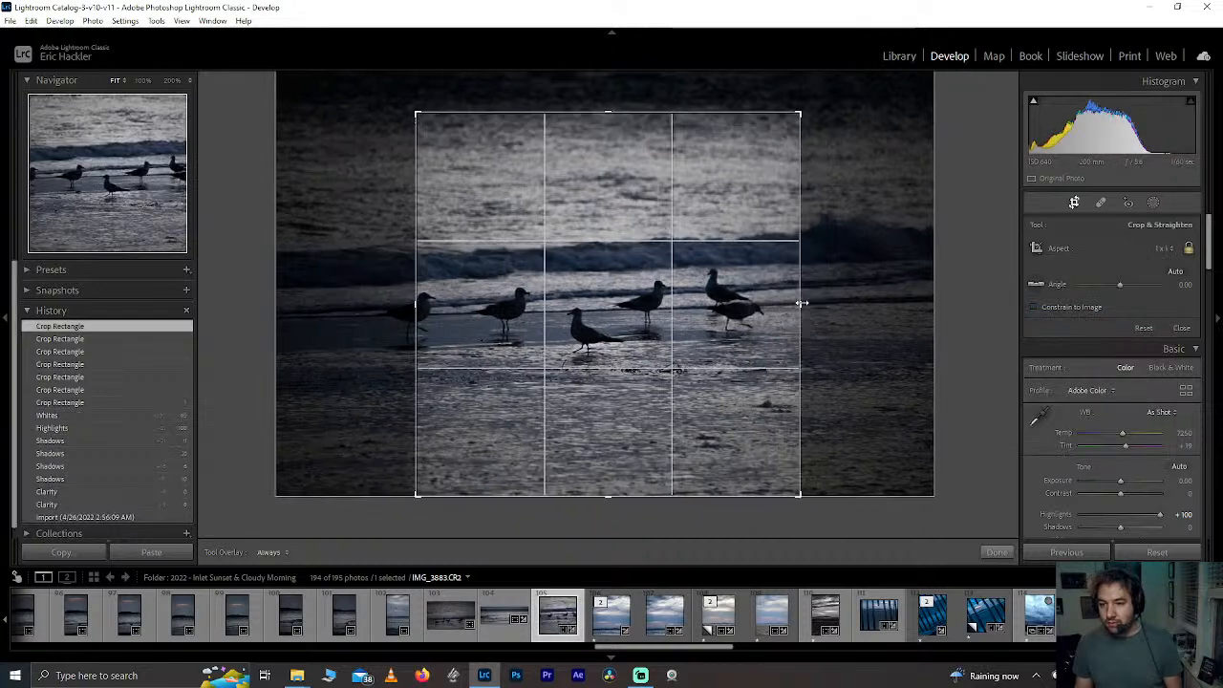
drag(652, 302, 692, 301)
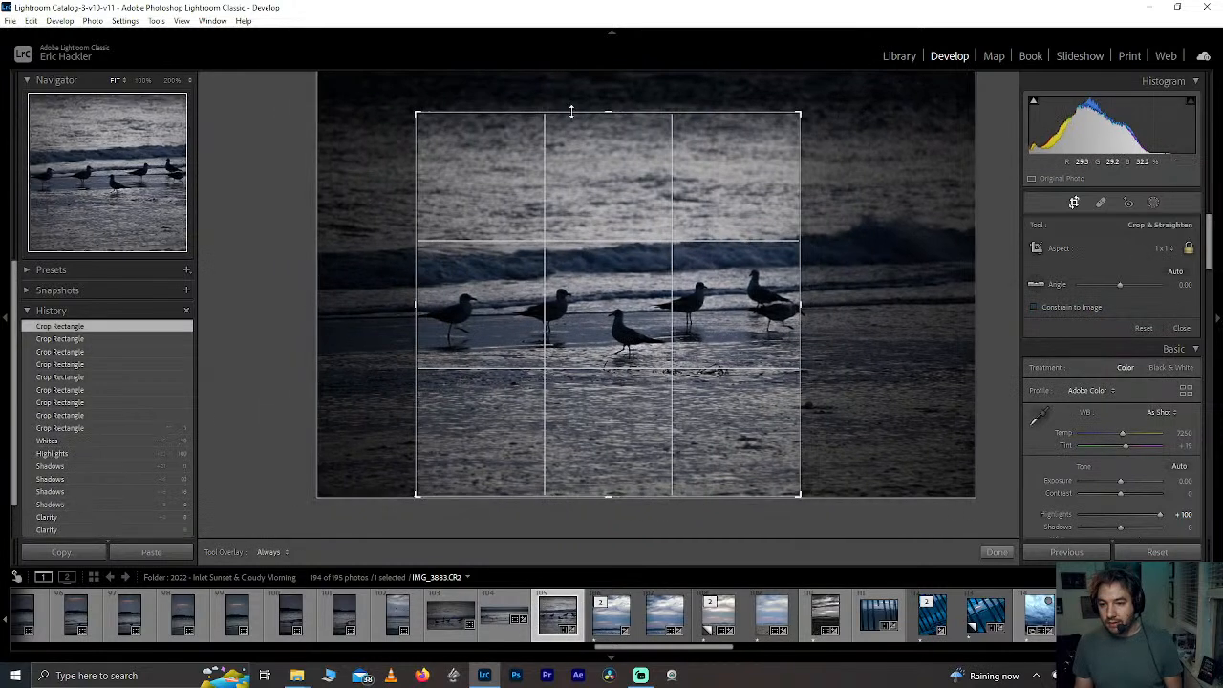
drag(587, 113, 587, 80)
mouse_move(627, 186)
mouse_down()
mouse_move(609, 181)
mouse_move(621, 163)
mouse_up()
drag(619, 88, 613, 75)
drag(619, 178, 631, 181)
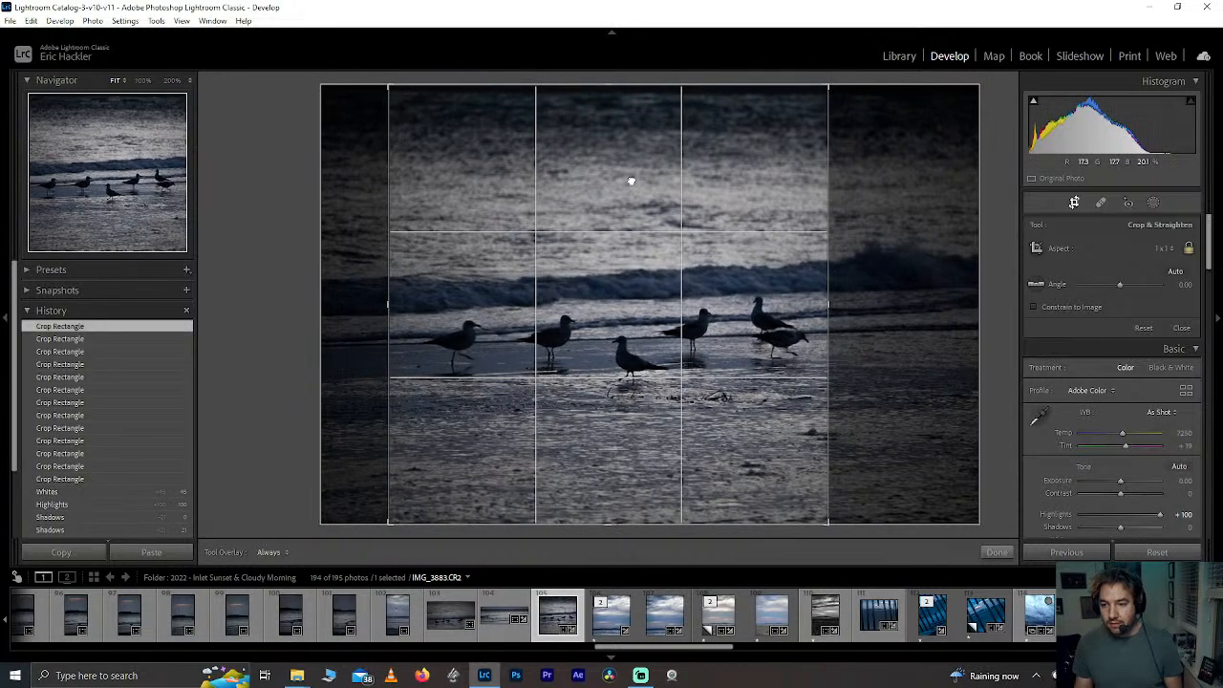
click(995, 553)
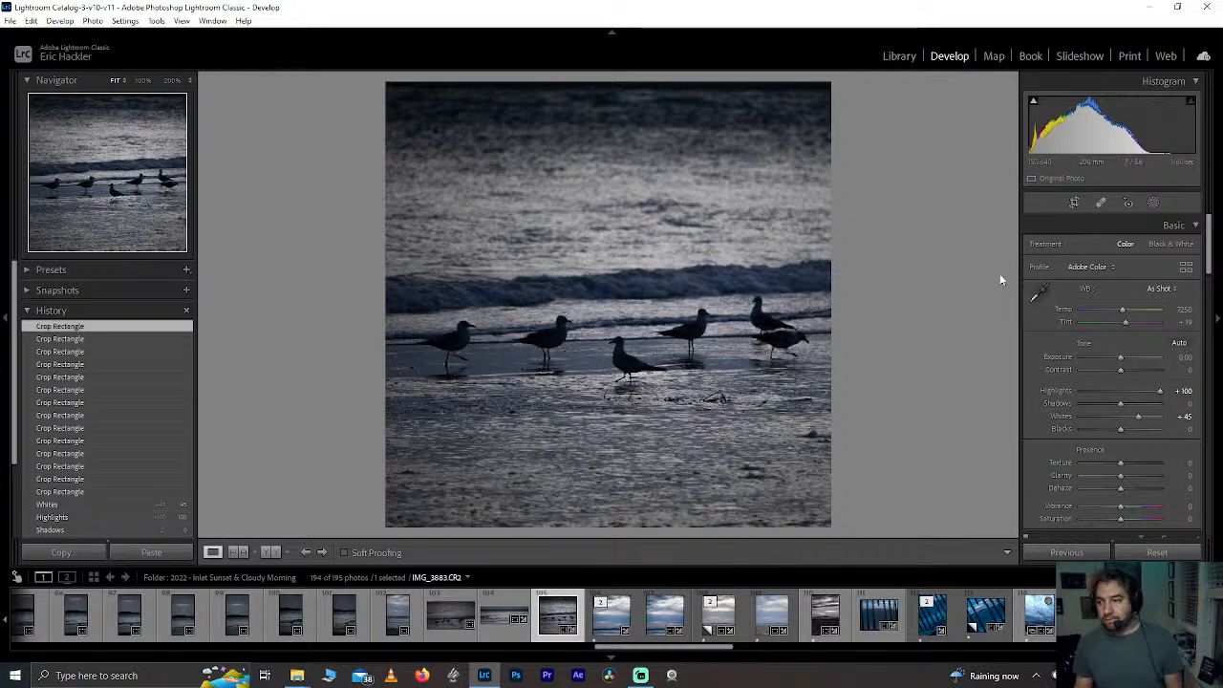
Step: Reopen the crop of the gull photo and change its aspect ratio to 4 x 5 / 8 x 10
click(1074, 202)
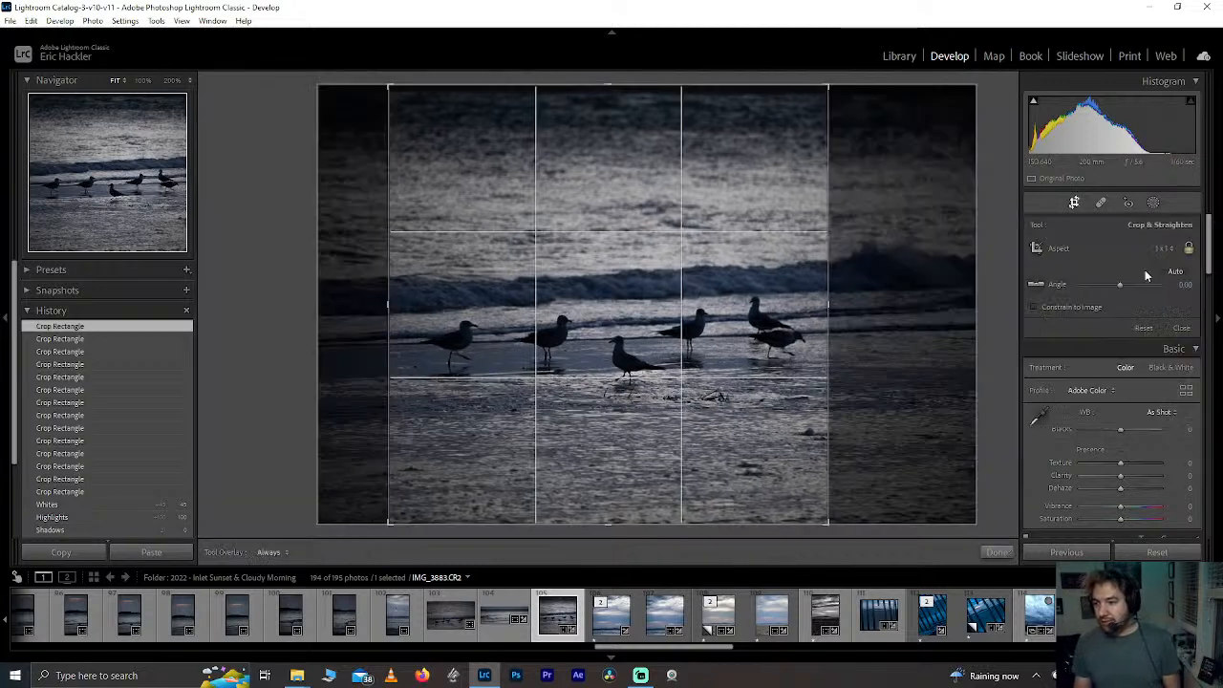
click(1158, 250)
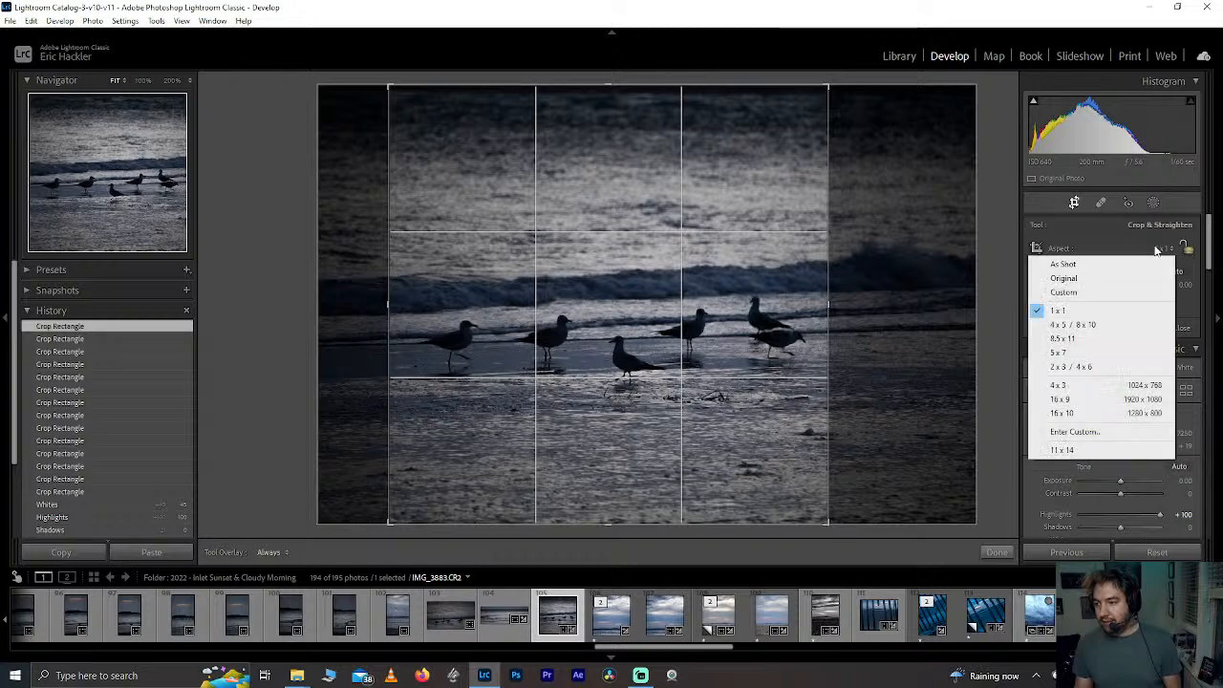
click(1097, 328)
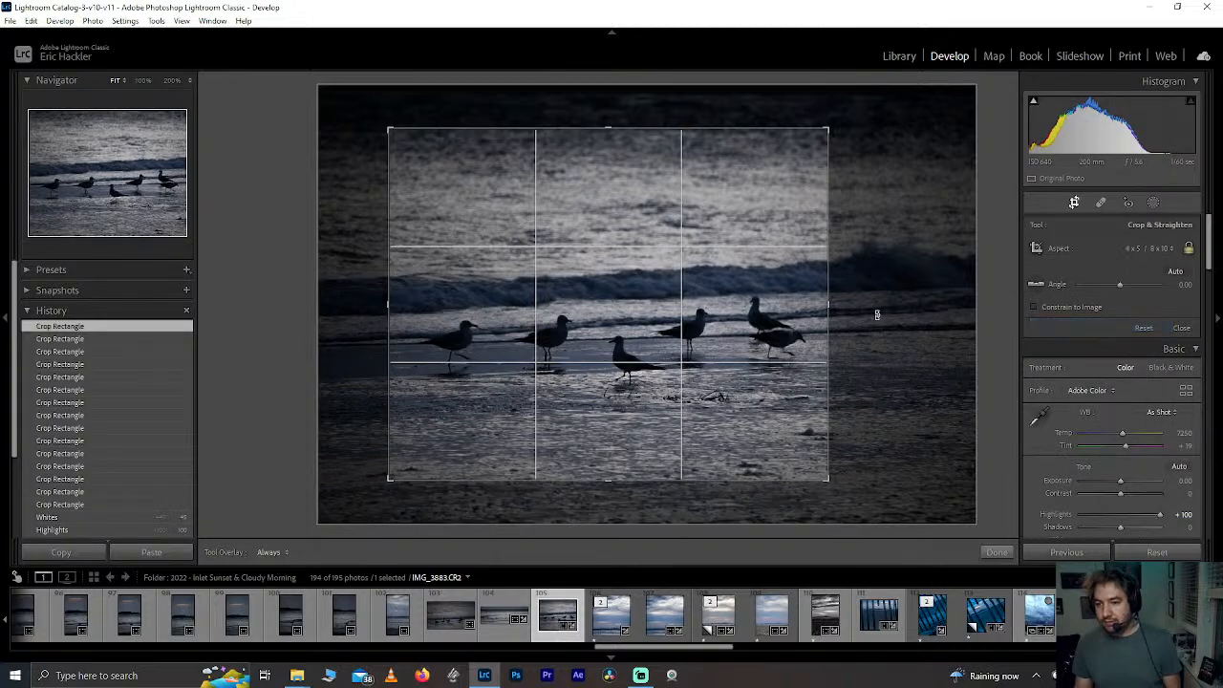
Step: Try rotating the 4 x 5 crop in both directions, undoing each angle change
drag(859, 308, 842, 223)
key(ctrl+z)
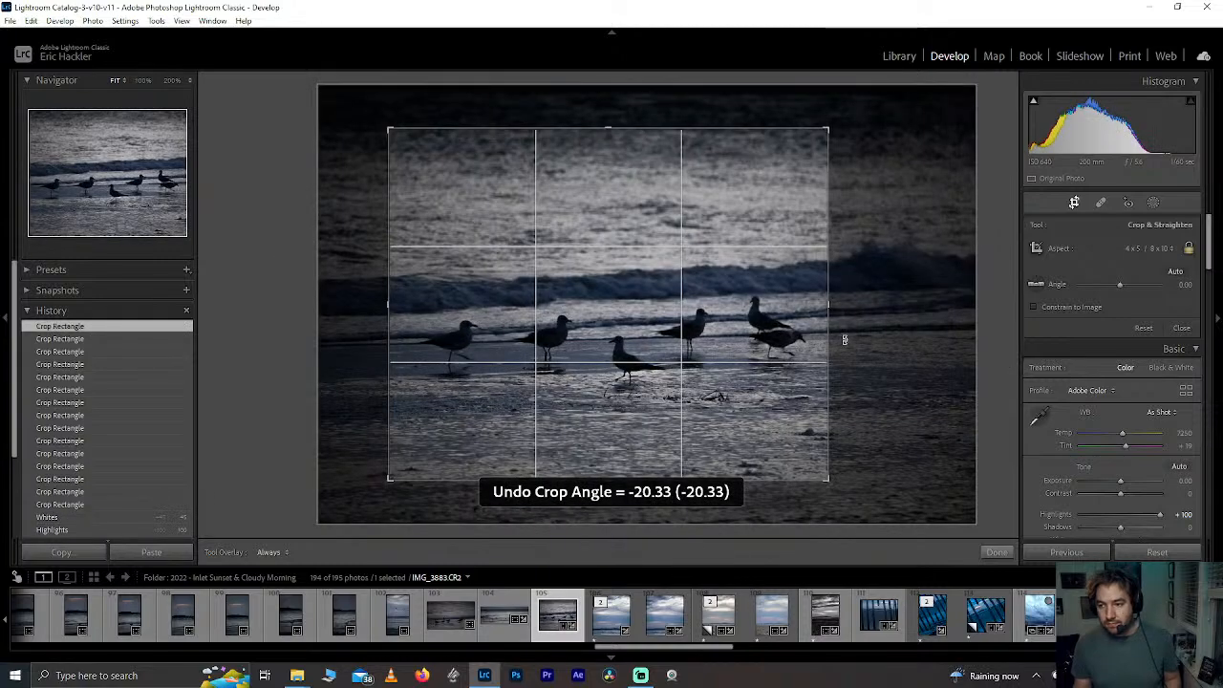
drag(844, 339, 387, 661)
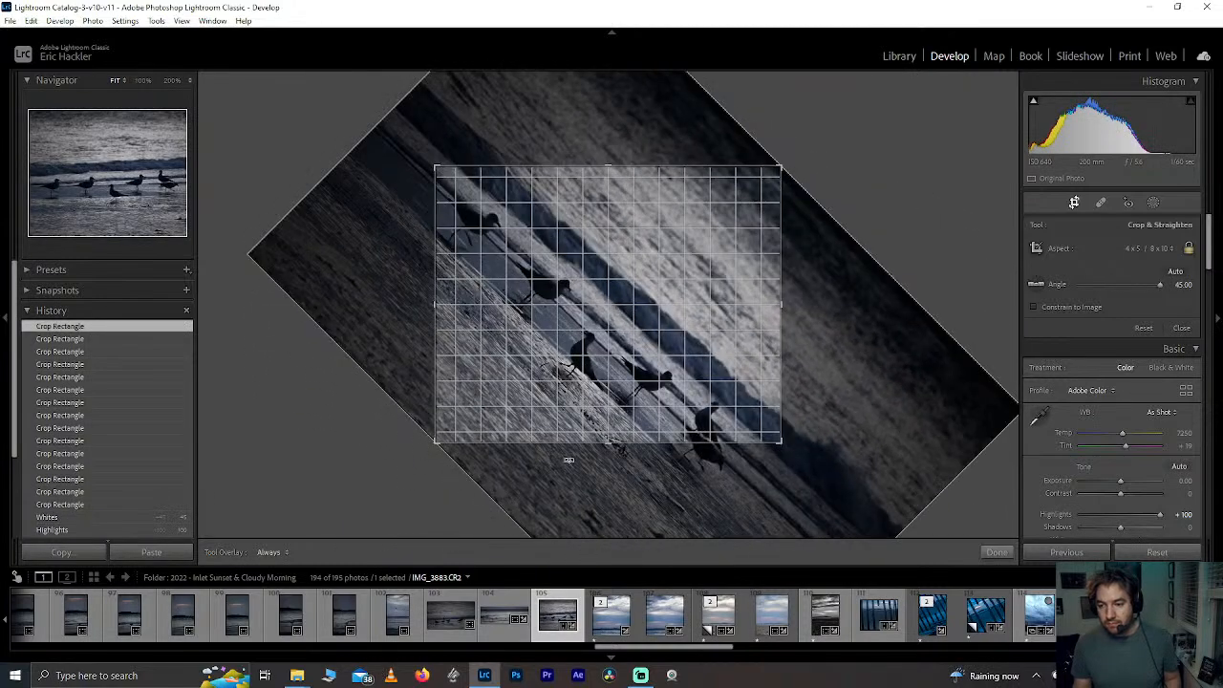
key(ctrl+z)
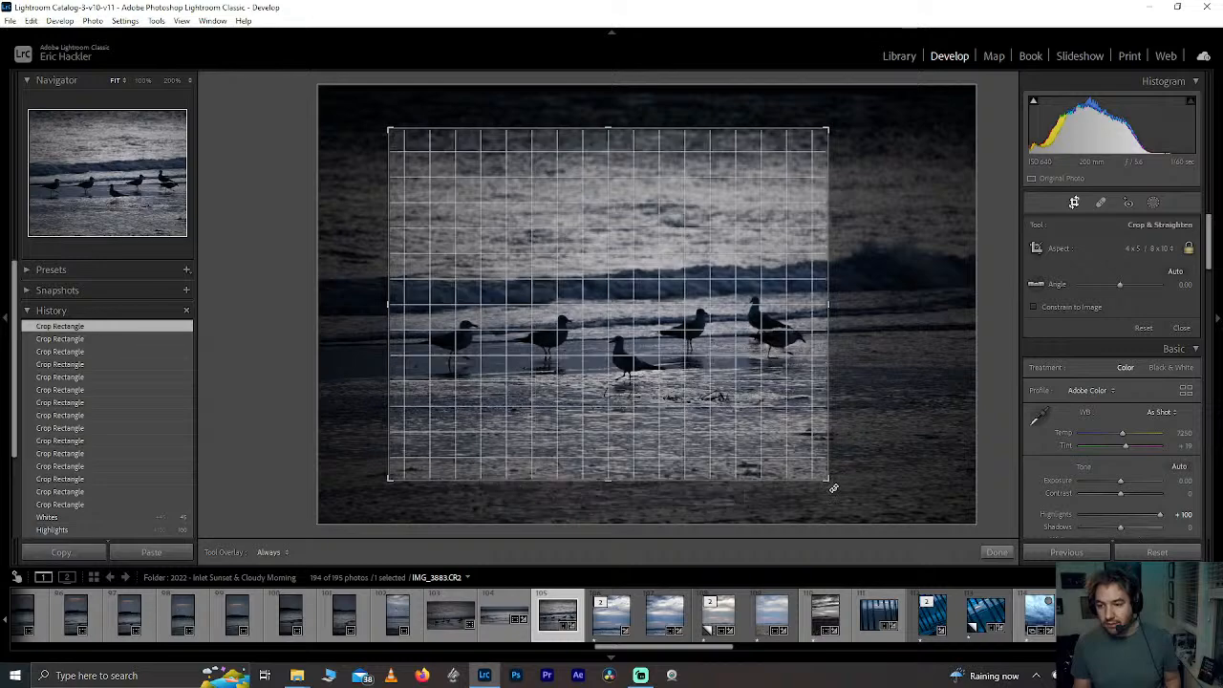
drag(833, 488, 661, 178)
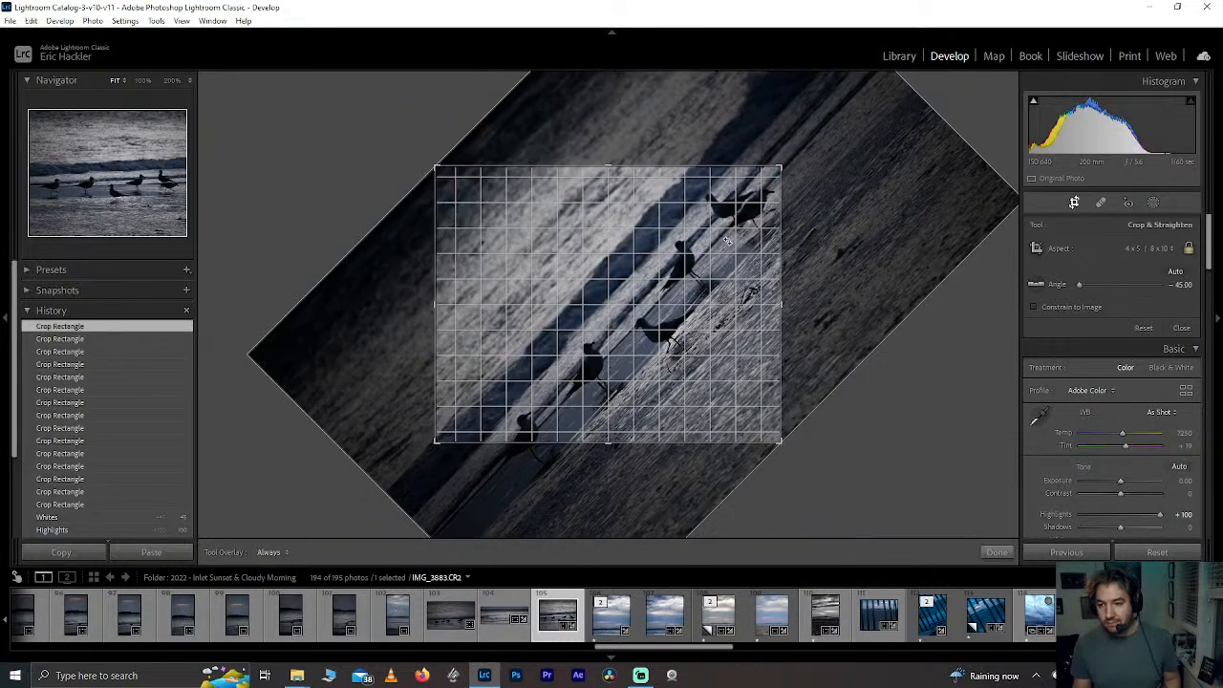
drag(728, 242, 728, 241)
key(ctrl+z)
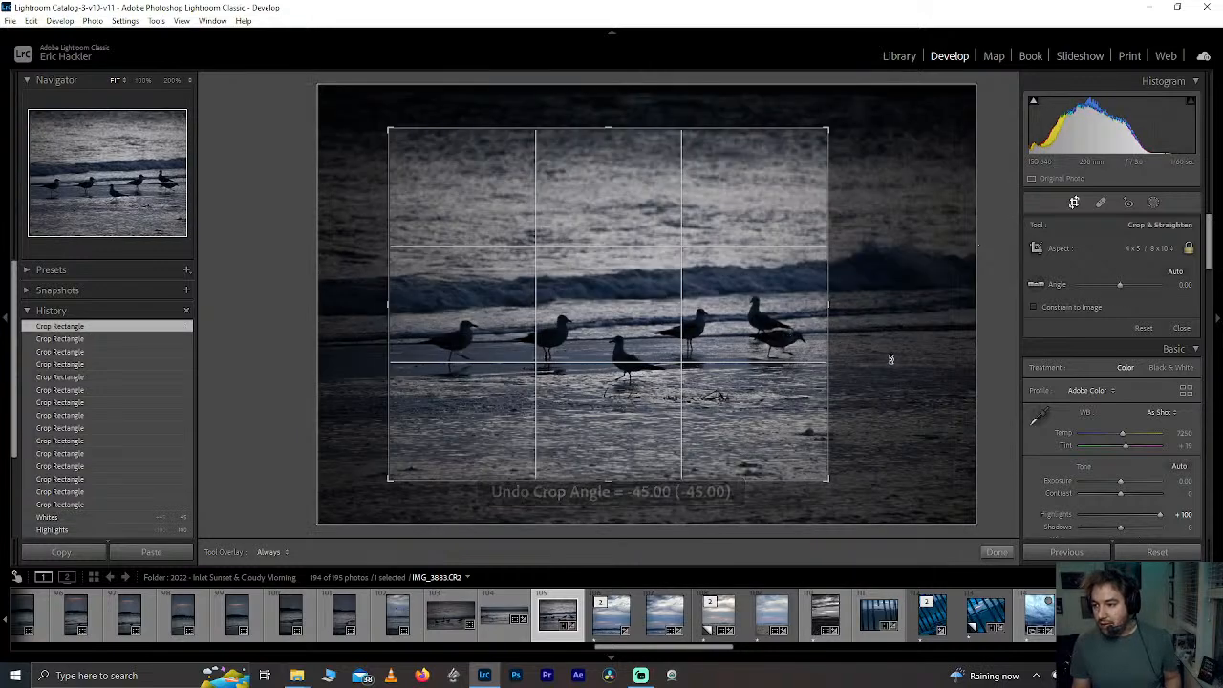
Step: Try a portrait-oriented 4 x 5 crop enlarged and repositioned around the gulls, and undo the last crop adjustments
drag(851, 491, 784, 524)
drag(681, 360, 622, 372)
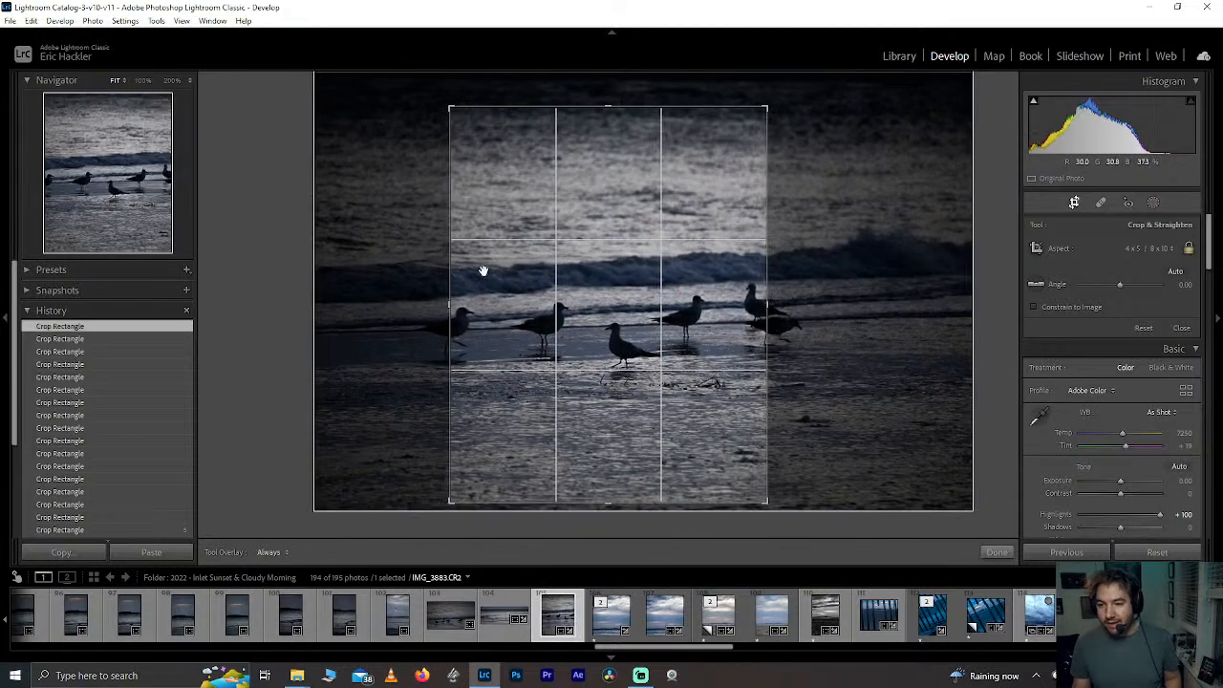
drag(445, 302, 430, 305)
drag(573, 97, 570, 63)
mouse_move(664, 224)
mouse_down()
mouse_move(633, 223)
mouse_move(715, 246)
mouse_move(671, 237)
mouse_up()
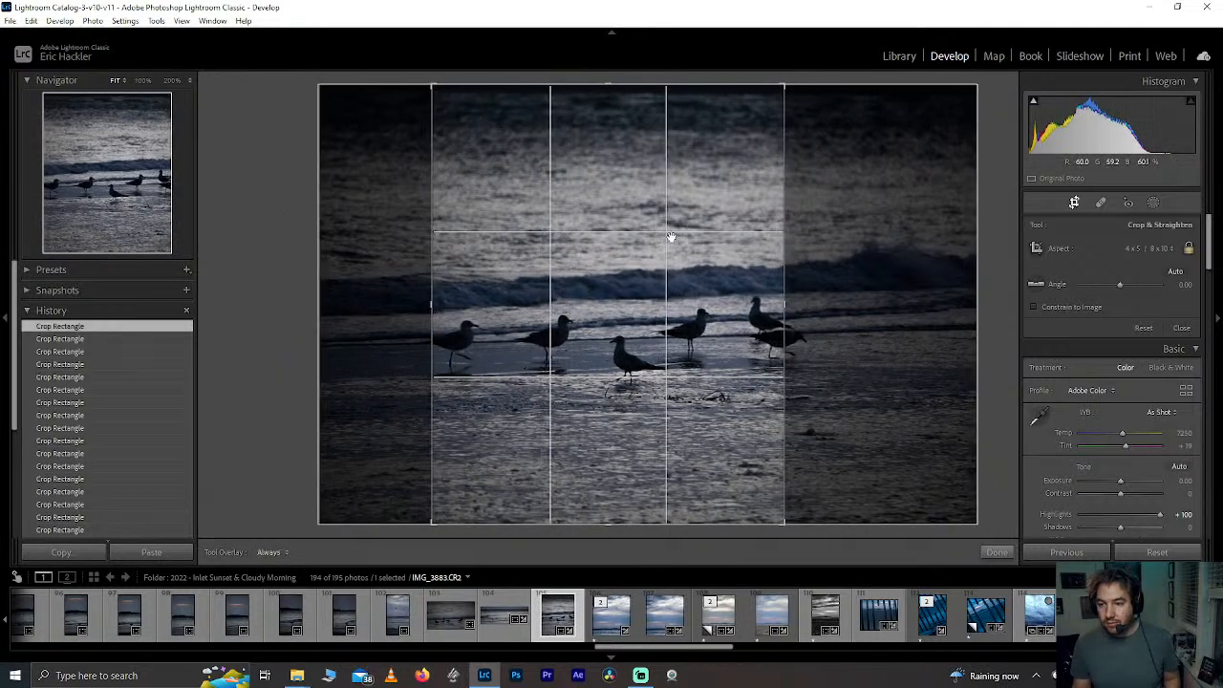
key(ctrl+z)
key(ctrl+z)
key(ctrl+z)
key(ctrl+z)
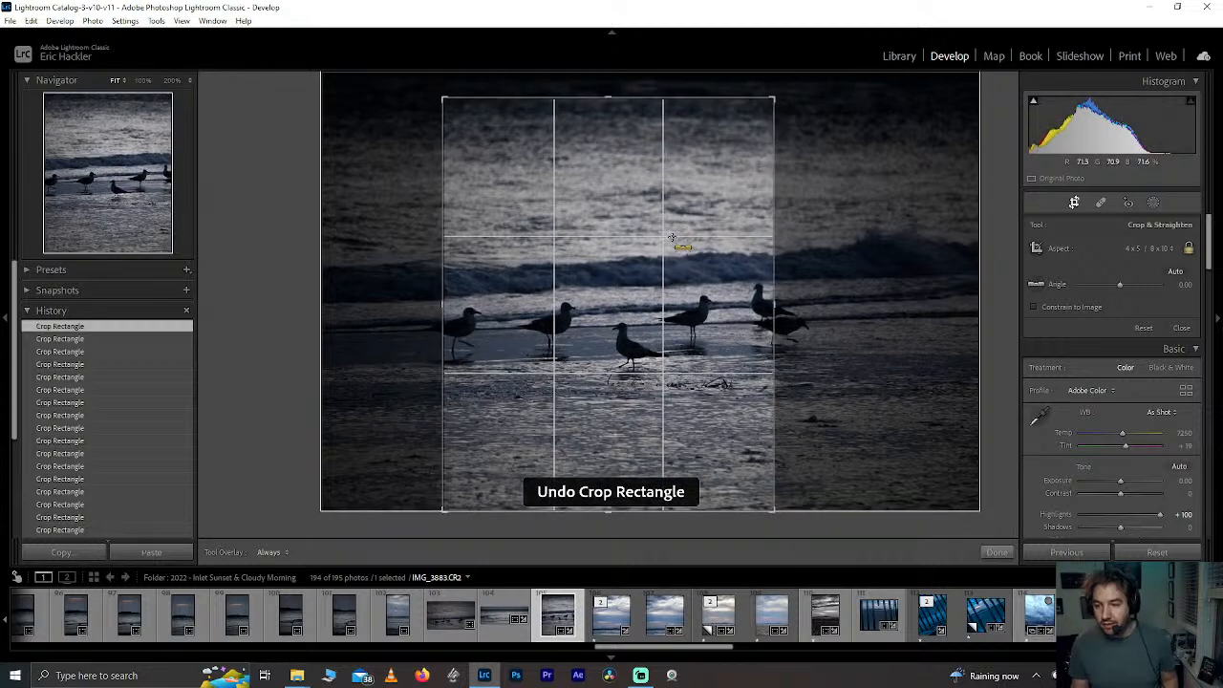
Step: Set the crop aspect to 1 x 1, enlarge it to the full photo height, and center it on the six gulls
click(1167, 249)
click(1079, 309)
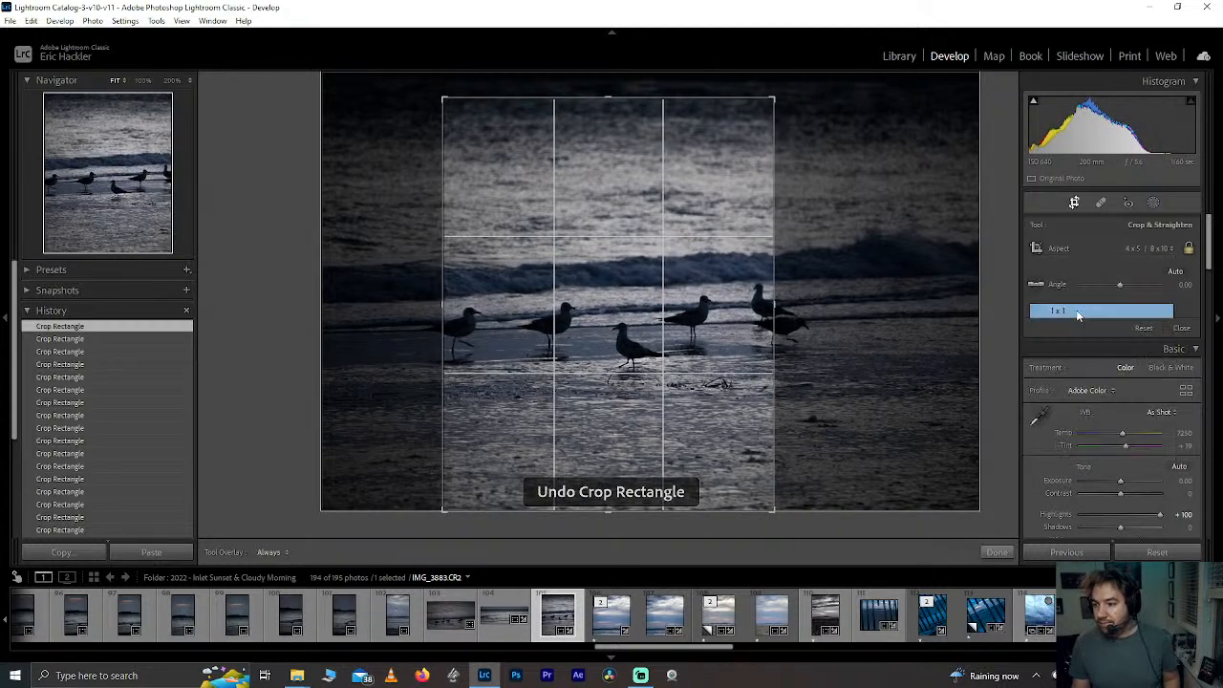
drag(597, 86, 594, 21)
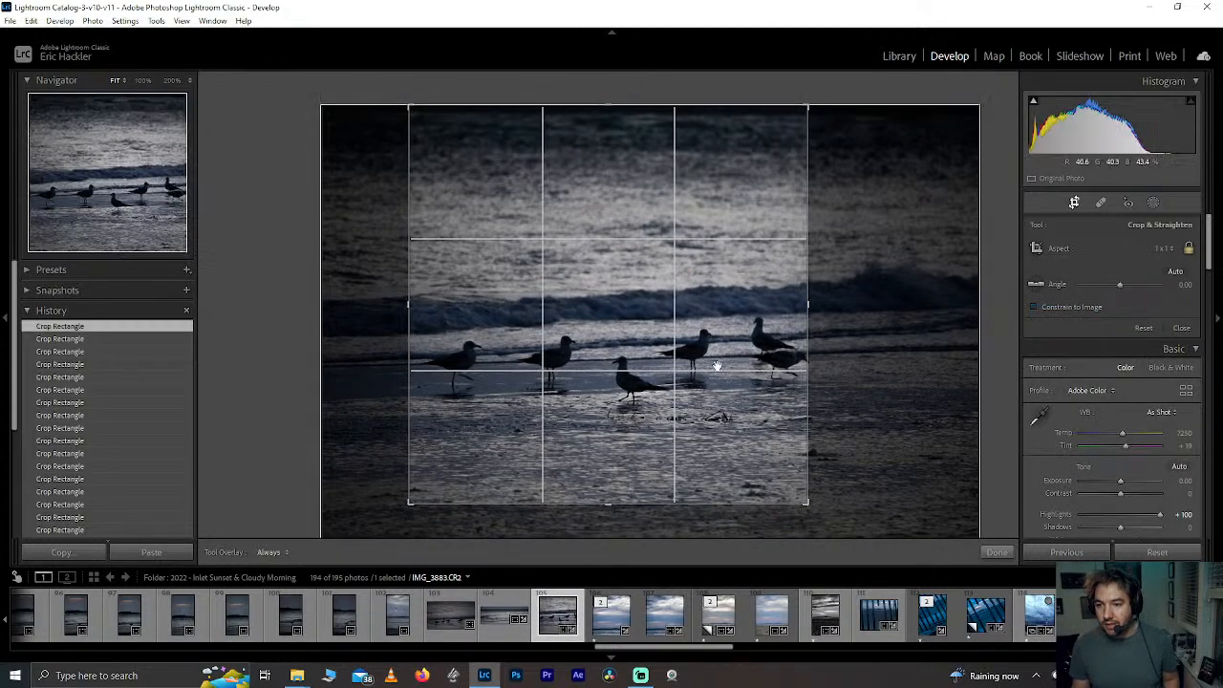
drag(670, 504, 665, 611)
drag(685, 441, 677, 443)
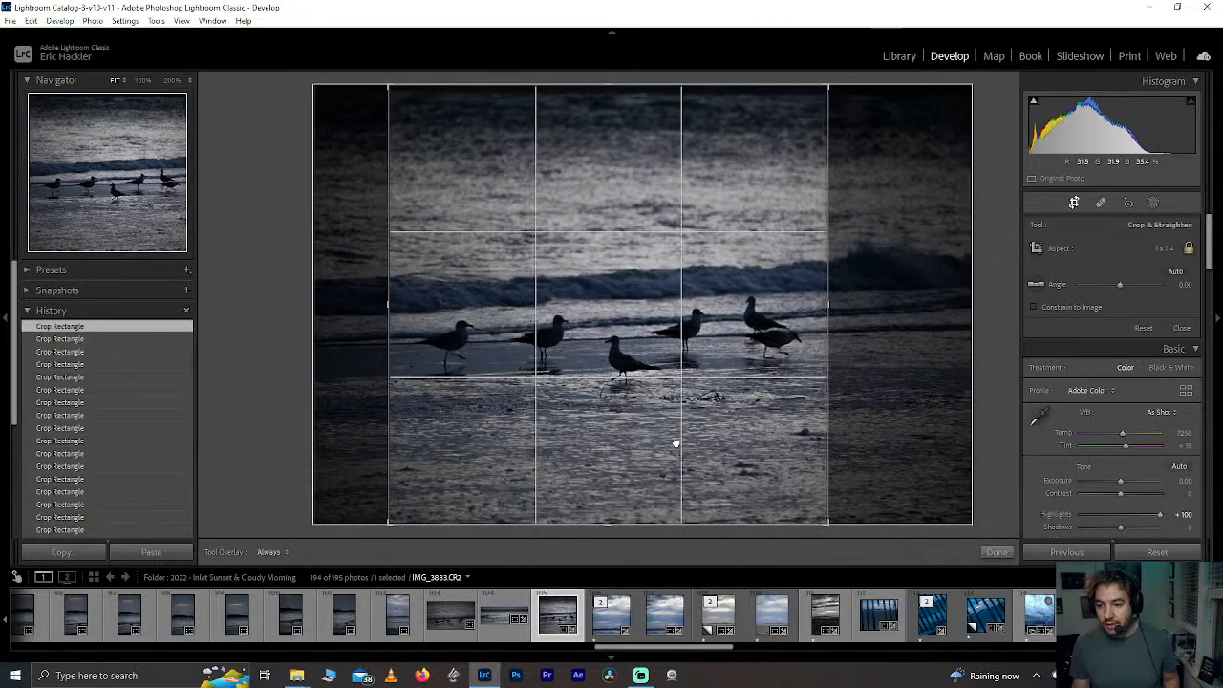
Step: Unlock the crop aspect ratio, lower the crop's upper edge to trim the dark water, and apply the crop
click(1187, 249)
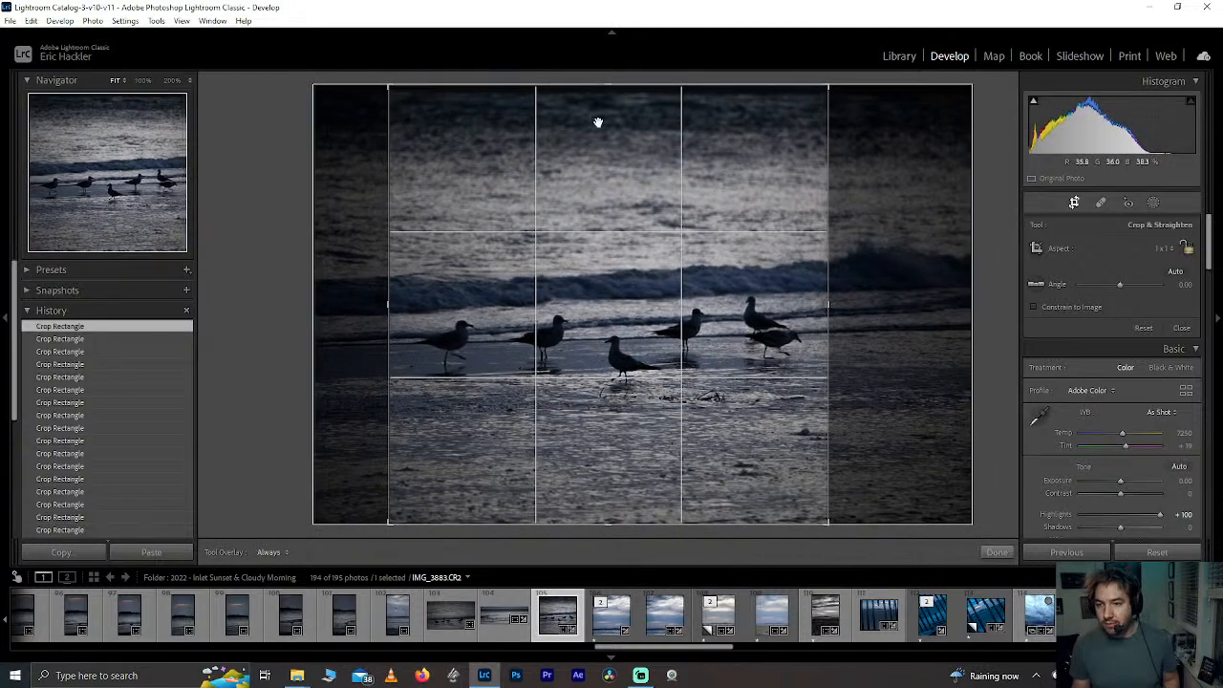
drag(597, 86, 592, 105)
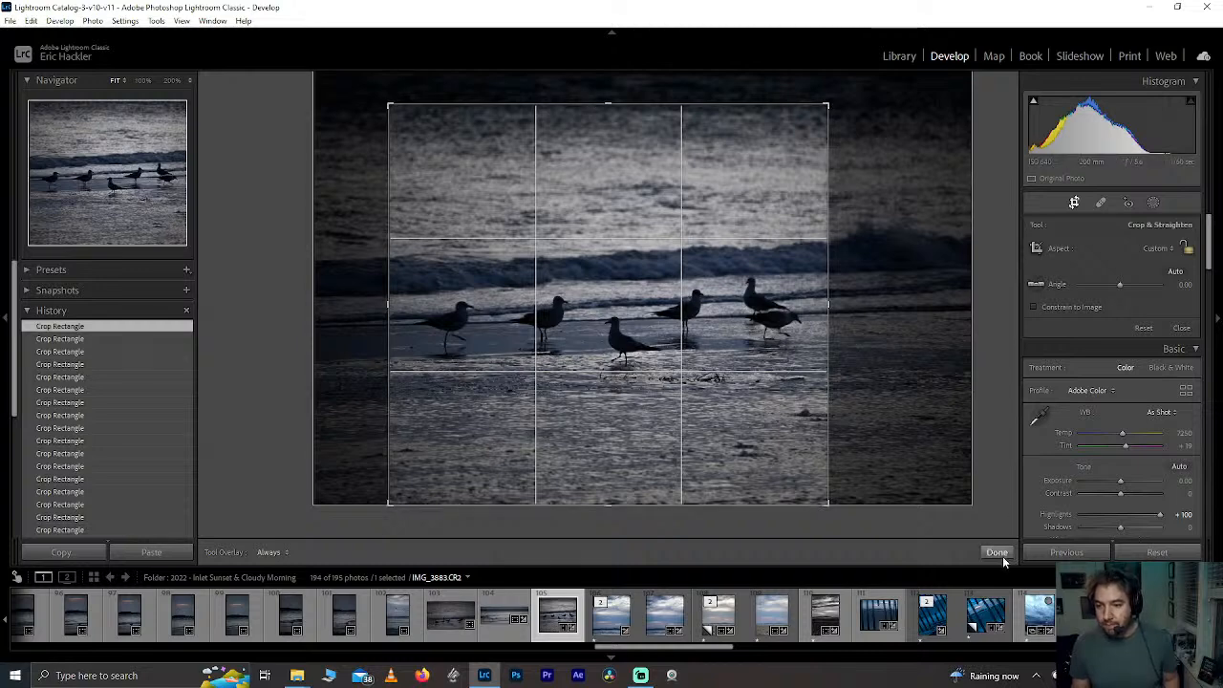
drag(600, 104, 597, 112)
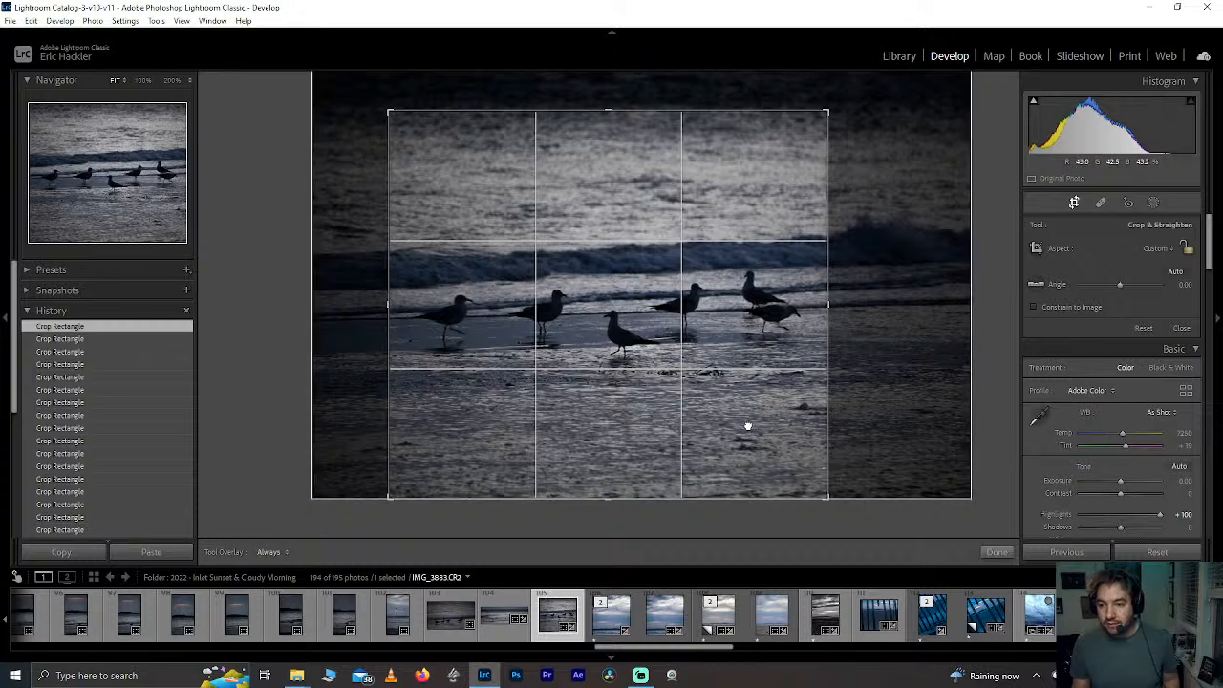
click(996, 552)
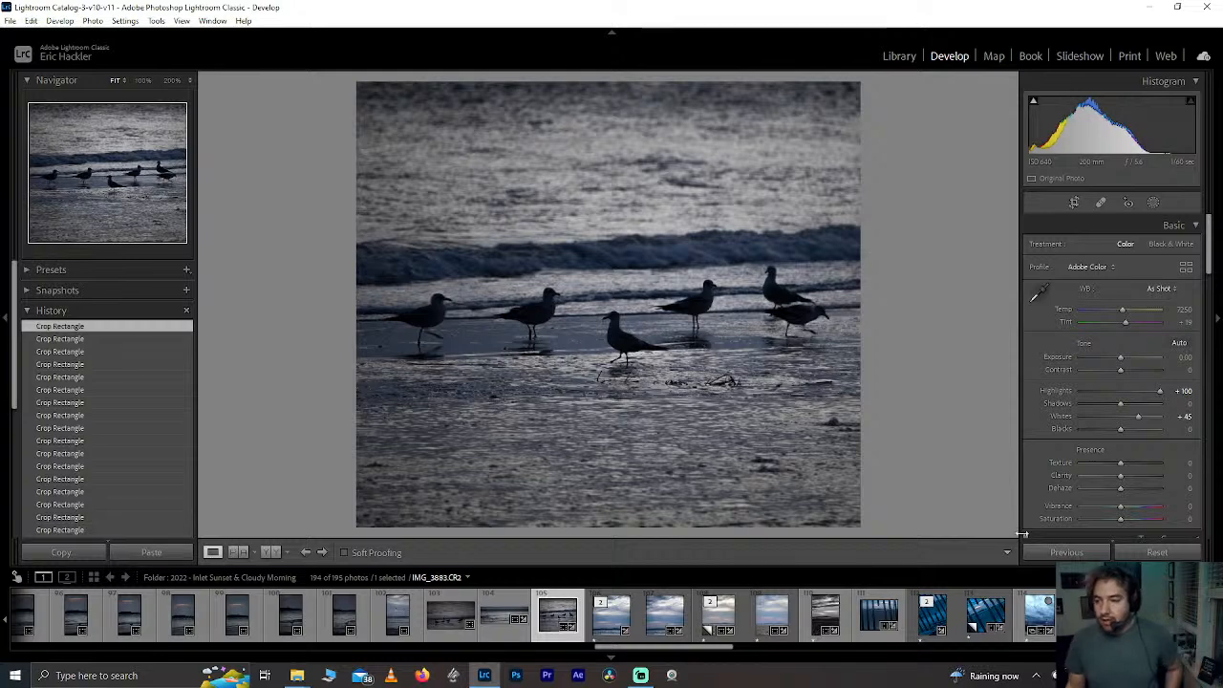
Step: Experiment with Clarity and Dehaze on the gull photo, leaving Clarity at 0 and Dehaze at -40
mouse_move(1122, 480)
mouse_down()
mouse_move(1177, 481)
mouse_move(1074, 481)
mouse_move(1150, 487)
mouse_move(1104, 489)
mouse_up()
double_click(1135, 480)
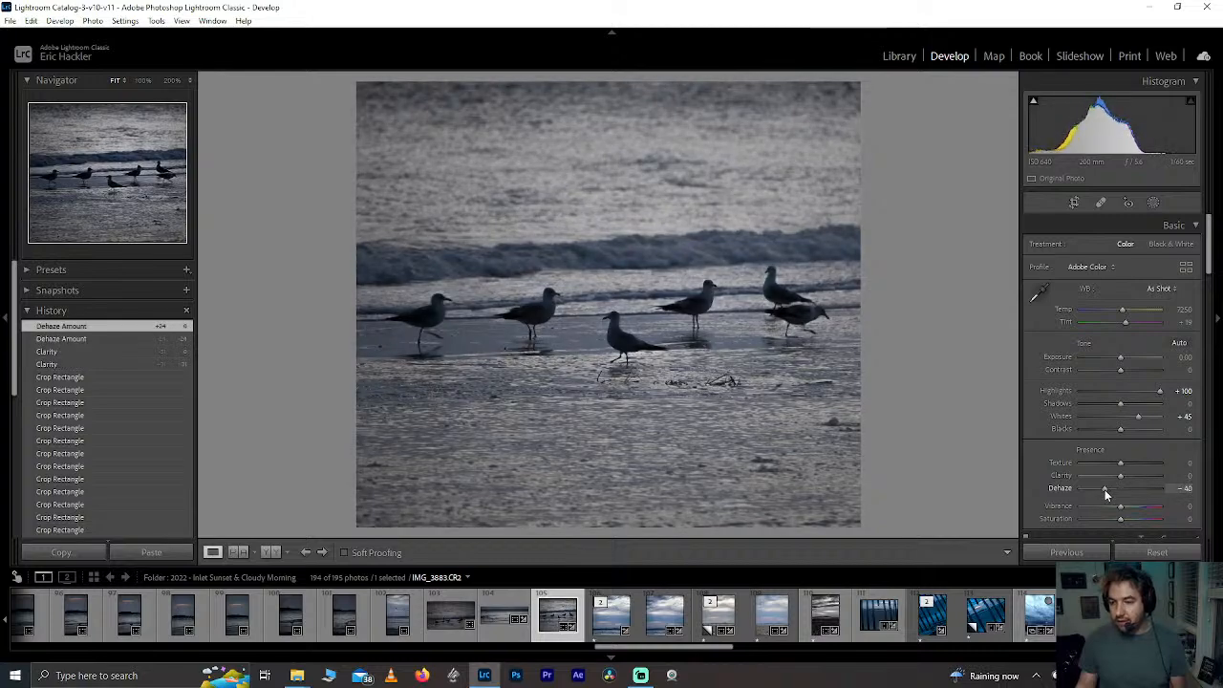
click(690, 295)
click(727, 299)
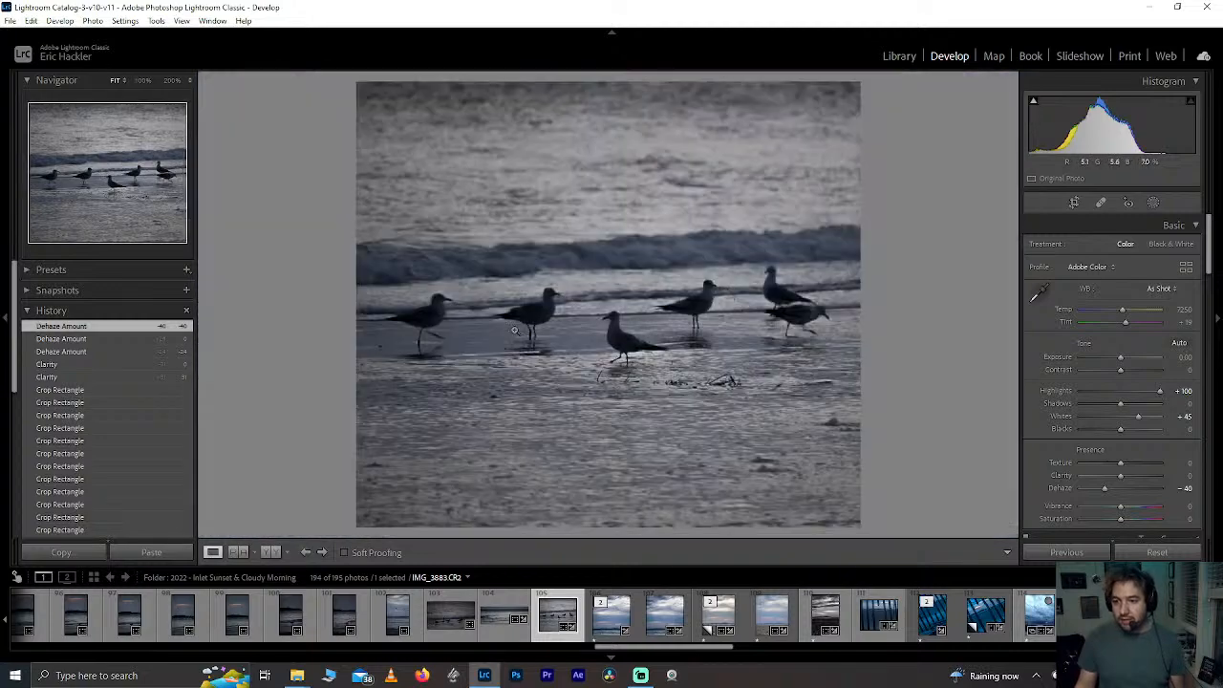
Step: Set the gull photo's Texture to +100 and its Blacks to -13
drag(1120, 462, 1182, 463)
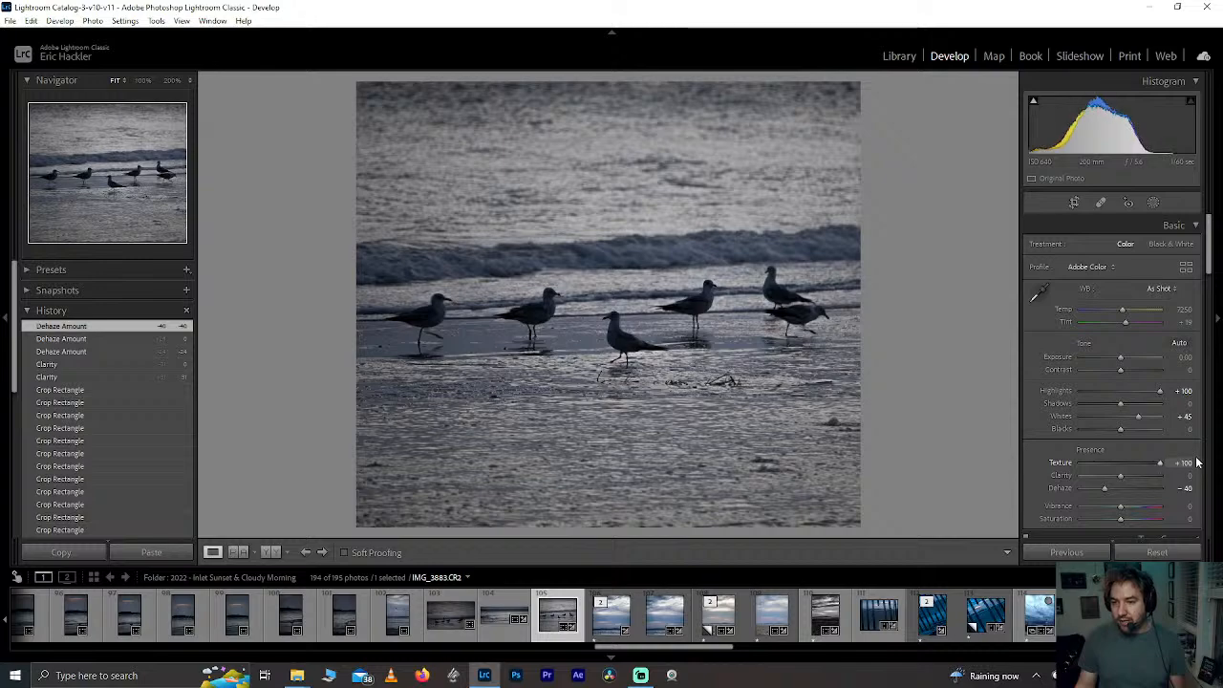
click(583, 201)
click(583, 201)
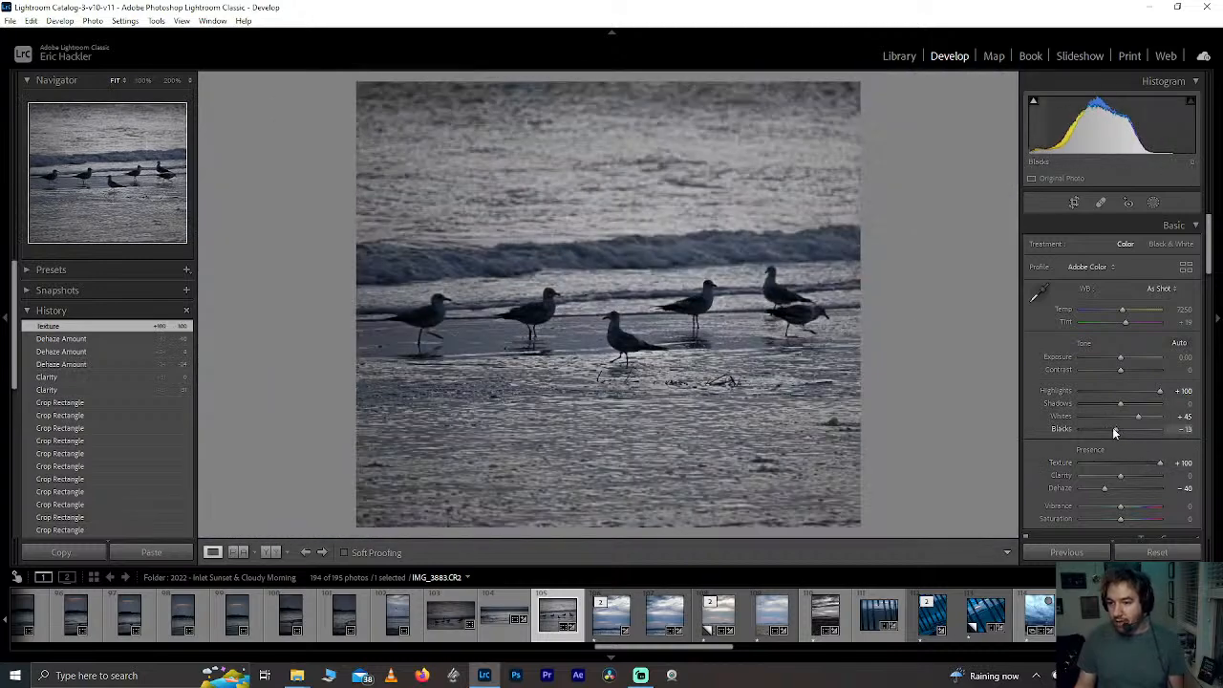
drag(1114, 433, 1115, 431)
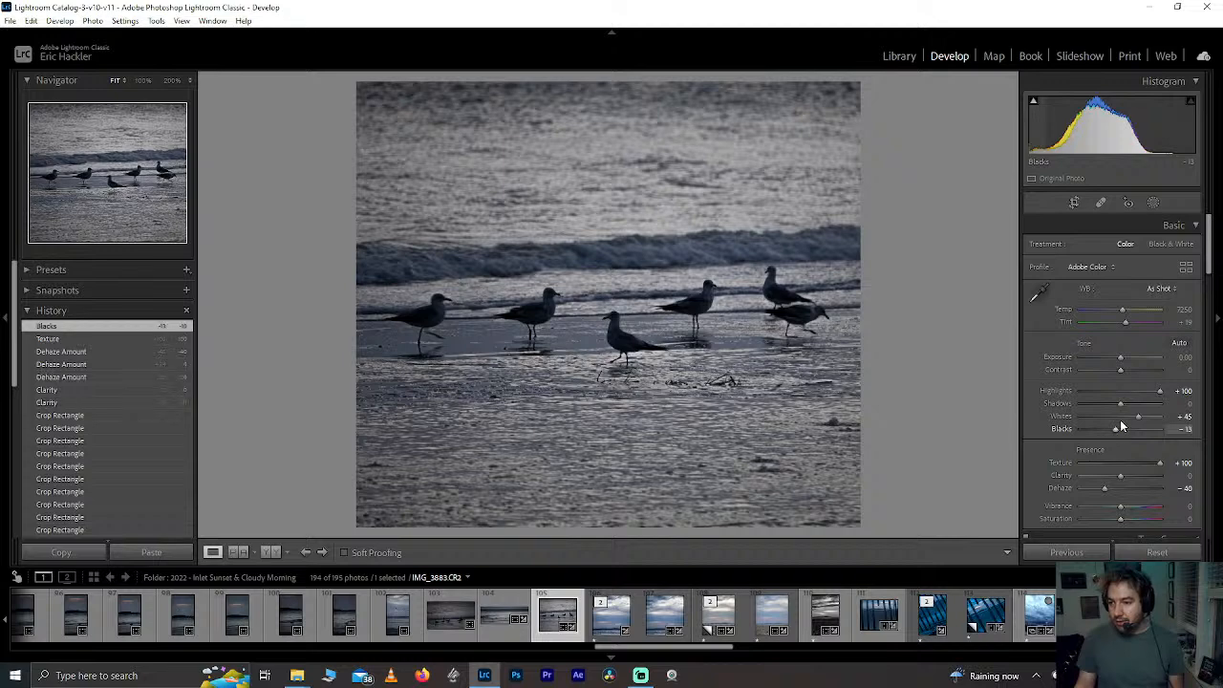
Step: Set the gull photo's Contrast to -29 and return to the sky photo IMG_3886-Edit.psd
drag(1124, 370, 1135, 371)
double_click(1134, 371)
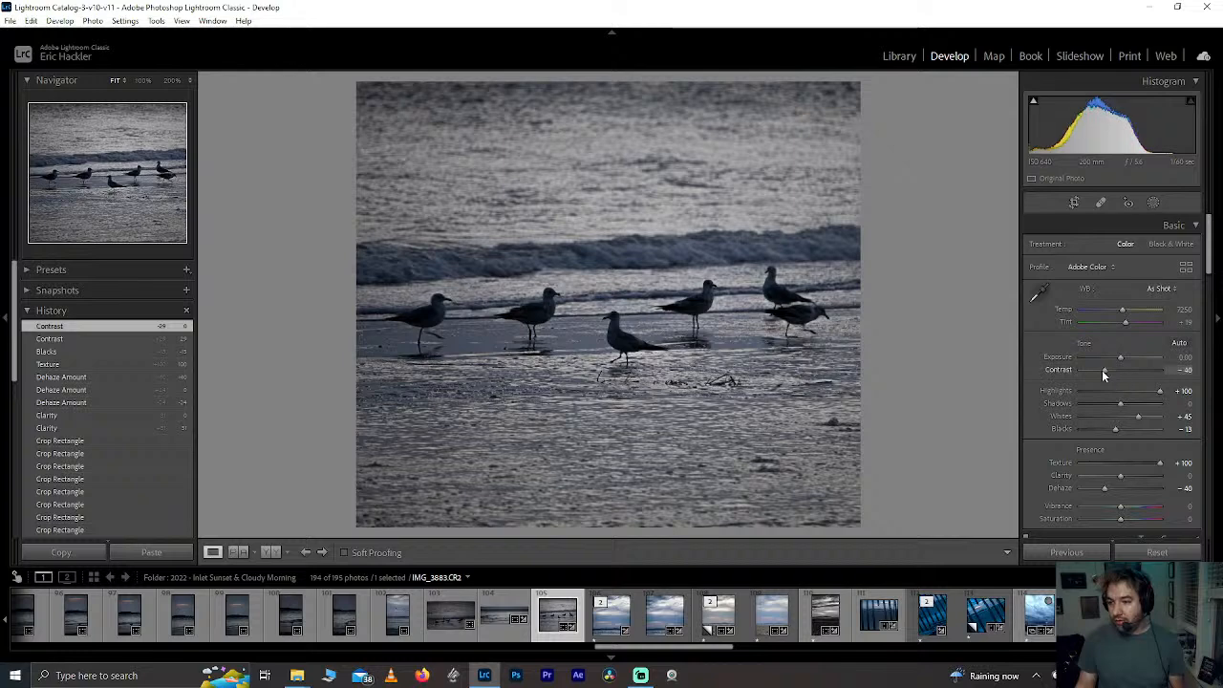
drag(1102, 370, 1107, 369)
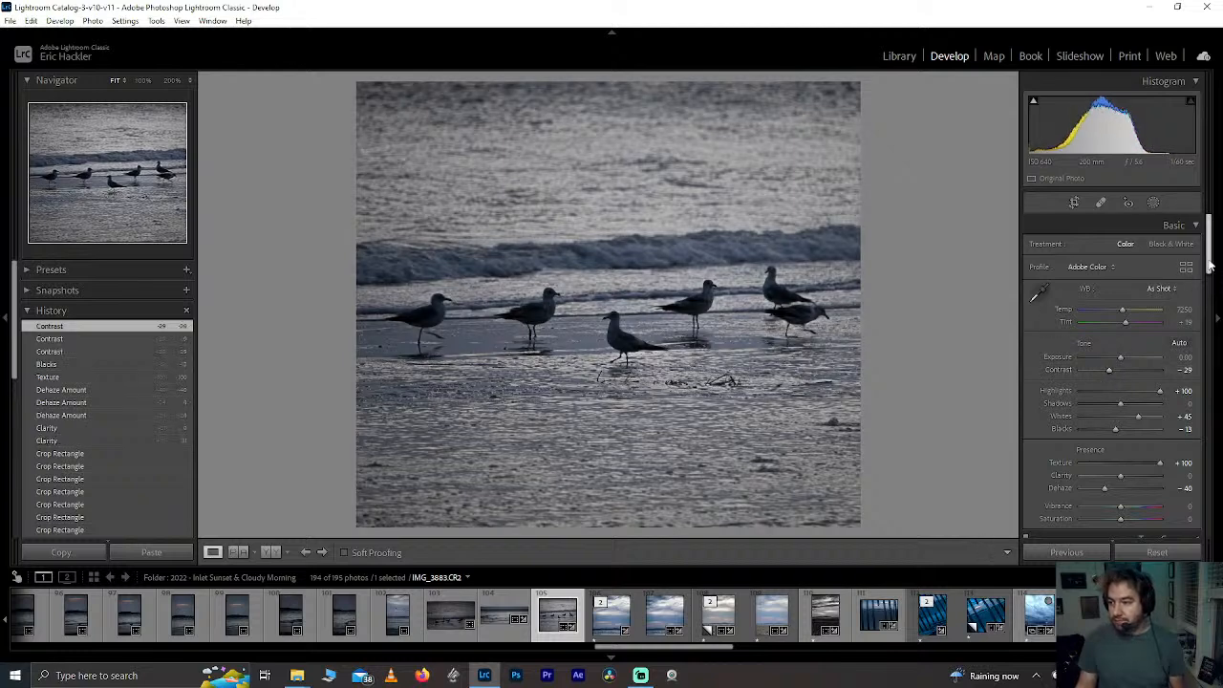
scroll(1209, 266, down, 10)
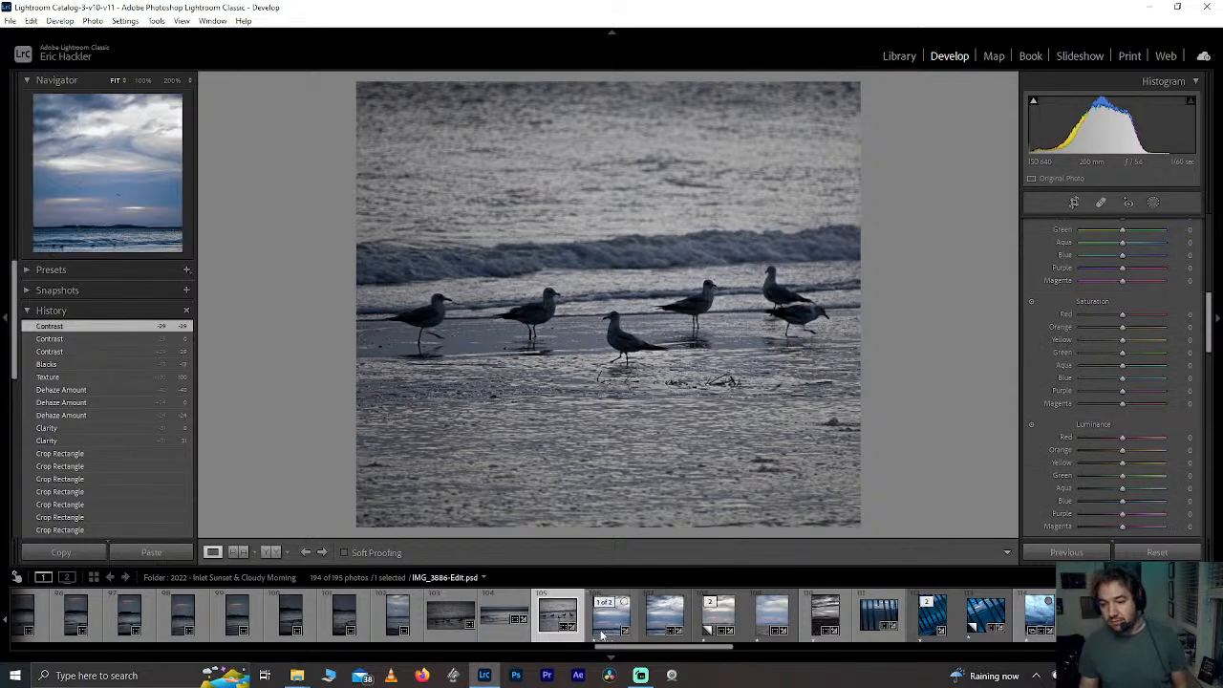
click(616, 626)
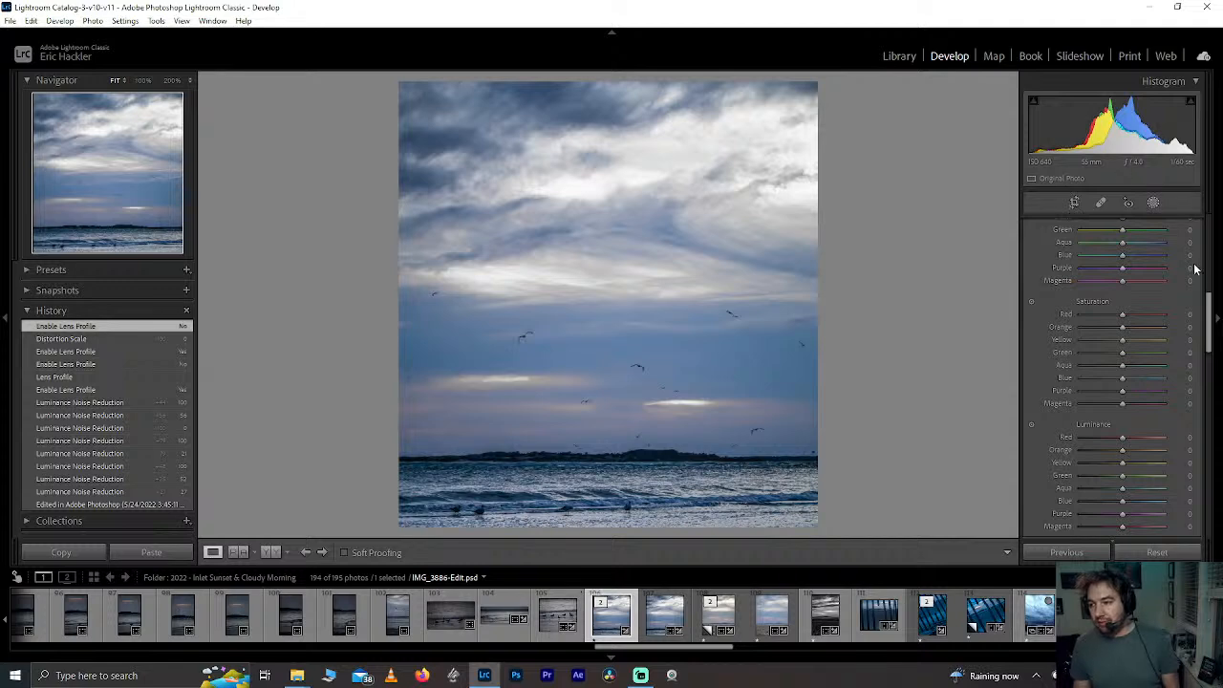
Step: Try the Black & White treatment on the sky photo and restore its Color treatment
click(1208, 248)
click(1209, 228)
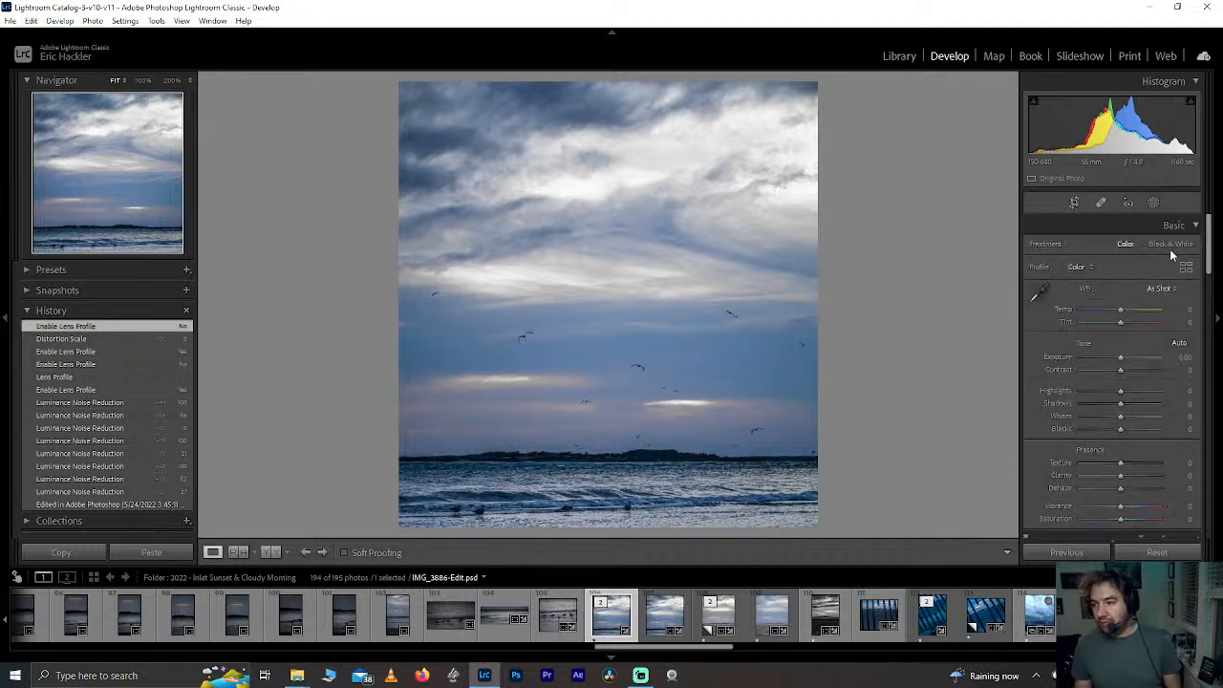
click(1172, 245)
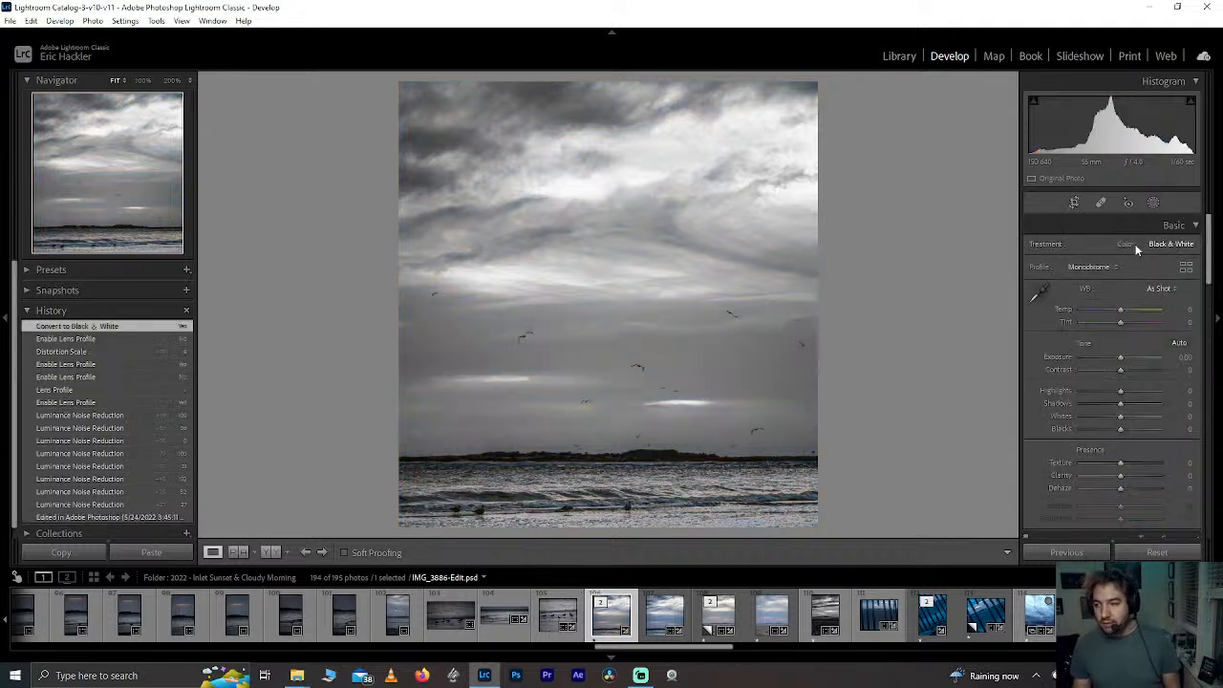
click(1125, 246)
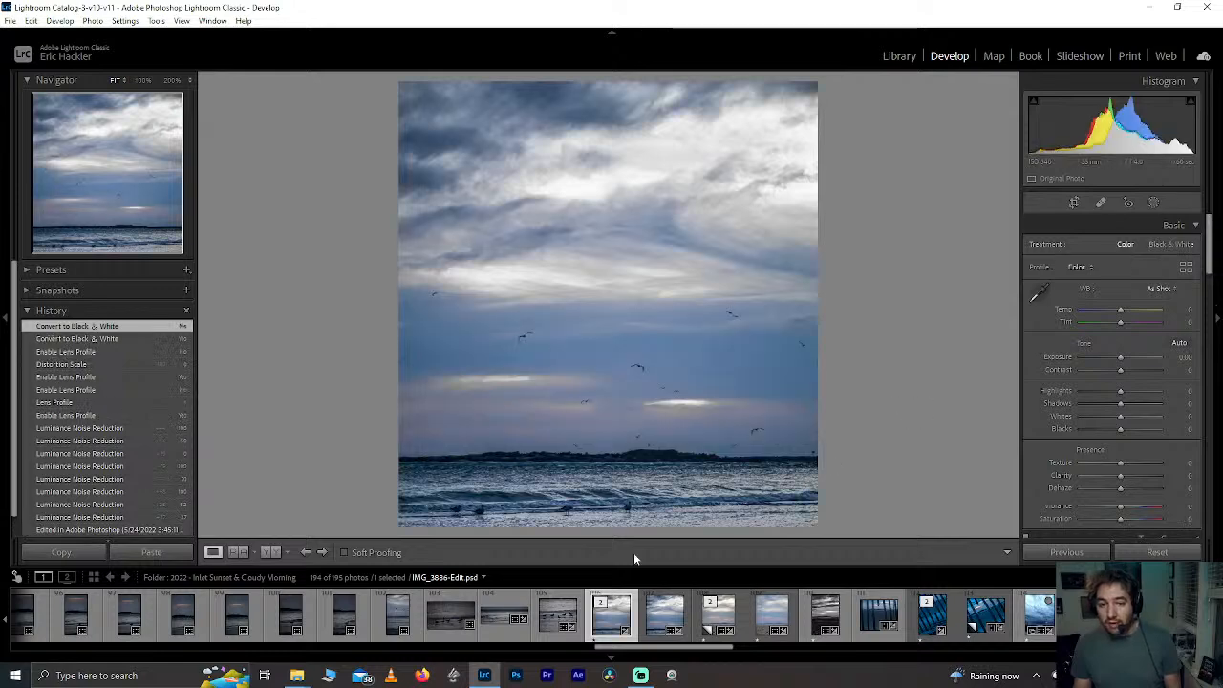
Step: On the gull photo IMG_3883.CR2, set Blue saturation to +57 and experiment with Aqua saturation, leaving it at 0
click(557, 616)
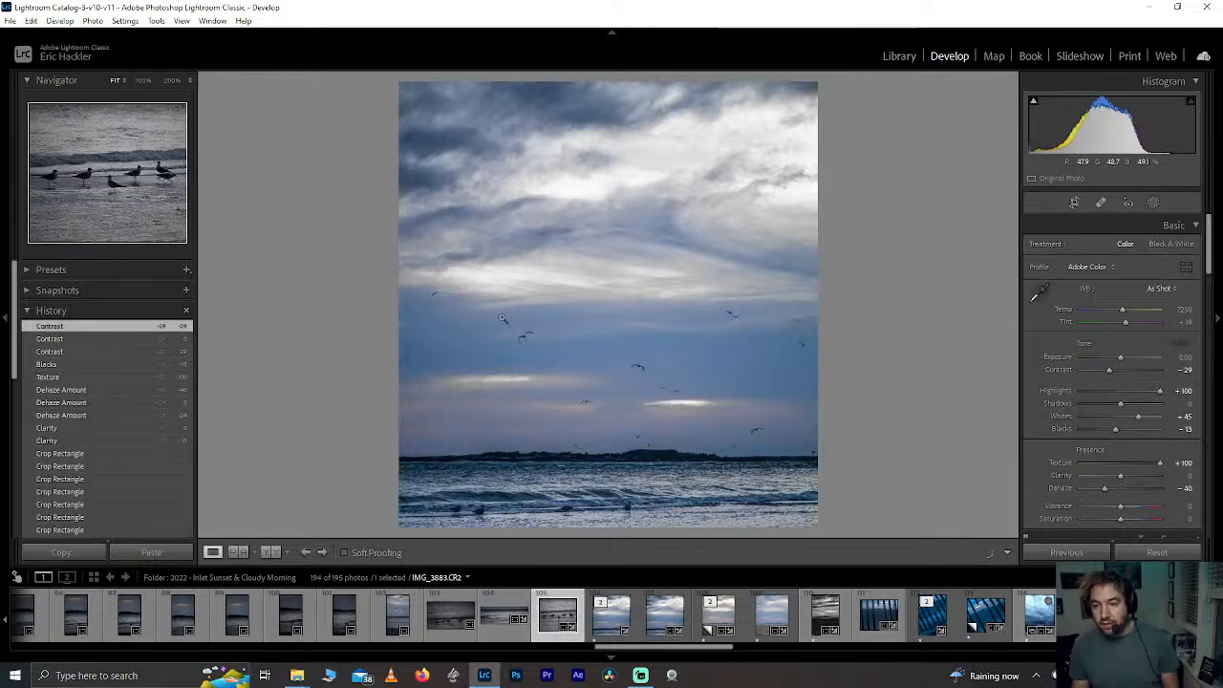
scroll(1188, 274, down, 10)
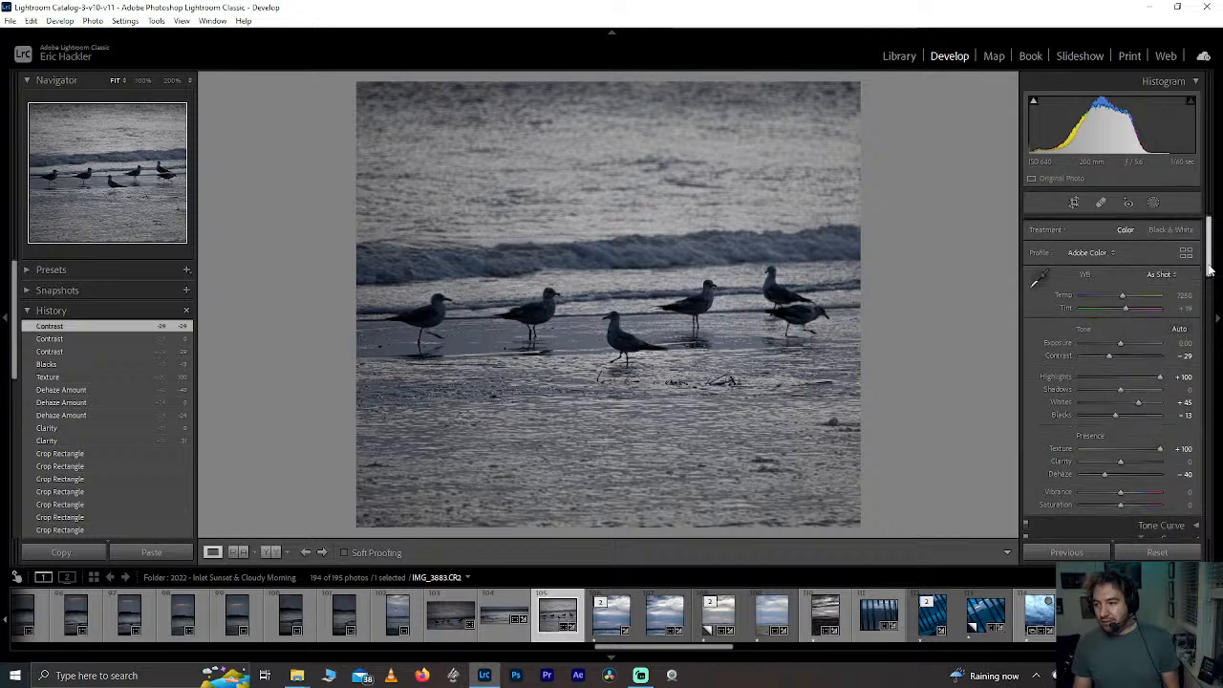
click(1155, 413)
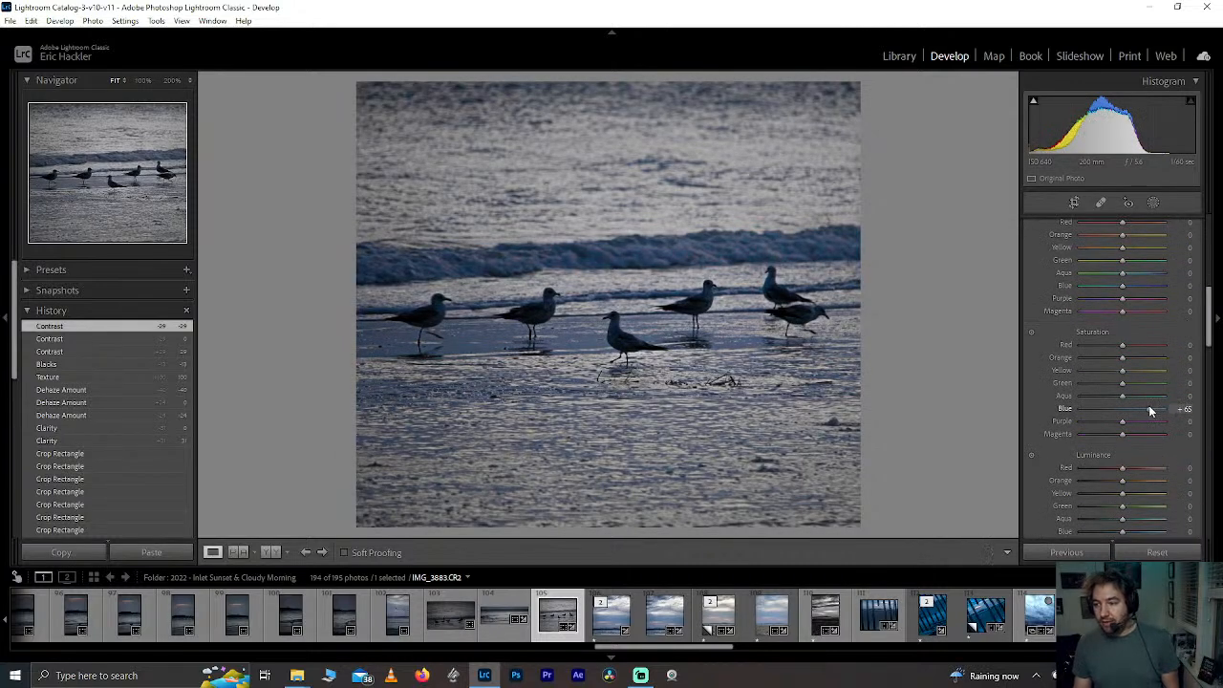
drag(1139, 414, 1144, 415)
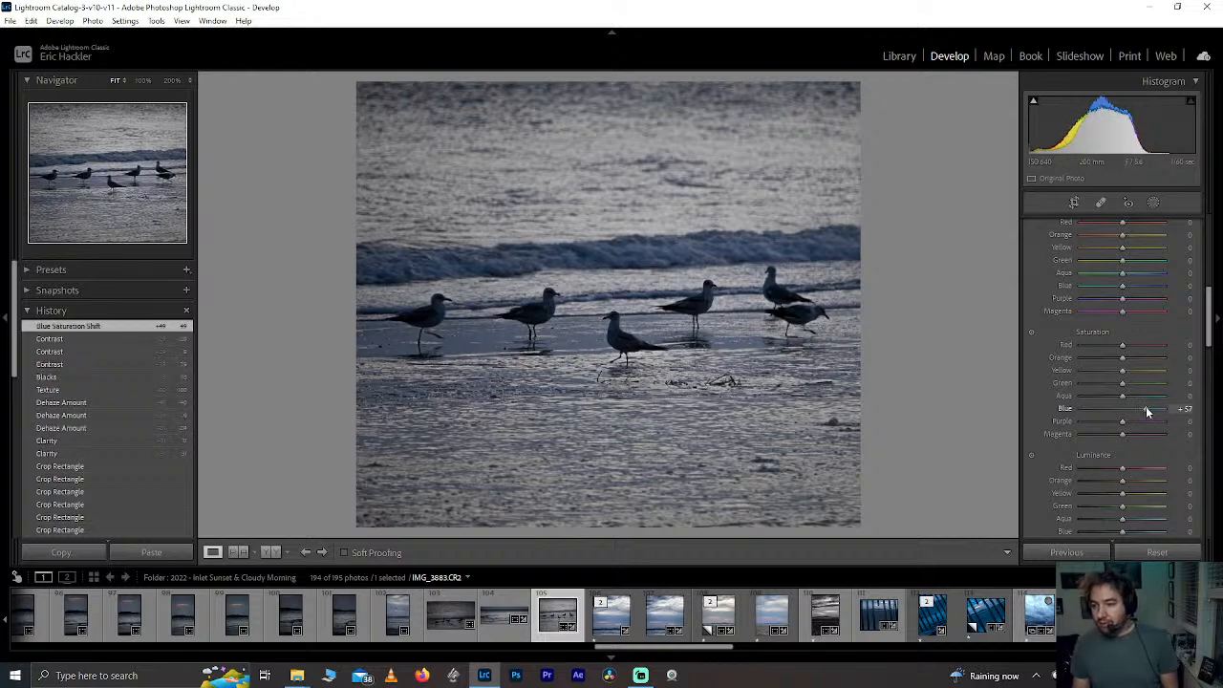
mouse_move(1125, 396)
mouse_down()
mouse_move(1137, 396)
mouse_move(1107, 394)
mouse_up()
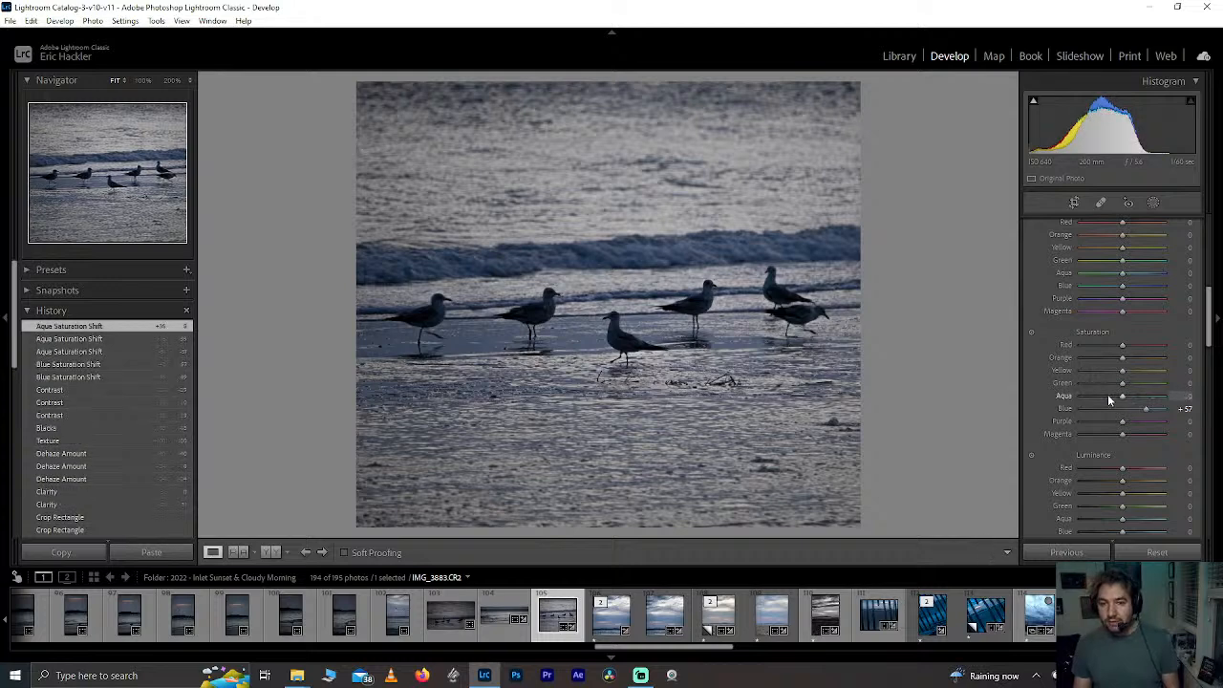
Step: Slightly readjust the gull photo's crop rectangle and apply the crop
drag(1209, 320, 1211, 186)
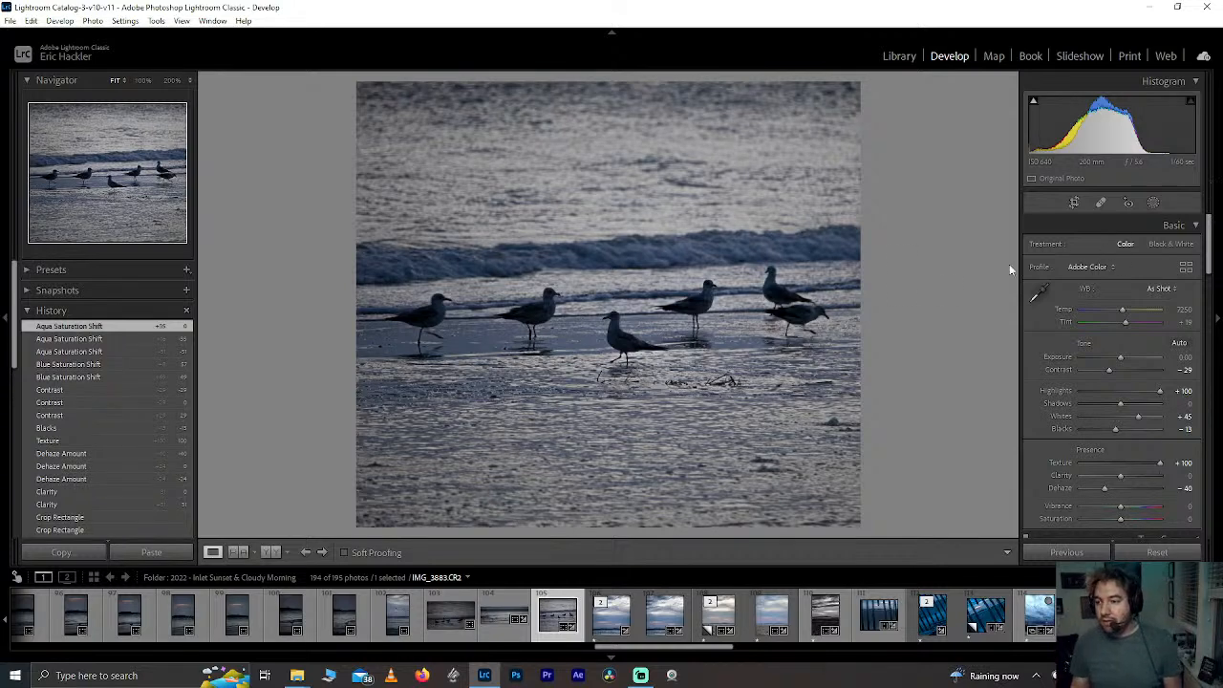
key(r)
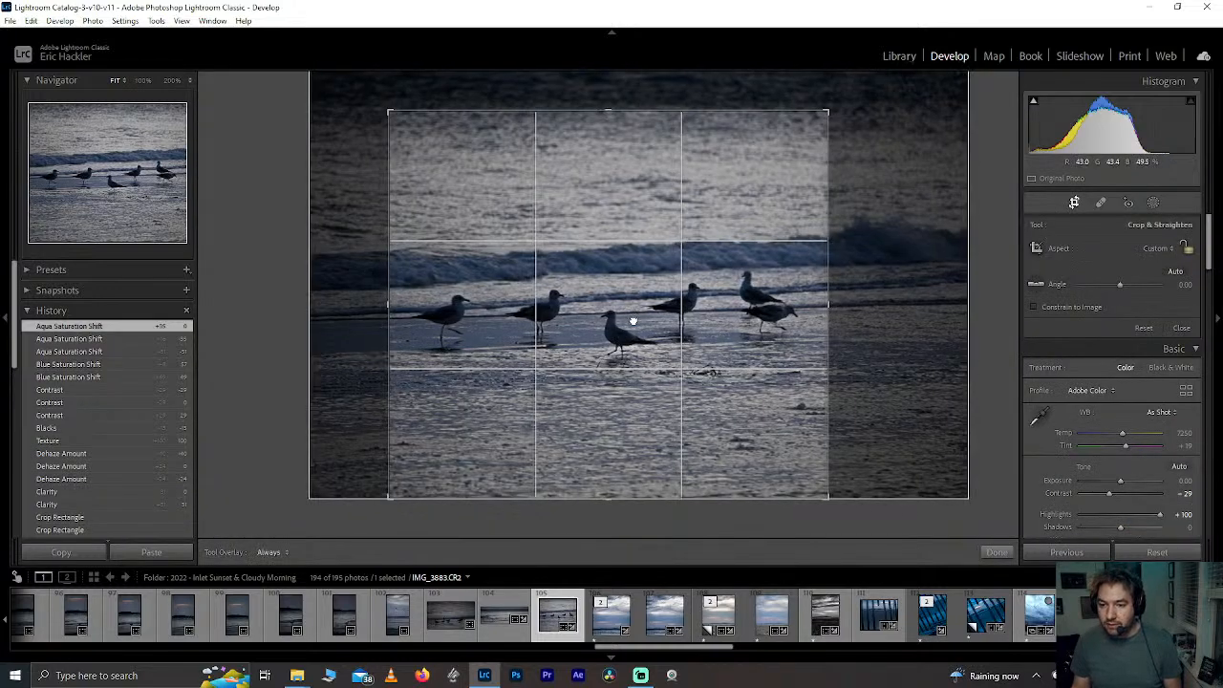
click(997, 553)
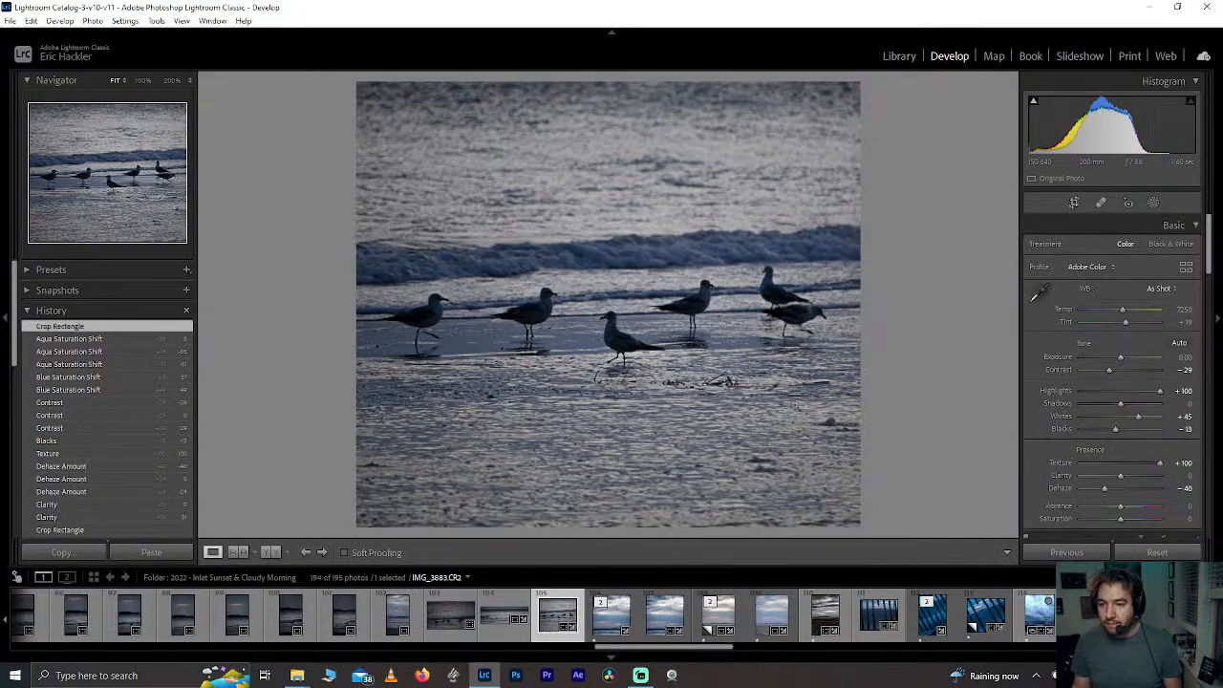
Step: Add a linear gradient mask over the foreground water, fading upward and ending at the gulls' feet
click(1154, 205)
click(1080, 298)
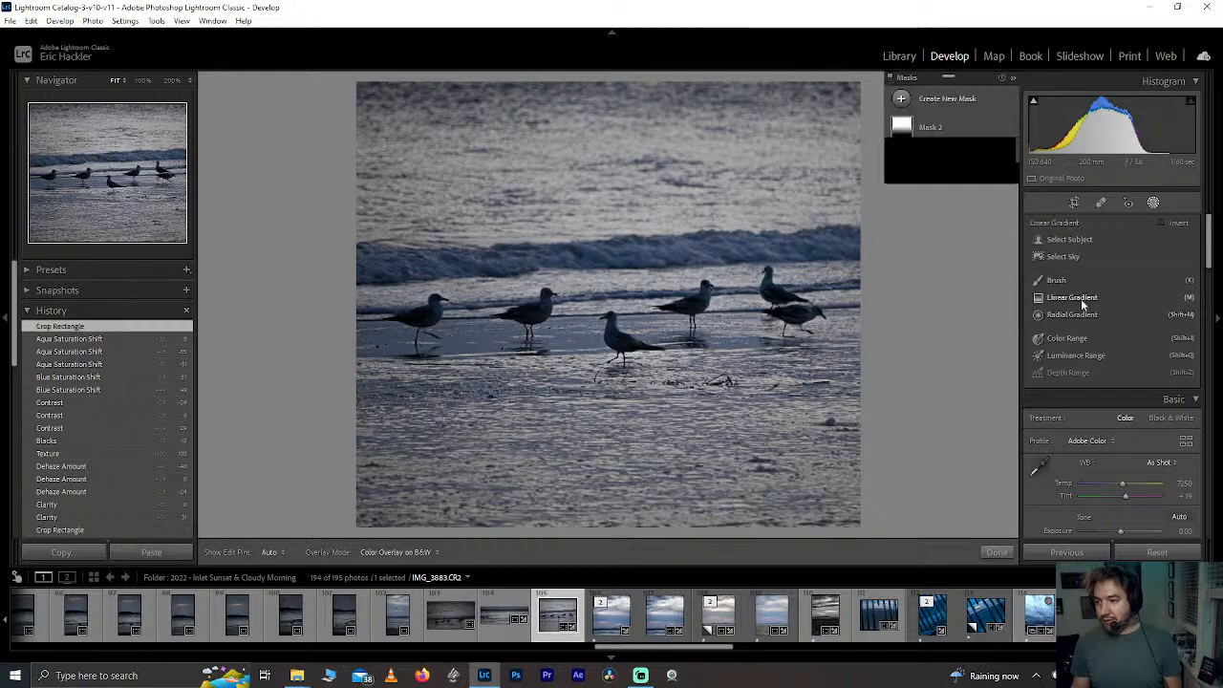
drag(511, 390, 628, 386)
drag(786, 374, 786, 374)
drag(650, 402, 625, 393)
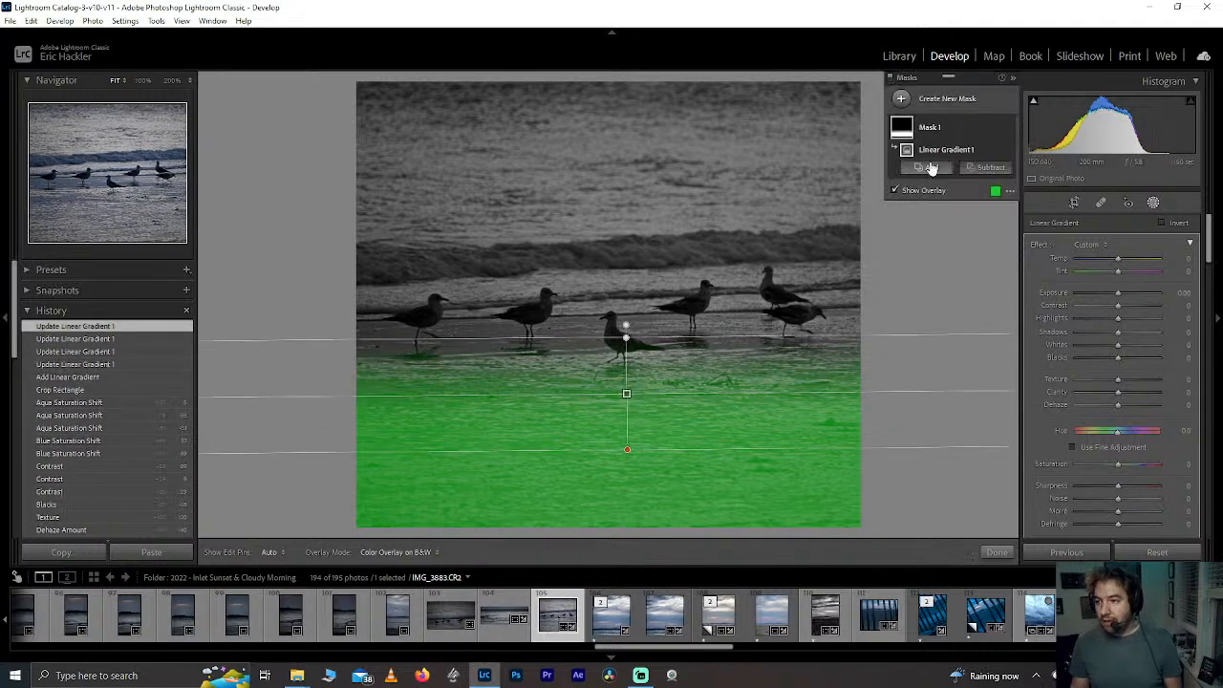
Step: Duplicate the linear gradient, flip it over the upper water and waves, and tilt it slightly, leaving the gulls' band unmasked
click(996, 151)
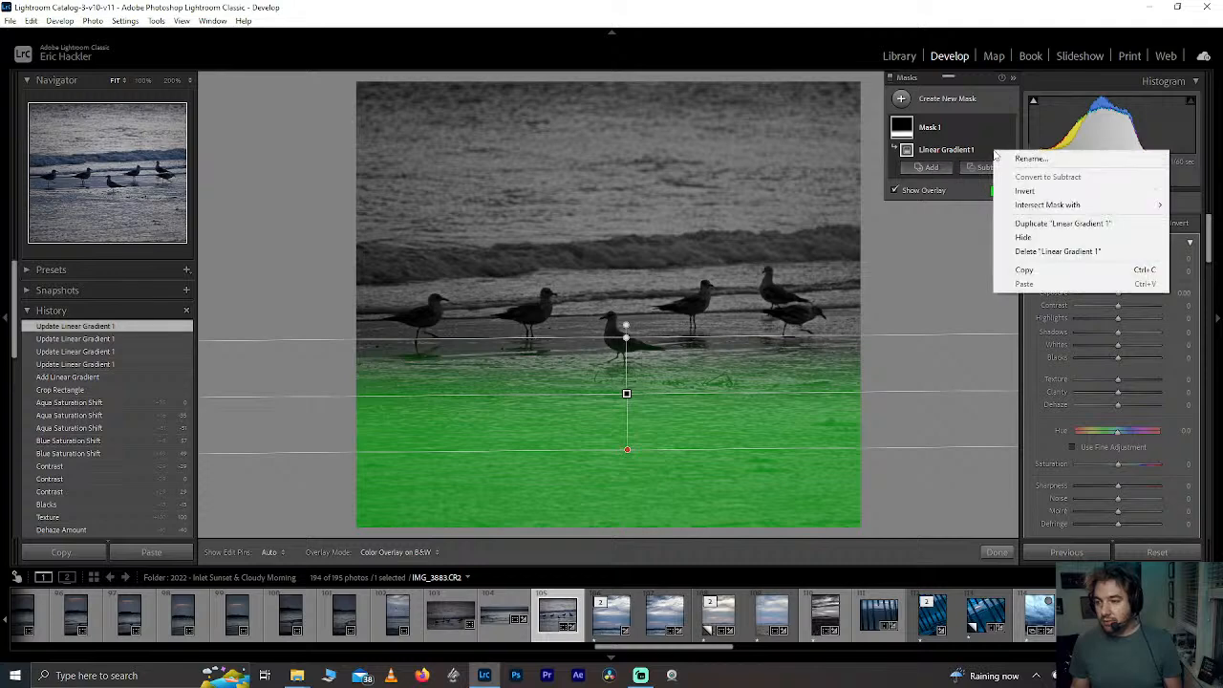
click(1049, 225)
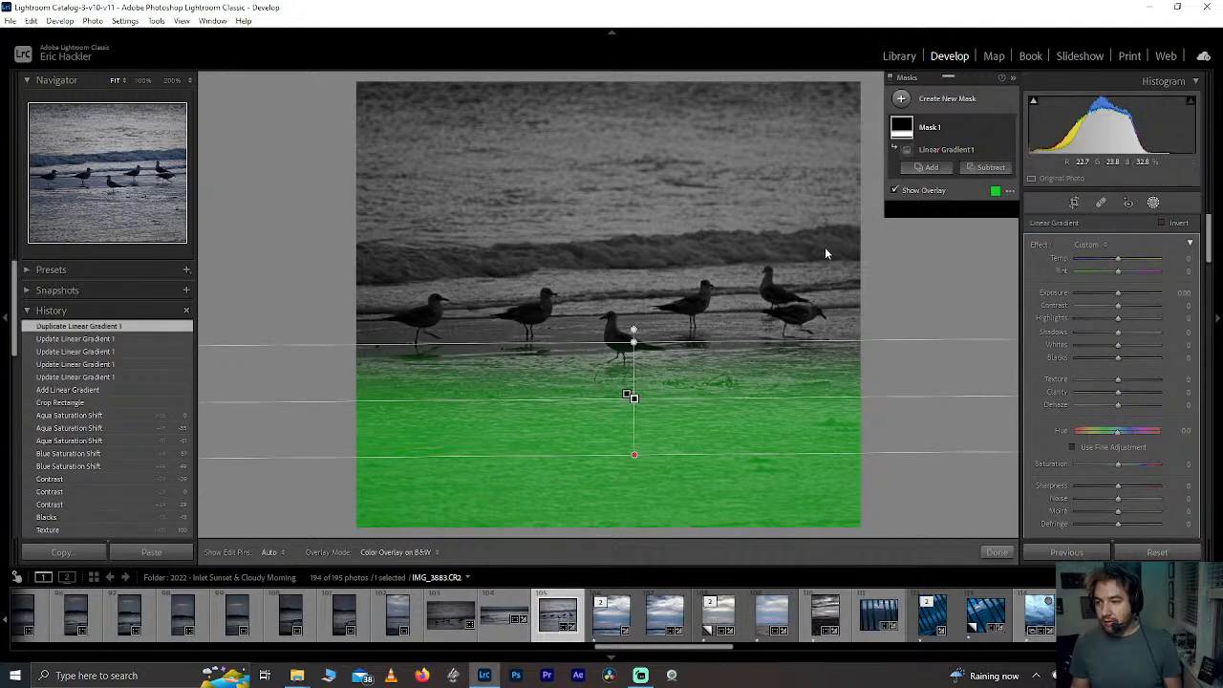
drag(628, 399, 628, 265)
drag(723, 264, 523, 265)
drag(627, 264, 626, 249)
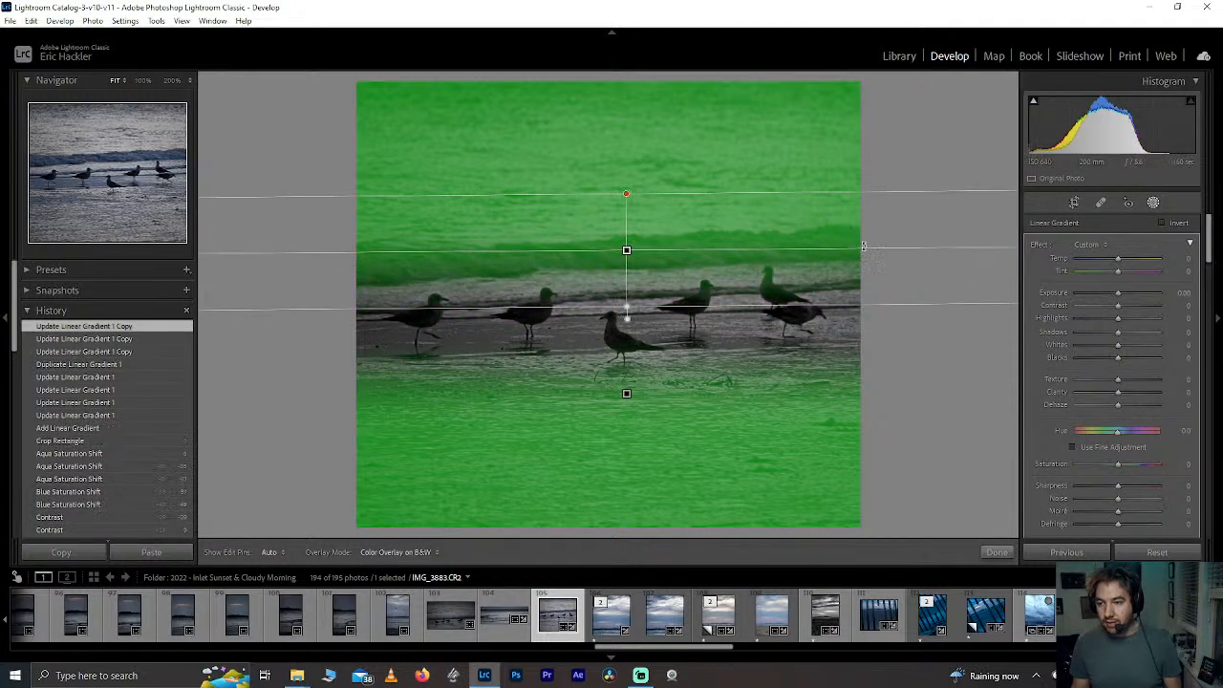
drag(862, 243, 863, 246)
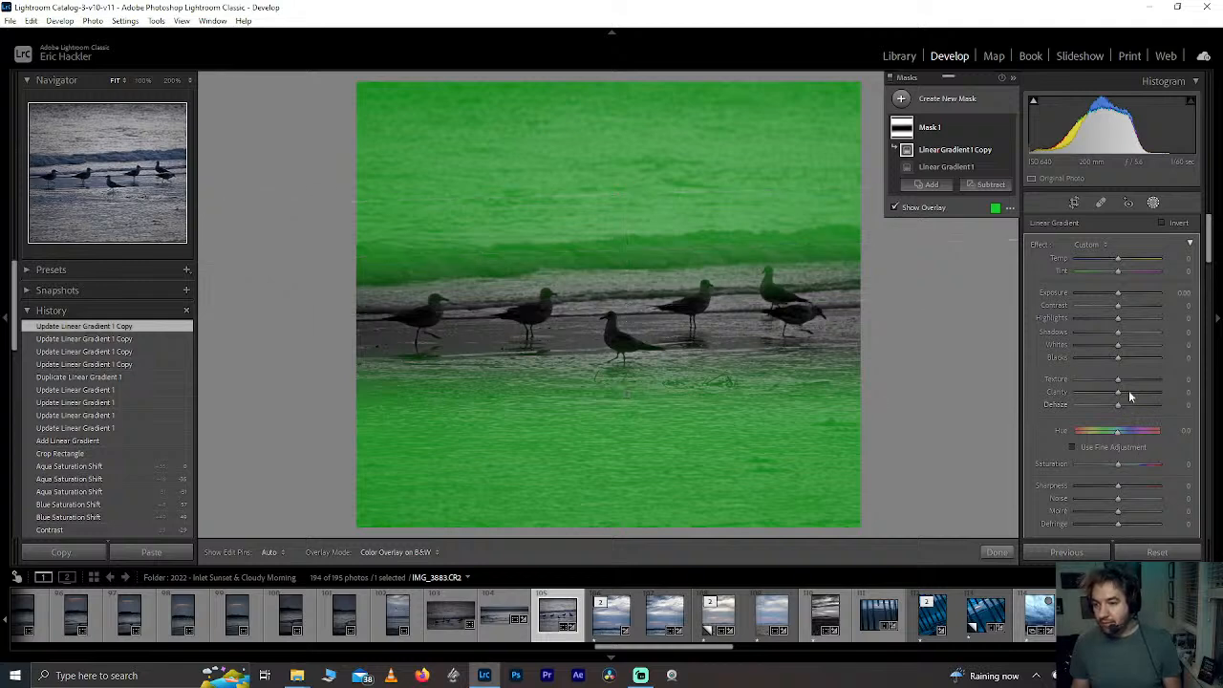
Step: Set the gradient mask's Clarity to 100 and its Contrast to -77
drag(1127, 398, 1177, 400)
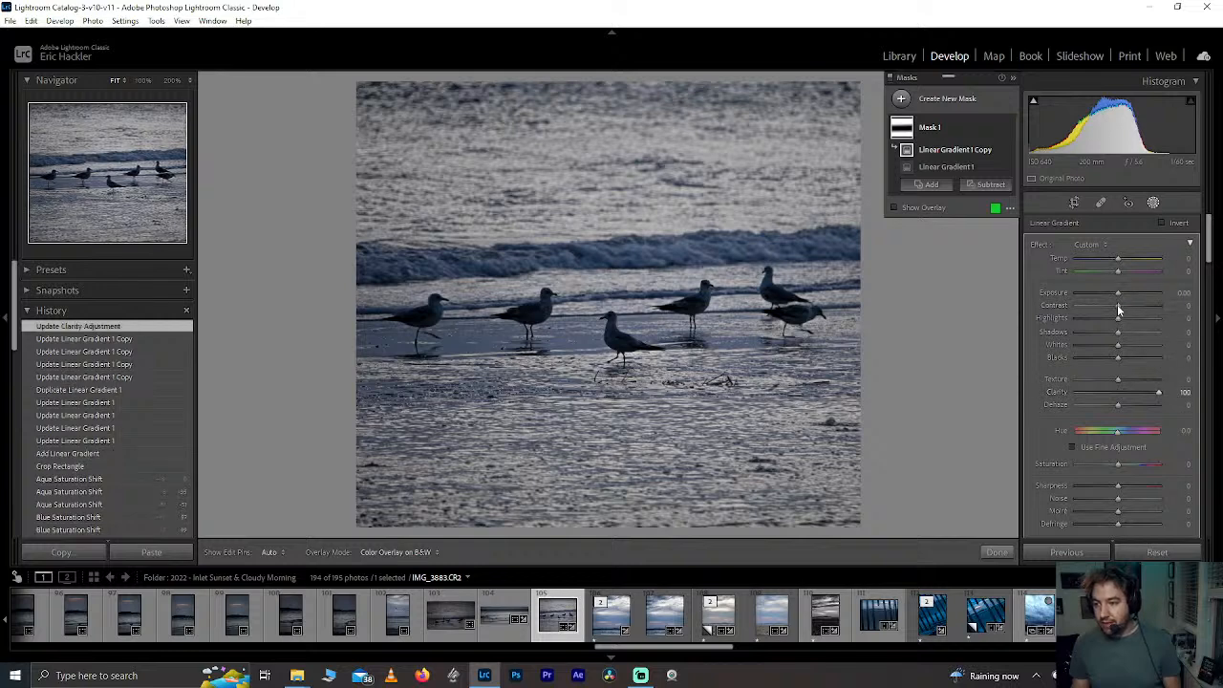
mouse_move(1119, 309)
mouse_down()
mouse_move(1137, 314)
mouse_move(1121, 316)
mouse_up()
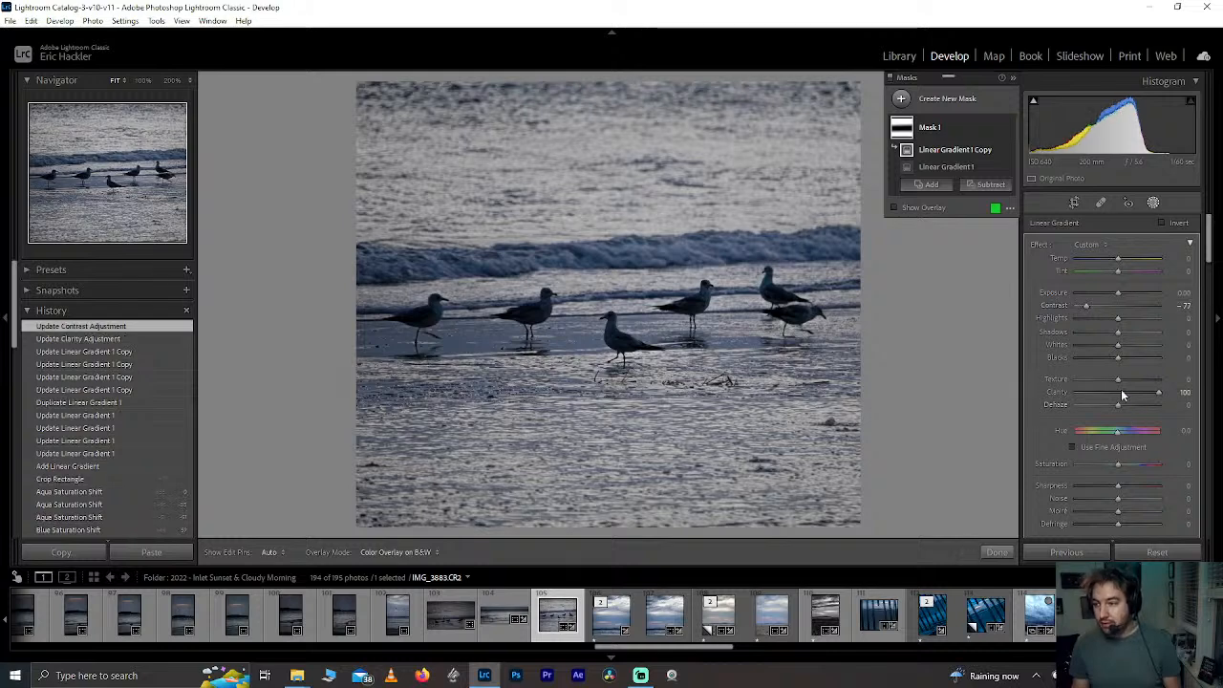
Step: Try Blacks, Shadows and Texture adjustments on the gradient mask, resetting each to 0
drag(1115, 359, 1098, 333)
double_click(1116, 359)
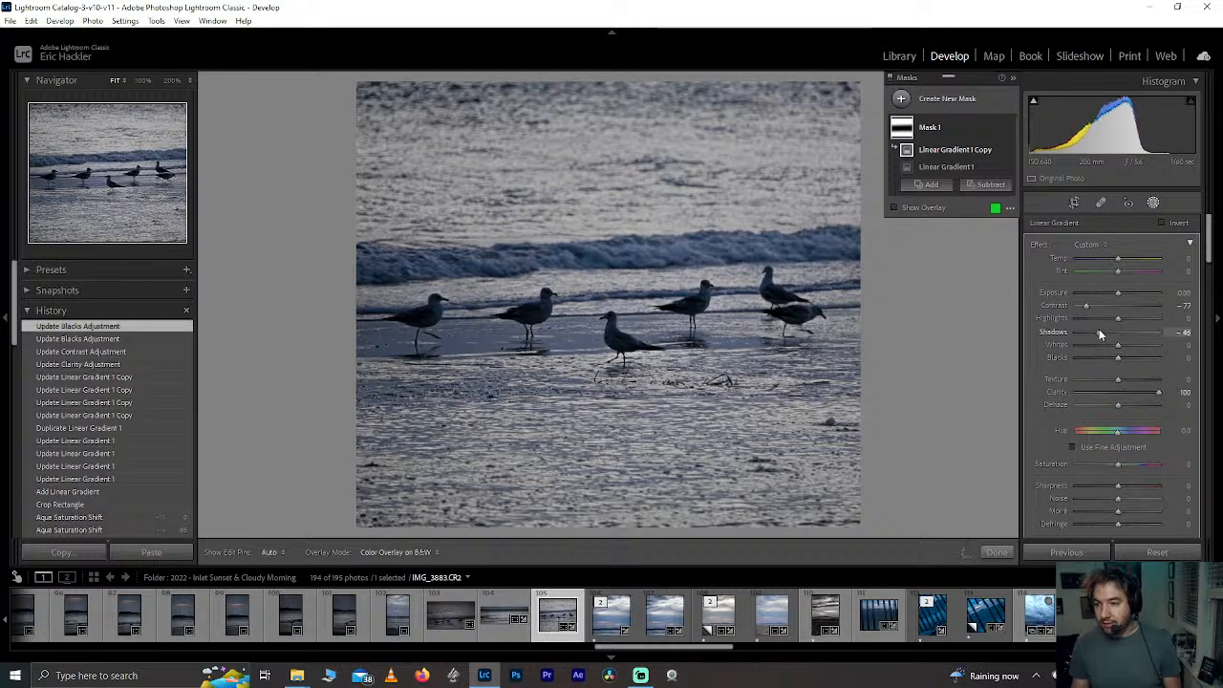
double_click(1099, 333)
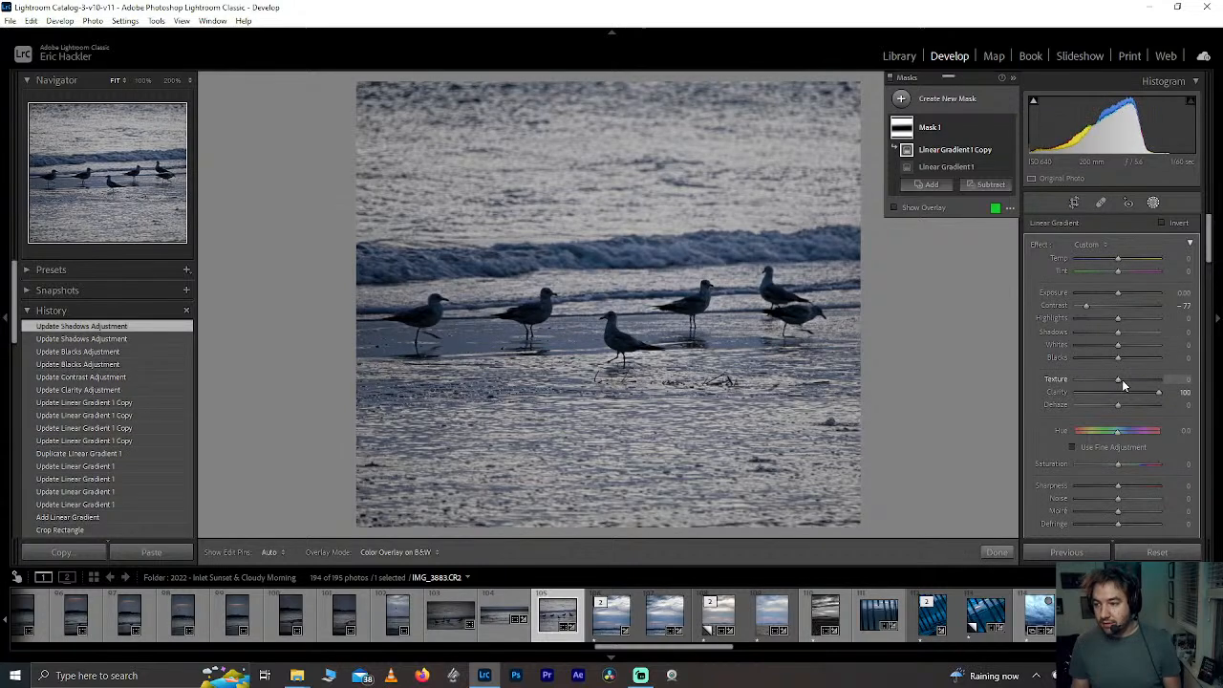
drag(1153, 387, 1120, 394)
double_click(1113, 382)
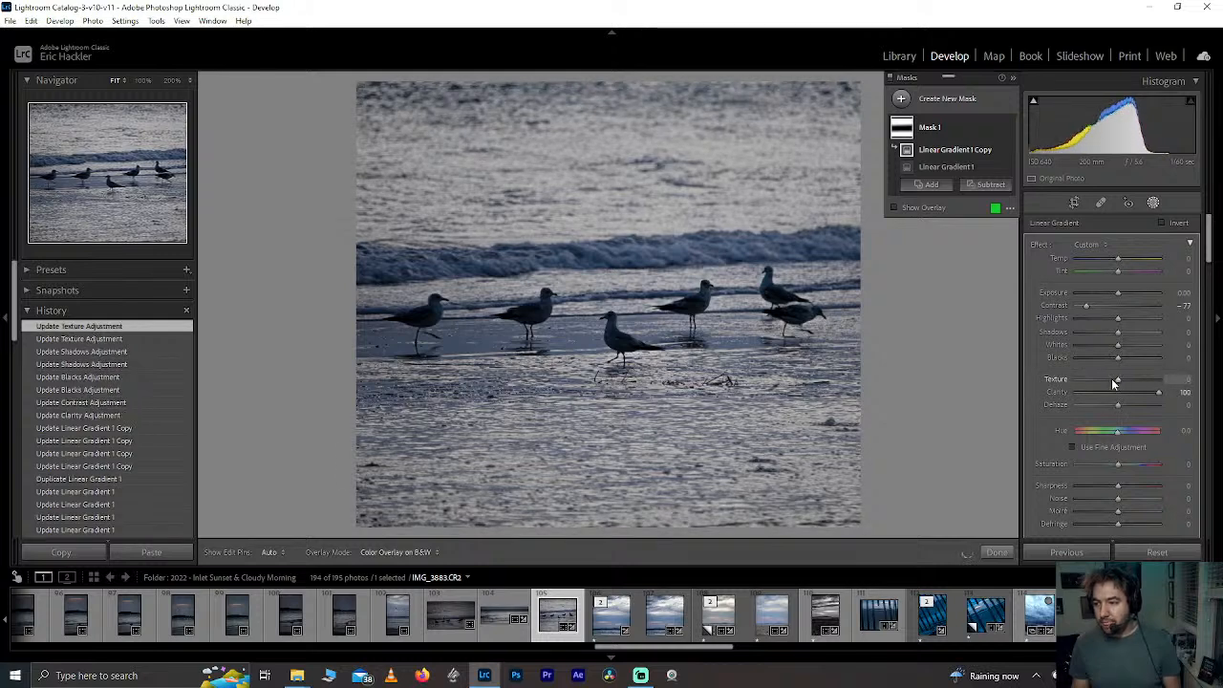
Step: Set the gradient mask's Highlights to 75 and Blacks to -27, and finish the mask edit
mouse_move(1138, 317)
mouse_down()
mouse_move(1167, 316)
mouse_move(1144, 316)
mouse_up()
mouse_move(1107, 355)
mouse_down()
mouse_move(1119, 354)
mouse_move(1107, 356)
mouse_up()
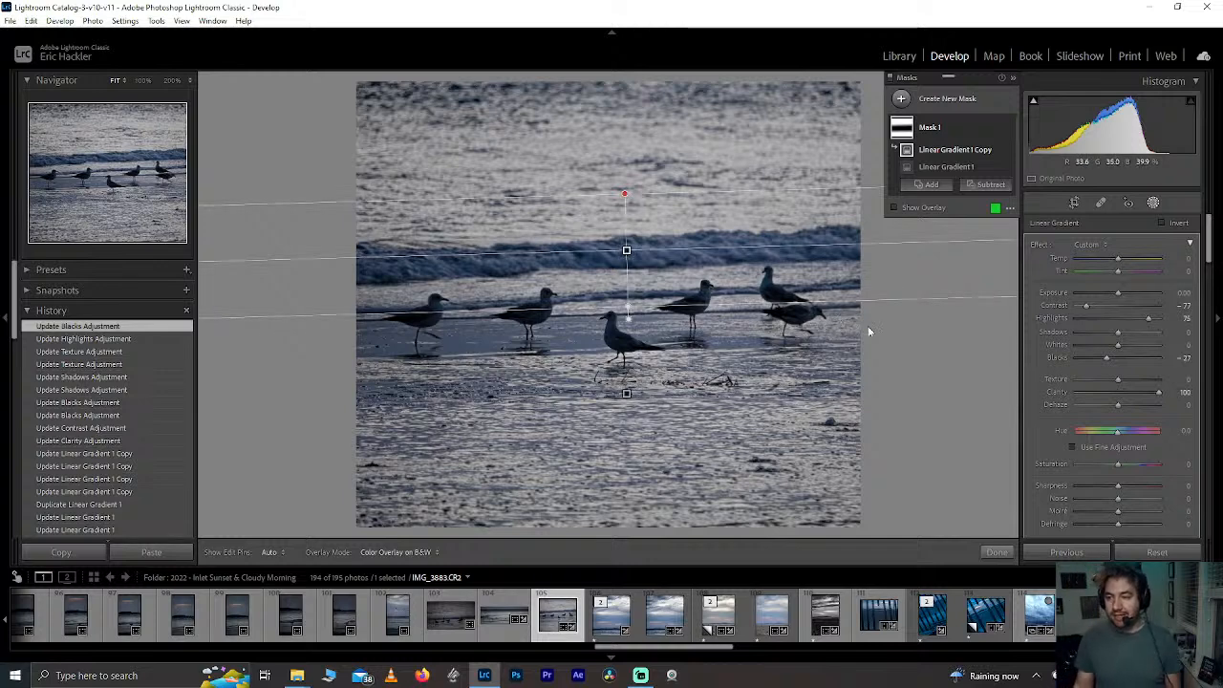
click(989, 553)
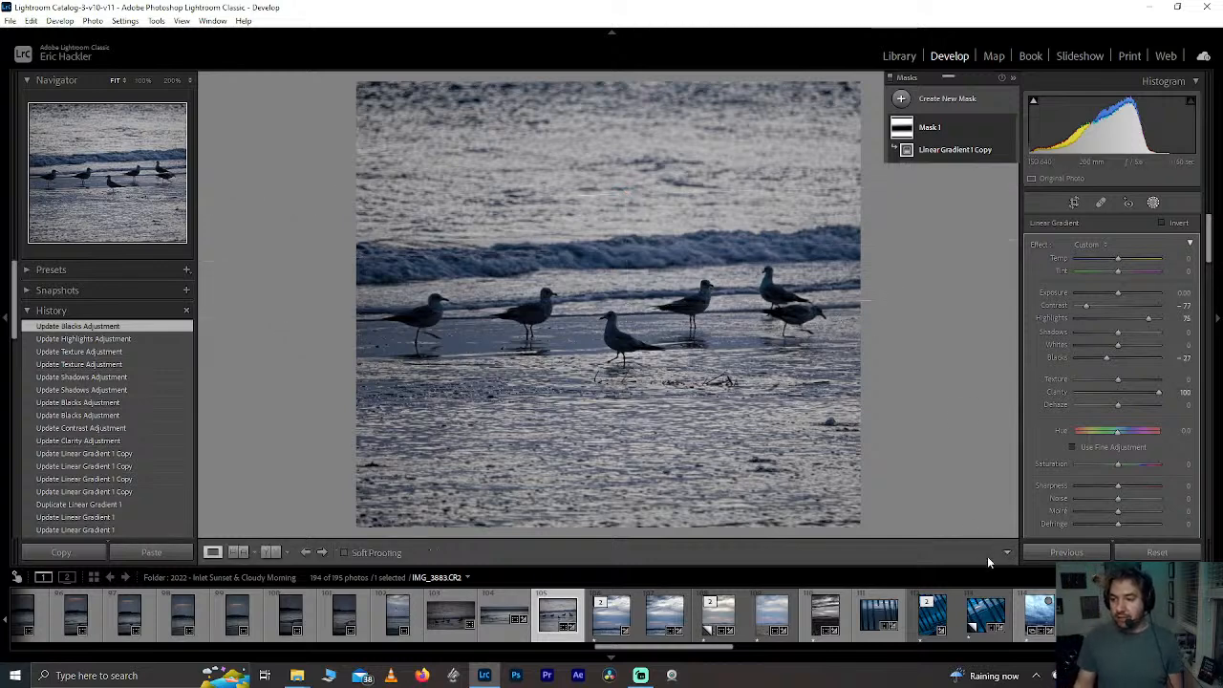
Step: Create a luminance range mask sampled from a dark gull and narrow its upper range to 1/21
click(1153, 202)
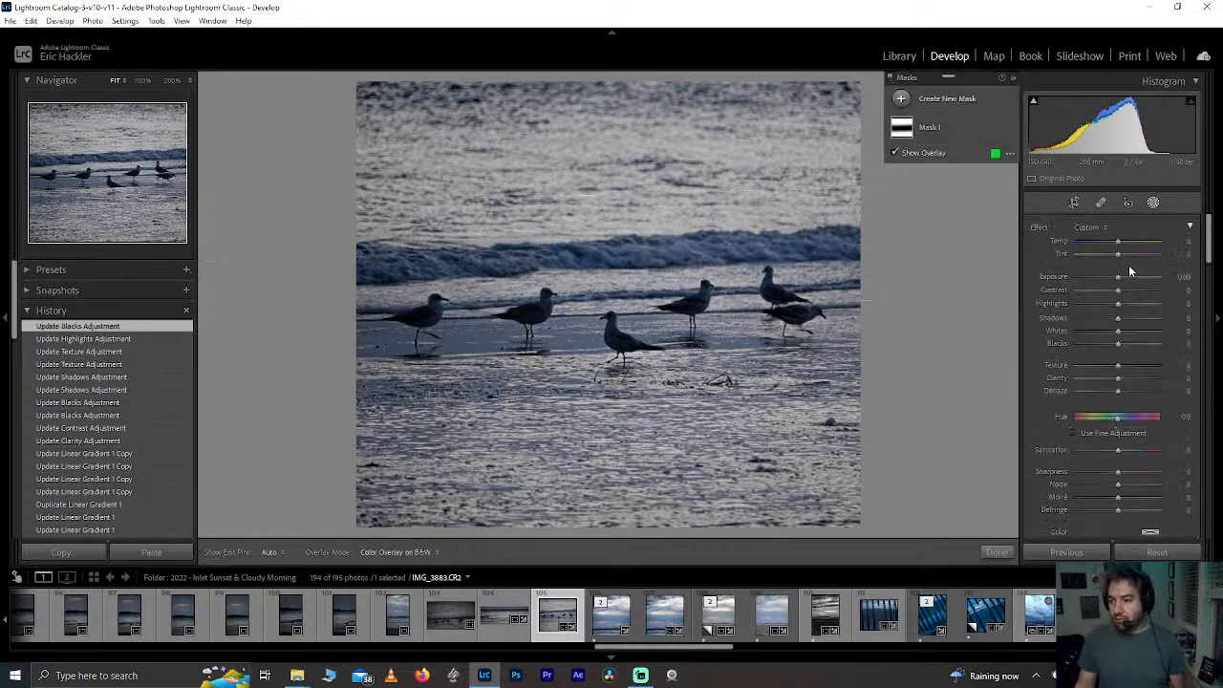
click(949, 105)
click(982, 239)
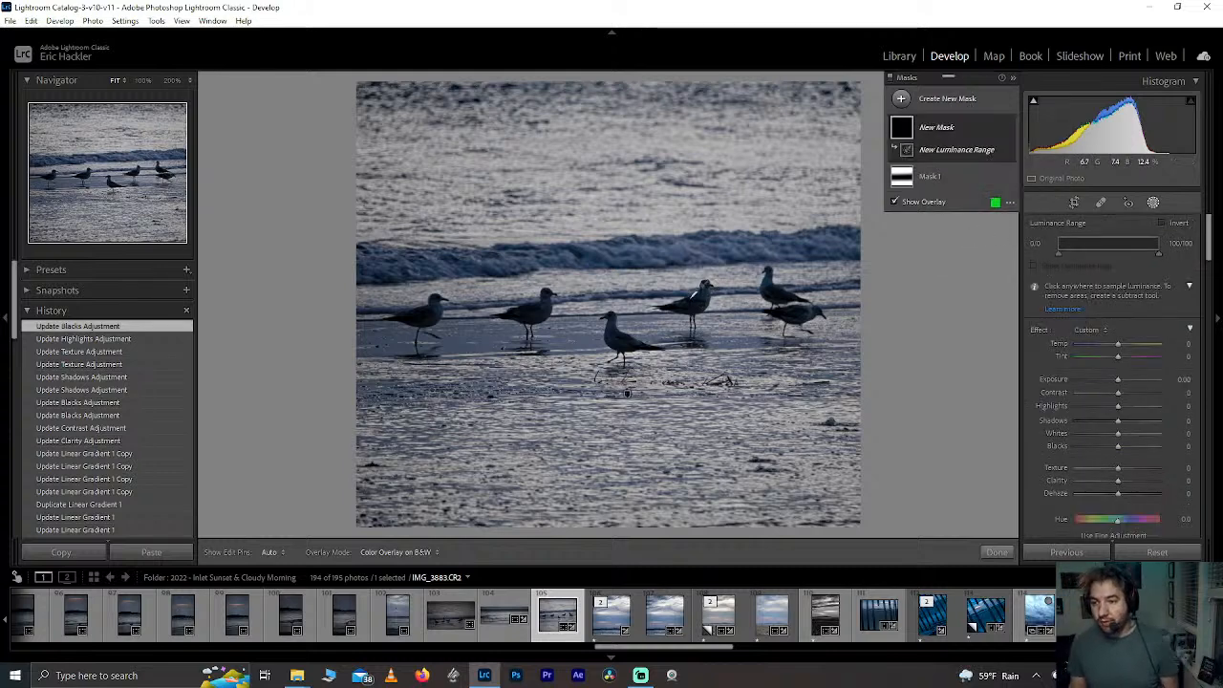
click(689, 306)
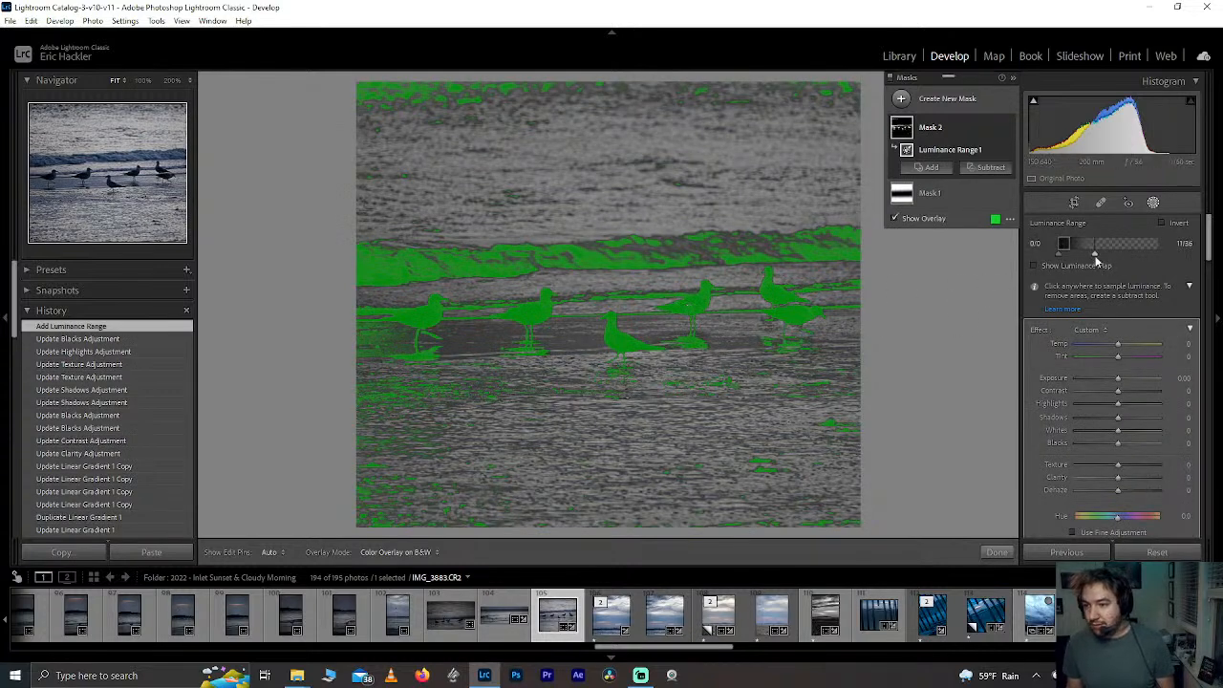
drag(1095, 258, 1059, 248)
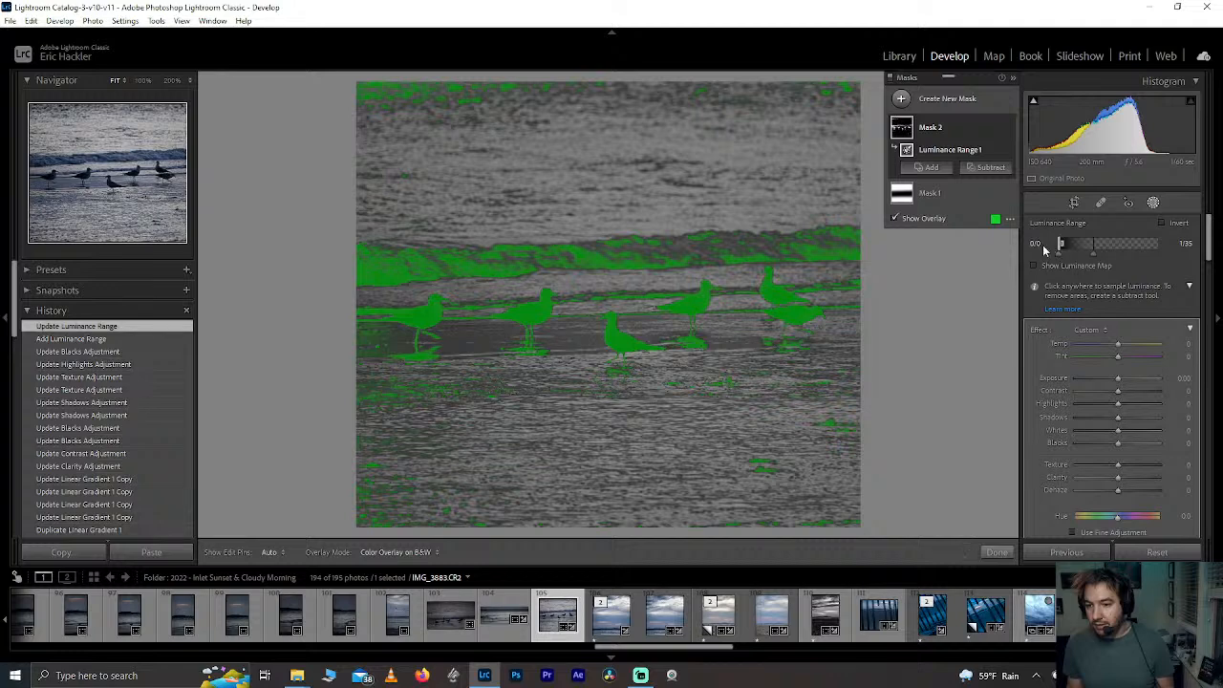
drag(1093, 256, 1079, 256)
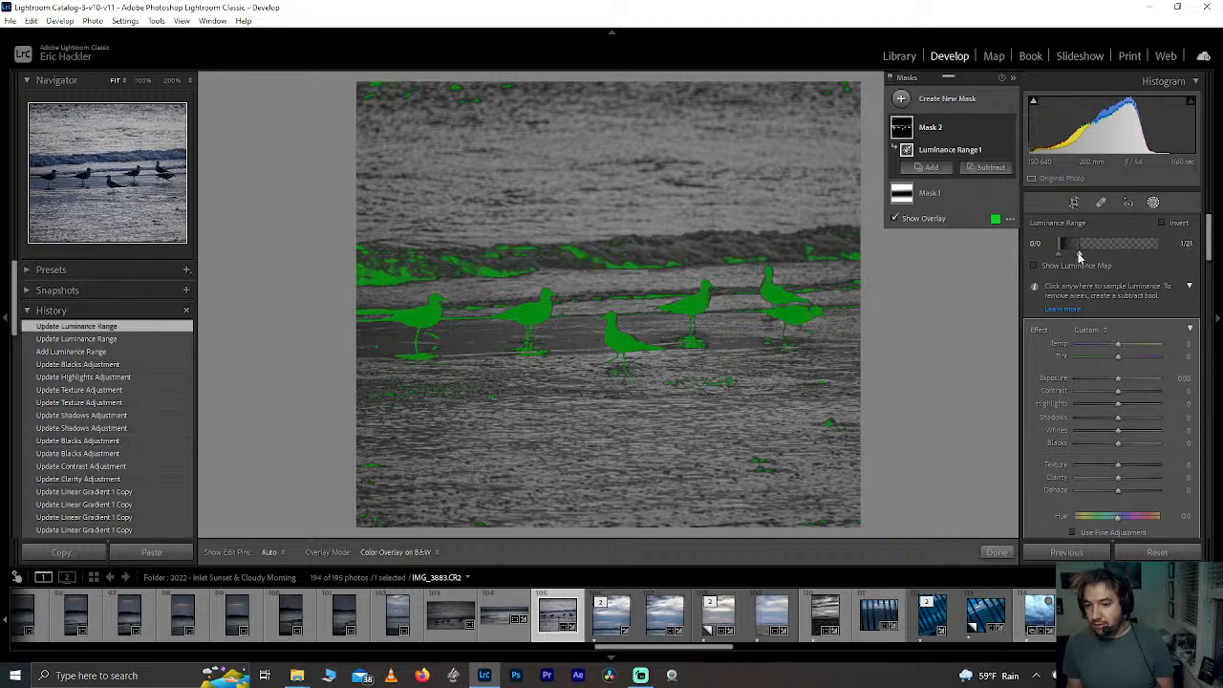
Step: Subtract a brush from the luminance mask, painting away the selected areas in the upper water and foreground
click(992, 168)
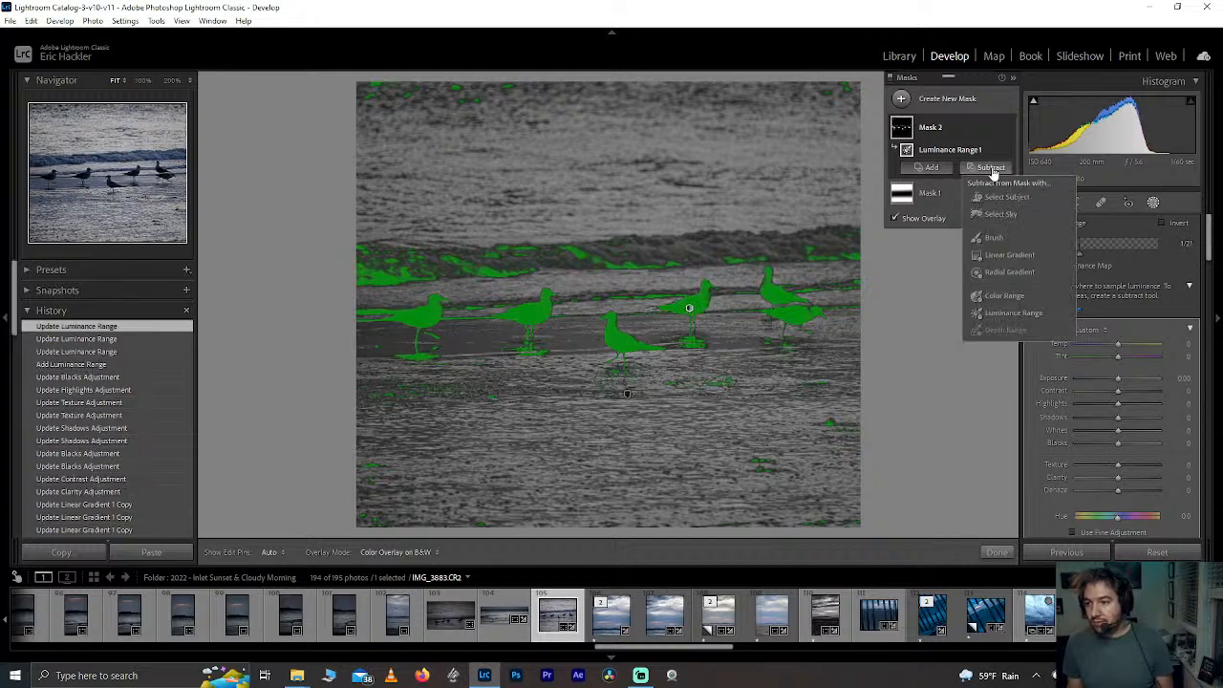
click(993, 237)
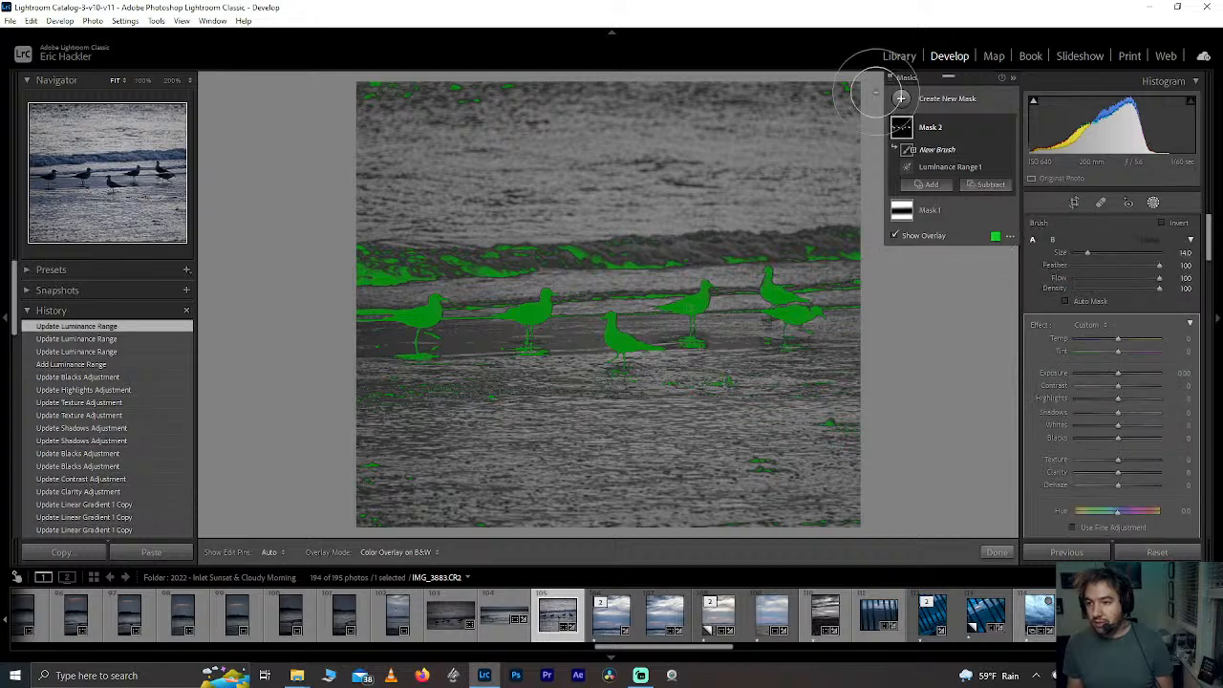
key(h)
mouse_move(772, 89)
mouse_down()
mouse_move(506, 115)
mouse_move(379, 81)
mouse_move(493, 88)
mouse_move(357, 100)
mouse_move(364, 153)
mouse_move(447, 172)
mouse_move(442, 212)
mouse_move(316, 210)
mouse_up()
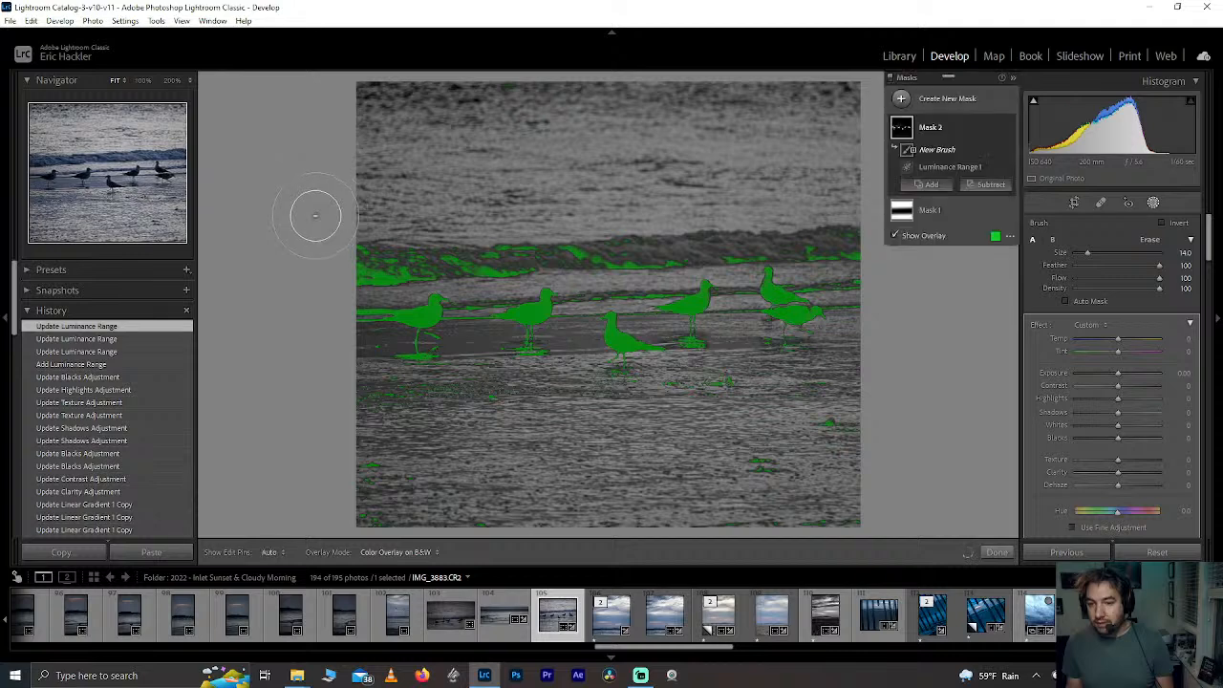
mouse_move(380, 479)
mouse_down()
mouse_move(342, 506)
mouse_move(508, 511)
mouse_move(818, 464)
mouse_move(894, 478)
mouse_move(846, 438)
mouse_move(734, 505)
mouse_move(764, 532)
mouse_move(864, 530)
mouse_move(375, 388)
mouse_move(496, 399)
mouse_move(379, 407)
mouse_move(681, 409)
mouse_move(740, 392)
mouse_move(677, 388)
mouse_move(742, 382)
mouse_move(830, 398)
mouse_move(792, 389)
mouse_move(848, 398)
mouse_move(854, 472)
mouse_up()
Step: Reduce the subtracting brush's size to 11 and paint the breaking wave out of the luminance mask
scroll(364, 412, down, 3)
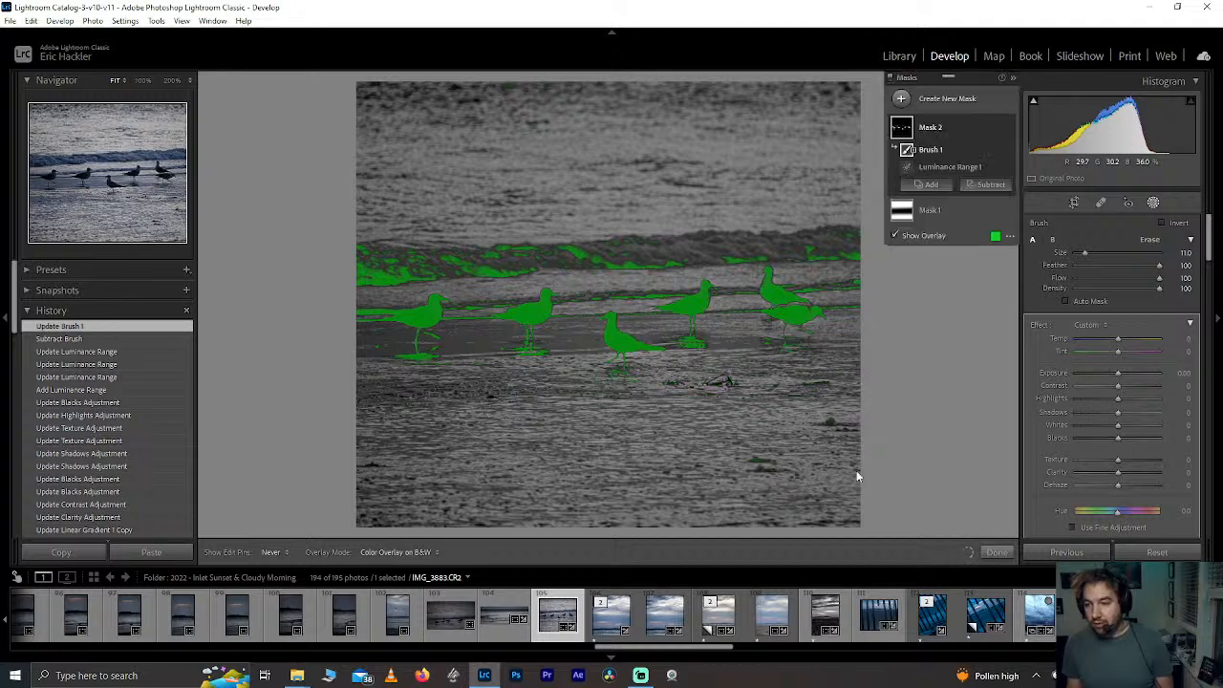
key(h)
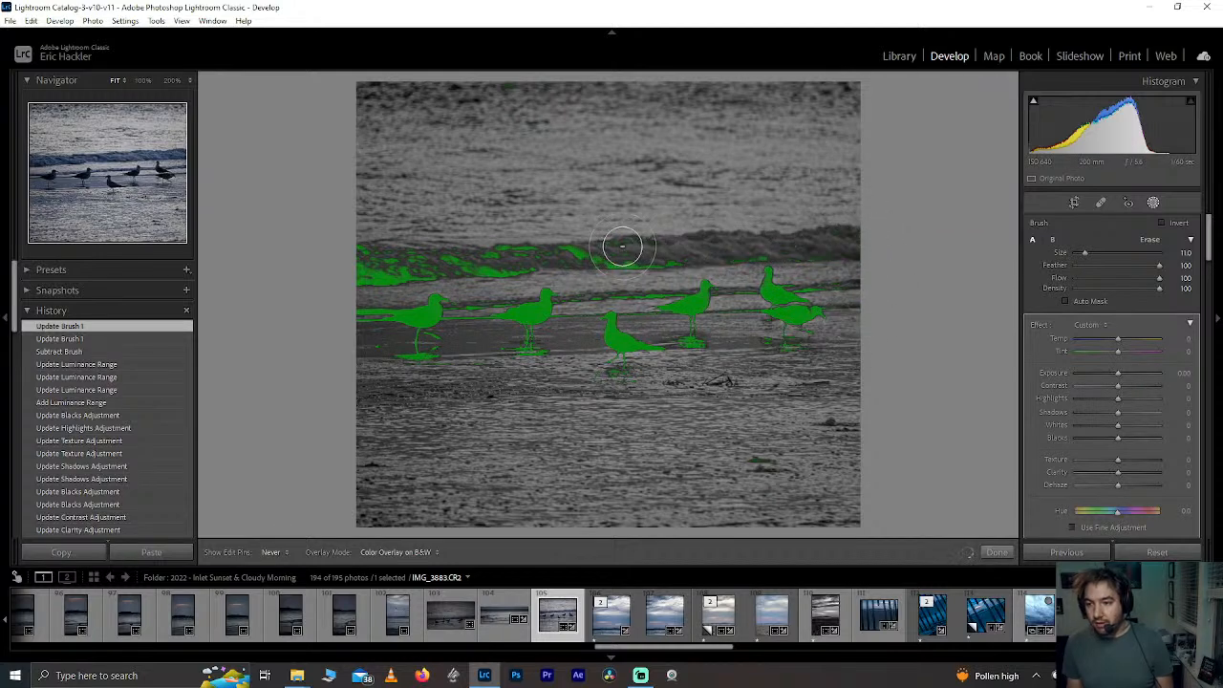
mouse_move(622, 247)
mouse_down()
mouse_move(674, 253)
mouse_move(578, 254)
mouse_move(559, 237)
mouse_move(497, 252)
mouse_move(523, 264)
mouse_move(444, 246)
mouse_move(349, 252)
mouse_move(371, 264)
mouse_move(352, 279)
mouse_move(483, 257)
mouse_move(400, 259)
mouse_move(378, 269)
mouse_move(603, 246)
mouse_move(747, 246)
mouse_move(799, 226)
mouse_move(820, 254)
mouse_up()
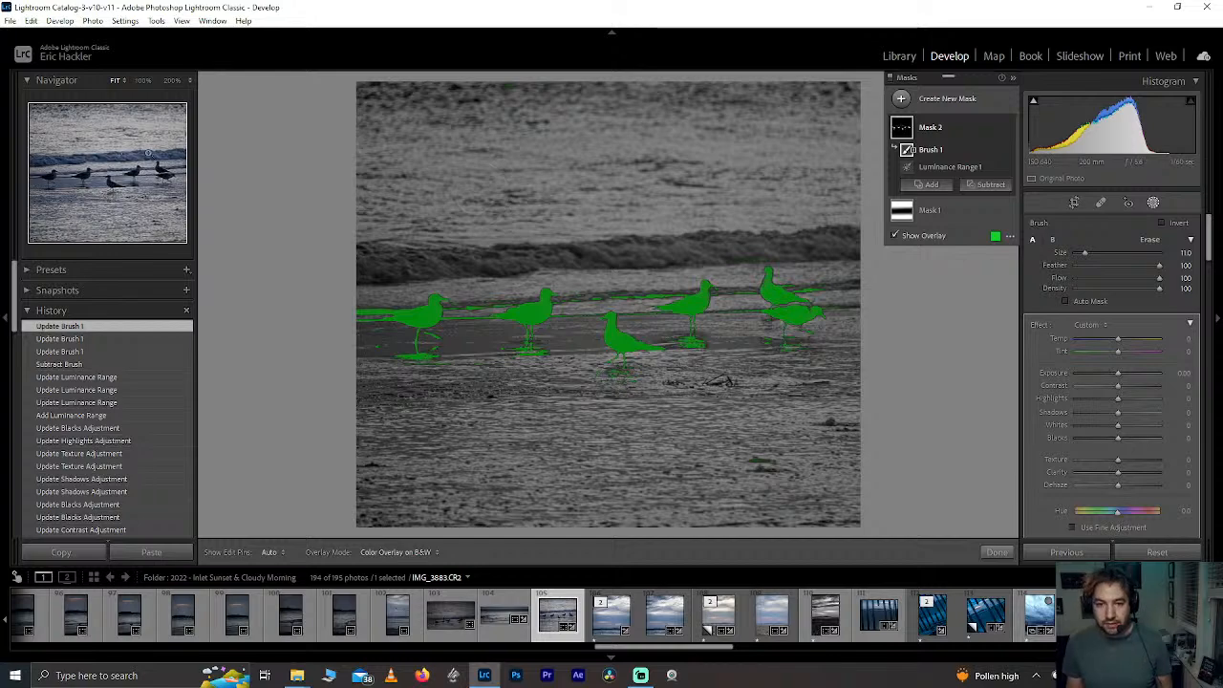
Step: Reduce the subtracting brush to size 8 and paint the waterlines and breaking wave around the two rightmost gulls out of the mask
click(190, 81)
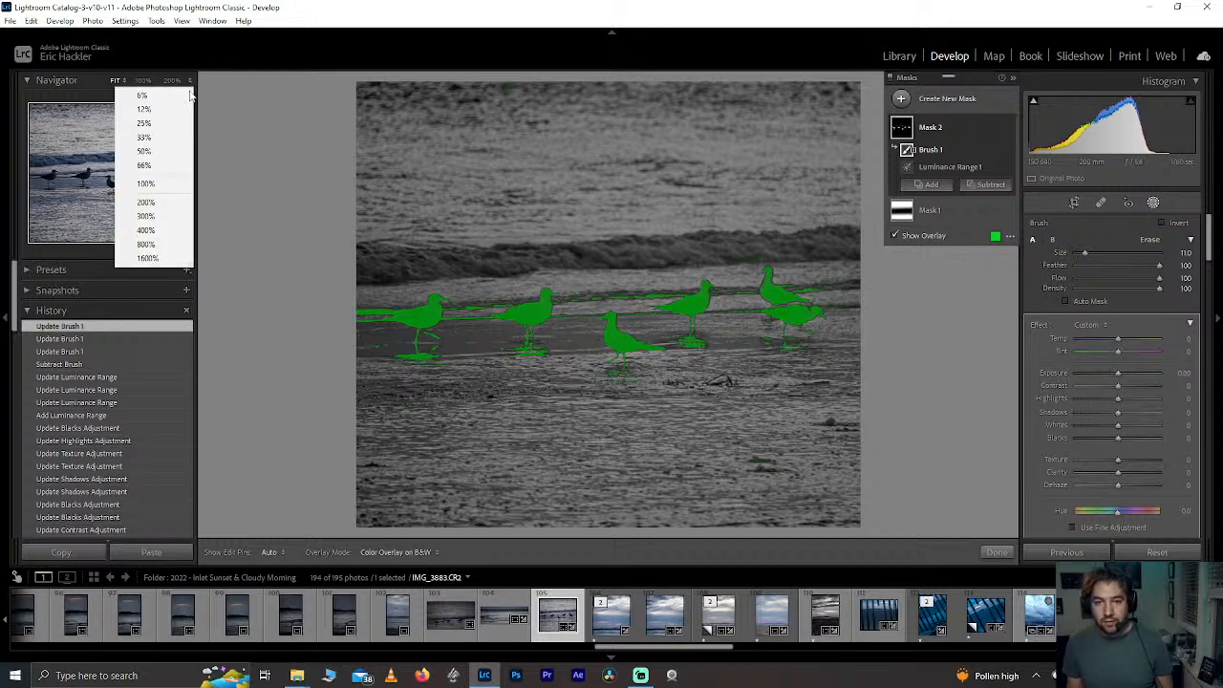
click(163, 153)
drag(123, 152, 177, 161)
scroll(409, 285, down, 1)
scroll(431, 266, down, 2)
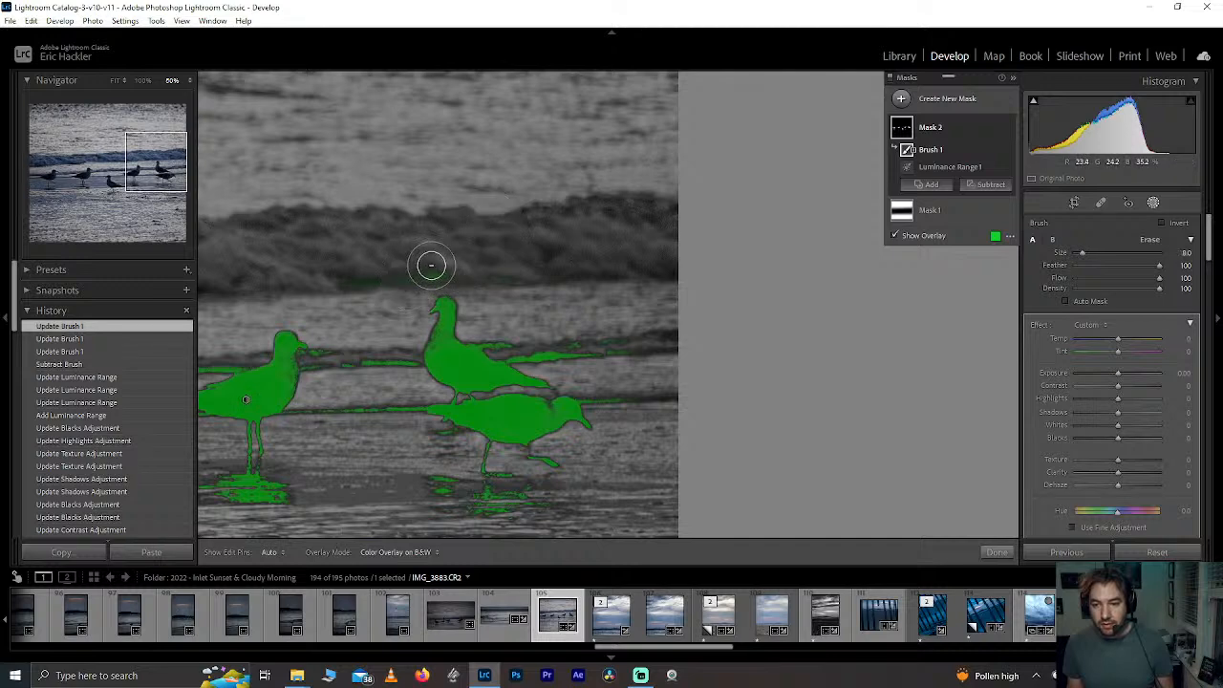
mouse_move(437, 273)
mouse_down()
mouse_move(320, 283)
mouse_move(526, 273)
mouse_up()
mouse_move(614, 335)
mouse_down()
mouse_move(617, 349)
mouse_move(576, 354)
mouse_move(484, 331)
mouse_move(551, 347)
mouse_move(500, 349)
mouse_up()
drag(593, 395, 621, 405)
drag(453, 499, 440, 501)
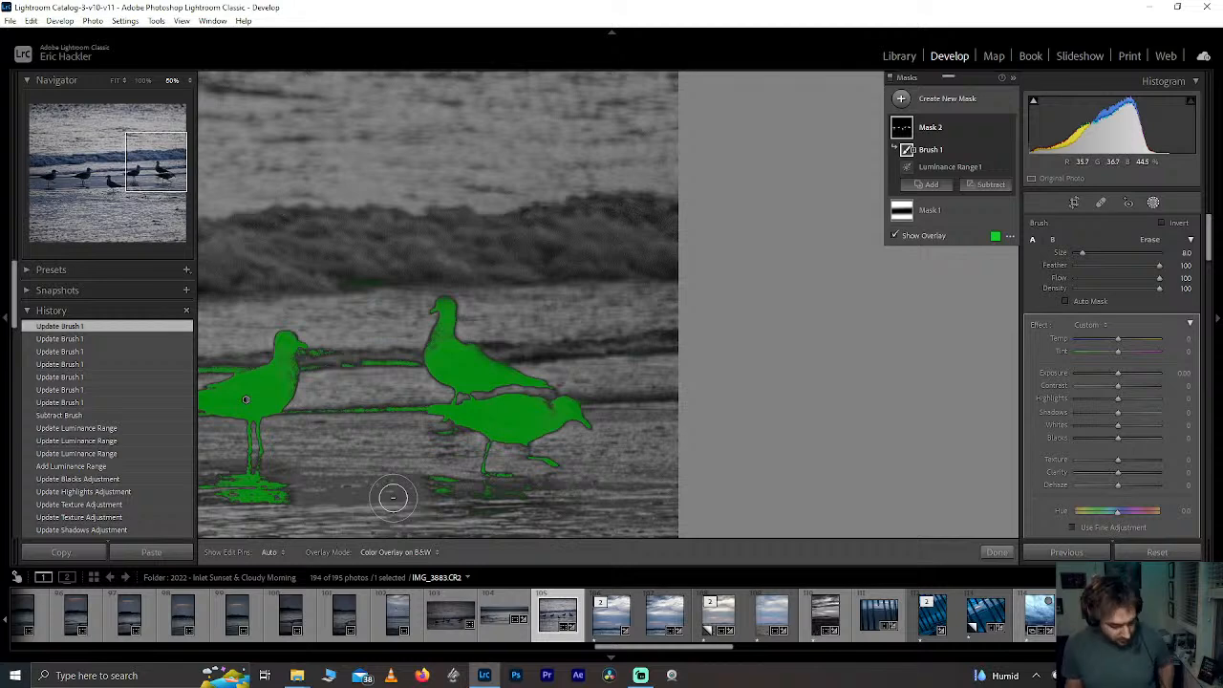
key(ctrl+z)
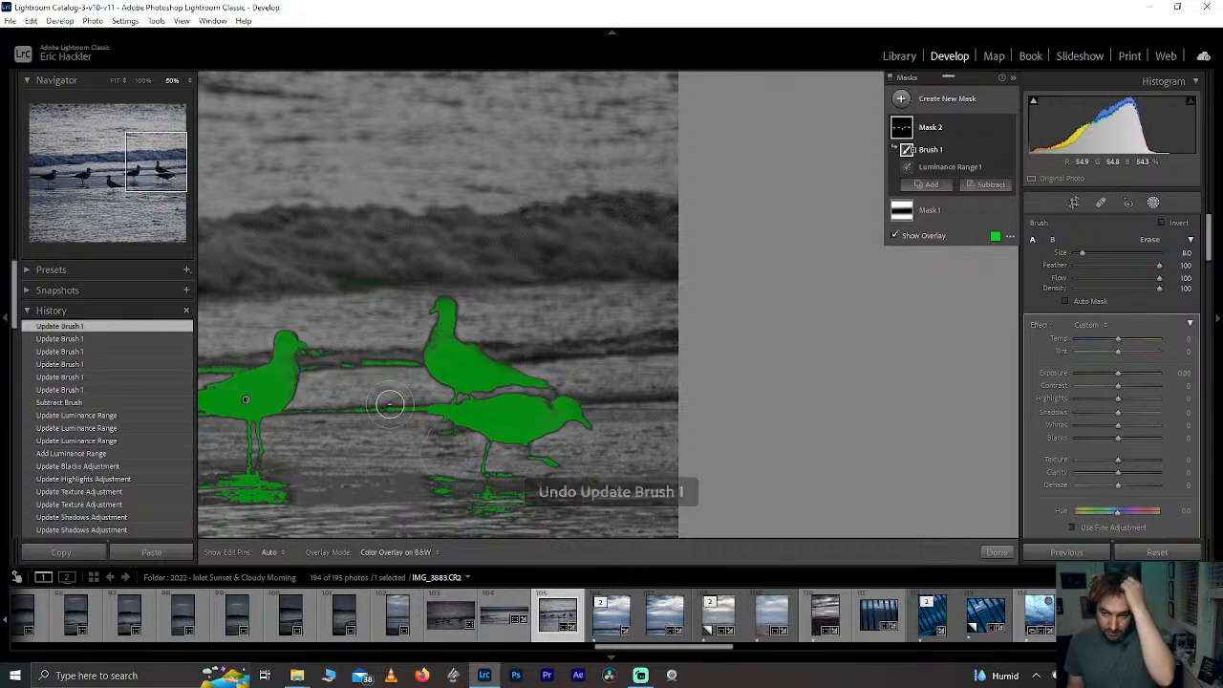
Step: Hide the edit pins and paint out both waterlines between the two rightmost gulls and their neighbour
key(h)
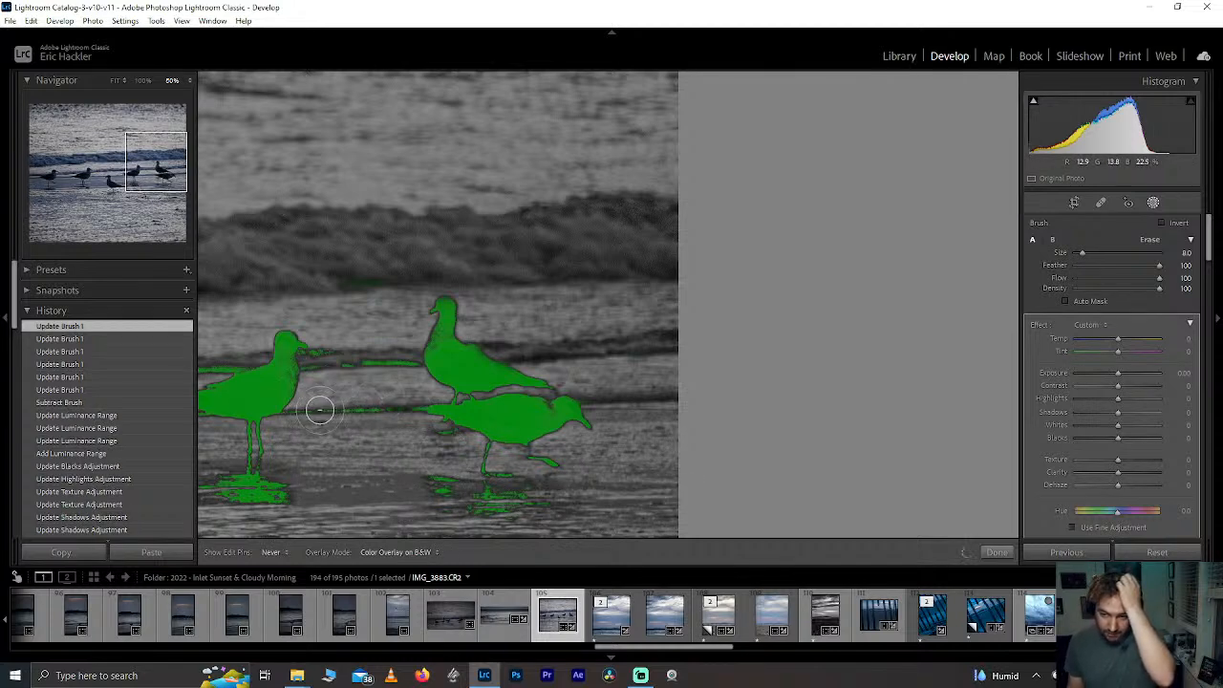
drag(320, 411, 397, 411)
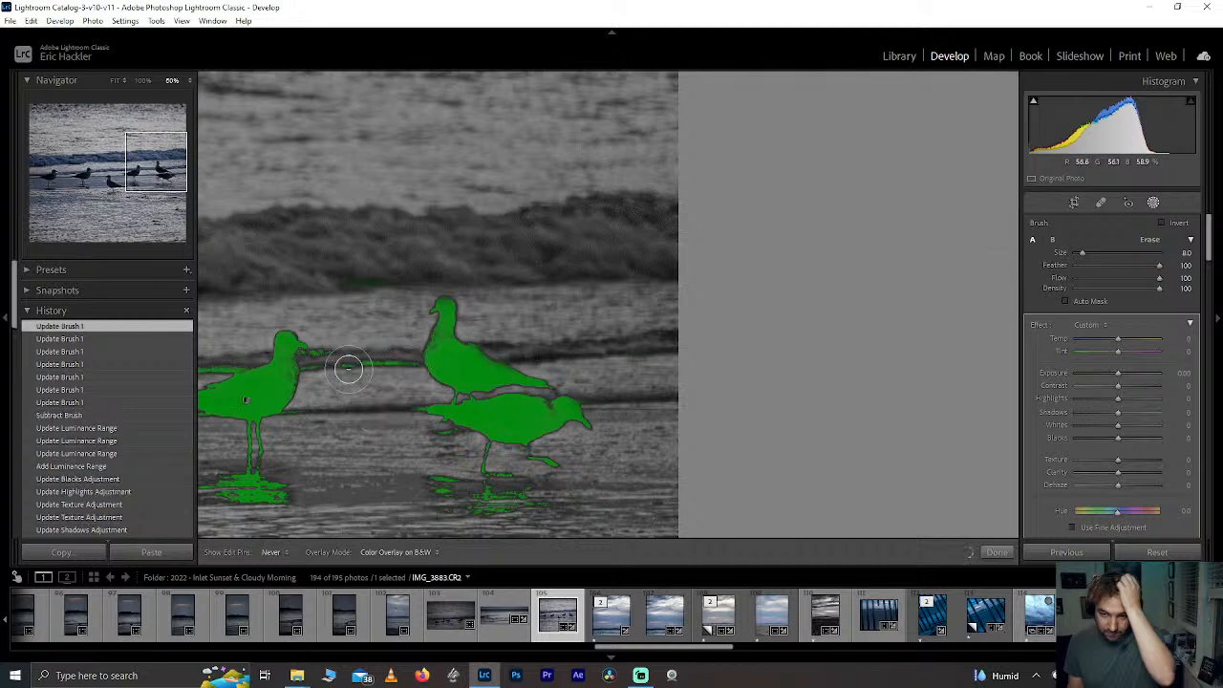
drag(335, 370, 379, 365)
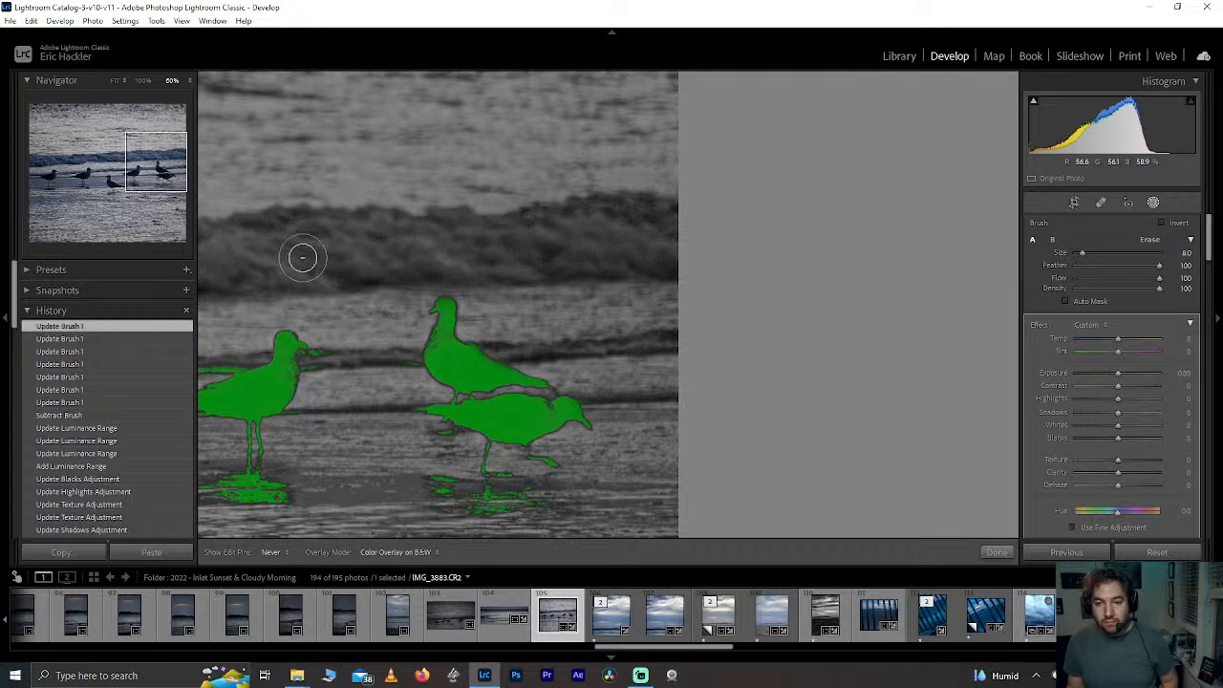
key(h)
Step: Paint the waterlines between the middle gulls out of the mask, reducing the subtracting brush to size 5 for the edges
drag(155, 164, 125, 173)
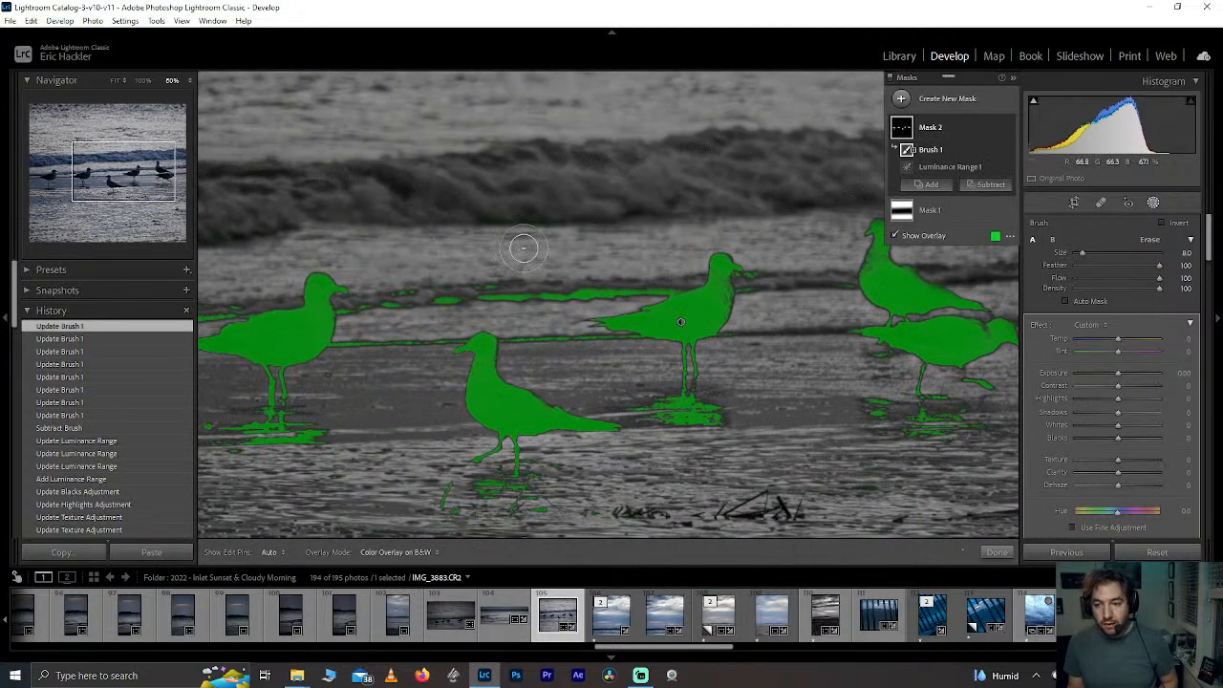
key(h)
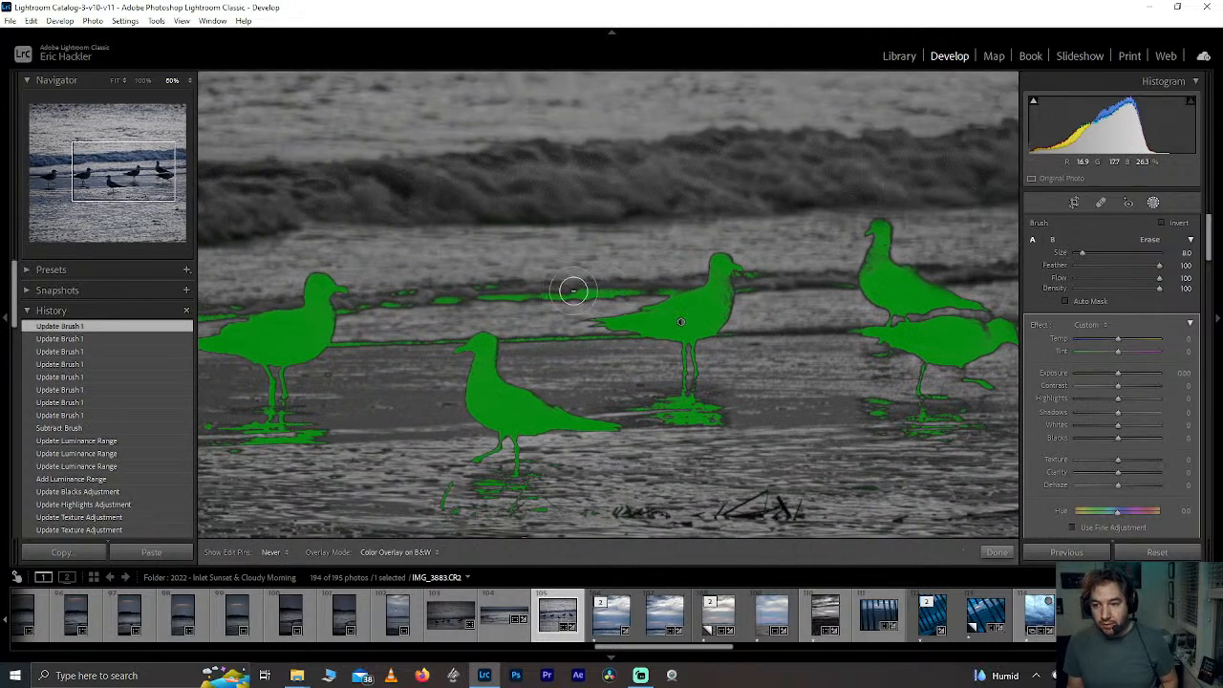
drag(427, 291, 506, 285)
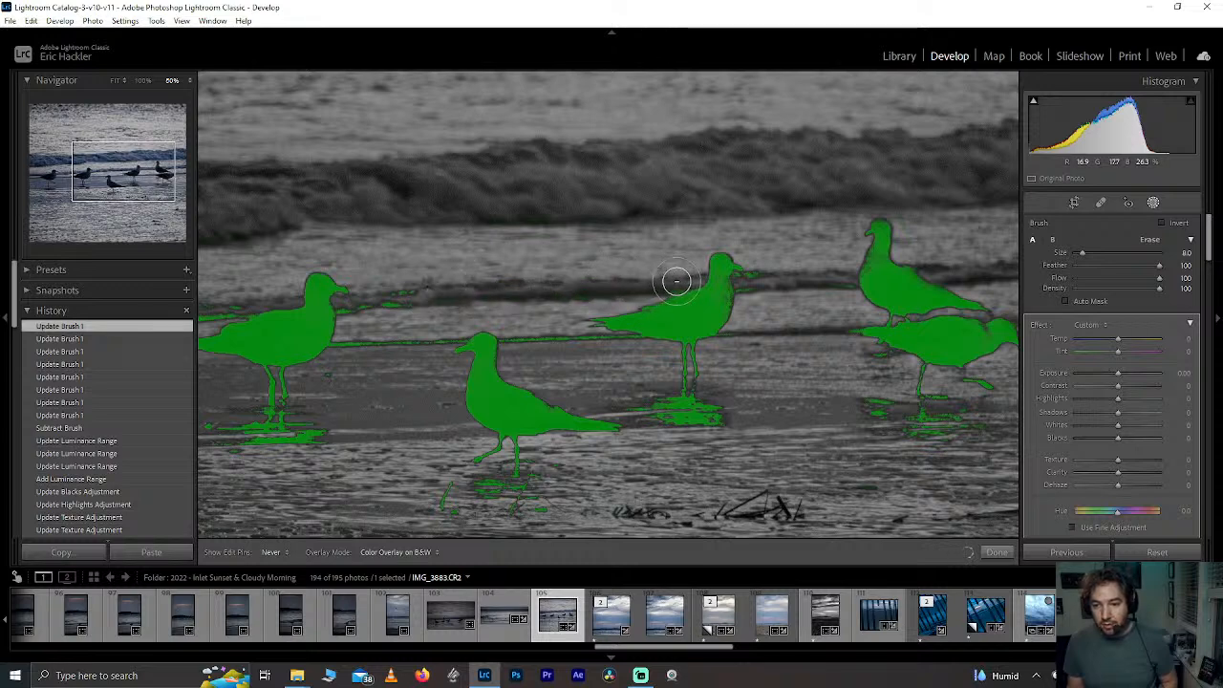
mouse_move(369, 303)
mouse_down()
mouse_move(392, 347)
mouse_move(380, 349)
mouse_move(454, 334)
mouse_move(396, 333)
mouse_move(369, 305)
mouse_up()
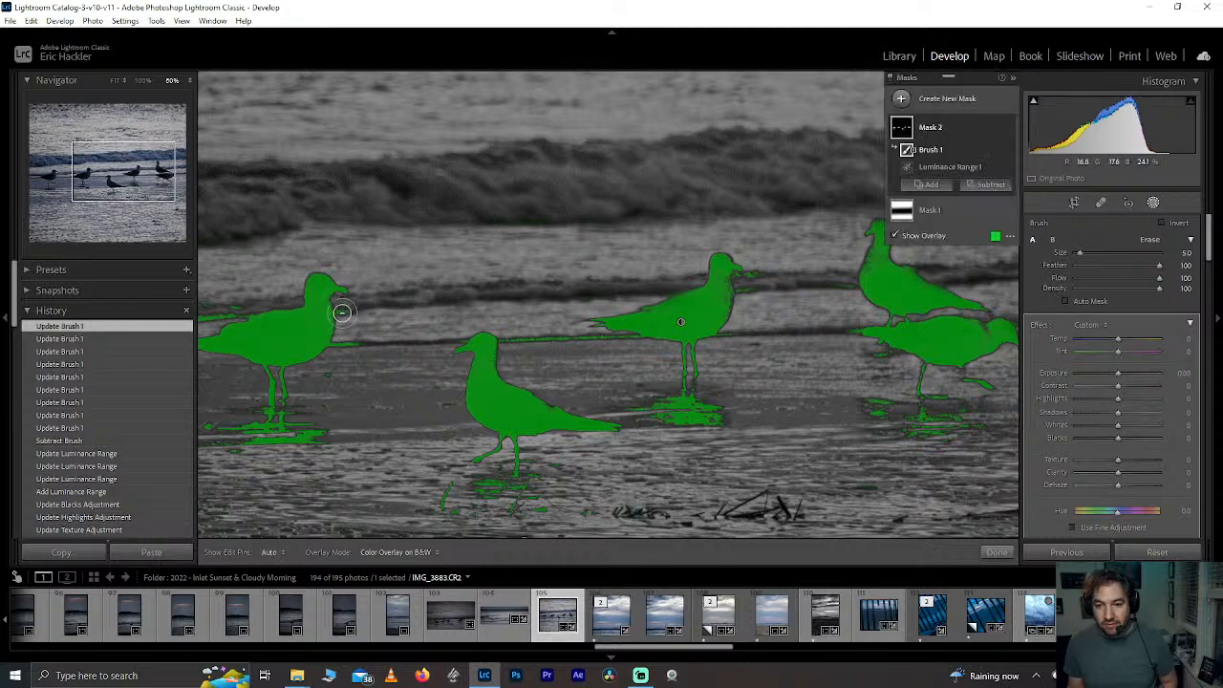
drag(346, 311, 341, 355)
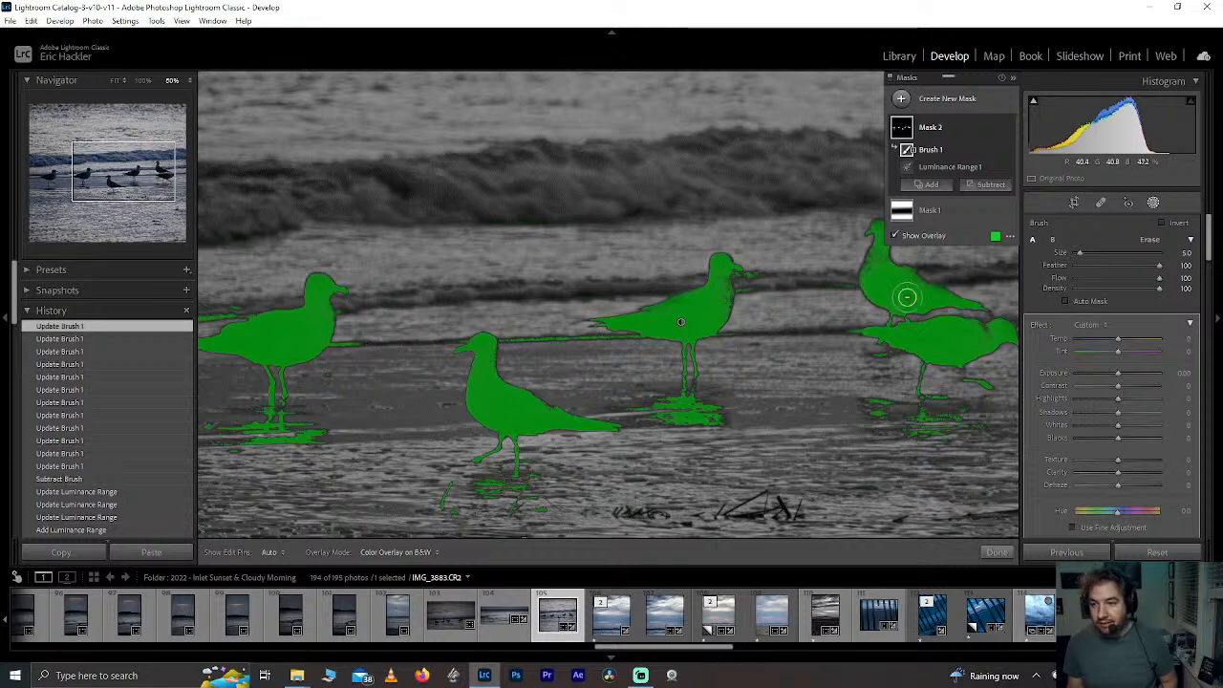
key(h)
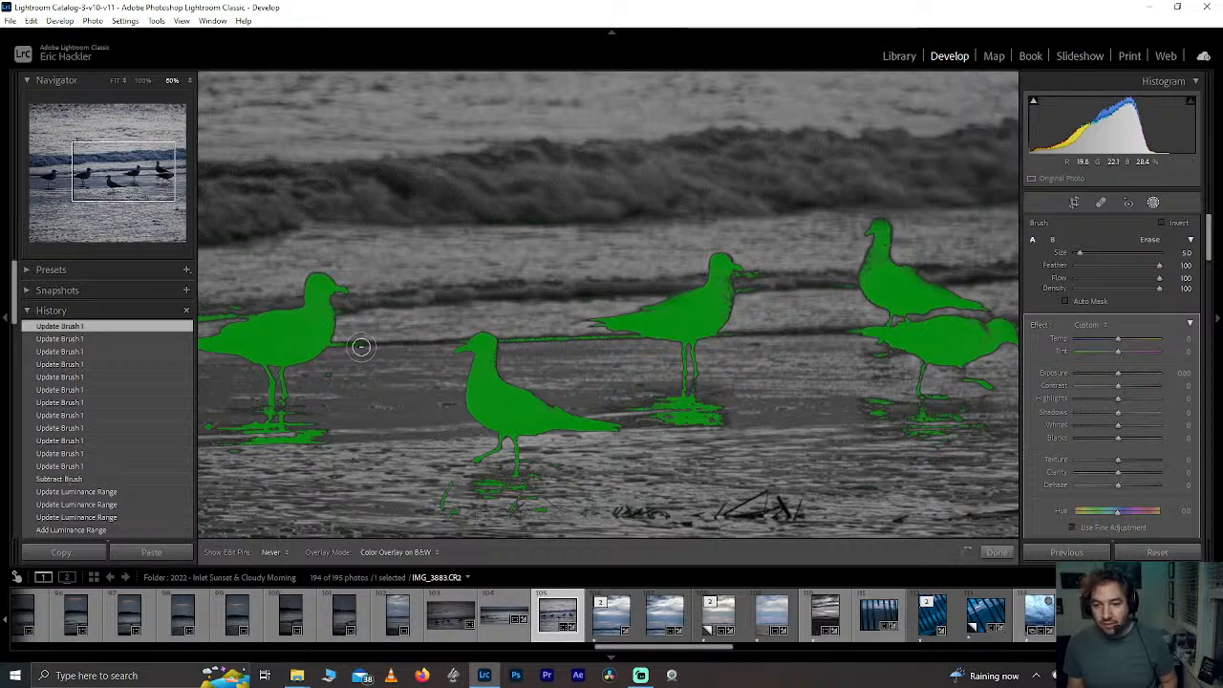
mouse_move(340, 344)
mouse_down()
mouse_move(362, 307)
mouse_move(367, 319)
mouse_up()
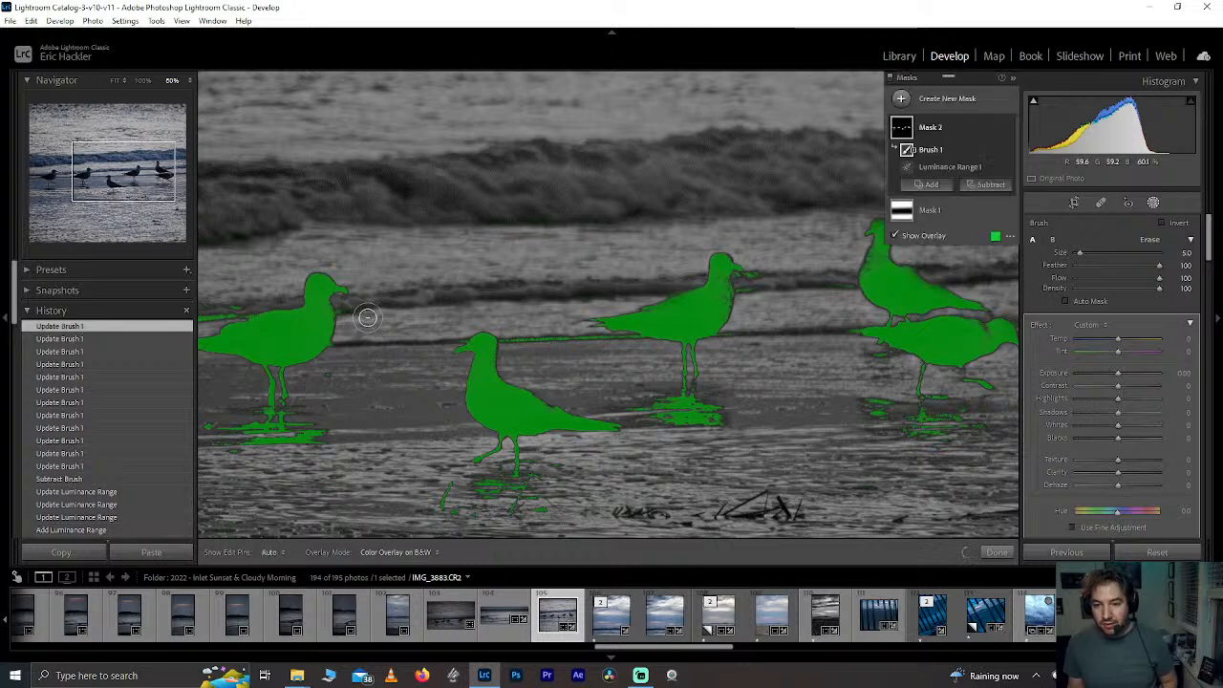
mouse_move(516, 339)
mouse_down()
mouse_move(635, 345)
mouse_move(581, 343)
mouse_move(613, 337)
mouse_up()
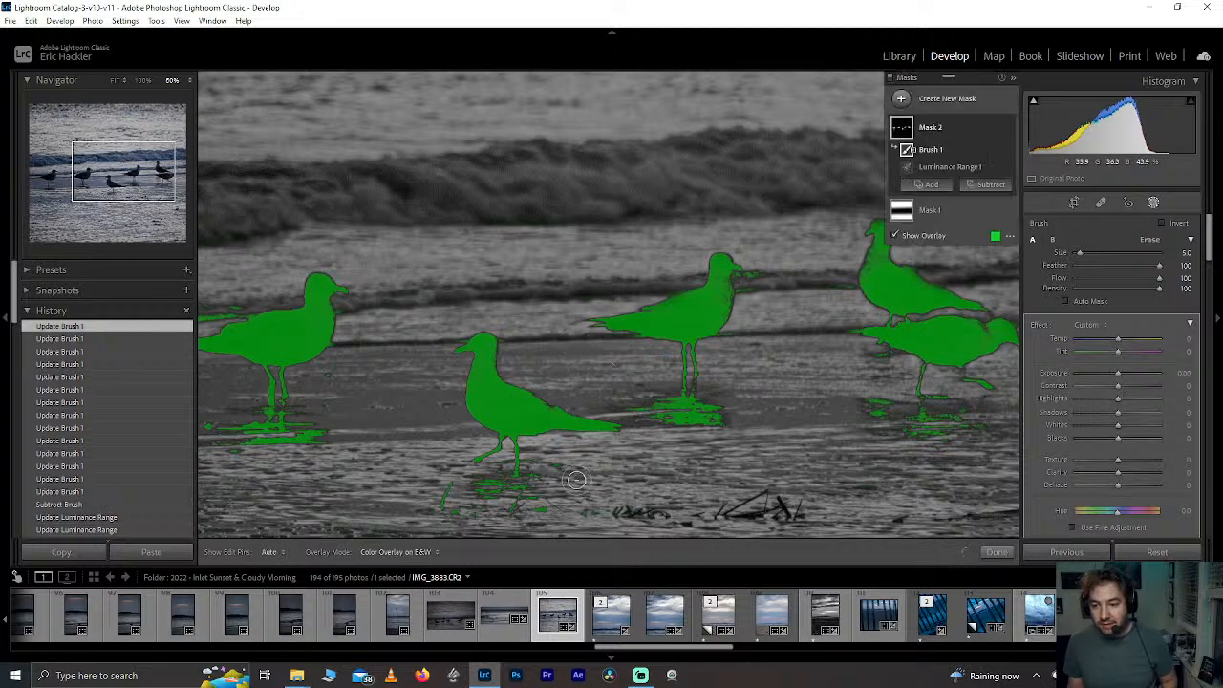
Step: Paint the waterlines between the two leftmost gulls and the stray spots near them out of the mask
drag(140, 174, 100, 181)
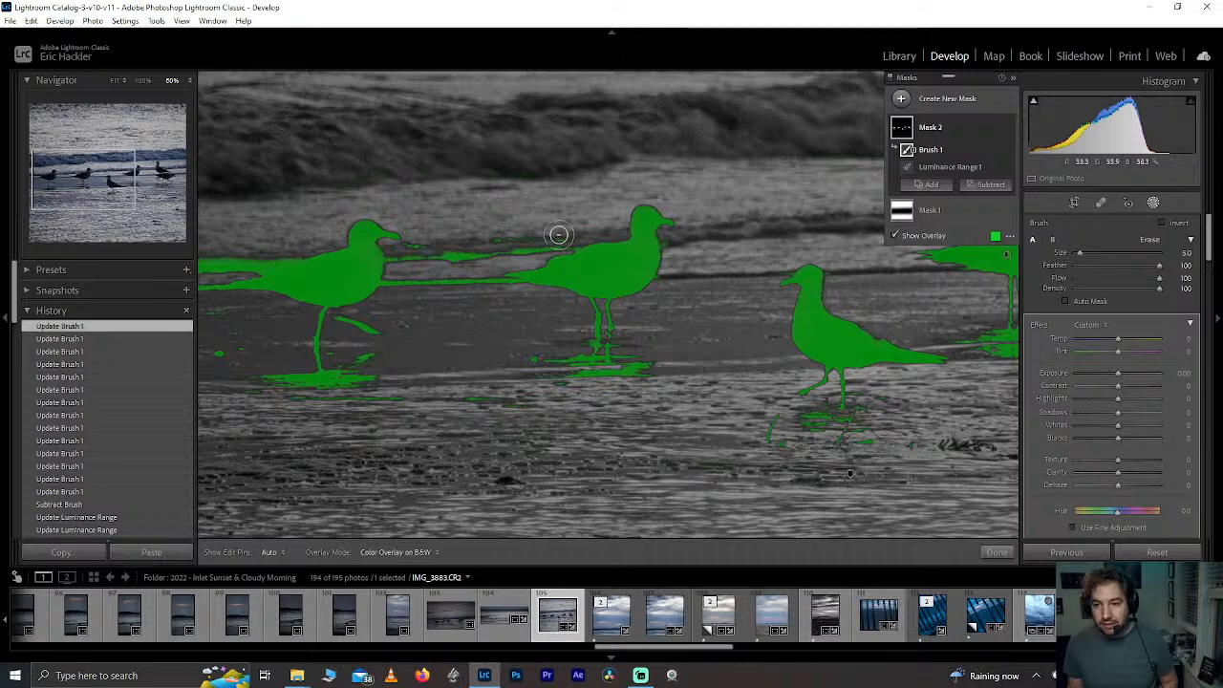
mouse_move(559, 232)
mouse_down()
mouse_move(410, 251)
mouse_move(482, 256)
mouse_move(575, 235)
mouse_move(390, 263)
mouse_move(507, 282)
mouse_up()
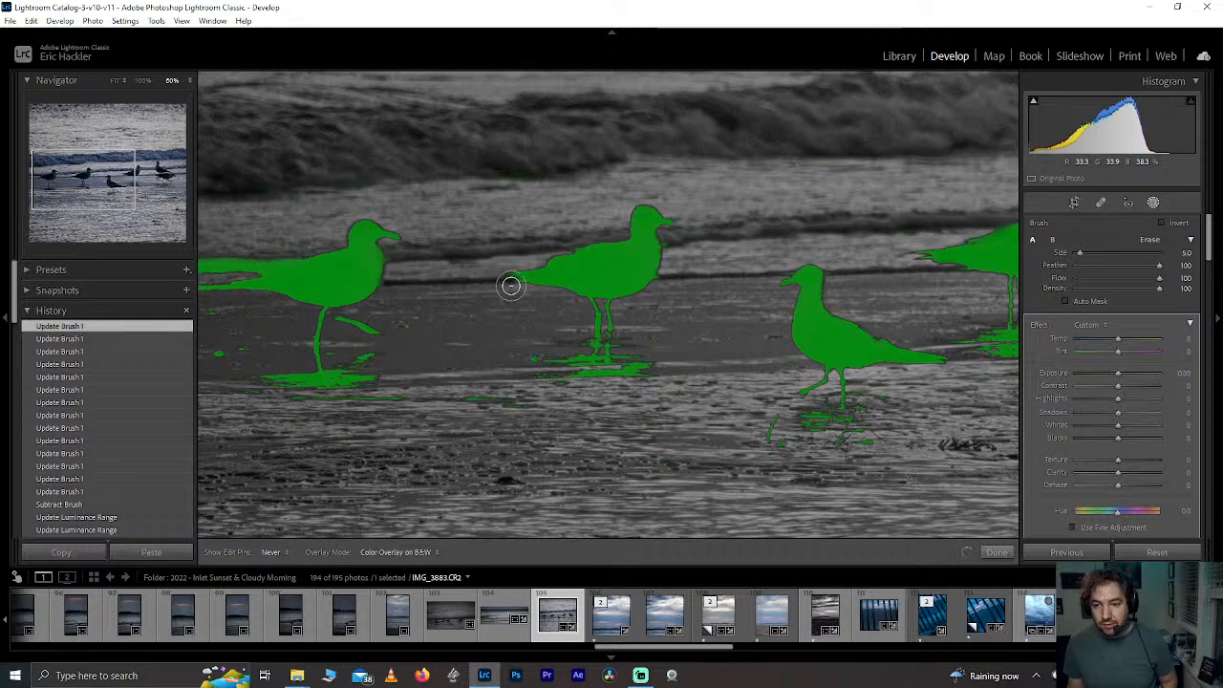
drag(511, 286, 510, 288)
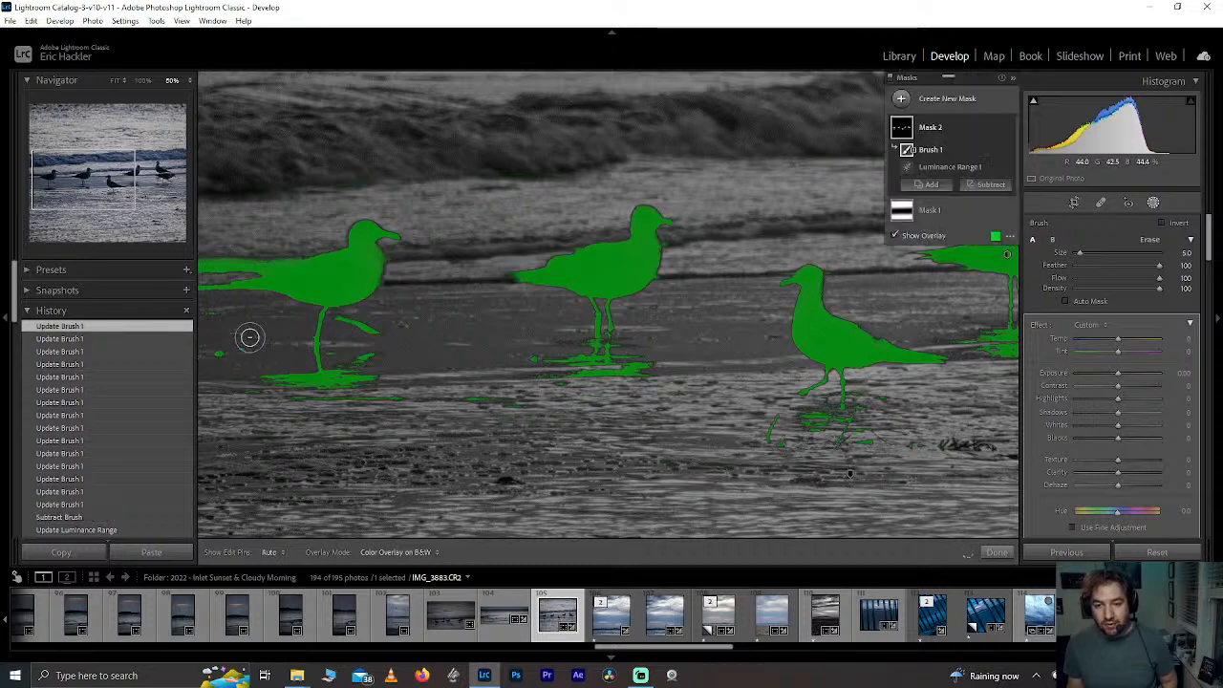
key(h)
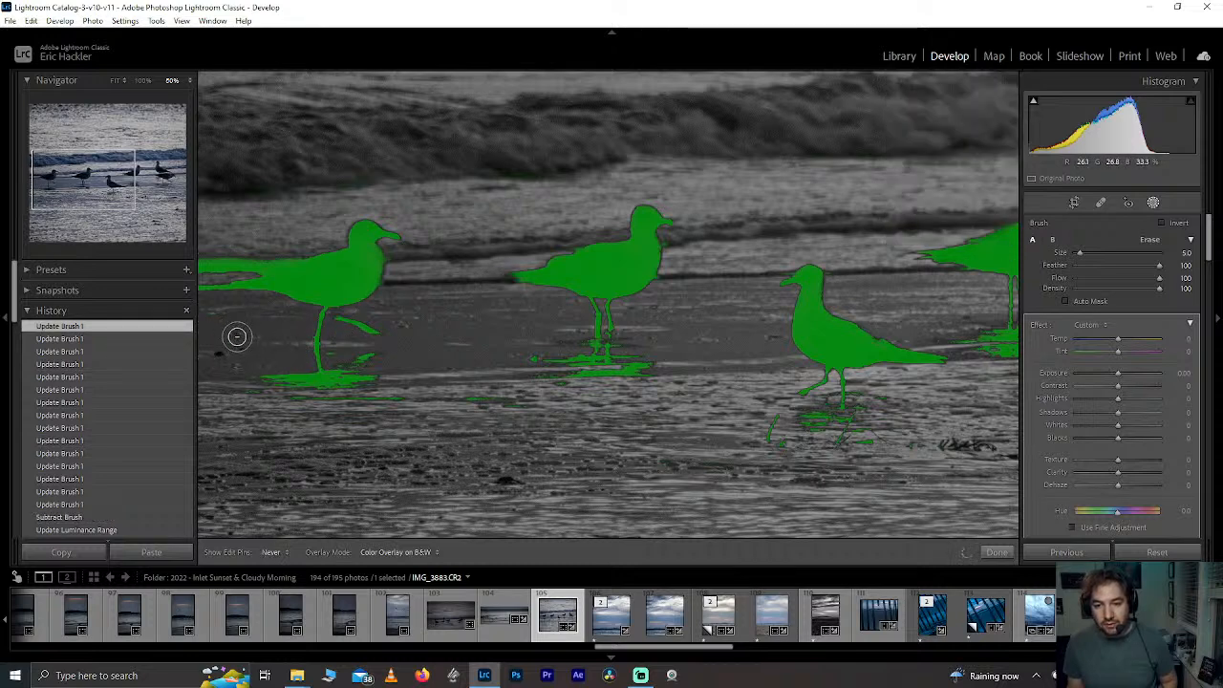
key(h)
drag(93, 188, 104, 191)
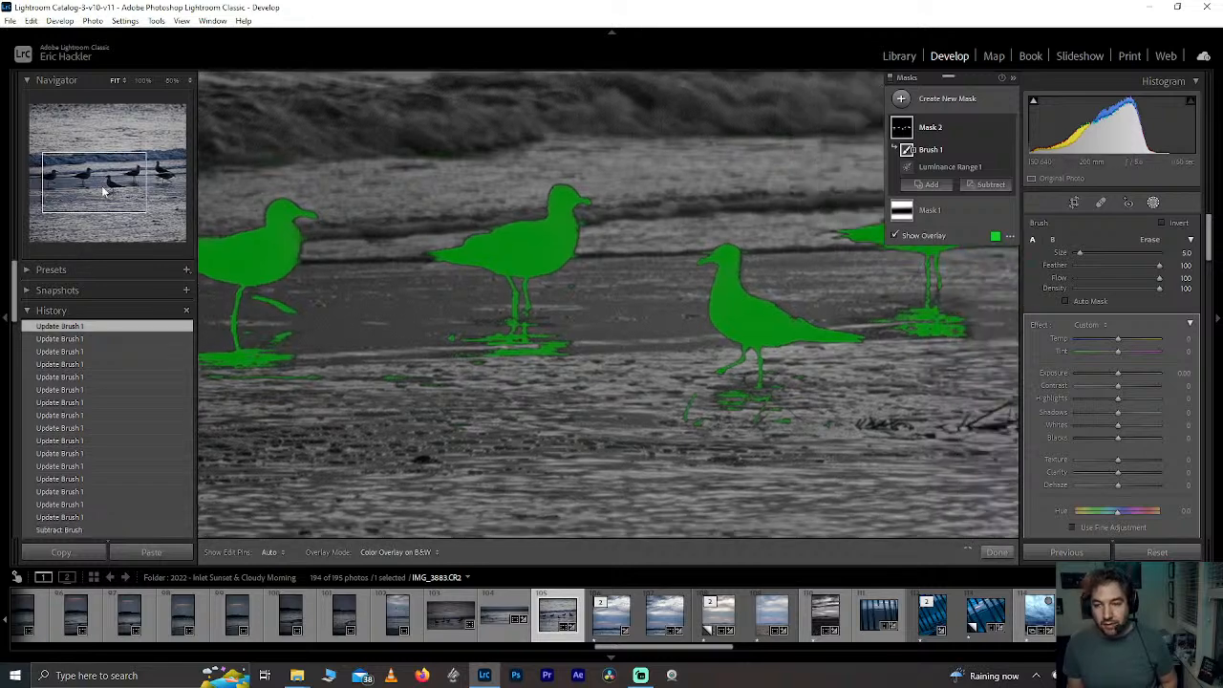
key(z)
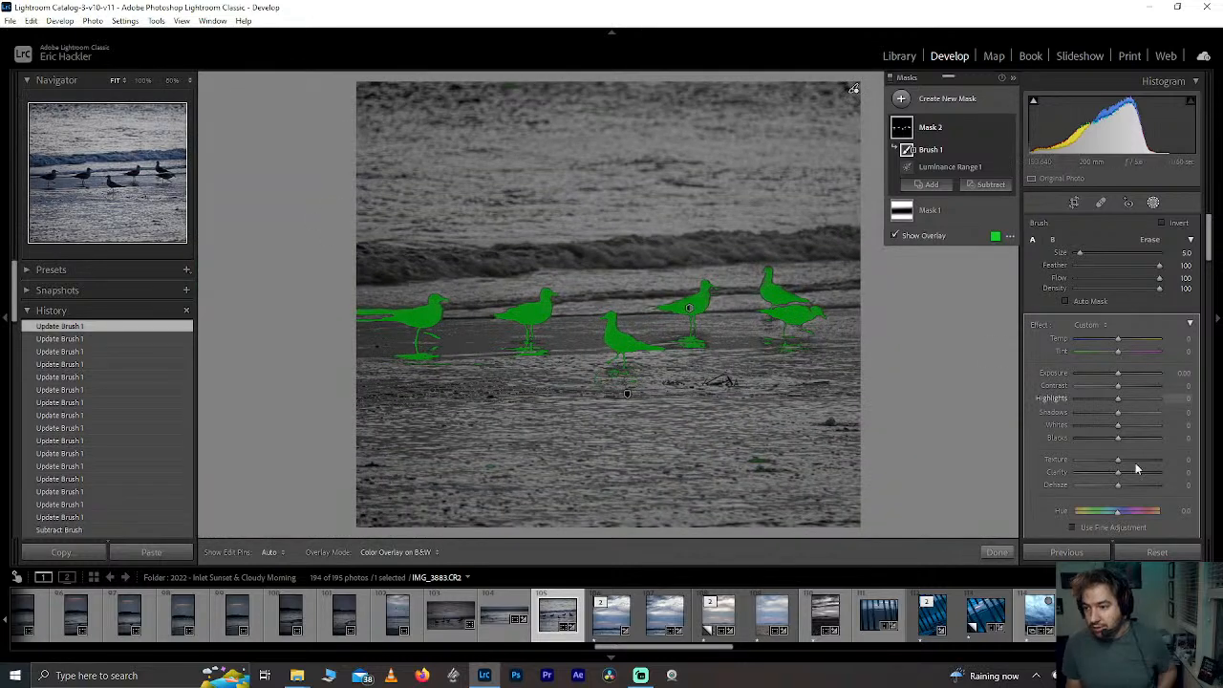
Step: Try Blacks -41, Contrast -100 and Shadows -15 on the gull mask, resetting Contrast and Blacks to 0
mouse_move(1115, 436)
mouse_down()
mouse_move(1080, 439)
mouse_move(1098, 437)
mouse_up()
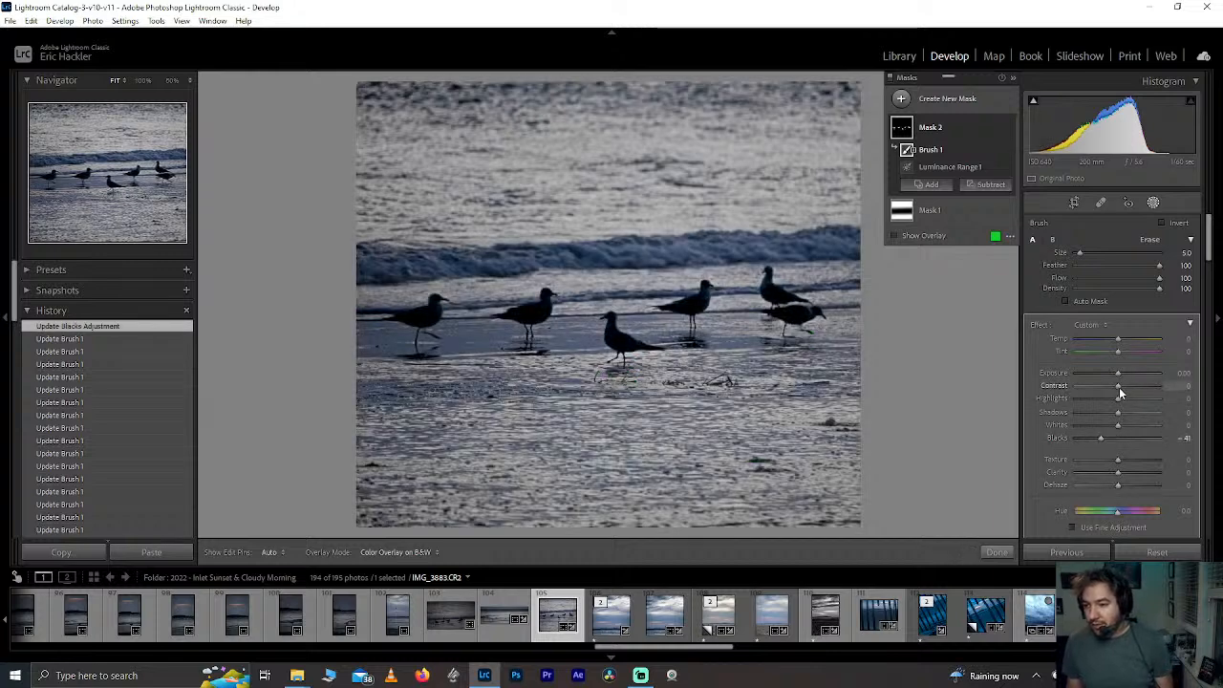
drag(1160, 386, 1012, 383)
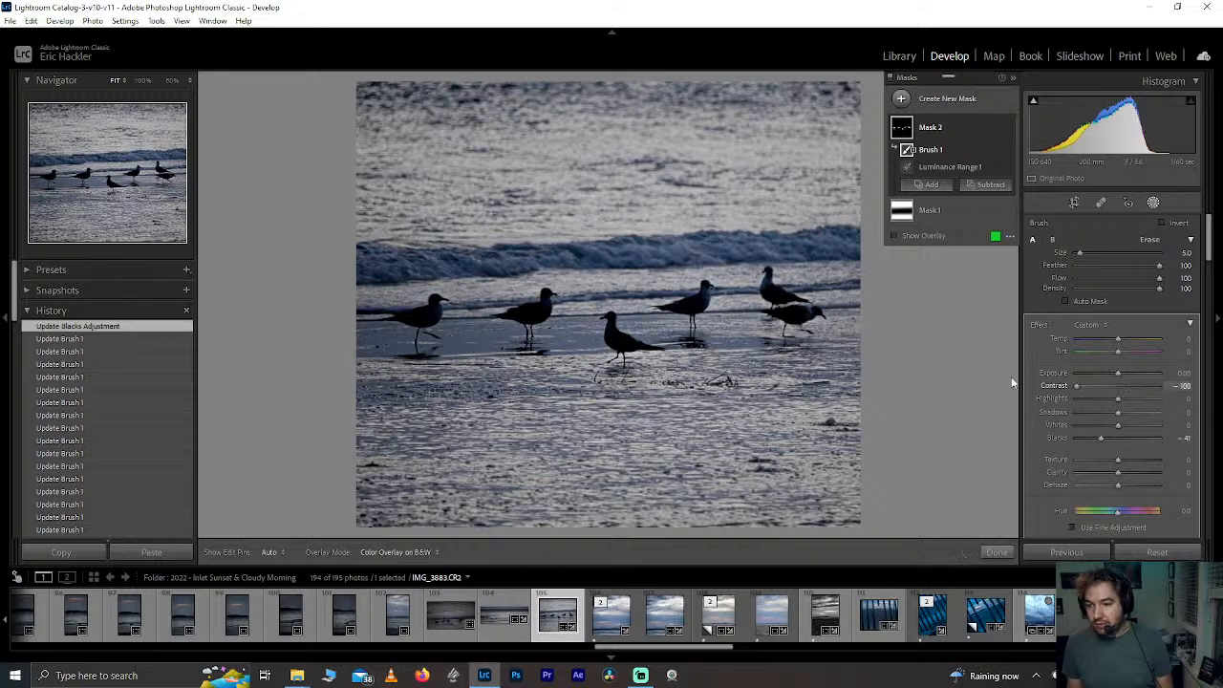
double_click(1133, 387)
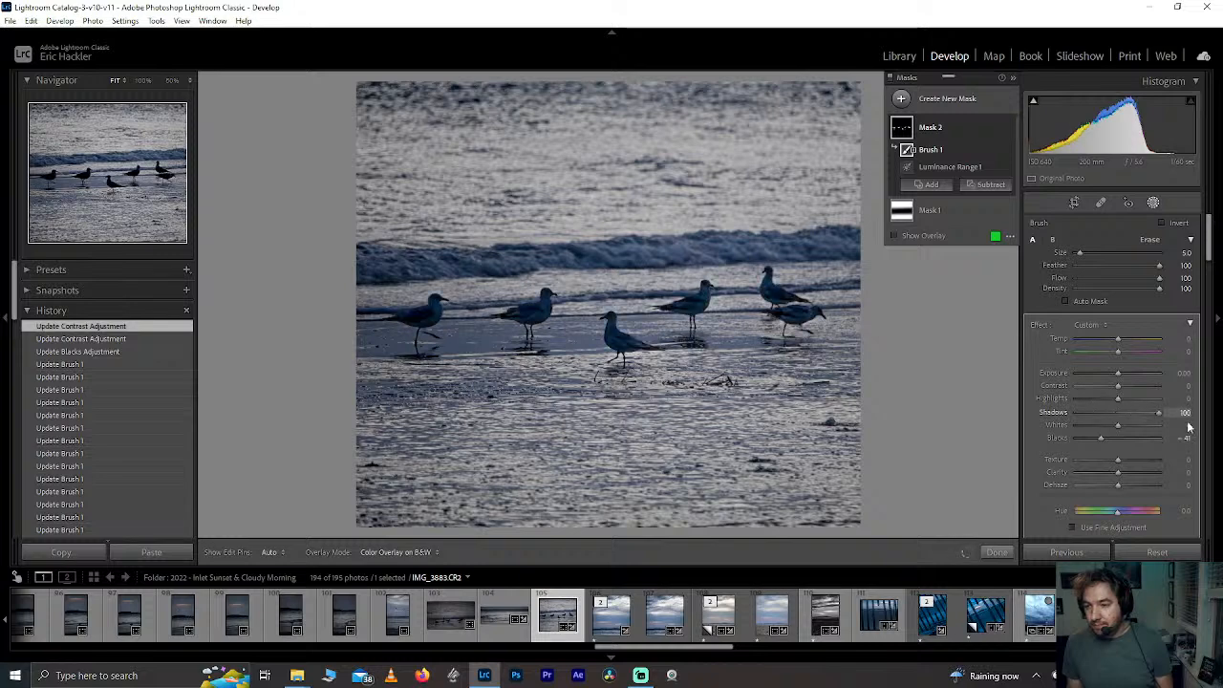
drag(1119, 424, 1111, 417)
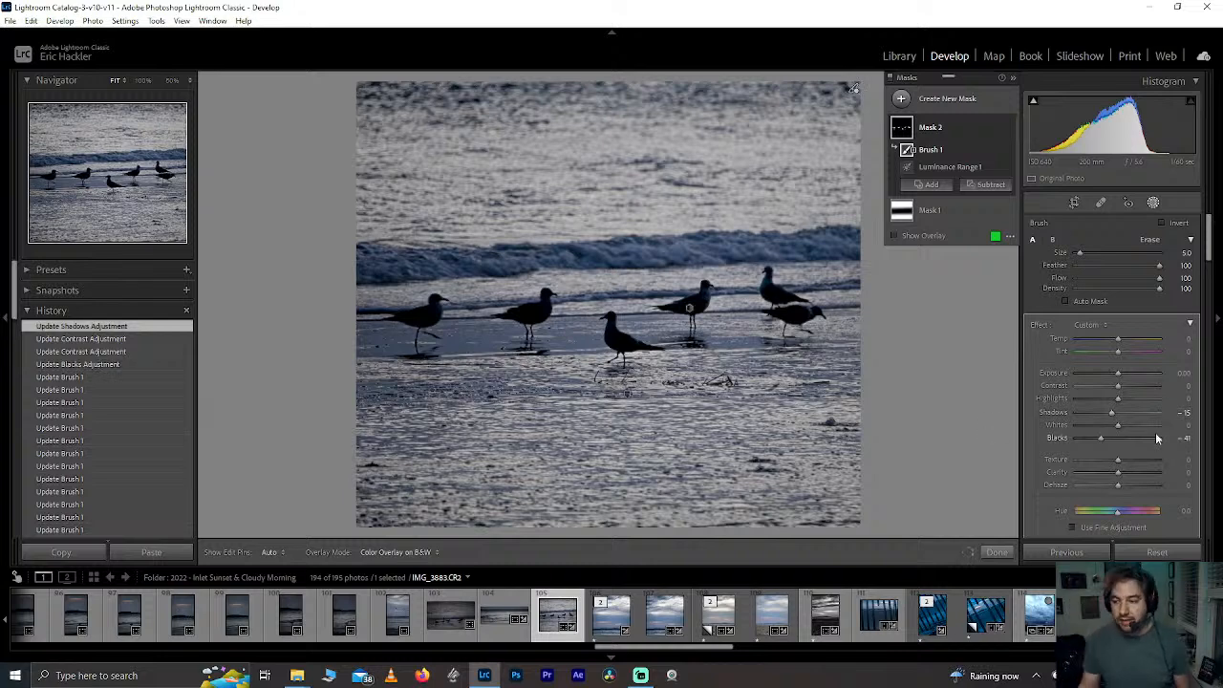
double_click(1098, 439)
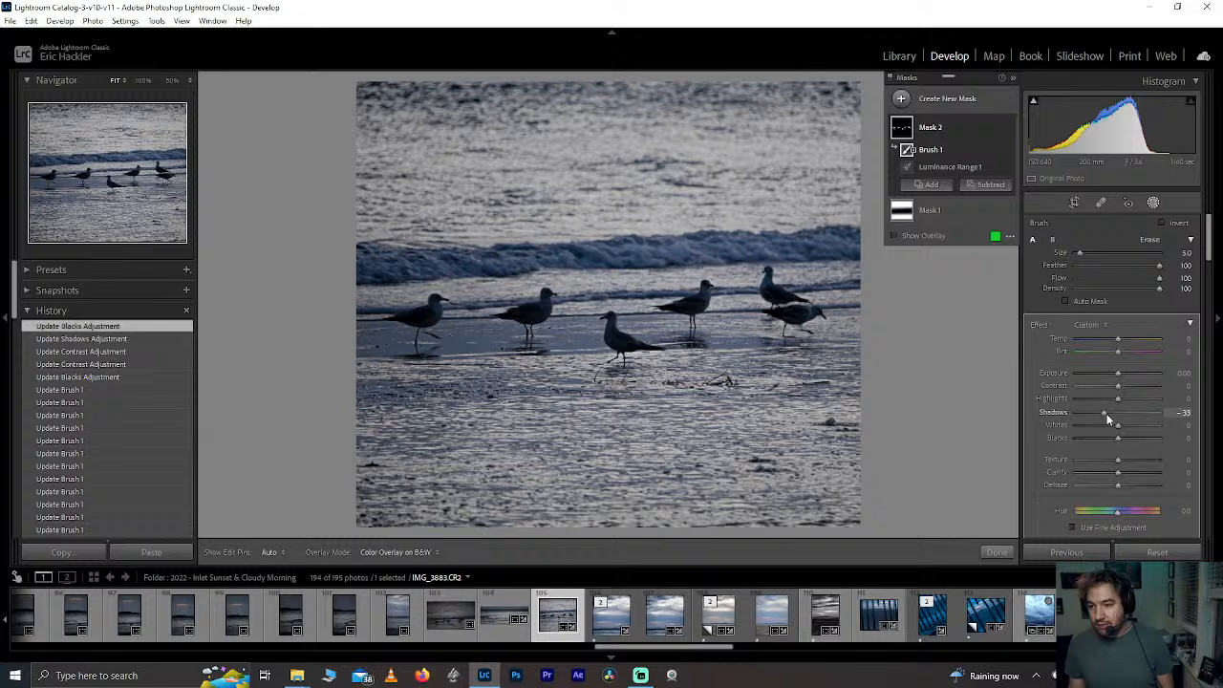
Step: Set the gull mask's Shadows to -38, close the masking tool and rate the photo one star
drag(1106, 413, 1106, 413)
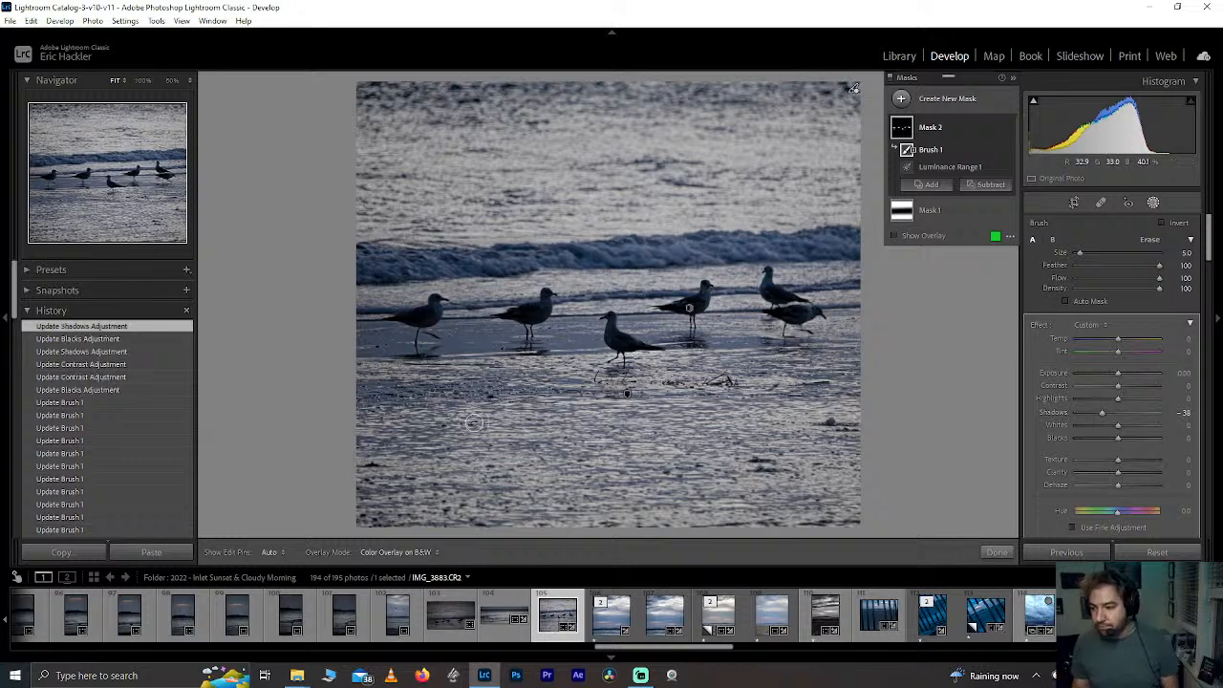
click(996, 552)
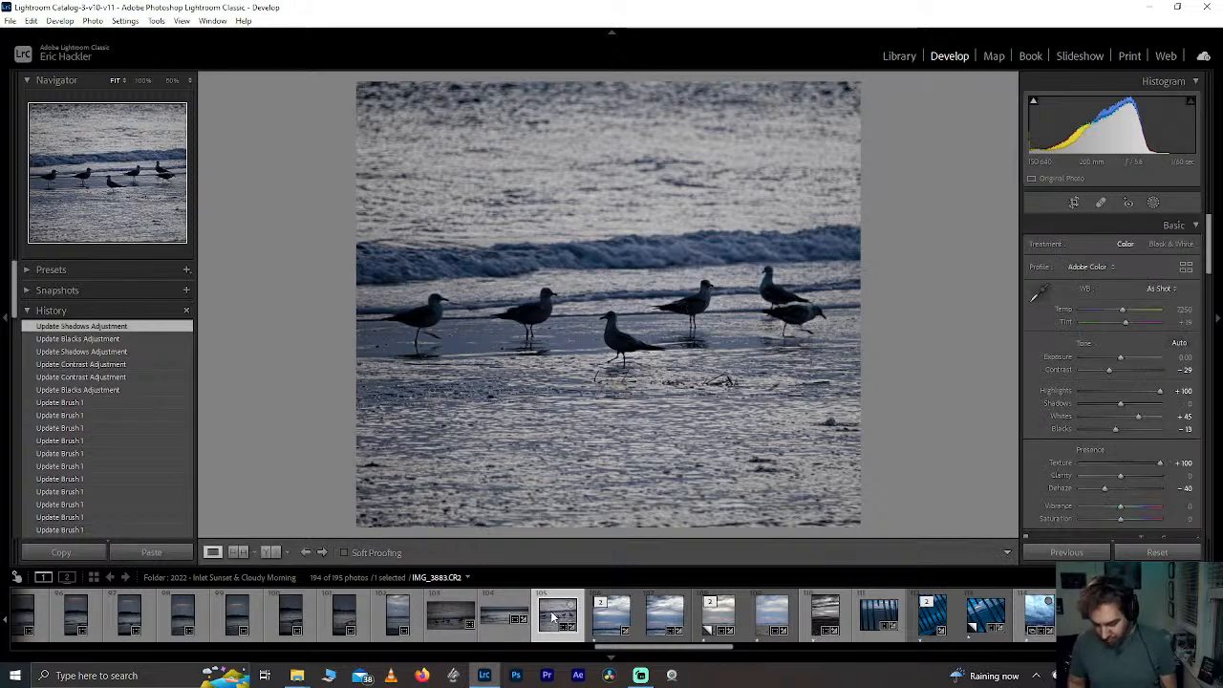
key(1)
Step: Open IMG_3881.CR2 and extend its panoramic crop slightly downward to include more of the foreground water
click(496, 613)
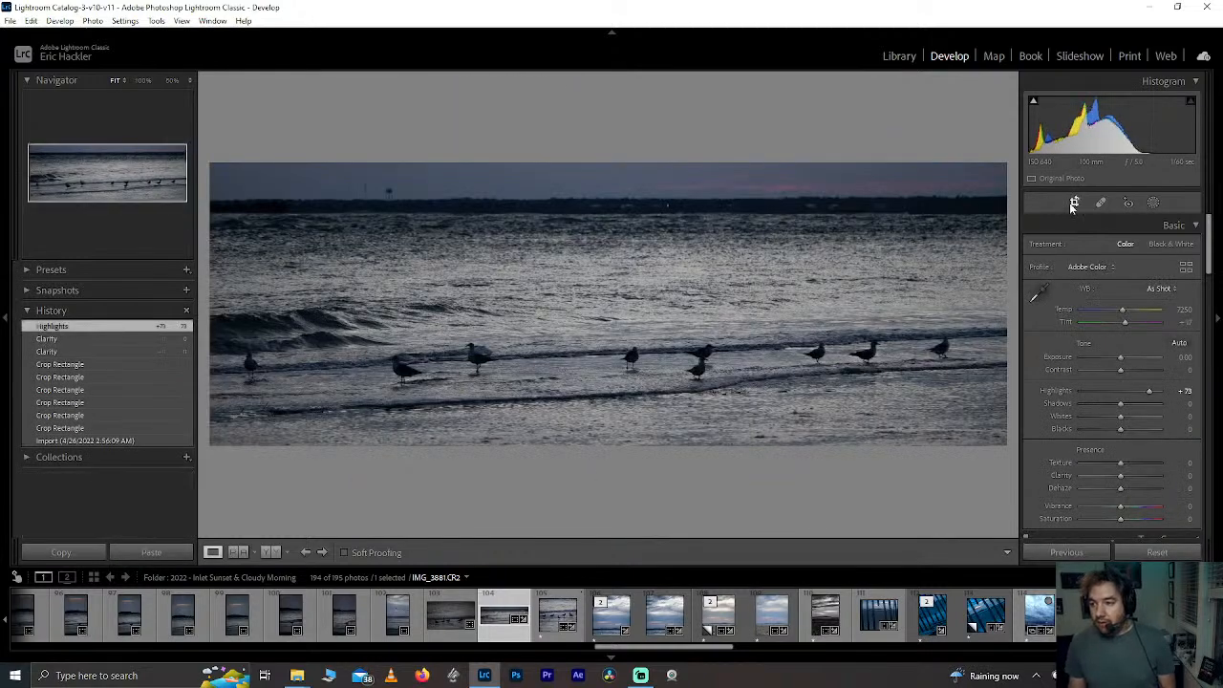
click(1072, 203)
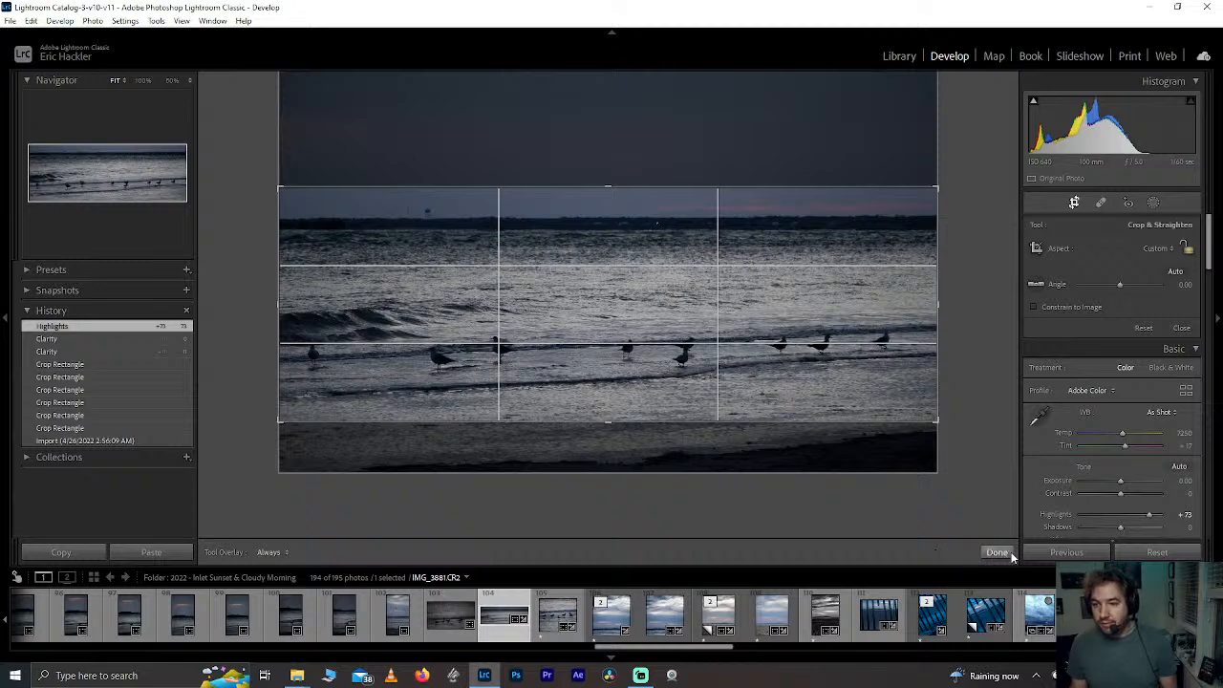
drag(646, 417, 646, 424)
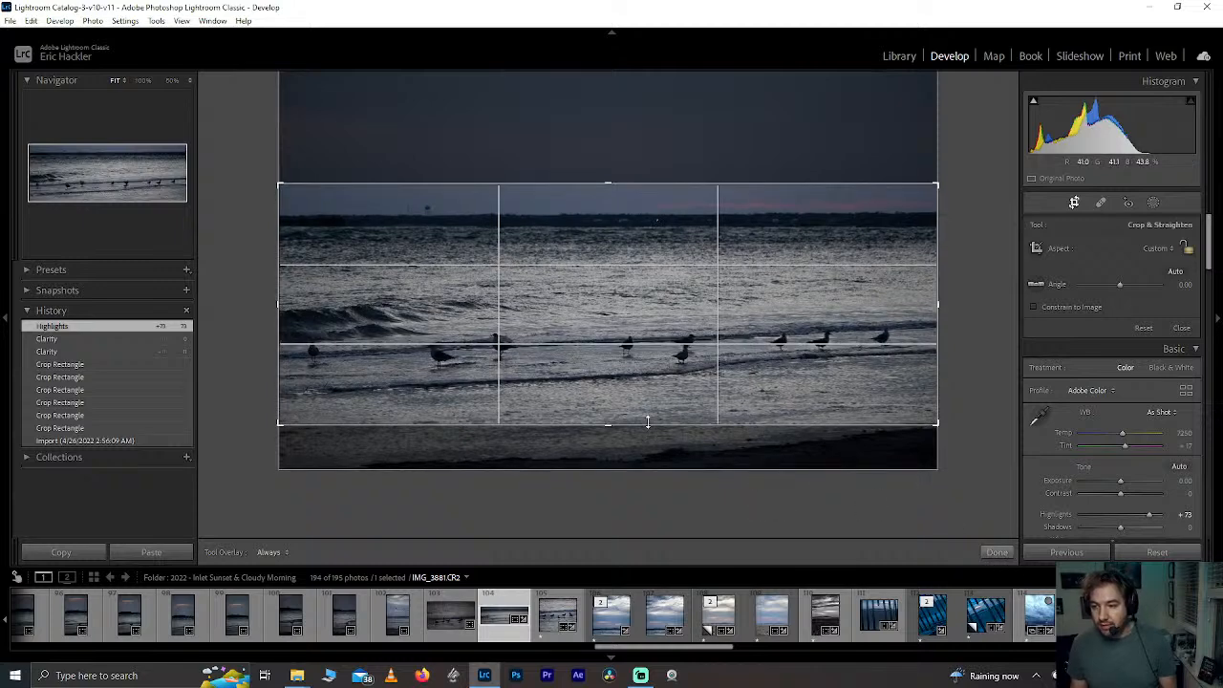
click(1005, 553)
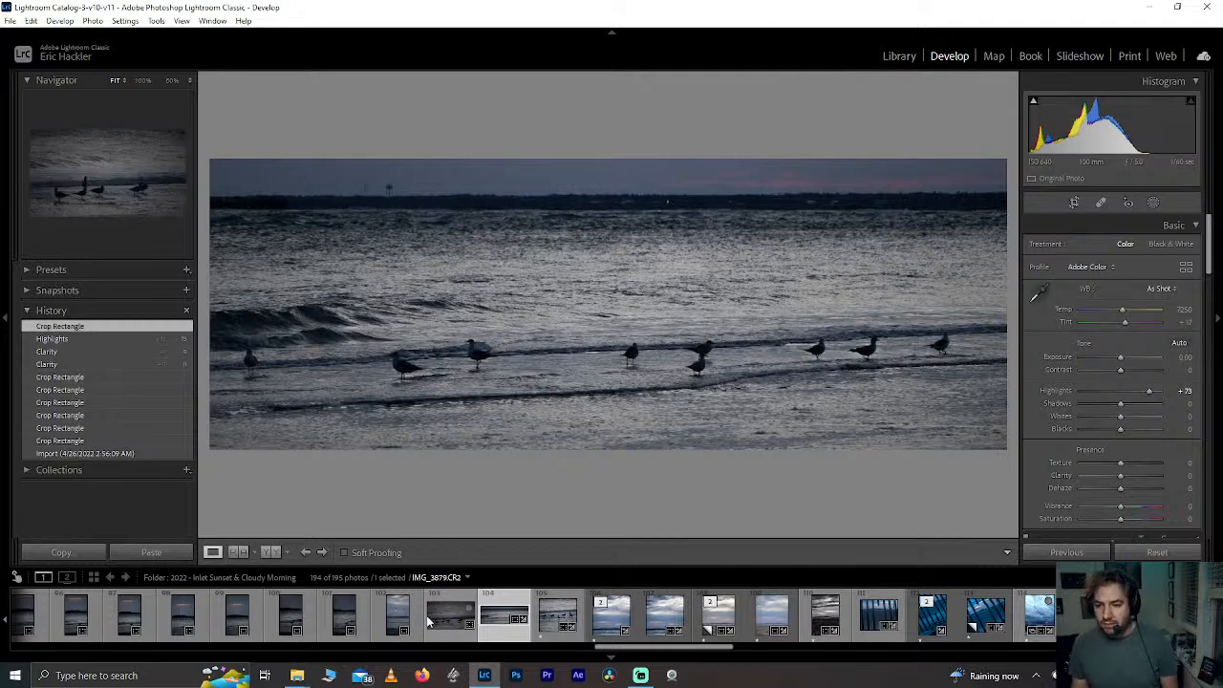
Step: Open IMG_3879.CR2 and examine the gulls up close for sharpness
click(442, 622)
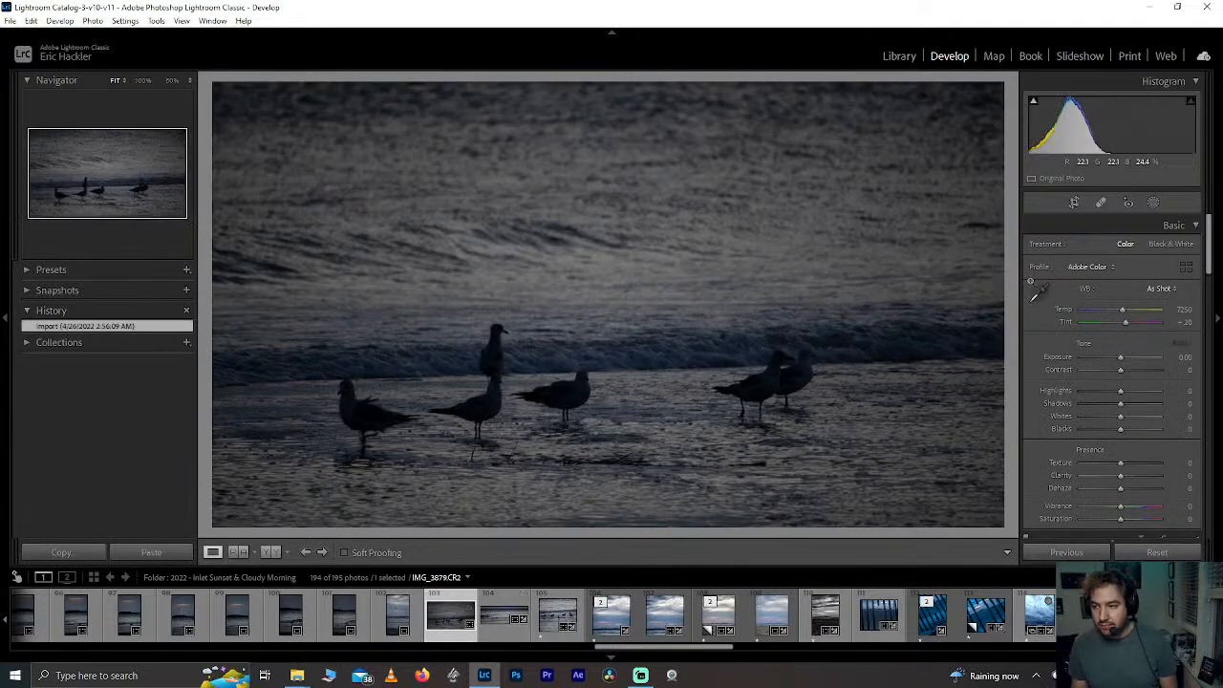
click(554, 382)
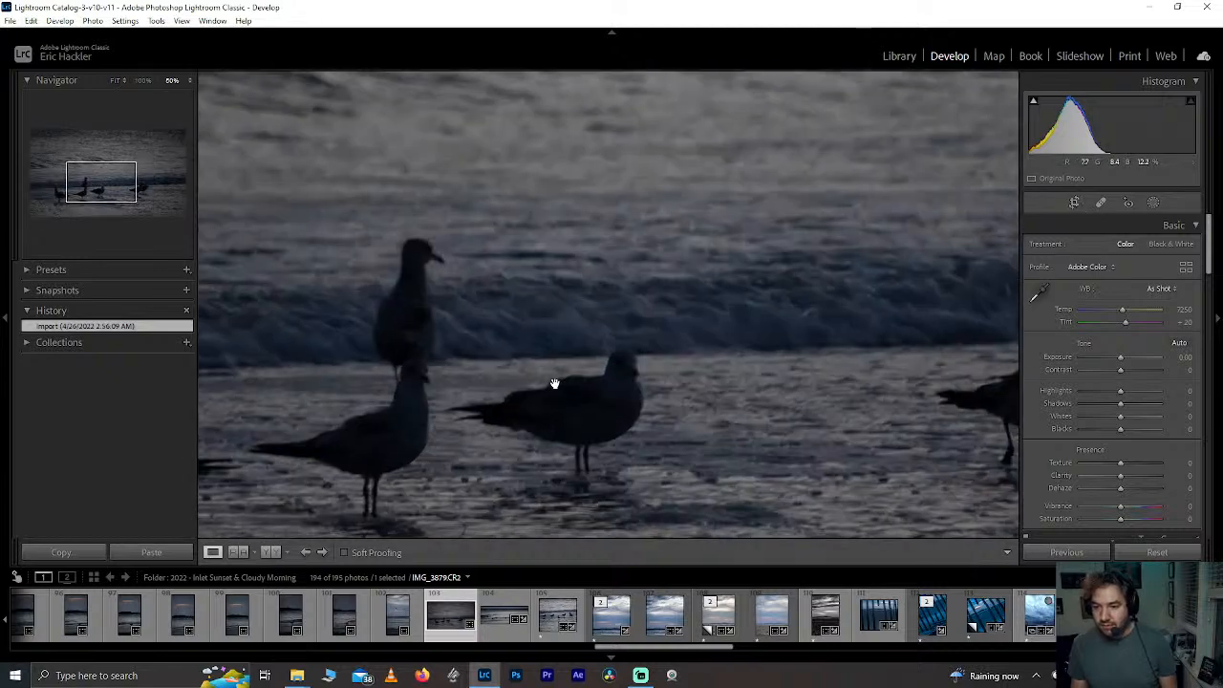
drag(573, 385, 264, 360)
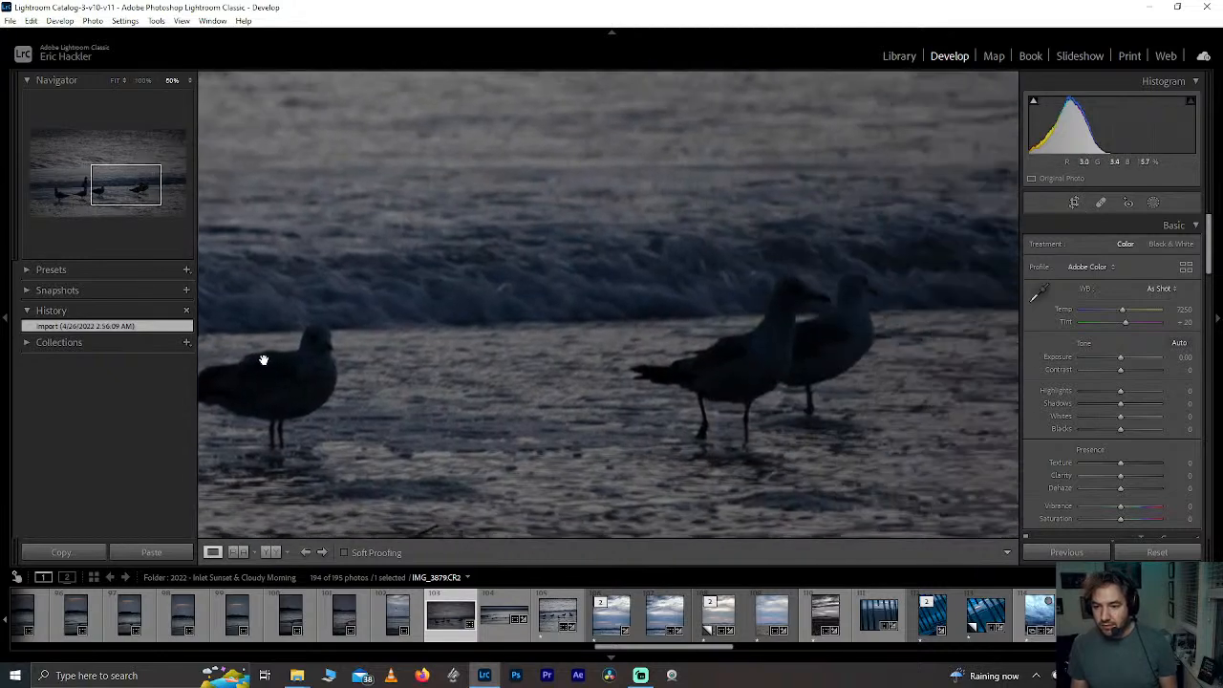
Step: View IMG_3879.CR2 in full and compare it with the edited gull photo IMG_3883.CR2
click(814, 331)
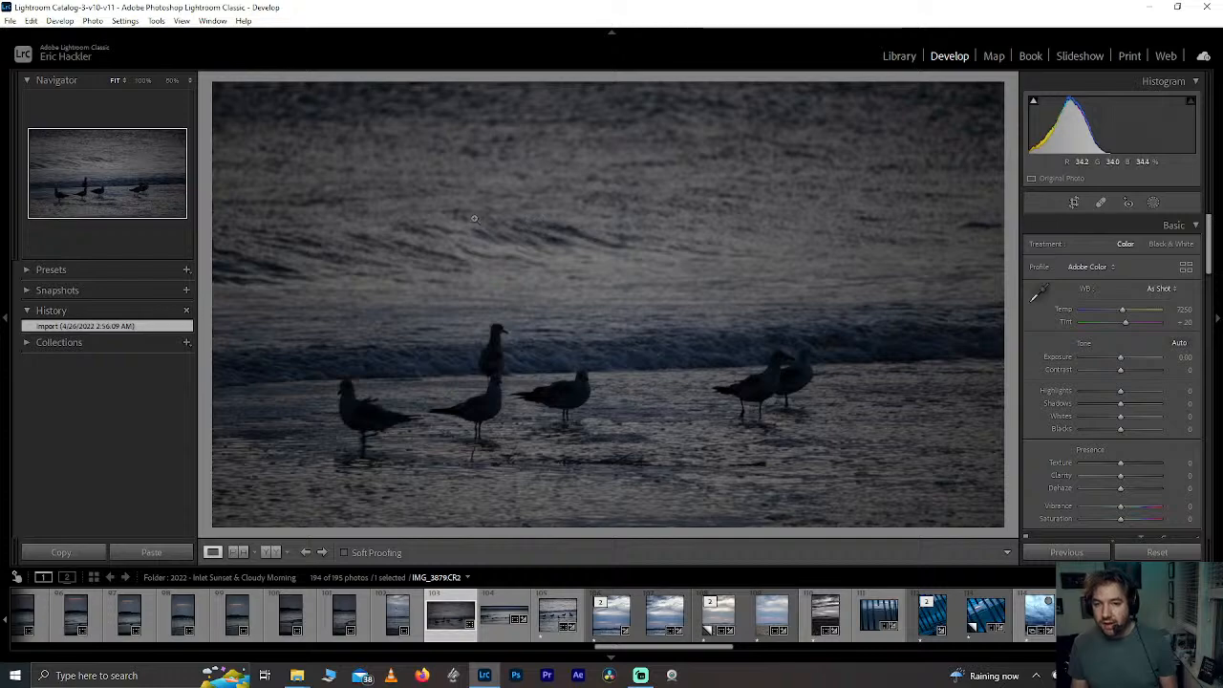
click(541, 623)
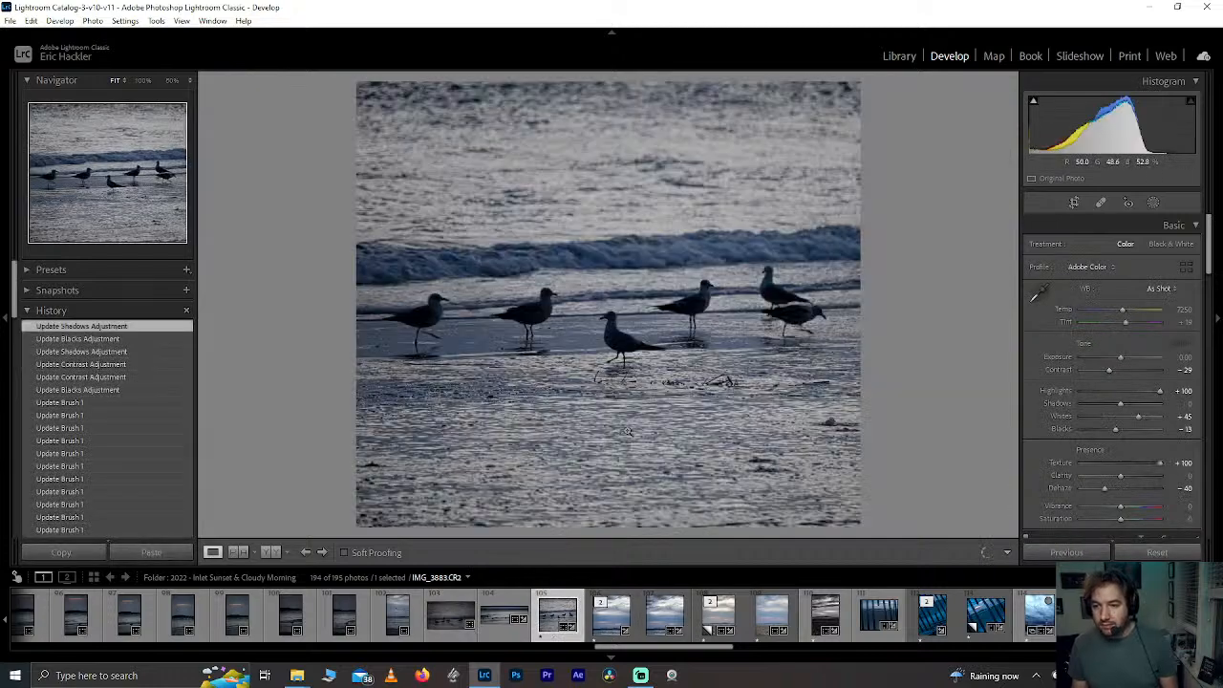
click(450, 616)
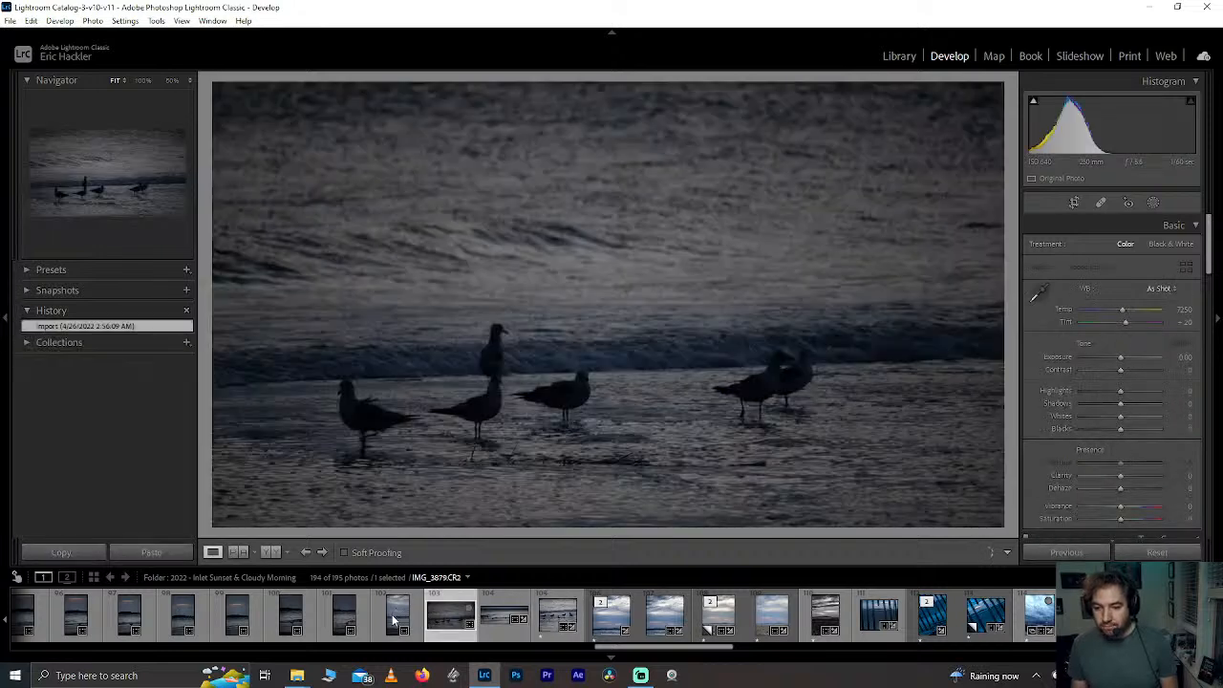
Step: Open the portrait photo IMG_3876.CR2 and widen its crop on both sides to the full frame width
click(394, 620)
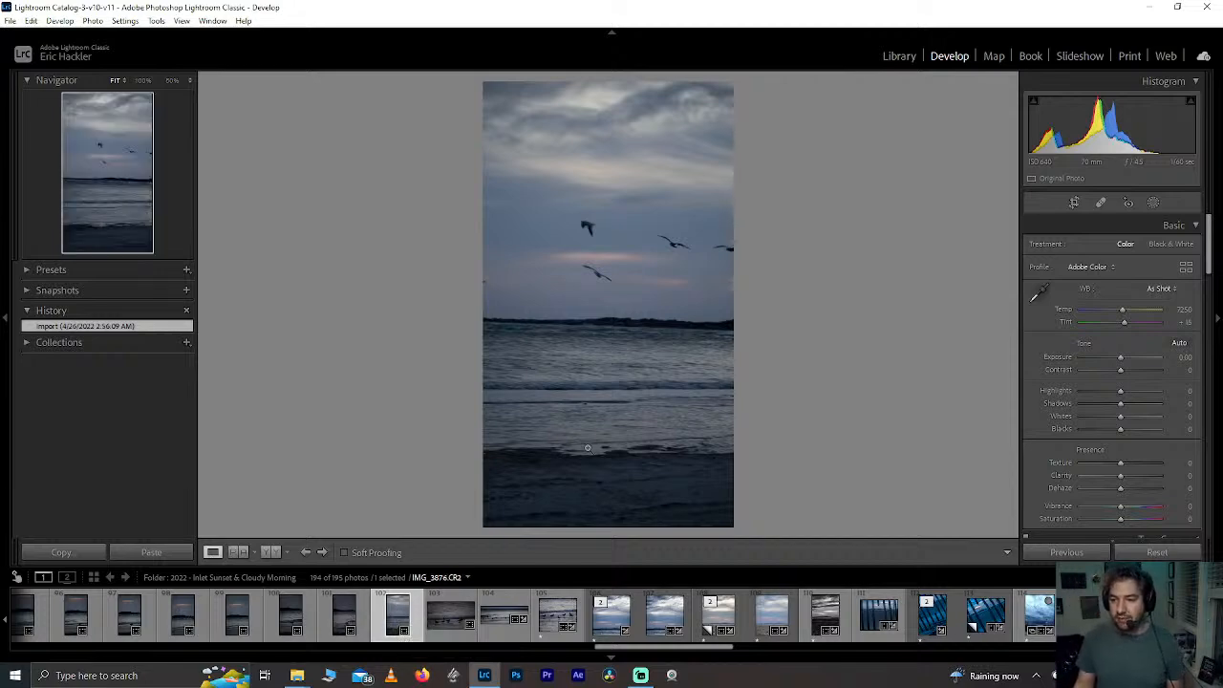
click(1074, 204)
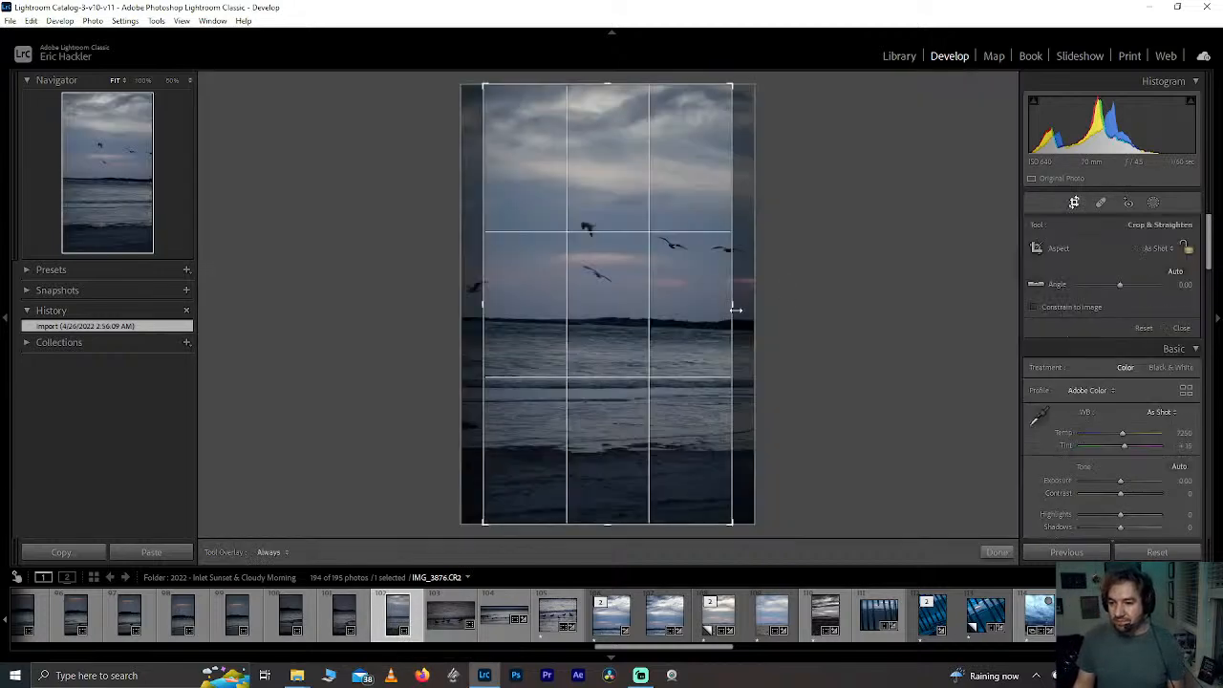
drag(736, 305, 769, 316)
drag(470, 304, 450, 304)
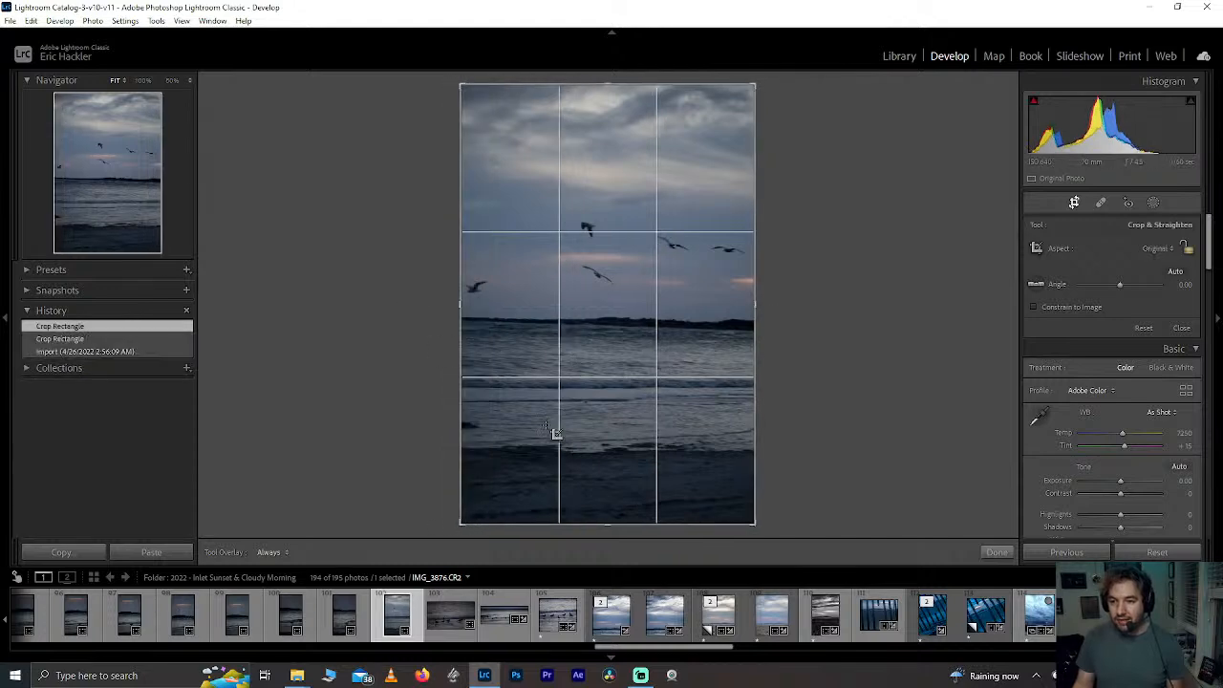
Step: Crop away the foreground shore, set the crop aspect to 1 x 1 and reposition the photo around the flying gulls
drag(582, 520, 574, 447)
click(1158, 248)
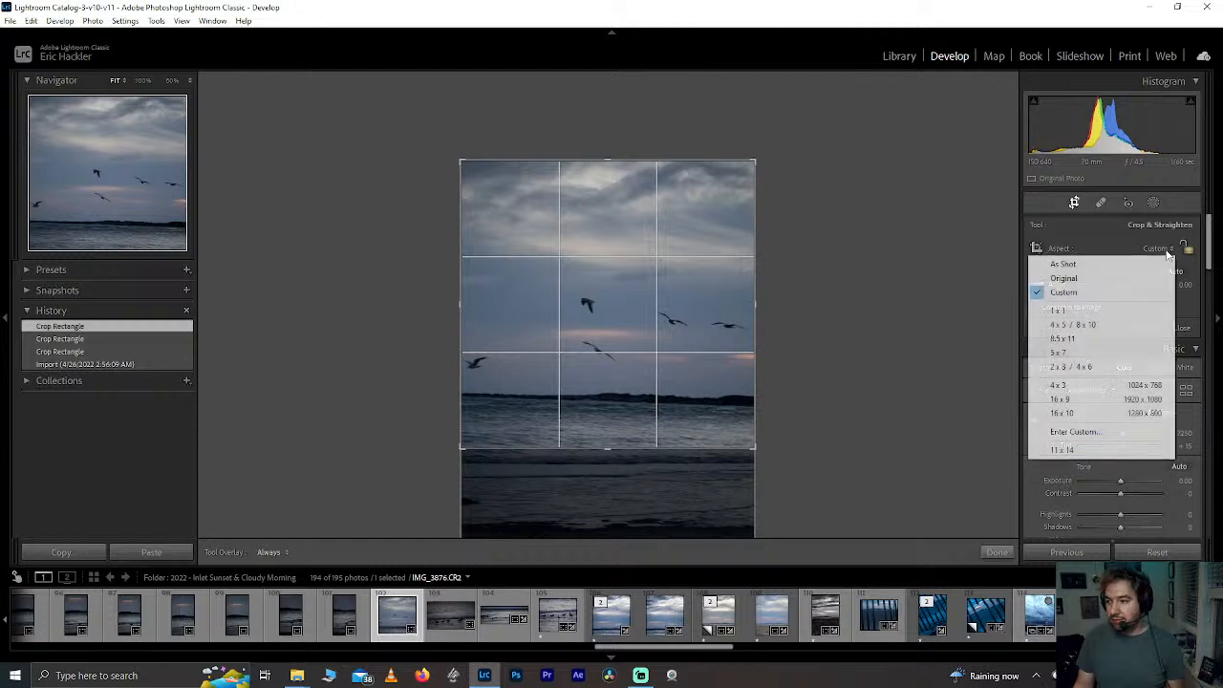
click(1094, 309)
drag(655, 322, 597, 326)
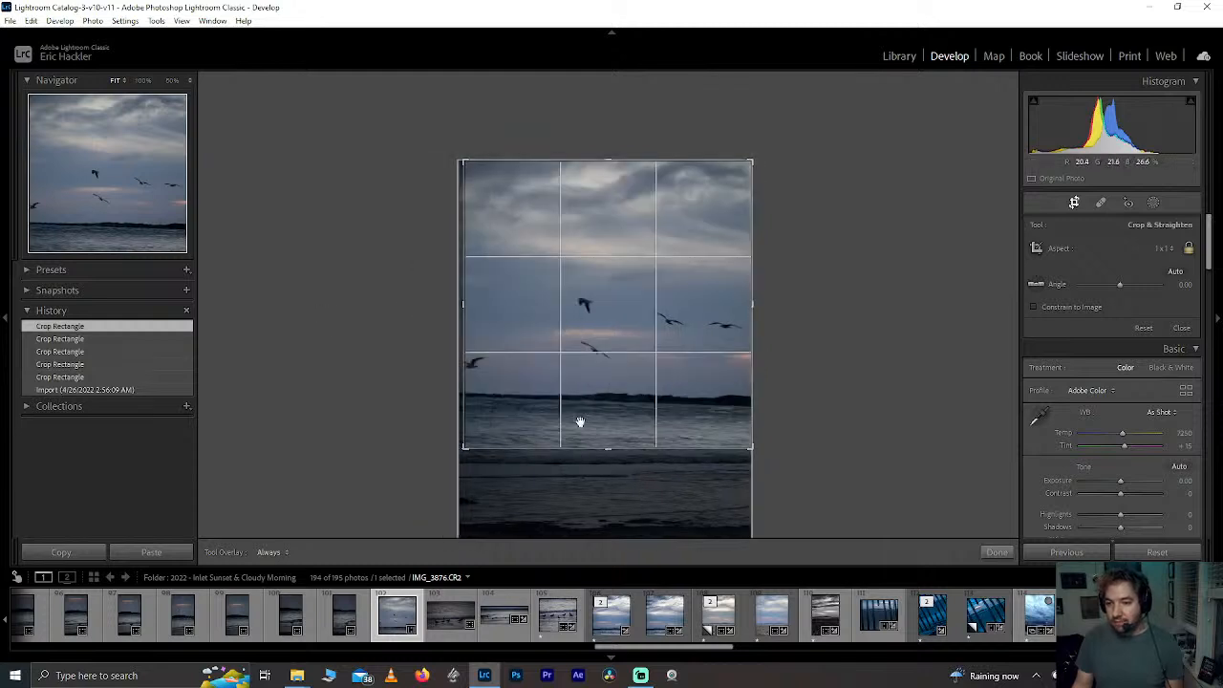
drag(599, 415, 641, 415)
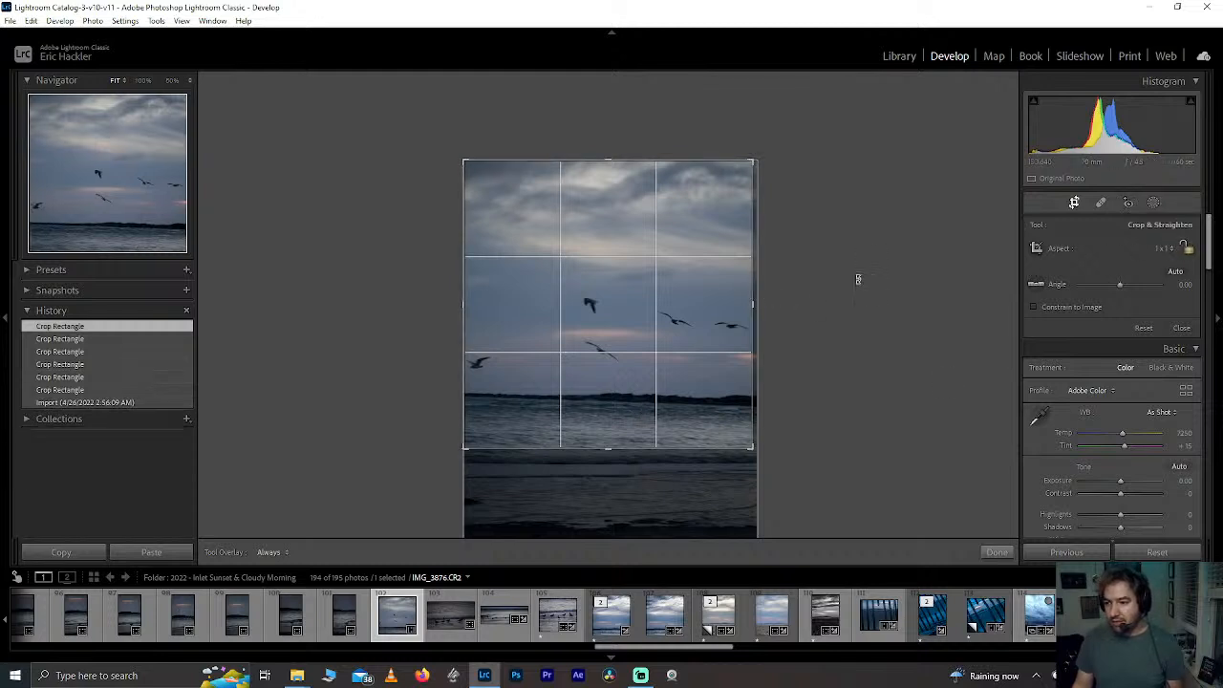
Step: Widen the unlocked crop to the frame edges, fine-tune its lower edge, apply it and inspect the gulls up close
drag(754, 303, 769, 306)
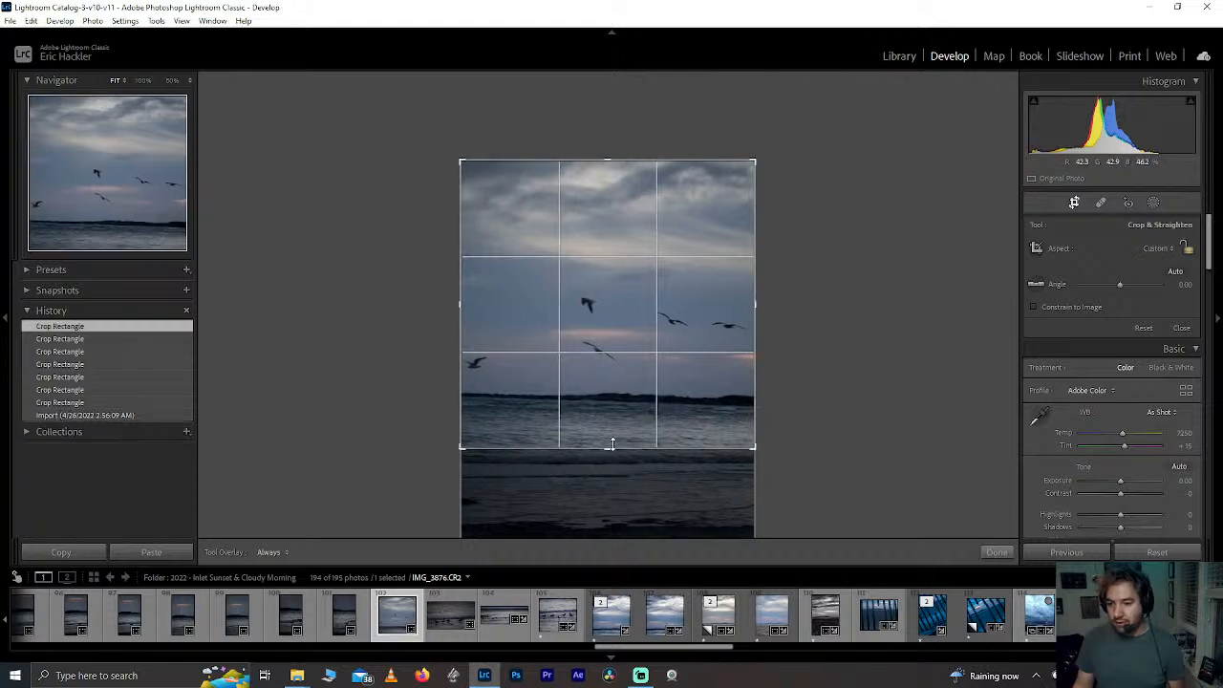
mouse_move(612, 443)
mouse_down()
mouse_move(609, 455)
mouse_move(609, 444)
mouse_up()
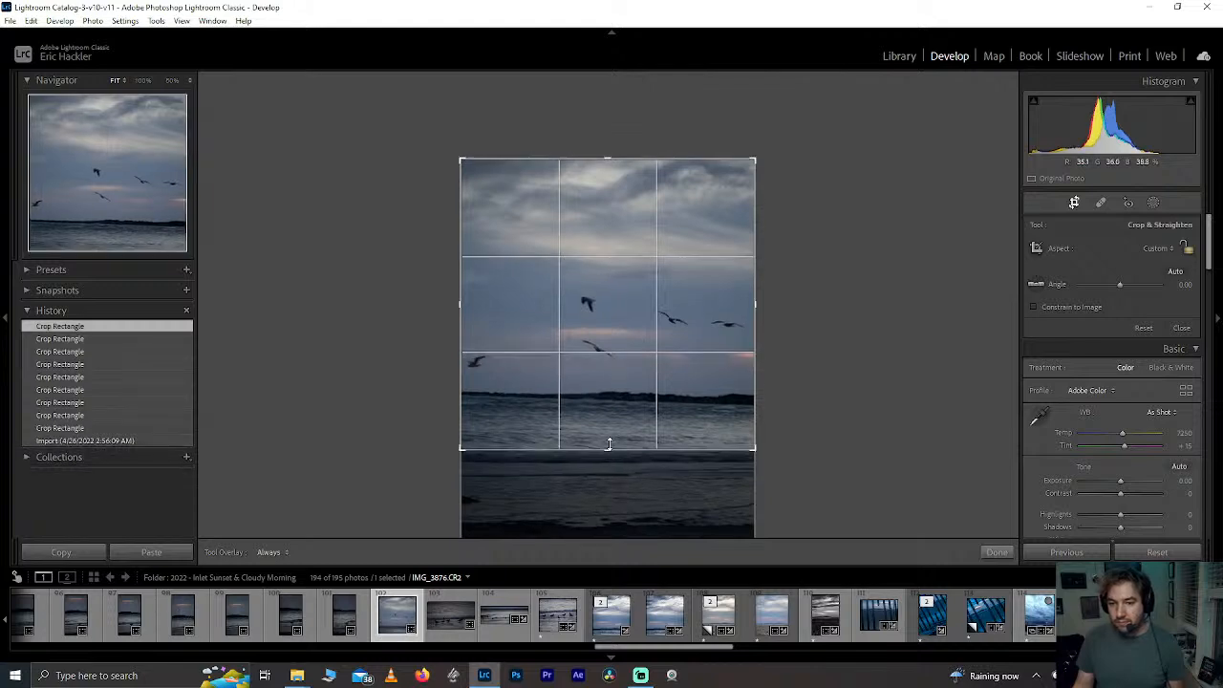
click(997, 553)
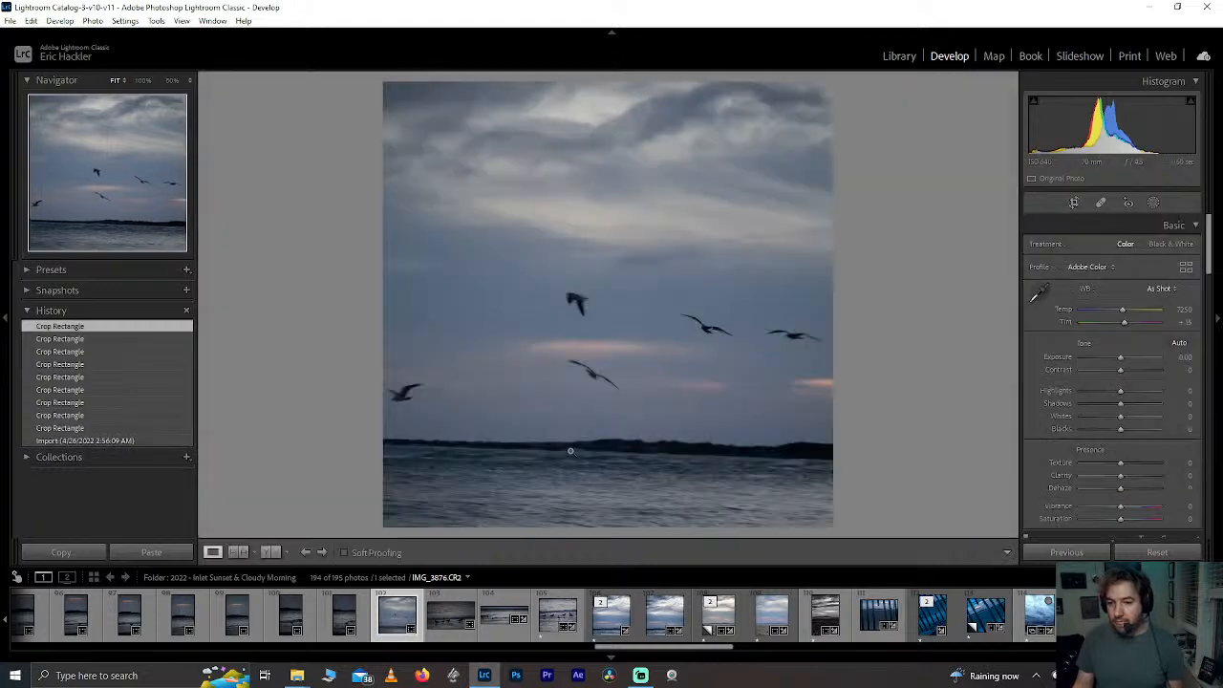
click(601, 367)
click(582, 382)
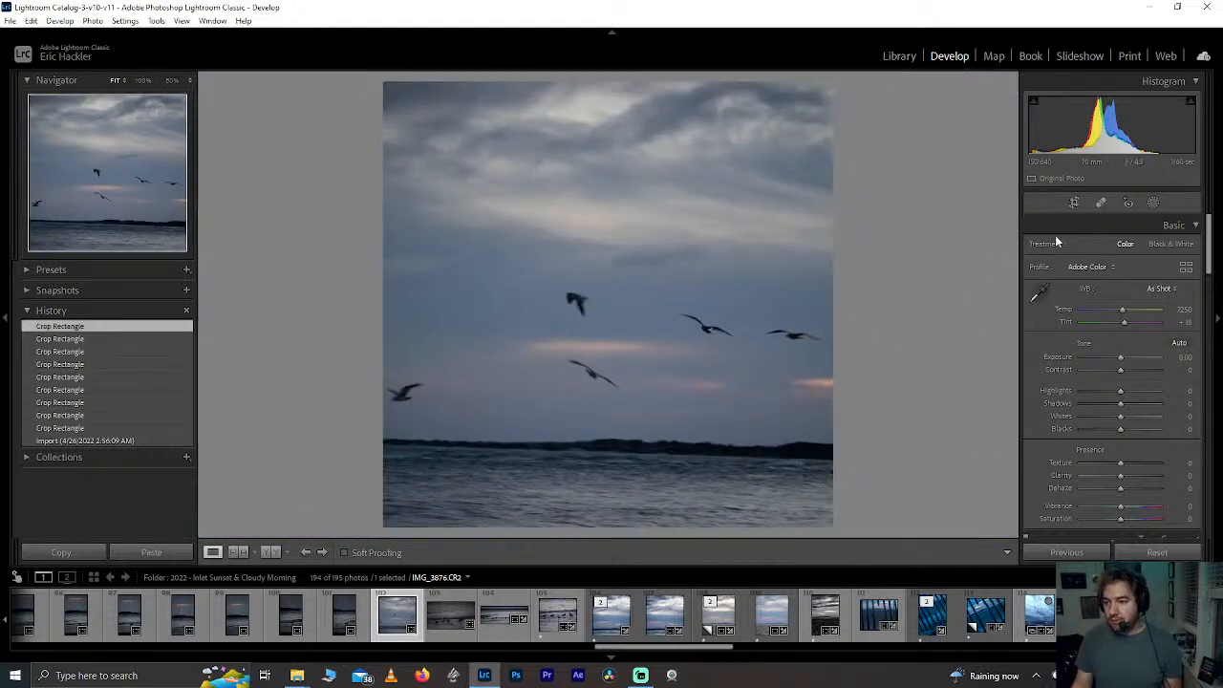
Step: Set Clarity to +94 and Texture to +100, trying Dehaze at -37 and resetting it to 0
mouse_move(1118, 483)
mouse_down()
mouse_move(1179, 478)
mouse_move(1102, 491)
mouse_up()
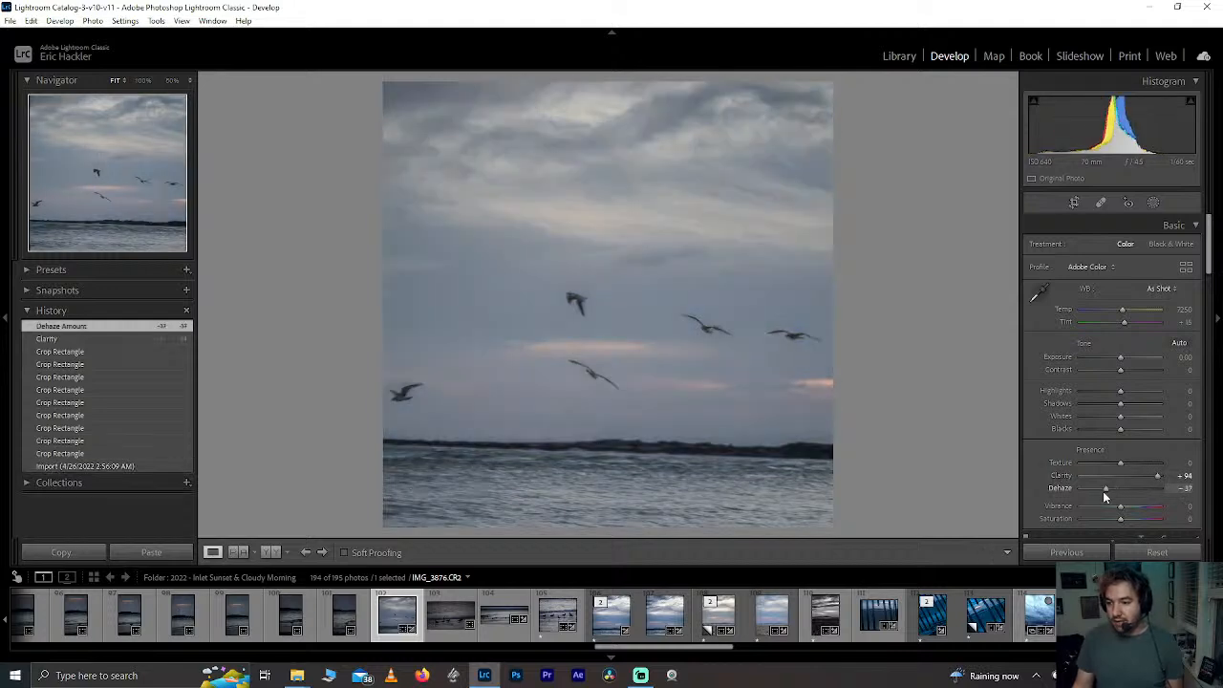
double_click(1102, 491)
drag(1116, 463, 1175, 462)
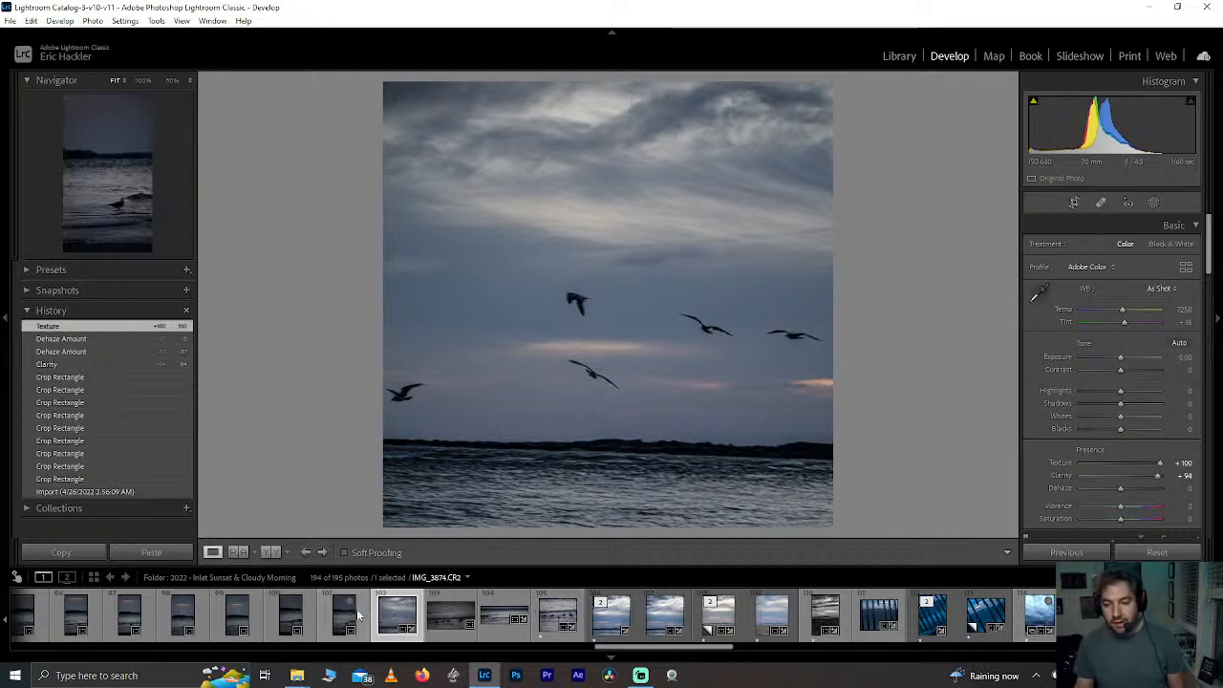
Step: Browse the folder's photos and open the black-and-white pelican shot IMG_4016.CR2
scroll(406, 632, up, 3)
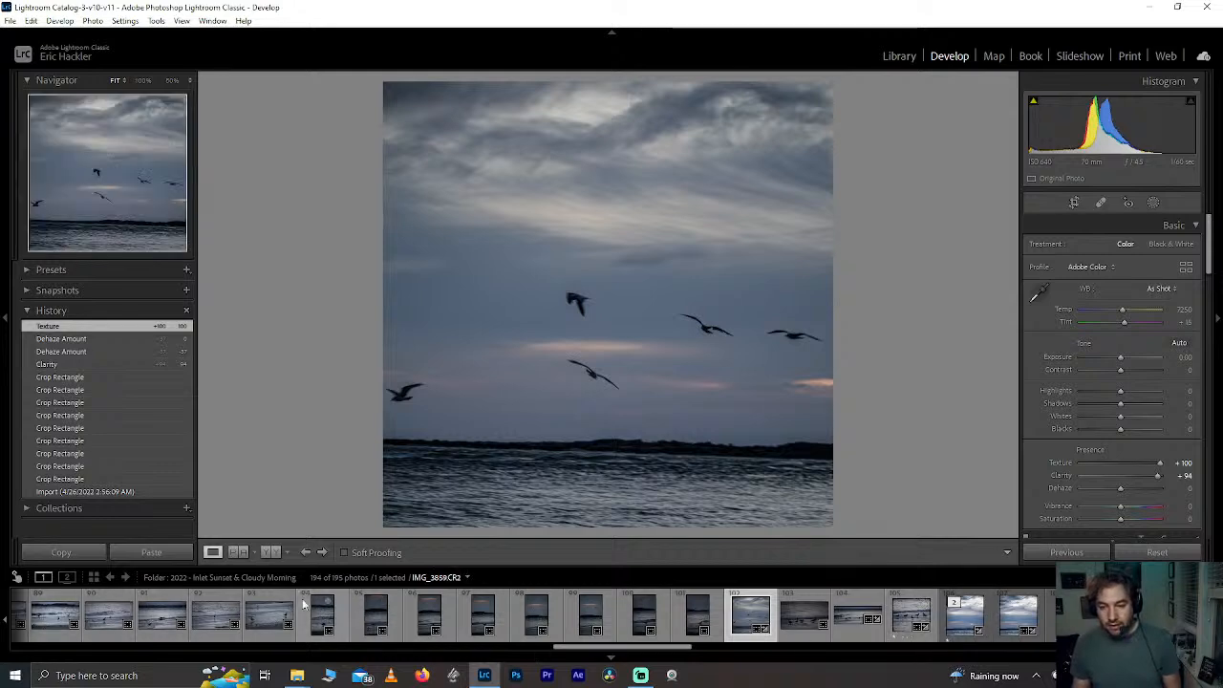
scroll(315, 626, up, 3)
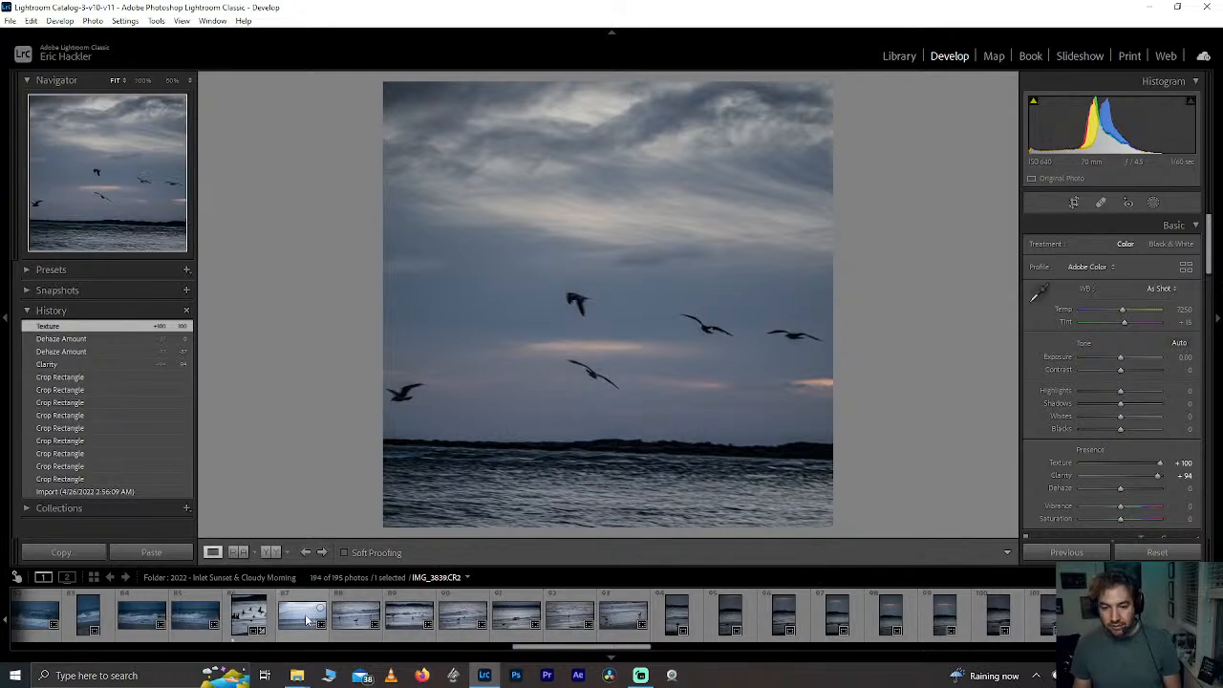
drag(513, 644, 525, 666)
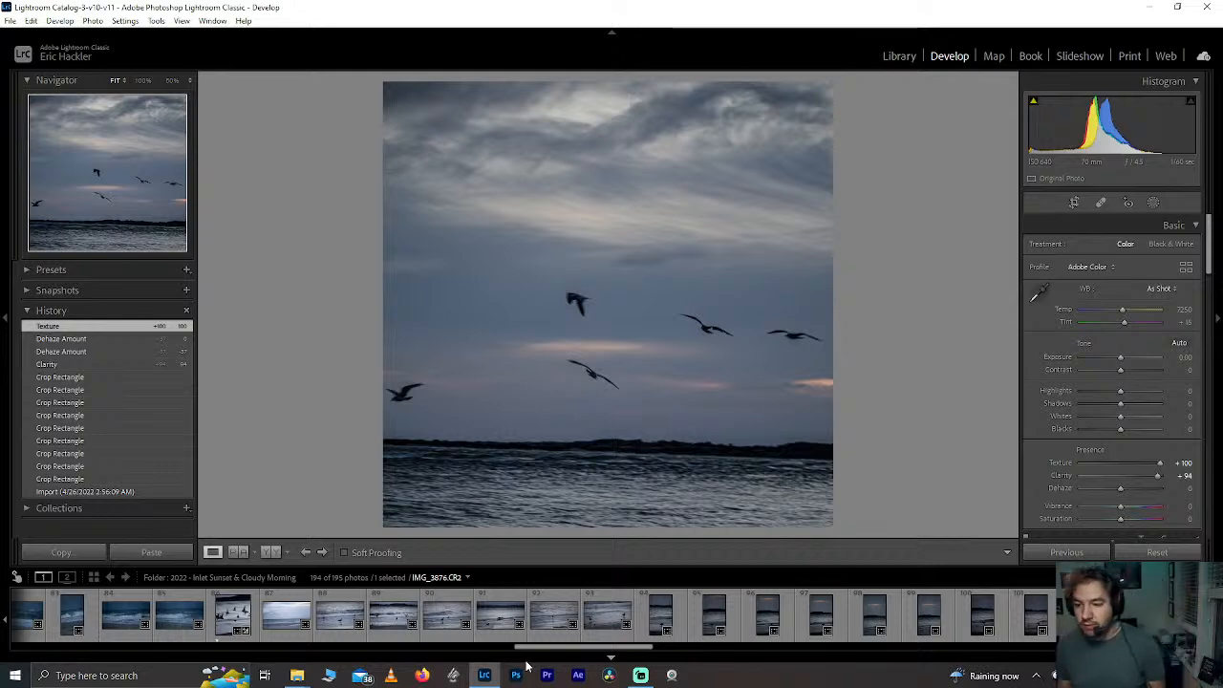
drag(538, 649, 1073, 649)
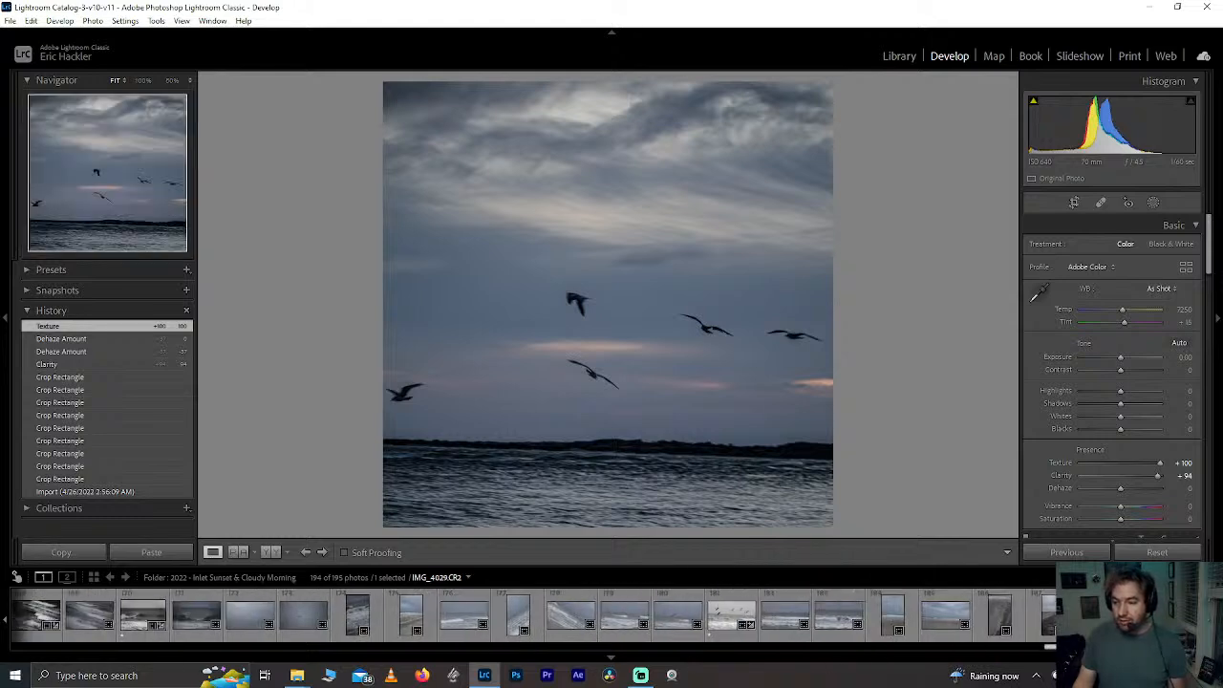
click(820, 616)
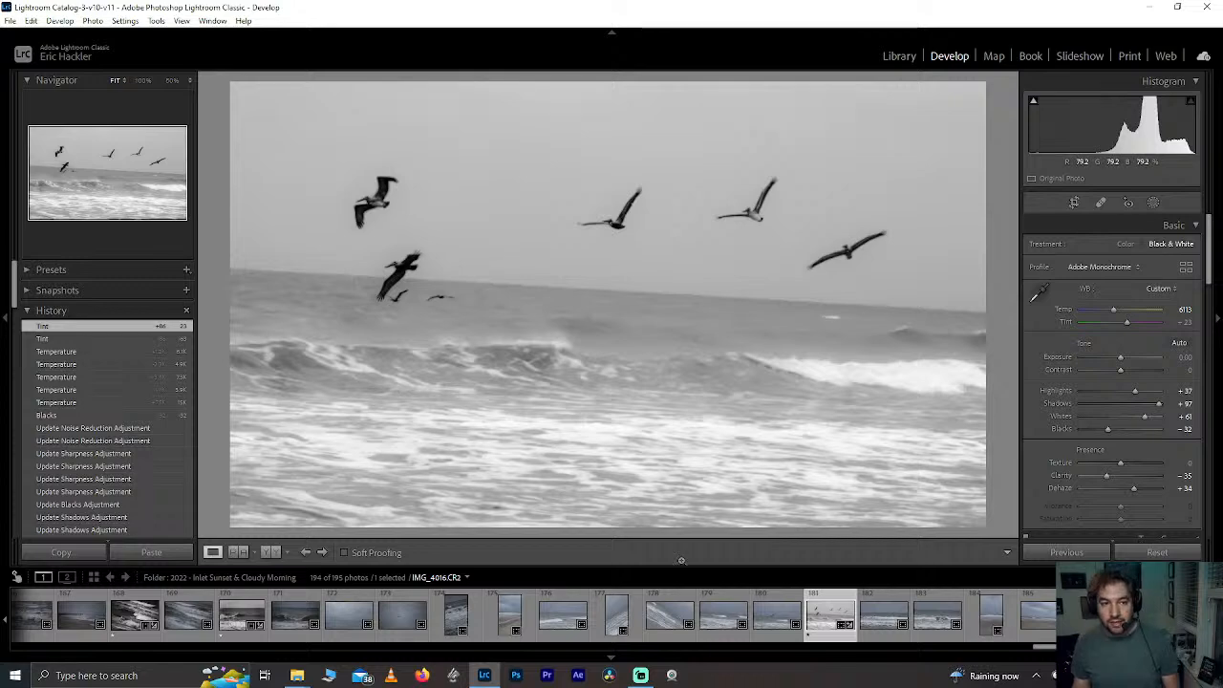
Step: Compare the unedited pelican photos IMG_4014.CR2 and IMG_4015.CR2 with the black-and-white IMG_4016.CR2
click(715, 621)
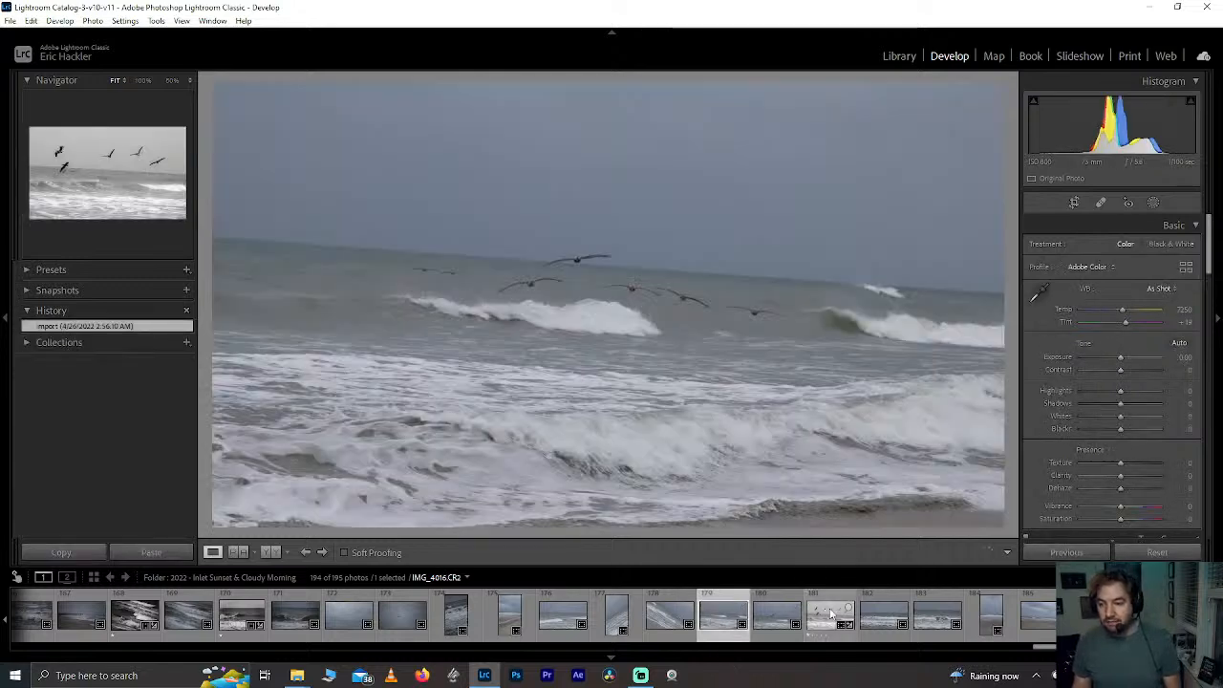
click(774, 619)
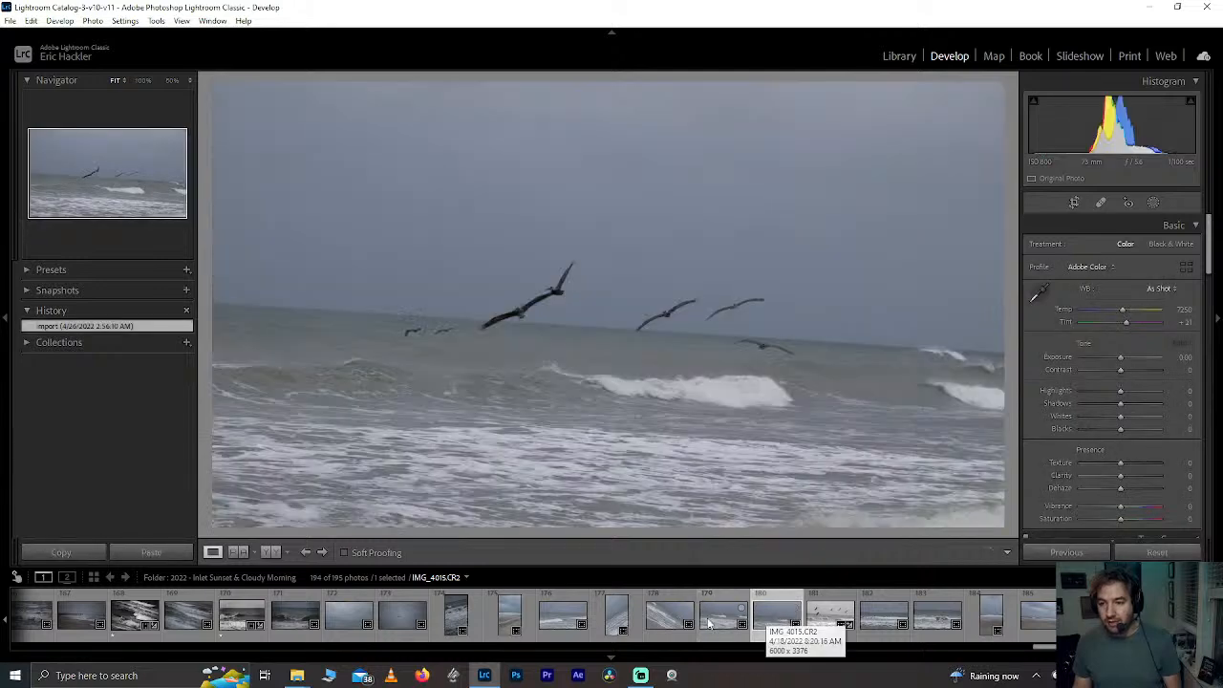
click(813, 609)
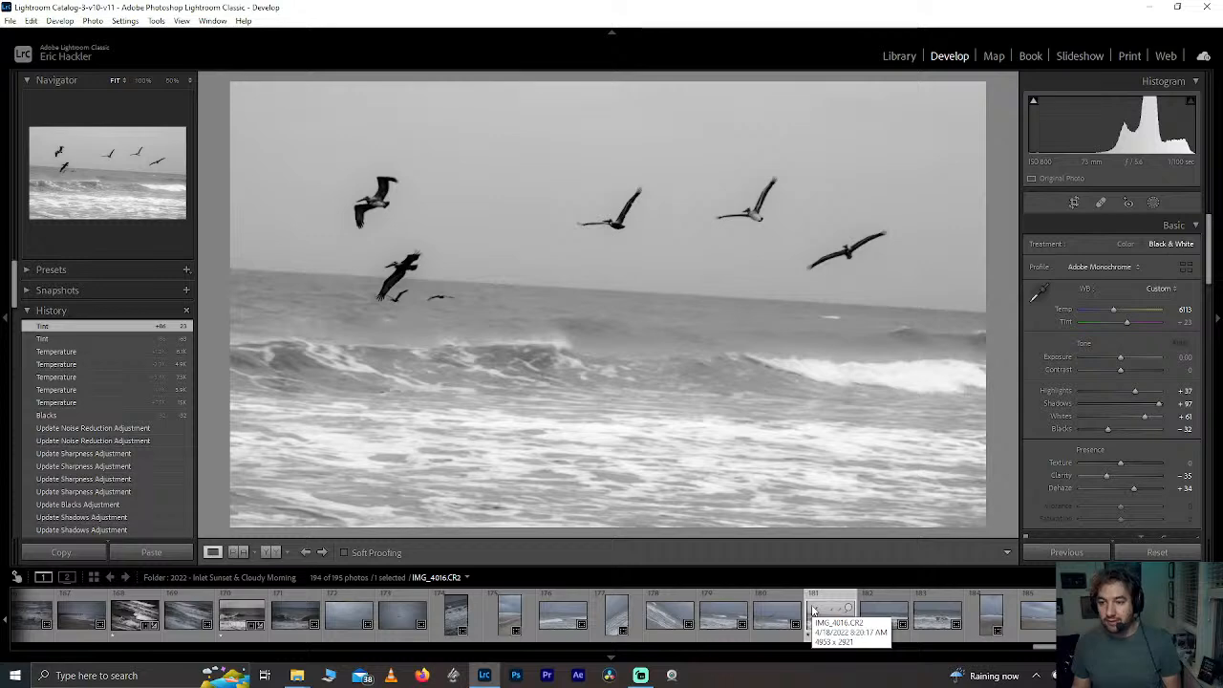
click(769, 615)
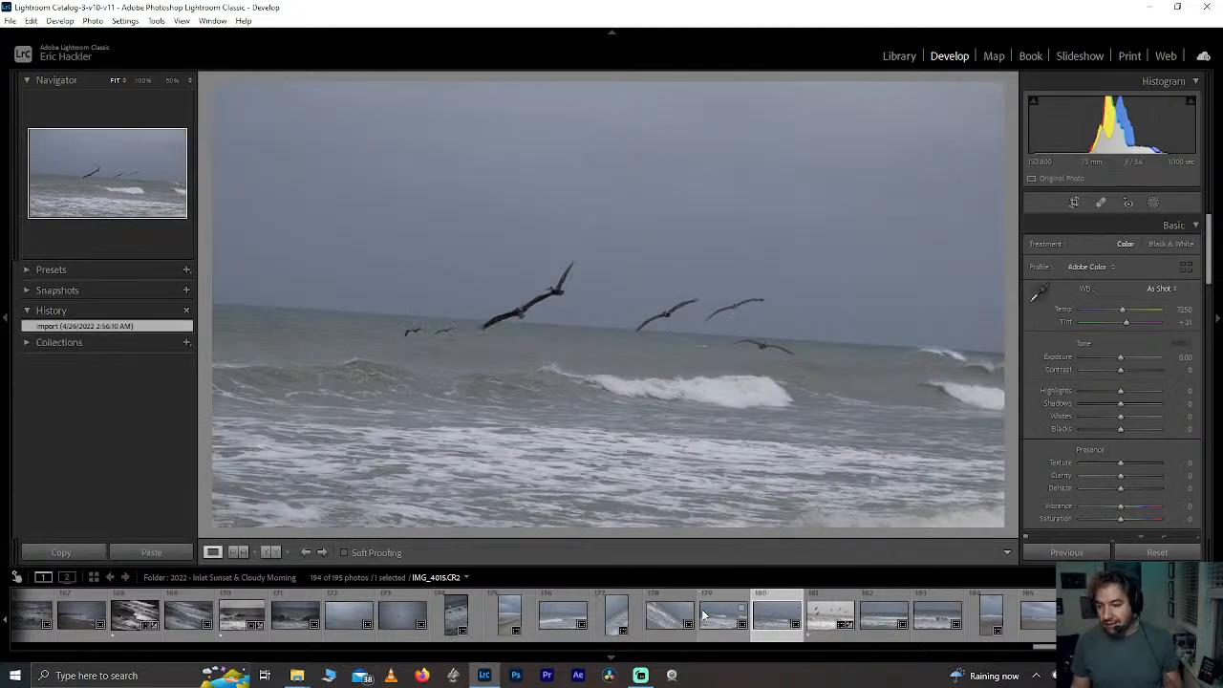
click(703, 613)
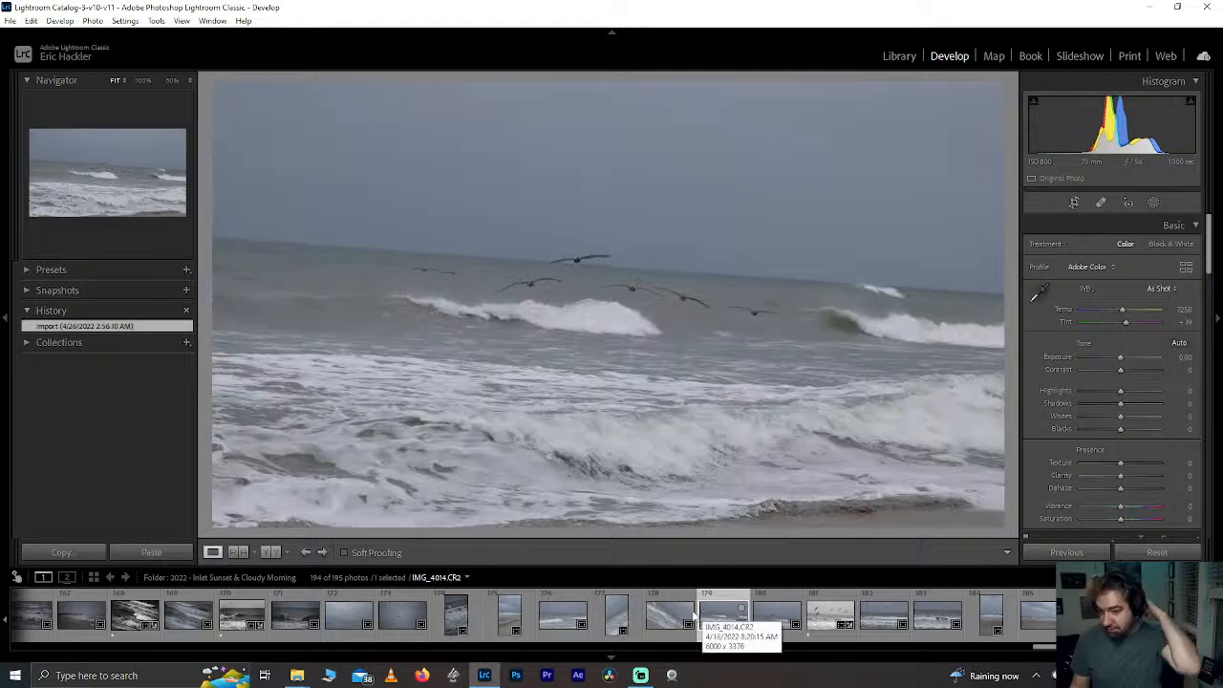
Step: Open the tilted pelican photo IMG_4013.CR2, crop it to 1 x 1 around the birds and rotate it to 8.47
click(659, 616)
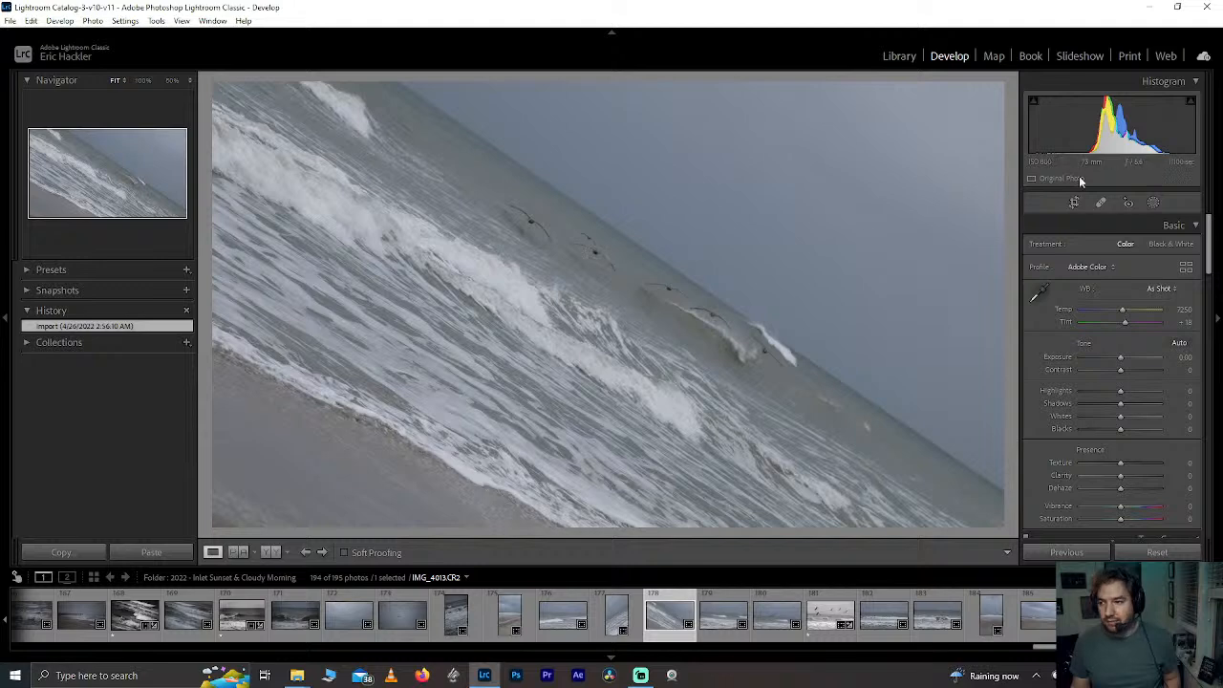
click(1073, 204)
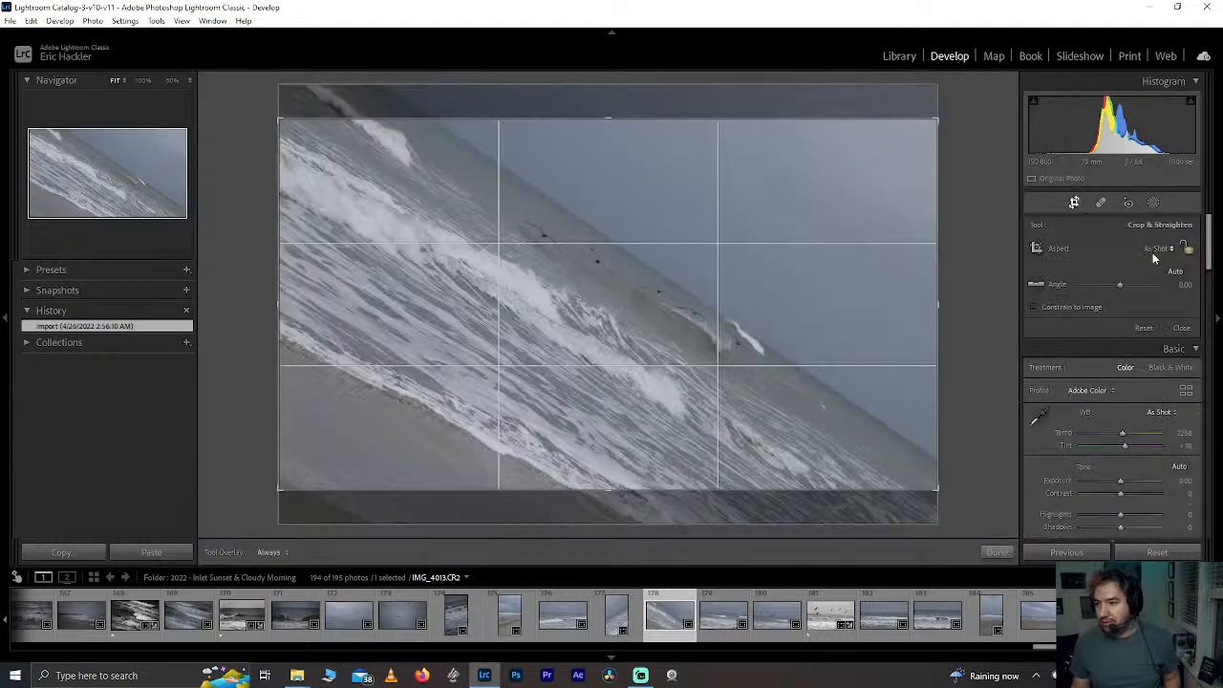
click(1158, 248)
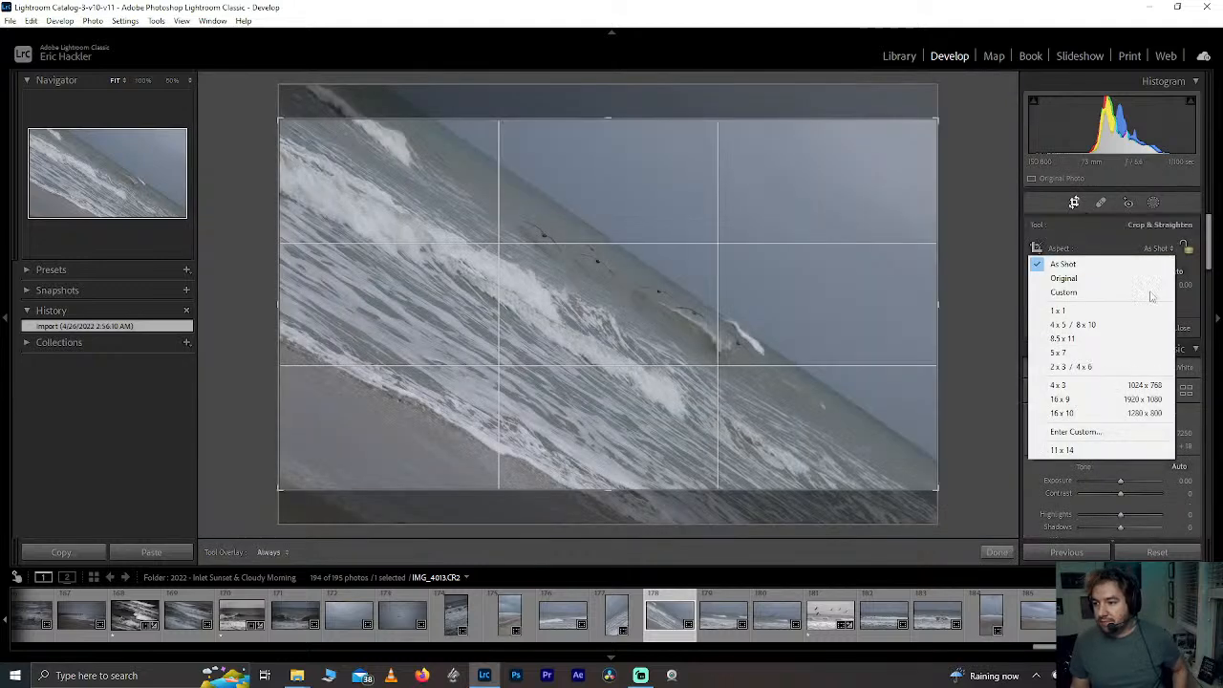
click(1120, 310)
drag(699, 490, 689, 522)
drag(615, 102, 625, 191)
drag(871, 313, 863, 349)
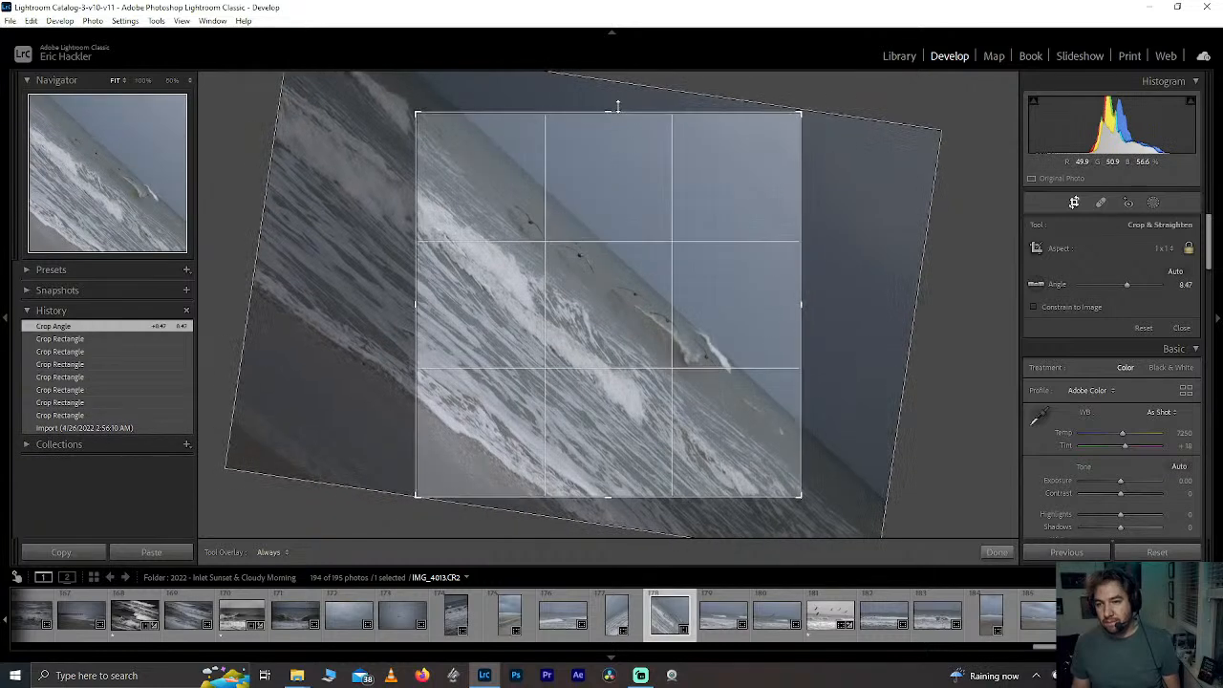
Step: Set the crop angle to 10.36 and resize and reposition the square crop around the pelicans and diagonal surf
drag(617, 107, 598, 398)
drag(759, 453, 754, 461)
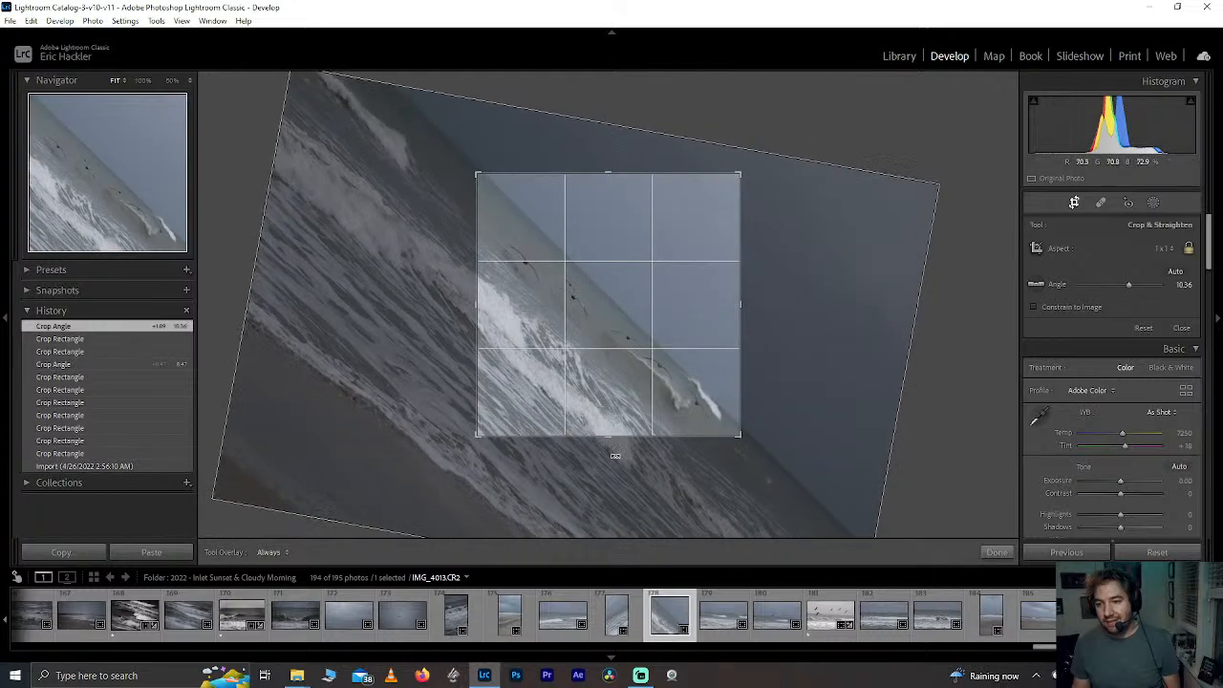
drag(609, 454, 608, 513)
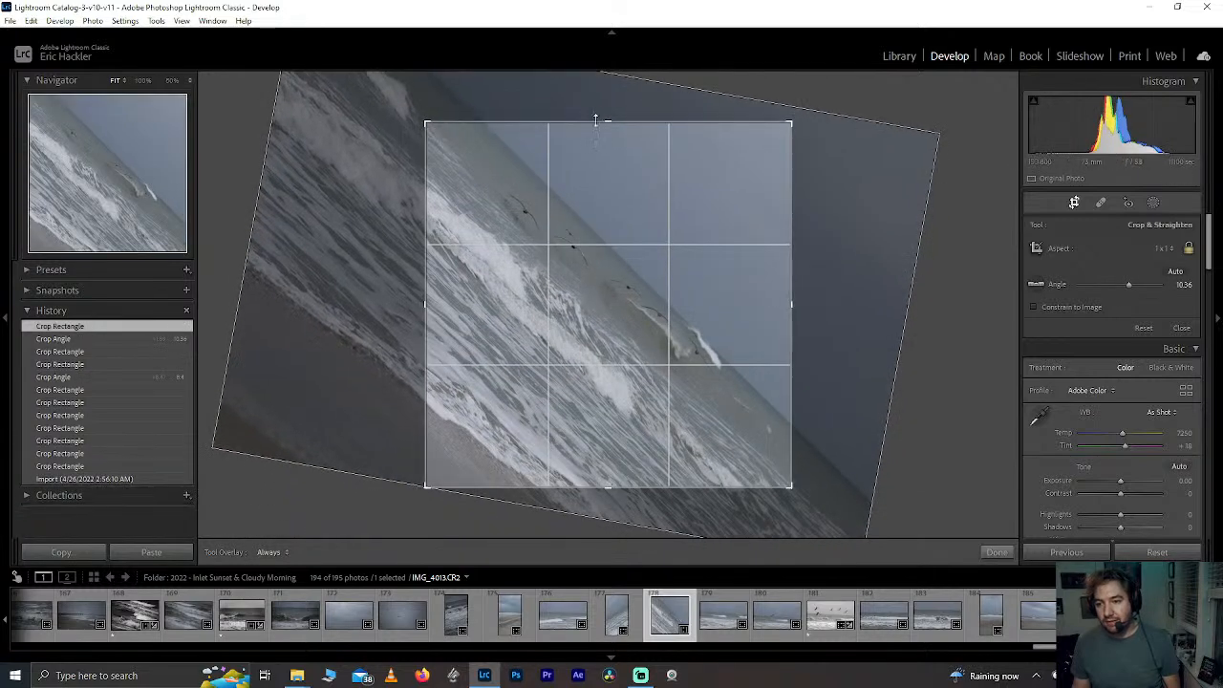
drag(598, 75, 598, 74)
drag(620, 298, 606, 355)
click(603, 517)
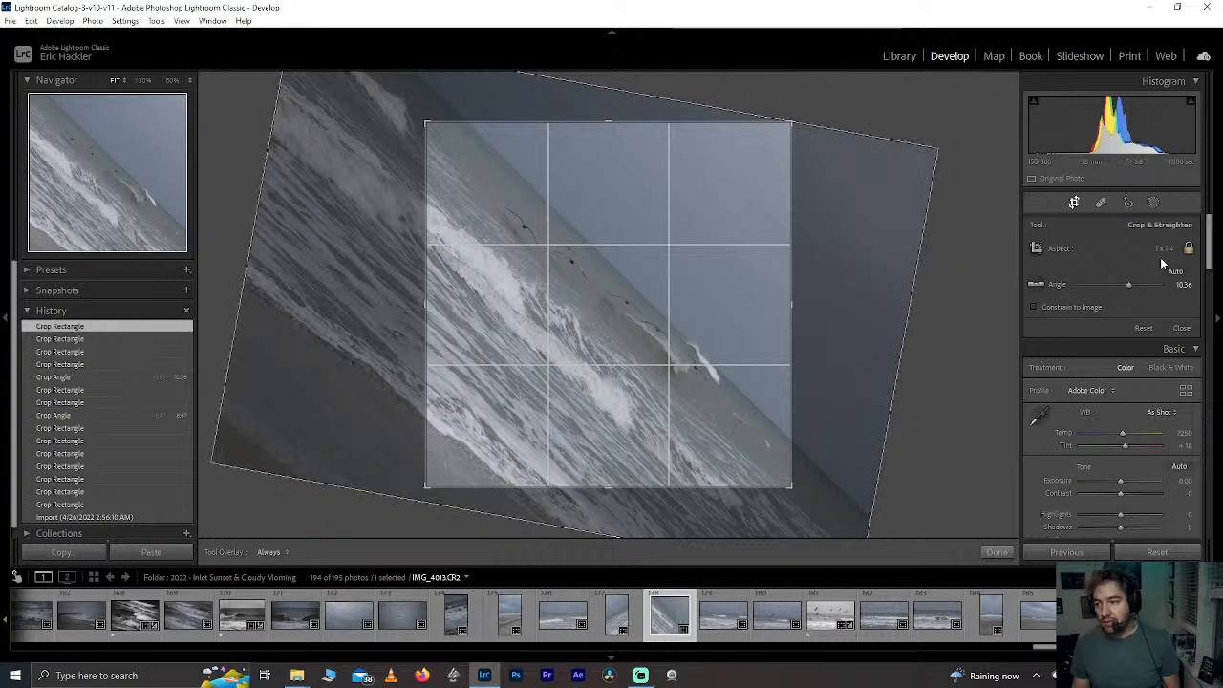
Step: Try extending the crop's lower edge with the aspect ratio unlocked and undo both crop changes
click(1187, 248)
drag(608, 487, 611, 504)
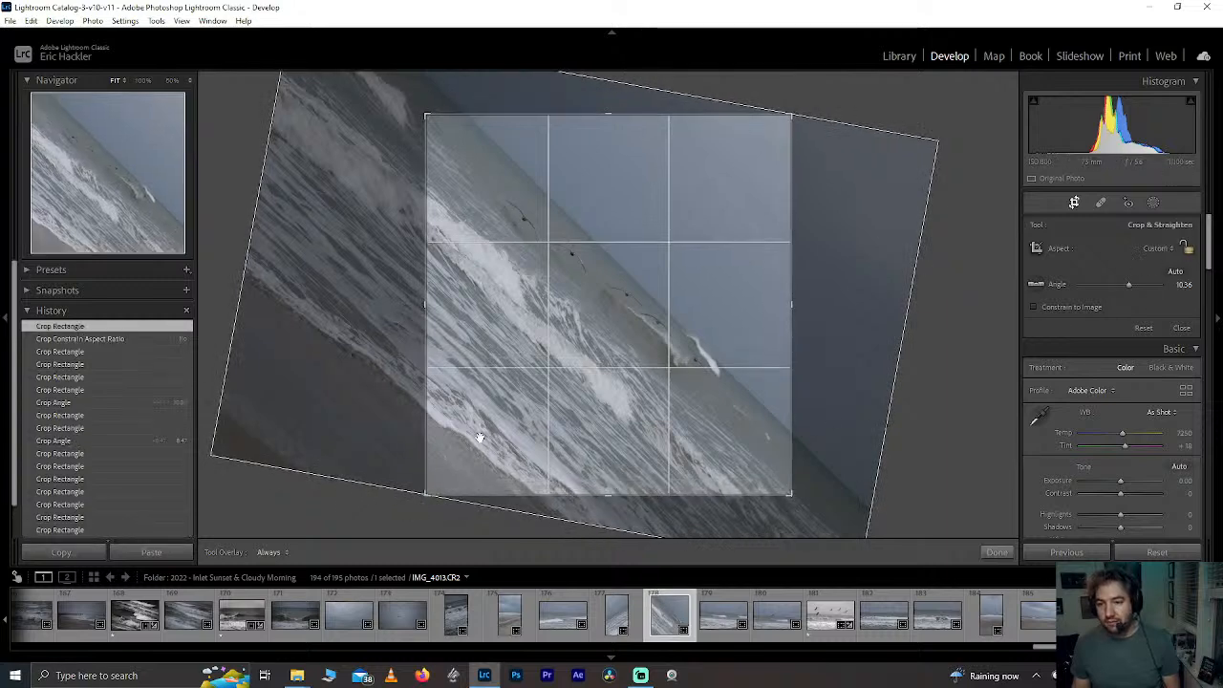
drag(558, 497, 563, 494)
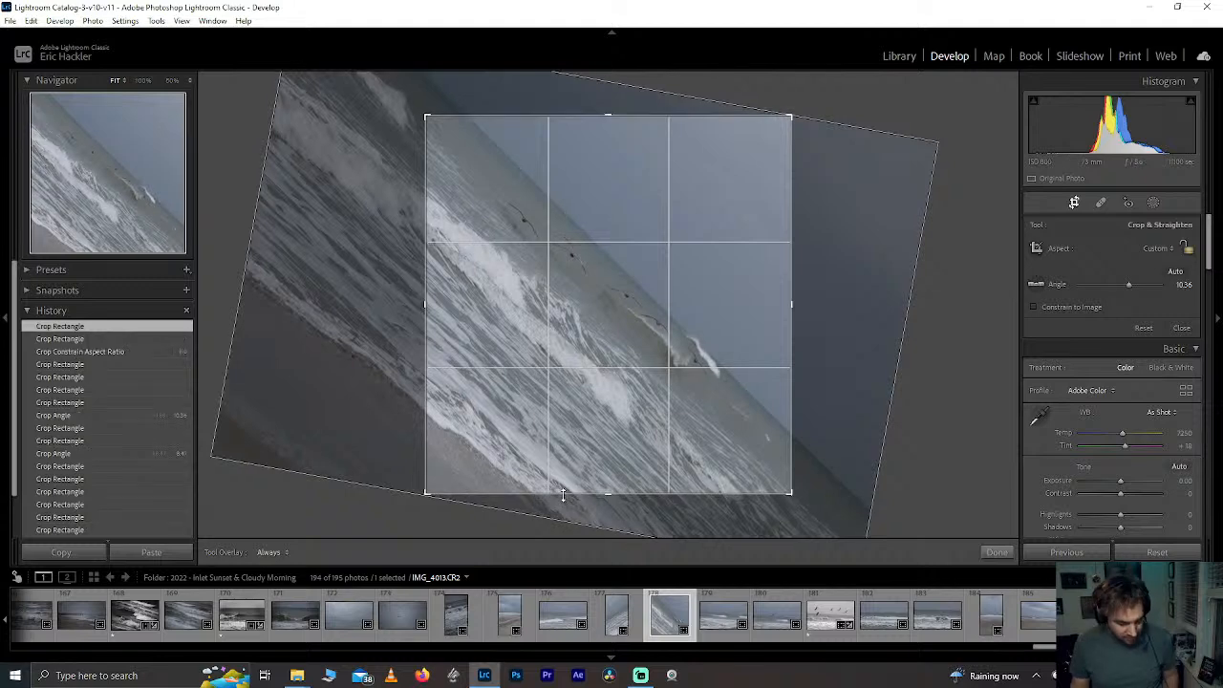
key(ctrl+z)
key(ctrl+z)
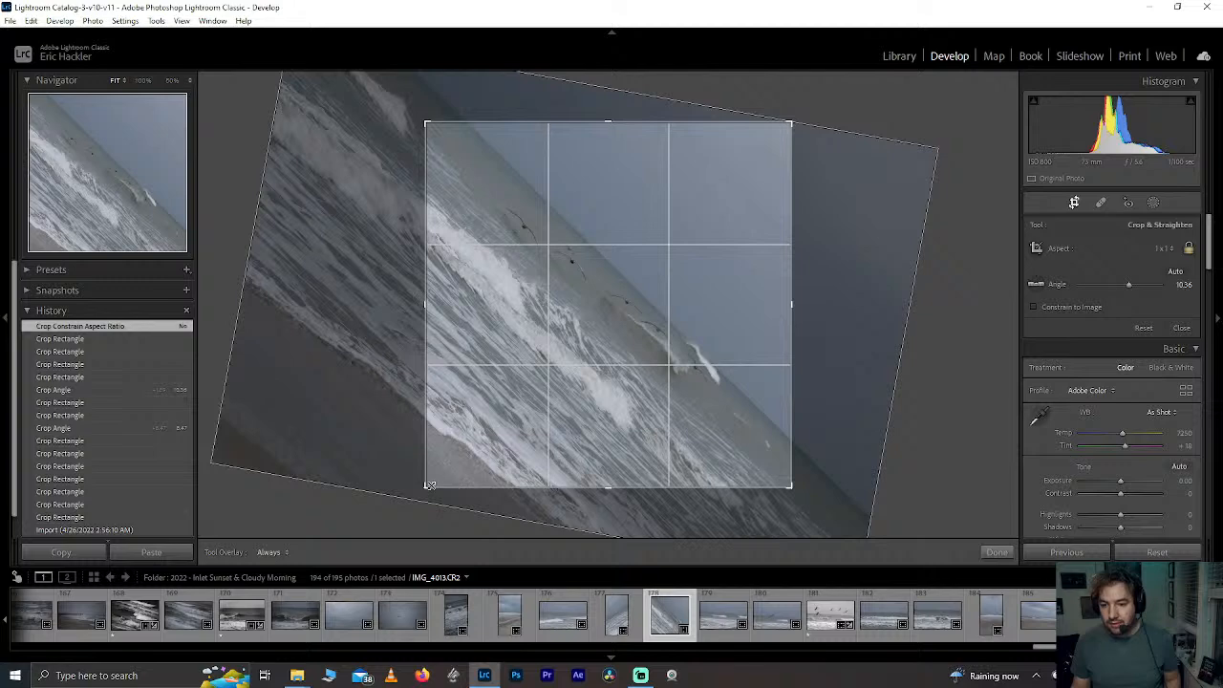
Step: Enlarge the square crop slightly and reposition the photo inside it to include more of the surf below the pelicans
drag(430, 485, 420, 499)
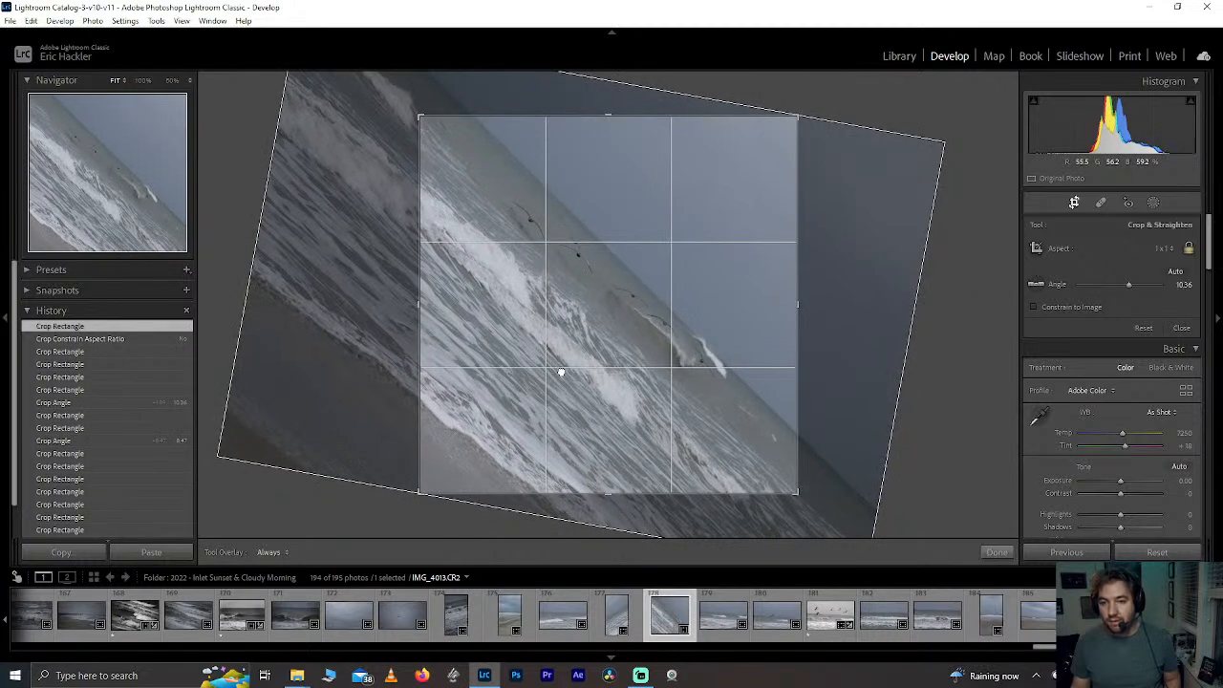
drag(561, 372, 485, 369)
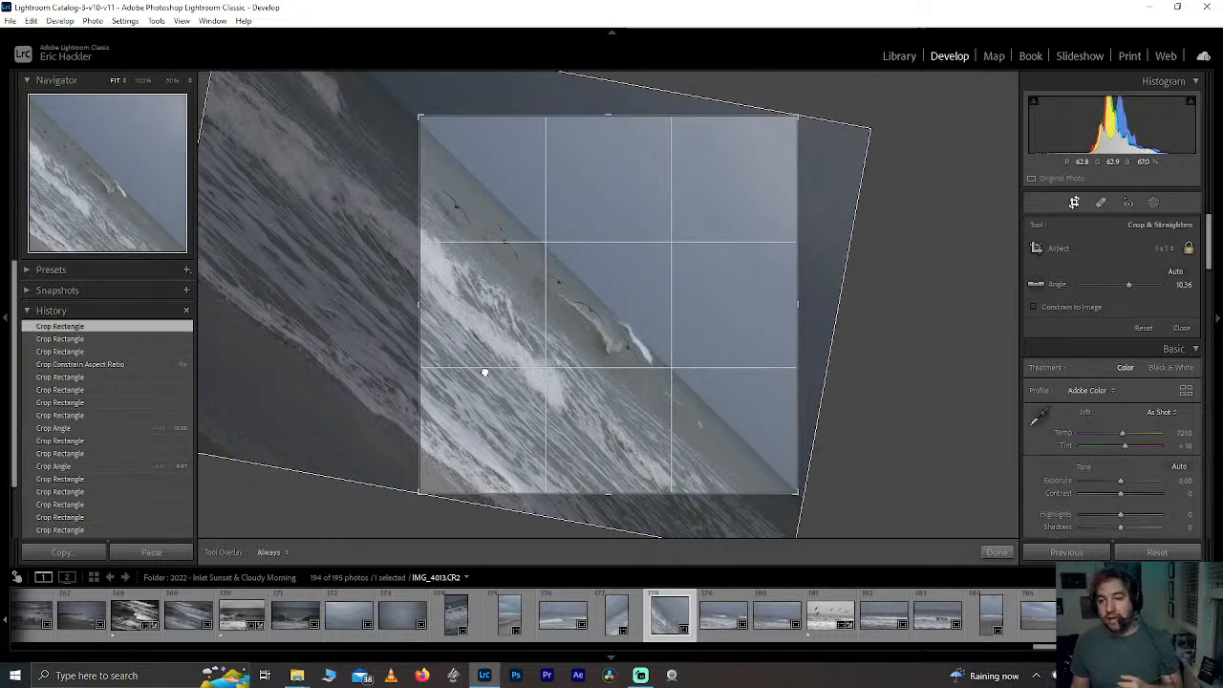
drag(484, 372, 622, 414)
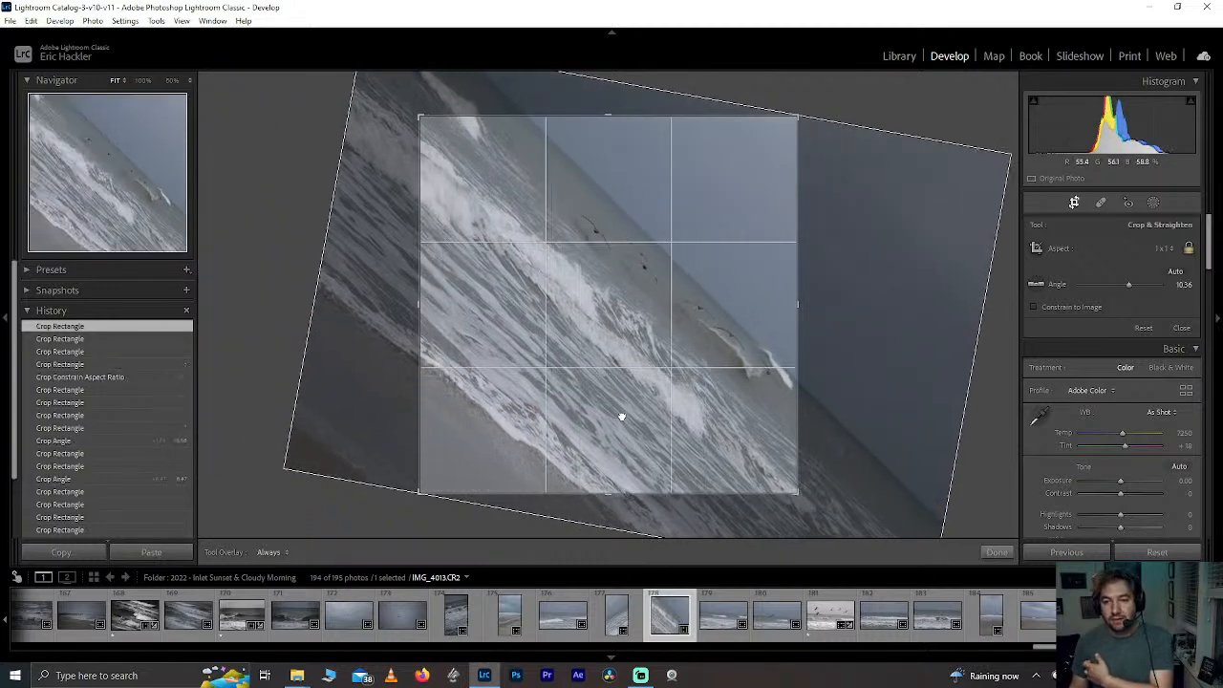
Step: Rotate the crop to an angle of 16.88, adjust its position around the pelicans and surf, and apply it
drag(861, 413, 859, 423)
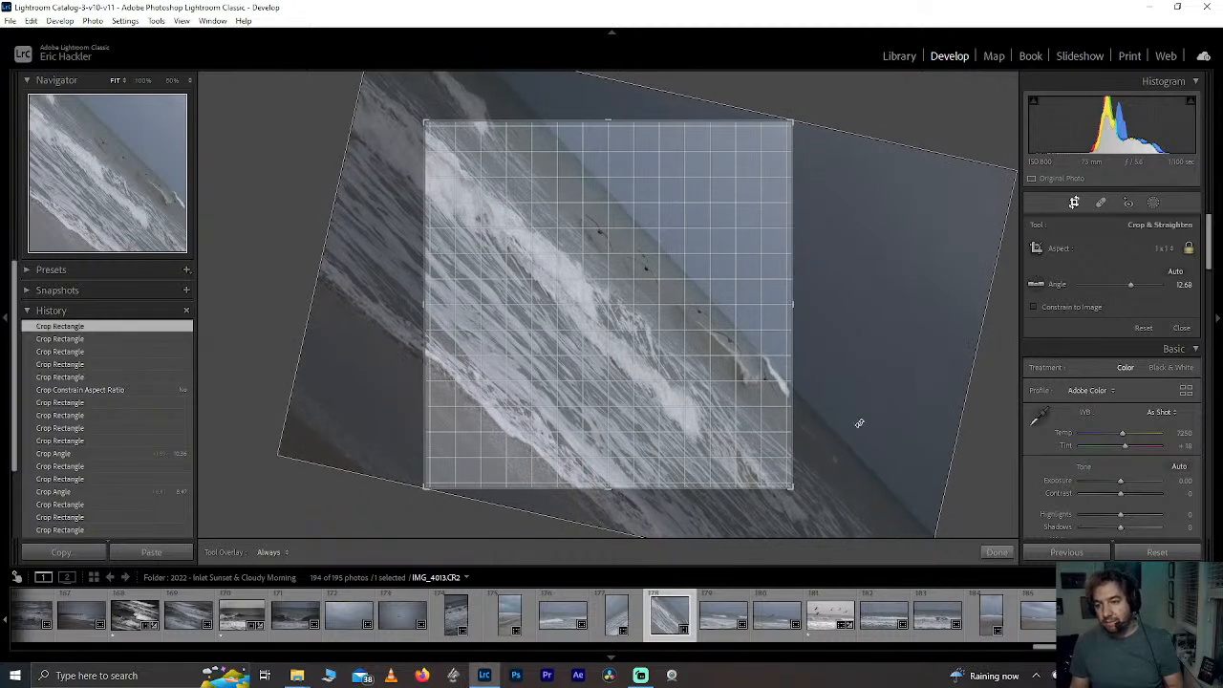
drag(859, 423, 860, 430)
drag(764, 393, 690, 383)
drag(809, 393, 731, 411)
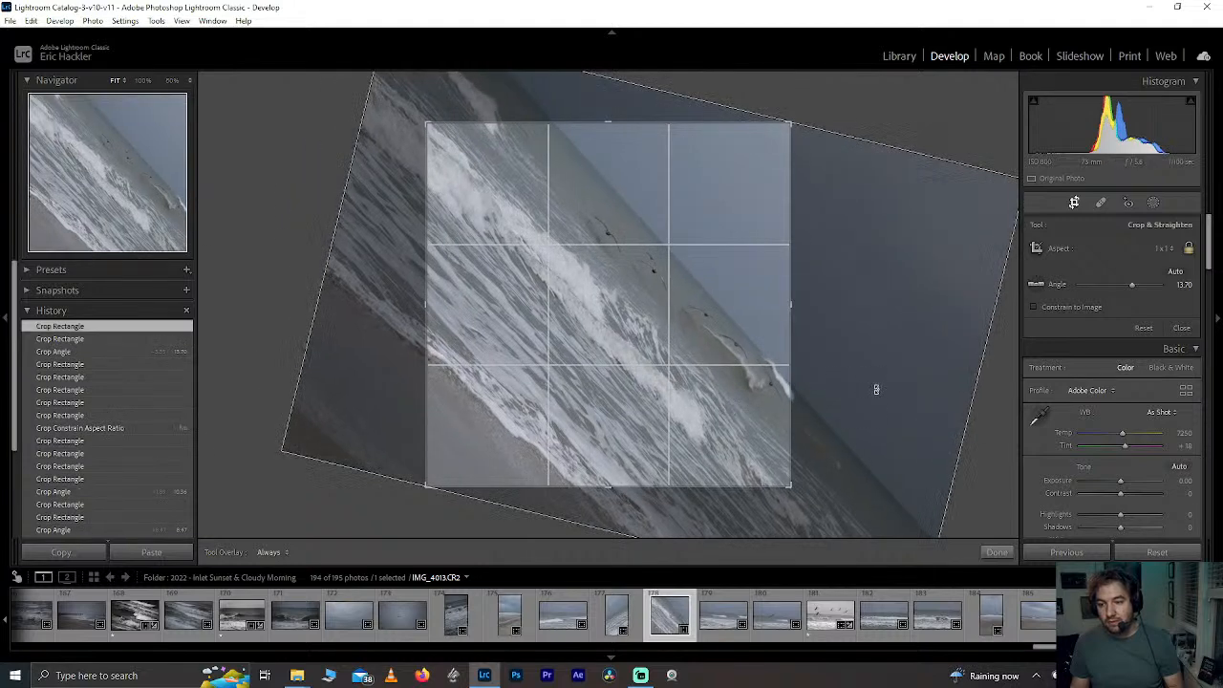
drag(876, 388, 858, 395)
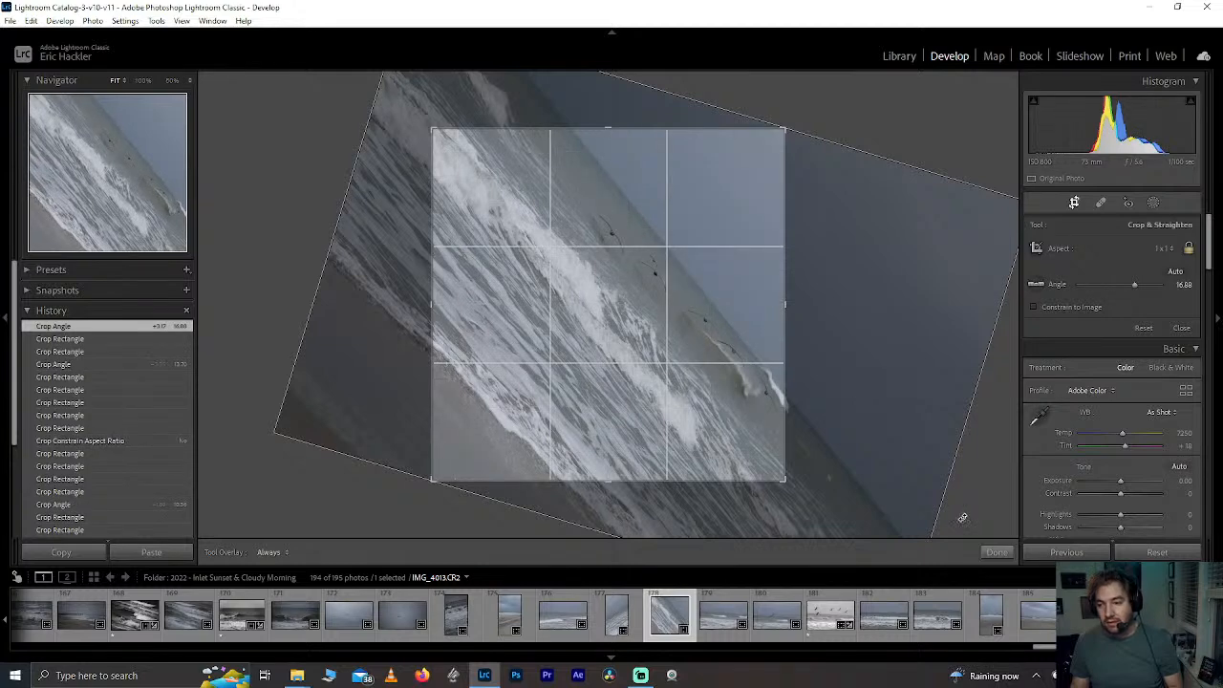
click(996, 553)
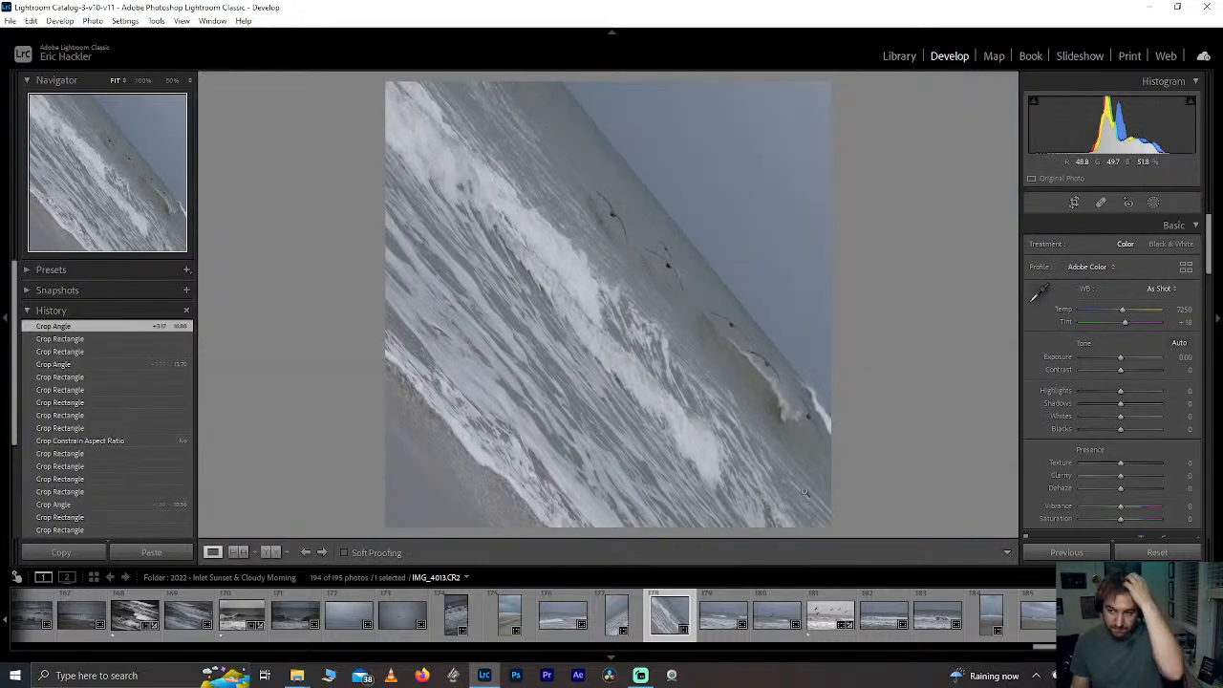
Step: Try the cropped pelican photo rotated 90 degrees counterclockwise with the Black & White treatment
key(ctrl+[)
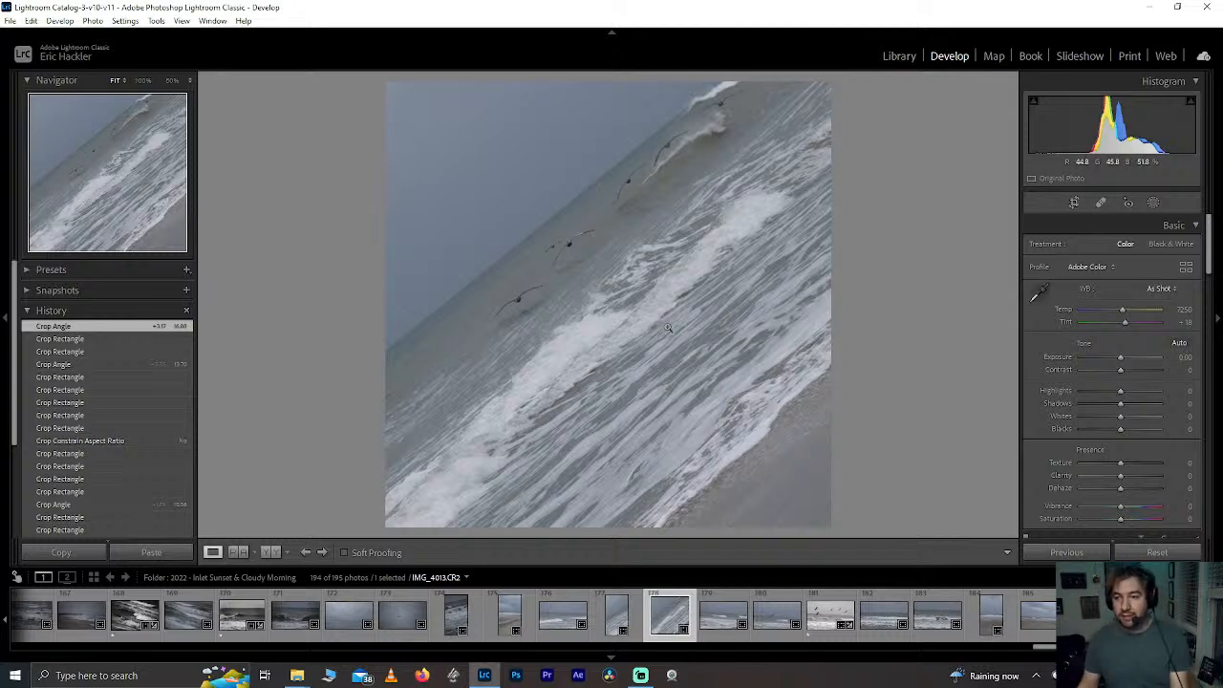
drag(508, 298, 925, 379)
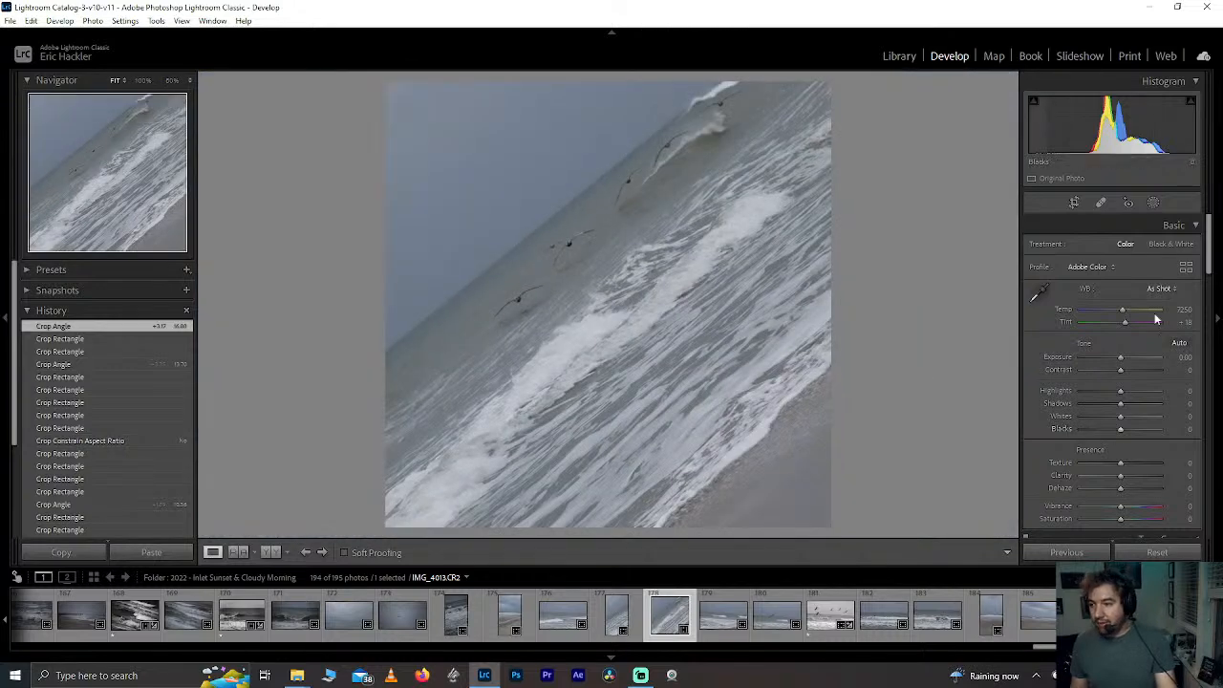
click(1171, 245)
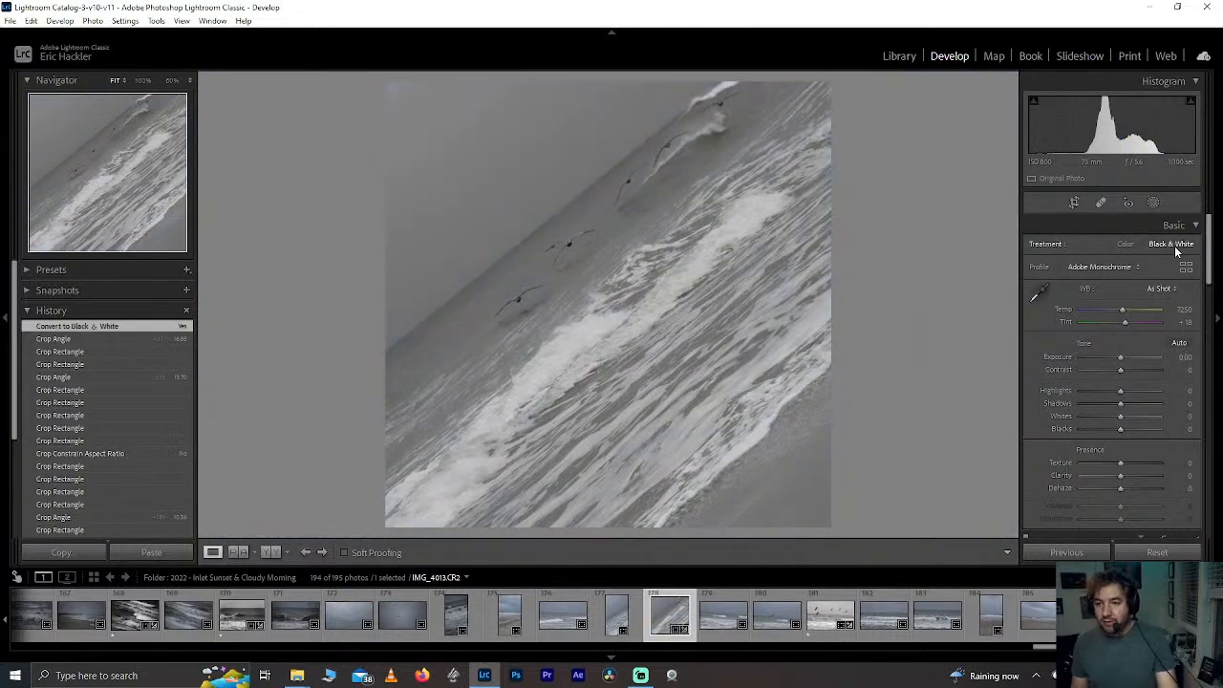
Step: Tighten and reposition the square crop around the pelicans and breaking wave in the color version, and apply it
click(1074, 203)
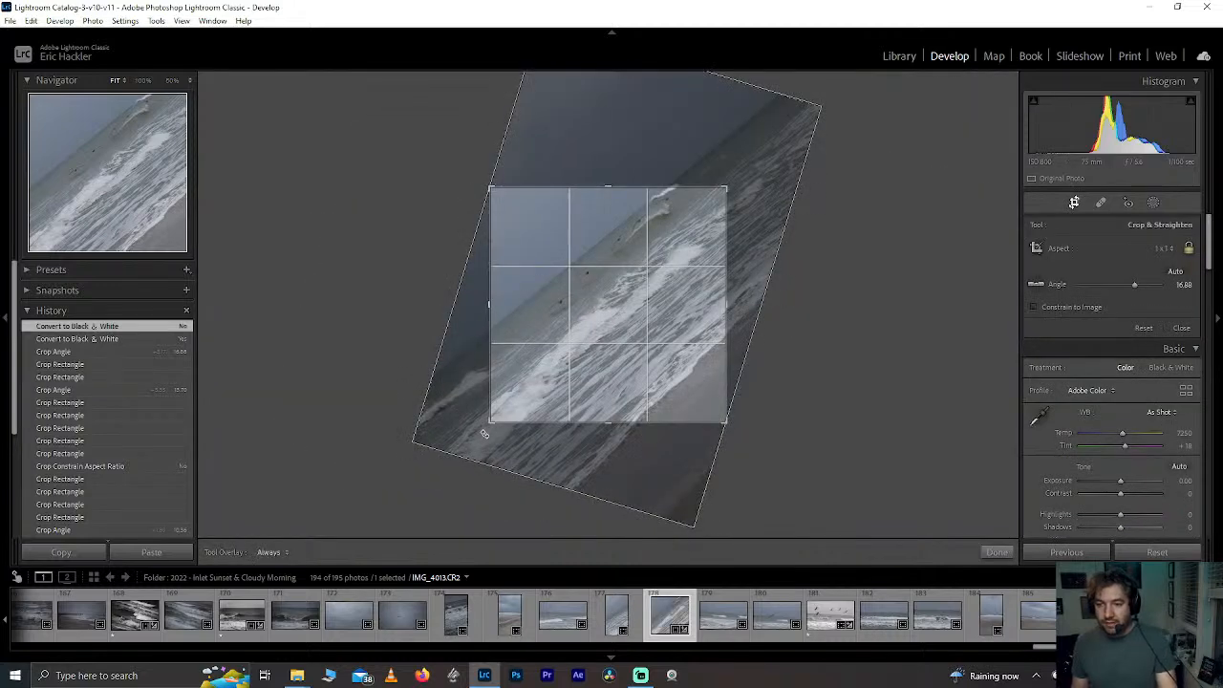
mouse_move(507, 420)
mouse_down()
mouse_move(523, 398)
mouse_move(518, 423)
mouse_up()
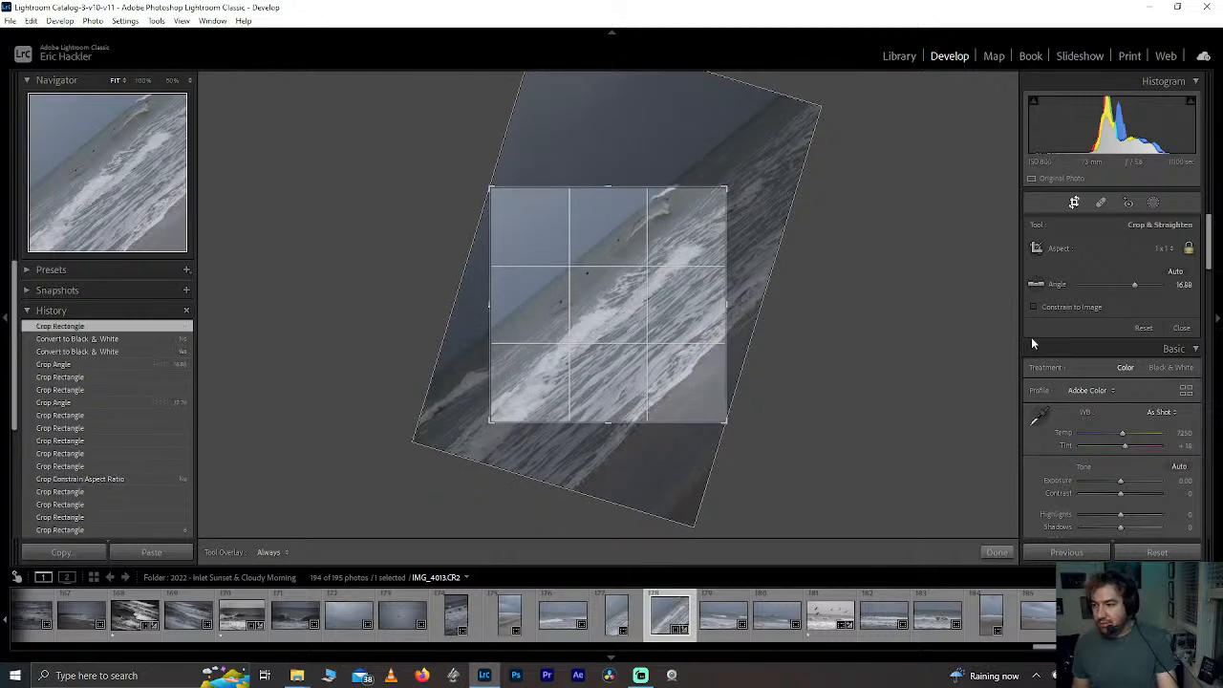
mouse_move(620, 404)
mouse_down()
mouse_move(625, 382)
mouse_move(602, 441)
mouse_move(609, 396)
mouse_up()
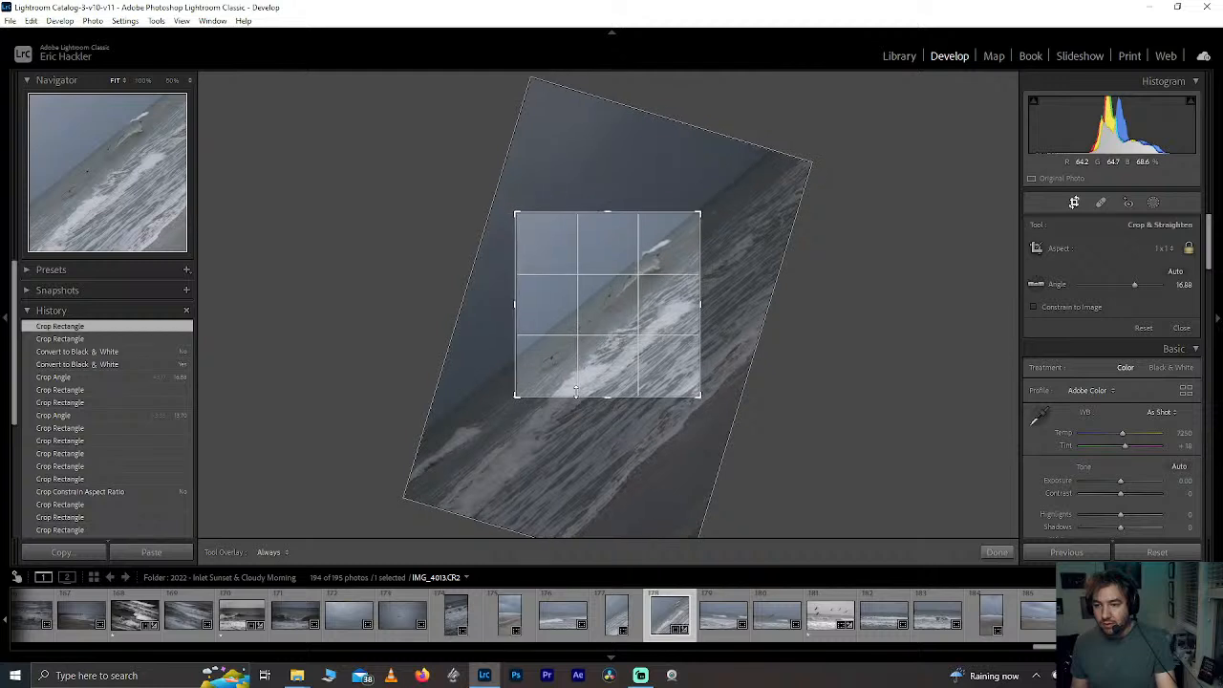
mouse_move(630, 330)
mouse_down()
mouse_move(622, 316)
mouse_move(638, 316)
mouse_move(633, 327)
mouse_up()
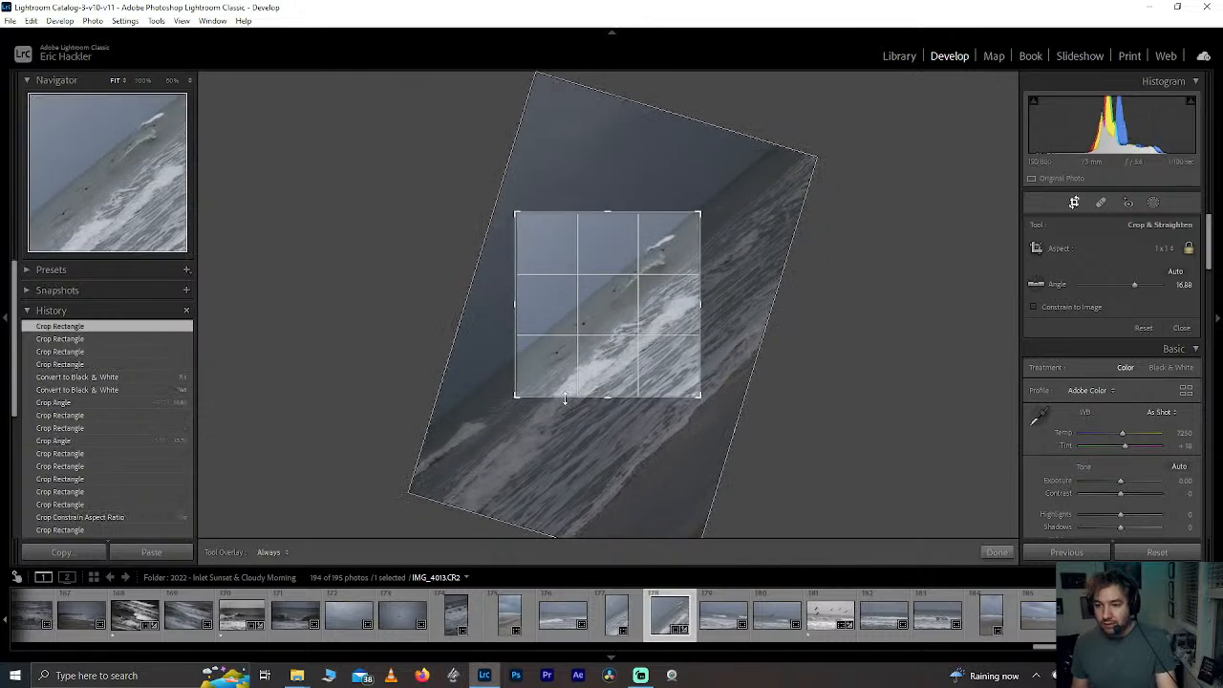
drag(567, 397, 568, 388)
drag(602, 347, 590, 302)
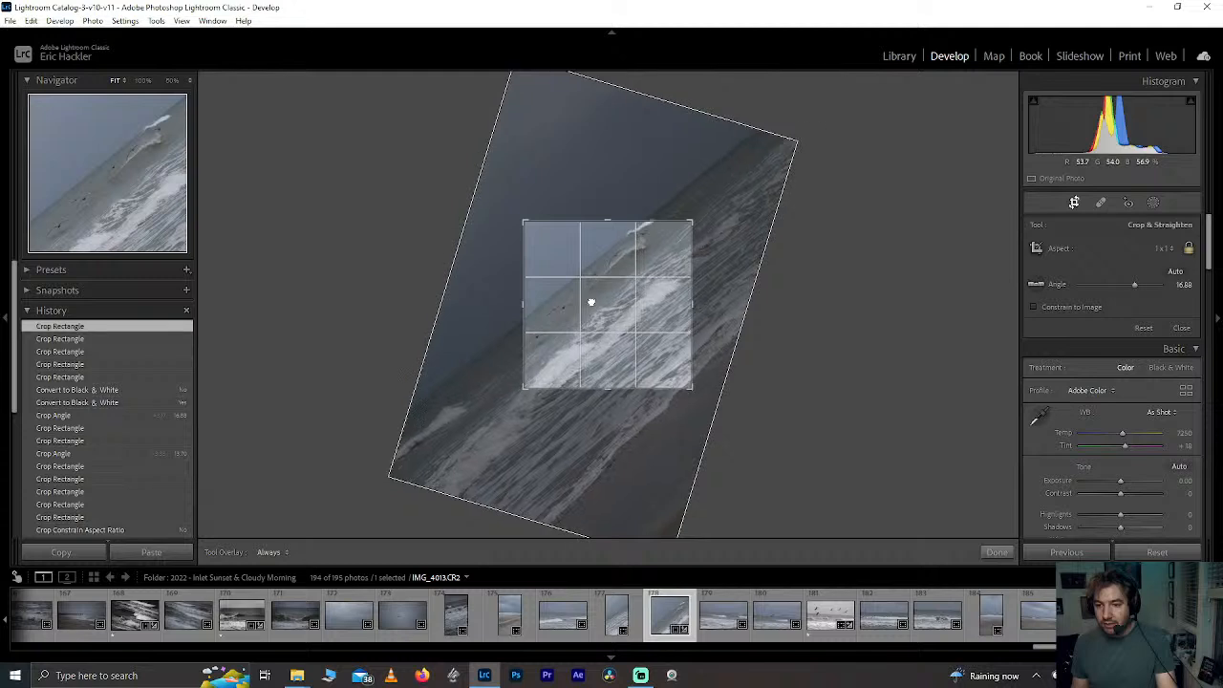
drag(648, 389, 648, 406)
drag(639, 346, 634, 347)
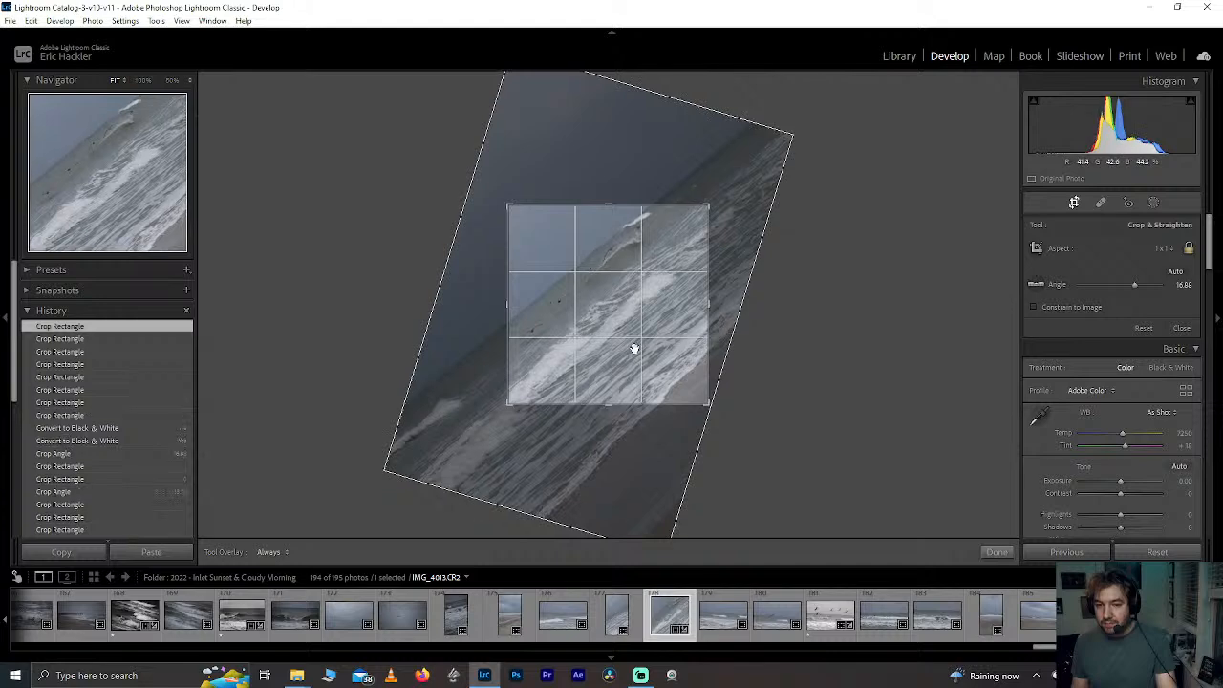
click(994, 552)
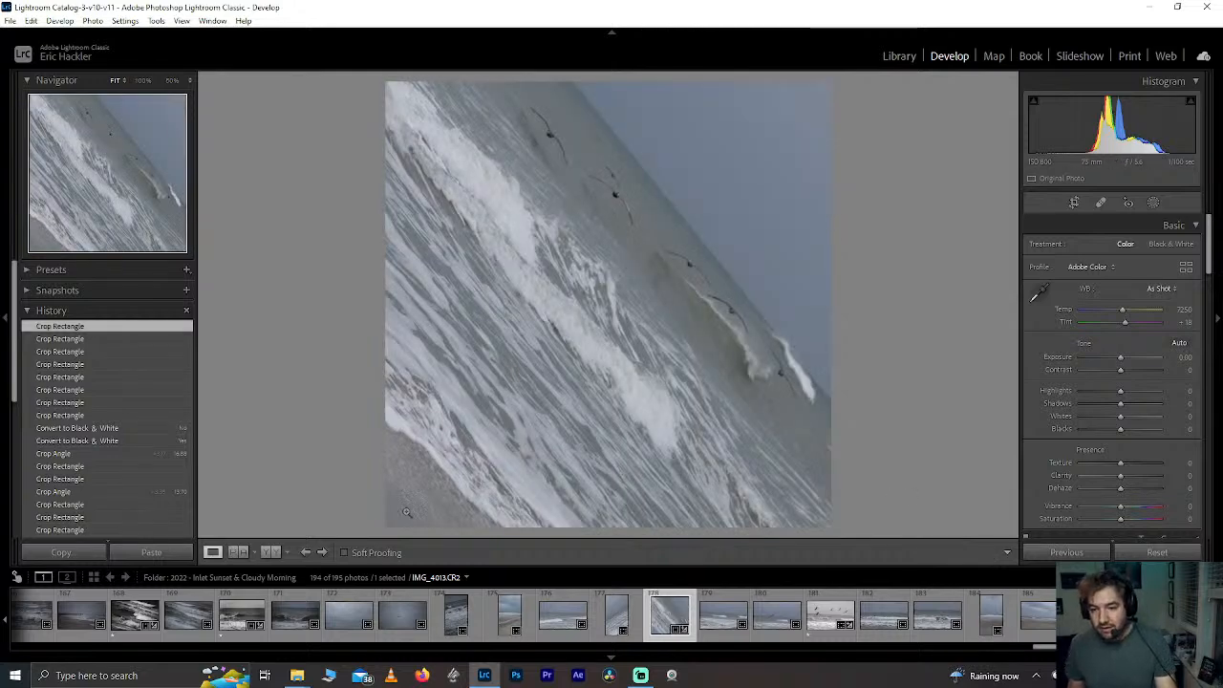
Step: Reopen the crop, shift the photo slightly sideways within the square frame and apply it
click(1073, 202)
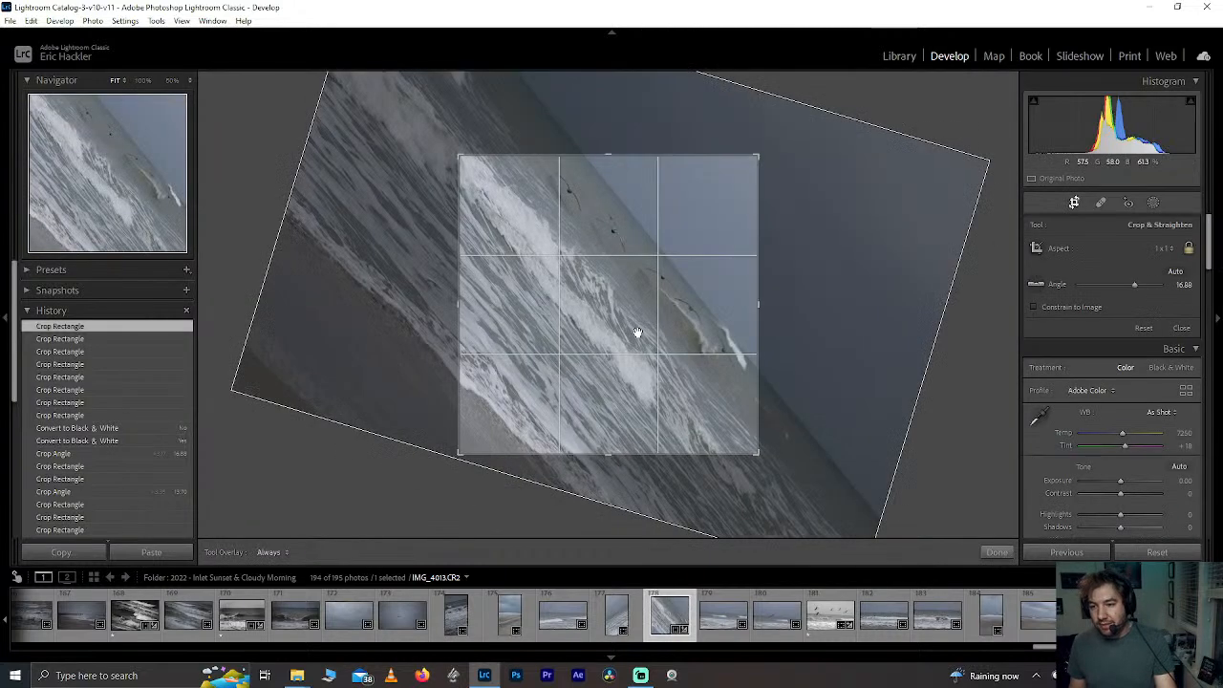
drag(642, 336, 633, 337)
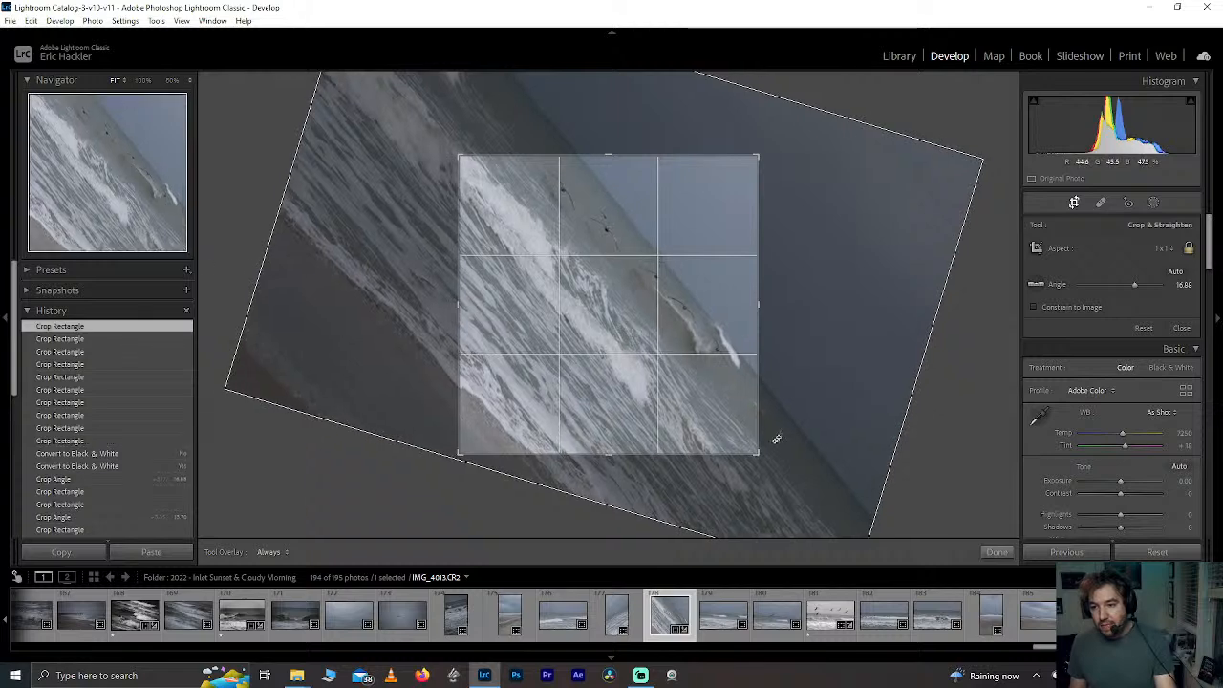
click(997, 553)
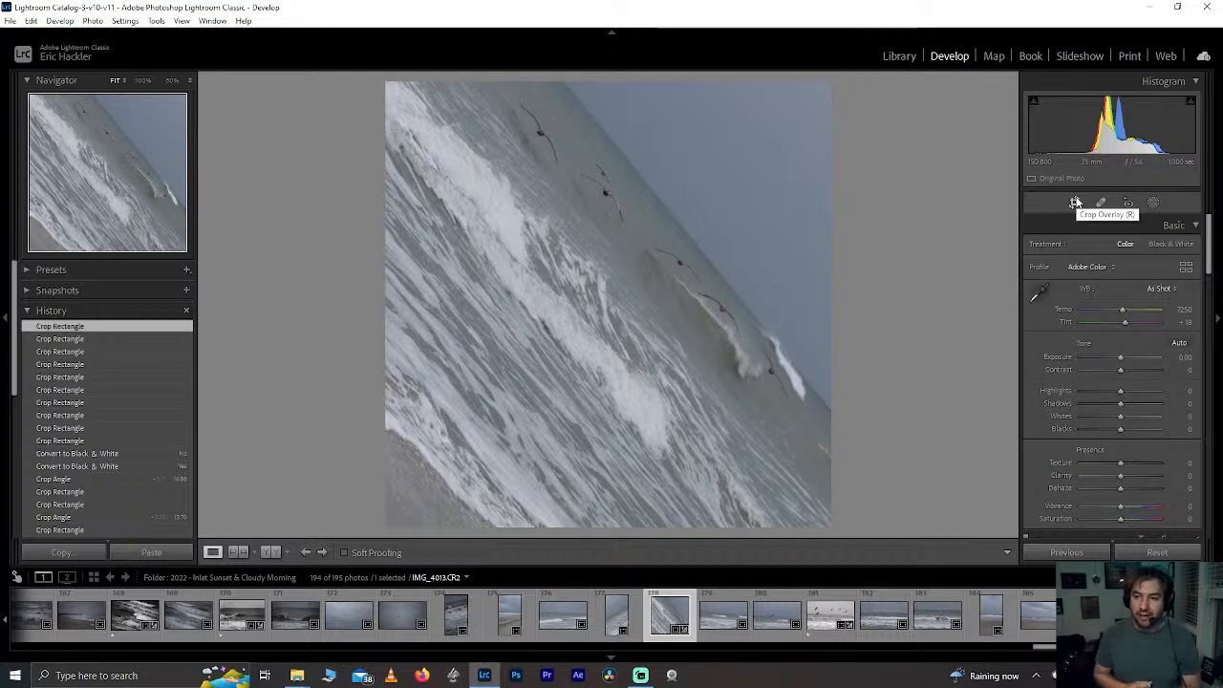
Step: Try repositioning the square crop to show more sky and less sand, and undo that crop change
click(1074, 203)
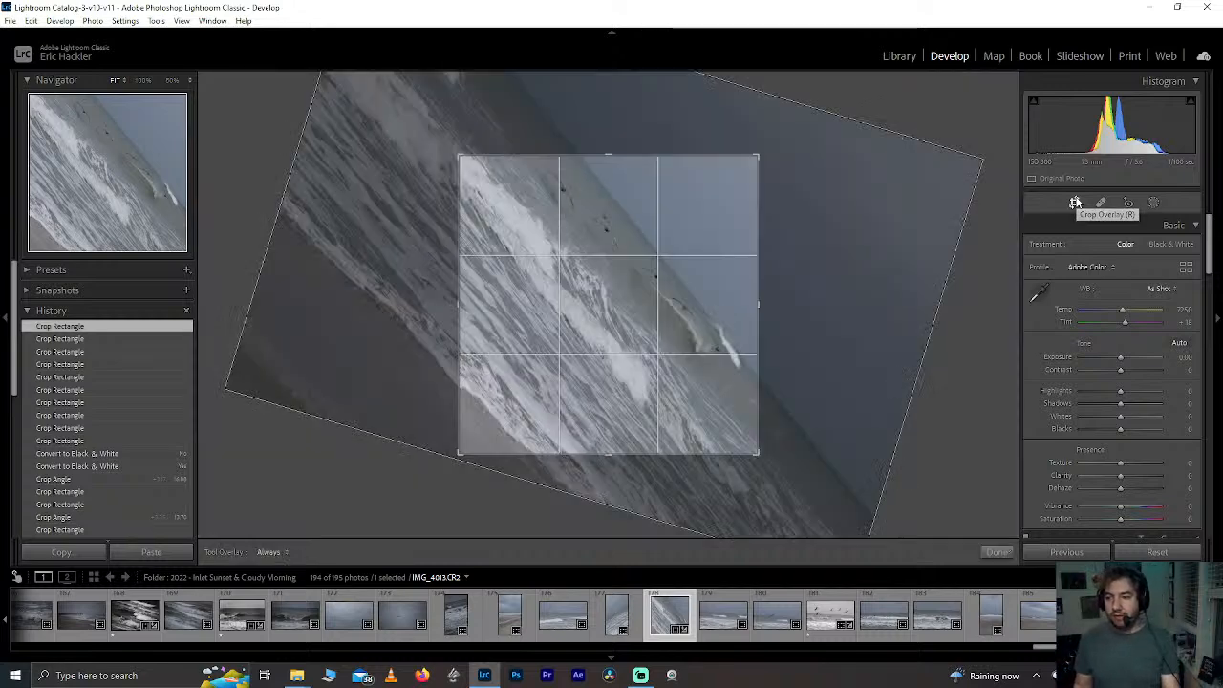
drag(651, 350, 624, 387)
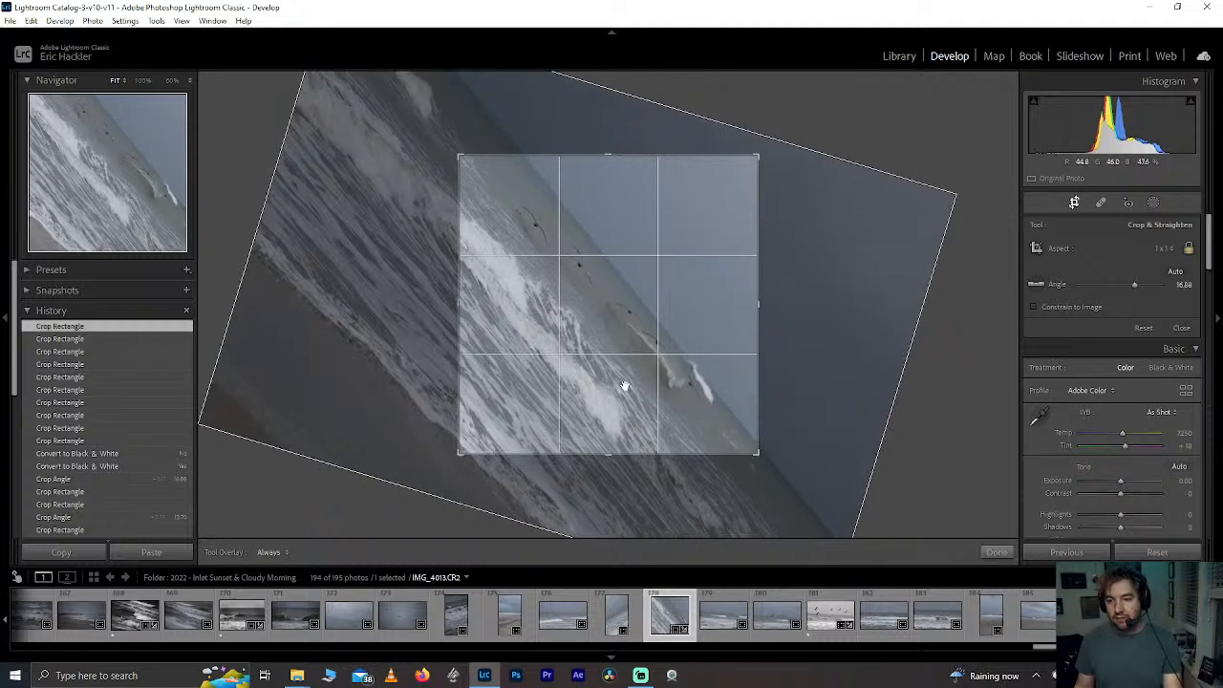
click(995, 554)
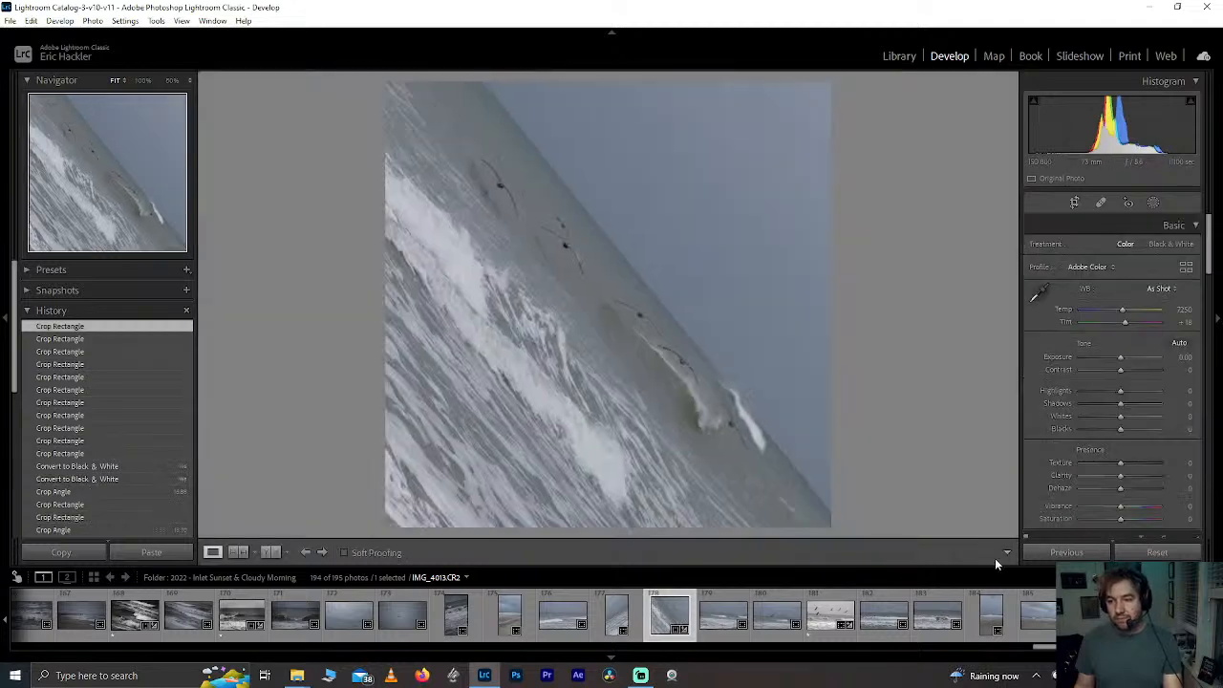
key(ctrl+z)
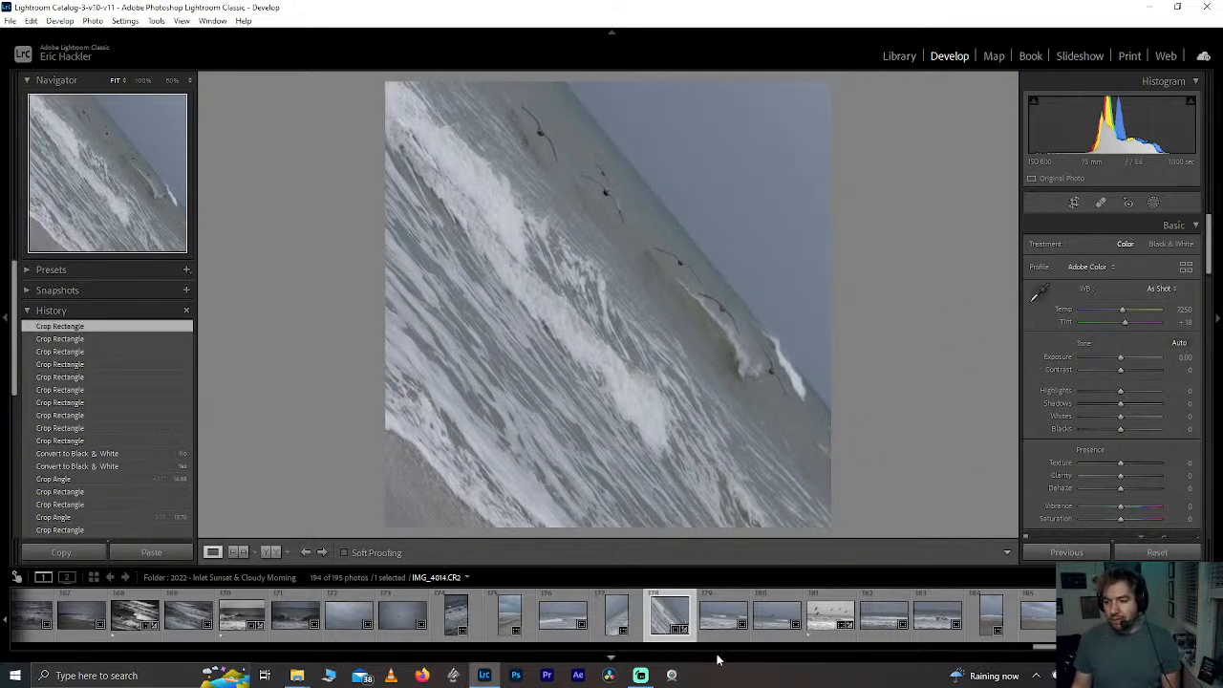
click(1074, 202)
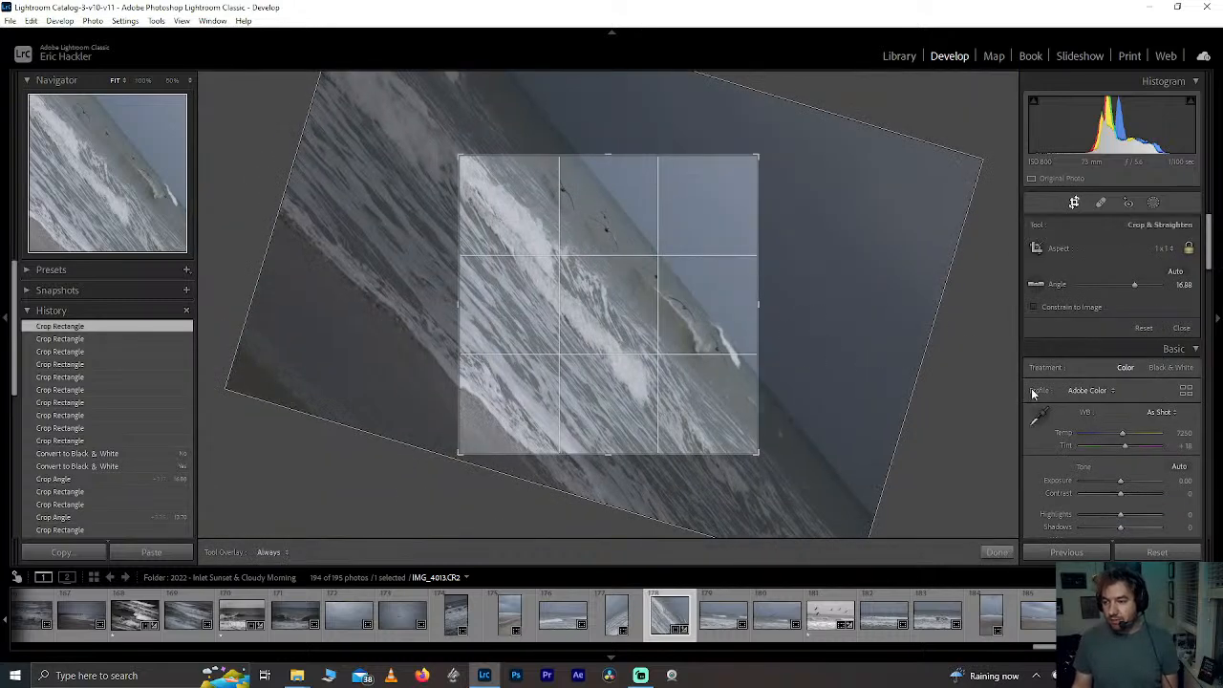
click(996, 552)
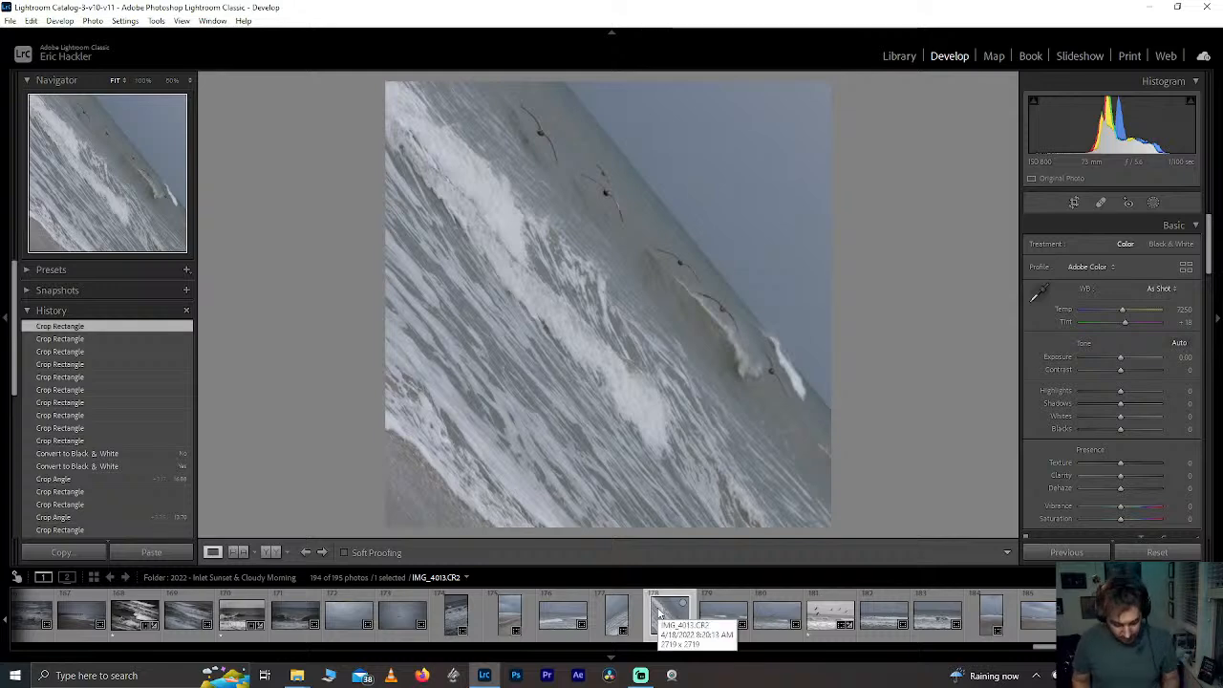
Step: Create a virtual copy of IMG_4013.CR2 and reset the copy's crop
key(ctrl+apostrophe)
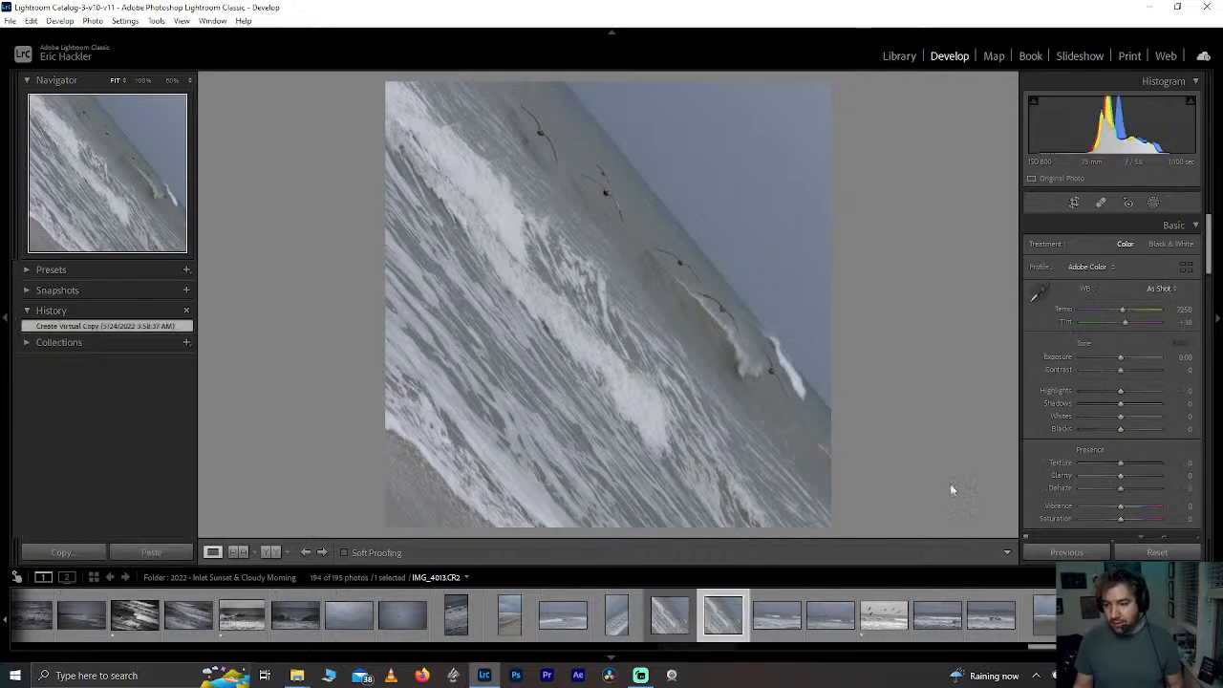
click(1073, 202)
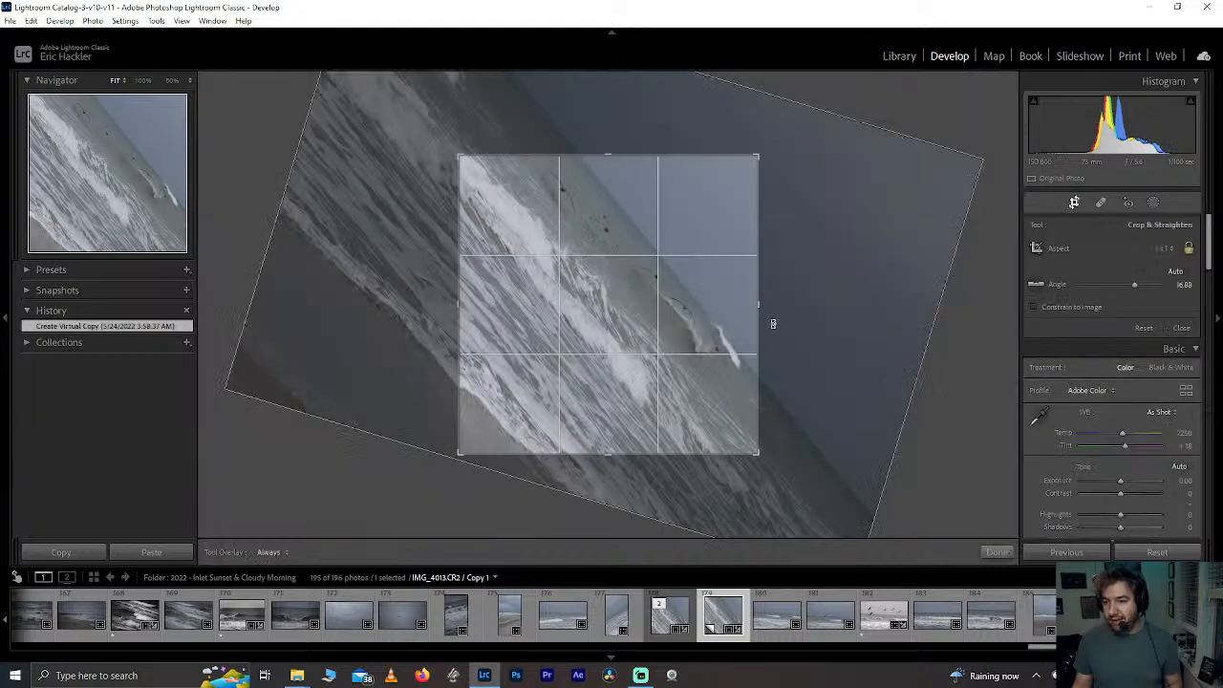
click(800, 309)
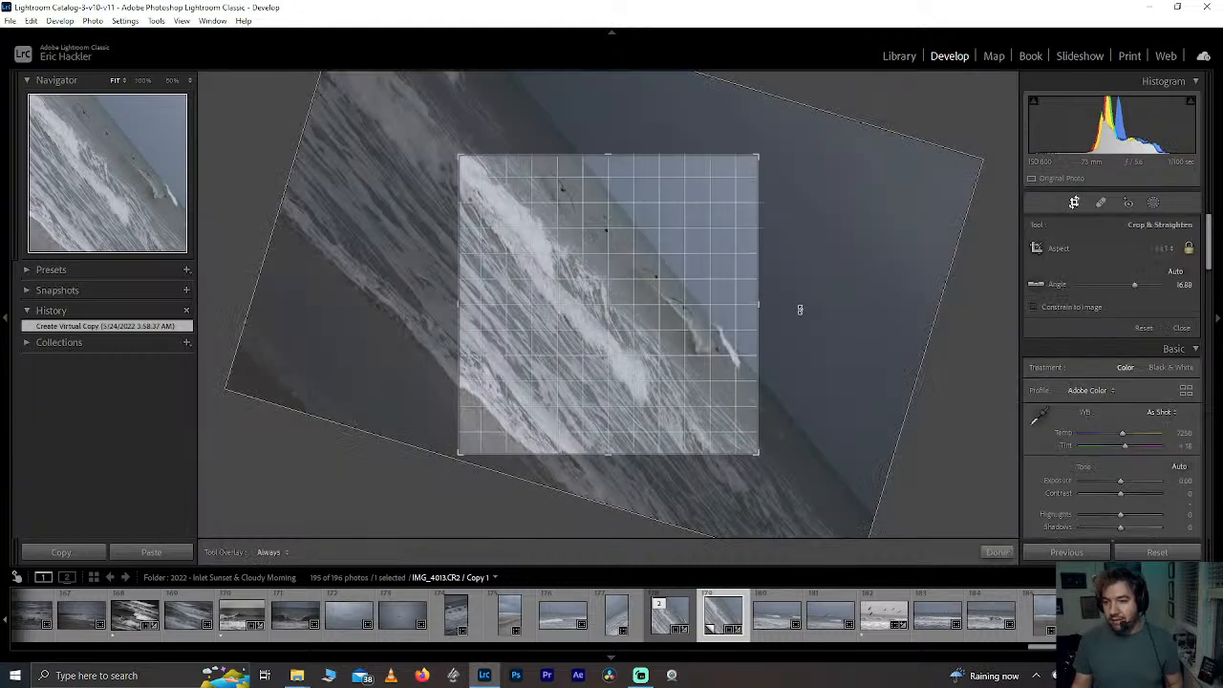
click(1141, 327)
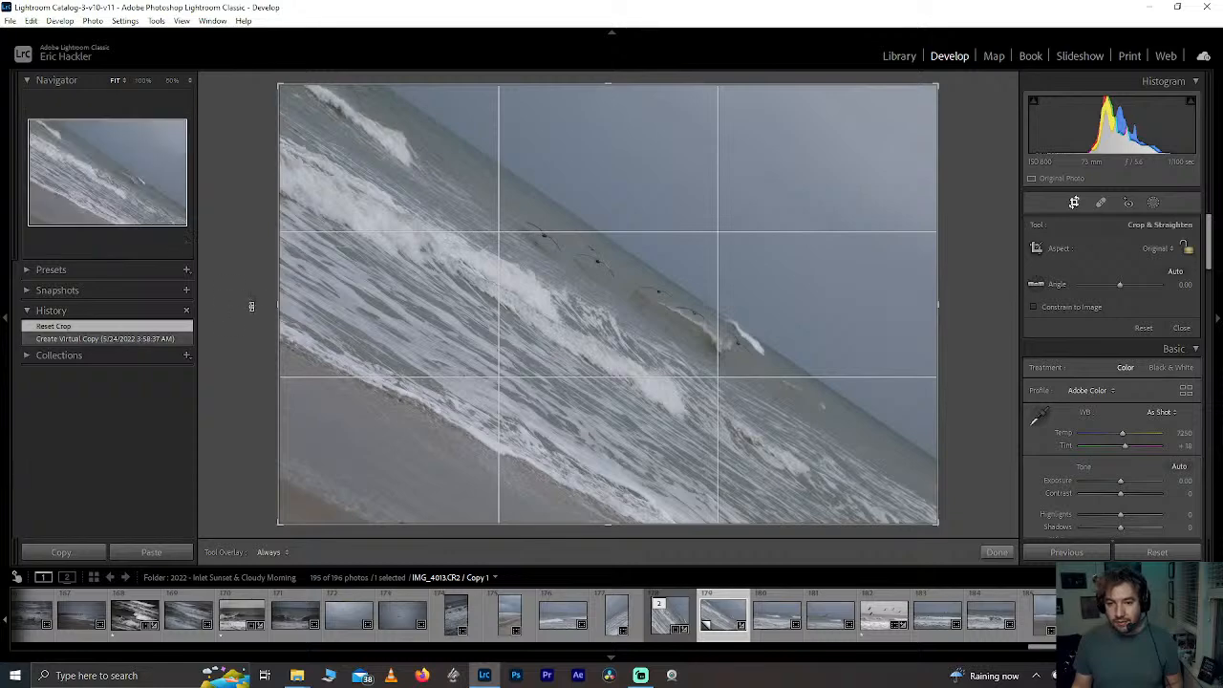
Step: Level the virtual copy's horizon with a crop angle of -34.01 and reposition the frame over the pelicans
drag(220, 308, 356, 476)
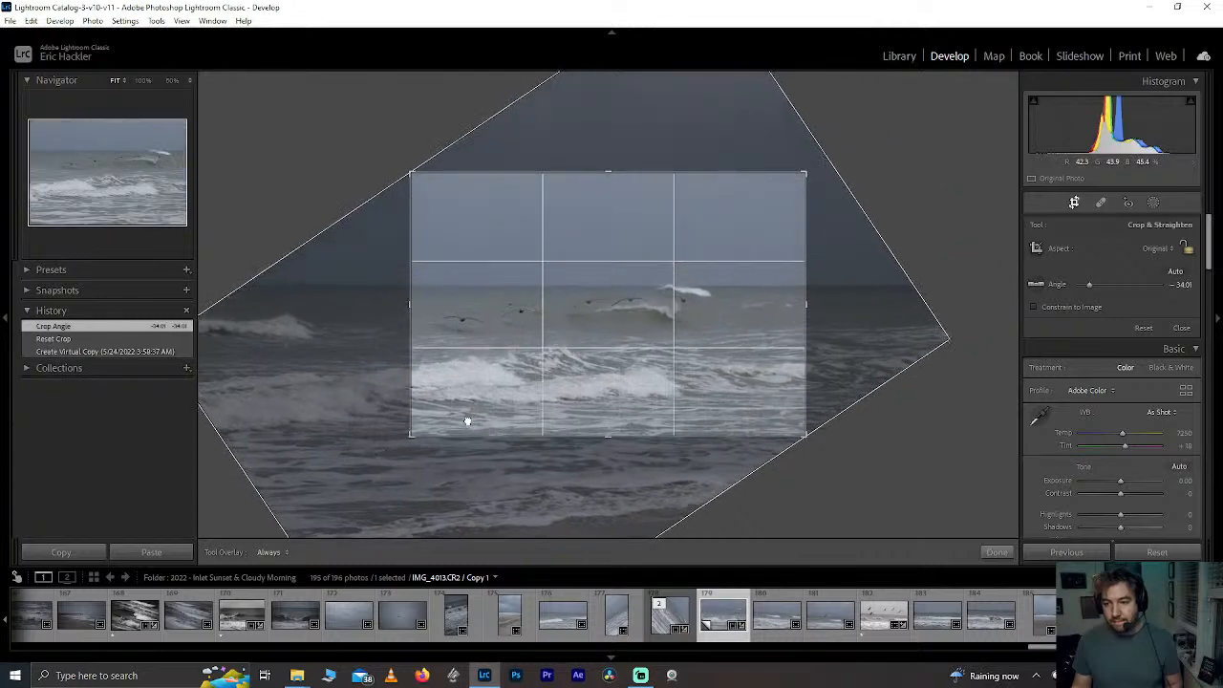
drag(474, 402, 494, 396)
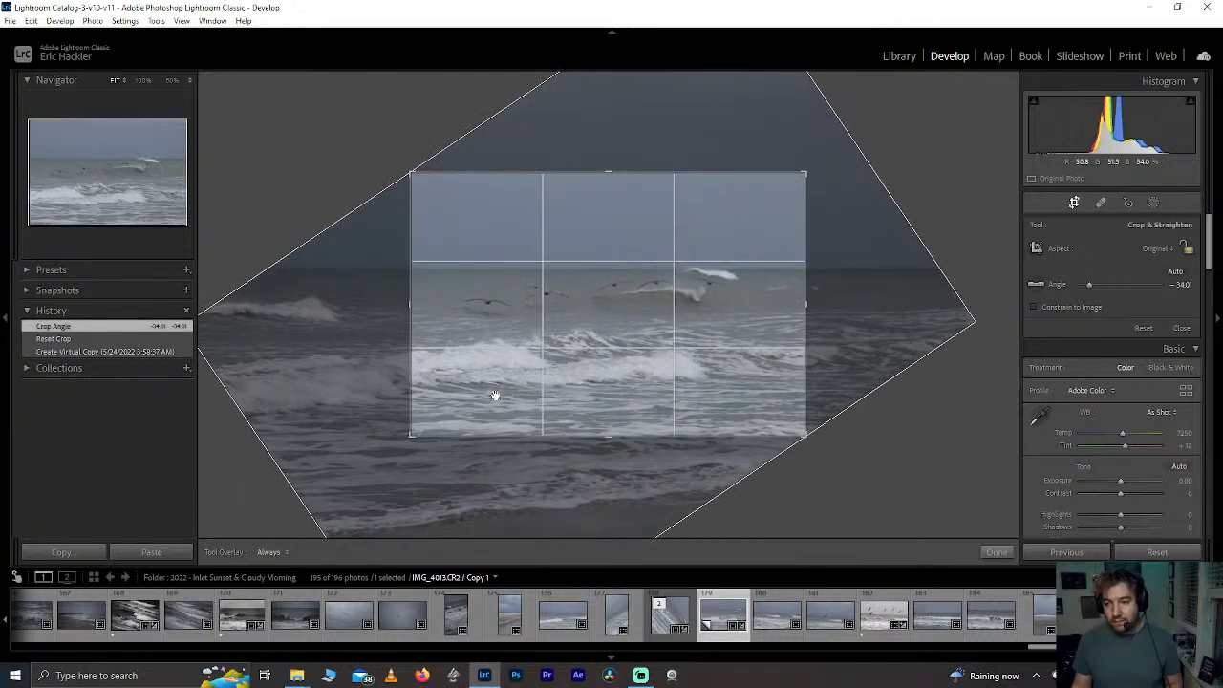
Step: Narrow the virtual copy's crop to a nearly square frame, adjust its height and position around the pelicans, and apply it
drag(601, 239, 732, 289)
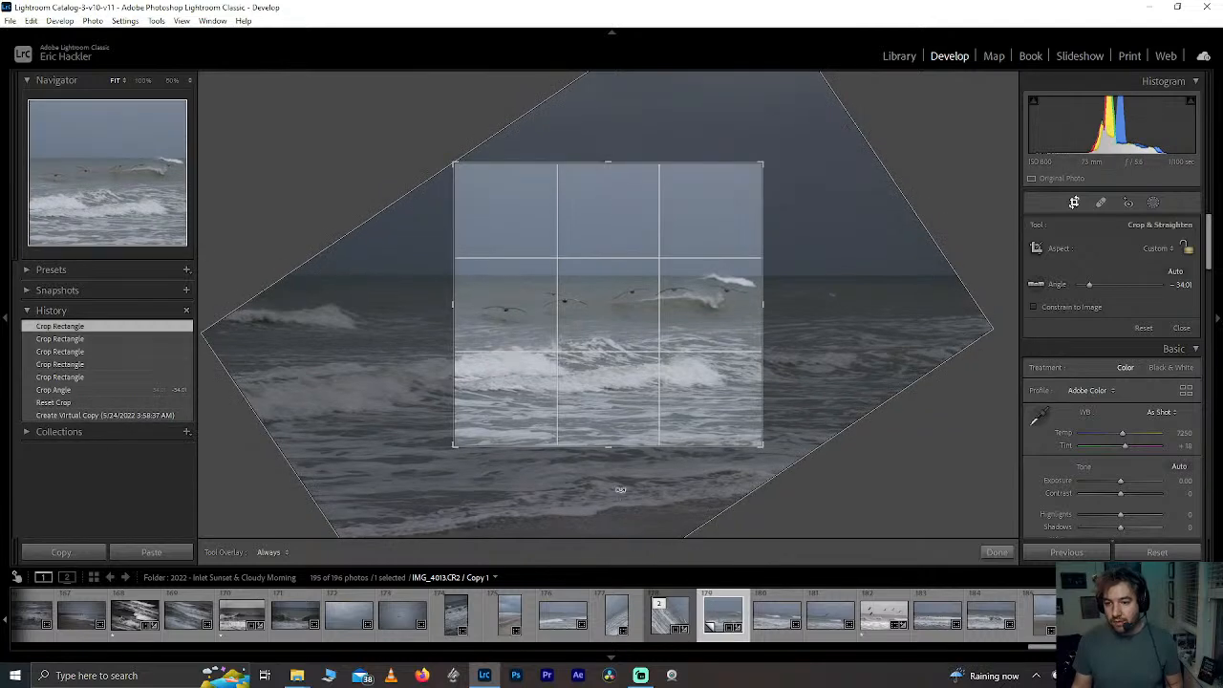
drag(609, 446, 602, 528)
drag(607, 371, 595, 372)
drag(595, 147, 595, 180)
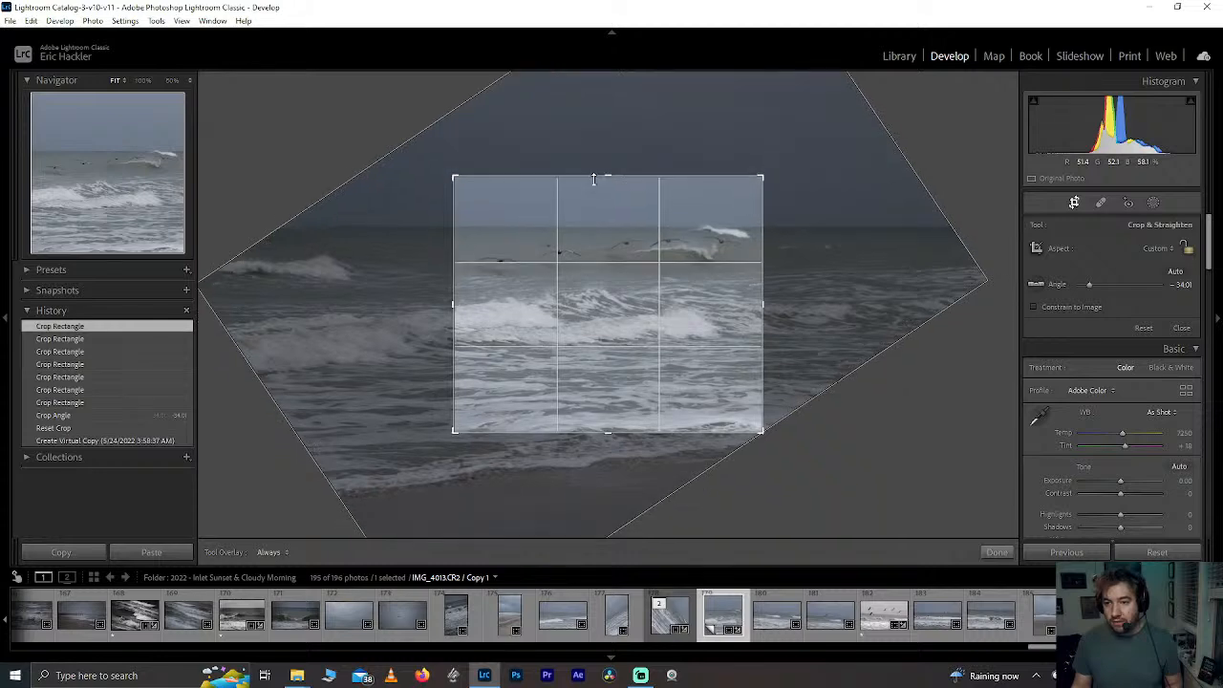
drag(611, 268, 588, 250)
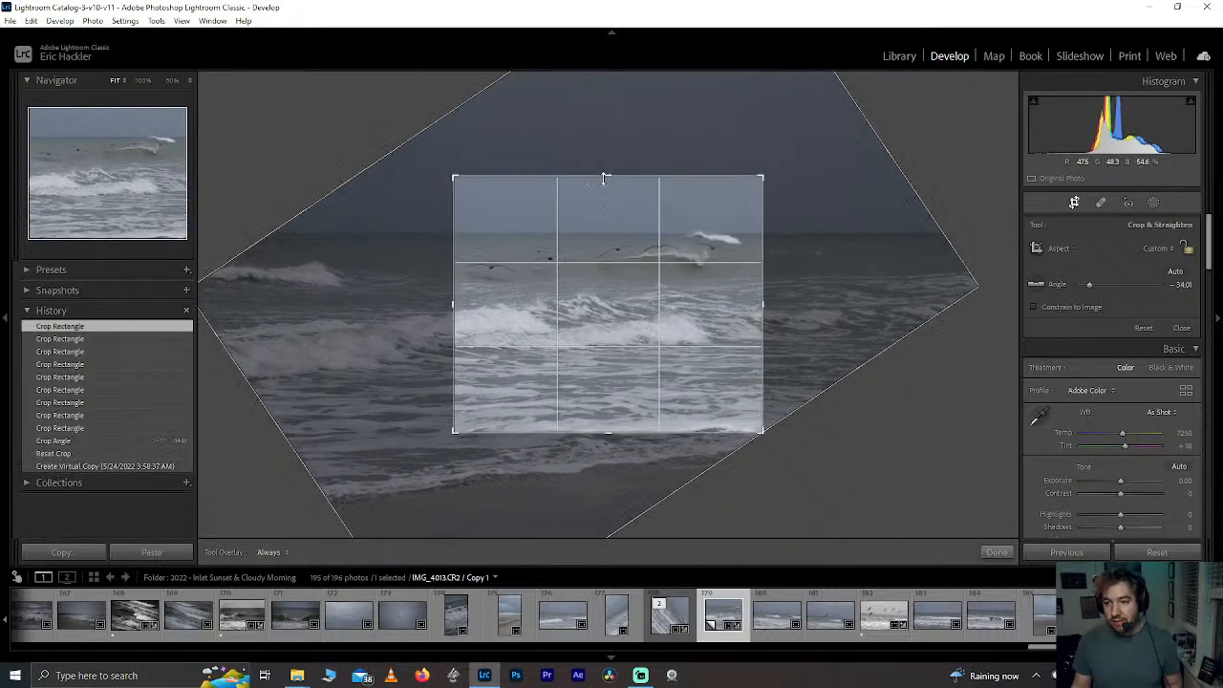
drag(602, 177, 592, 154)
drag(601, 271, 606, 278)
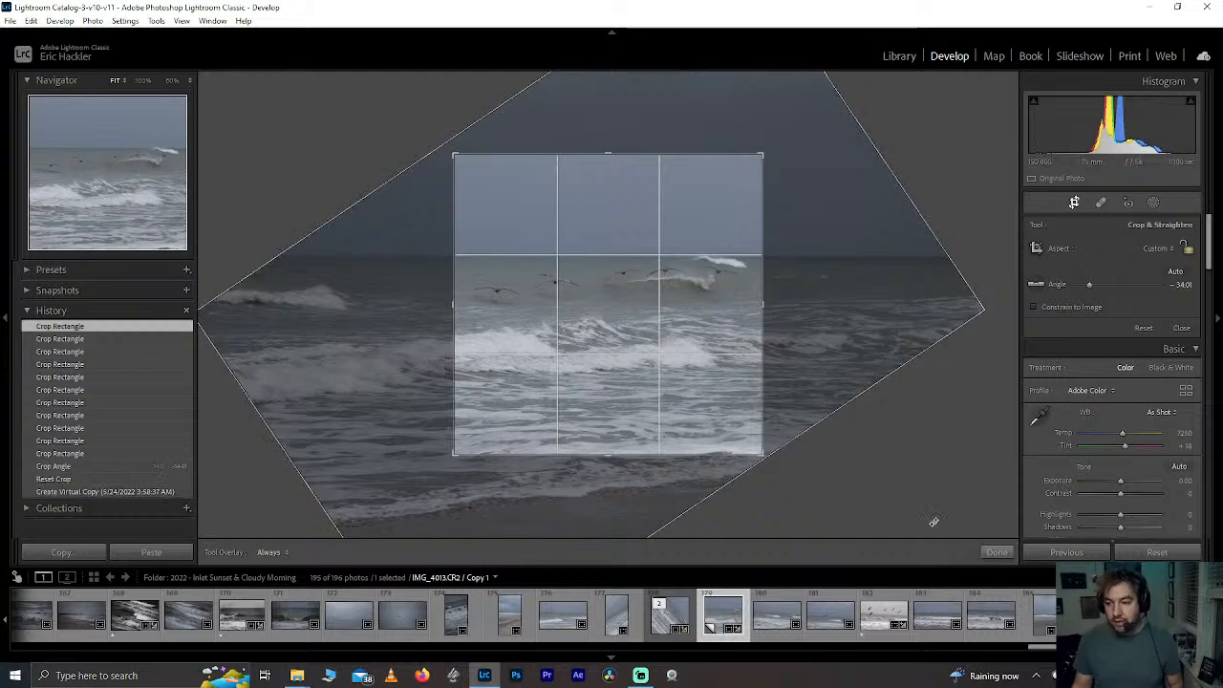
drag(606, 461, 608, 470)
click(995, 552)
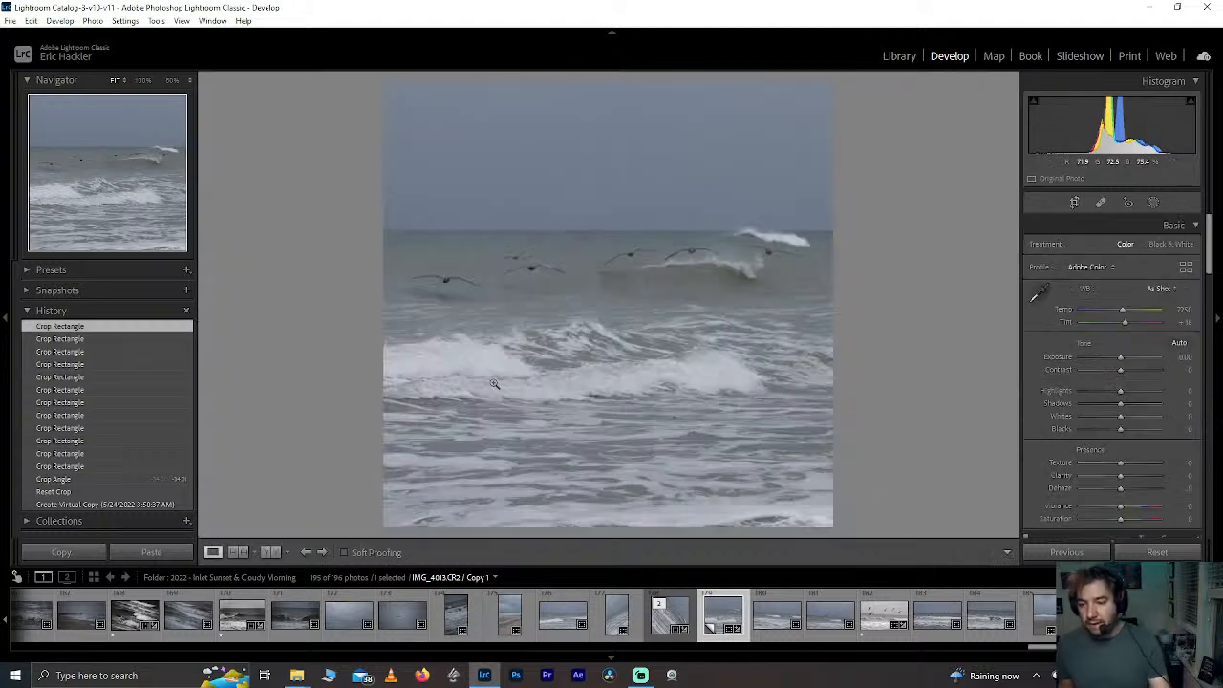
Step: Return to the original IMG_4013.CR2, reposition the photo within its tilted square crop, and apply the crop
click(655, 627)
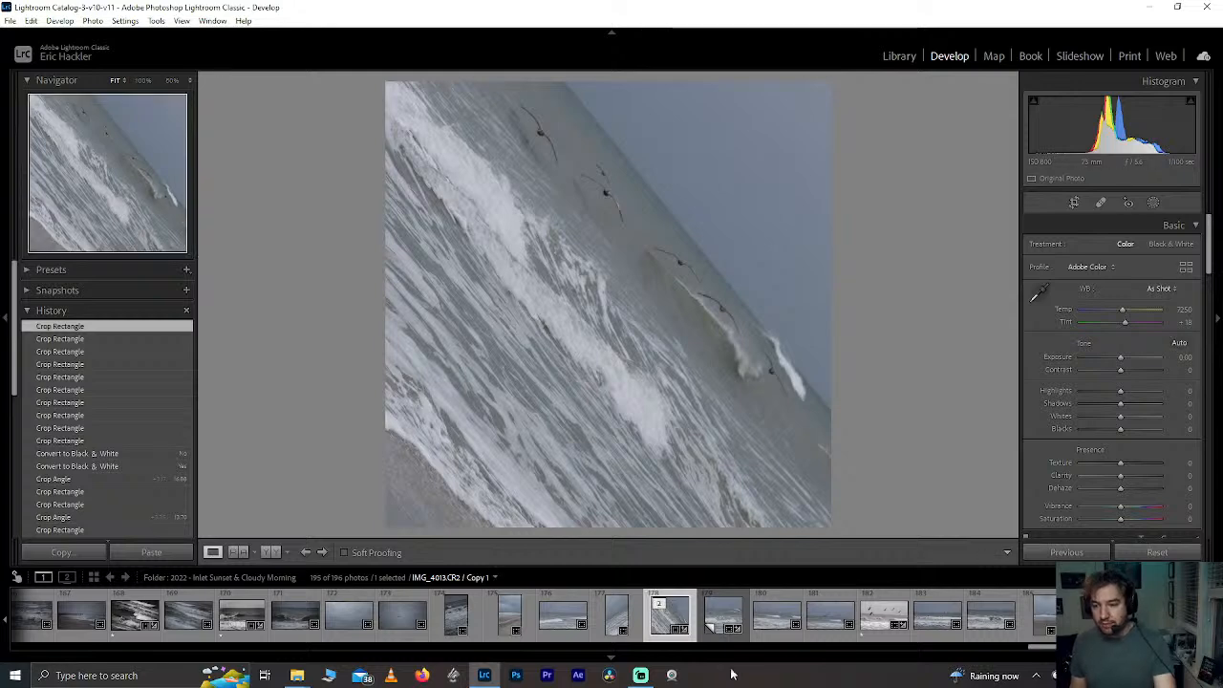
click(1076, 203)
drag(677, 376, 637, 402)
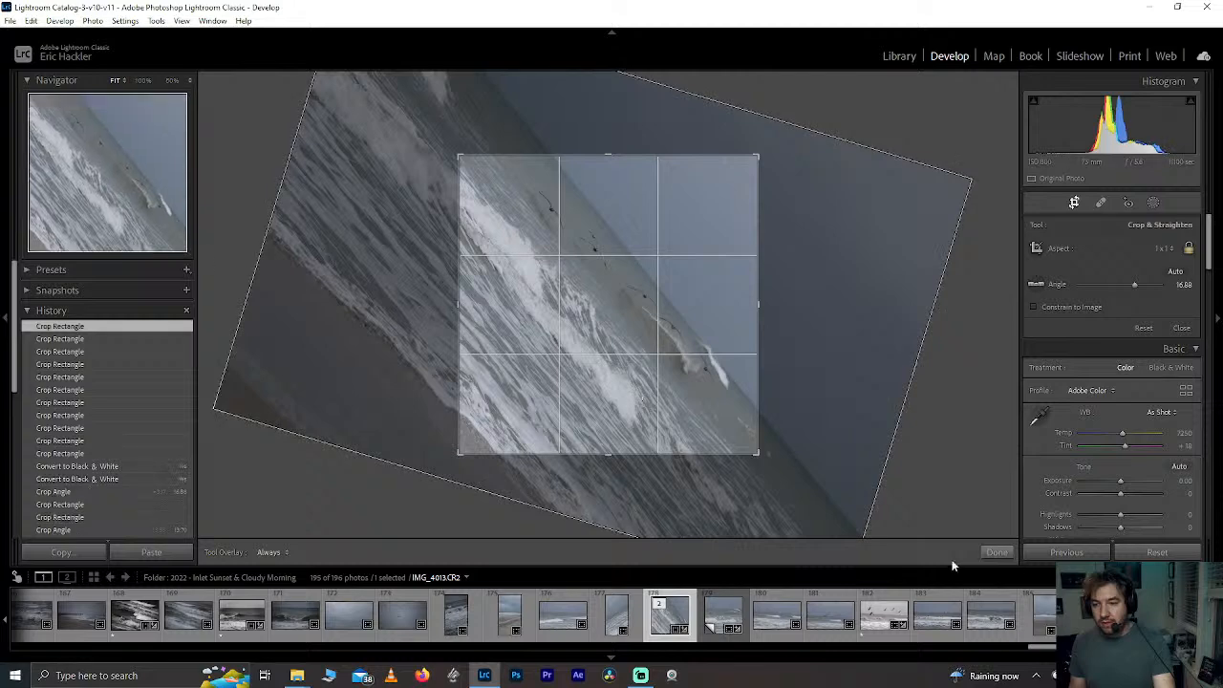
click(998, 554)
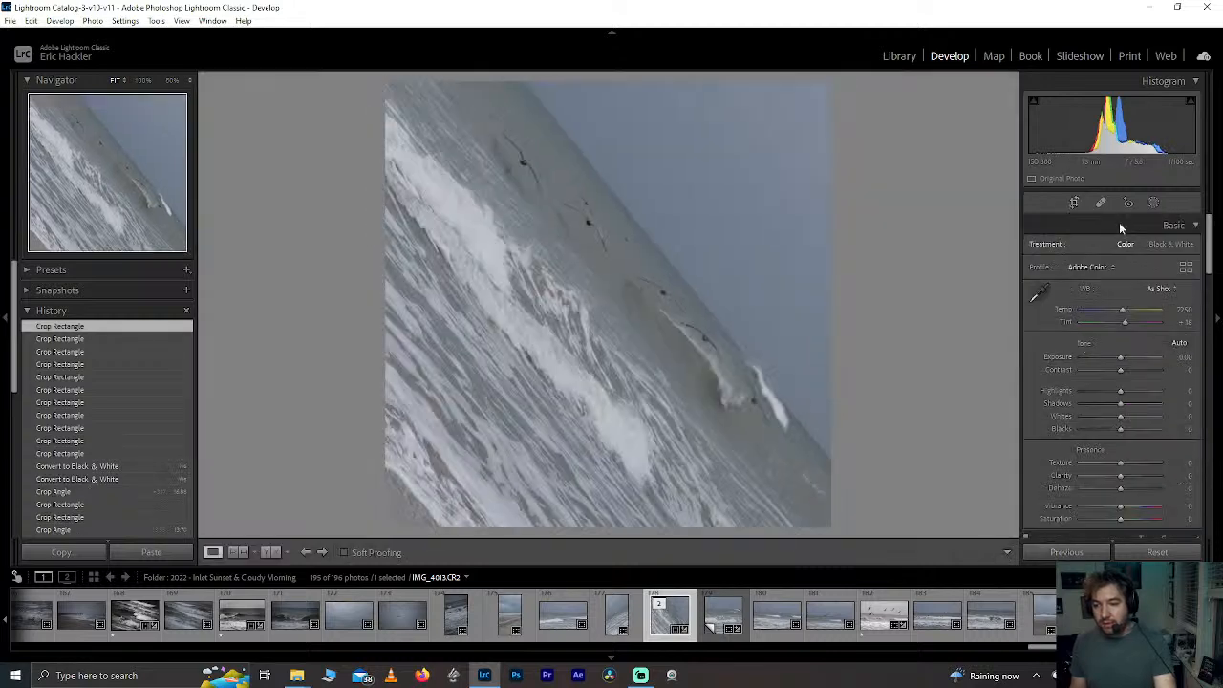
click(1074, 202)
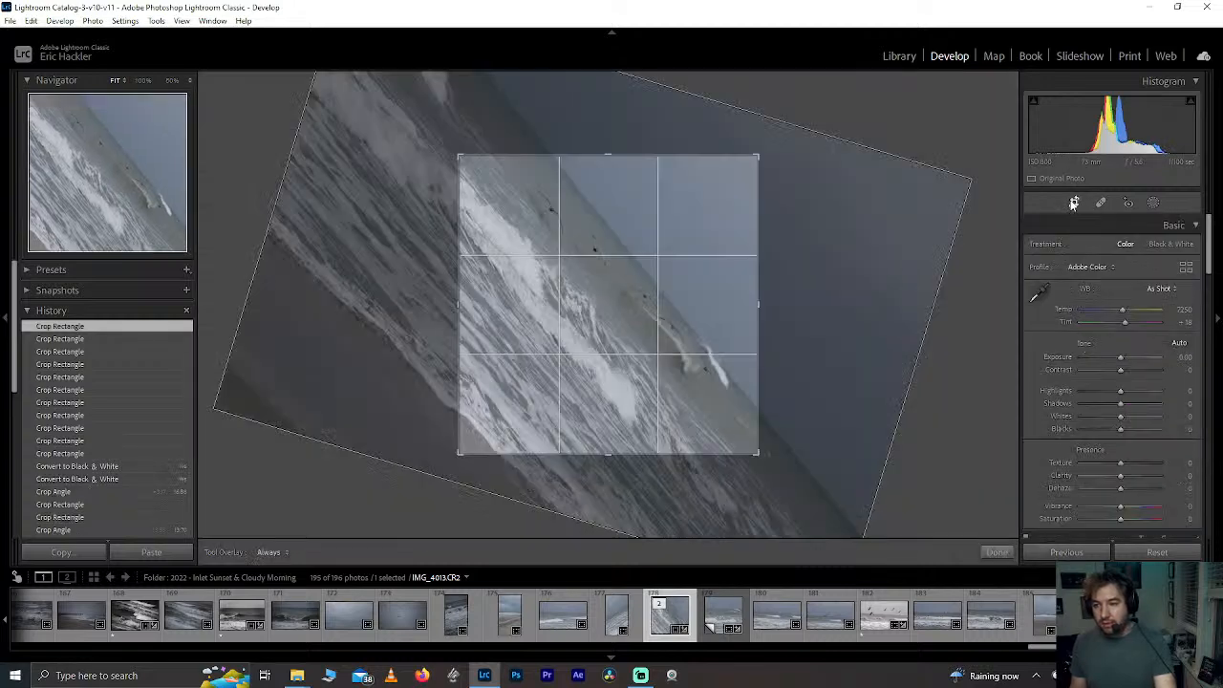
click(703, 342)
click(1001, 556)
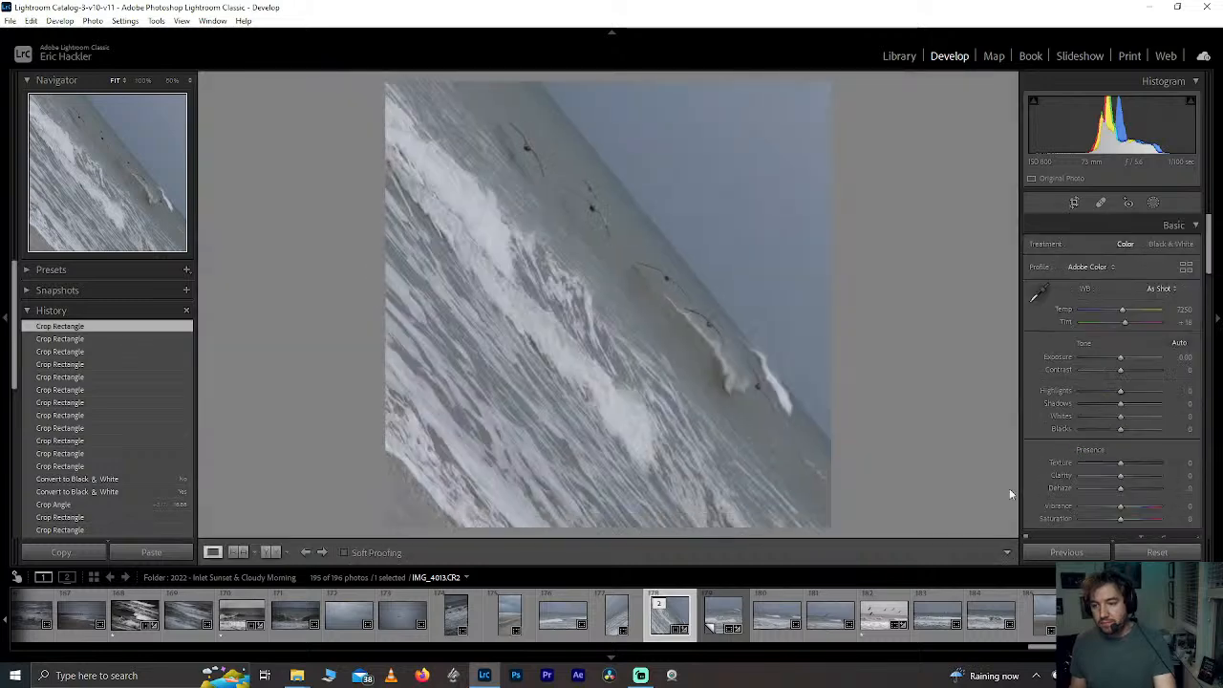
Step: Rotate the square crop of IMG_4013.CR2 to an angle of 8.55 and apply it
click(1073, 203)
drag(773, 361, 793, 335)
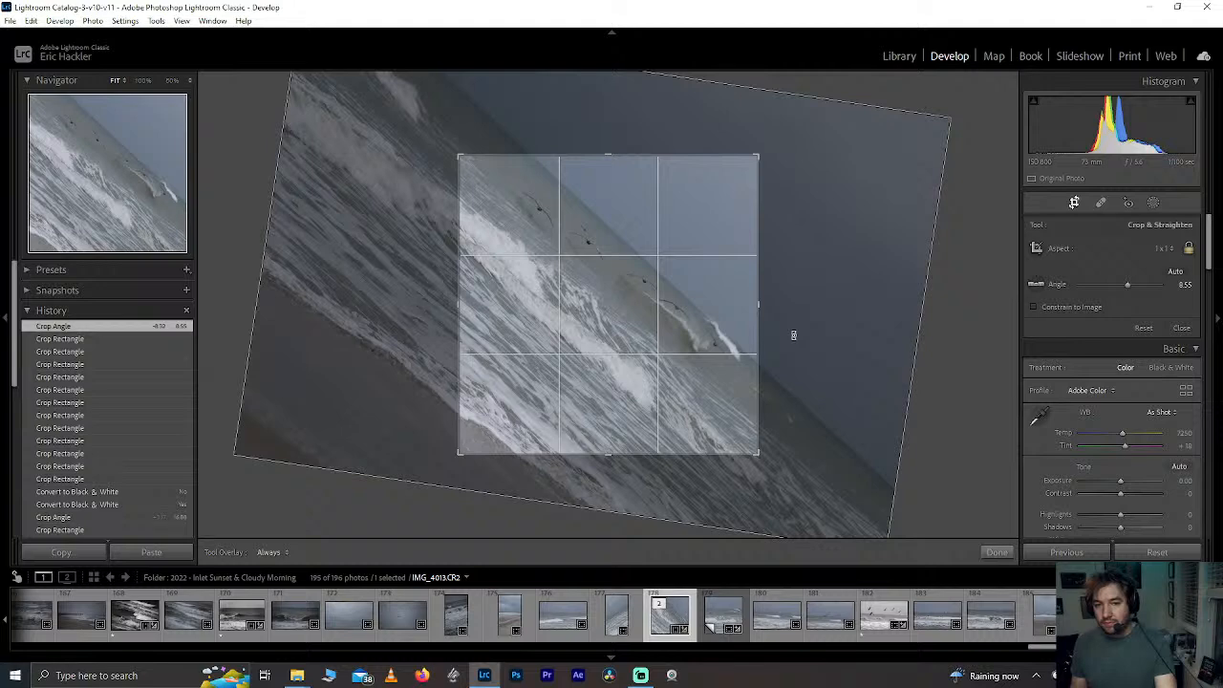
click(999, 551)
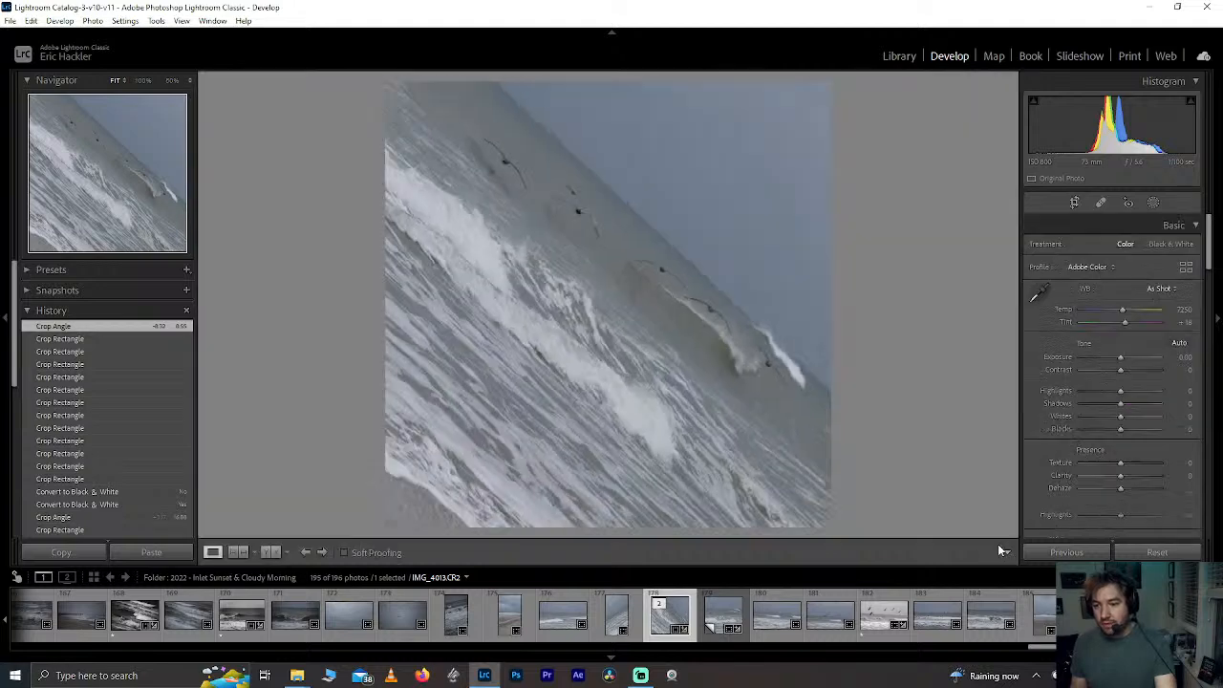
Step: Unlock the crop's aspect ratio, reshape the square into a wider horizontal frame, and apply it
click(1075, 204)
click(1188, 250)
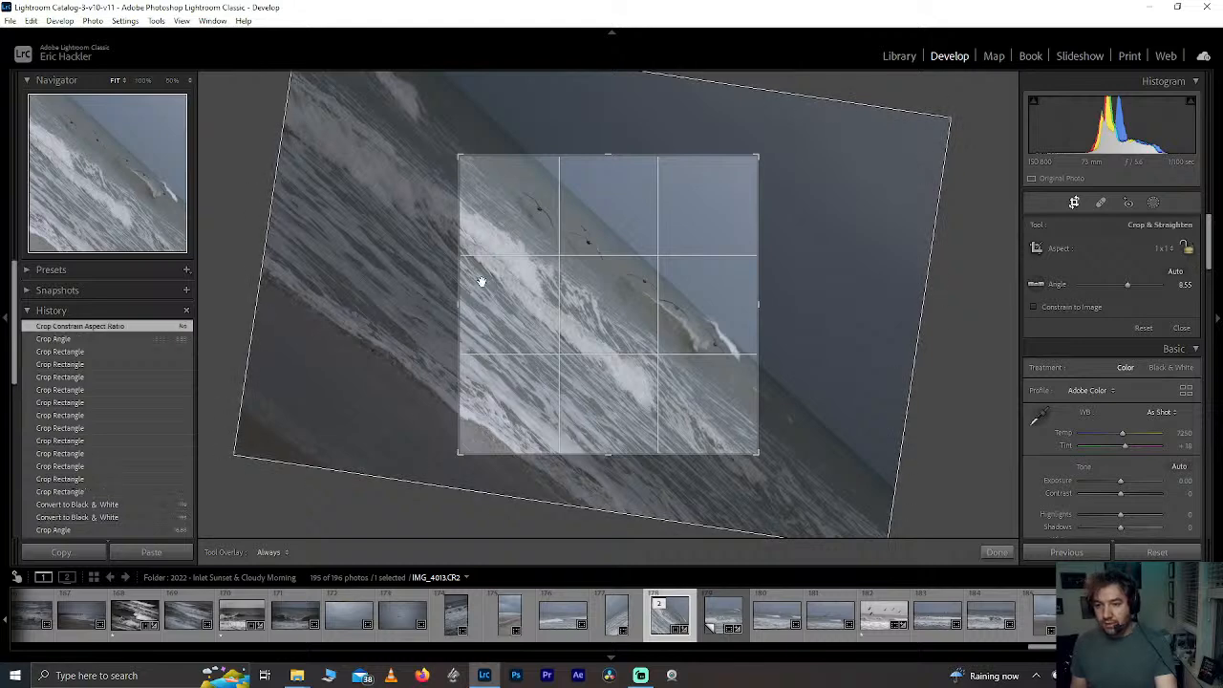
drag(532, 155, 562, 165)
drag(469, 287, 420, 296)
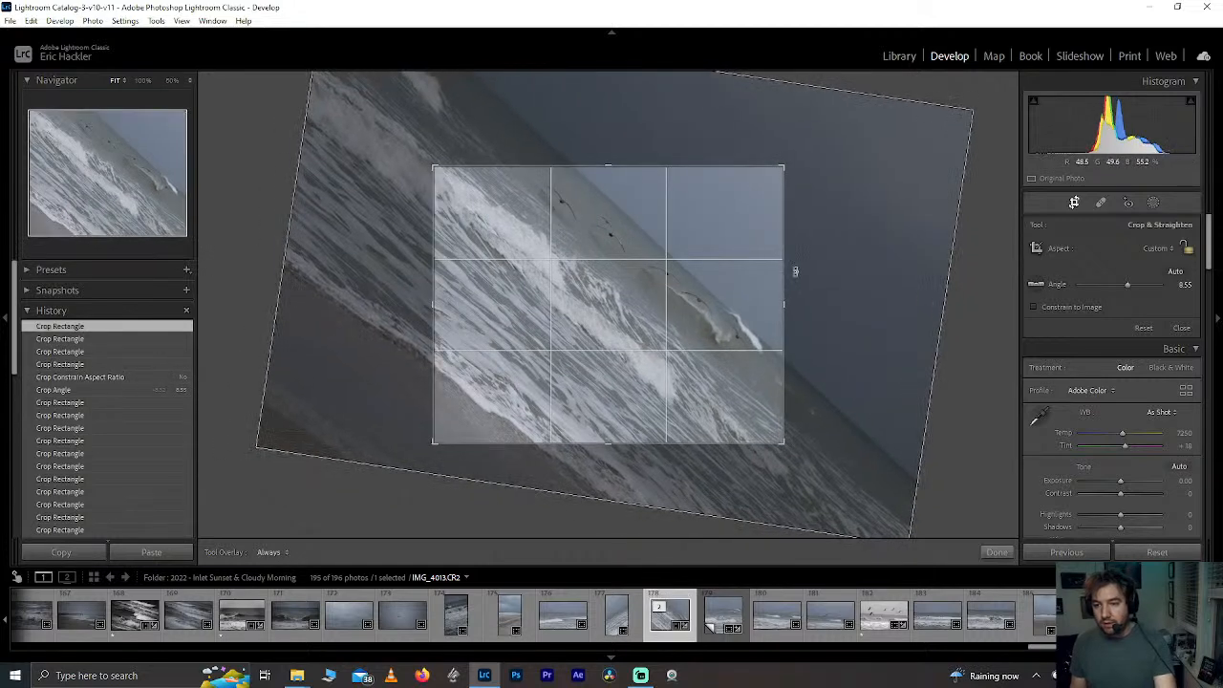
drag(787, 273, 799, 271)
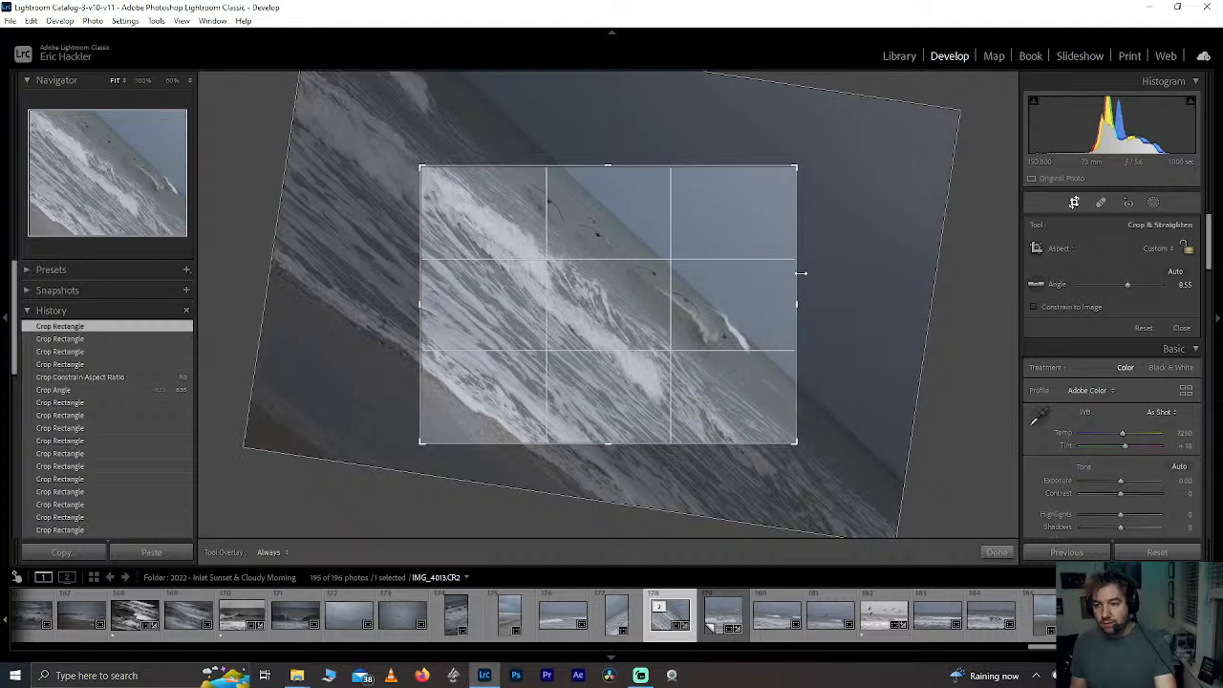
click(995, 552)
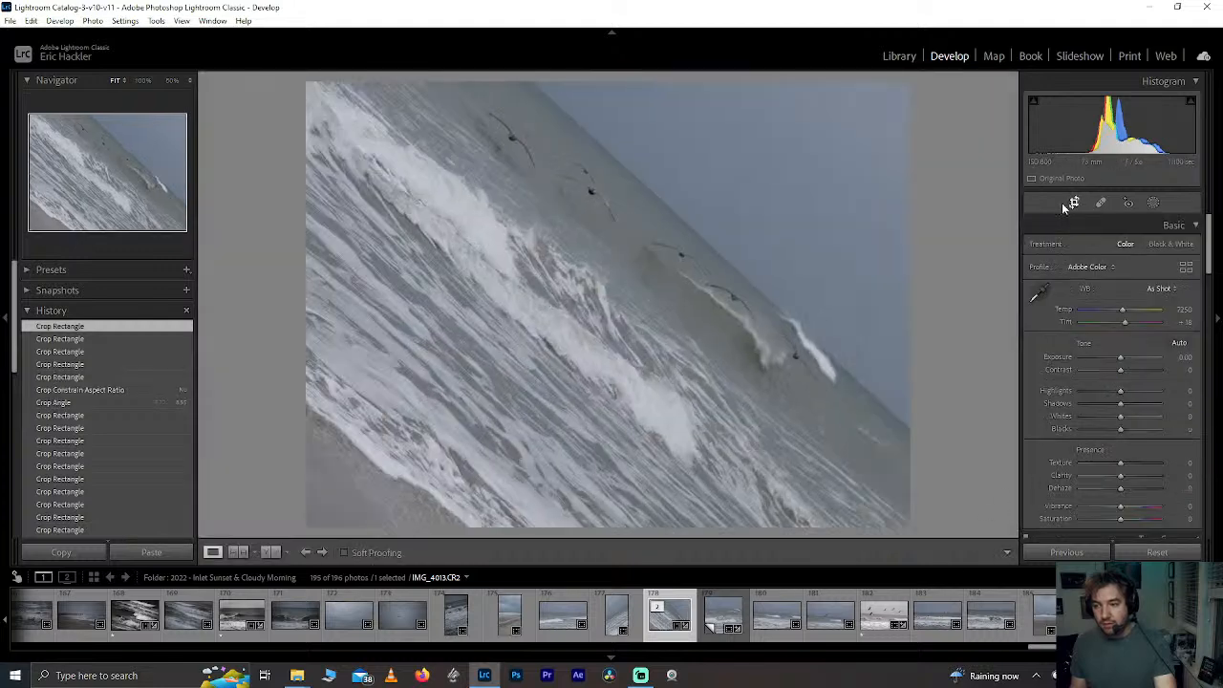
Step: Shift the photo slightly sideways within the widened crop frame and apply it
click(1072, 202)
drag(634, 306, 632, 305)
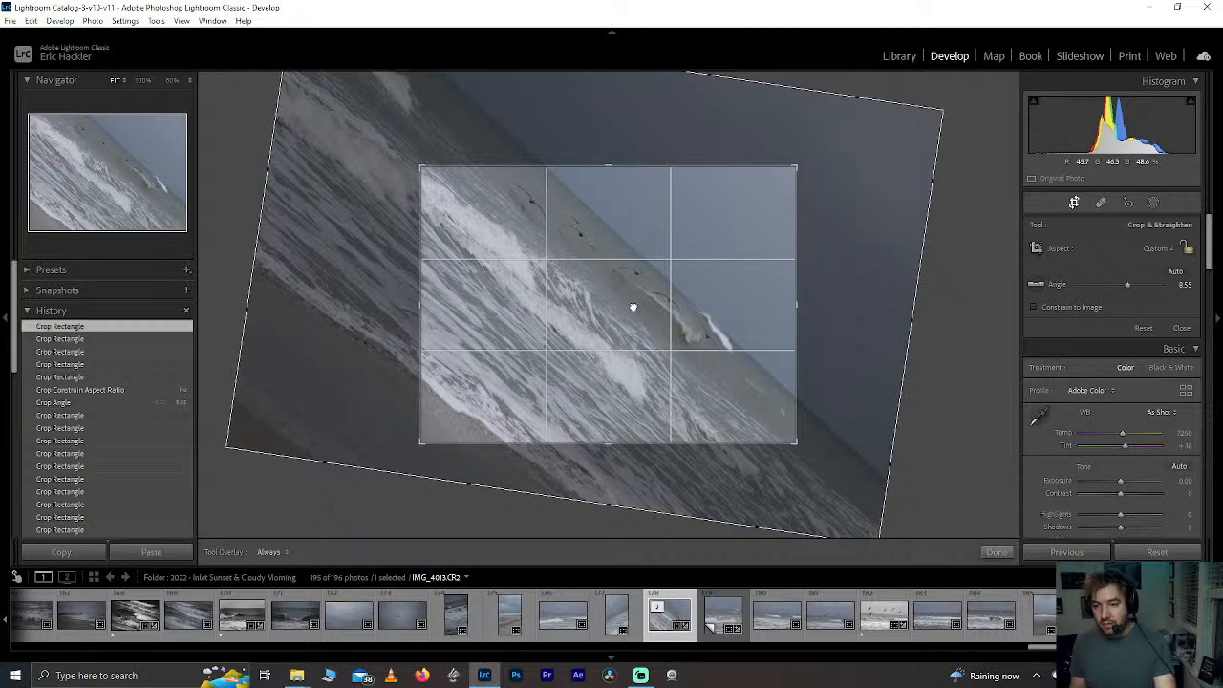
click(997, 554)
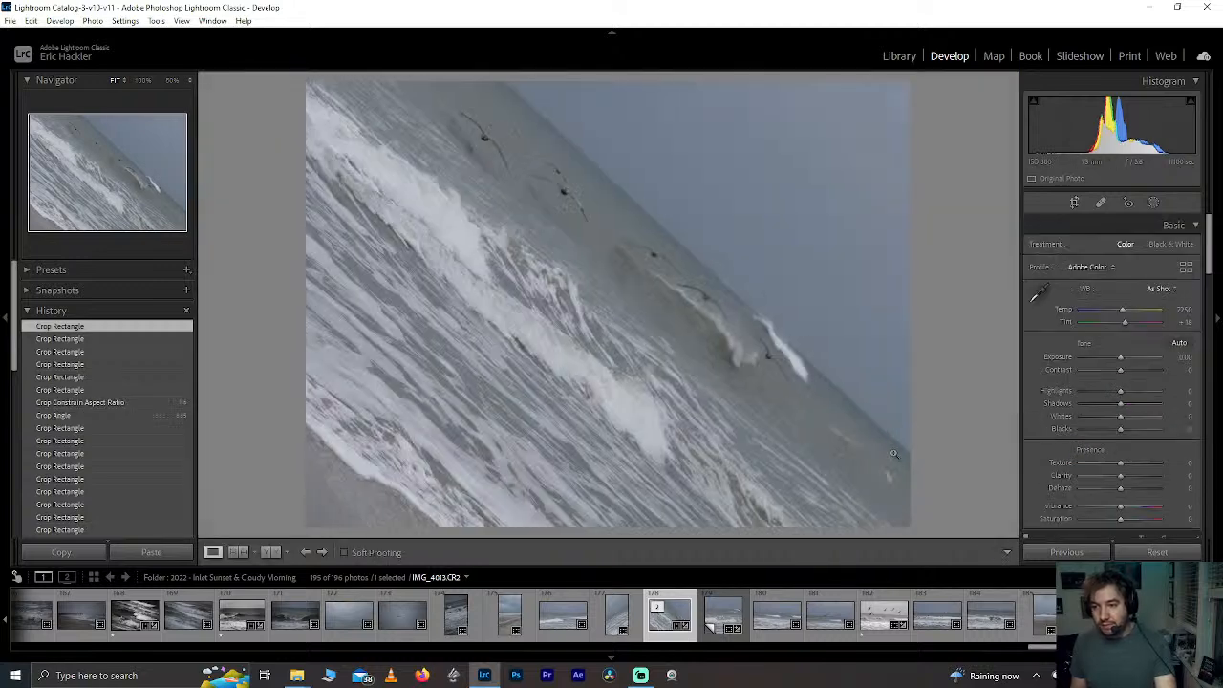
Step: Rotate the wide crop to an angle of 2.03, move the pelicans toward its upper right, and apply it
click(1074, 204)
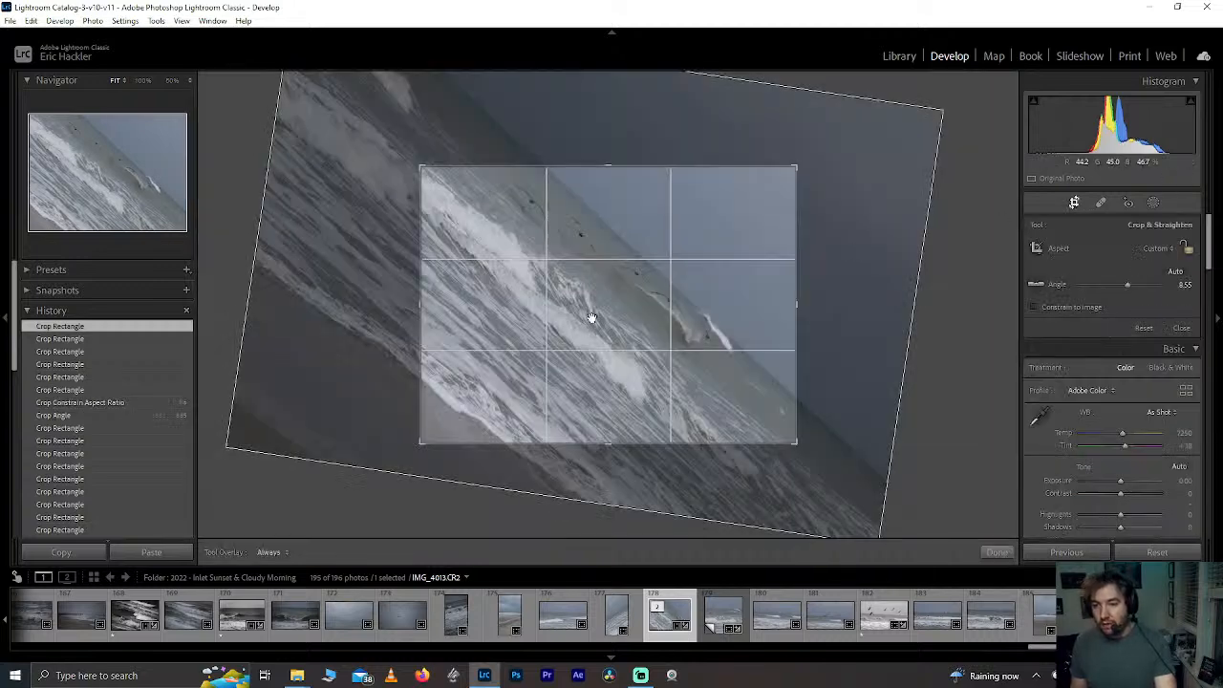
drag(589, 309, 614, 320)
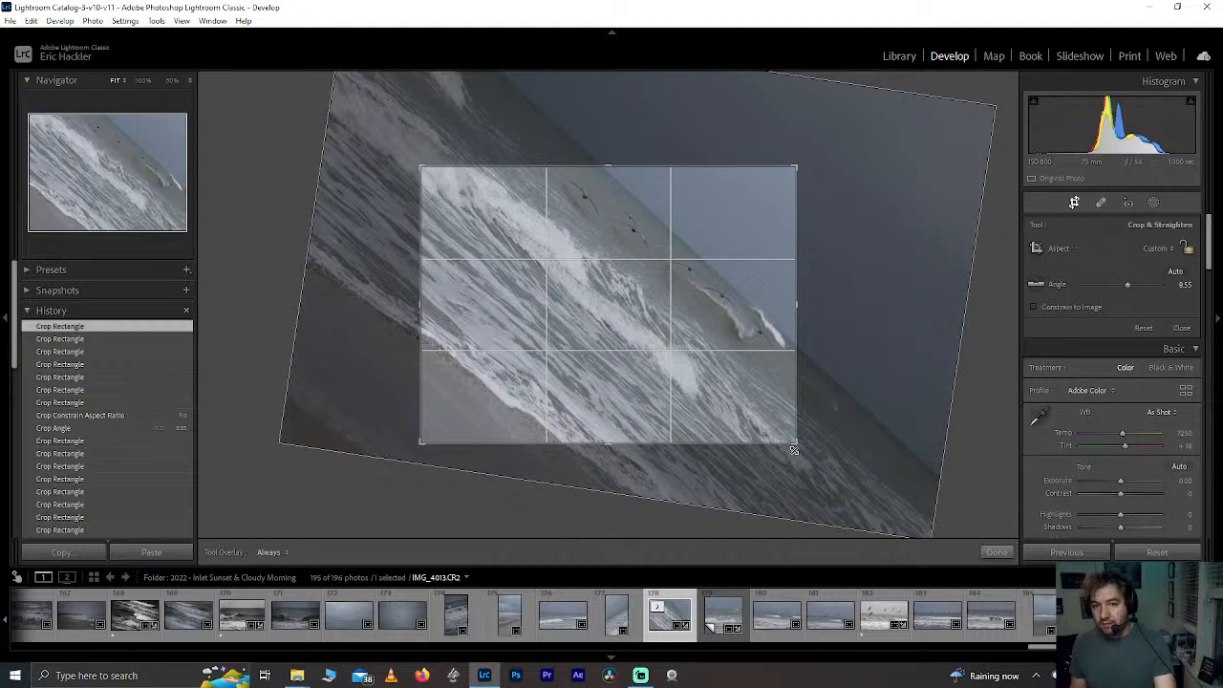
drag(660, 373, 666, 374)
drag(871, 295, 871, 265)
drag(621, 304, 622, 289)
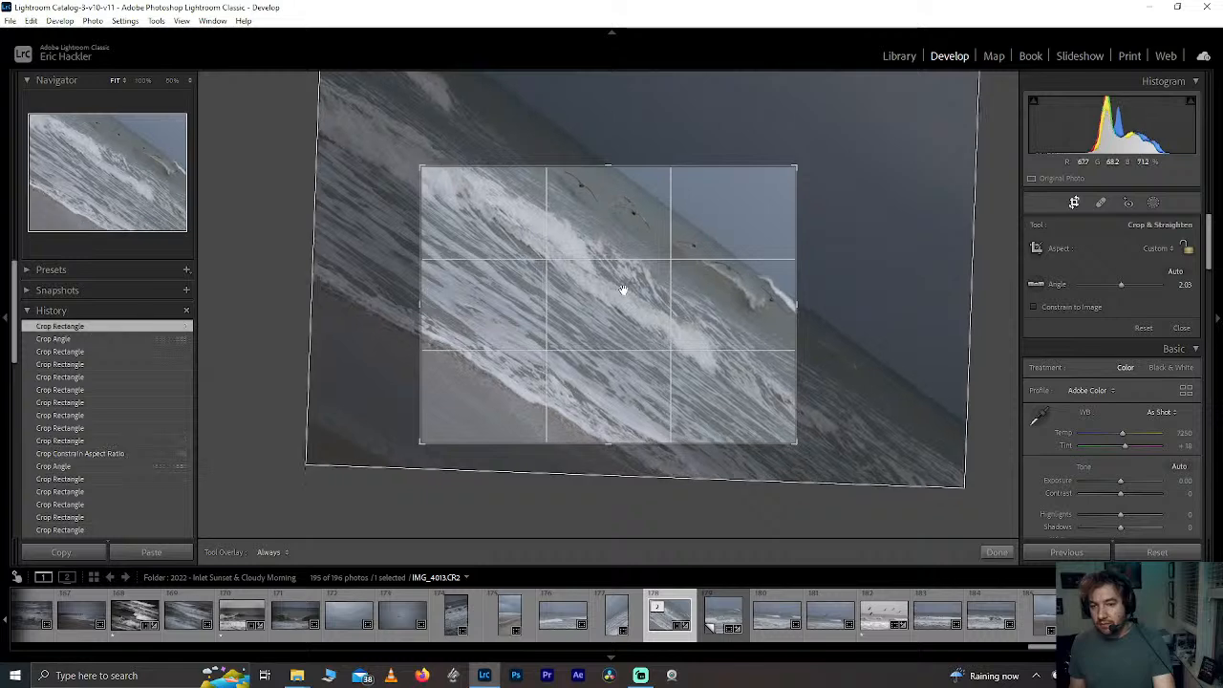
click(999, 553)
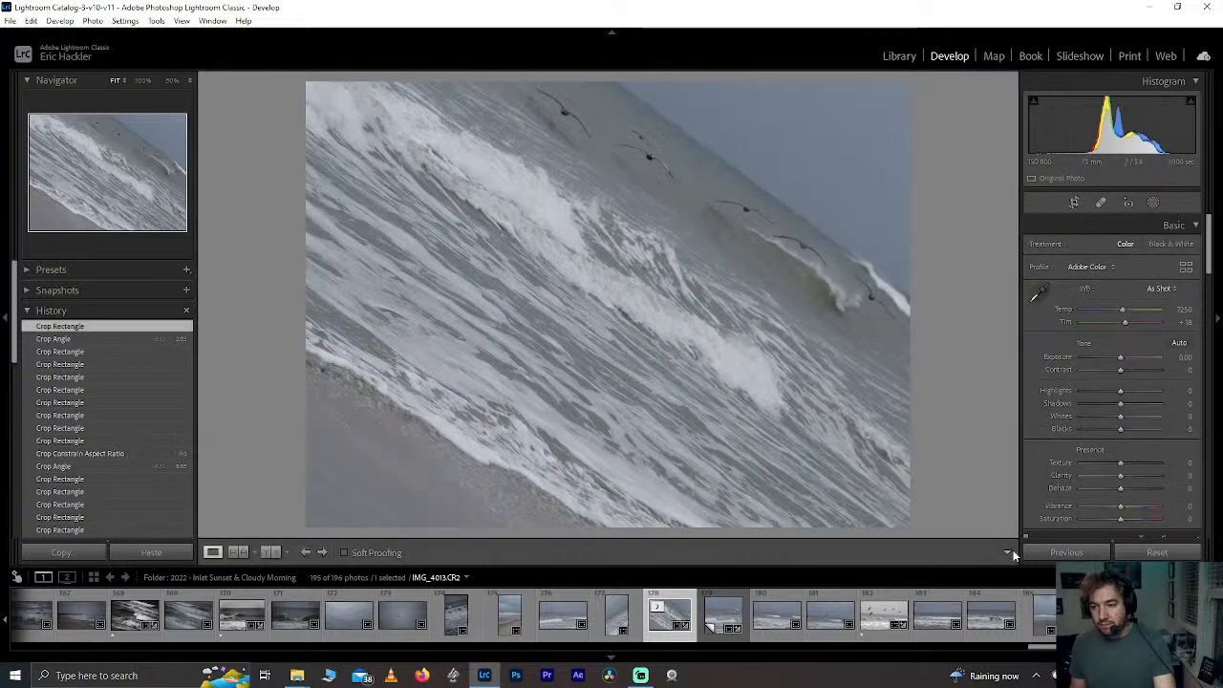
Step: Reposition the tilted photo to show more sky, enlarge the crop frame on all sides, and apply it
click(1075, 203)
drag(579, 314, 507, 372)
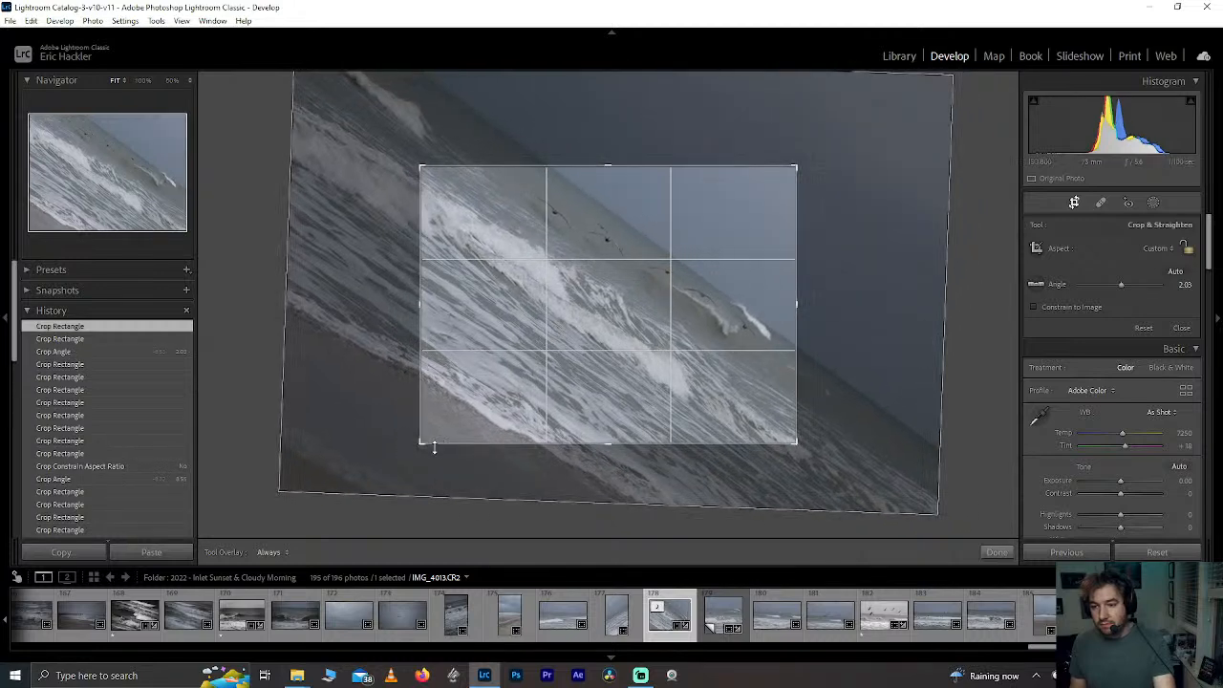
drag(418, 443, 396, 460)
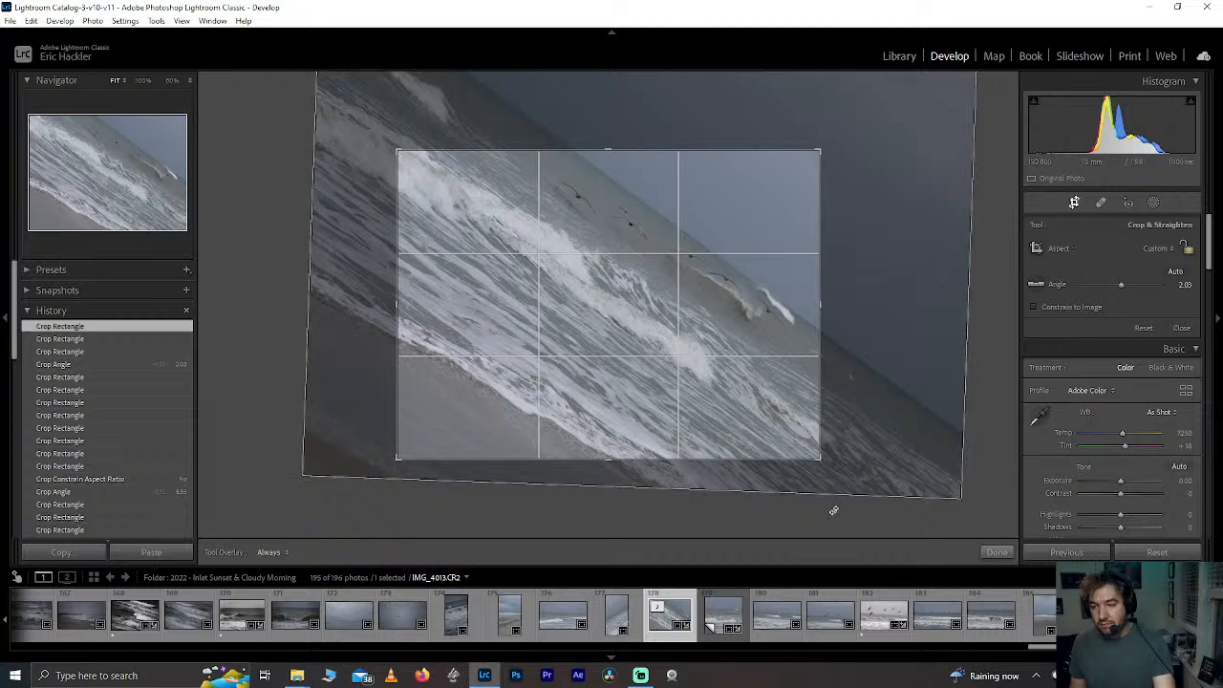
click(996, 552)
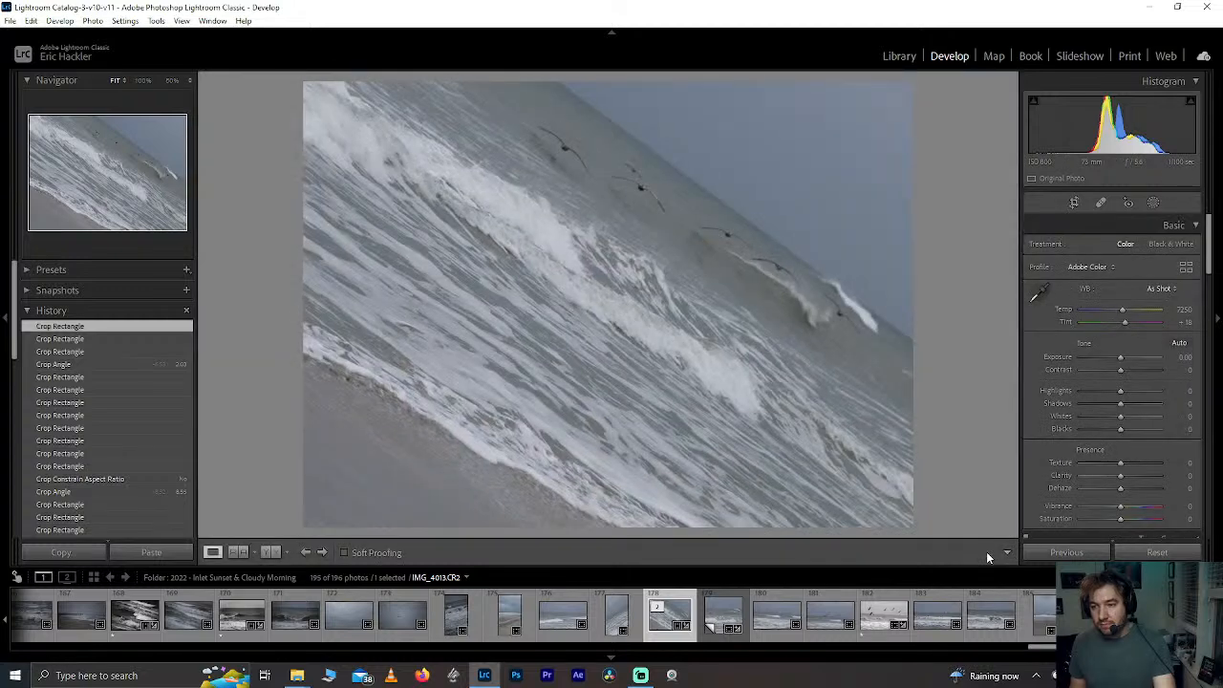
Step: Tighten the enlarged crop frame around the waves and pelicans and apply it
click(1073, 203)
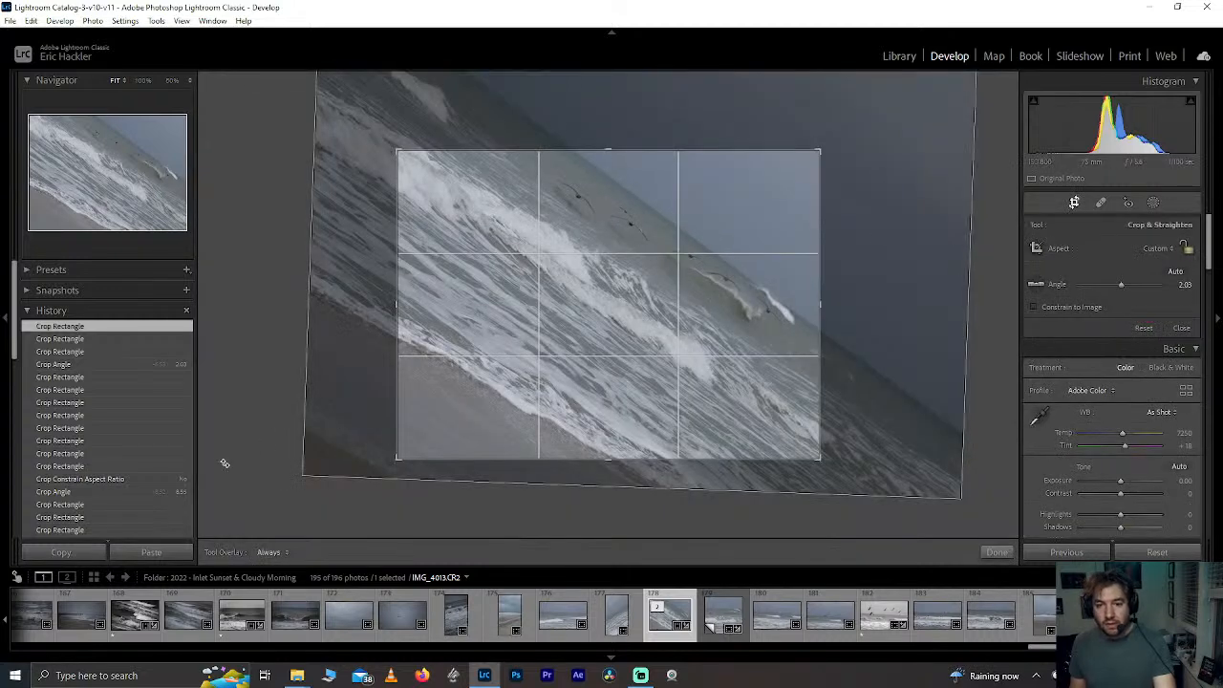
drag(399, 458, 423, 446)
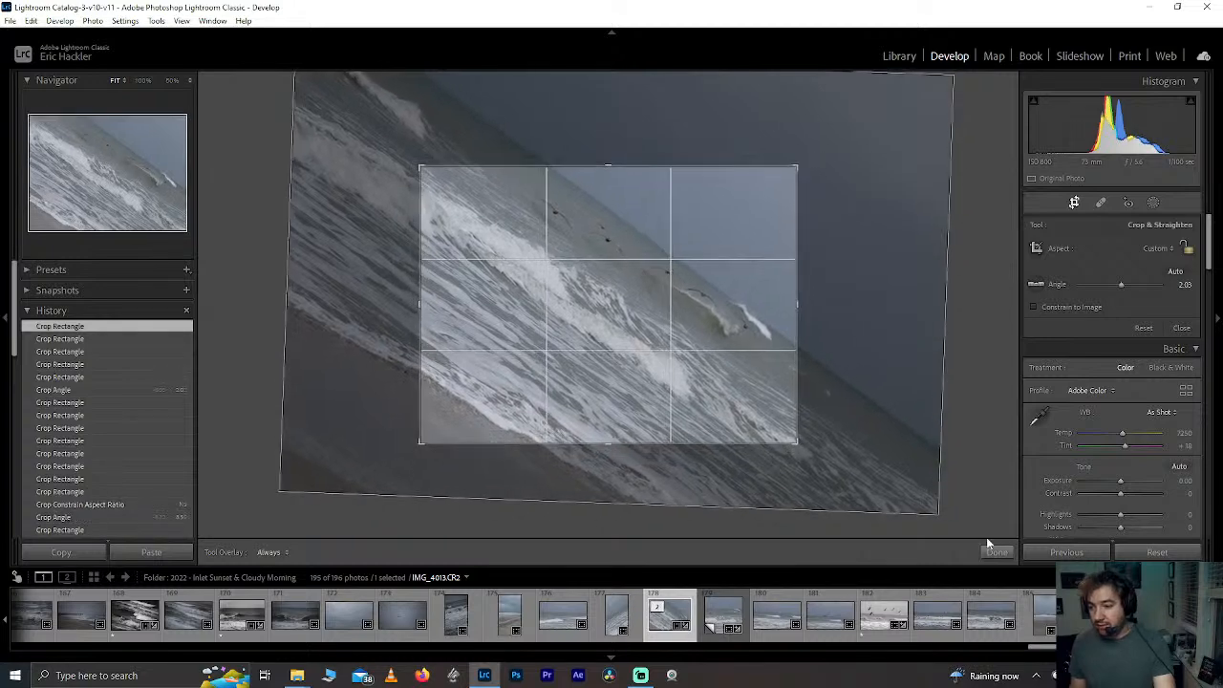
click(1003, 554)
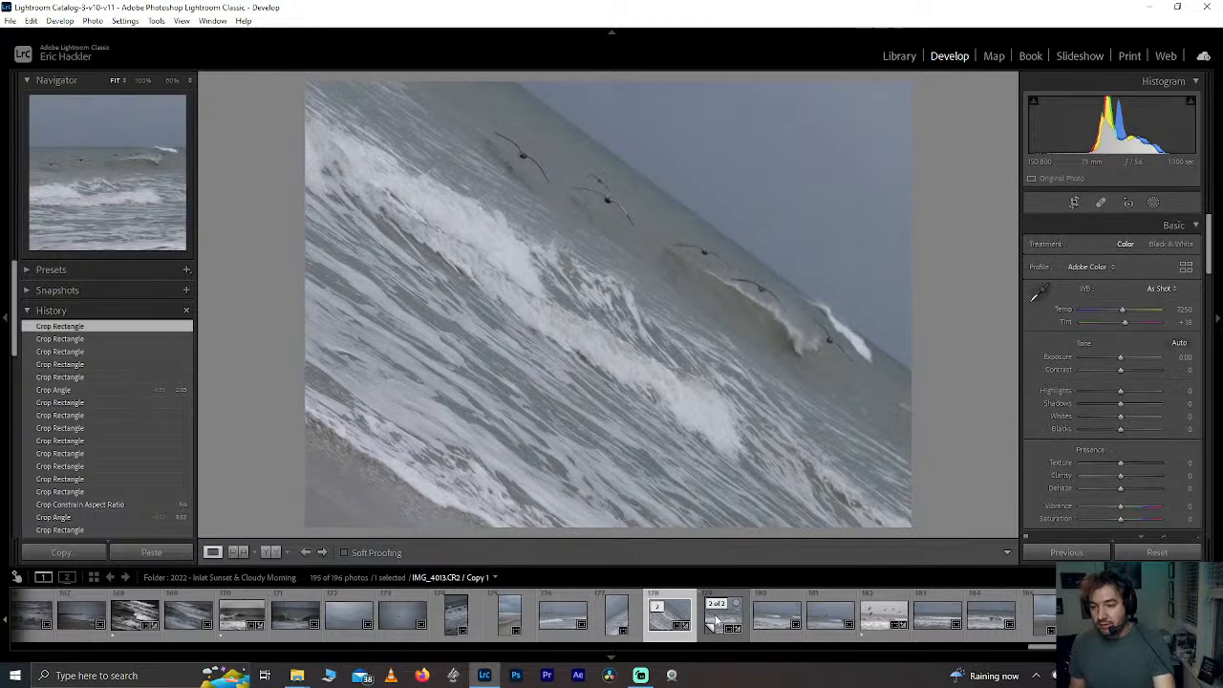
Step: Compare IMG_4013.CR2 with its virtual copy, and view the black-and-white photos IMG_4001.CR2 and IMG_4016.CR2
click(722, 619)
click(659, 619)
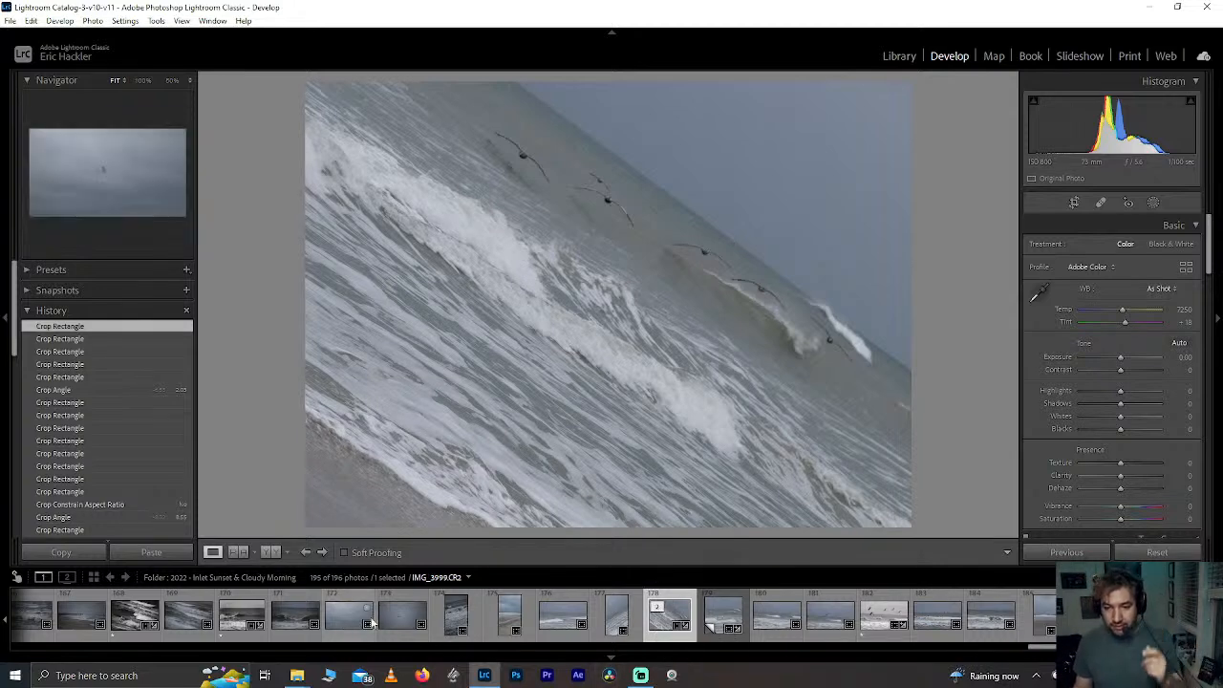
click(402, 616)
click(144, 619)
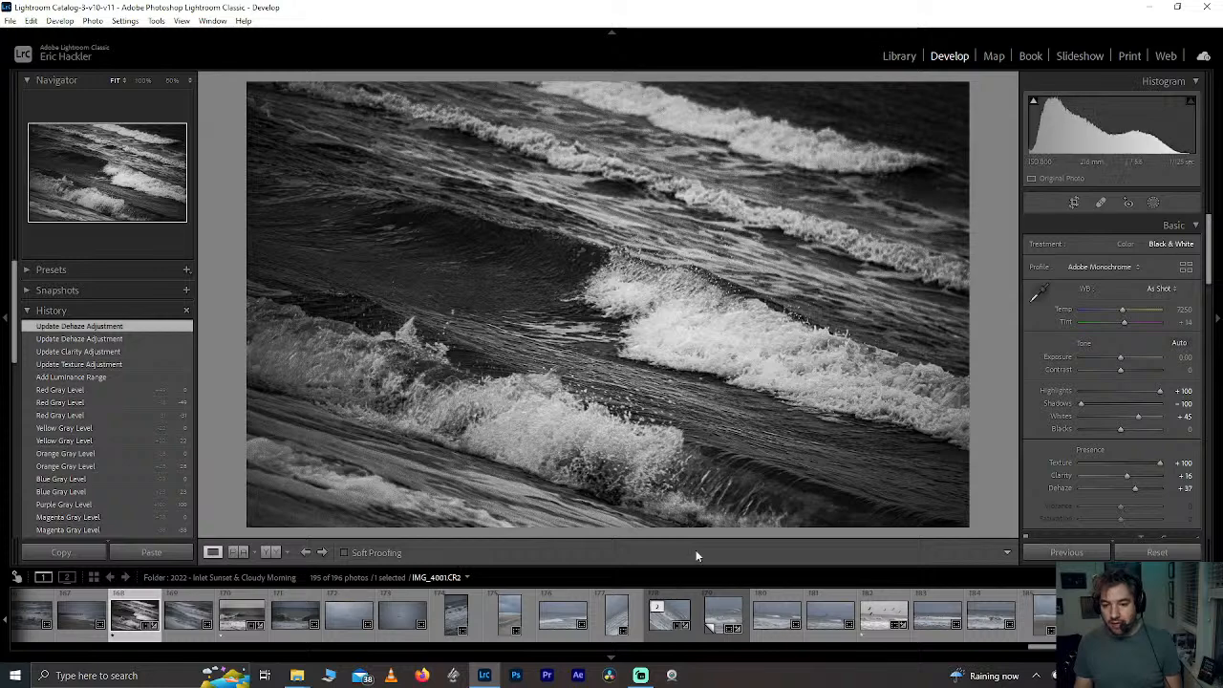
click(884, 616)
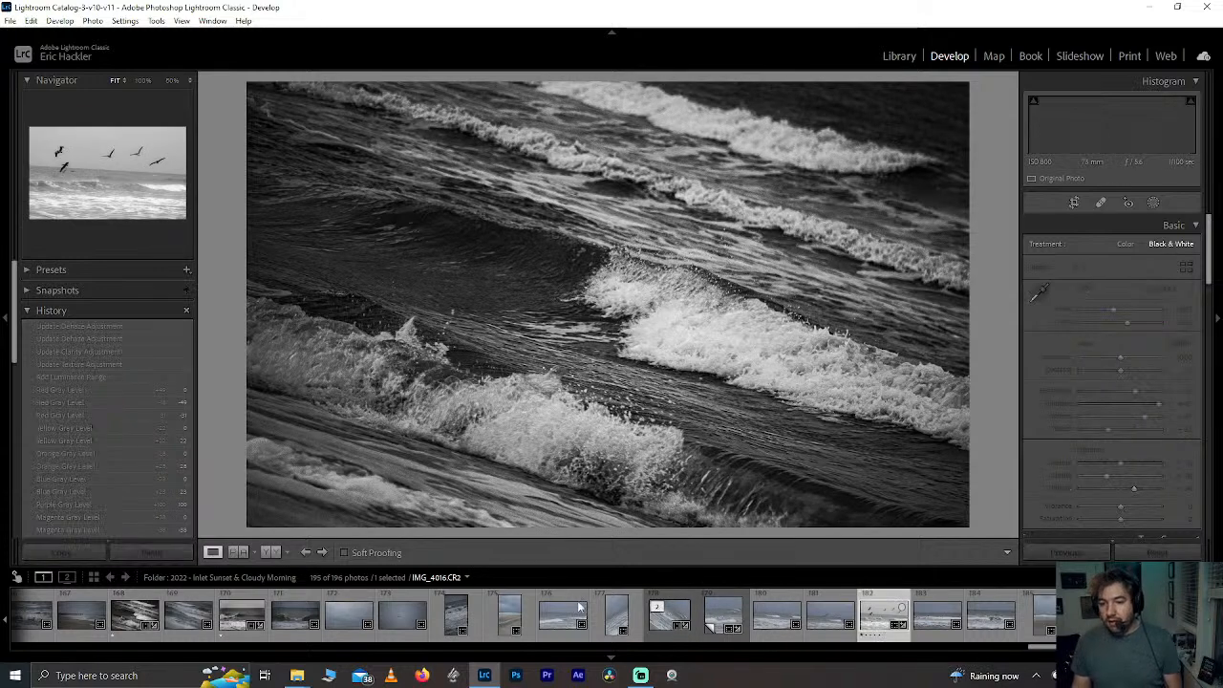